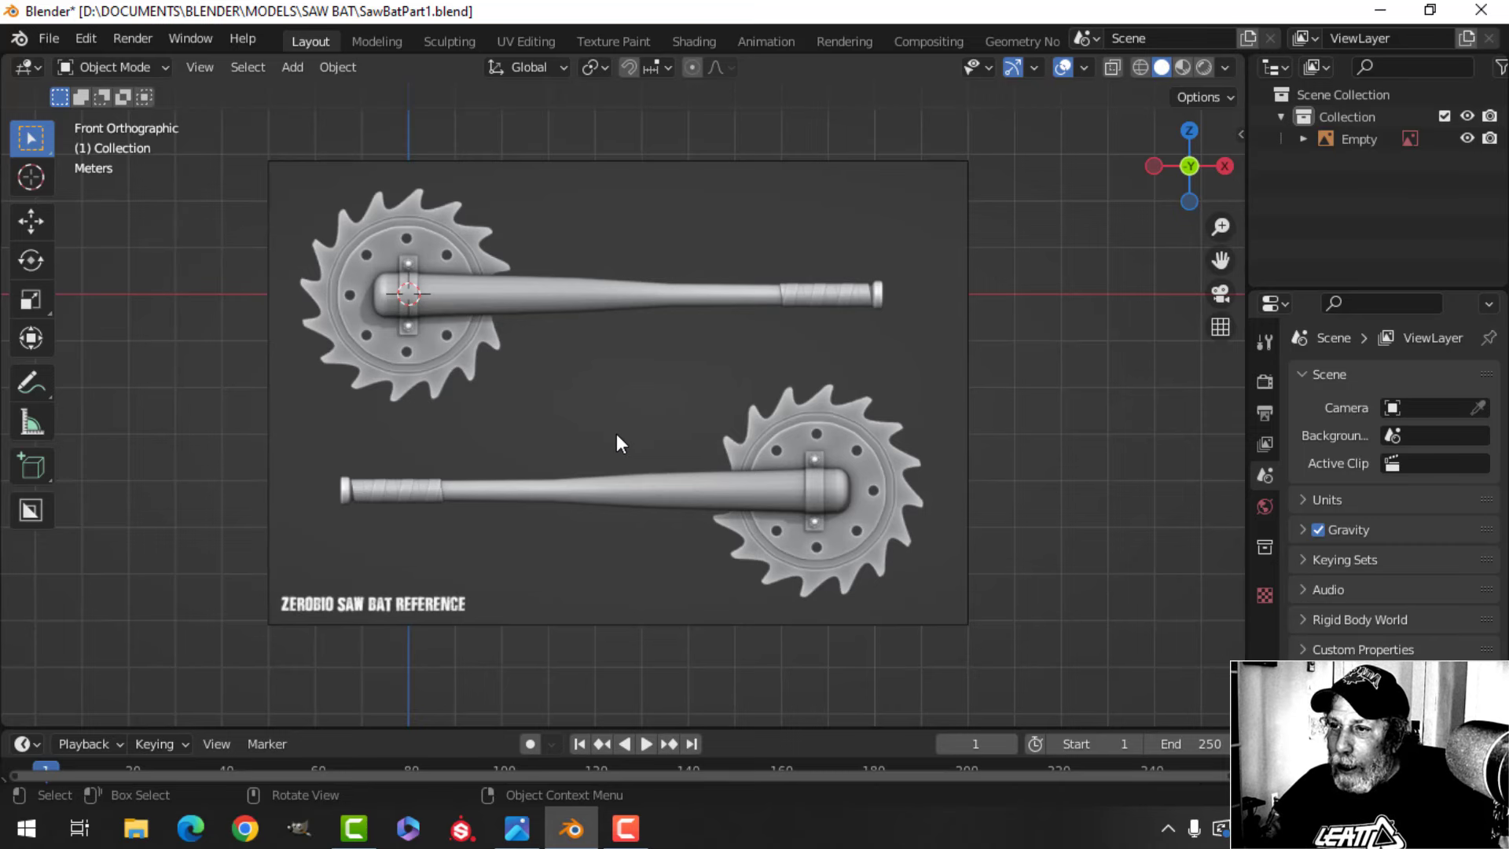
Examine the saw bat reference, view the finished render SawBat2-studio.jpg in the image viewer, and return to Blender
{"action": "scroll", "coordinate": [617, 437], "scroll_direction": "up", "scroll_amount": 1}
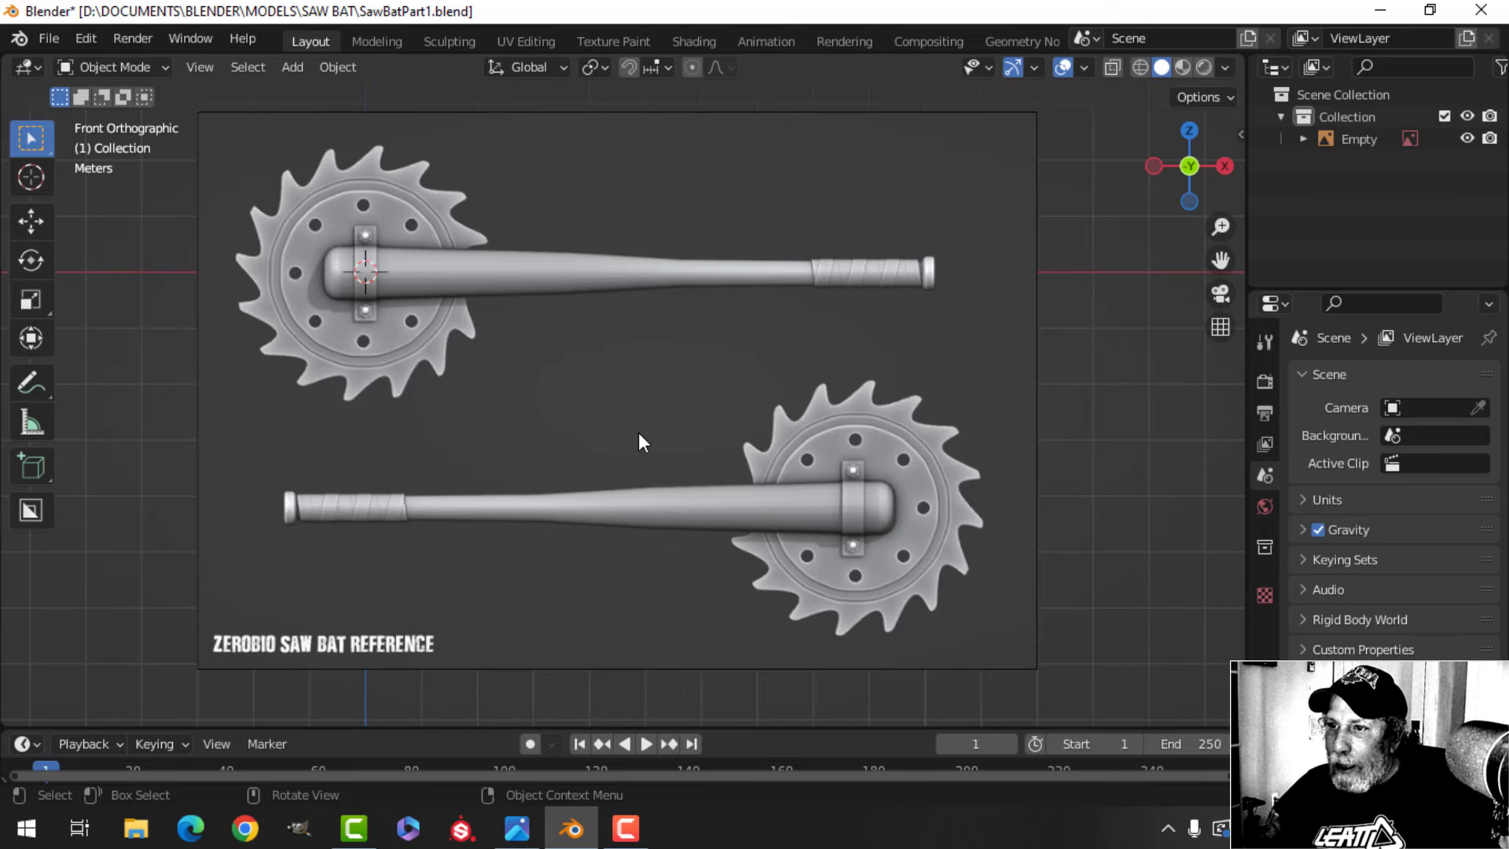
{"action": "middle_click_drag", "start_coordinate": [657, 432], "coordinate": [691, 444], "text": "shift"}
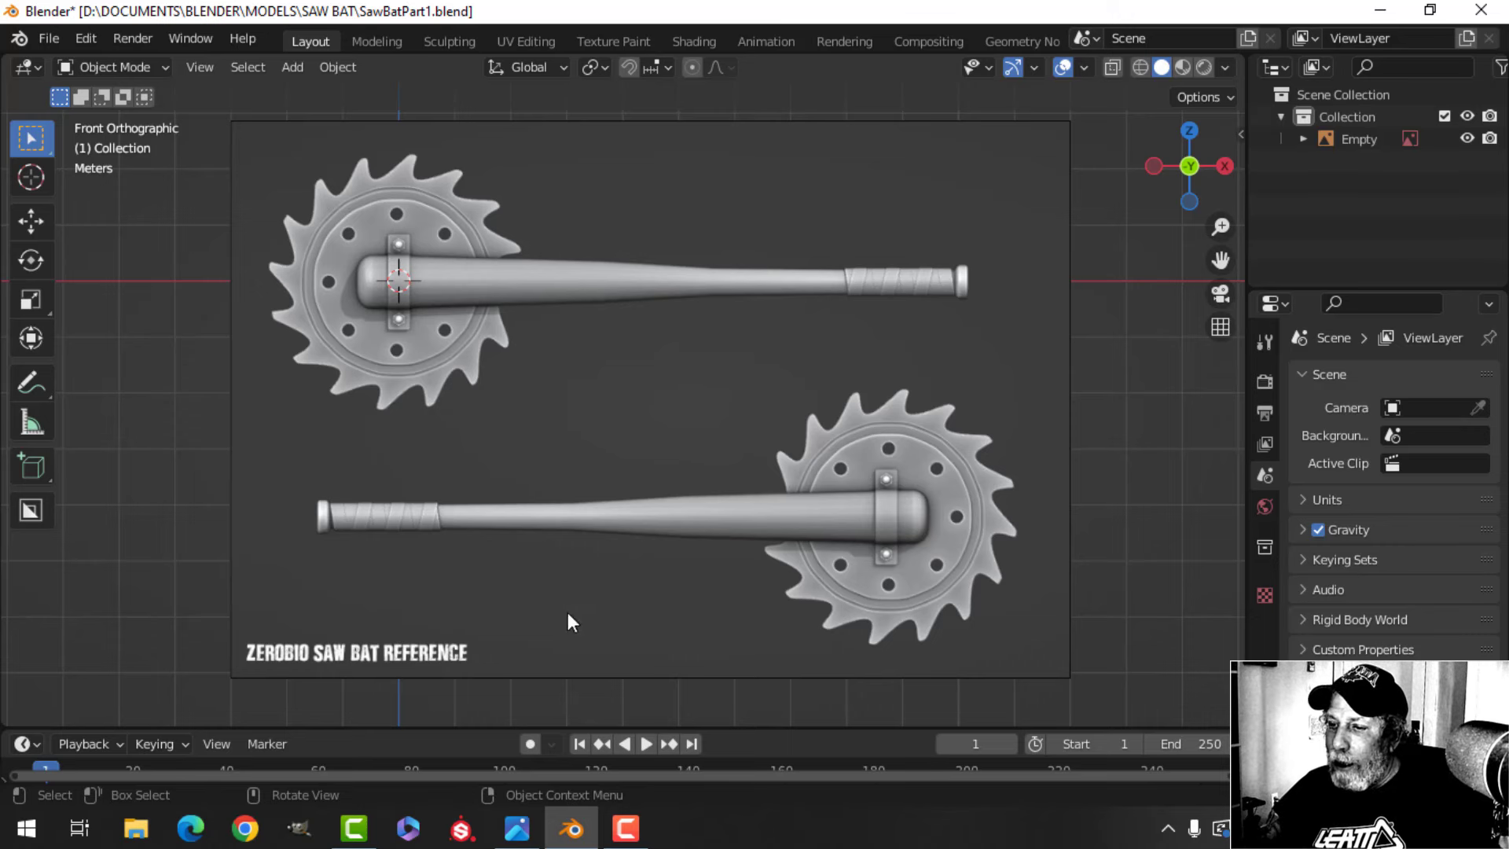
{"action": "left_click", "coordinate": [517, 827]}
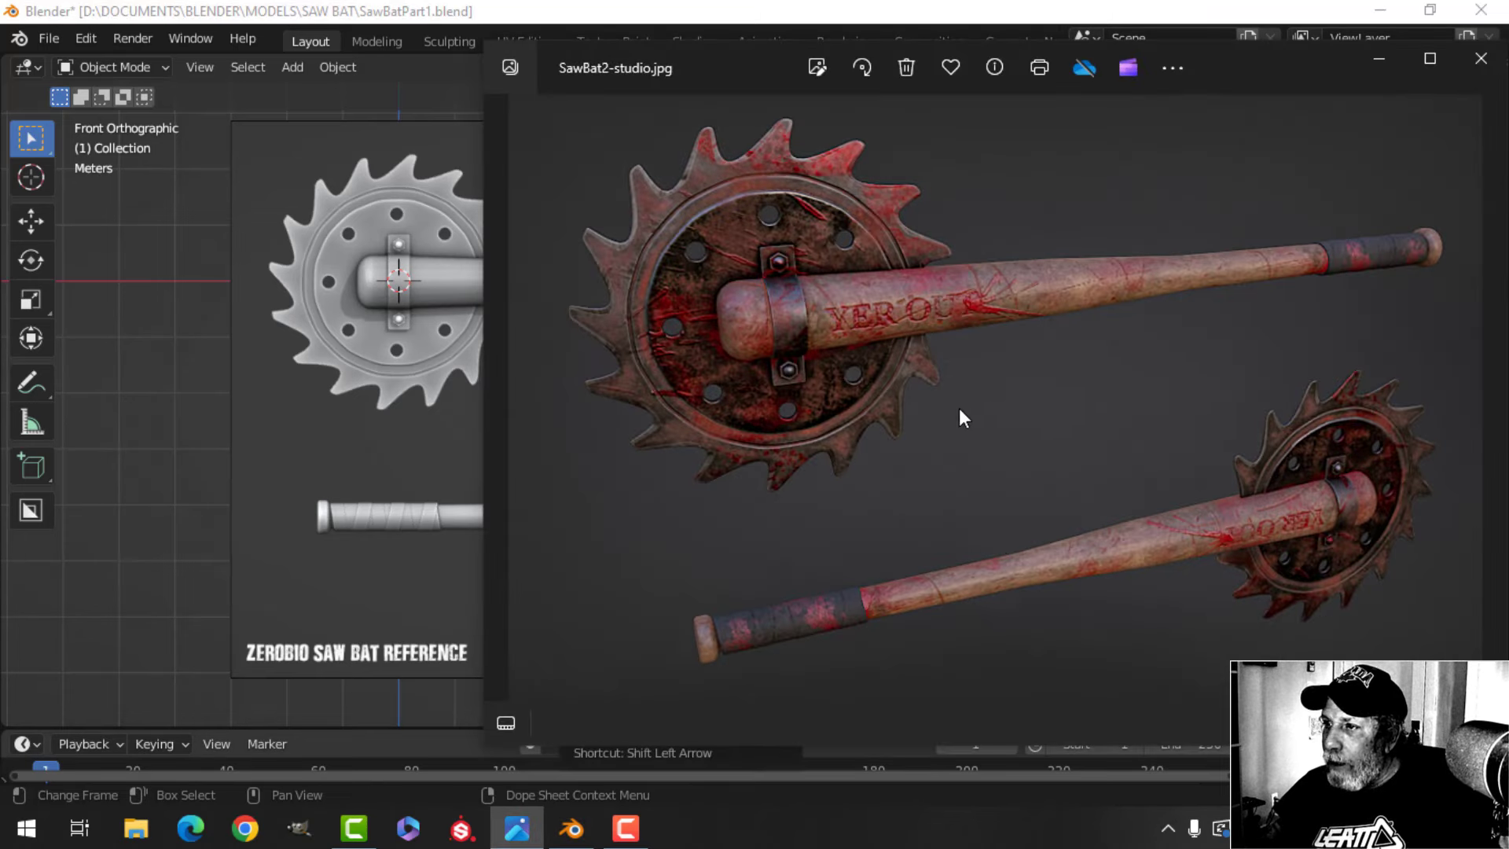
{"action": "left_click", "coordinate": [572, 828]}
Examine the saw blade and bat shapes on the reference image, finishing in the front orthographic view
{"action": "middle_click_drag", "start_coordinate": [596, 448], "coordinate": [658, 412], "text": "shift"}
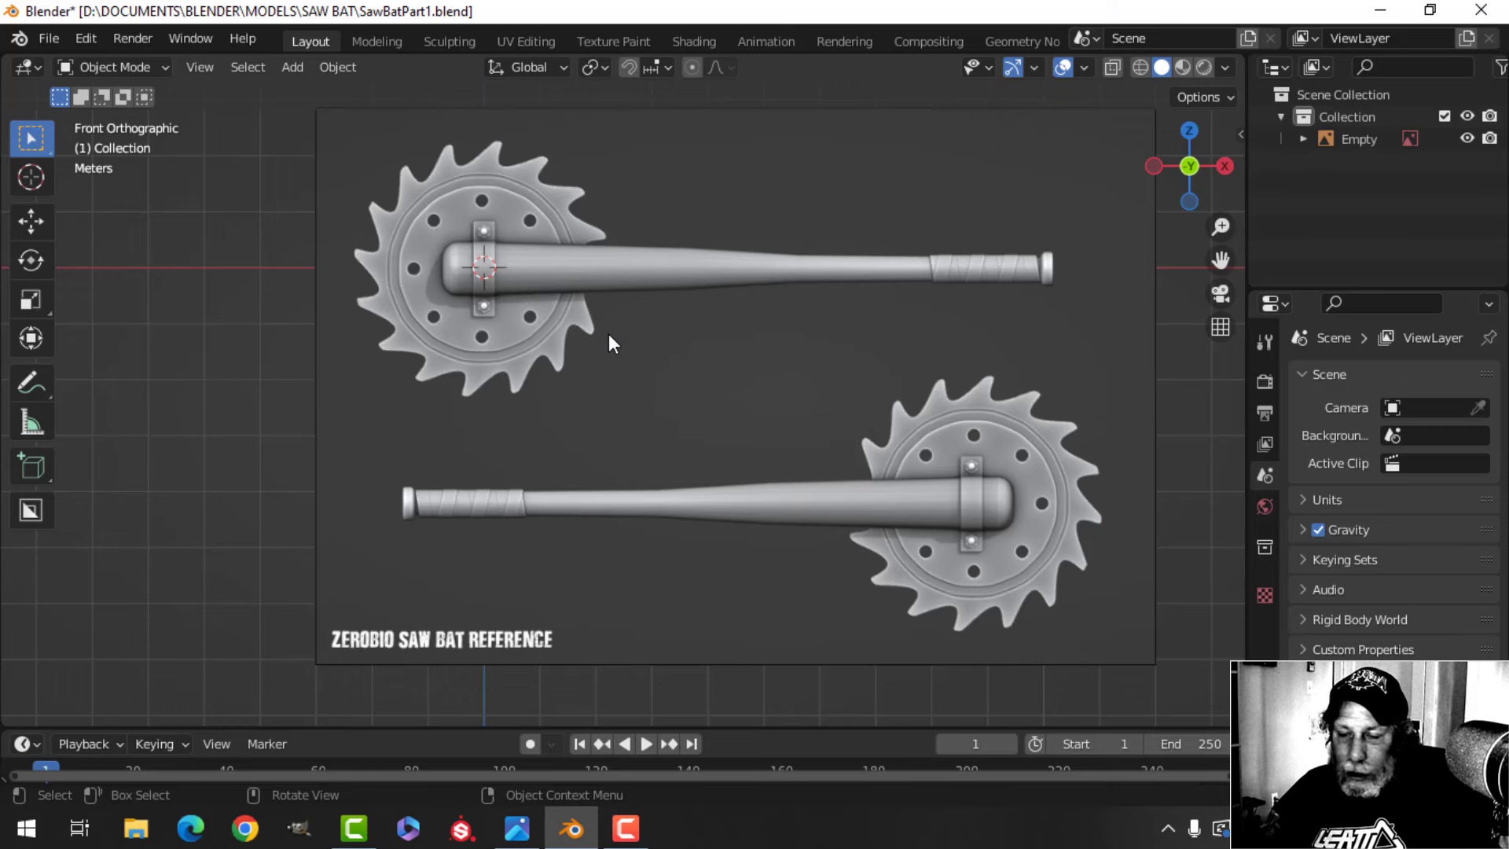
{"action": "scroll", "coordinate": [610, 336], "scroll_direction": "up", "scroll_amount": 1}
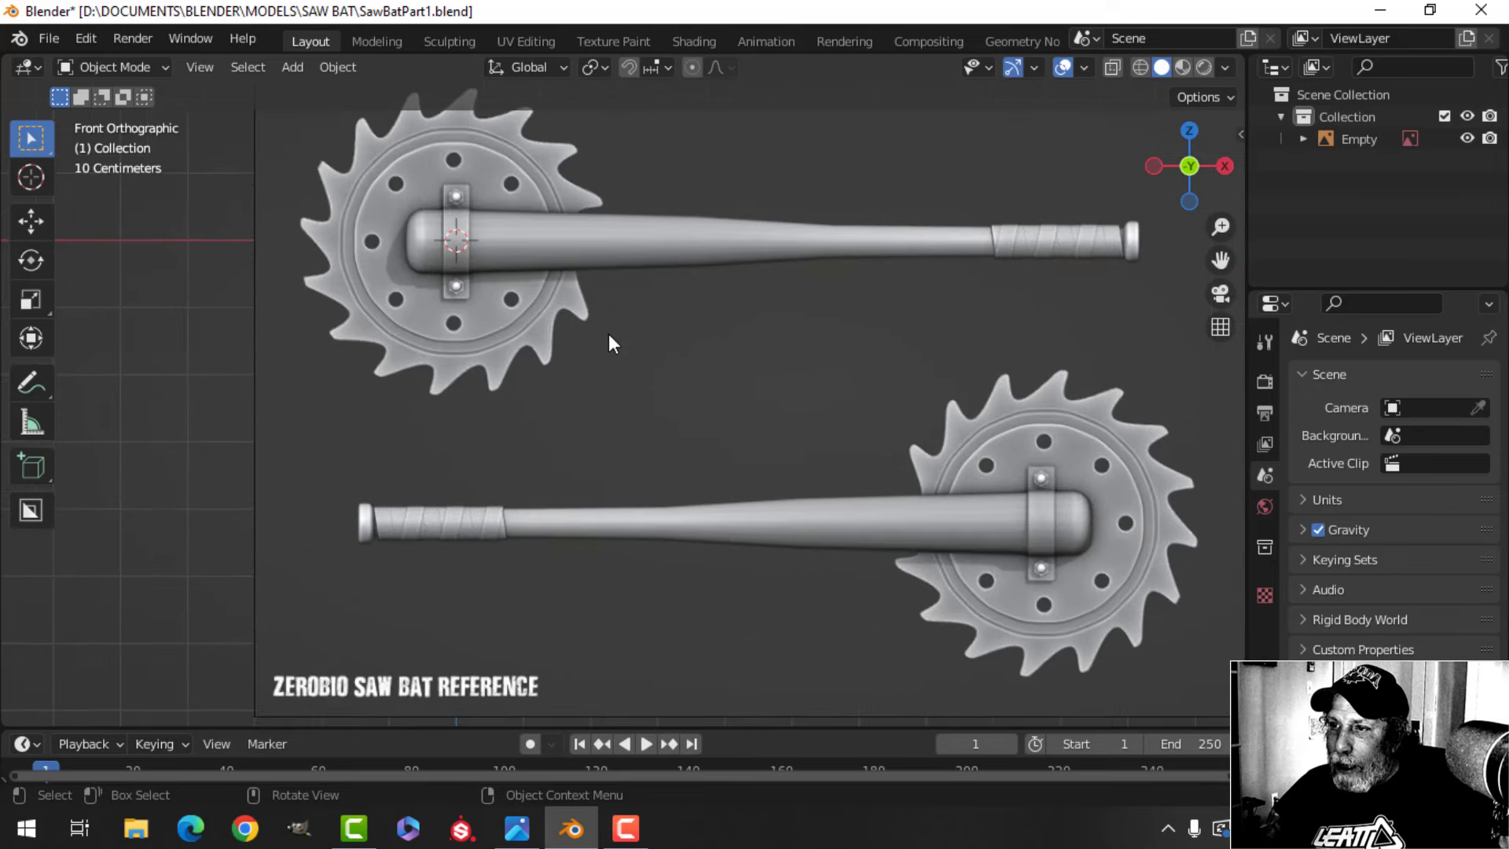
{"action": "scroll", "coordinate": [609, 336], "scroll_direction": "down", "scroll_amount": 1}
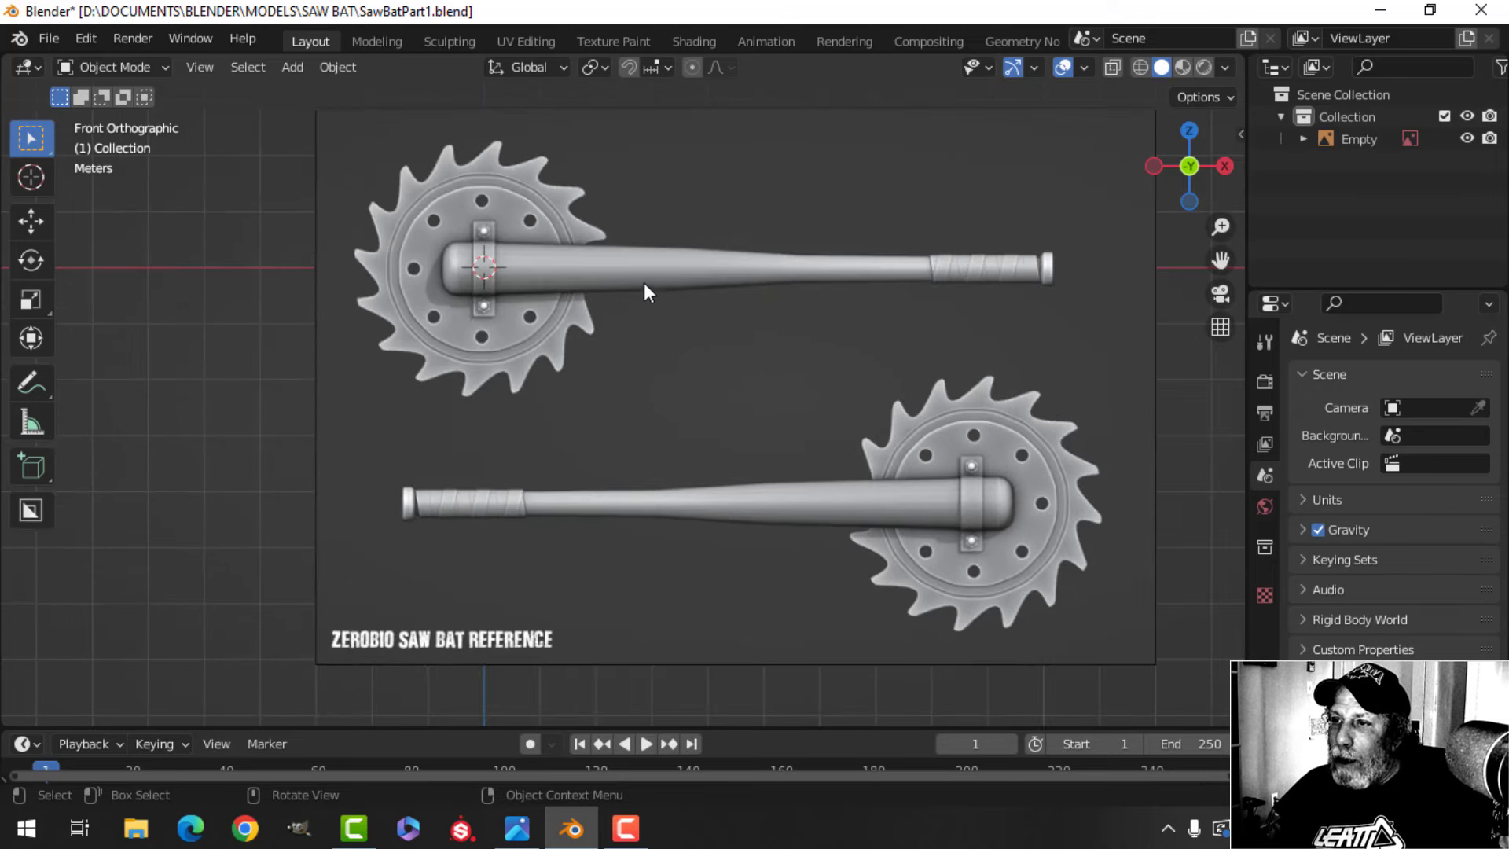
{"action": "middle_click_drag", "start_coordinate": [644, 284], "coordinate": [599, 307], "text": "shift"}
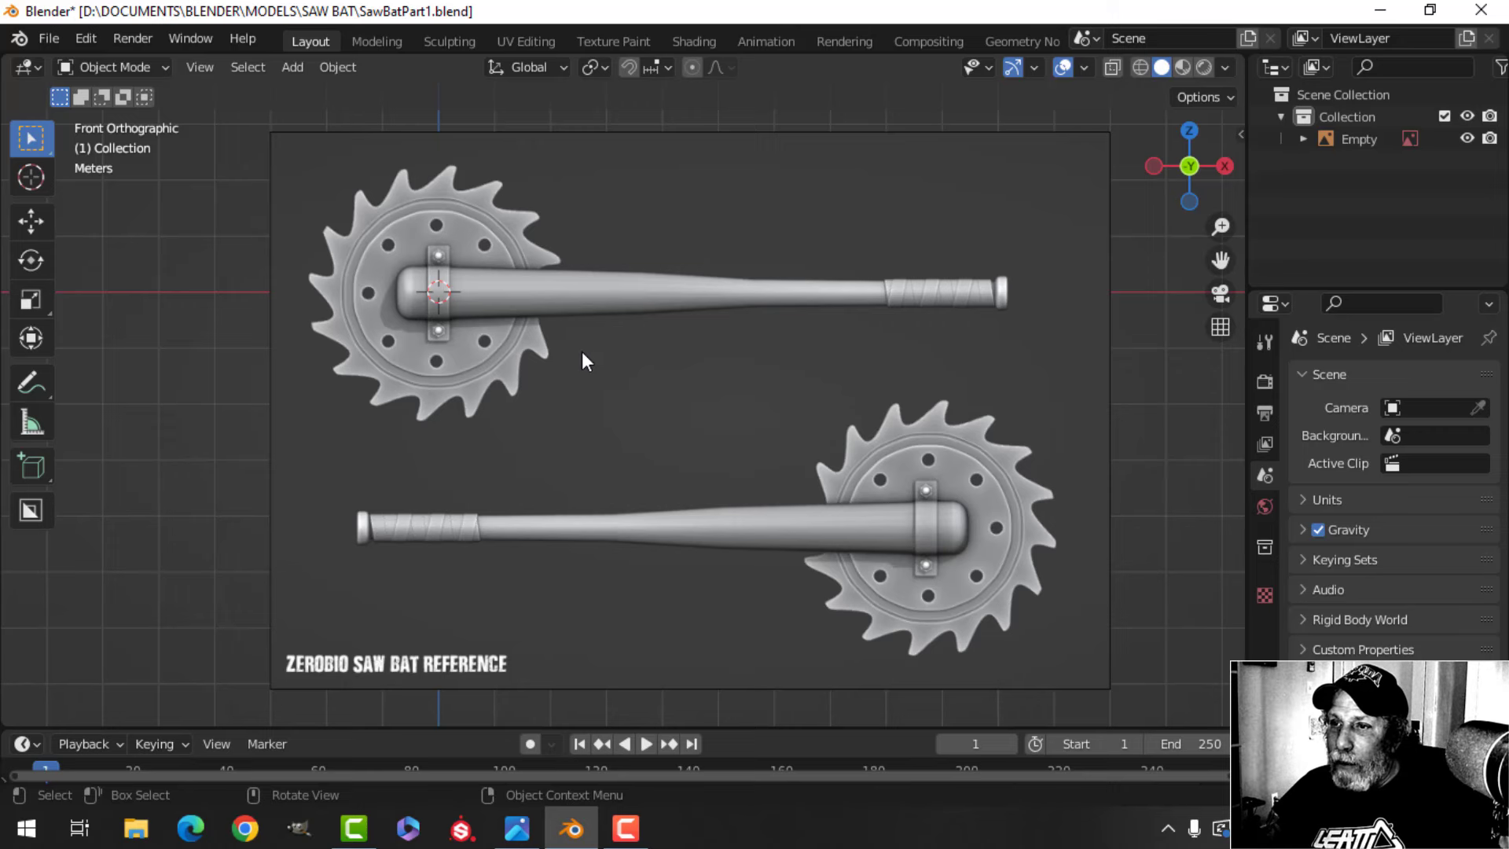
{"action": "scroll", "coordinate": [581, 361], "scroll_direction": "up", "scroll_amount": 1}
{"action": "scroll", "coordinate": [582, 362], "scroll_direction": "down", "scroll_amount": 1}
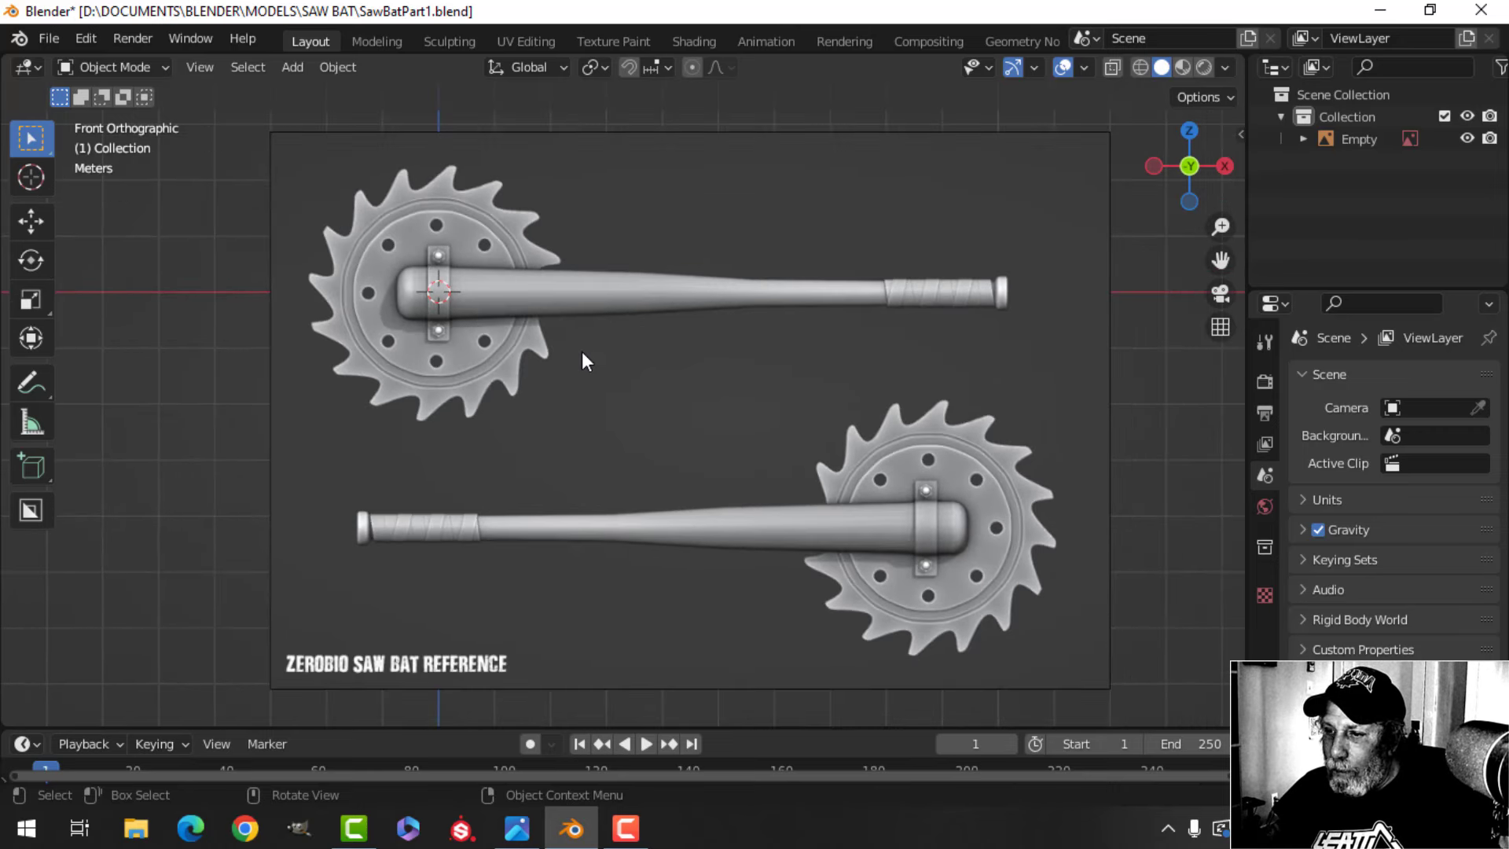
{"action": "middle_click_drag", "start_coordinate": [584, 360], "coordinate": [605, 355], "text": "shift"}
{"action": "scroll", "coordinate": [554, 351], "scroll_direction": "down", "scroll_amount": 2}
{"action": "middle_click_drag", "start_coordinate": [857, 327], "coordinate": [795, 367]}
{"action": "key", "text": "KP_1"}
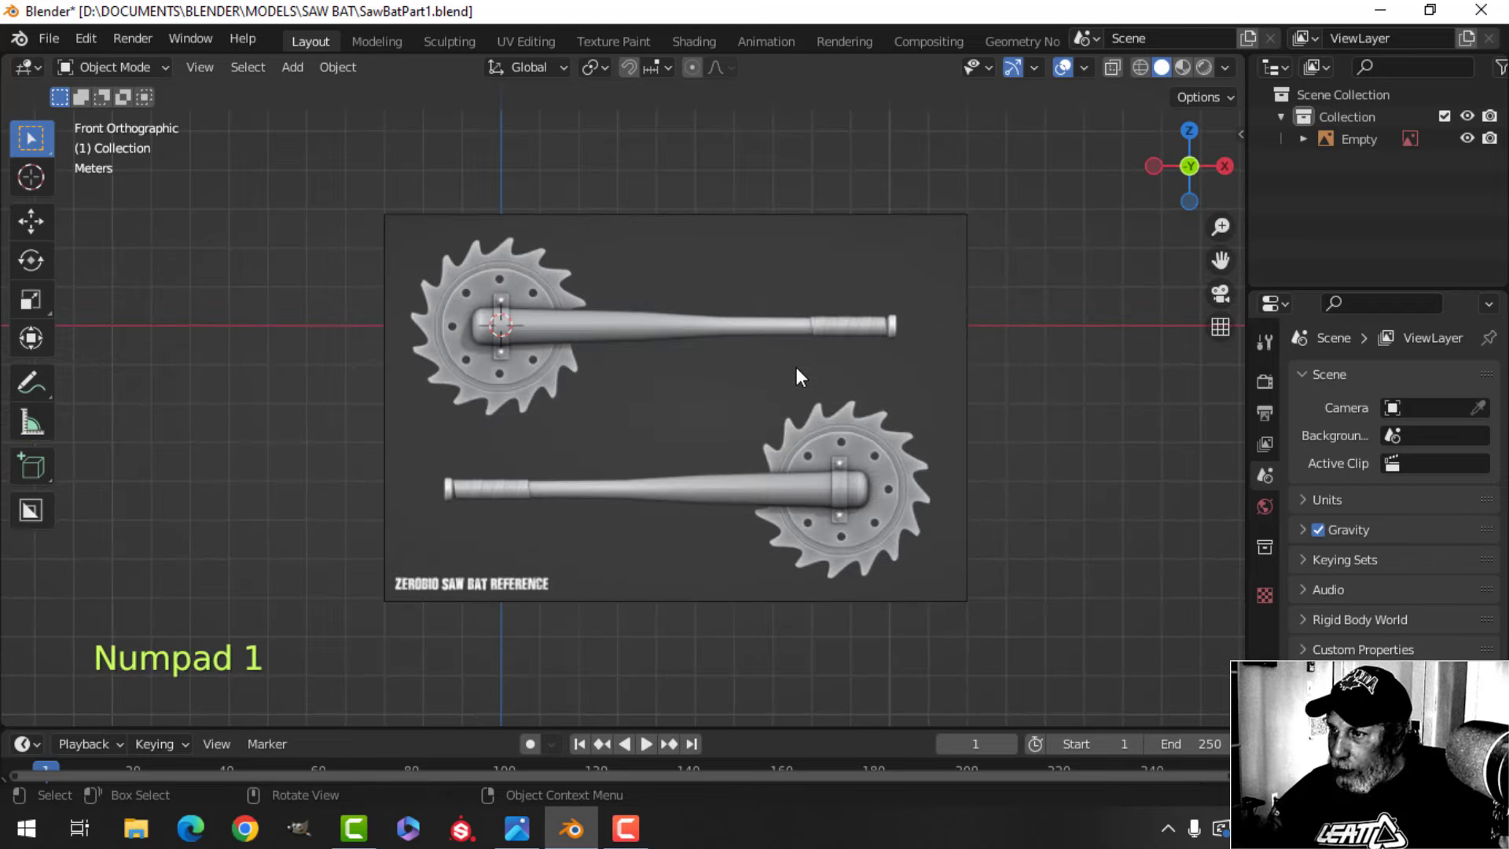
Add a 32-vertex mesh circle with a 1 m radius at the centre of the upper reference blade
{"action": "scroll", "coordinate": [441, 284], "scroll_direction": "up", "scroll_amount": 4}
{"action": "middle_click_drag", "start_coordinate": [441, 286], "coordinate": [572, 363], "text": "shift"}
{"action": "scroll", "coordinate": [572, 364], "scroll_direction": "down", "scroll_amount": 2}
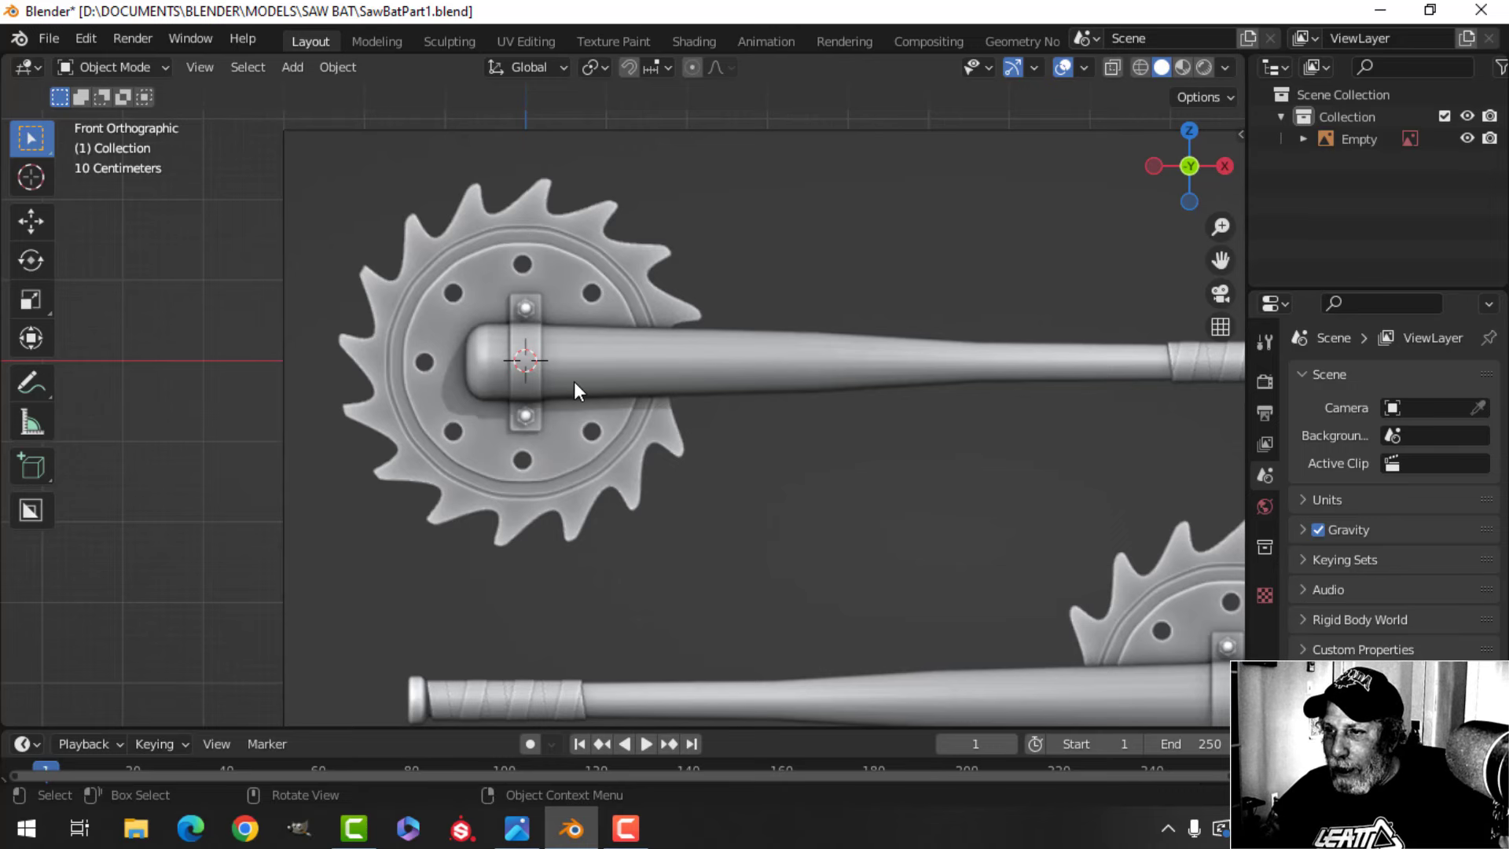
{"action": "key", "text": "shift+a"}
{"action": "mouse_move", "coordinate": [493, 329]}
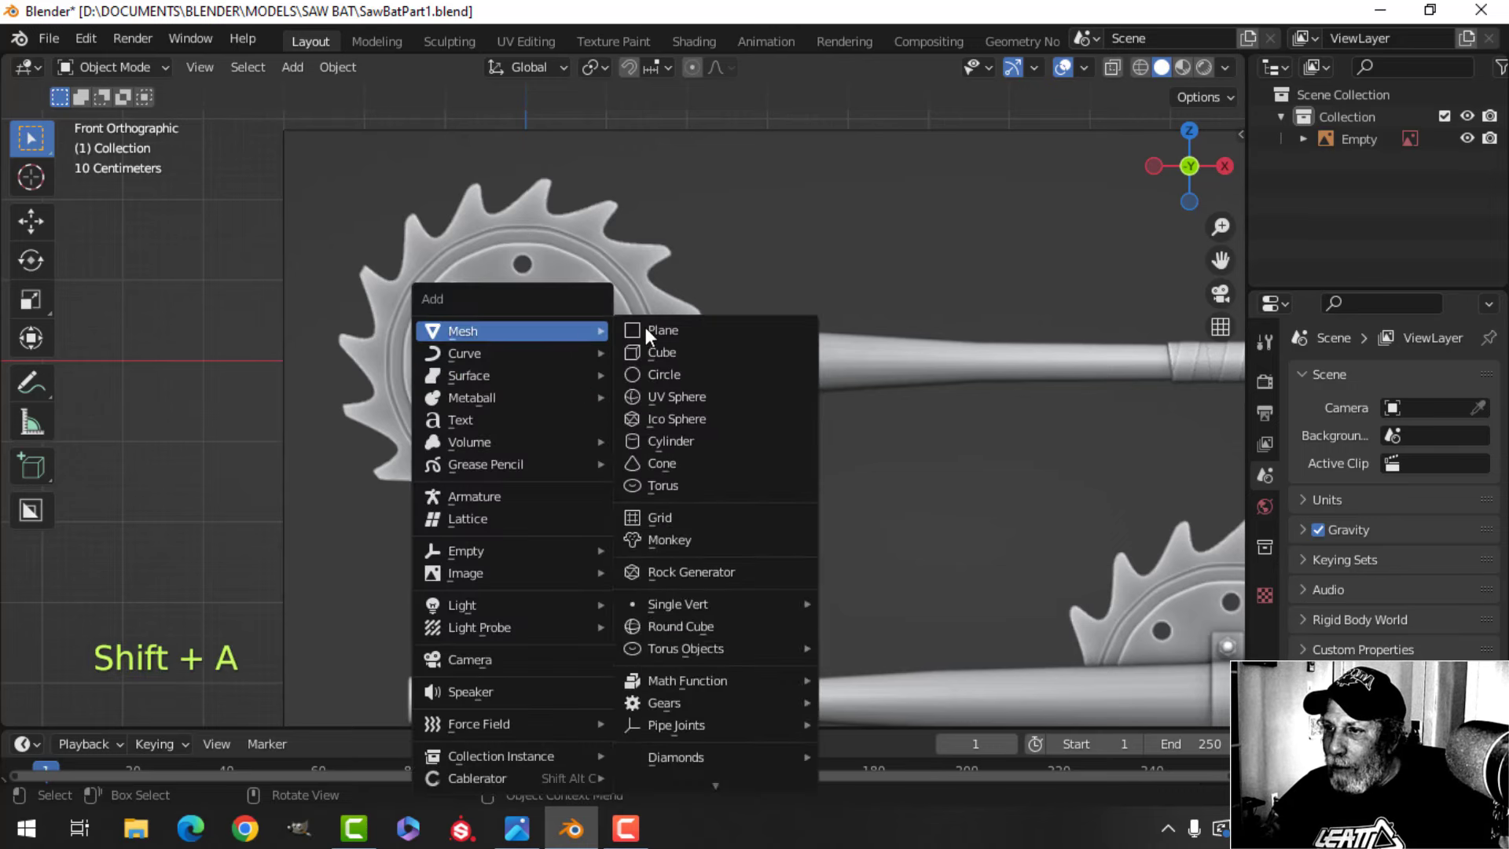
{"action": "left_click", "coordinate": [682, 375]}
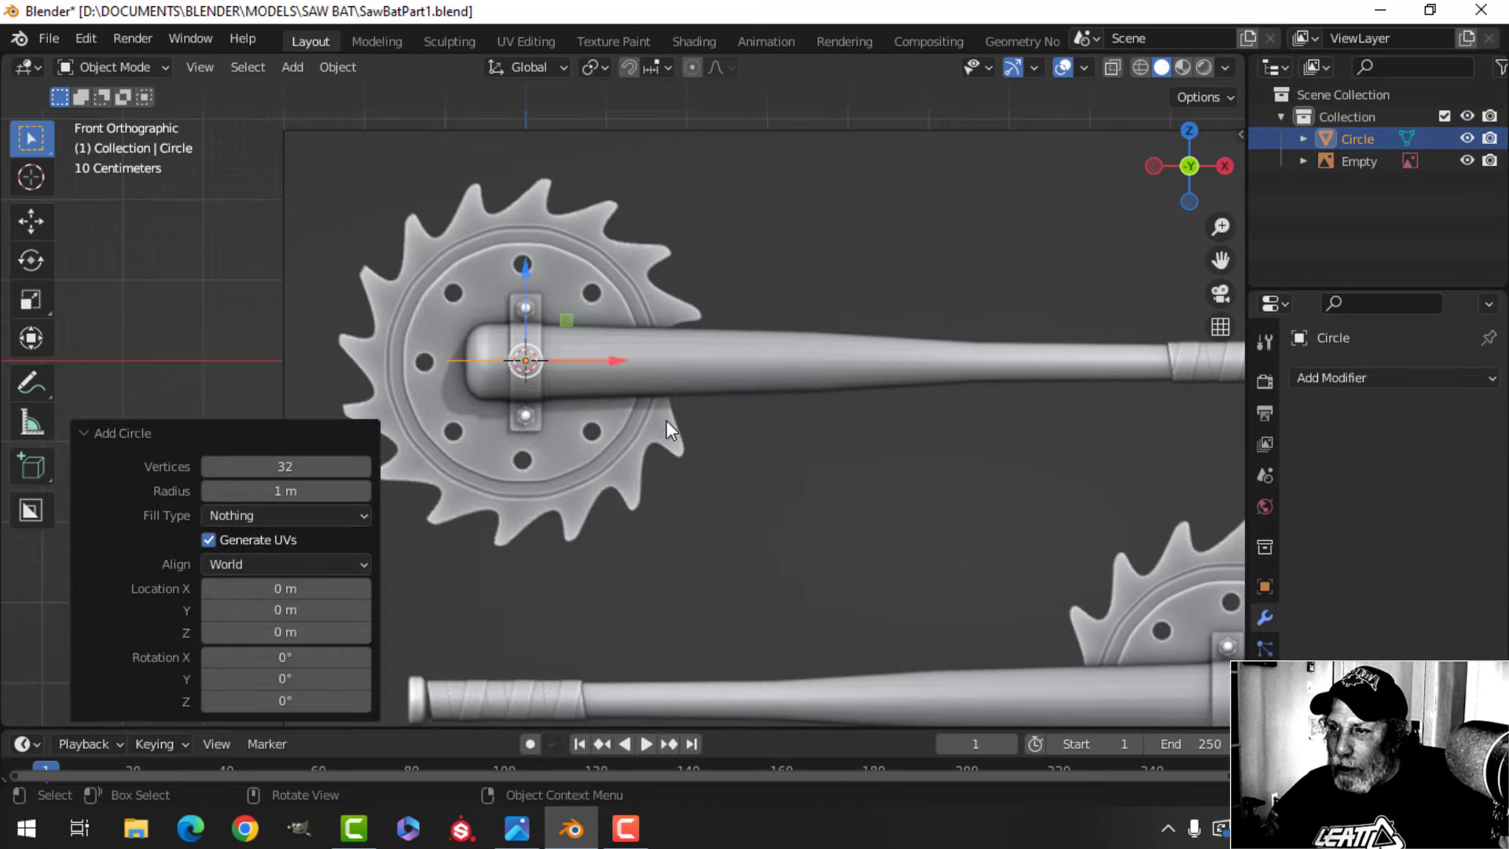
{"action": "scroll", "coordinate": [635, 410], "scroll_direction": "up", "scroll_amount": 1}
{"action": "left_click", "coordinate": [223, 430]}
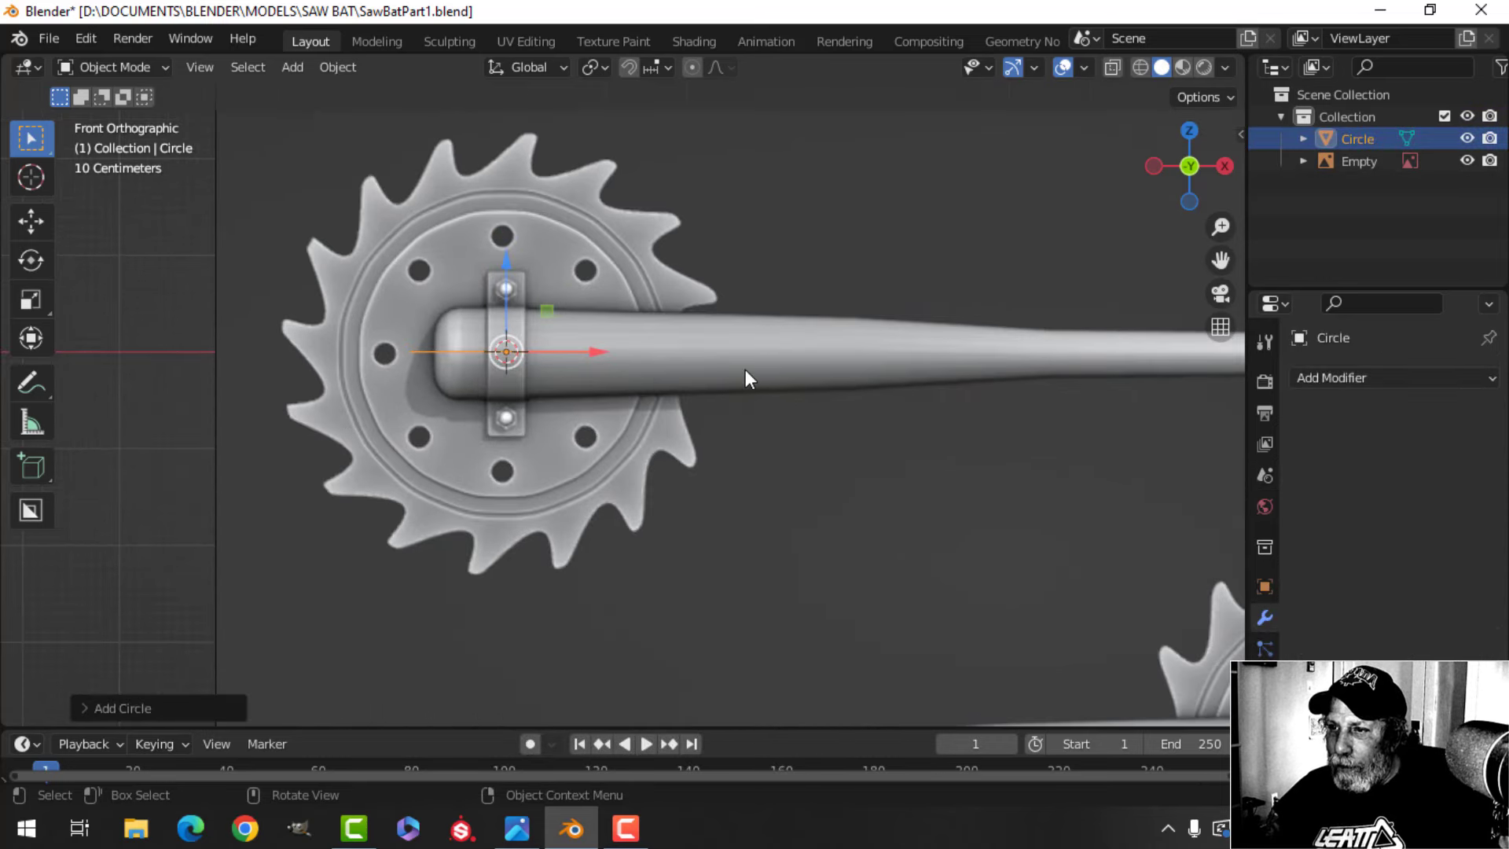
In Edit Mode, enlarge the circle to roughly the blade's width and rotate it 90° about the X axis to face the front view
{"action": "key", "text": "Tab"}
{"action": "key", "text": "1"}
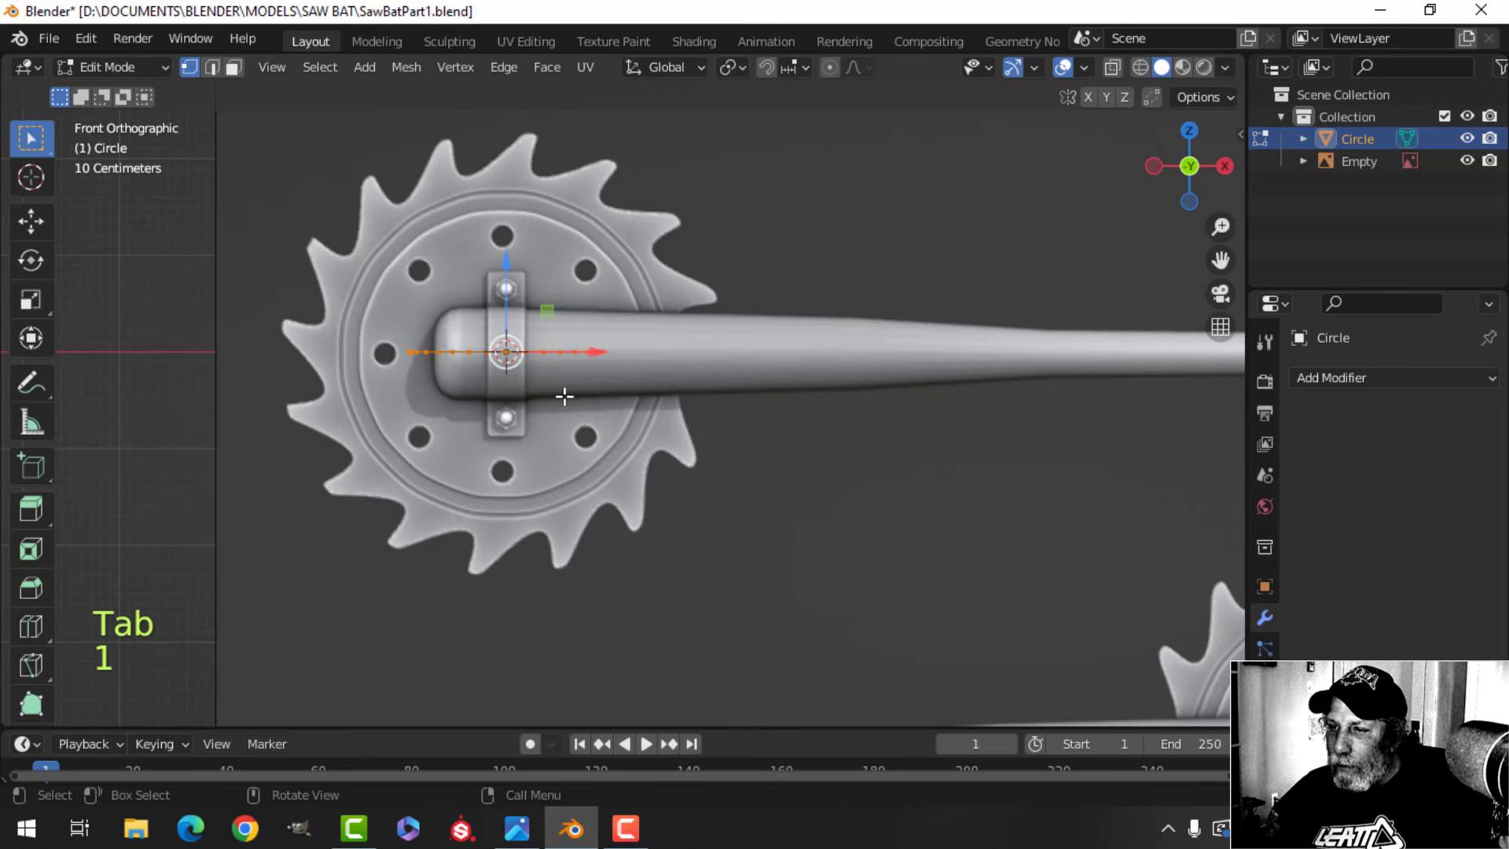
{"action": "key", "text": "s"}
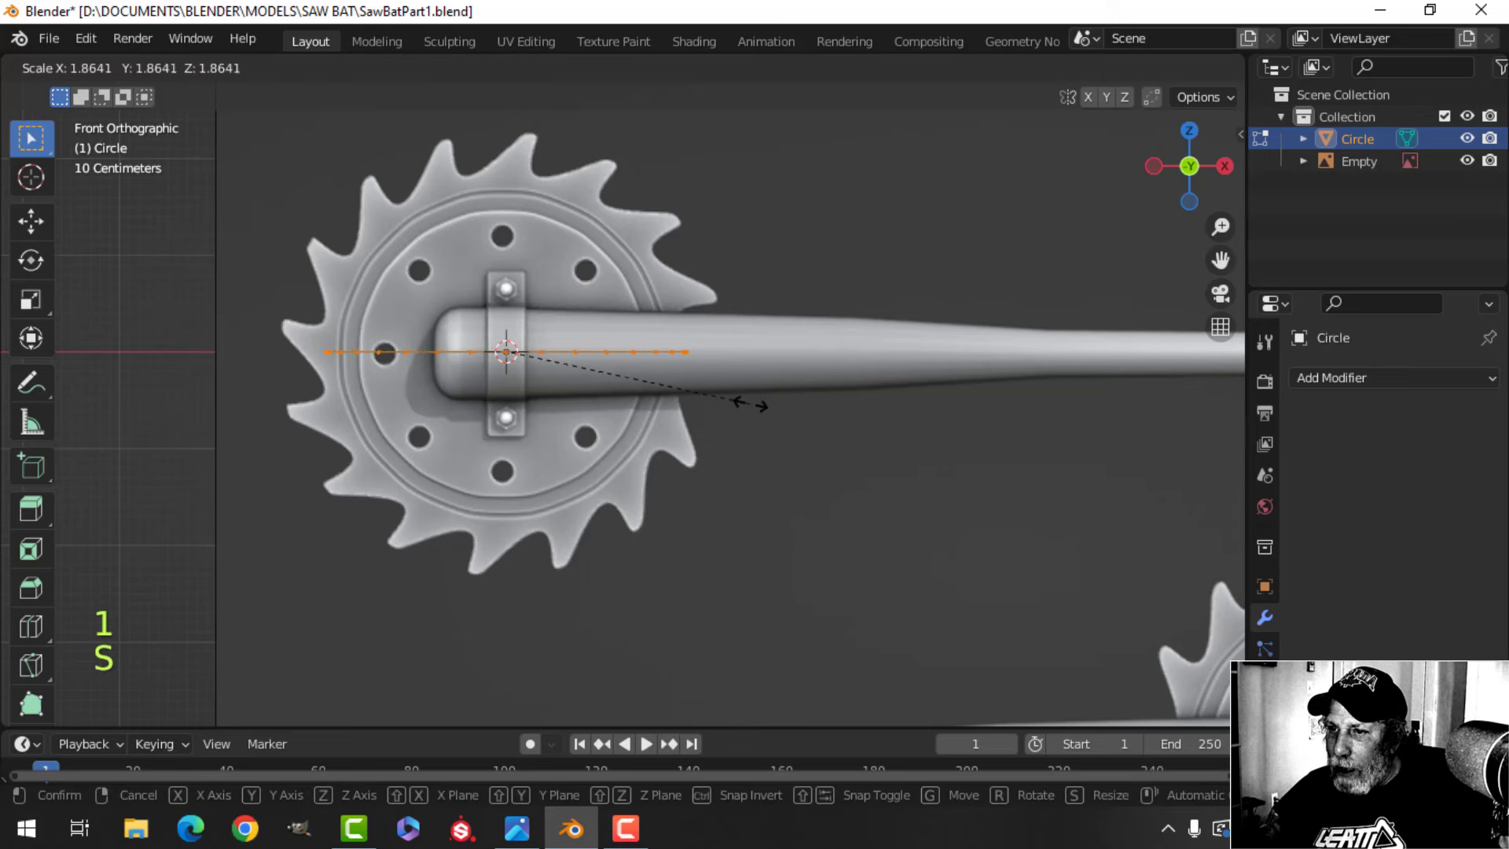
{"action": "left_click", "coordinate": [769, 397]}
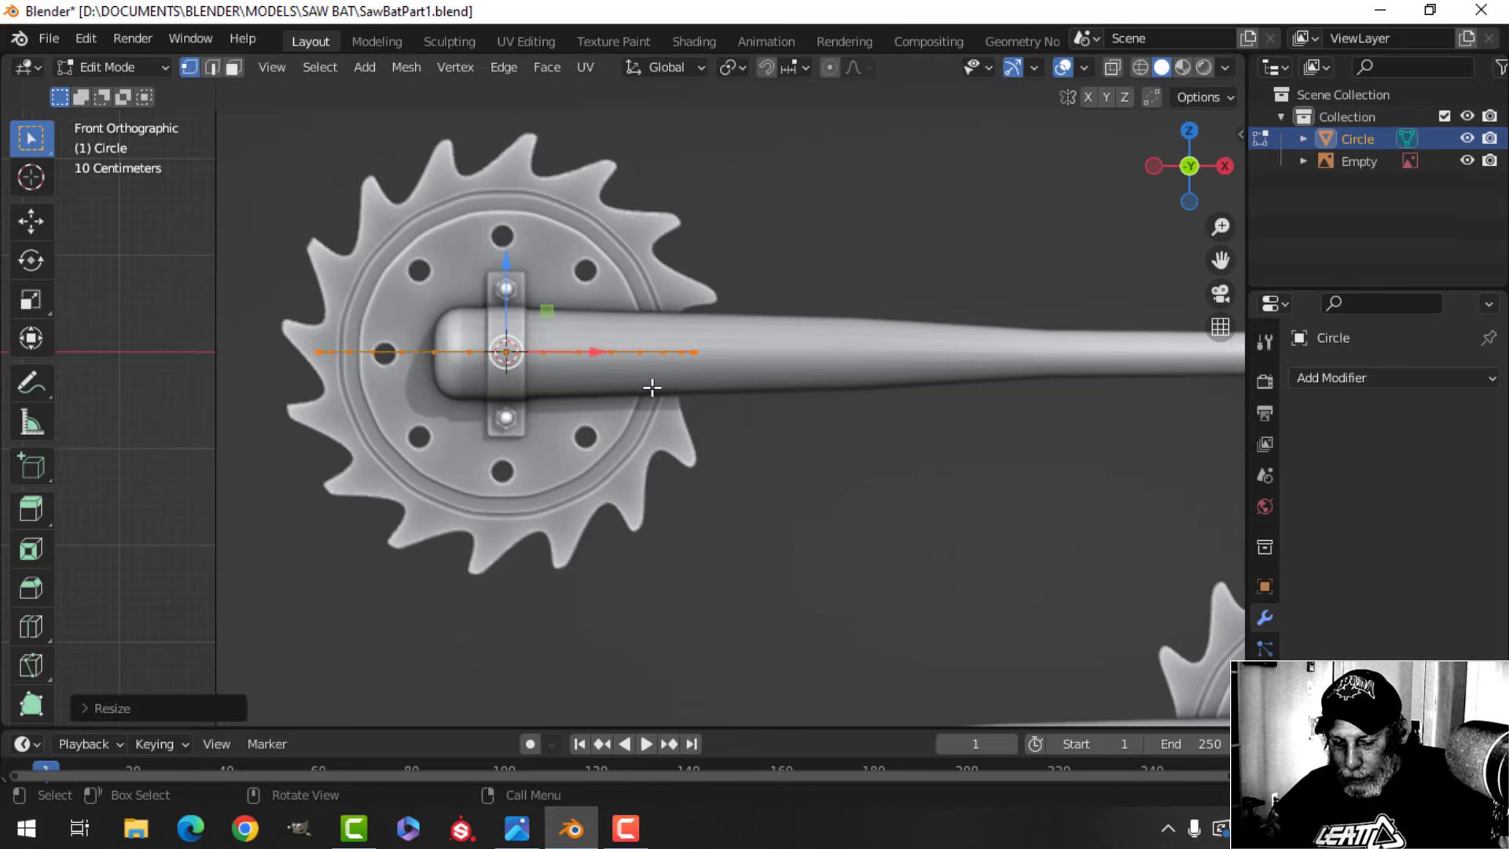
{"action": "key", "text": "r"}
{"action": "key", "text": "x"}
{"action": "key", "text": "9"}
{"action": "key", "text": "0"}
{"action": "left_click", "coordinate": [652, 387]}
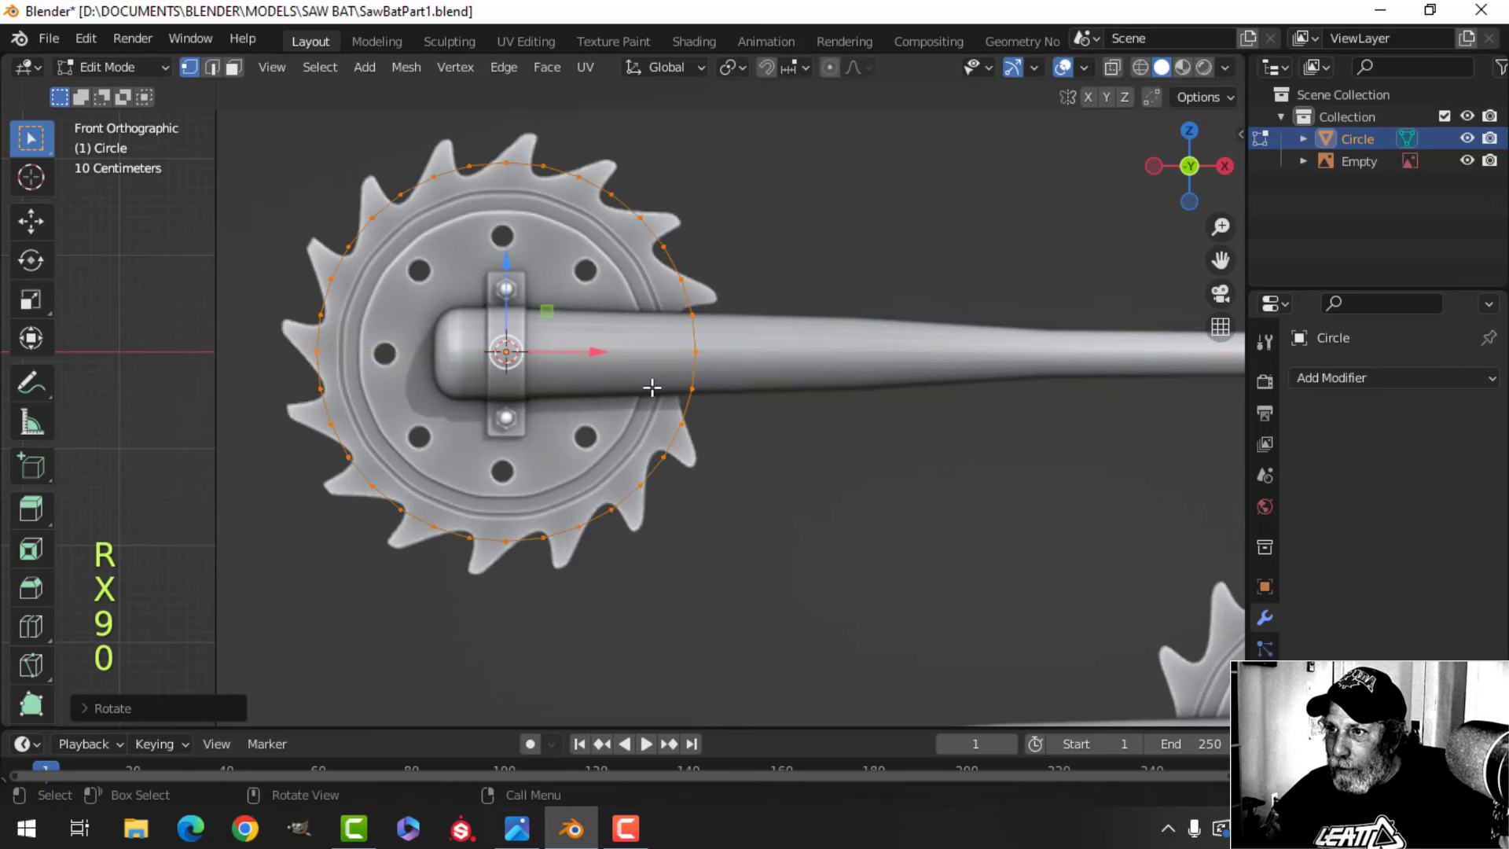
Scale the circle up by about 1.17 so that it meets the tips of the reference blade's teeth
{"action": "key", "text": "s"}
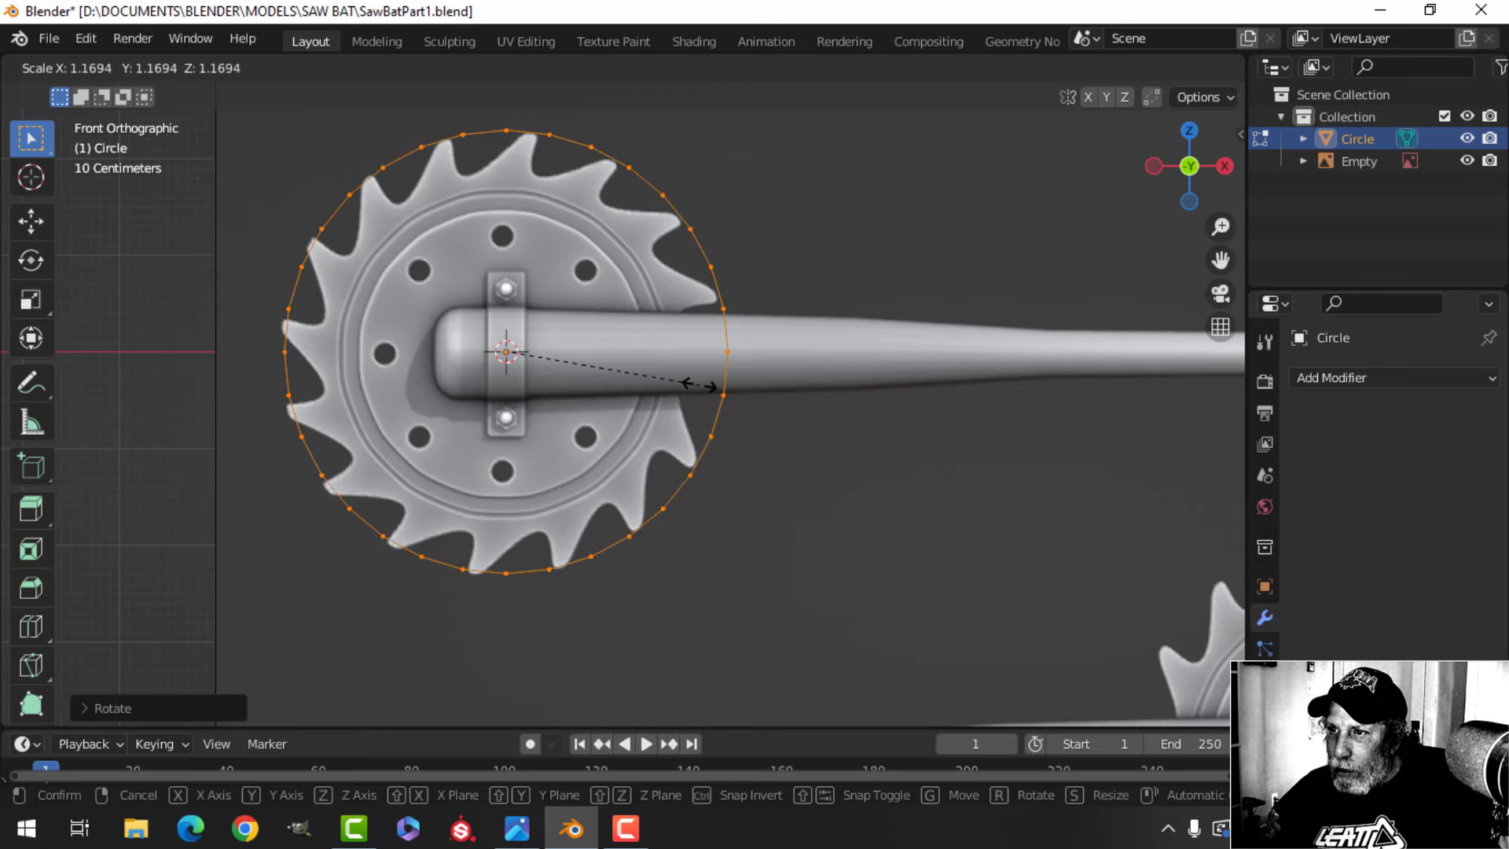
{"action": "left_click", "coordinate": [699, 386]}
{"action": "key", "text": "Tab"}
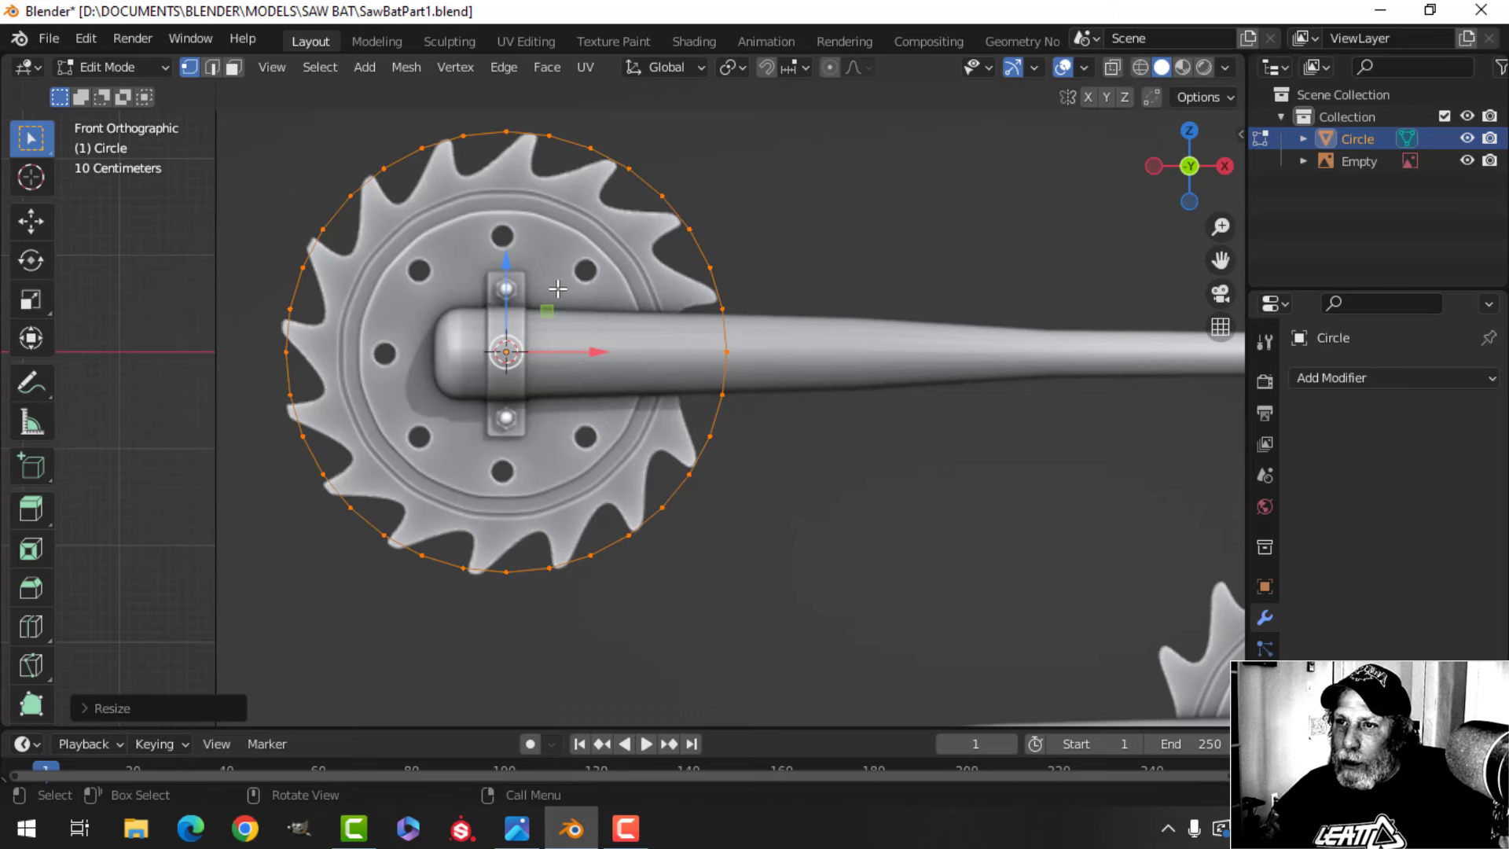
Select every other circle vertex with Checker Deselect and scale them inward to about 0.77 to form the tooth valleys
{"action": "left_click", "coordinate": [326, 68]}
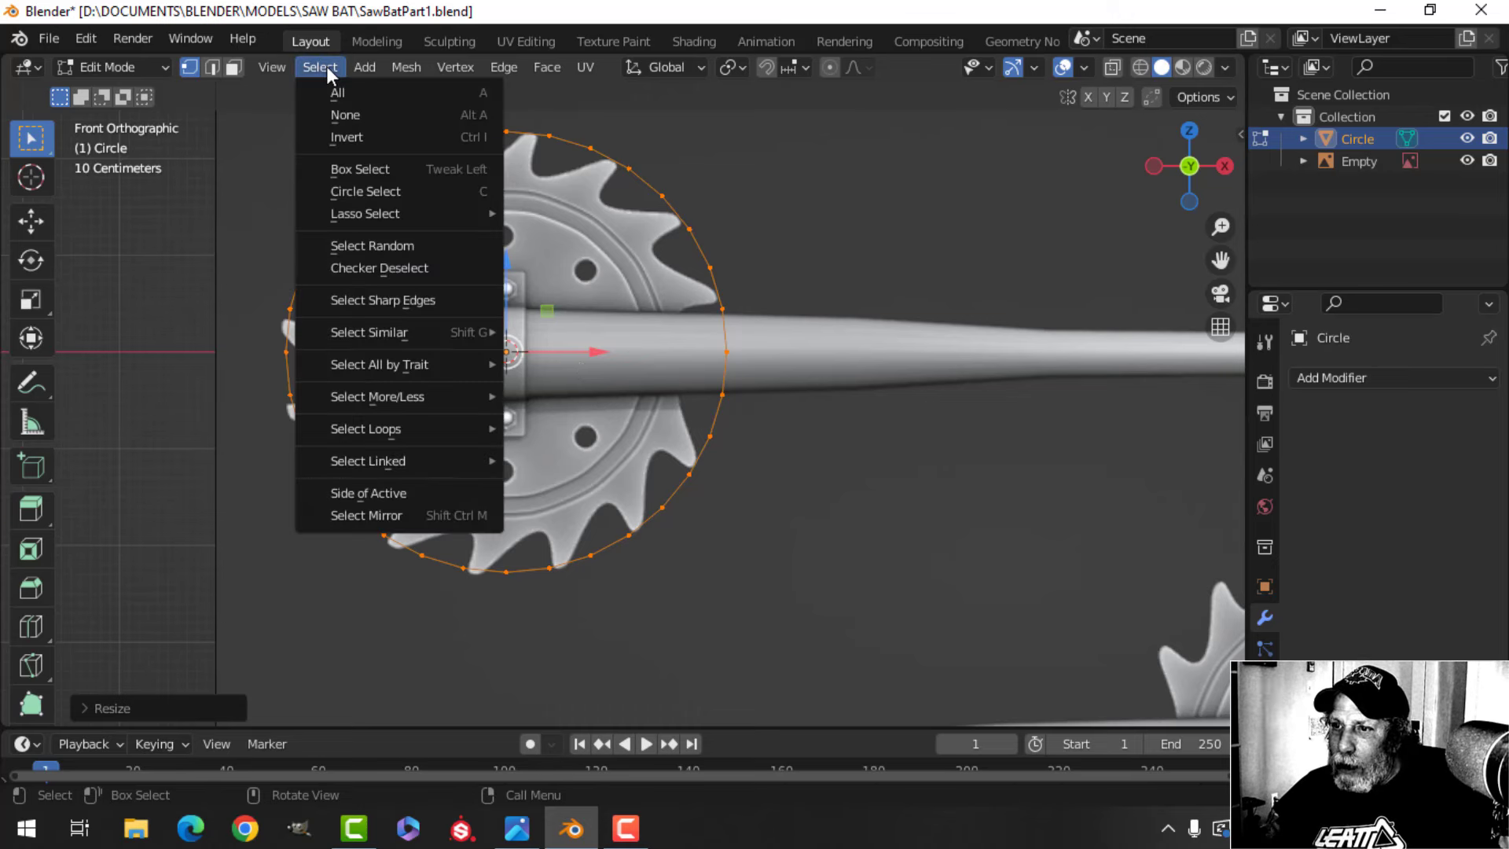
{"action": "left_click", "coordinate": [377, 267]}
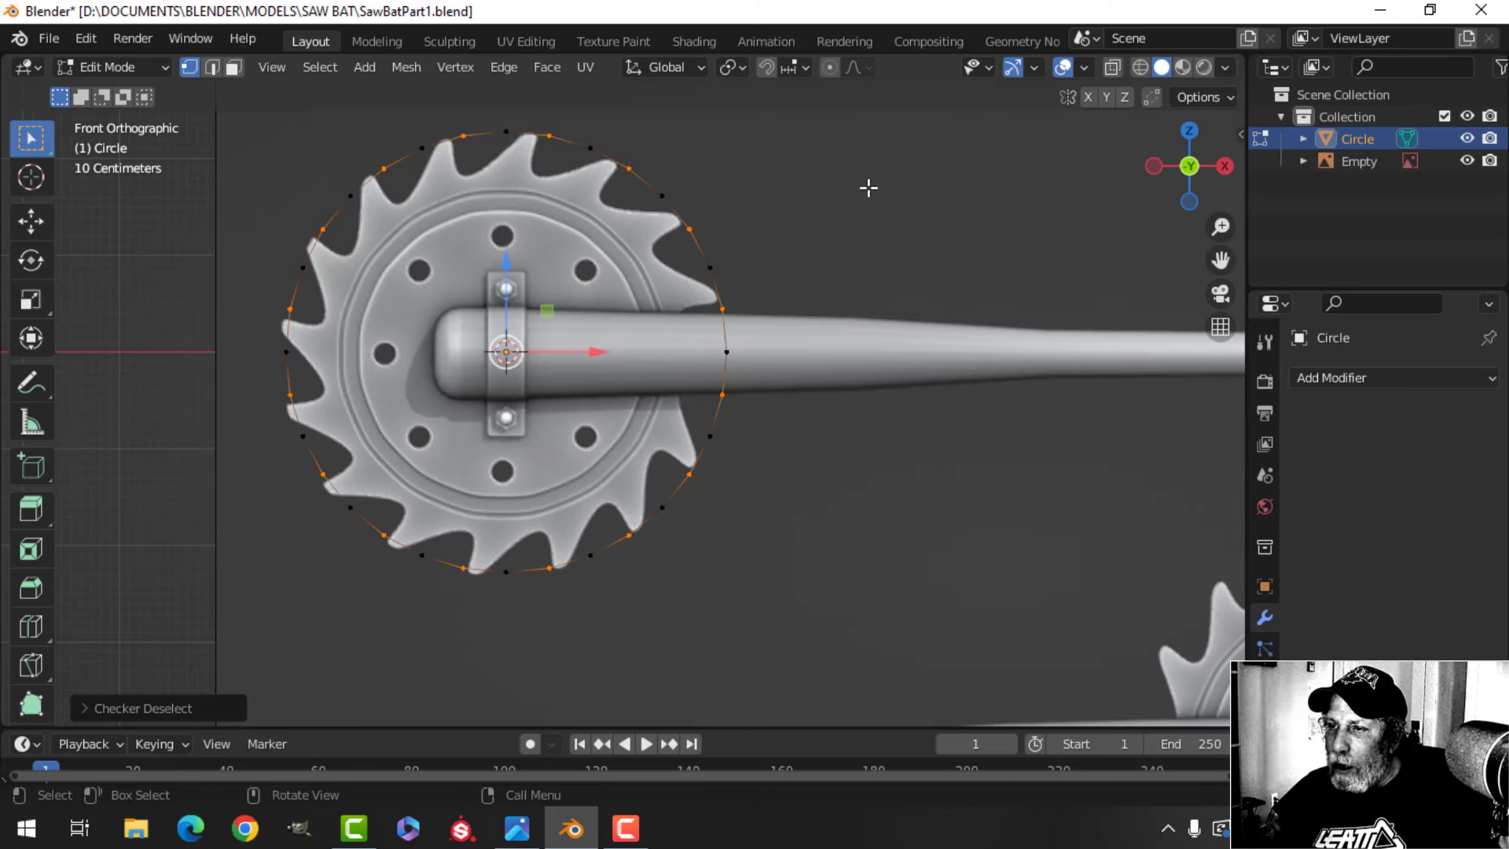
{"action": "key", "text": "s"}
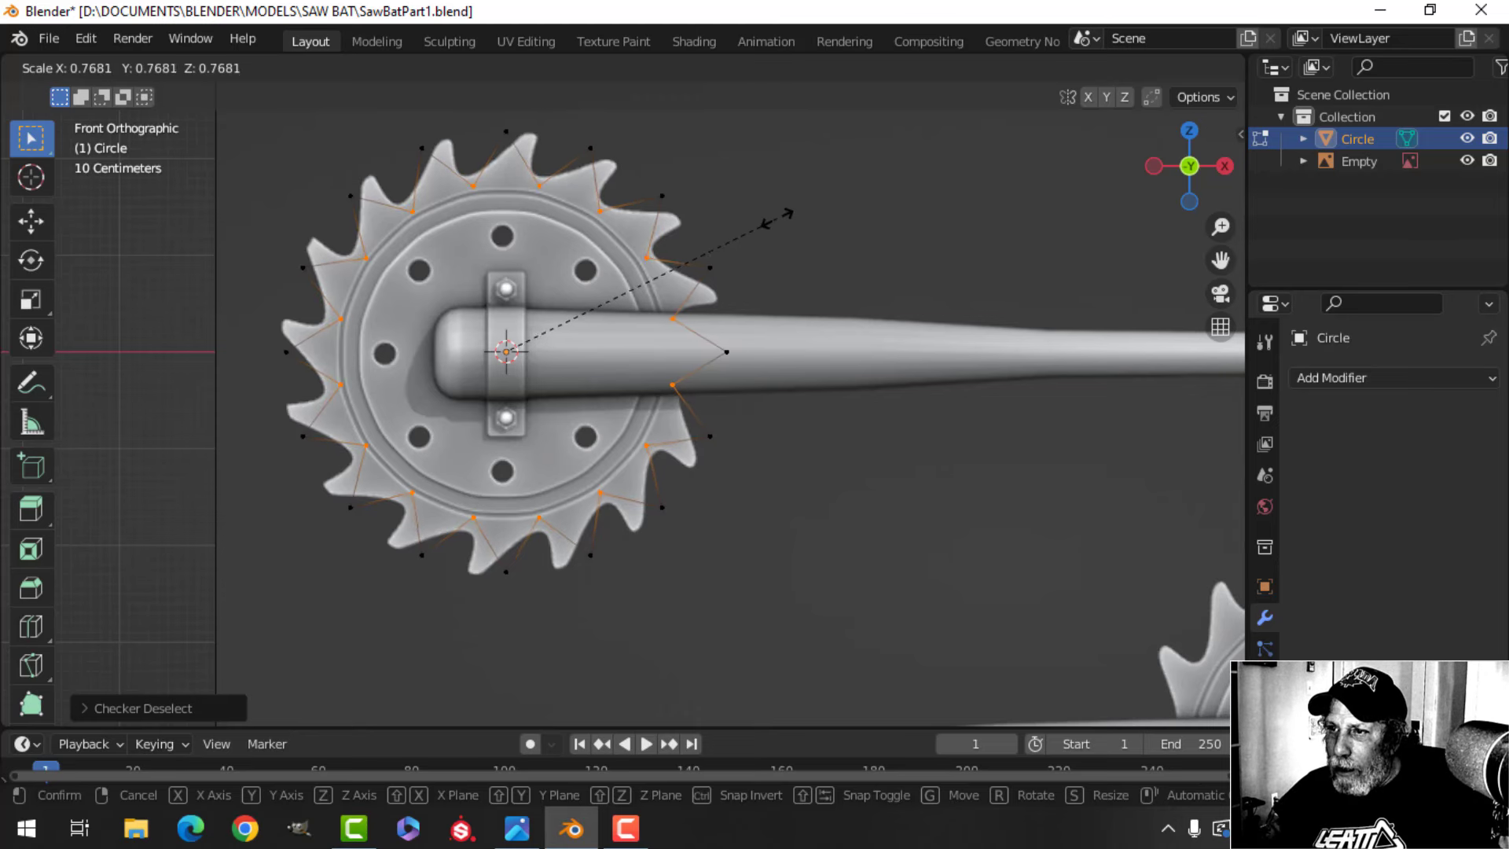
{"action": "left_click", "coordinate": [720, 226]}
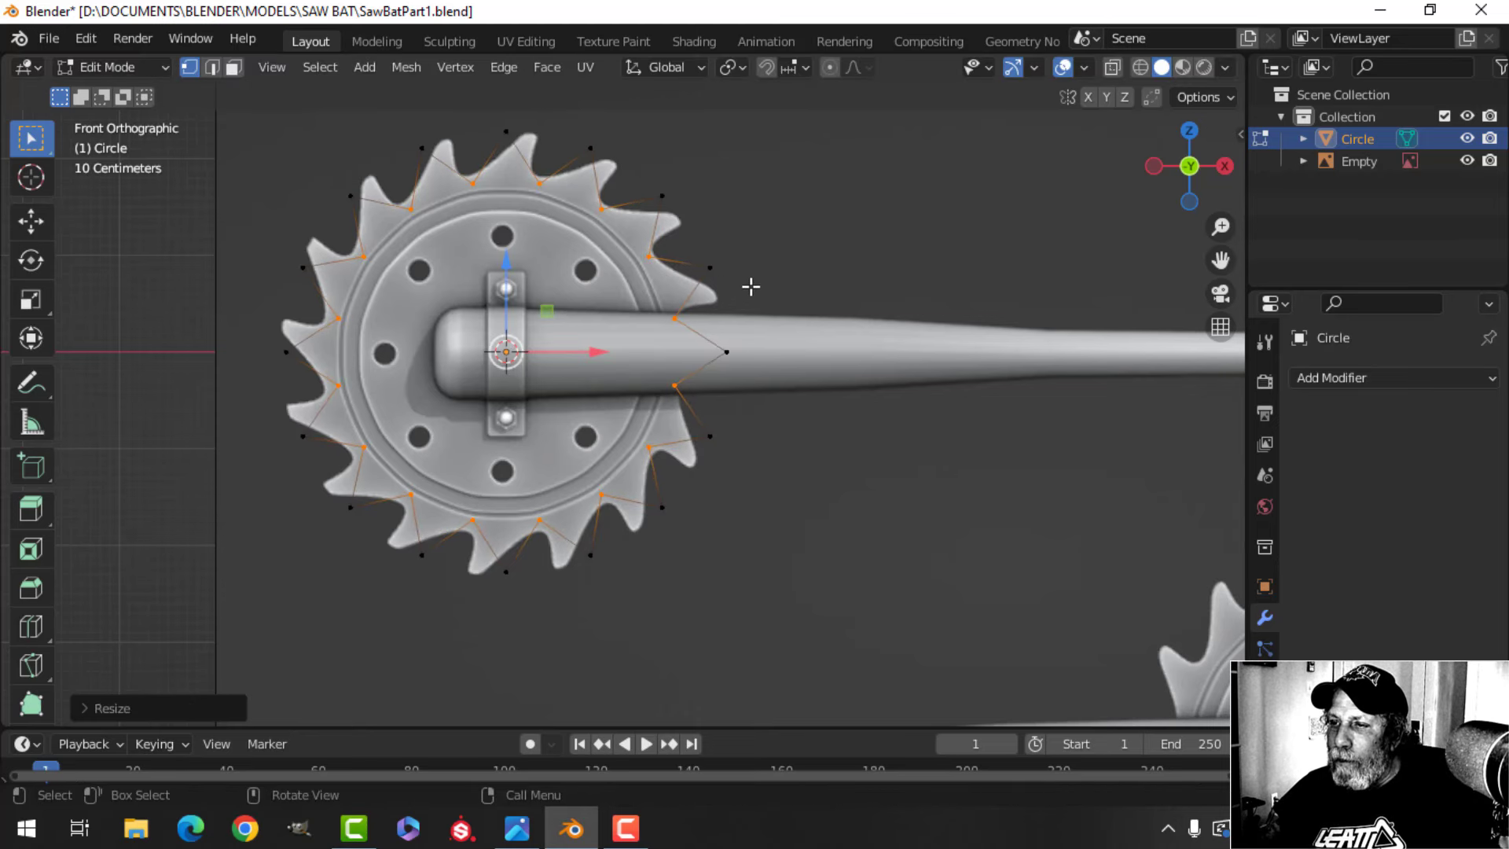
Bevel the inner valley vertices with one segment and a width of about 0.12 m
{"action": "scroll", "coordinate": [750, 287], "scroll_direction": "up", "scroll_amount": 1}
{"action": "middle_click_drag", "start_coordinate": [747, 267], "coordinate": [758, 317], "text": "shift"}
{"action": "scroll", "coordinate": [737, 301], "scroll_direction": "up", "scroll_amount": 1}
{"action": "scroll", "coordinate": [756, 329], "scroll_direction": "down", "scroll_amount": 1}
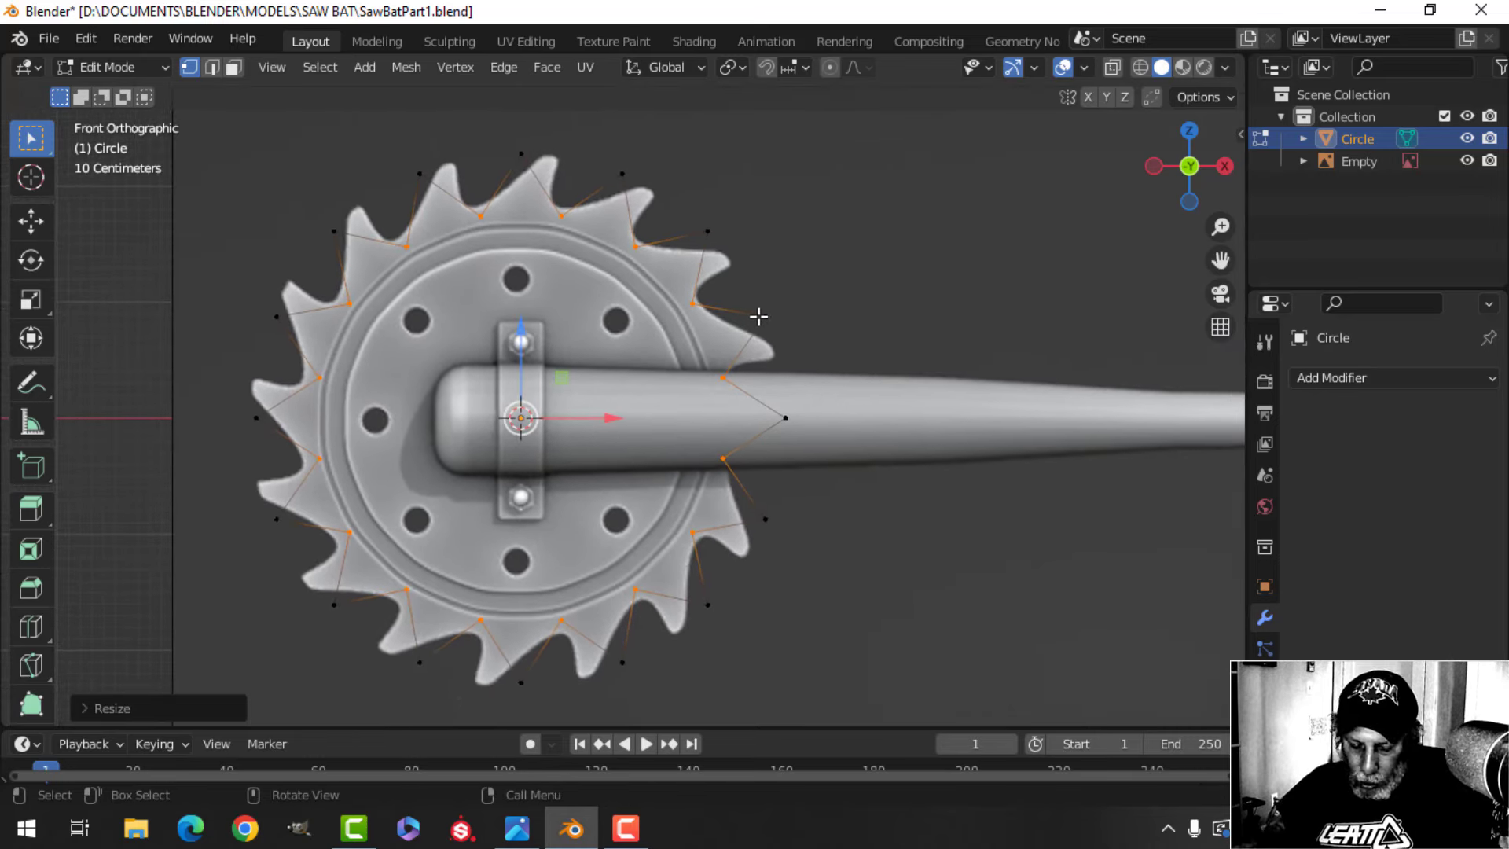
{"action": "key", "text": "ctrl+shift+b"}
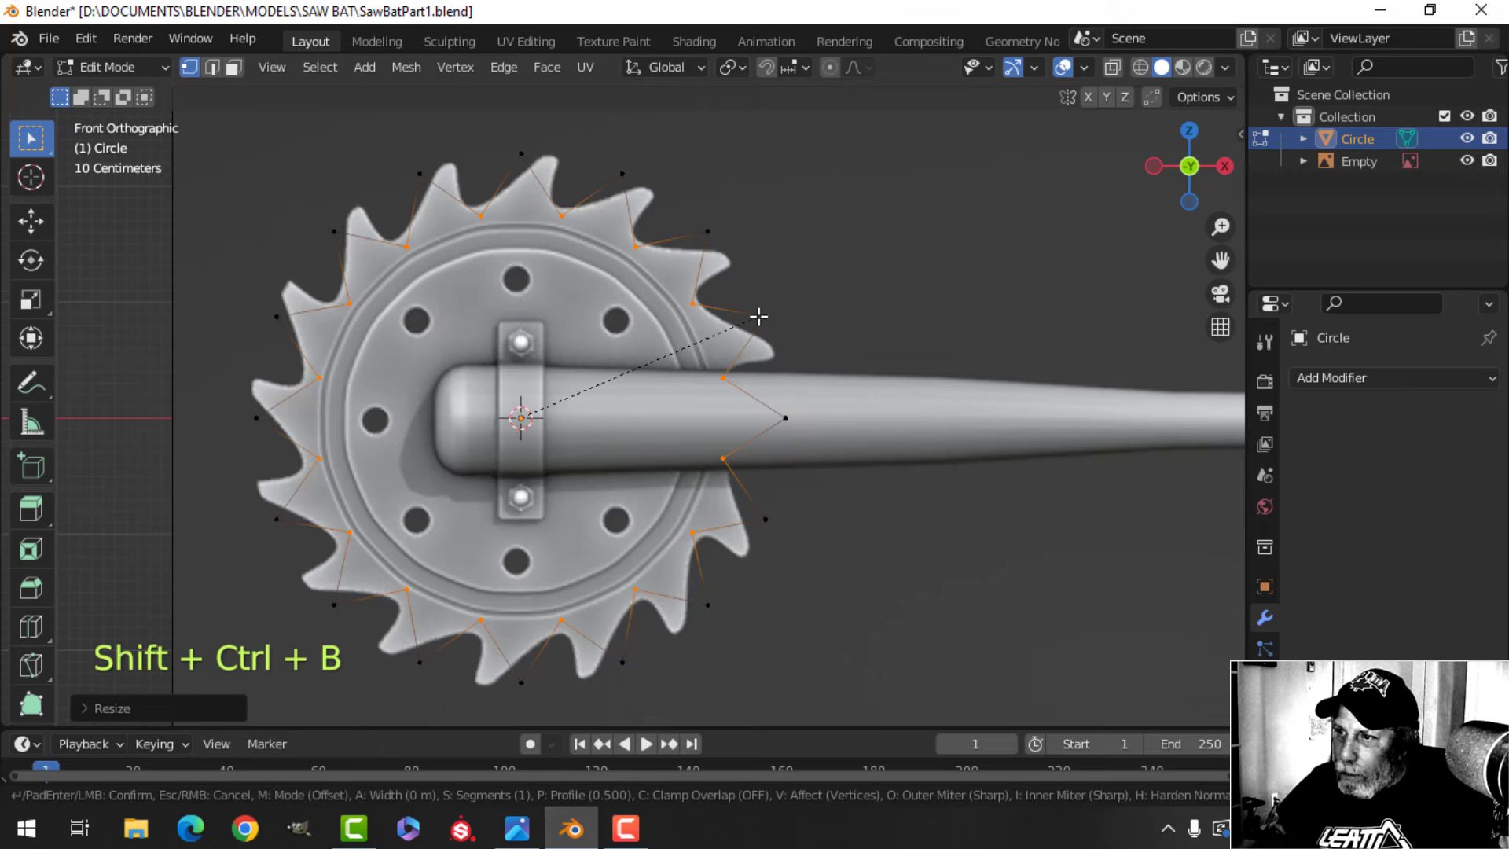
{"action": "key", "text": "shift"}
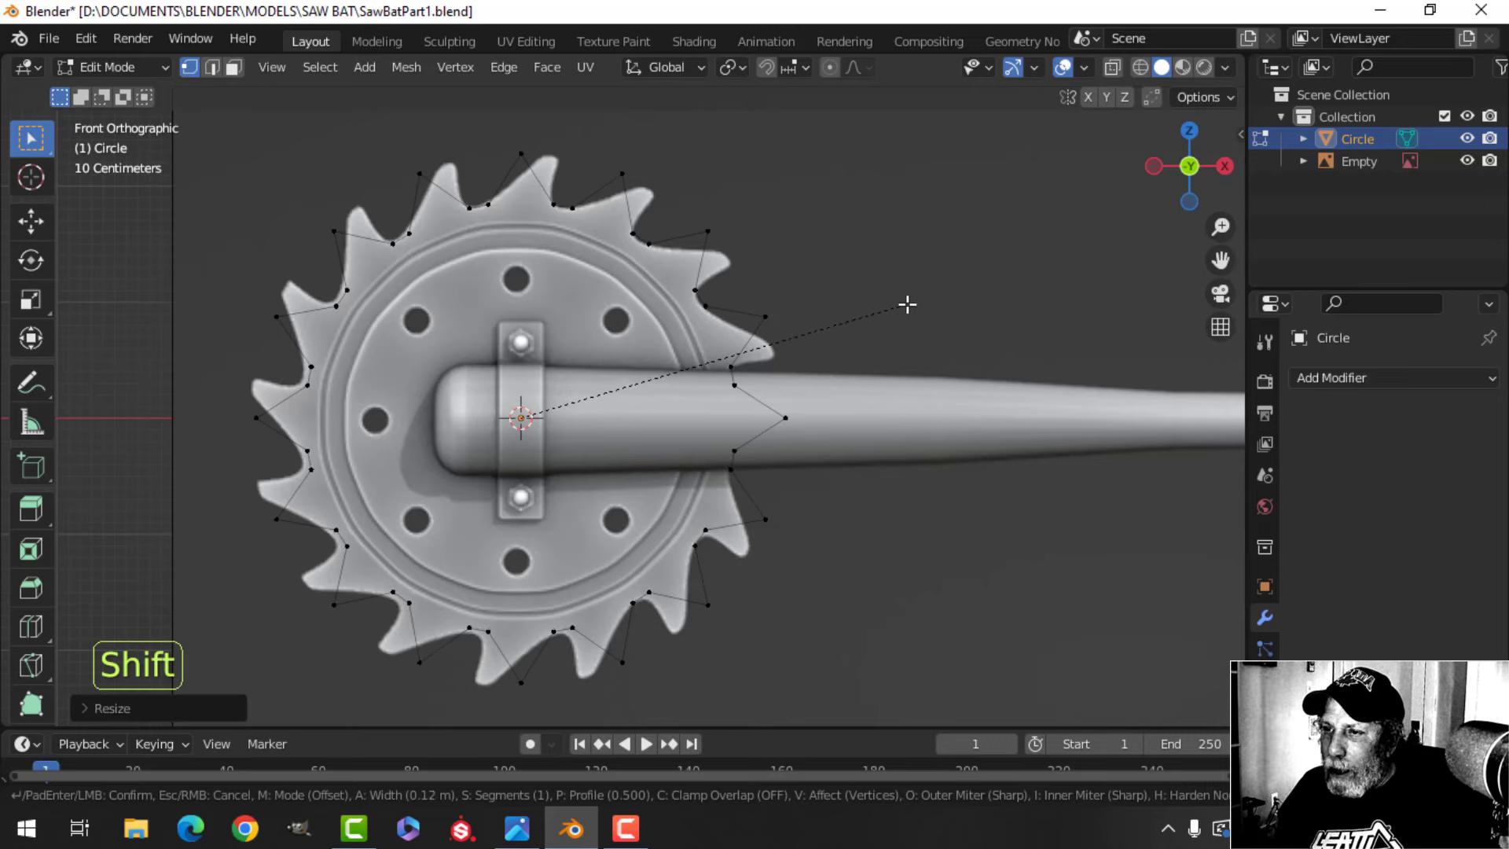
{"action": "left_click", "coordinate": [909, 304]}
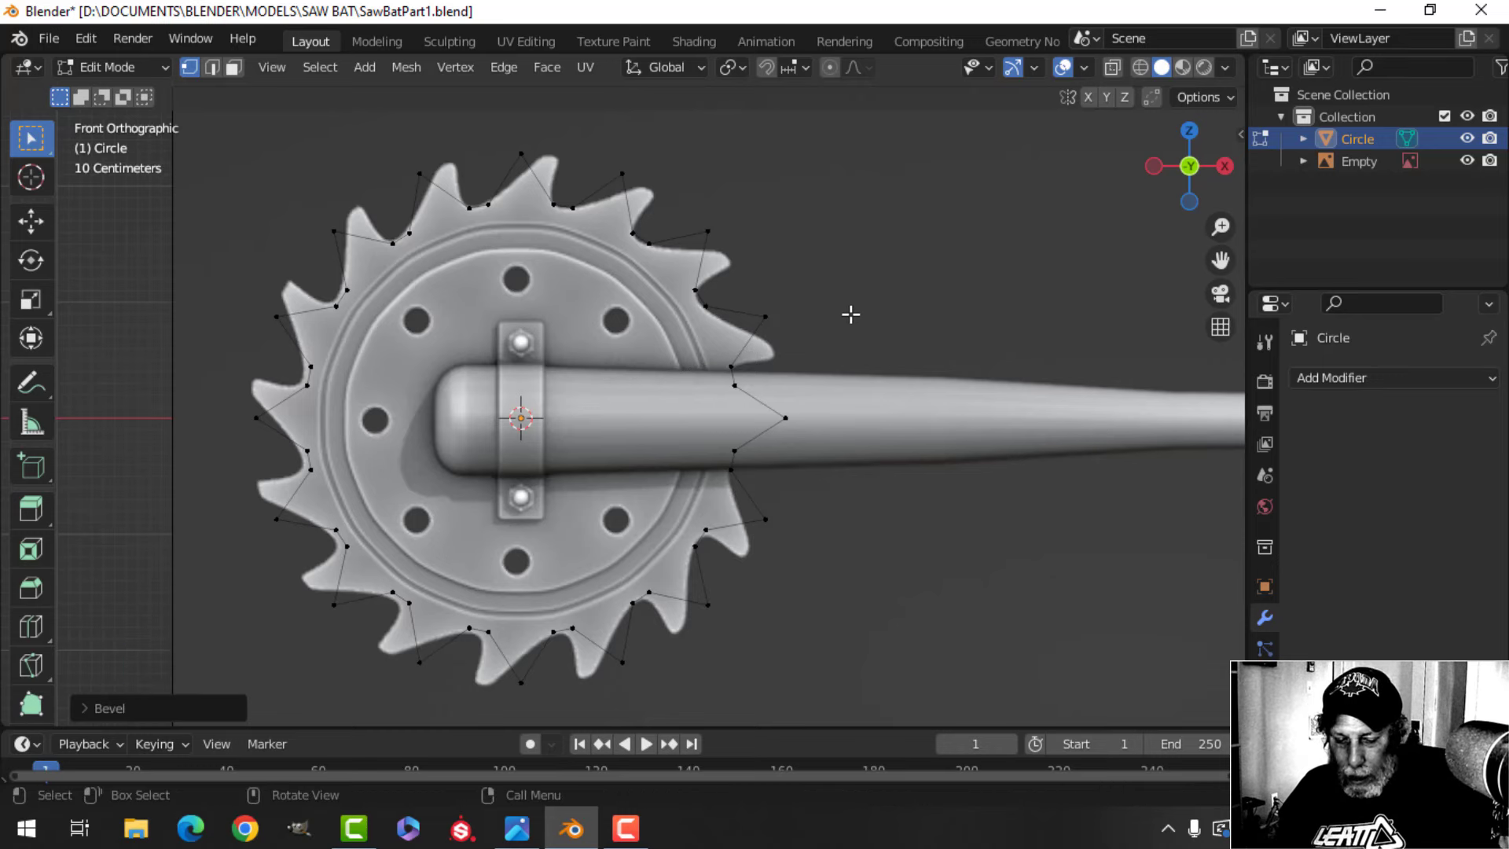
Select all outer tip vertices, scale them slightly outward and rotate them clockwise to line up with the reference teeth
{"action": "key", "text": "c"}
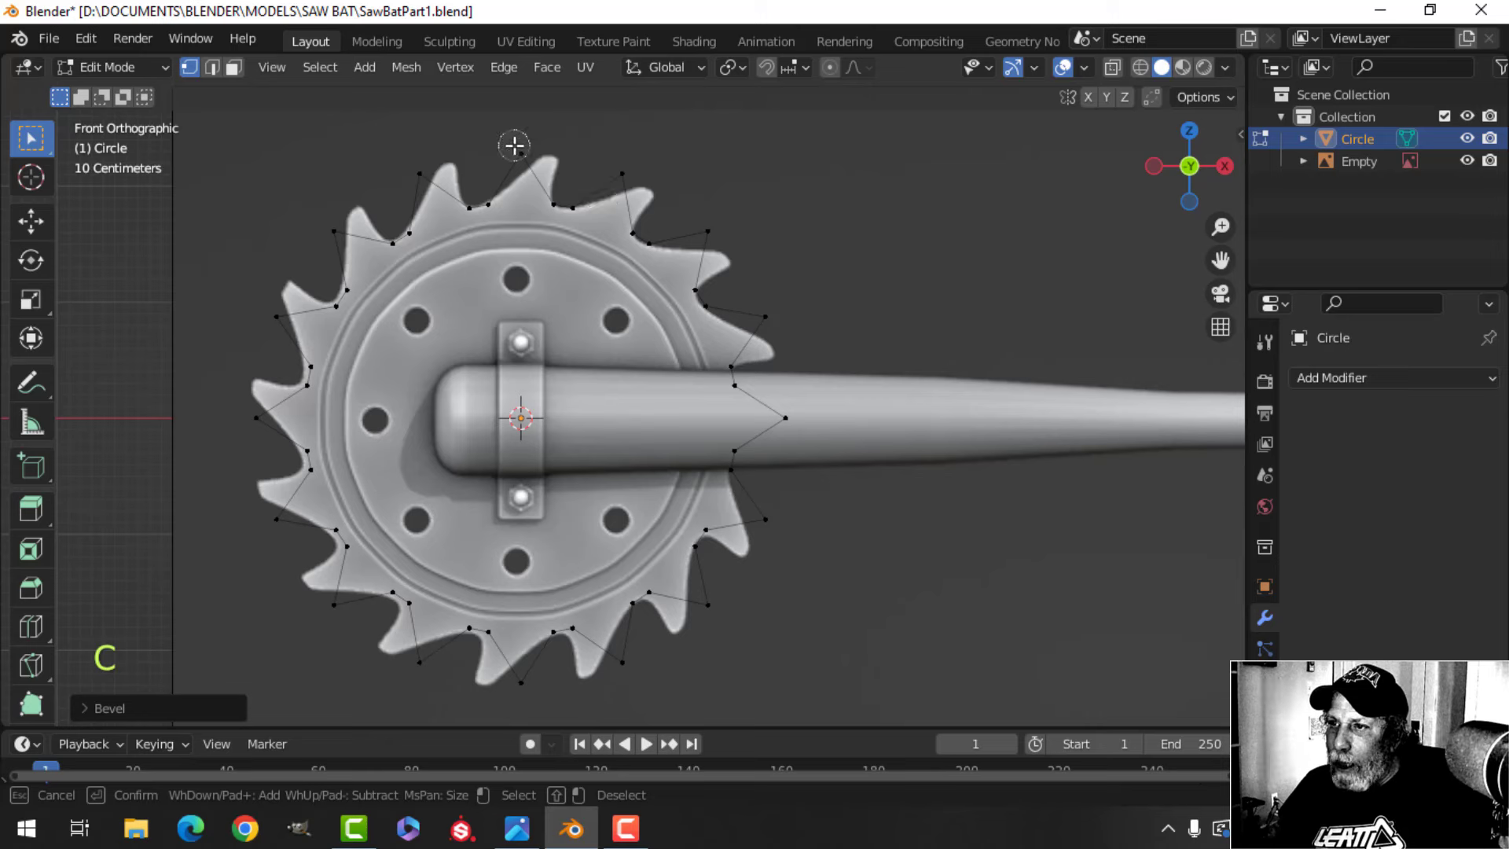
{"action": "mouse_move", "coordinate": [535, 151]}
{"action": "left_mouse_down"}
{"action": "mouse_move", "coordinate": [598, 165]}
{"action": "mouse_move", "coordinate": [702, 230]}
{"action": "mouse_move", "coordinate": [785, 354]}
{"action": "mouse_move", "coordinate": [785, 438]}
{"action": "mouse_move", "coordinate": [767, 515]}
{"action": "mouse_move", "coordinate": [667, 640]}
{"action": "mouse_move", "coordinate": [563, 674]}
{"action": "mouse_move", "coordinate": [445, 684]}
{"action": "mouse_move", "coordinate": [351, 629]}
{"action": "mouse_move", "coordinate": [280, 562]}
{"action": "mouse_move", "coordinate": [256, 464]}
{"action": "mouse_move", "coordinate": [266, 345]}
{"action": "mouse_move", "coordinate": [323, 256]}
{"action": "mouse_move", "coordinate": [398, 185]}
{"action": "mouse_move", "coordinate": [500, 165]}
{"action": "left_mouse_up"}
{"action": "key", "text": "Escape"}
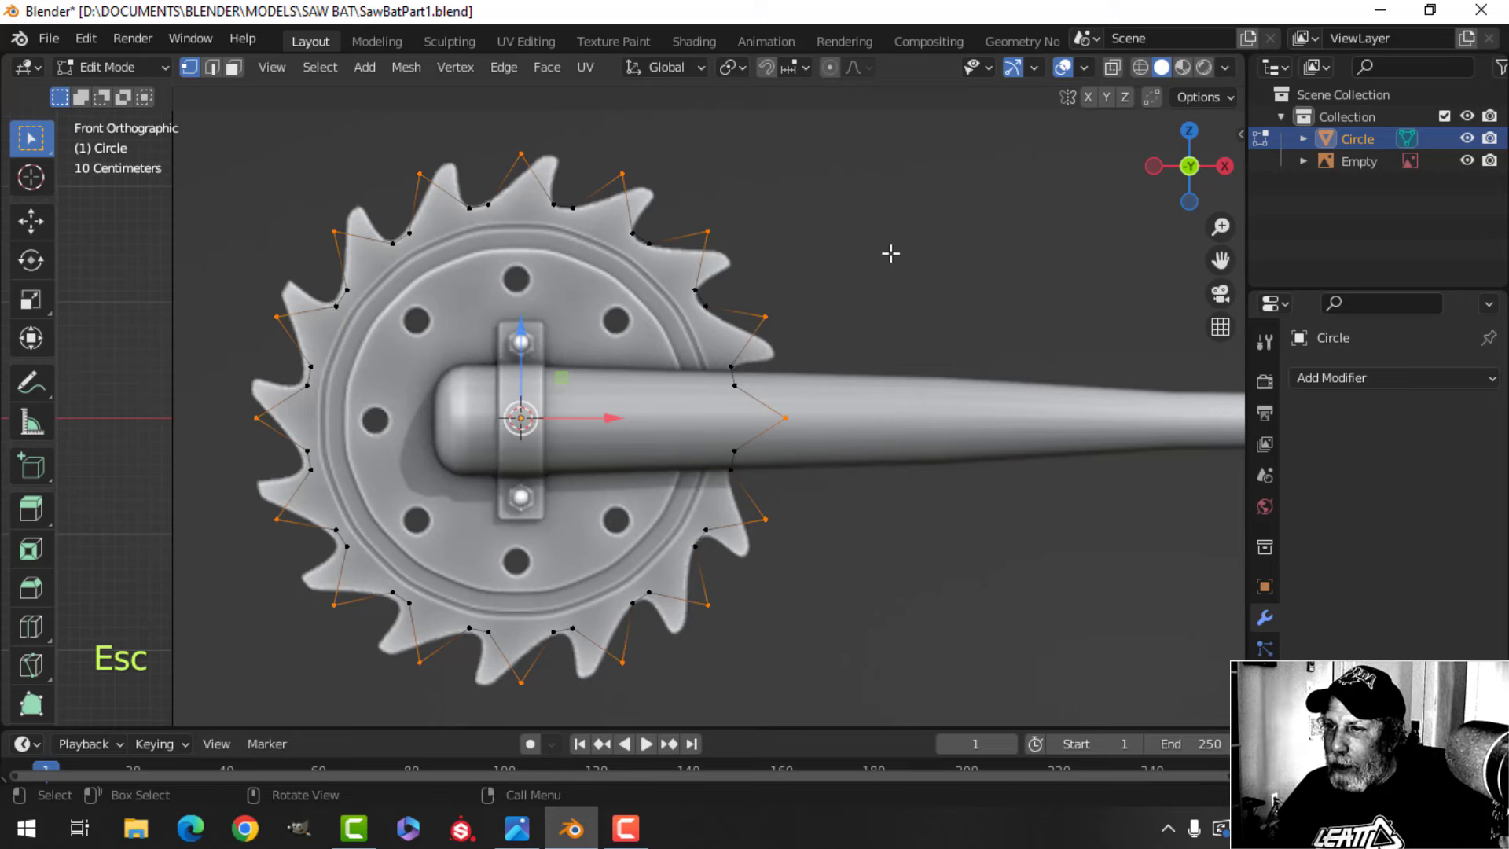
{"action": "key", "text": "s"}
{"action": "left_click", "coordinate": [903, 246]}
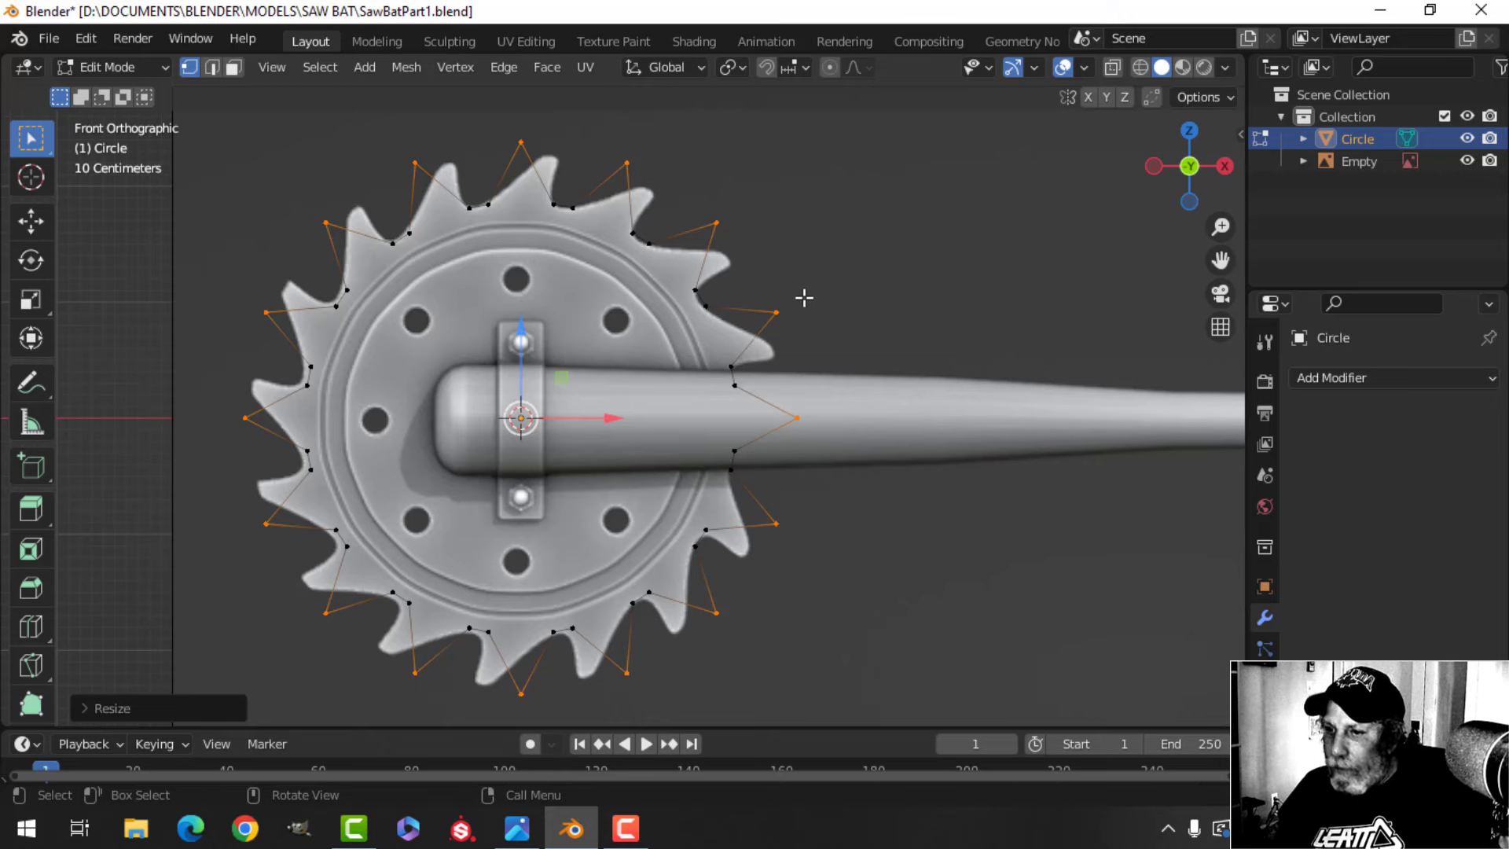
{"action": "key", "text": "r"}
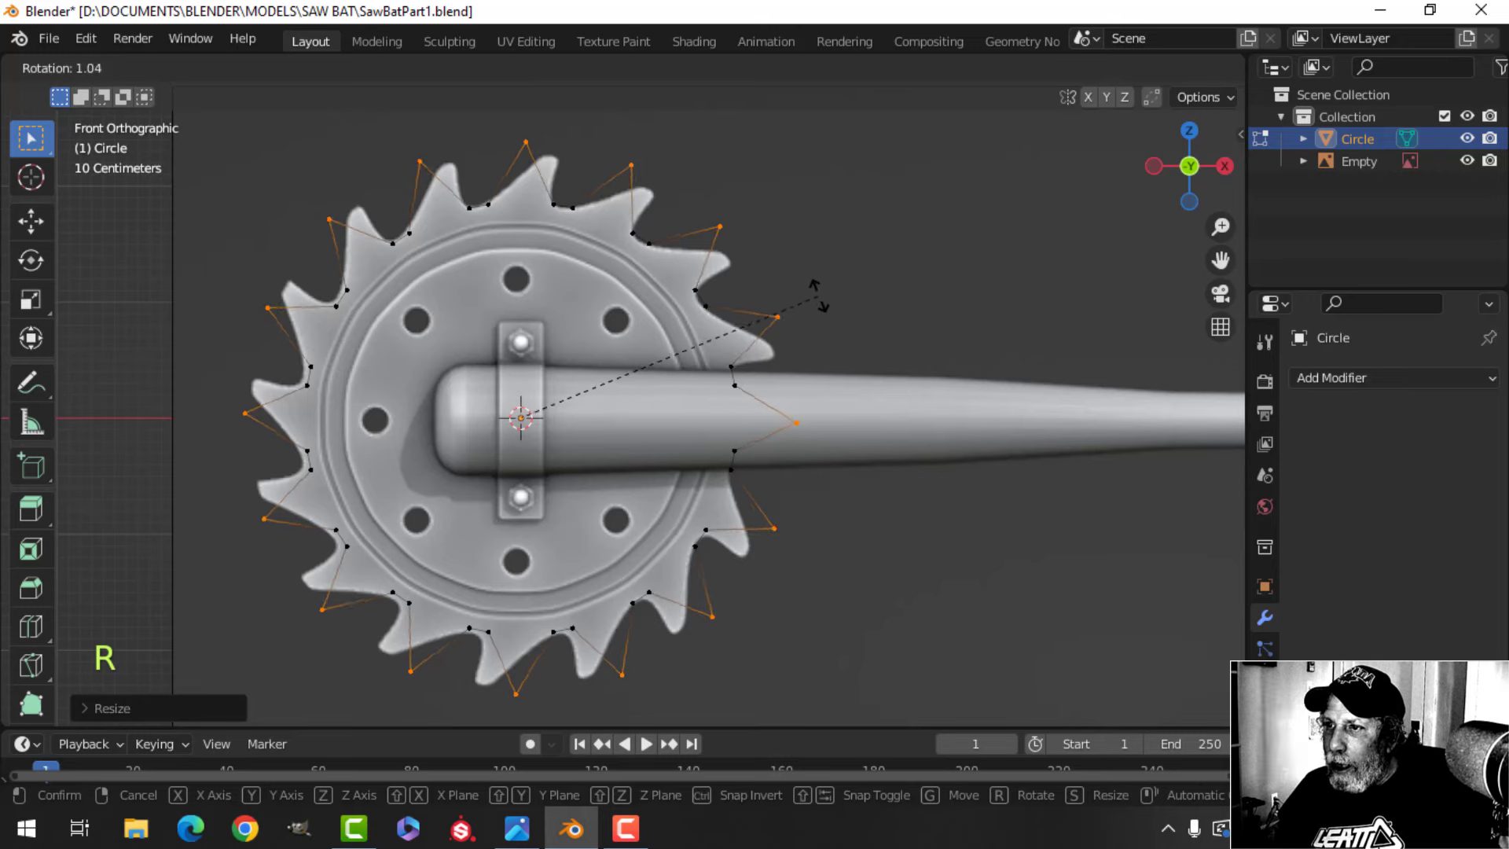
{"action": "left_click", "coordinate": [879, 324]}
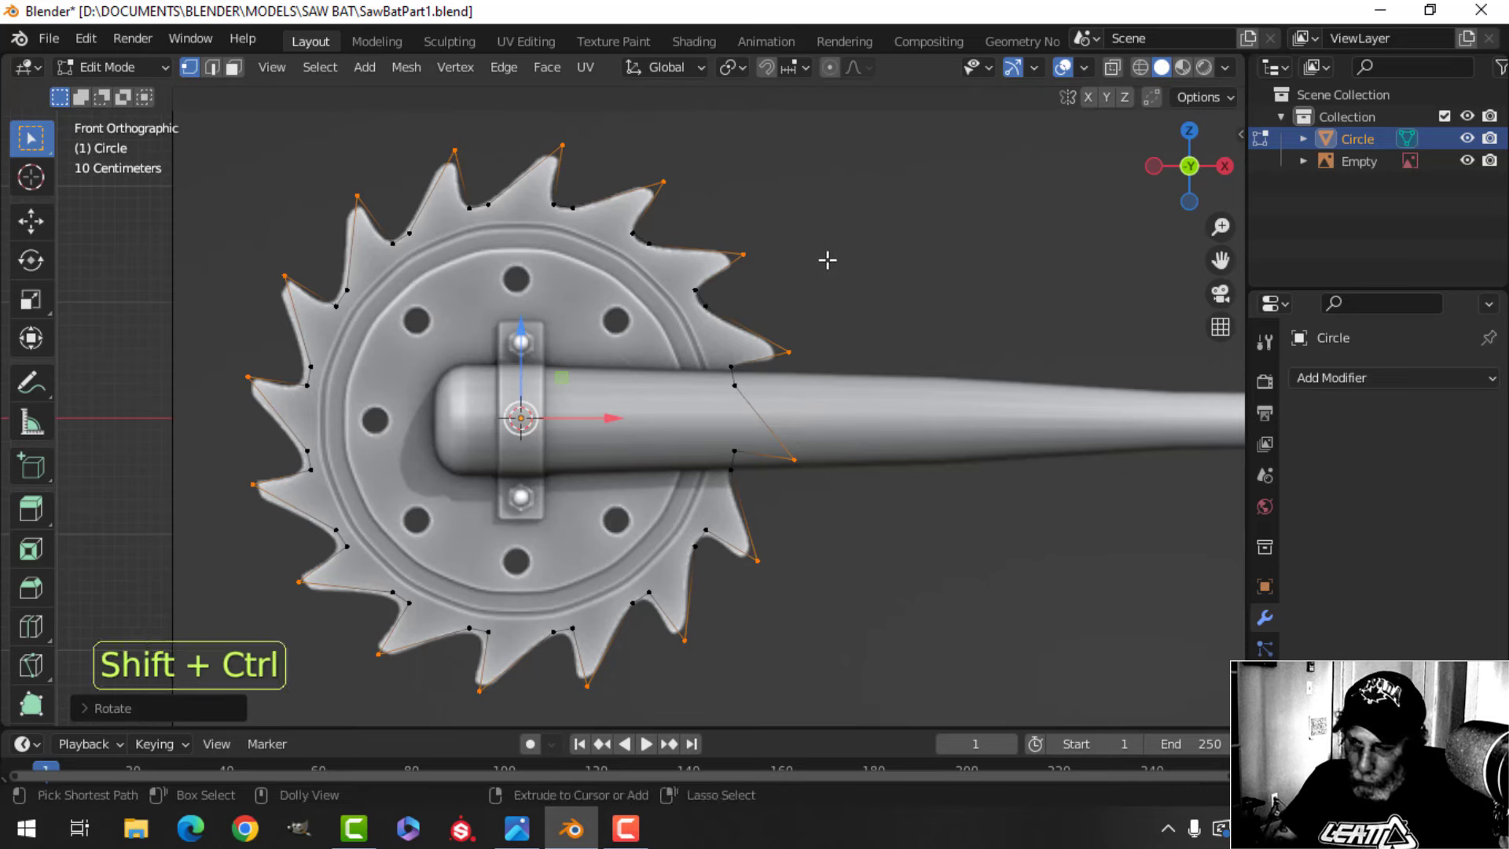
Bevel the tooth tip vertices with one segment about 0.11 m wide, select the whole outline and return to Object Mode
{"action": "key", "text": "ctrl+shift+b"}
{"action": "key", "text": "shift"}
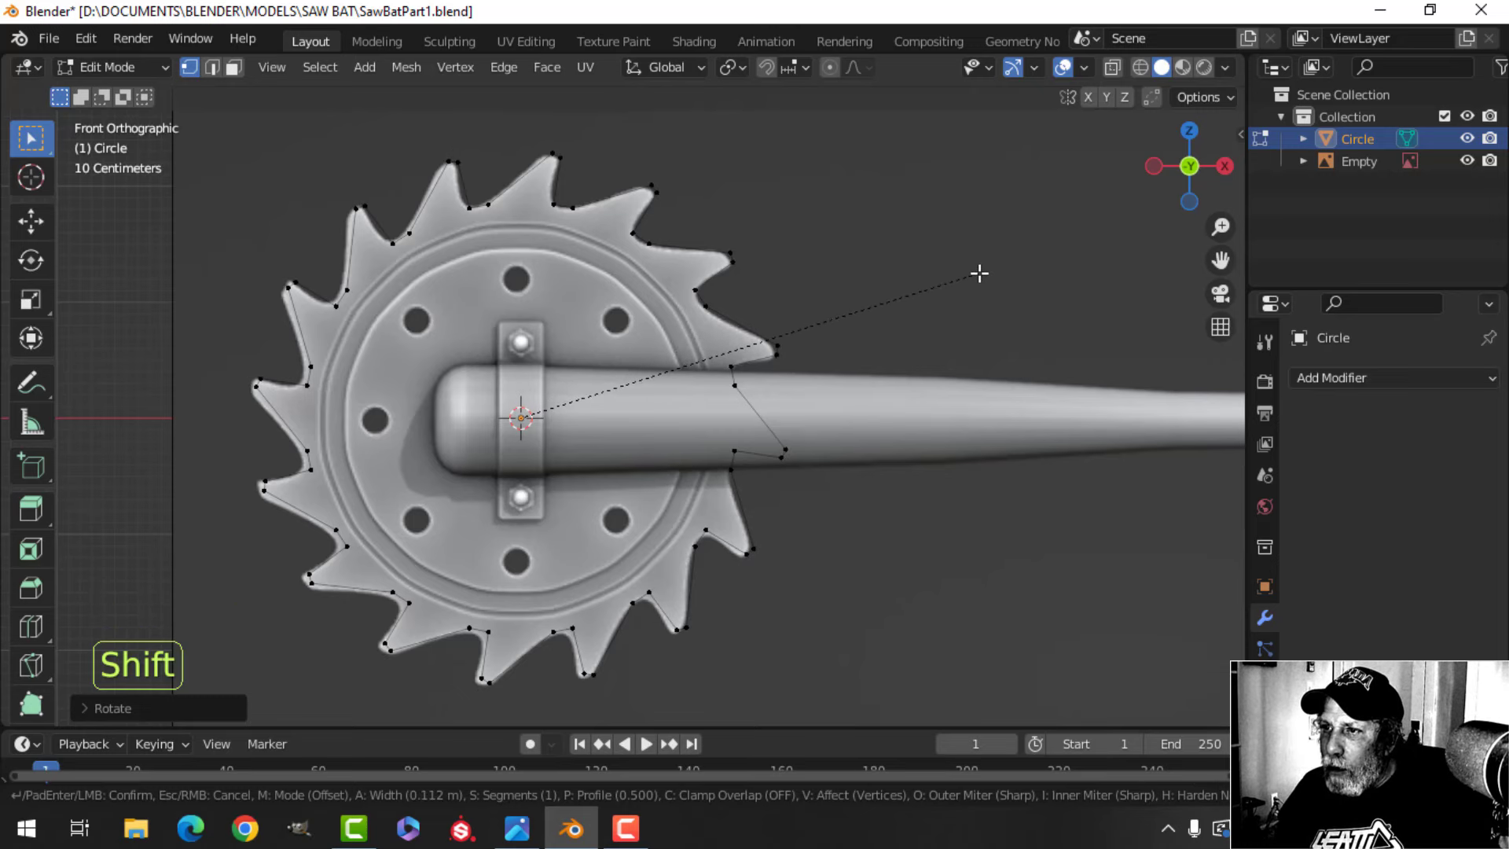
{"action": "left_click", "coordinate": [973, 272]}
{"action": "key", "text": "a"}
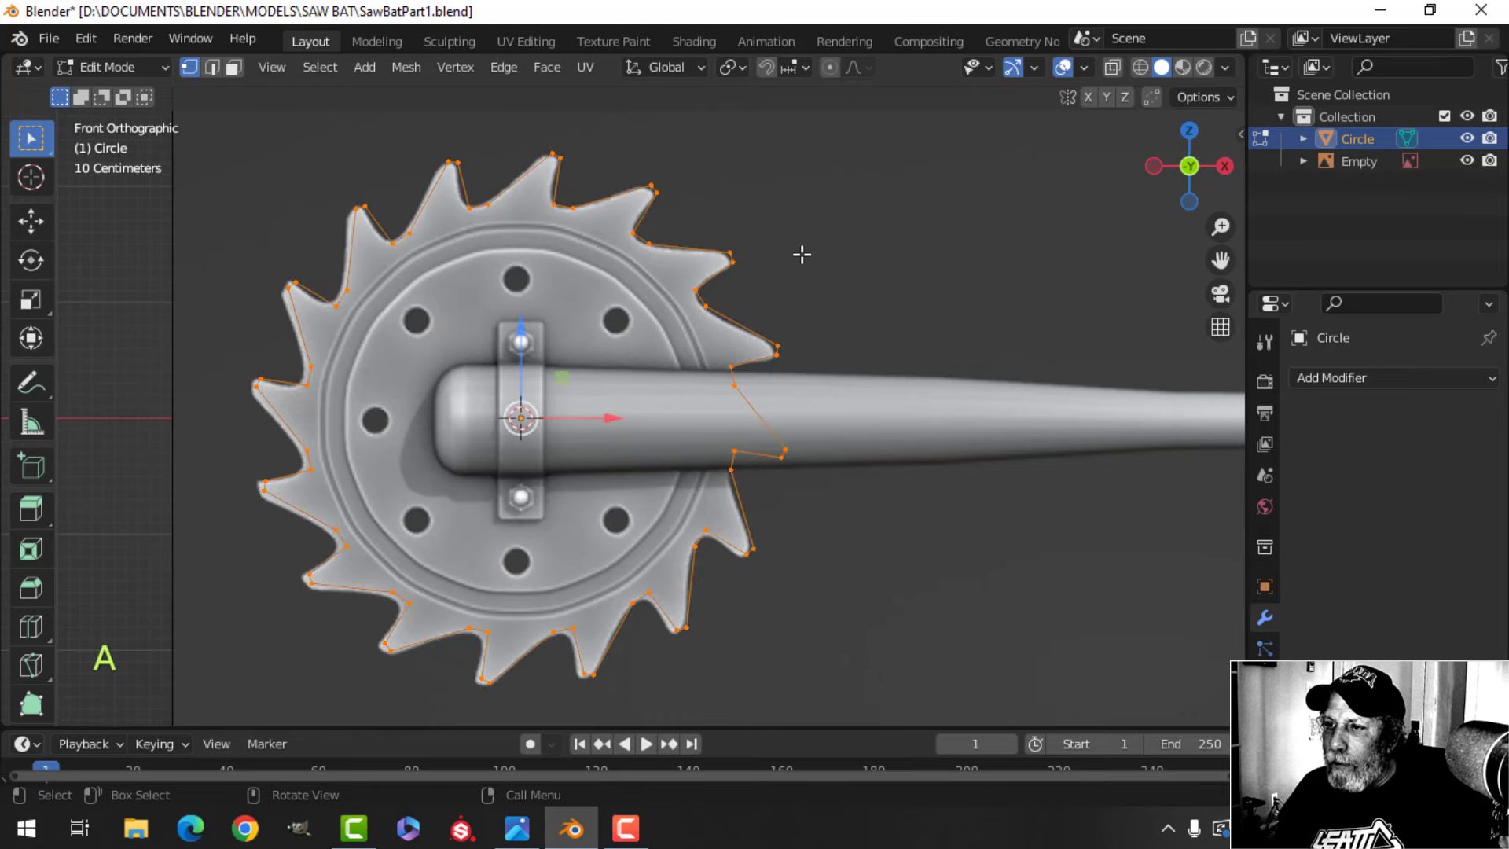
{"action": "key", "text": "Tab"}
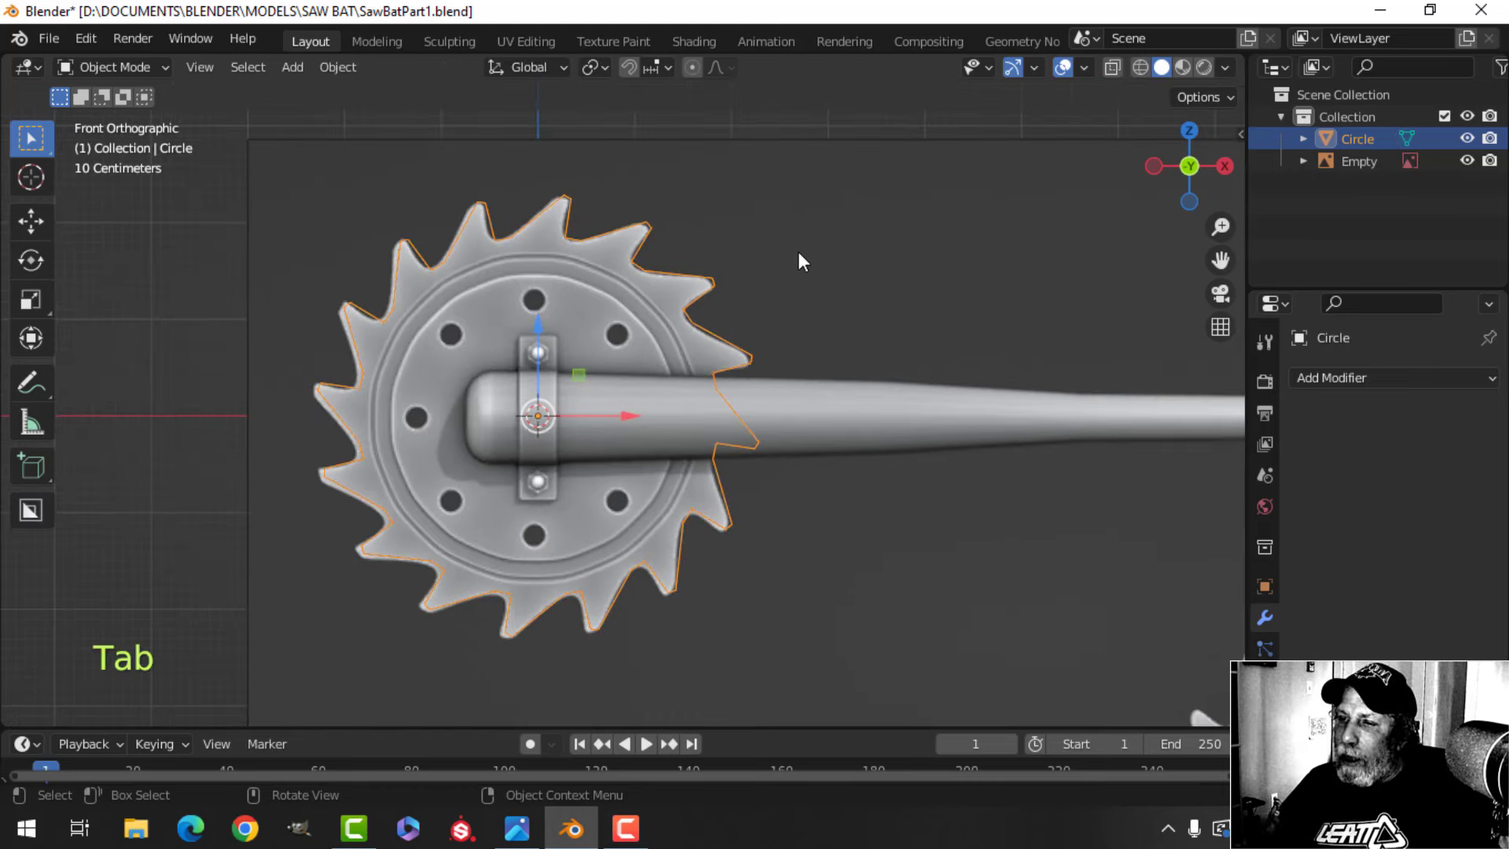
Isolate the saw blade outline in Local View and enter Edit Mode with nothing selected
{"action": "key", "text": "slash"}
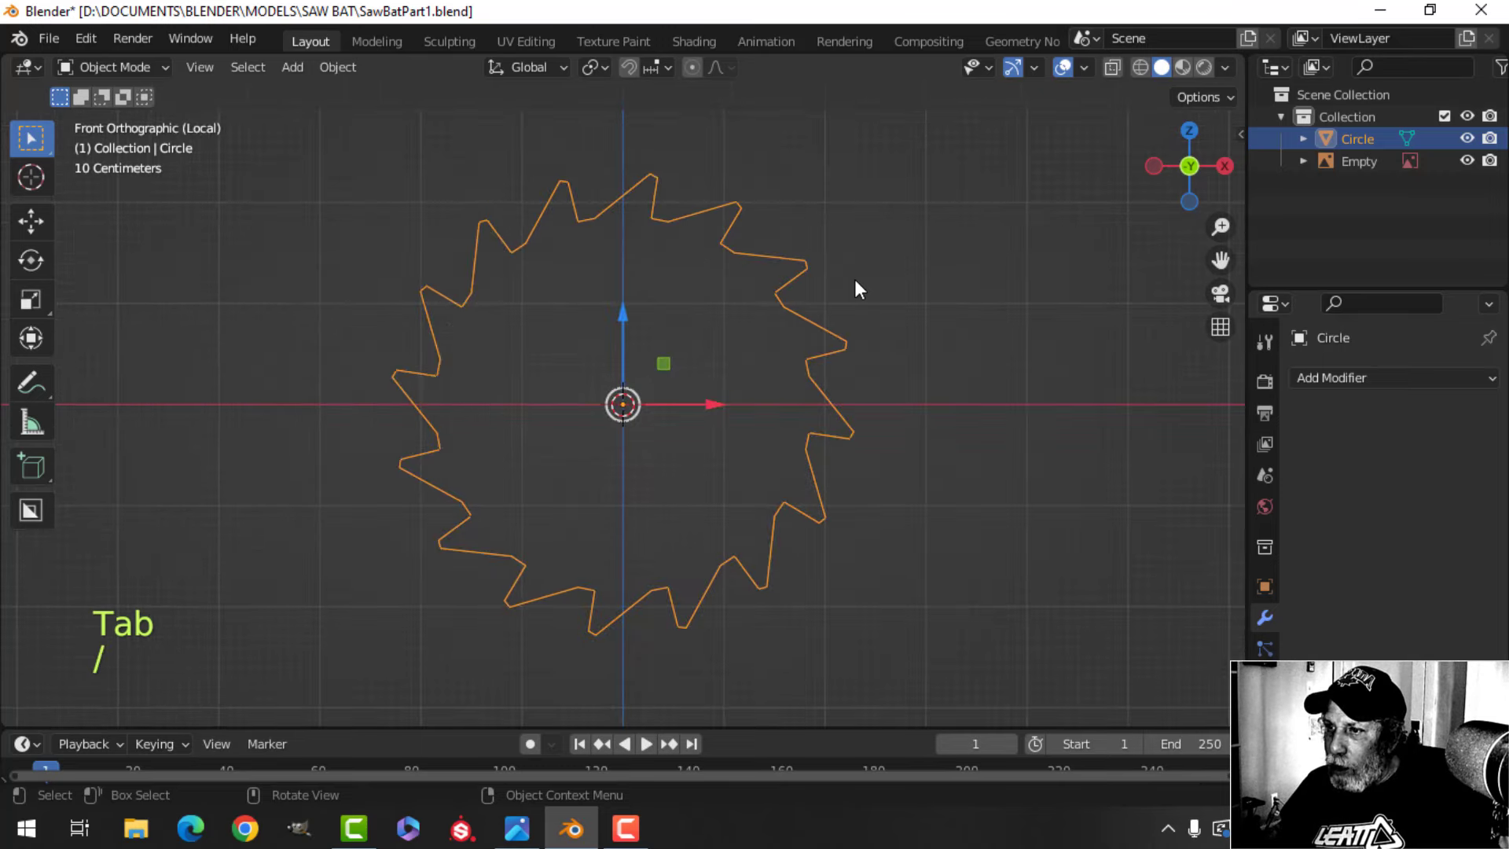
{"action": "middle_click_drag", "start_coordinate": [956, 292], "coordinate": [800, 330], "text": "shift"}
{"action": "key", "text": "Tab"}
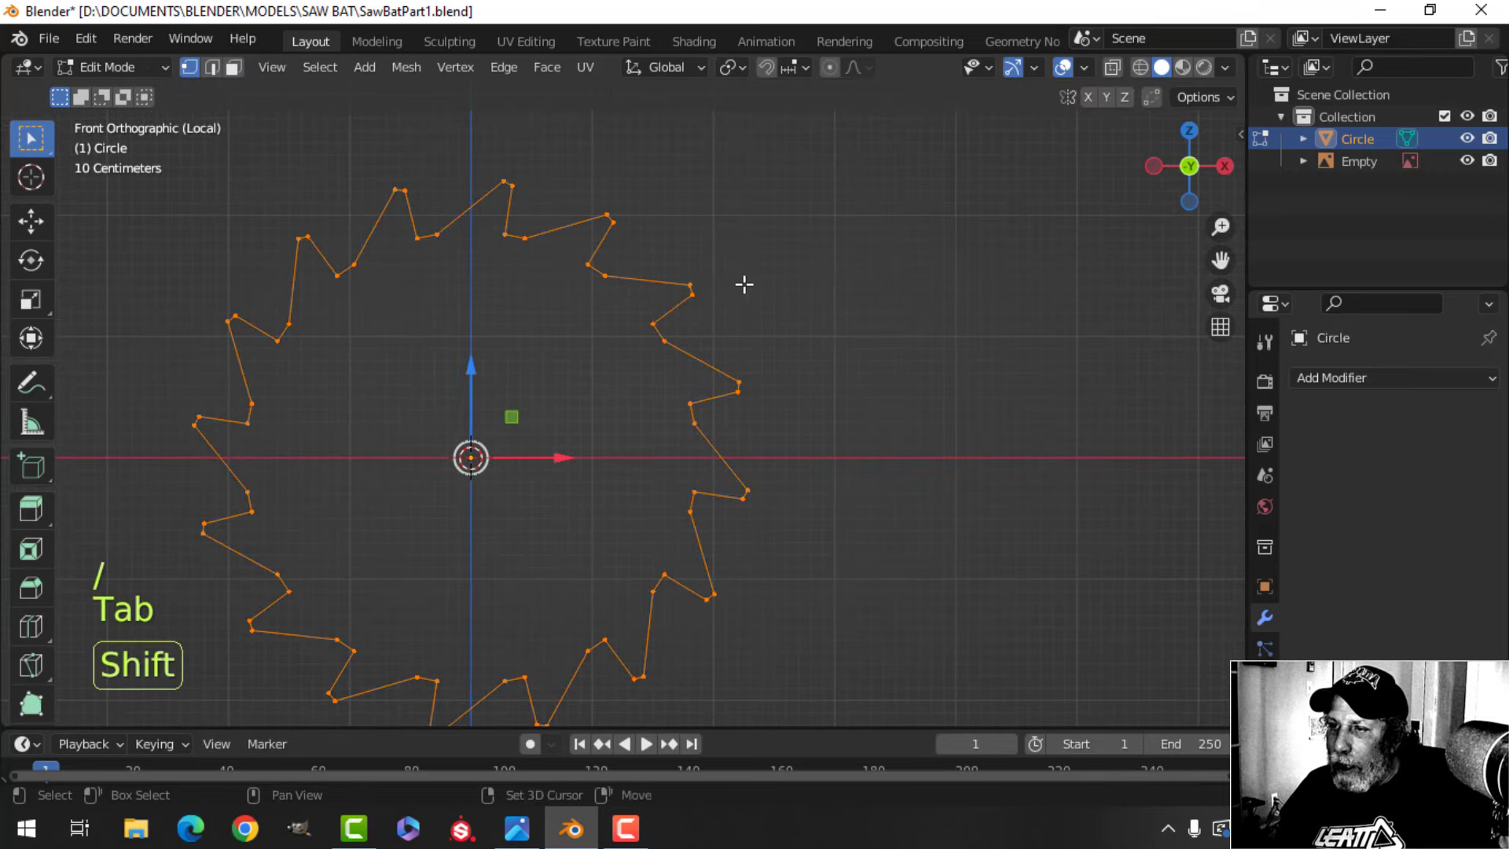
{"action": "middle_click_drag", "start_coordinate": [745, 283], "coordinate": [829, 258], "text": "shift"}
{"action": "scroll", "coordinate": [833, 256], "scroll_direction": "up", "scroll_amount": 1}
{"action": "scroll", "coordinate": [845, 248], "scroll_direction": "down", "scroll_amount": 2}
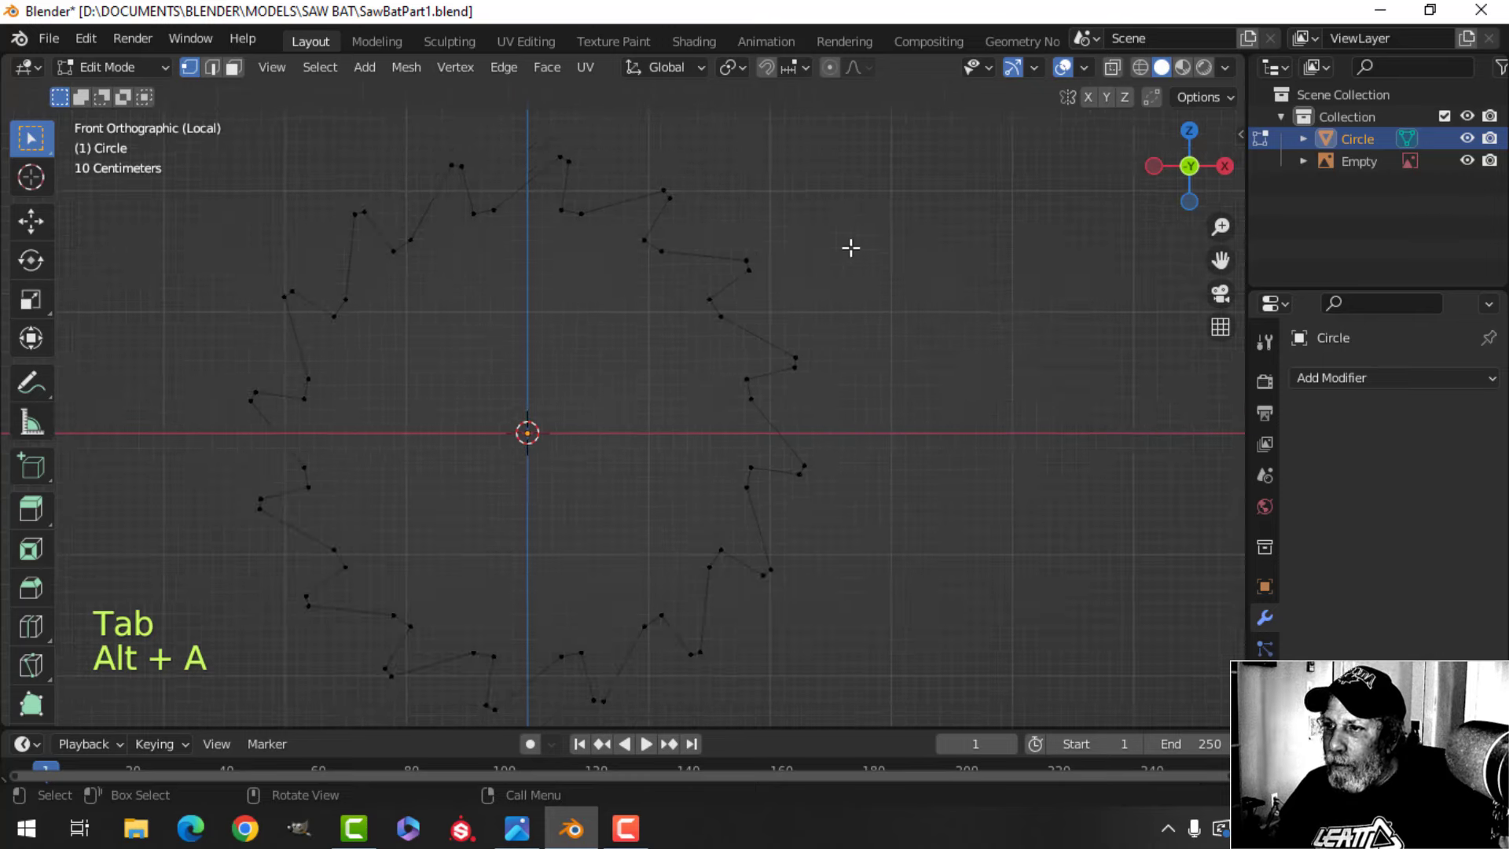
{"action": "middle_click_drag", "start_coordinate": [849, 246], "coordinate": [875, 229], "text": "shift"}
{"action": "key", "text": "a"}
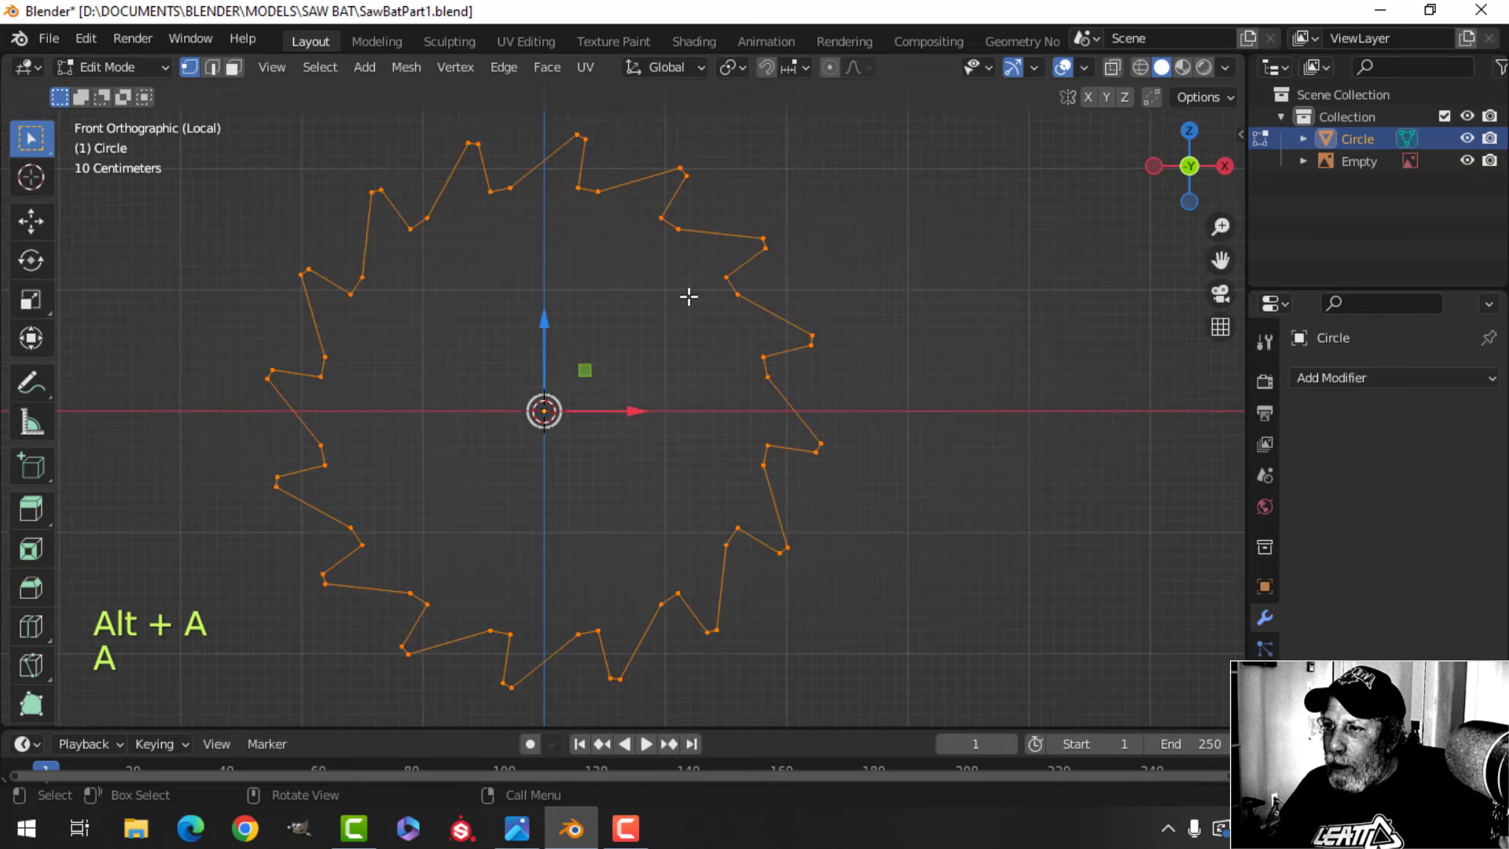
{"action": "key", "text": "alt+a"}
{"action": "scroll", "coordinate": [660, 275], "scroll_direction": "up", "scroll_amount": 3}
{"action": "middle_click_drag", "start_coordinate": [657, 272], "coordinate": [626, 374], "text": "shift"}
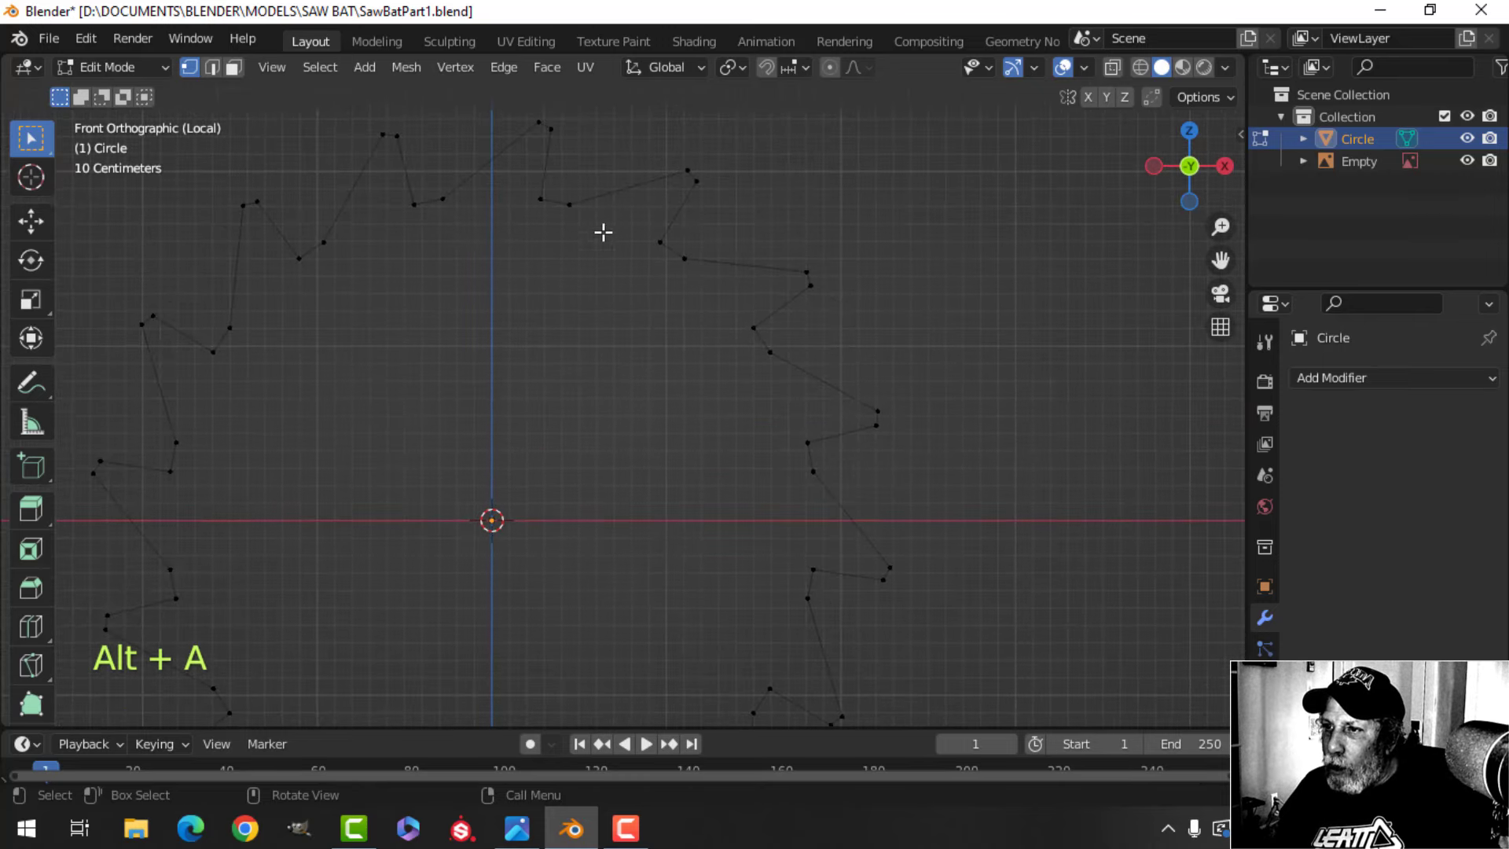
Bridge the bases of the upper-right teeth with straight edges between their neighbouring valley vertices
{"action": "left_click", "coordinate": [575, 206]}
{"action": "left_click", "coordinate": [658, 243], "text": "shift"}
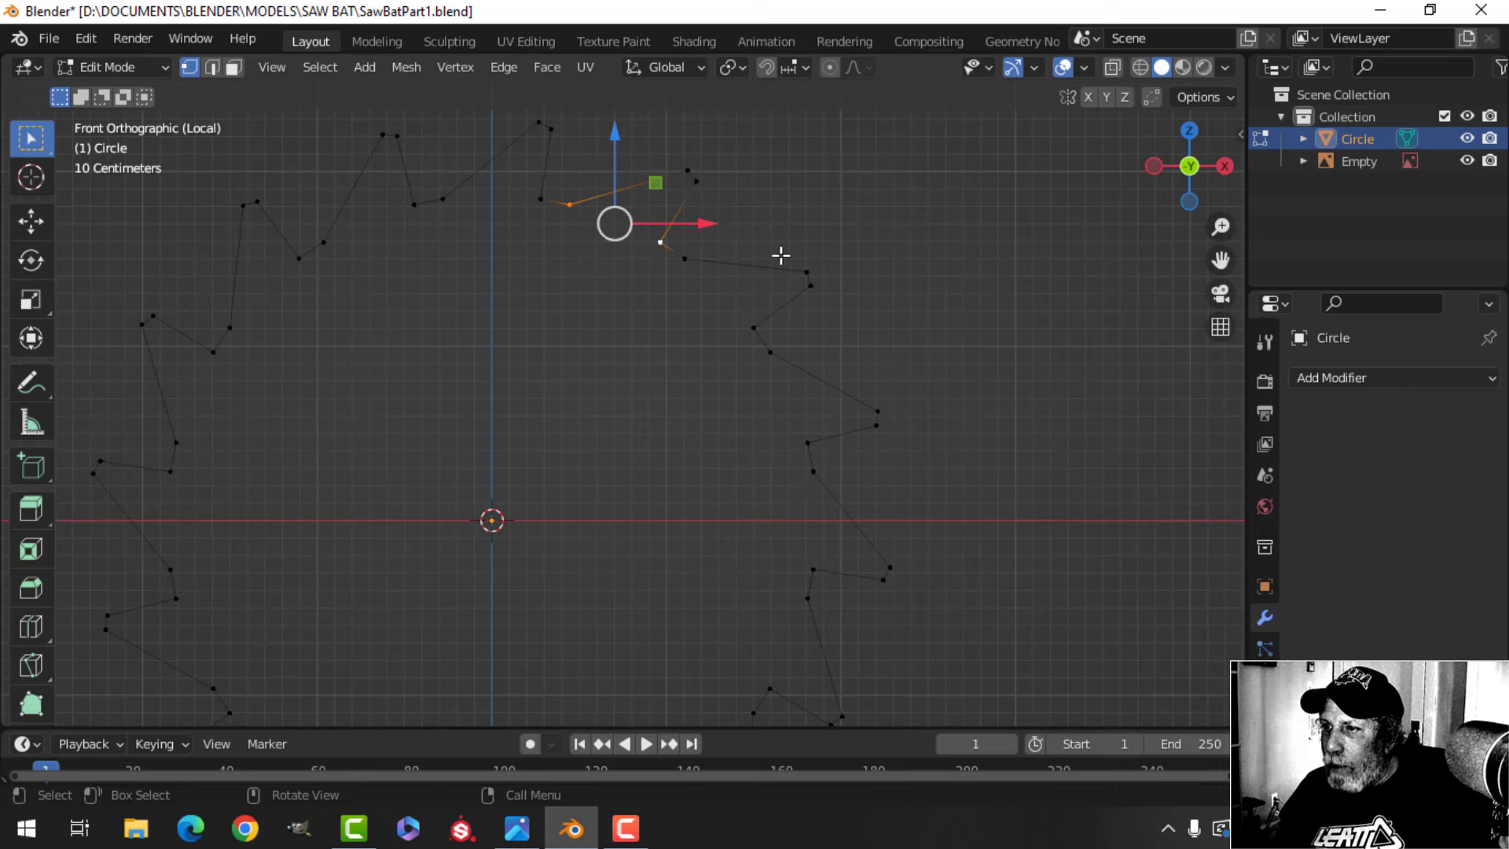
{"action": "key", "text": "f"}
{"action": "key", "text": "f"}
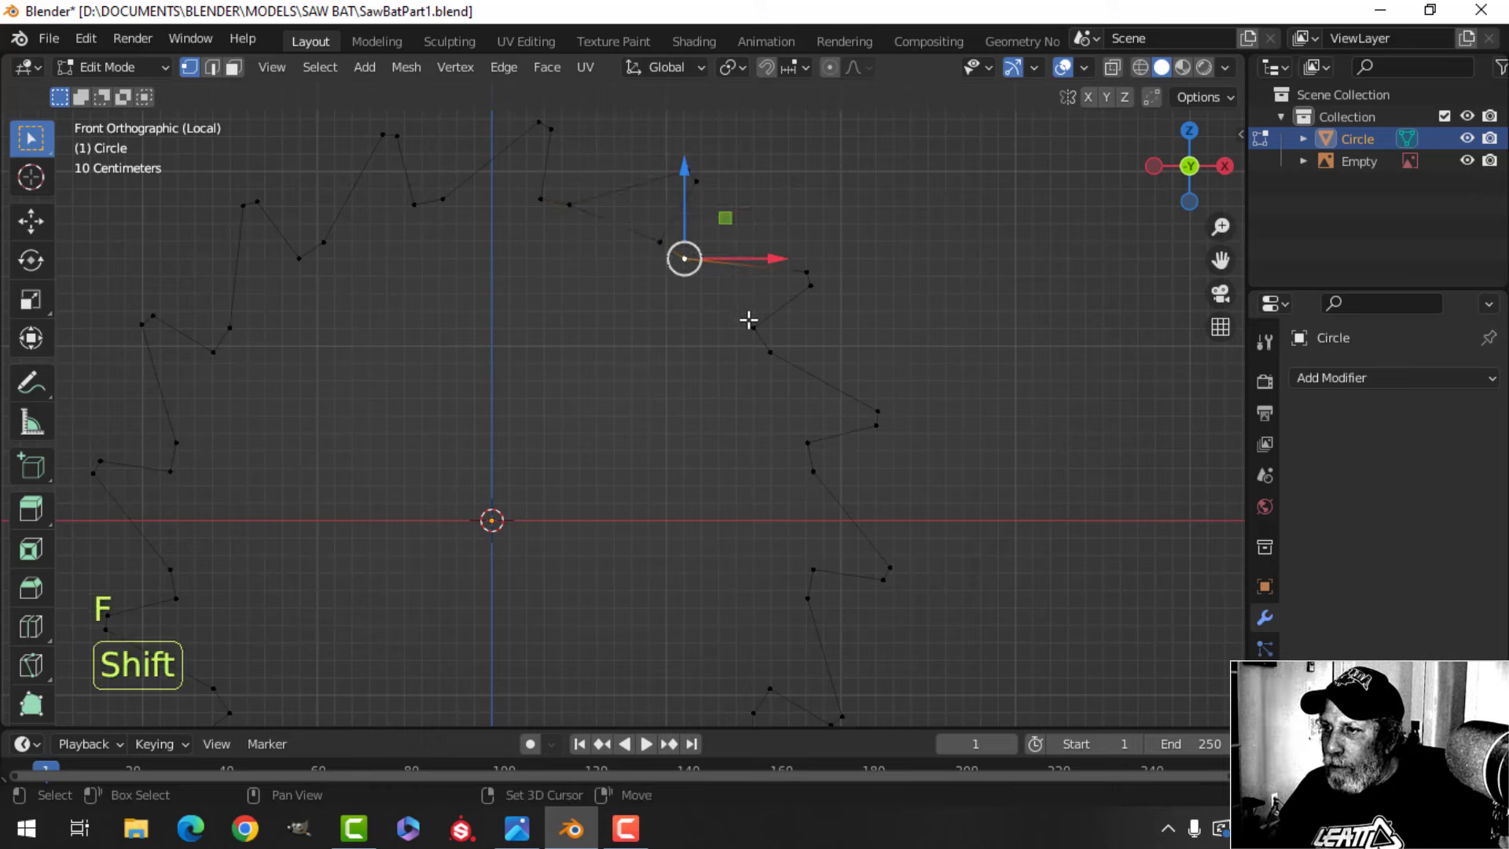
{"action": "key", "text": "f"}
{"action": "middle_click_drag", "start_coordinate": [836, 384], "coordinate": [797, 251], "text": "shift"}
{"action": "key", "text": "f"}
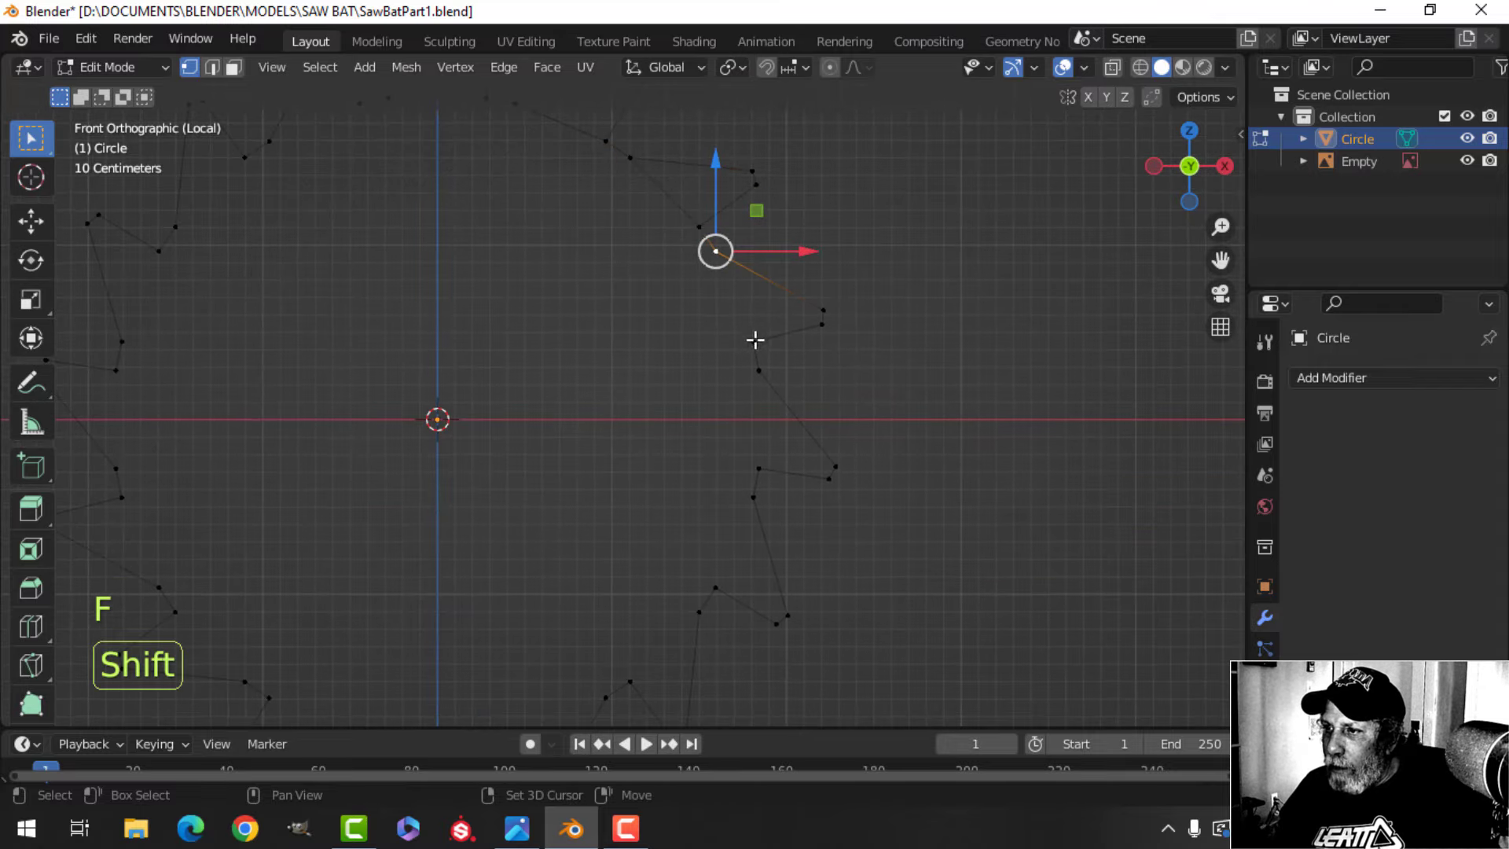
{"action": "key", "text": "f"}
Close off the bases of the teeth down the right and lower-right side with edges between their valley vertices
{"action": "middle_click_drag", "start_coordinate": [781, 370], "coordinate": [762, 262], "text": "shift"}
{"action": "key", "text": "f"}
{"action": "key", "text": "f"}
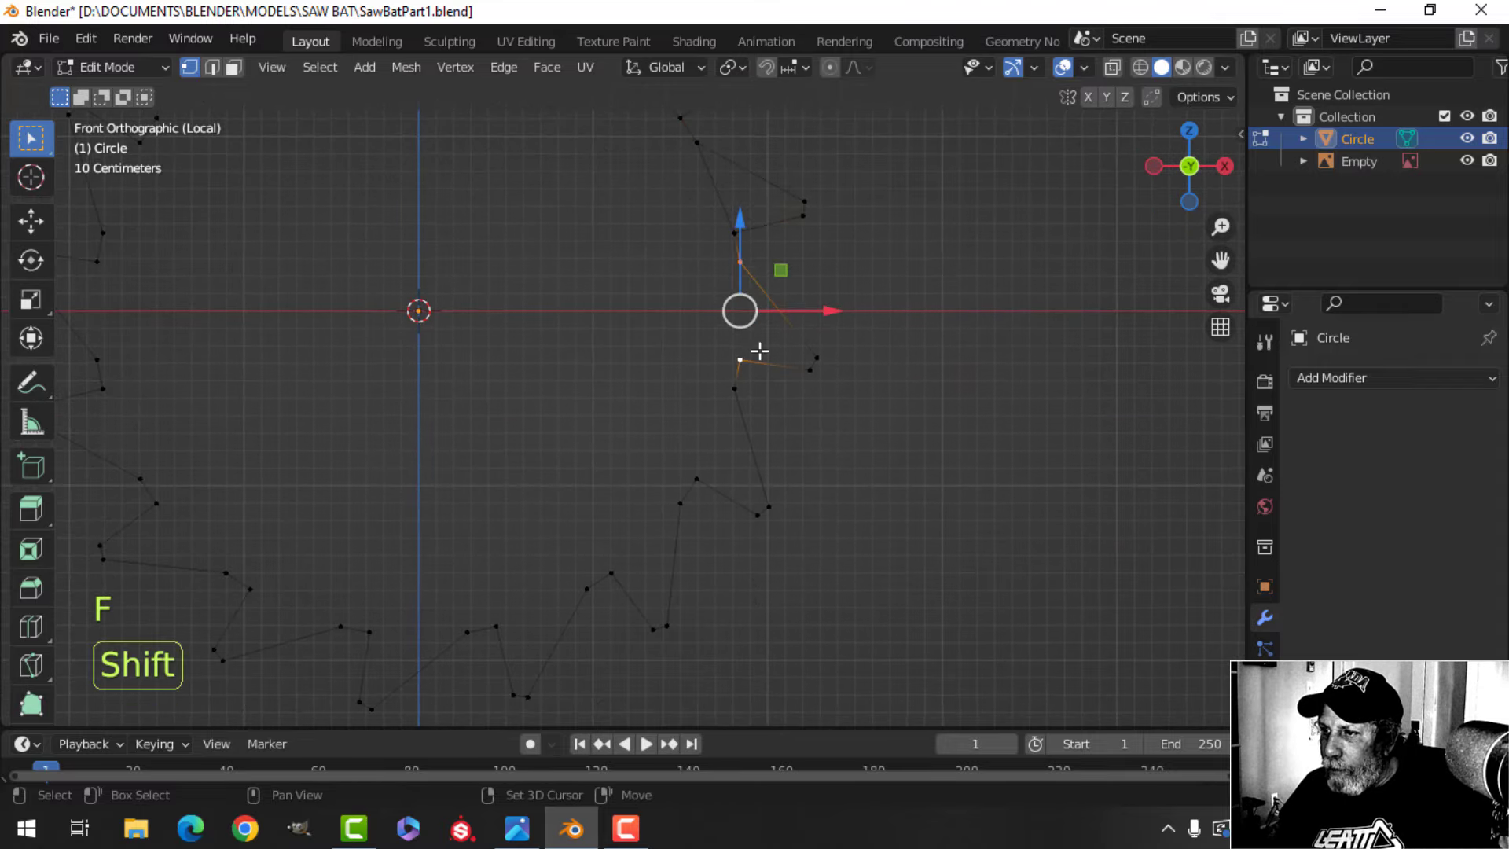
{"action": "middle_click_drag", "start_coordinate": [757, 350], "coordinate": [733, 288], "text": "shift"}
{"action": "key", "text": "f"}
{"action": "key", "text": "f"}
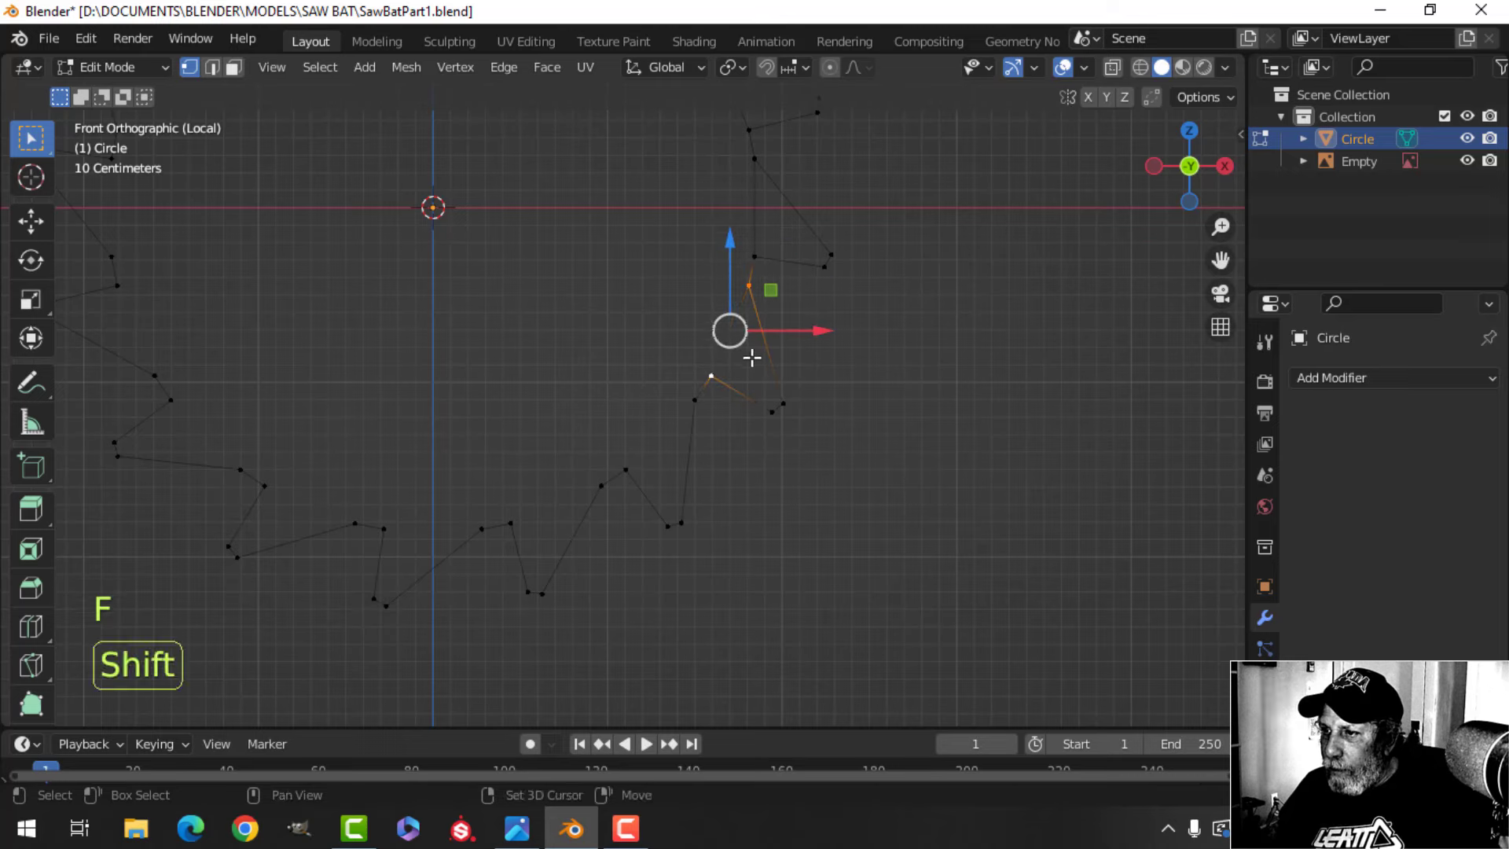
{"action": "key", "text": "f"}
{"action": "key", "text": "f"}
{"action": "key", "text": "f"}
Join the valley vertices under each tooth along the bottom and lower left of the blade with edges
{"action": "middle_click_drag", "start_coordinate": [530, 529], "coordinate": [596, 394], "text": "shift"}
{"action": "key", "text": "f"}
{"action": "key", "text": "f"}
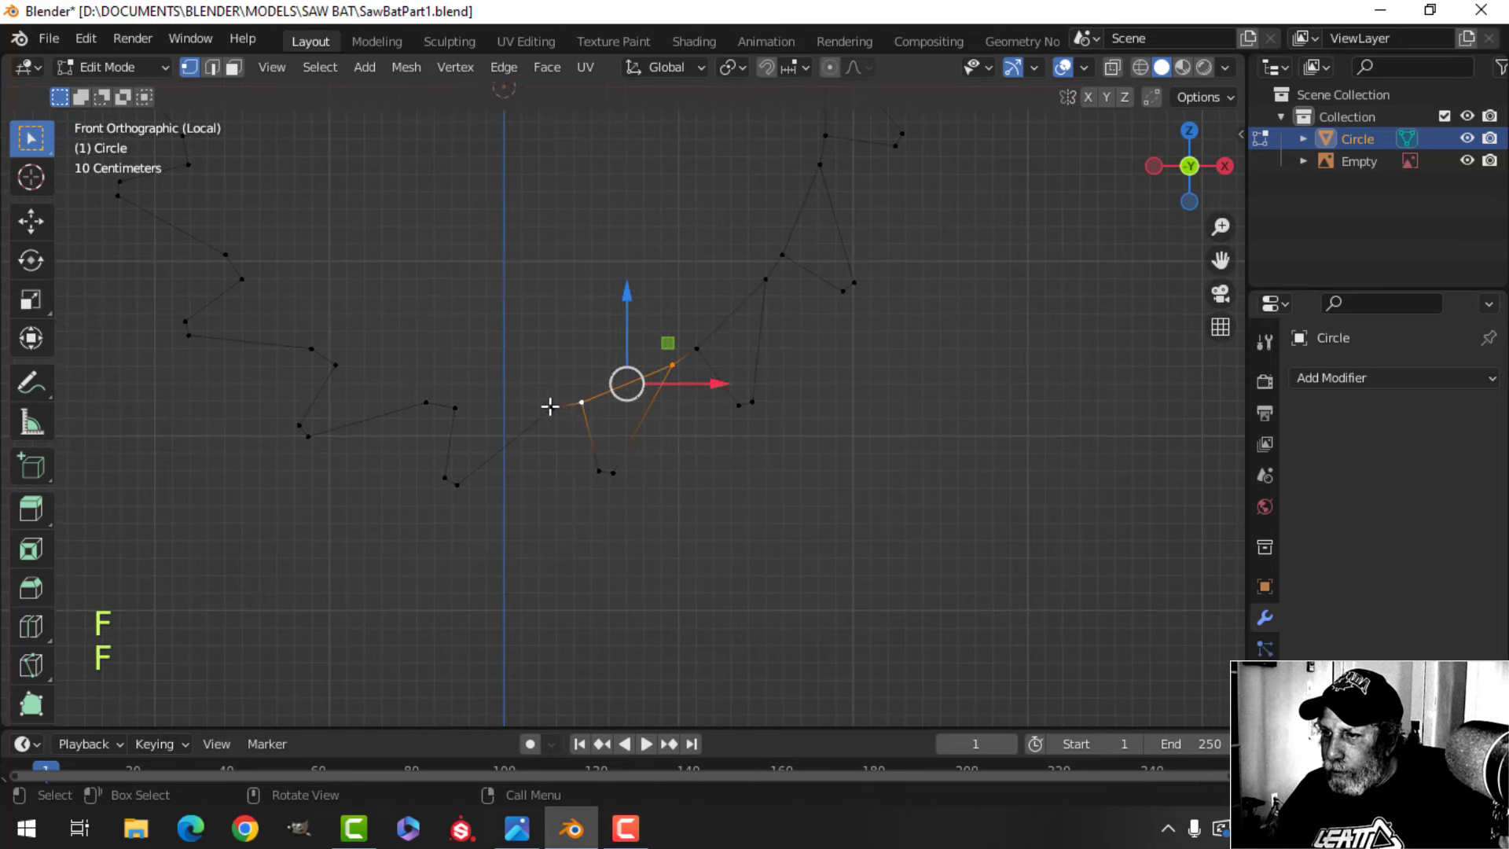
{"action": "left_click", "coordinate": [458, 403], "text": "shift"}
{"action": "left_click", "coordinate": [427, 400], "text": "shift"}
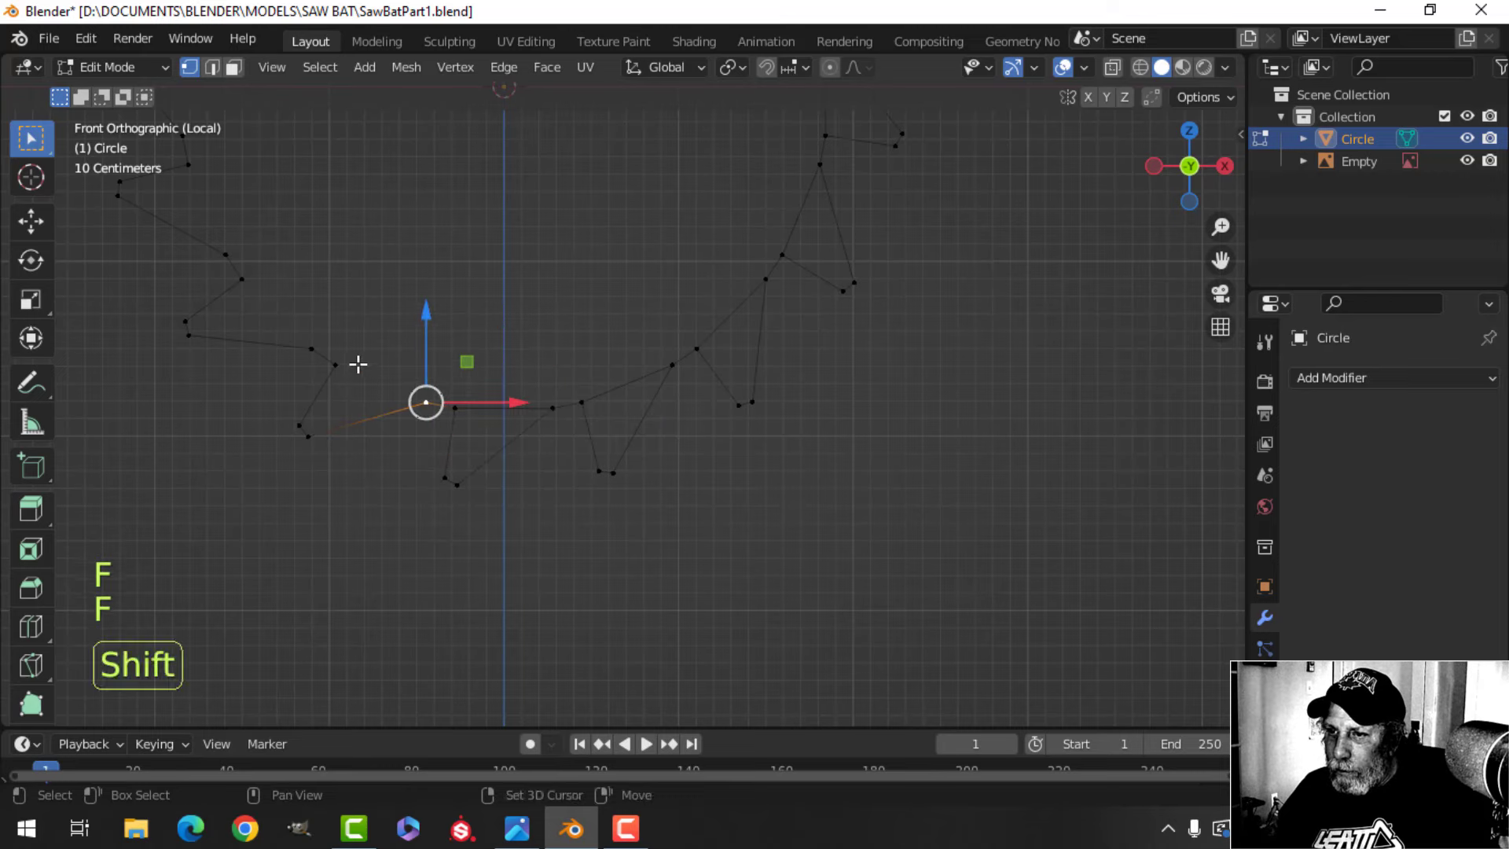
{"action": "key", "text": "f"}
{"action": "left_click", "coordinate": [310, 346], "text": "shift"}
{"action": "left_click", "coordinate": [250, 278], "text": "shift"}
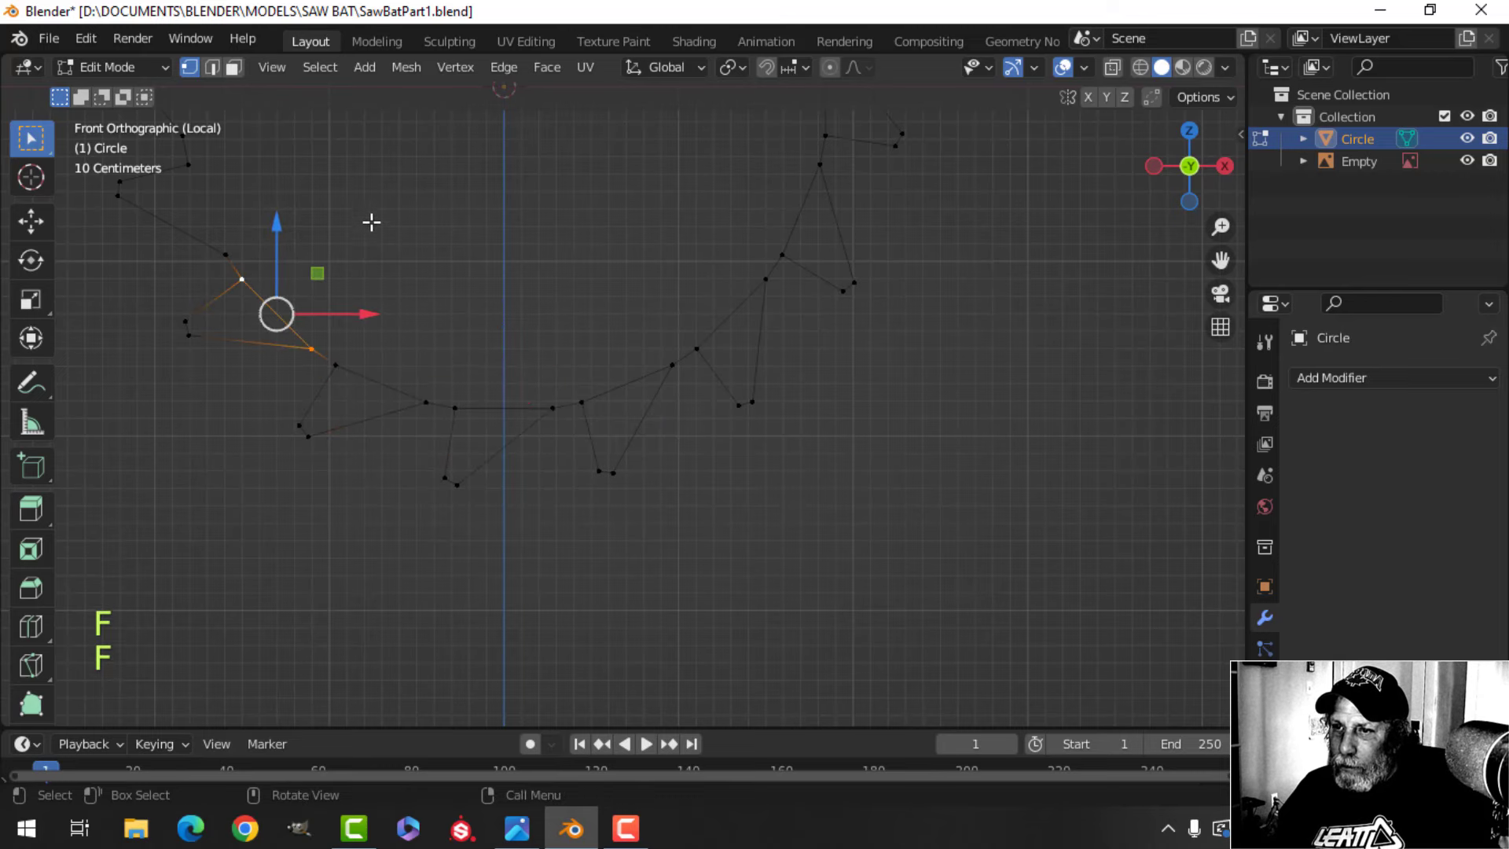
Continue adding base edges across the teeth up the left side of the blade
{"action": "middle_click_drag", "start_coordinate": [342, 230], "coordinate": [474, 343], "text": "shift"}
{"action": "key", "text": "f"}
{"action": "key", "text": "f"}
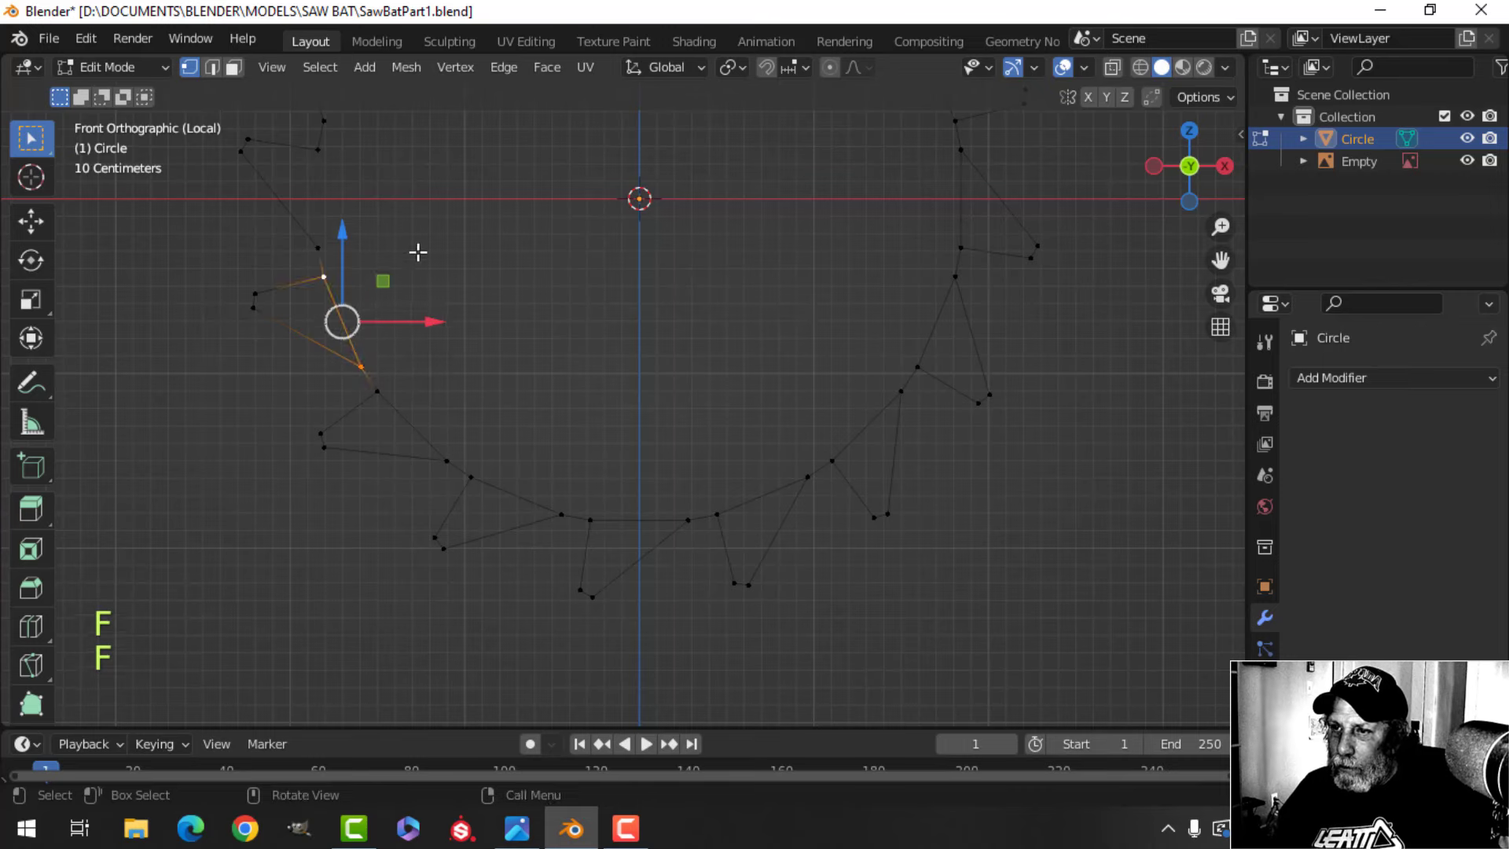
{"action": "middle_click_drag", "start_coordinate": [417, 249], "coordinate": [441, 354], "text": "shift"}
{"action": "key", "text": "f"}
{"action": "left_click", "coordinate": [355, 258], "text": "shift"}
{"action": "key", "text": "f"}
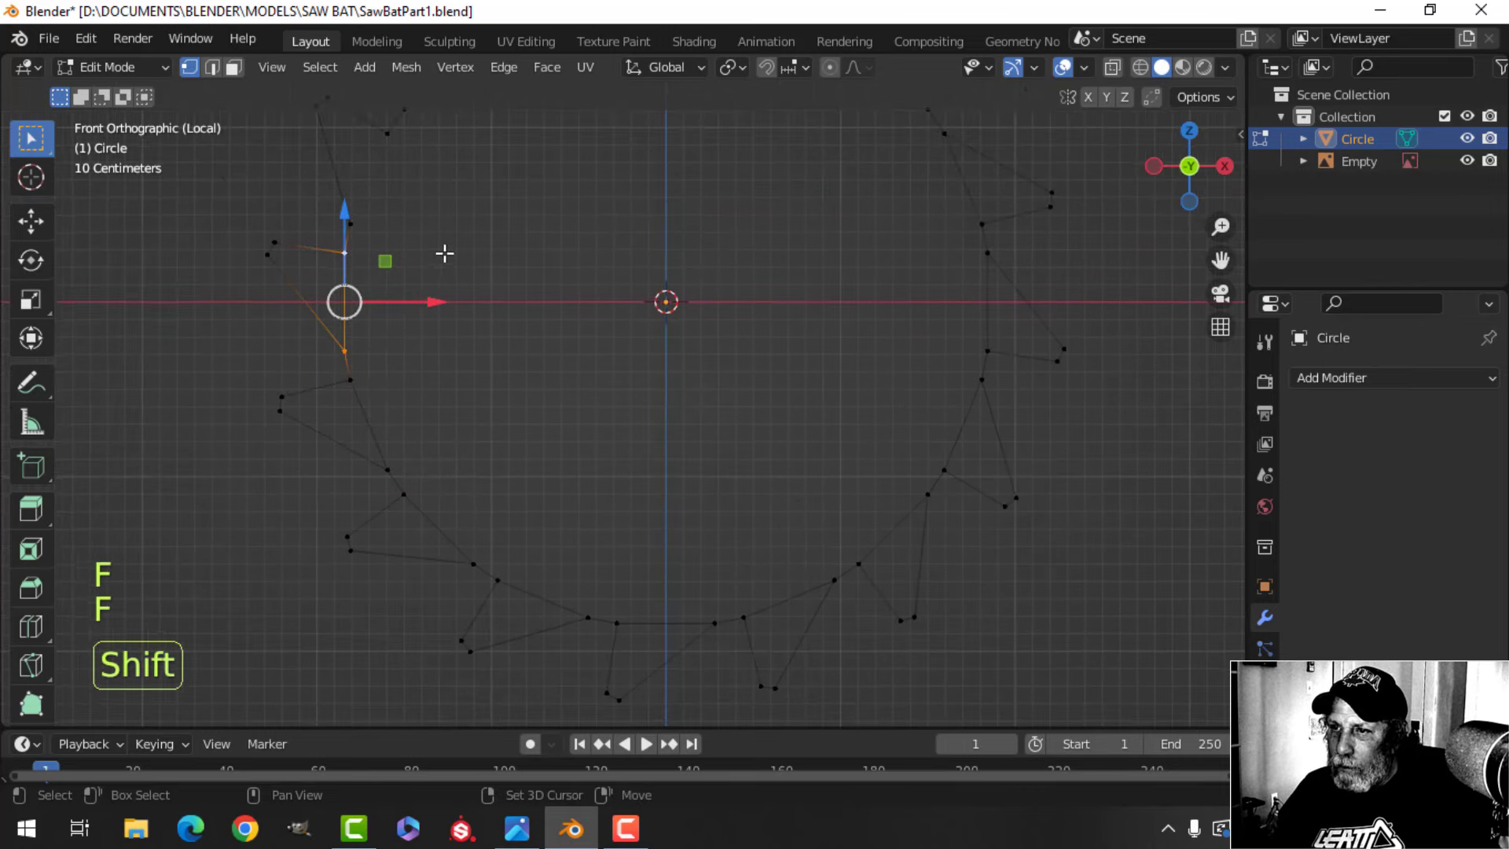
{"action": "middle_click_drag", "start_coordinate": [384, 239], "coordinate": [388, 374], "text": "shift"}
{"action": "key", "text": "f"}
{"action": "left_click", "coordinate": [397, 292], "text": "shift"}
{"action": "key", "text": "f"}
{"action": "key", "text": "f"}
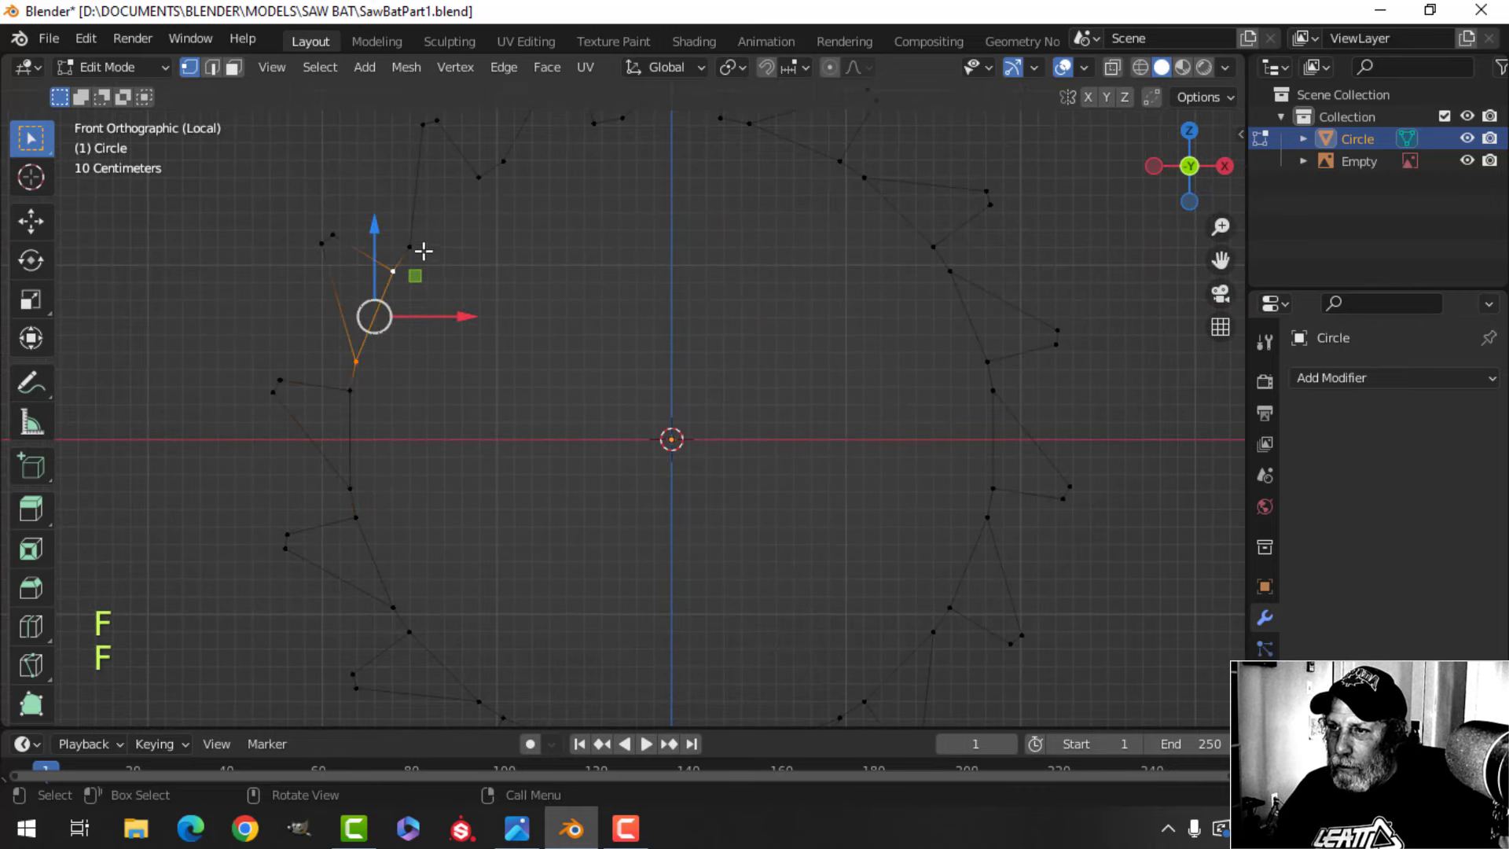
Connect the remaining valley vertices of the upper-left and top teeth to complete the inner ring
{"action": "left_click", "coordinate": [477, 182], "text": "shift"}
{"action": "middle_click_drag", "start_coordinate": [579, 195], "coordinate": [544, 343], "text": "shift"}
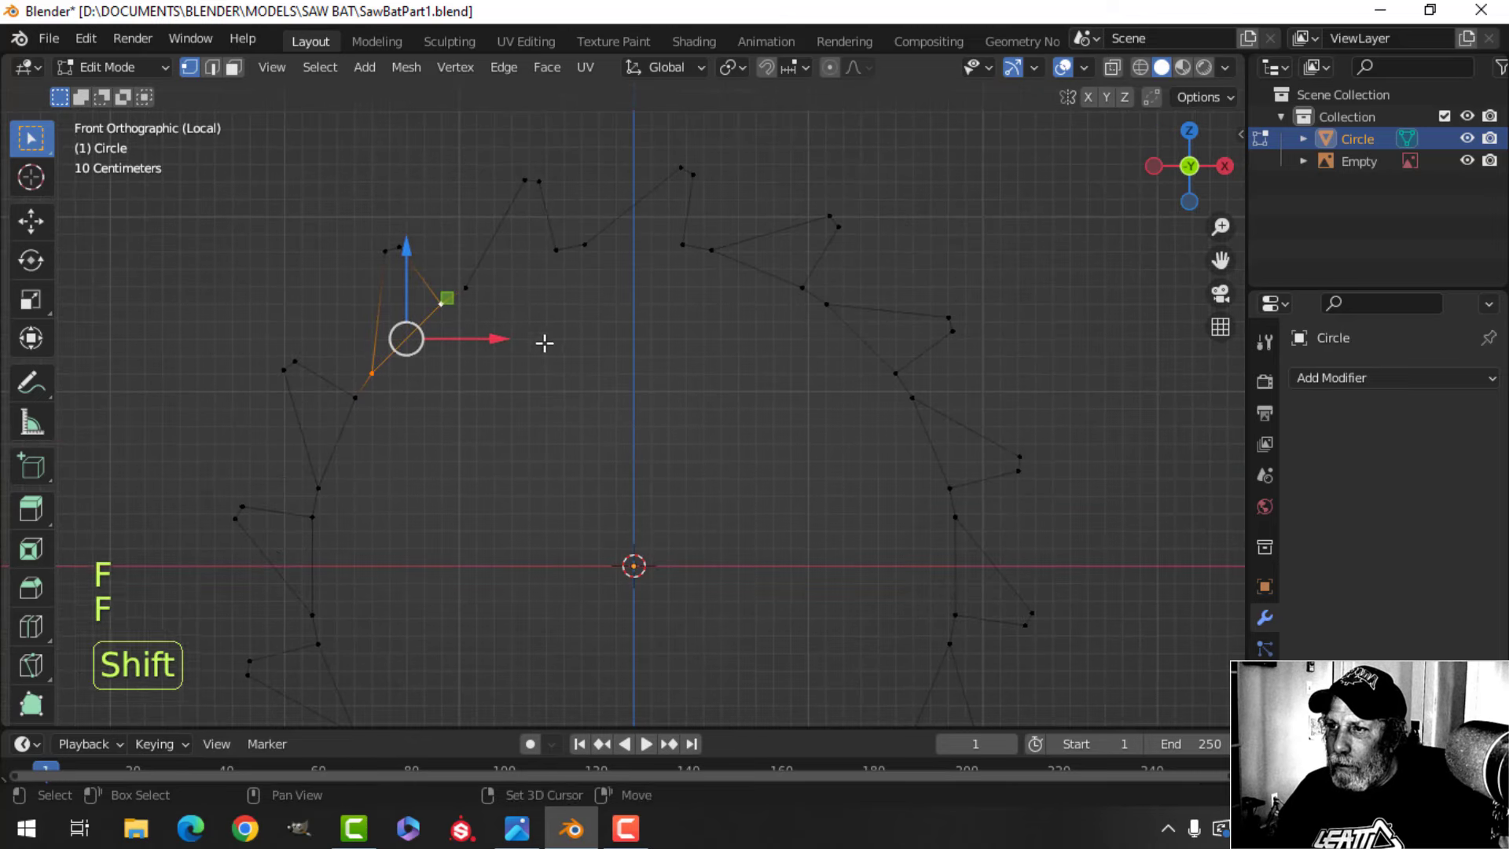
{"action": "left_click", "coordinate": [468, 288]}
{"action": "left_click", "coordinate": [556, 250], "text": "shift"}
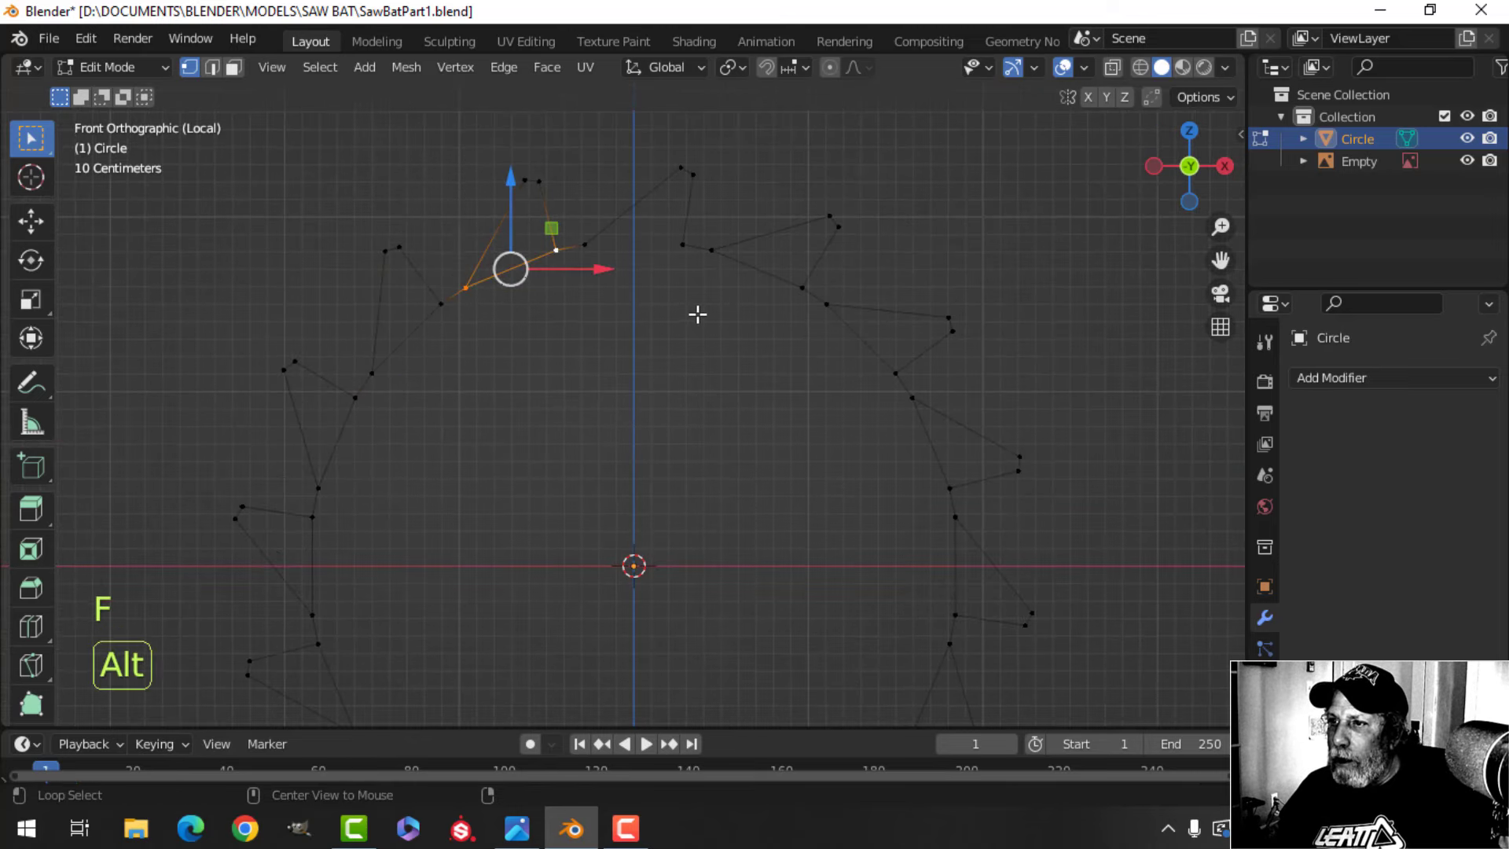
{"action": "key", "text": "alt+a"}
{"action": "left_click", "coordinate": [584, 245]}
{"action": "left_click", "coordinate": [683, 246], "text": "shift"}
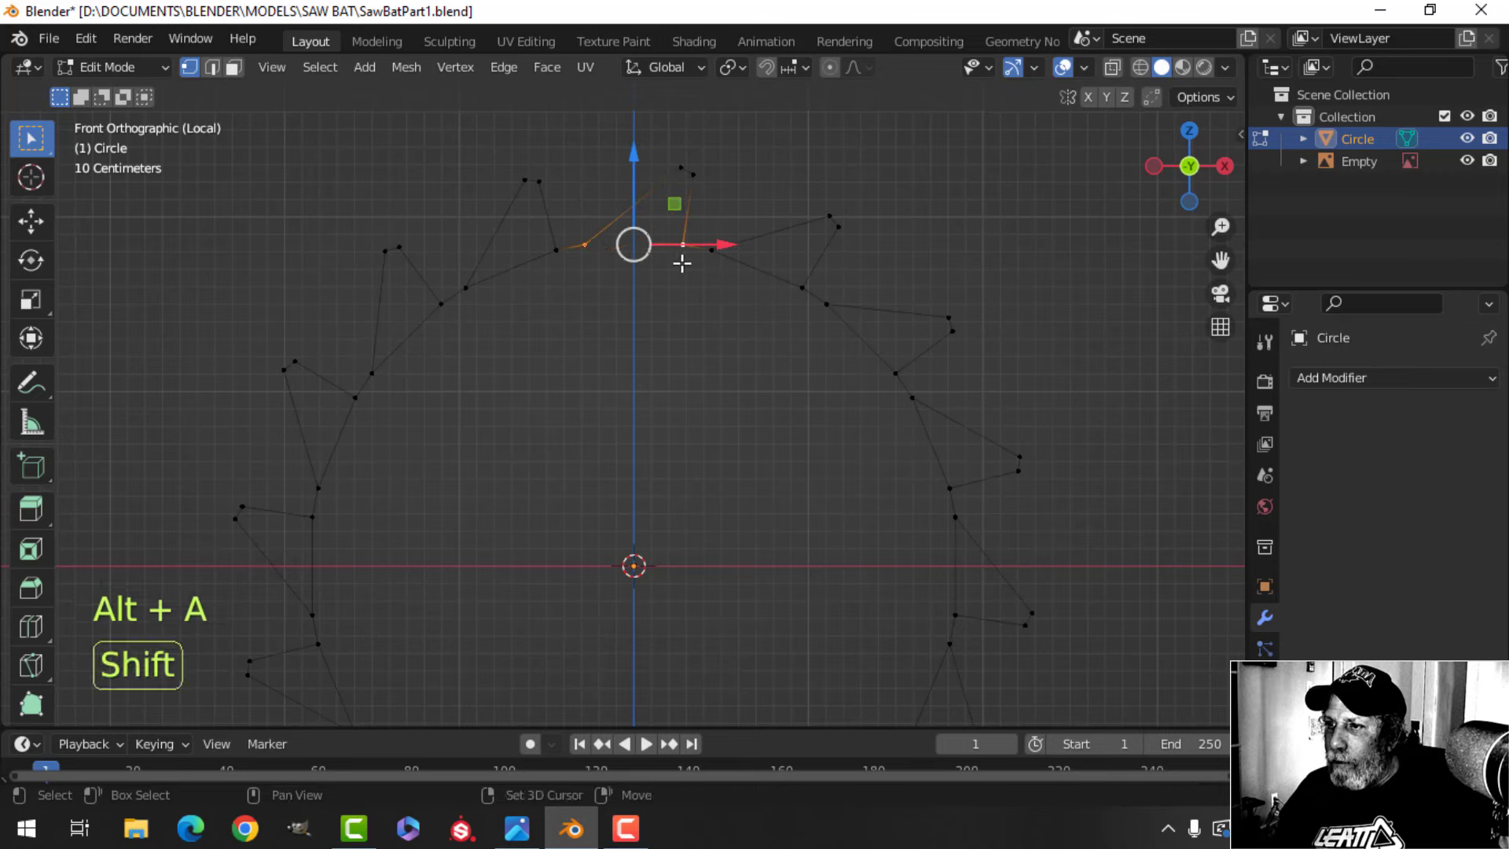
{"action": "key", "text": "f"}
Select the complete inner ring of edges at the tooth bases using edge selection and shortest-path picks
{"action": "key", "text": "alt+a"}
{"action": "scroll", "coordinate": [707, 336], "scroll_direction": "down", "scroll_amount": 2}
{"action": "middle_click_drag", "start_coordinate": [707, 335], "coordinate": [676, 252], "text": "shift"}
{"action": "key", "text": "a"}
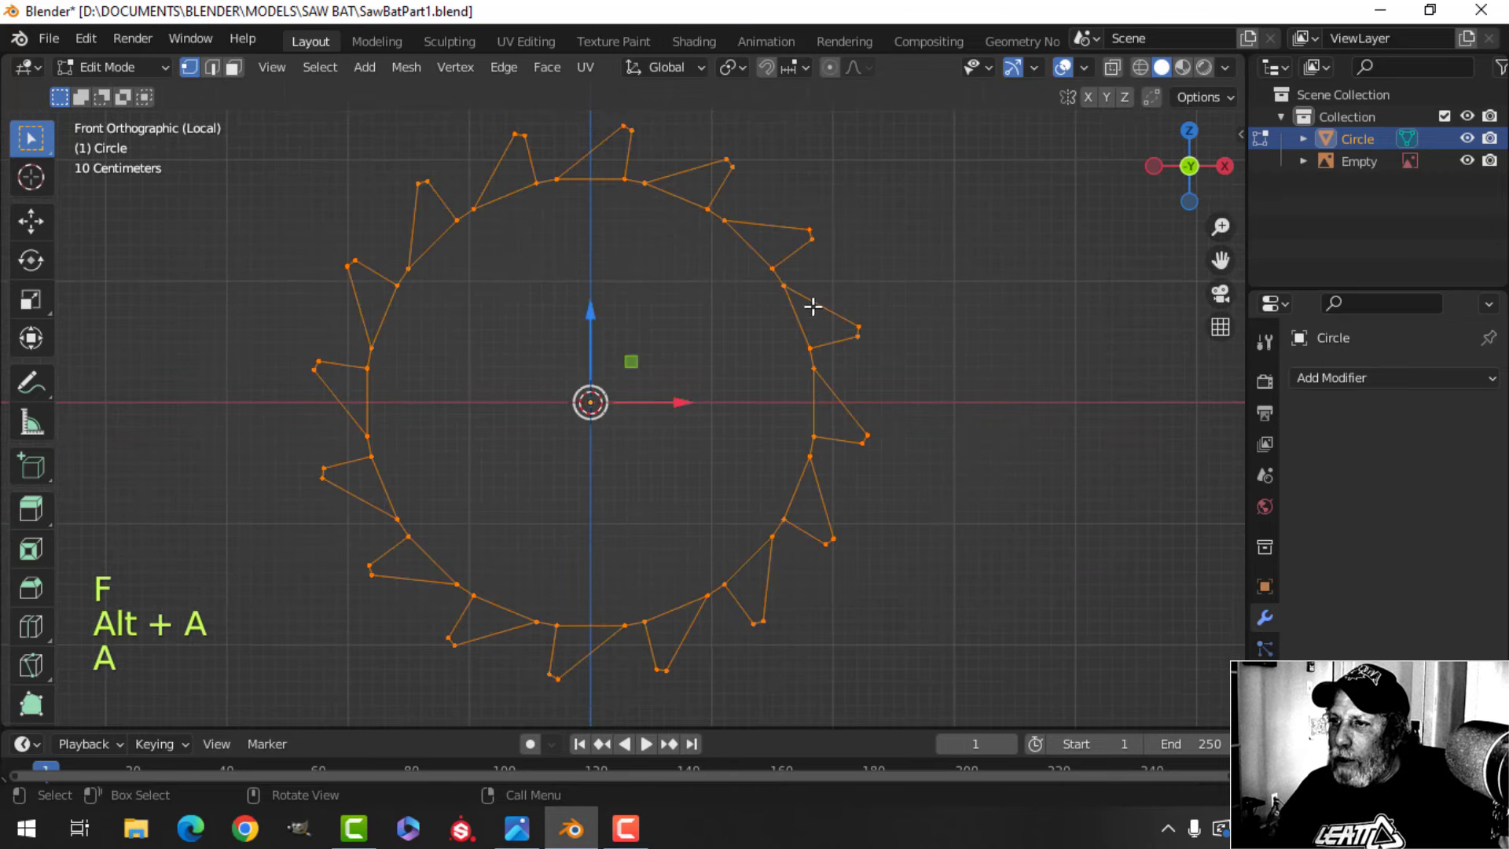
{"action": "key", "text": "alt+a"}
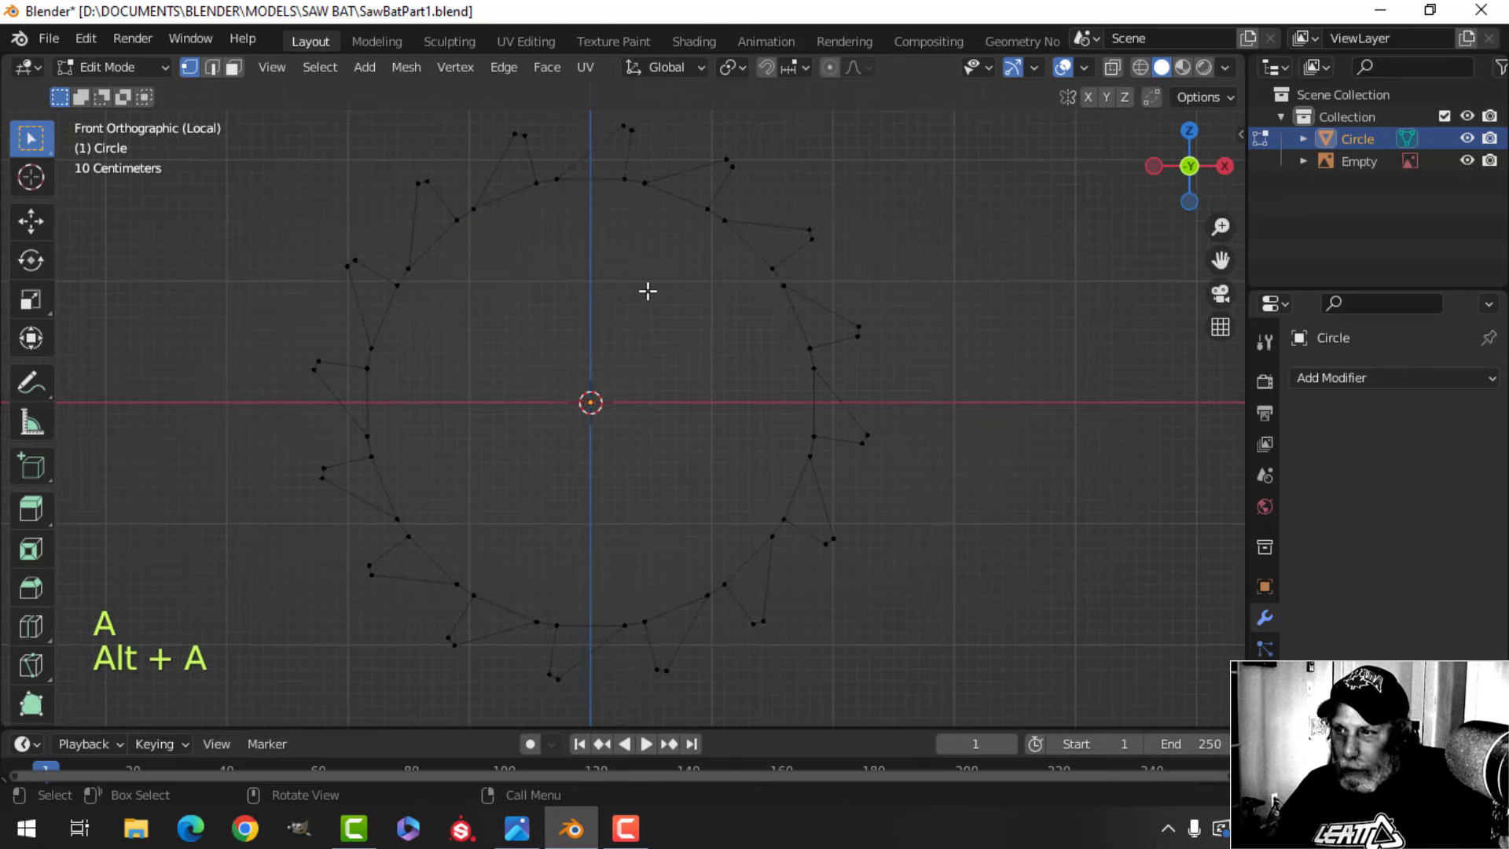
{"action": "key", "text": "2"}
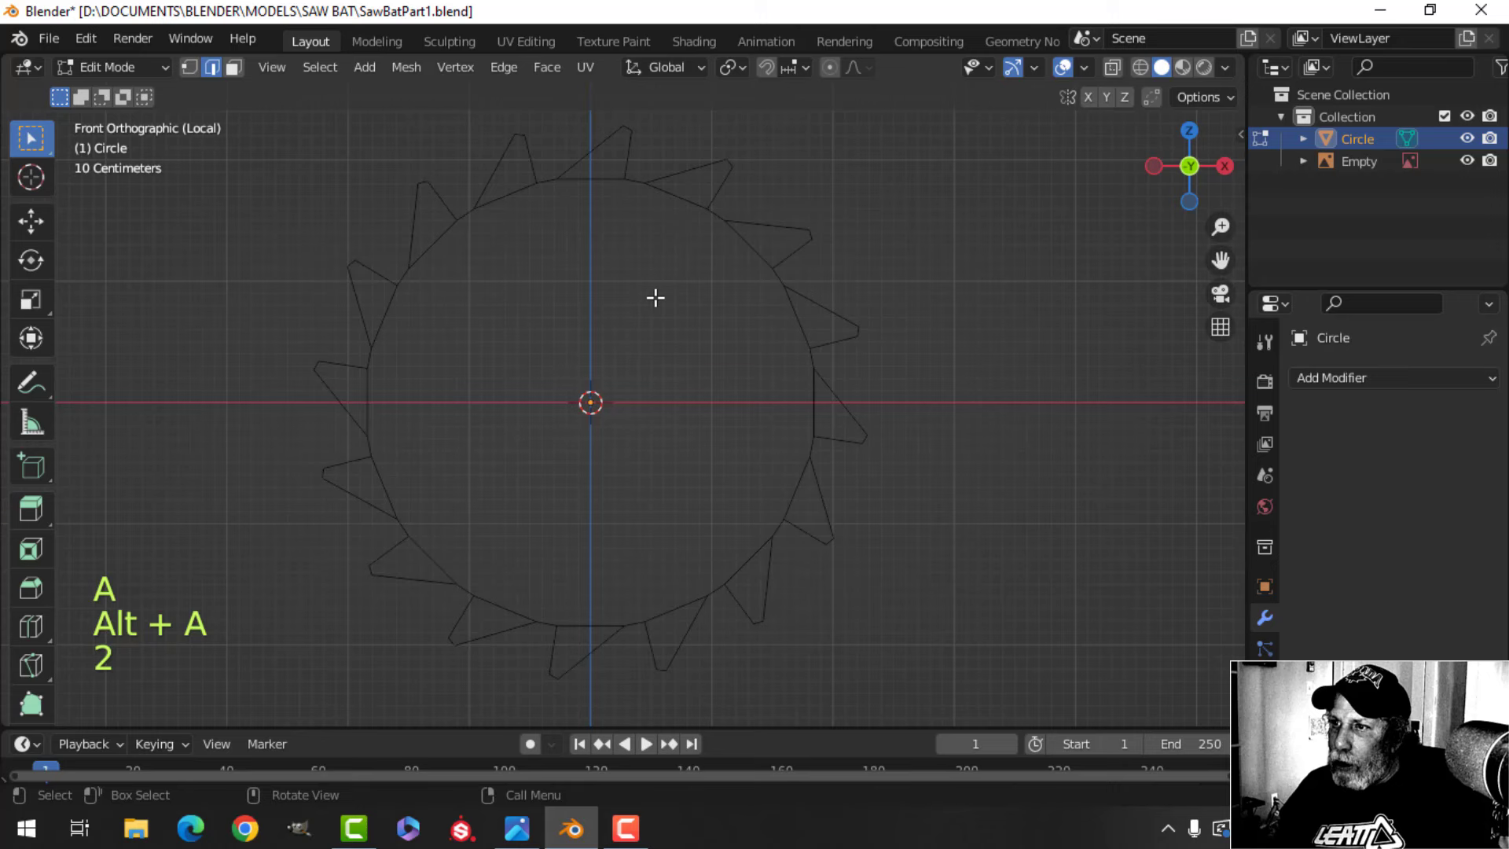
{"action": "left_click", "coordinate": [600, 180]}
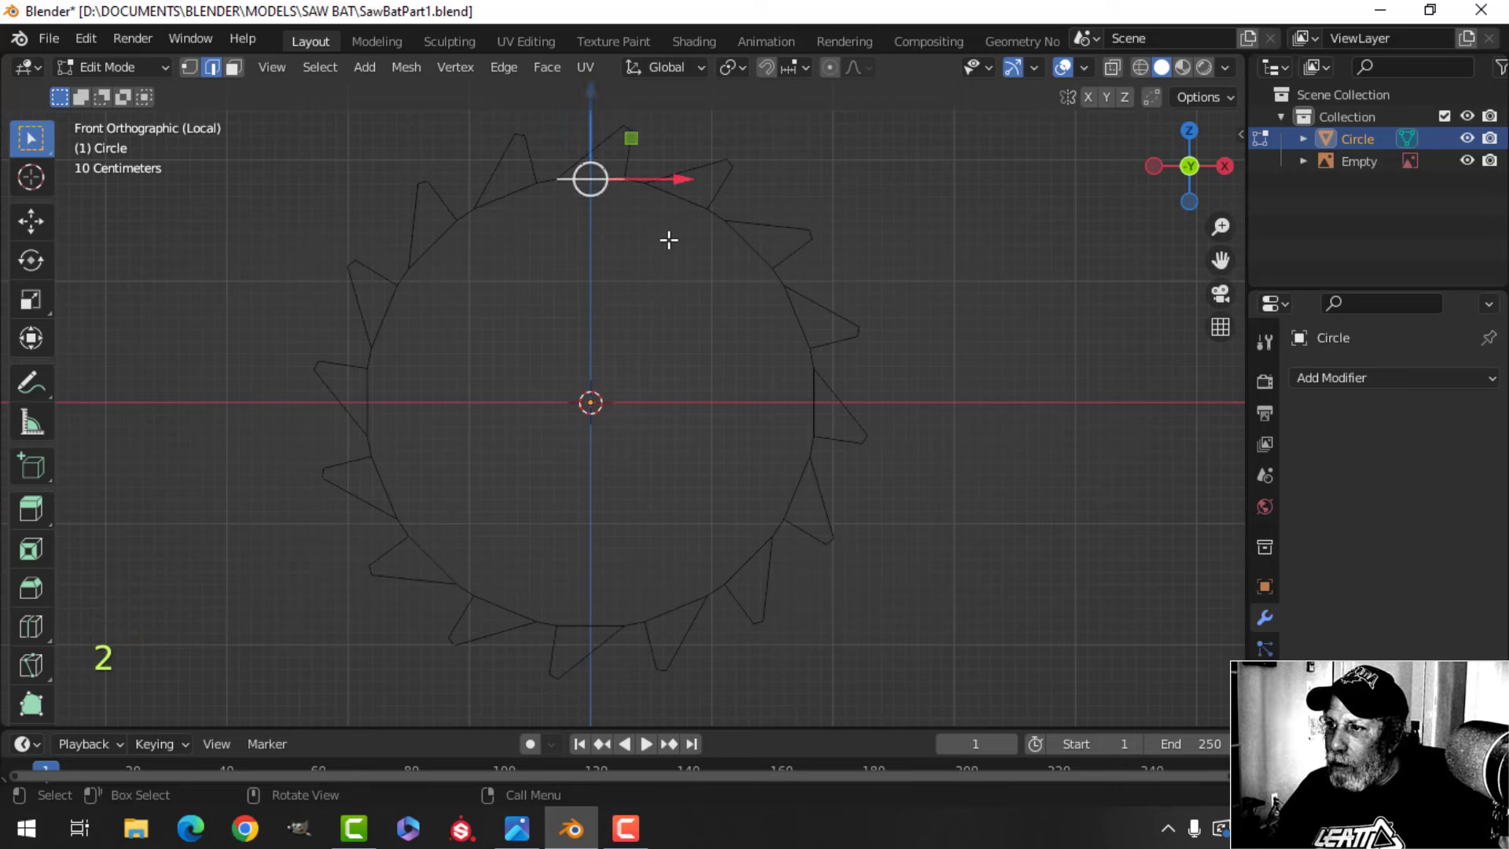
{"action": "left_click", "coordinate": [592, 623], "text": "ctrl"}
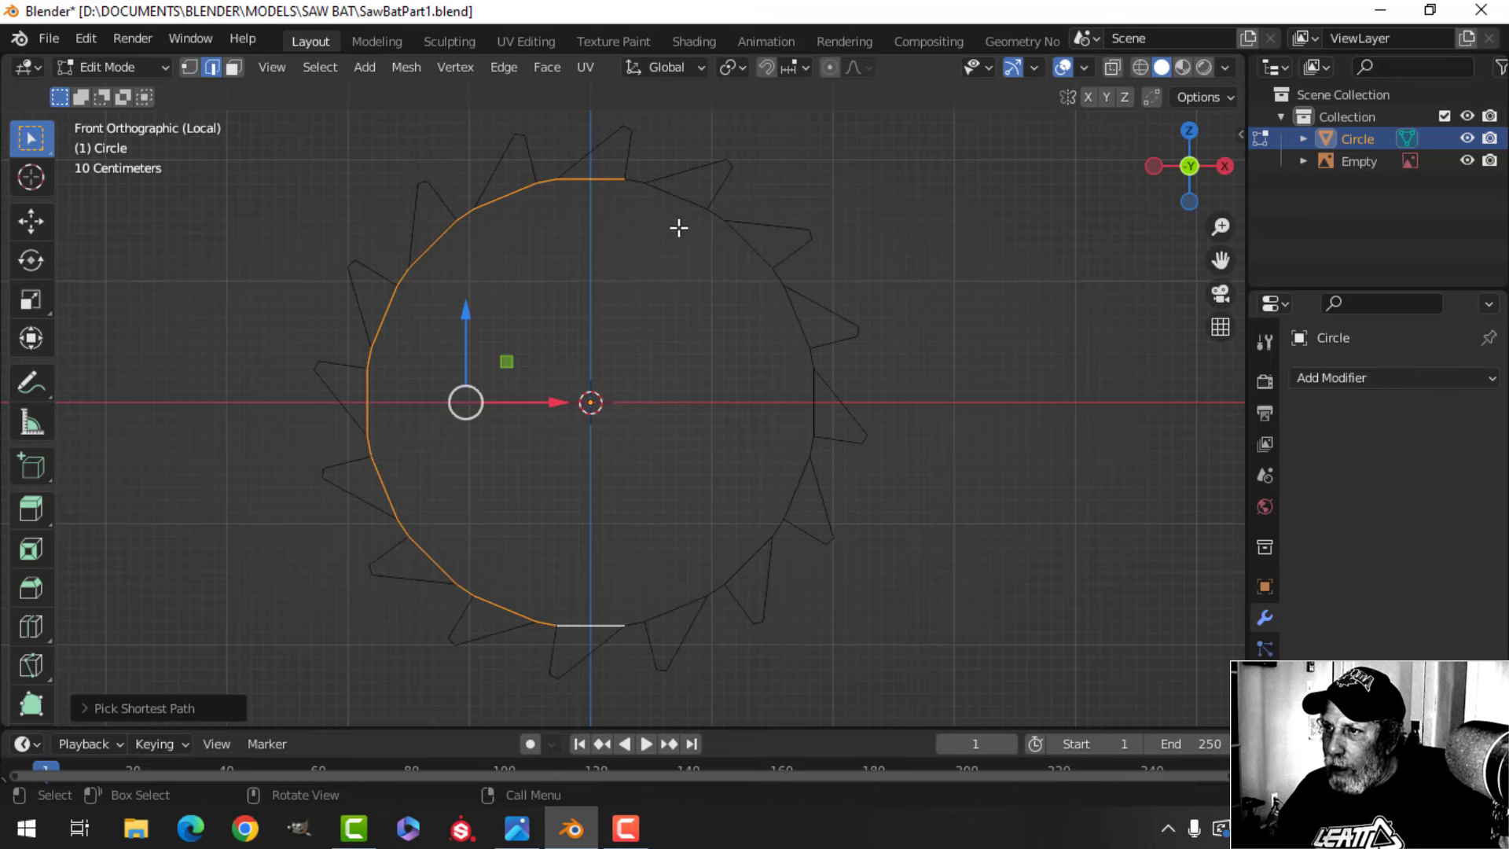
{"action": "left_click", "coordinate": [689, 202], "text": "ctrl"}
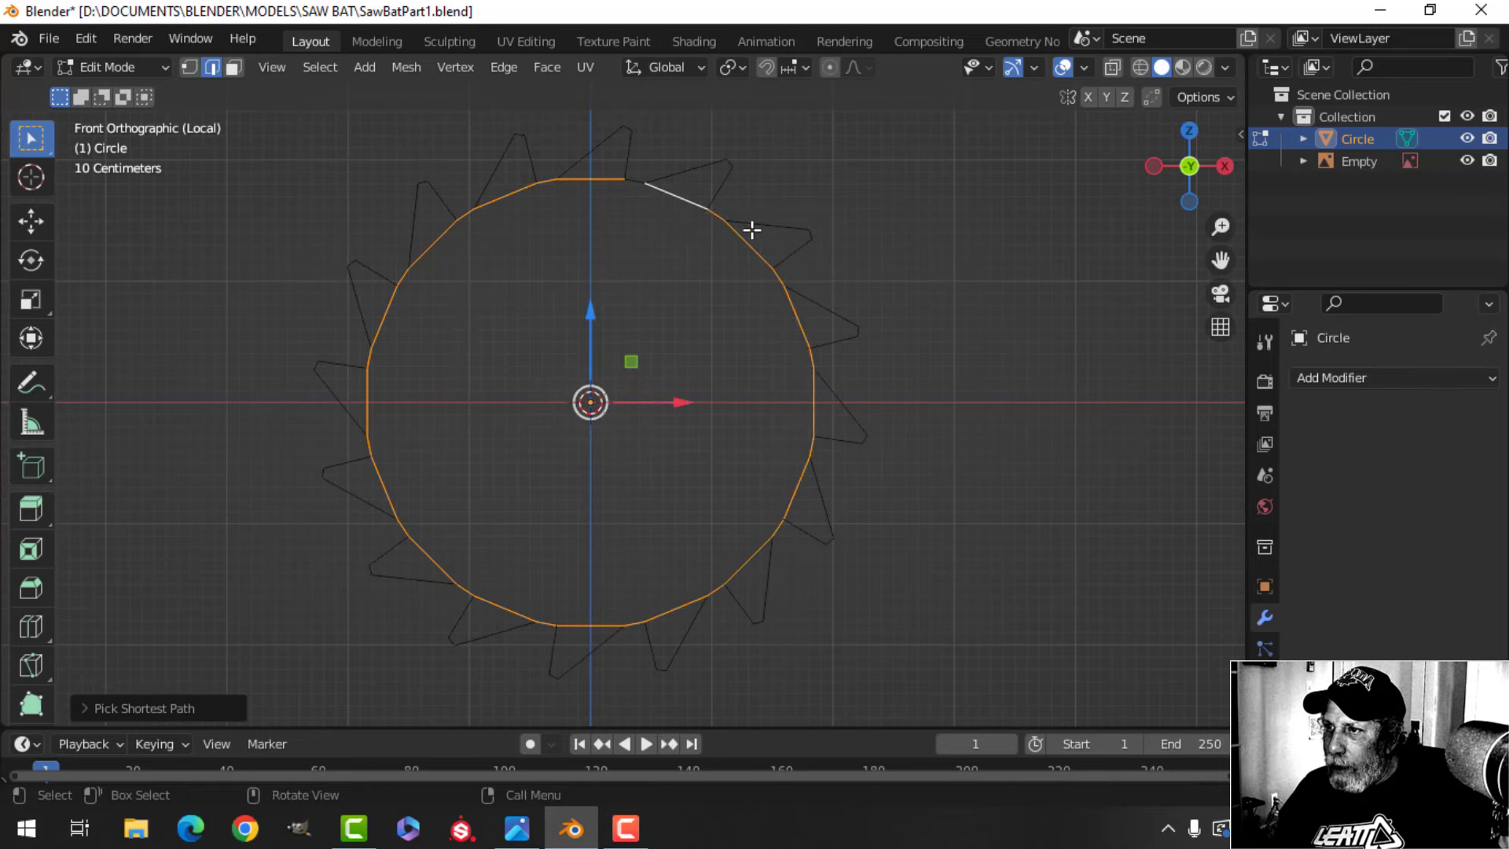
{"action": "left_click", "coordinate": [633, 180], "text": "ctrl"}
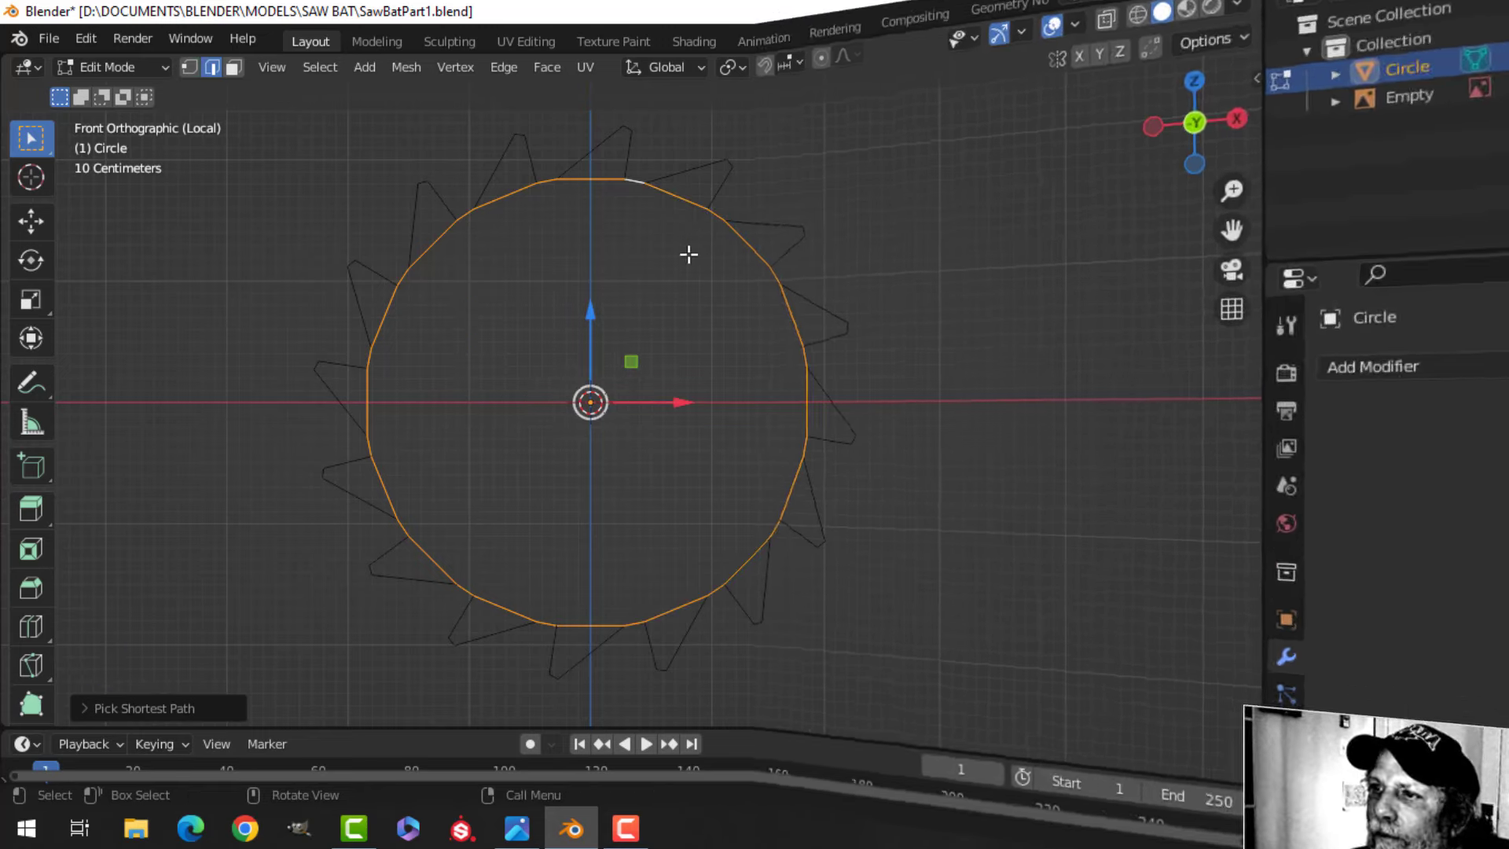
Leave Local View, return to Edit Mode, extrude the selected inner ring and scale it inward to about 0.91
{"action": "key", "text": "Tab"}
{"action": "key", "text": "slash"}
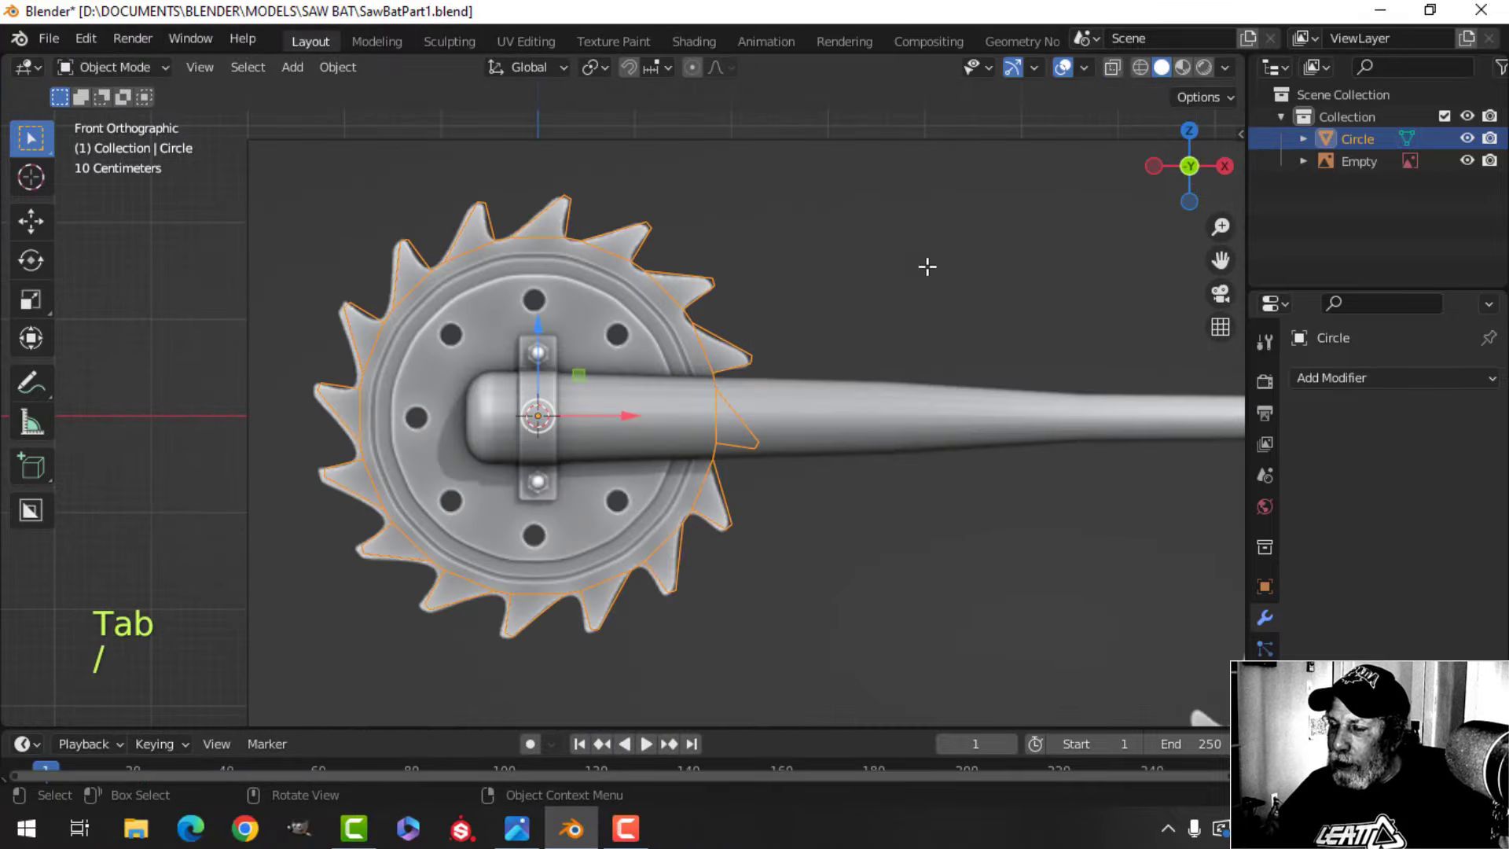
{"action": "key", "text": "Tab"}
{"action": "scroll", "coordinate": [817, 289], "scroll_direction": "up", "scroll_amount": 1}
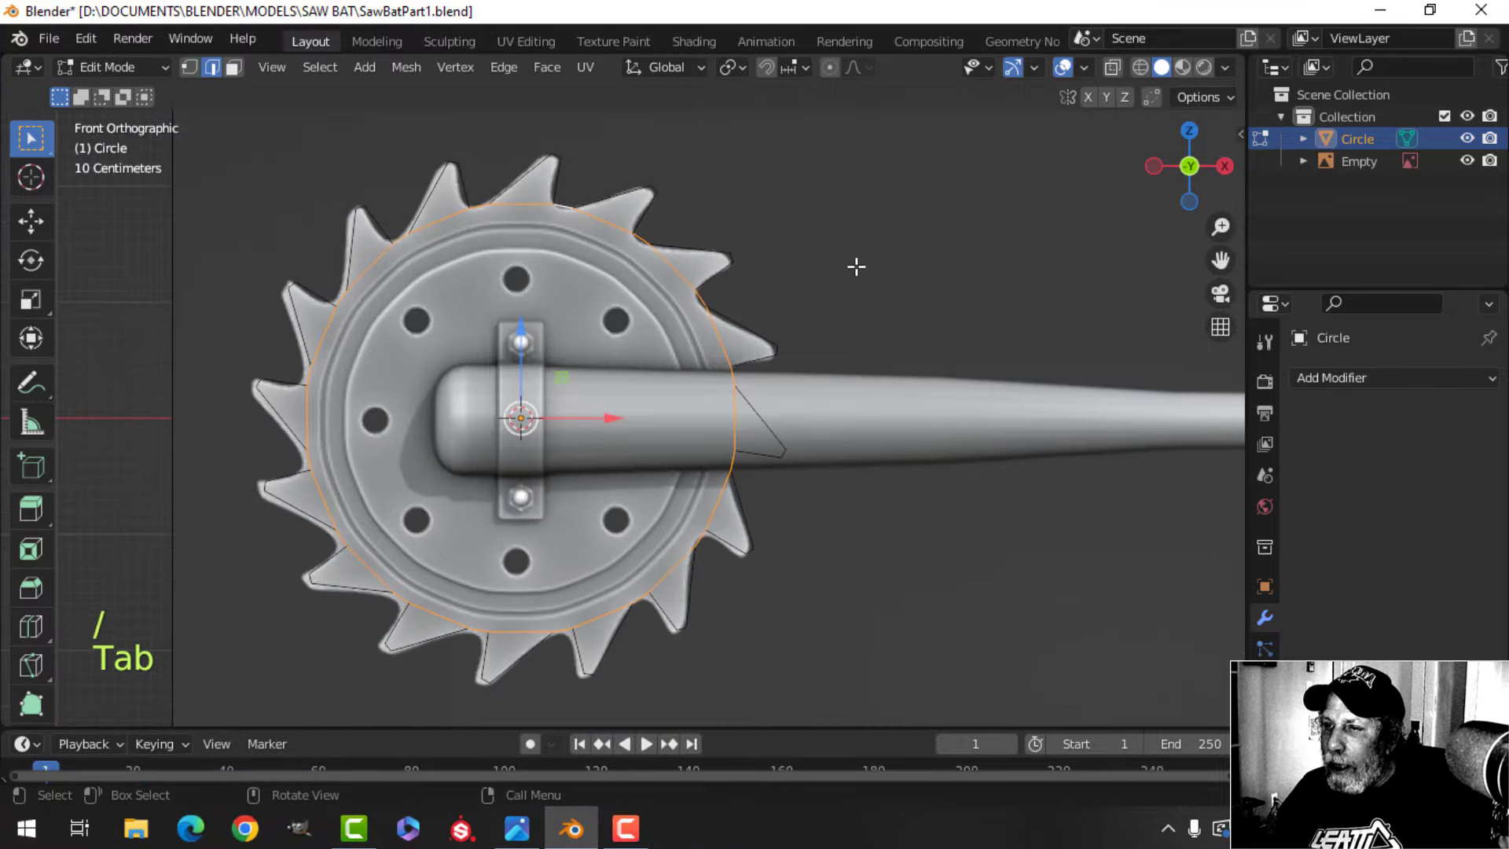
{"action": "key", "text": "e"}
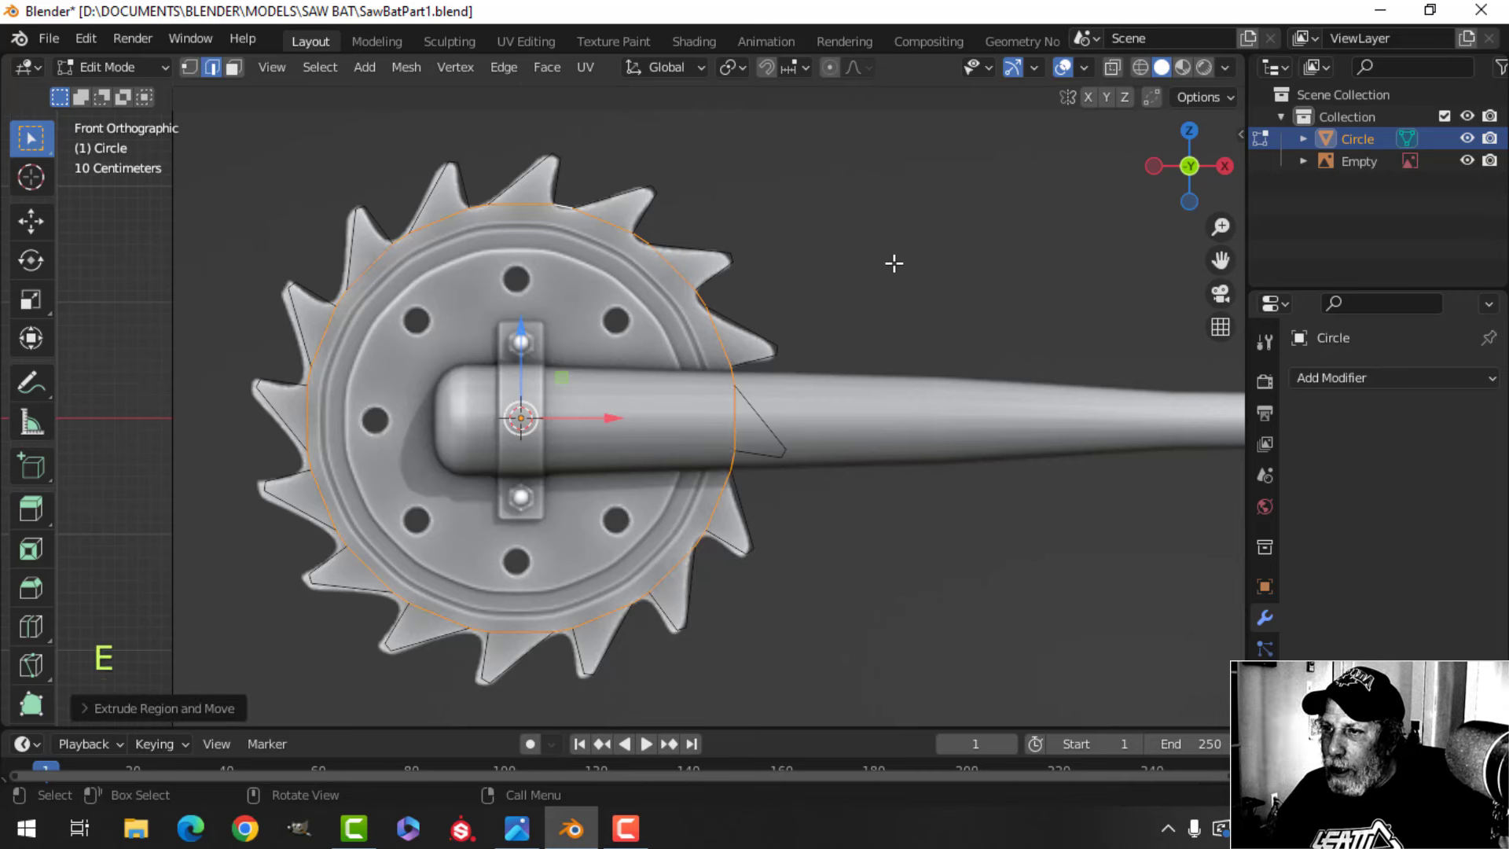
{"action": "key", "text": "s"}
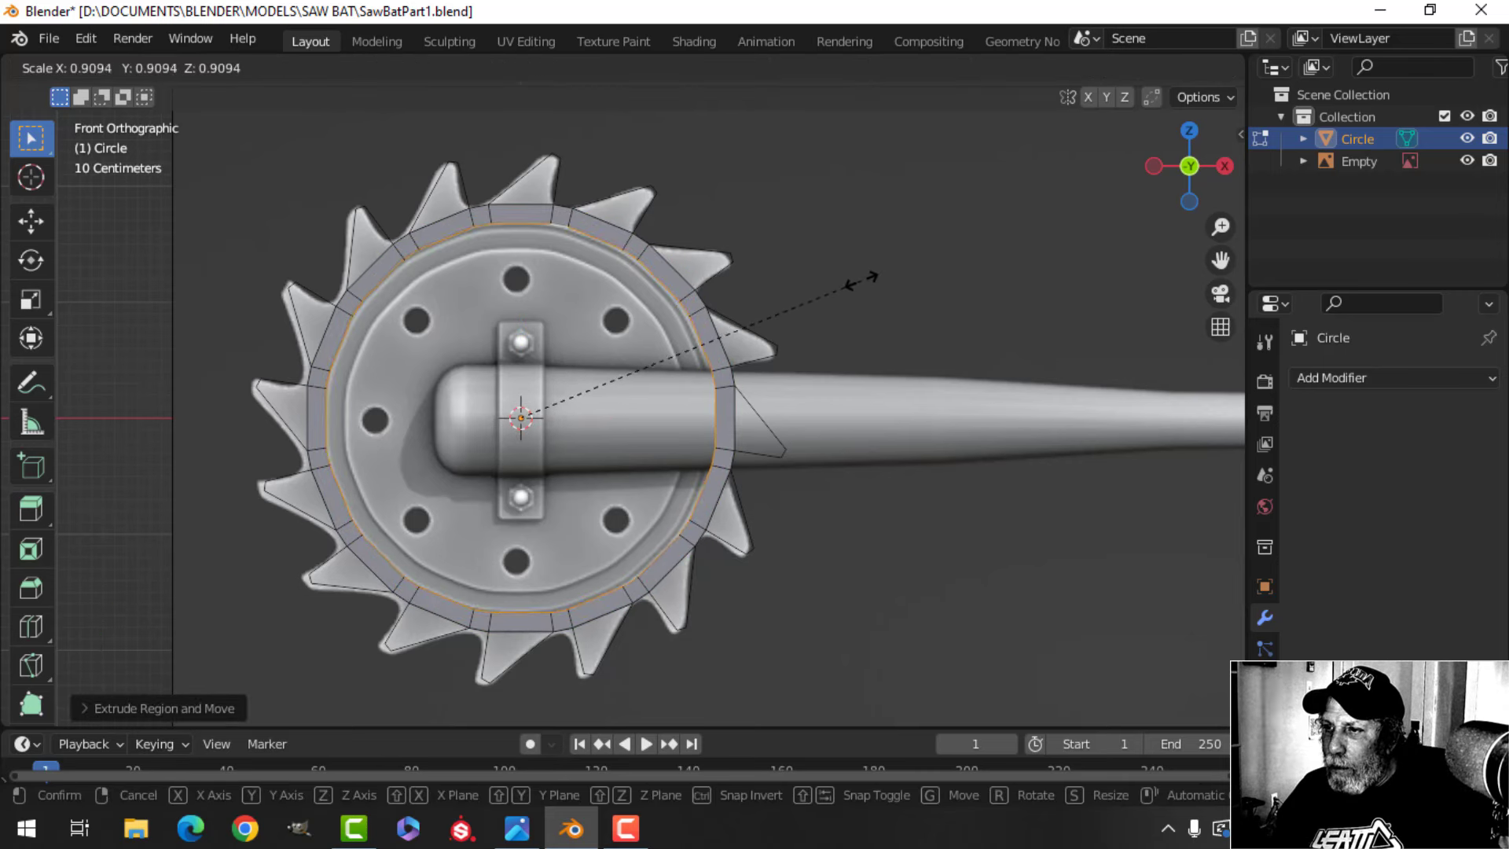
{"action": "left_click", "coordinate": [869, 287]}
Scale the extruded edge loop slightly further inward to follow the rim groove in the reference image
{"action": "scroll", "coordinate": [768, 279], "scroll_direction": "up", "scroll_amount": 5}
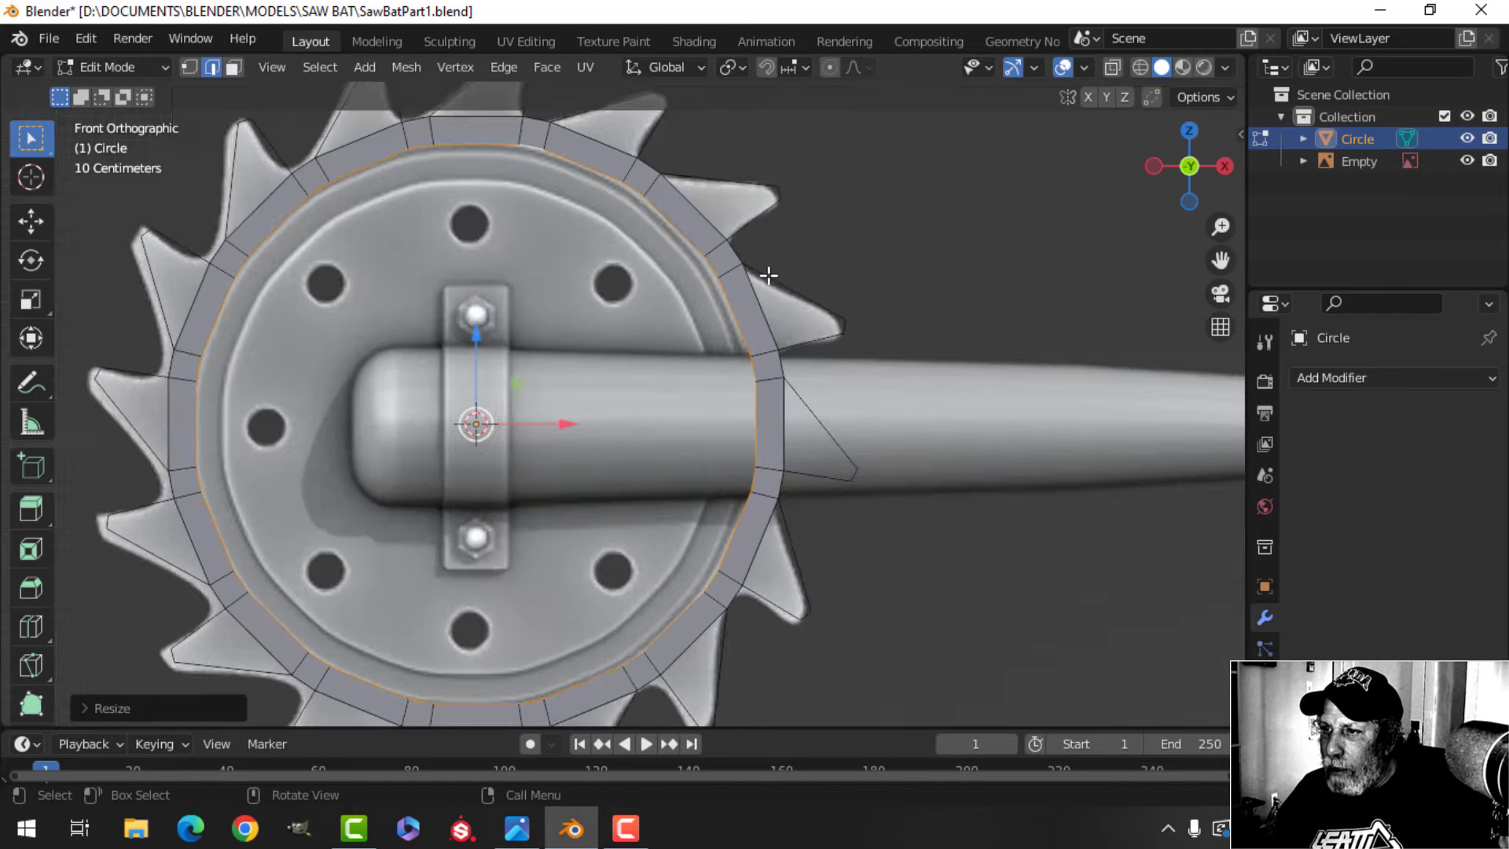
{"action": "middle_click_drag", "start_coordinate": [721, 341], "coordinate": [720, 349], "text": "shift"}
{"action": "key", "text": "s"}
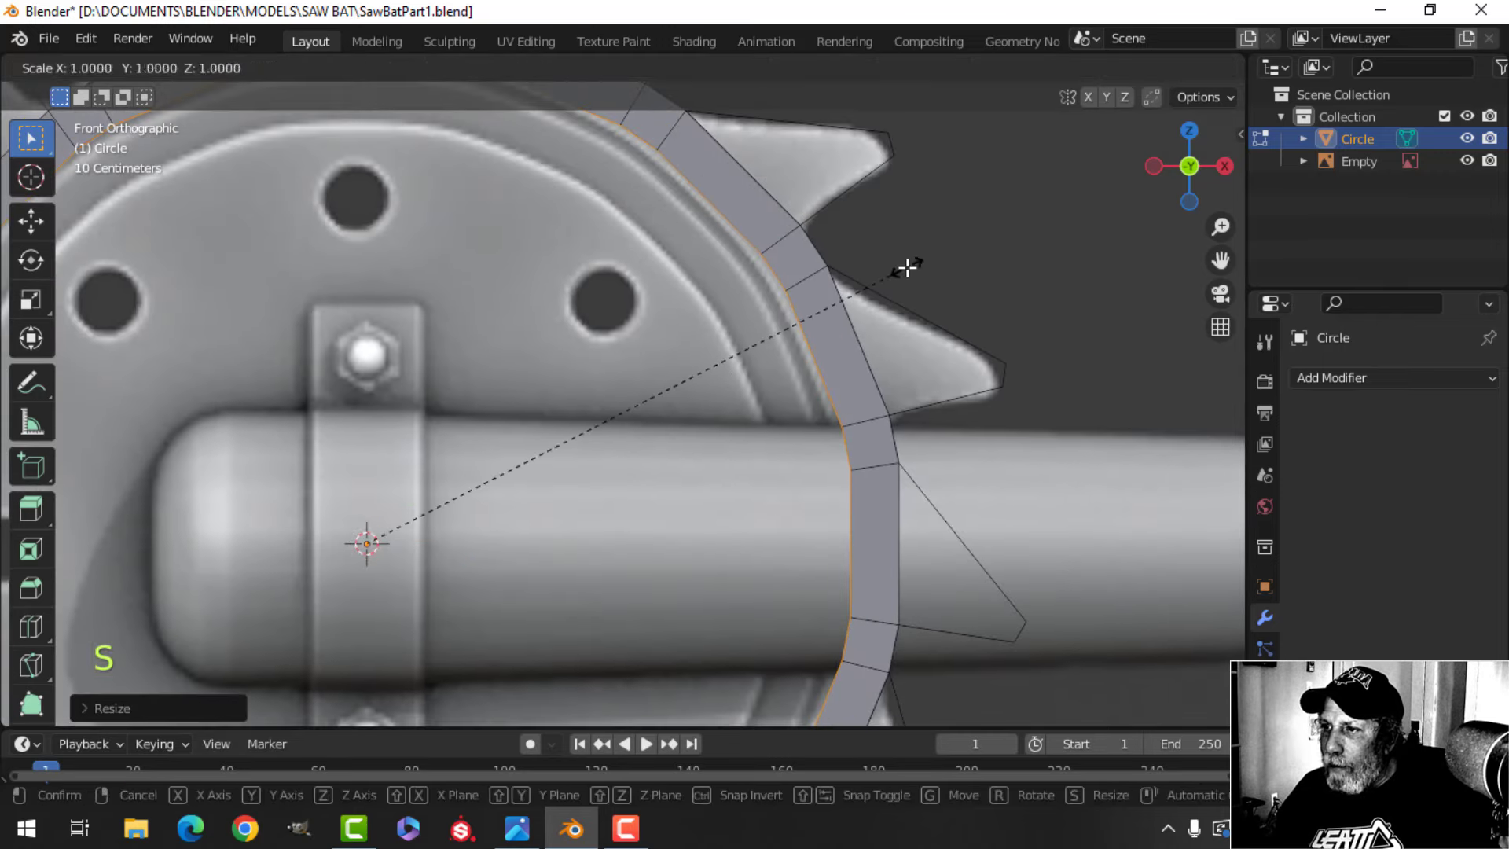
{"action": "left_click", "coordinate": [891, 266]}
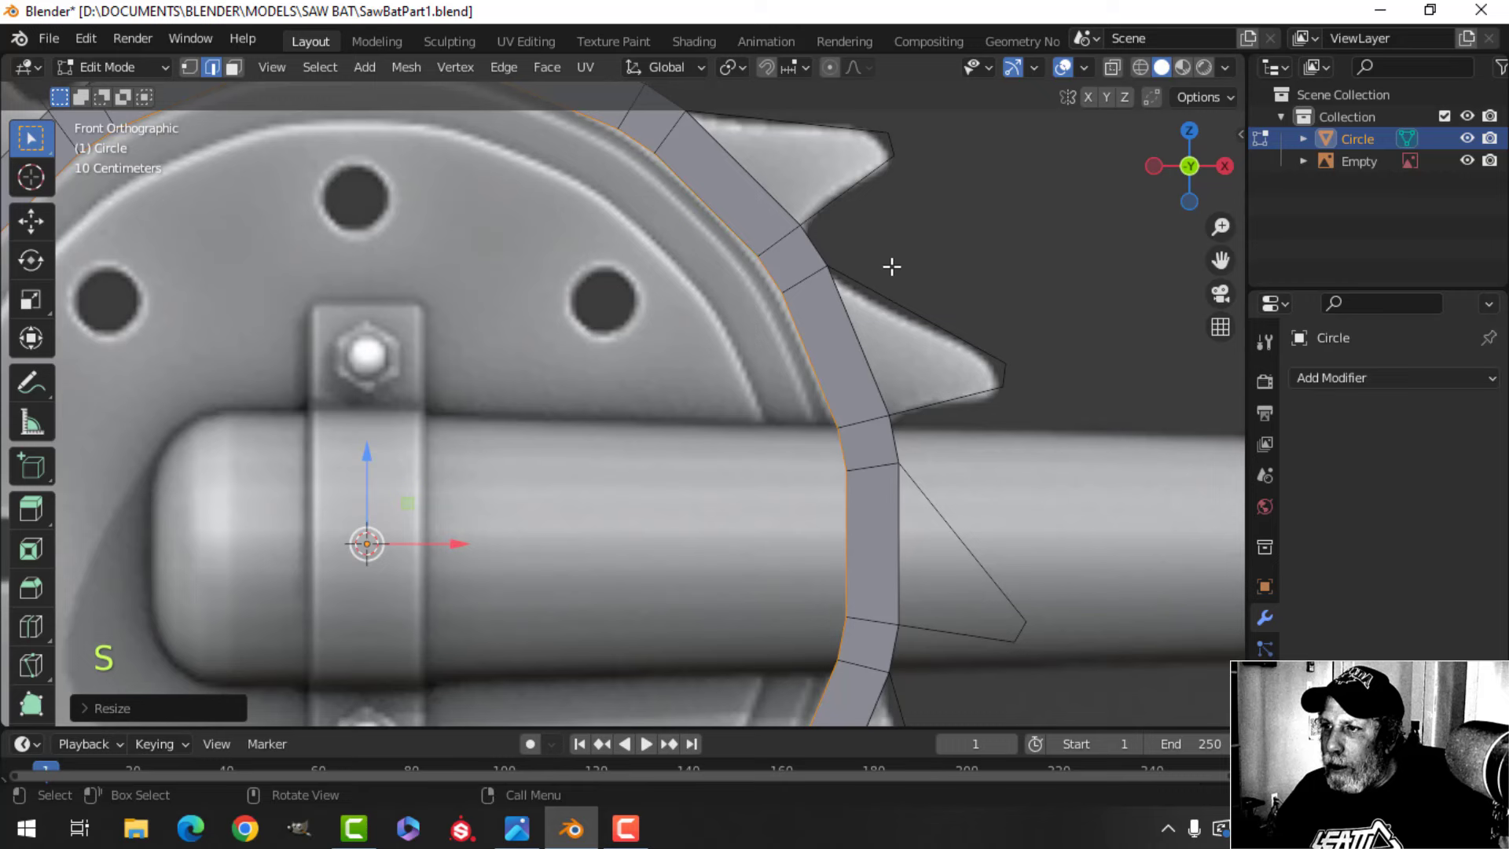
Round the extruded inner edge loop with LoopTools Circle and scale it down very slightly to follow the rim groove
{"action": "right_click", "coordinate": [687, 187]}
{"action": "mouse_move", "coordinate": [648, 69]}
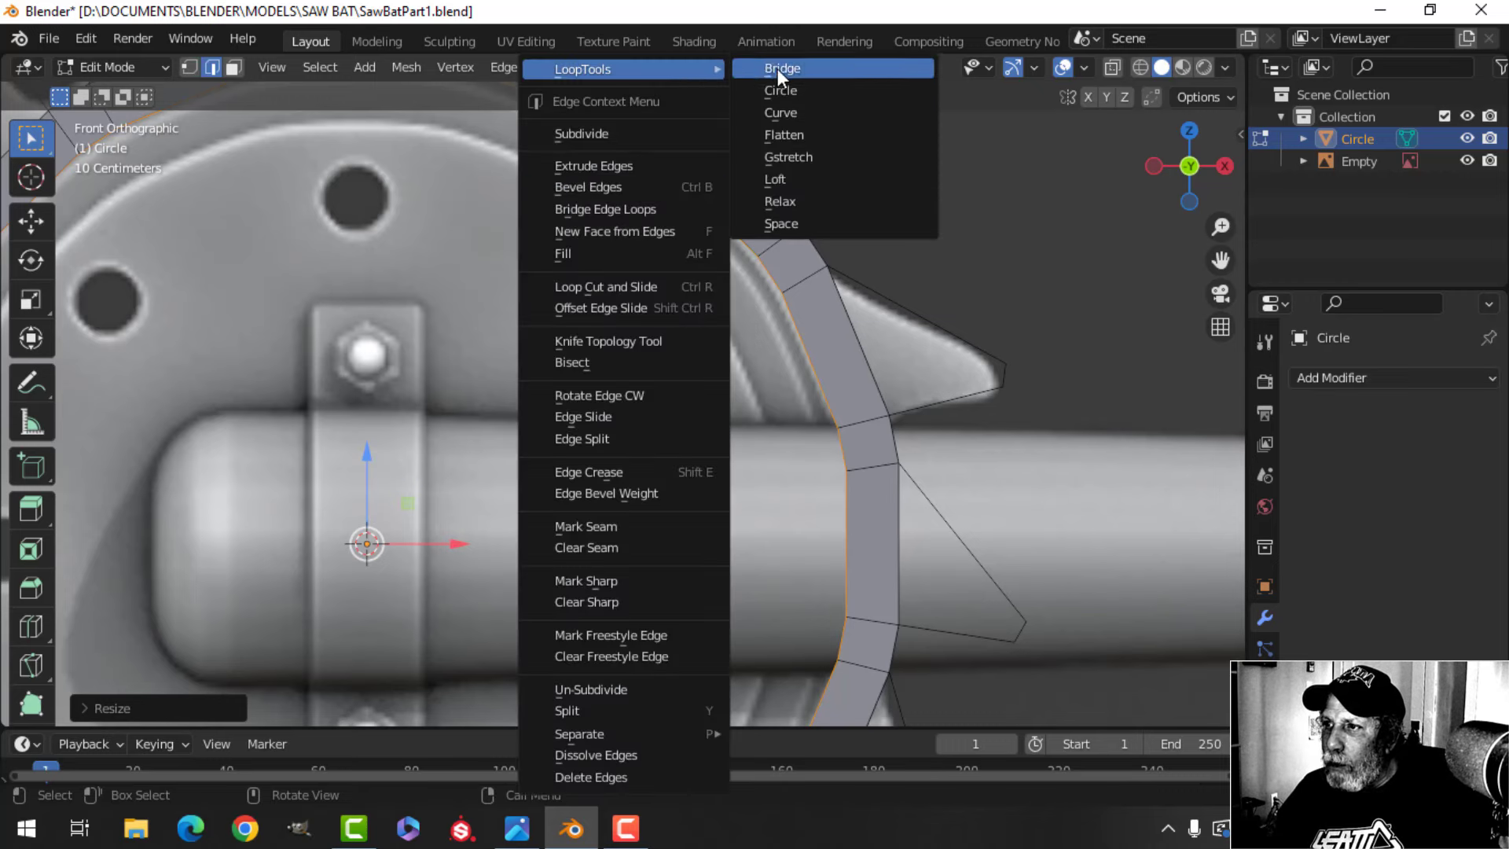
{"action": "left_click", "coordinate": [780, 90]}
{"action": "key", "text": "s"}
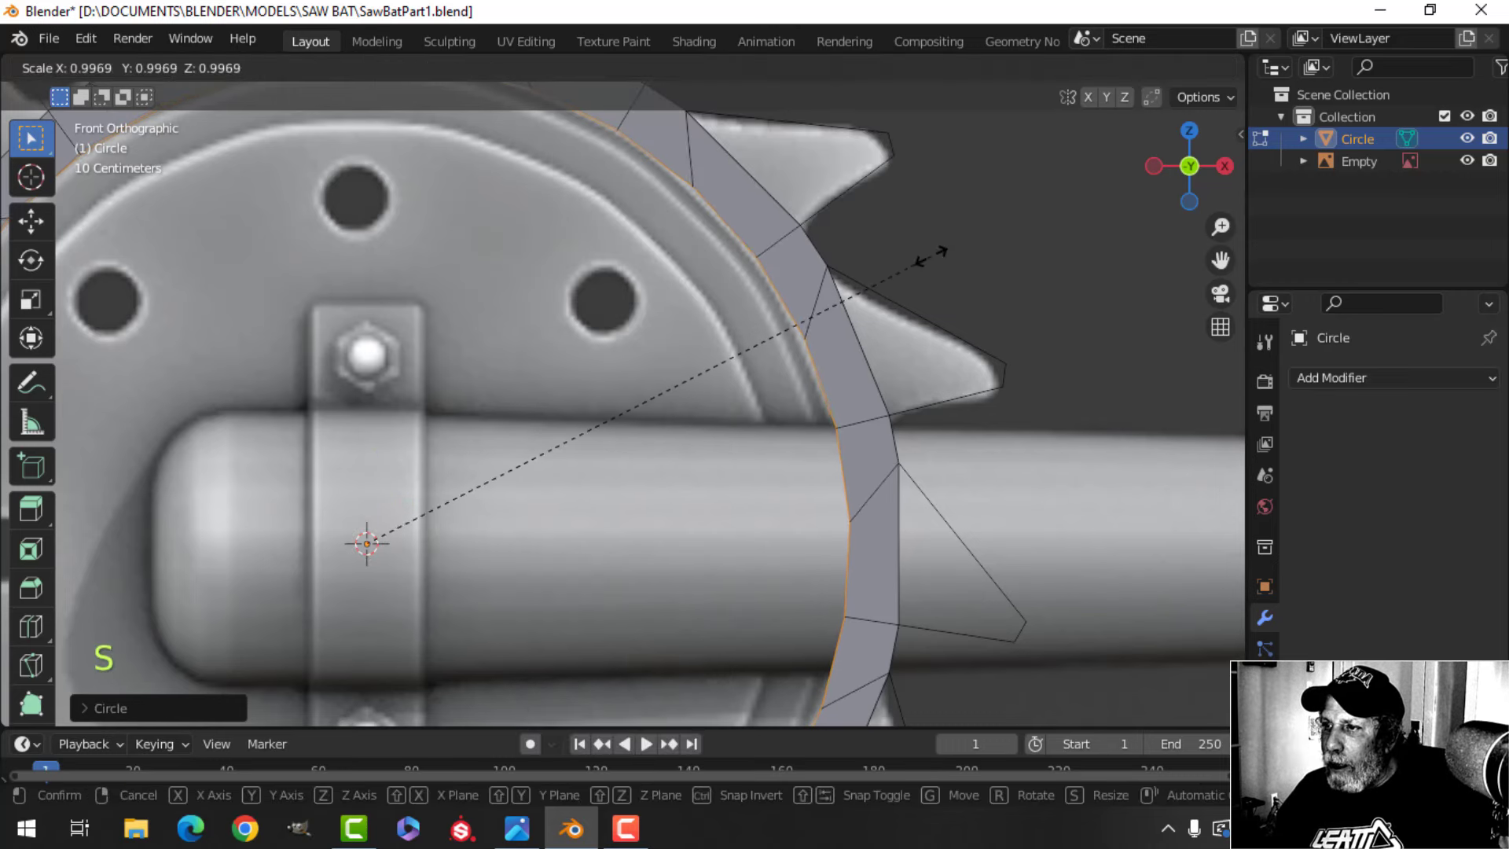
{"action": "left_click", "coordinate": [930, 255]}
Extrude the rounded edge loop and scale it slightly inward to form a narrow band along the groove
{"action": "key", "text": "e"}
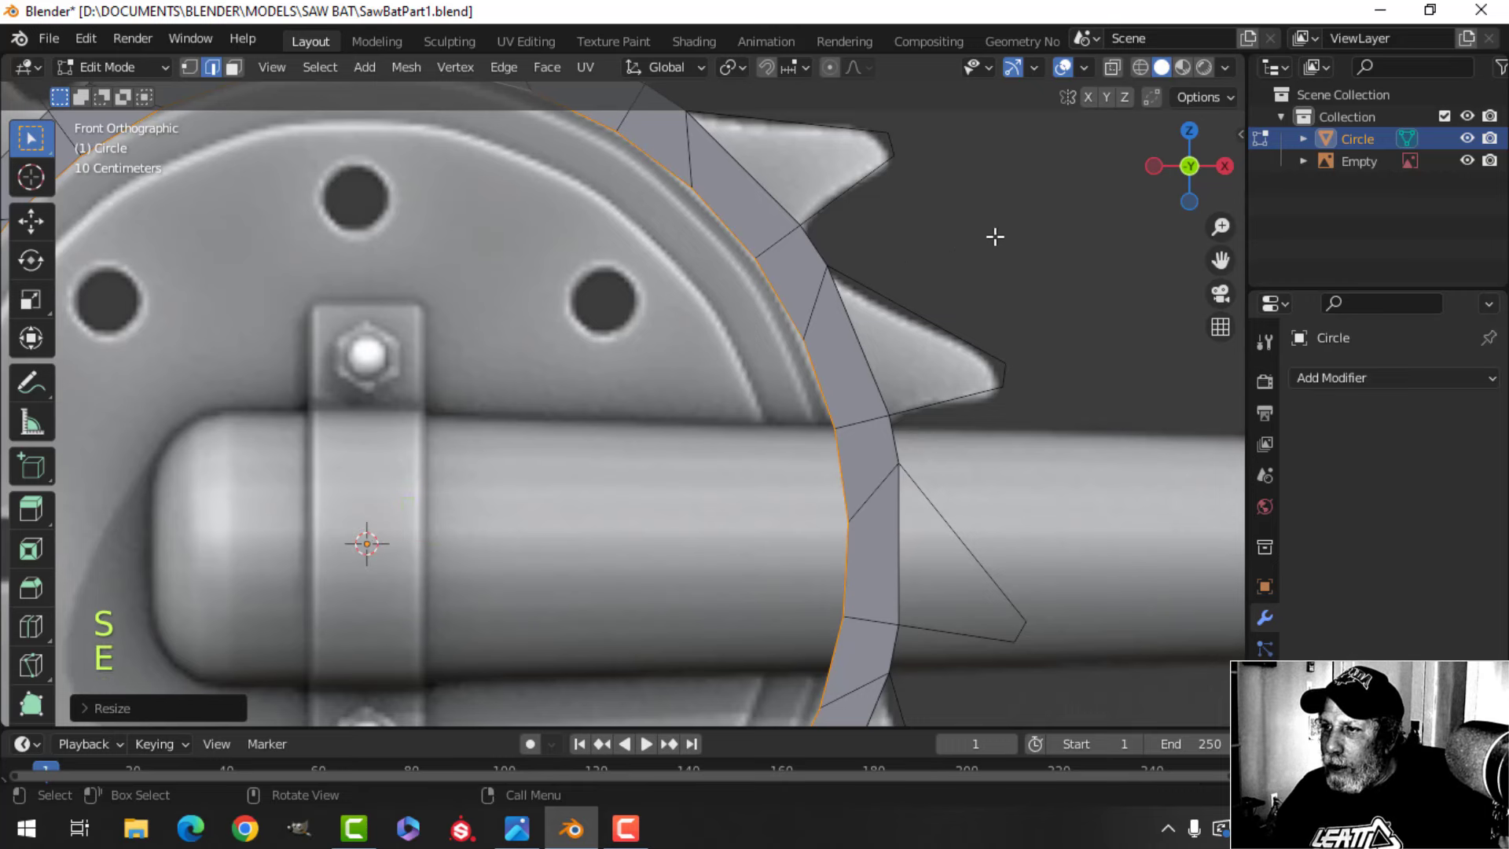
{"action": "key", "text": "s"}
{"action": "left_click", "coordinate": [973, 245]}
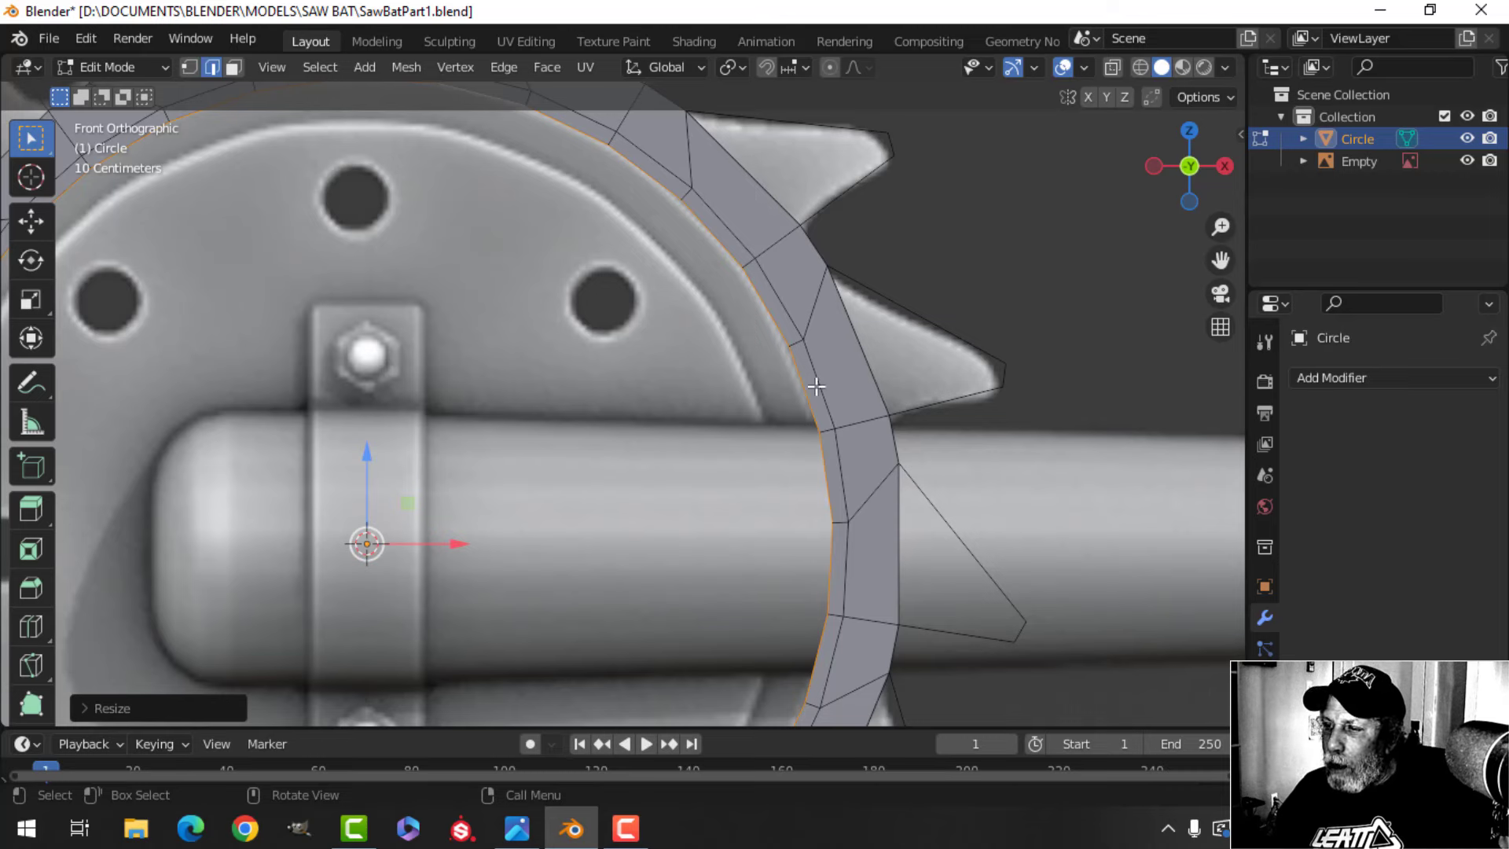
Extrude the loop again and scale it inward to about 0.91, reaching the edge of the inner disc
{"action": "scroll", "coordinate": [868, 261], "scroll_direction": "down", "scroll_amount": 2}
{"action": "middle_click_drag", "start_coordinate": [873, 259], "coordinate": [940, 229], "text": "shift"}
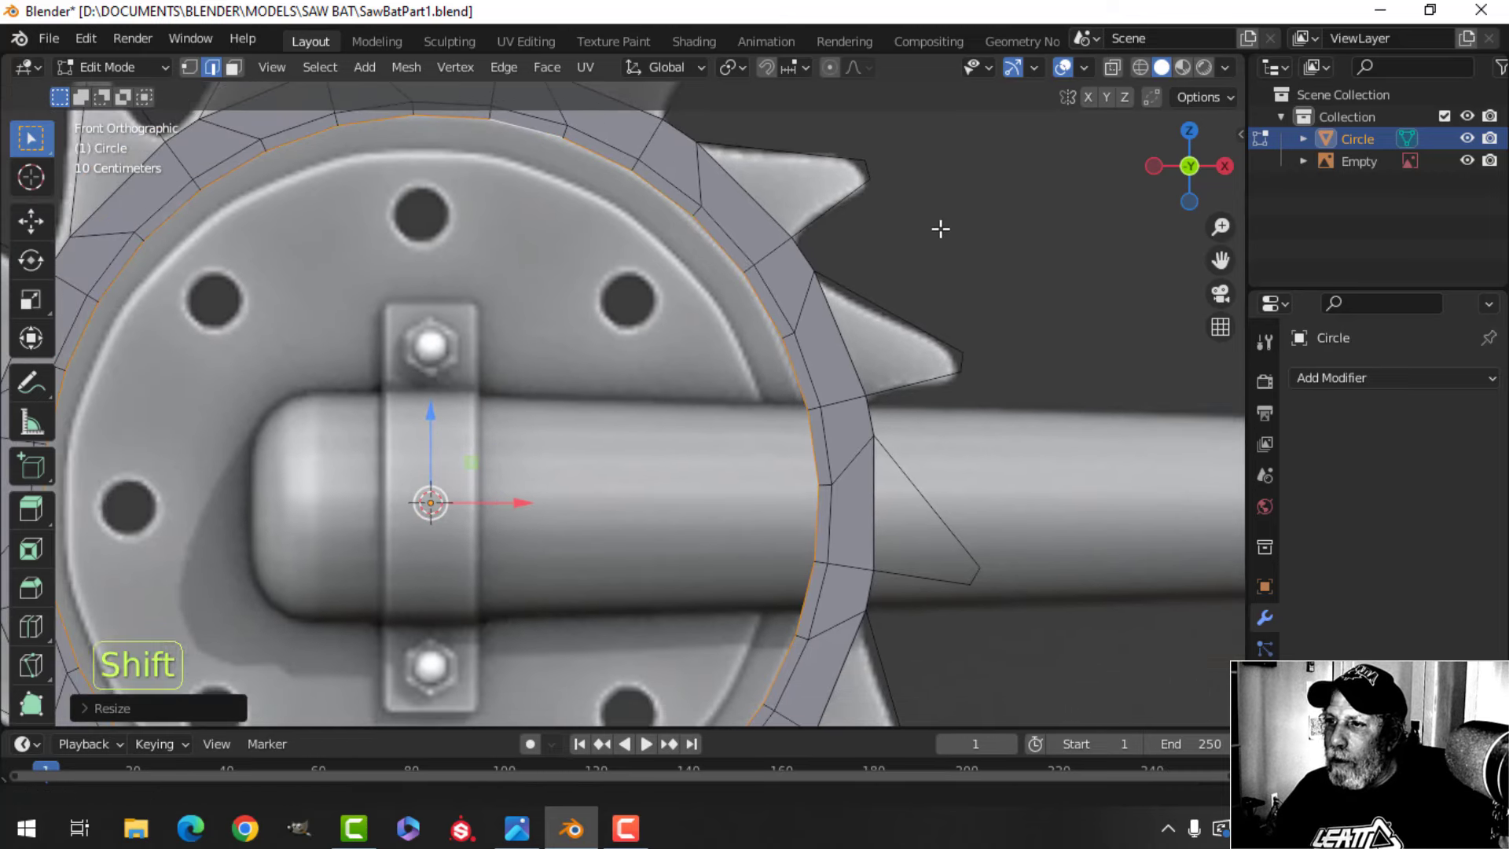
{"action": "key", "text": "e"}
{"action": "key", "text": "s"}
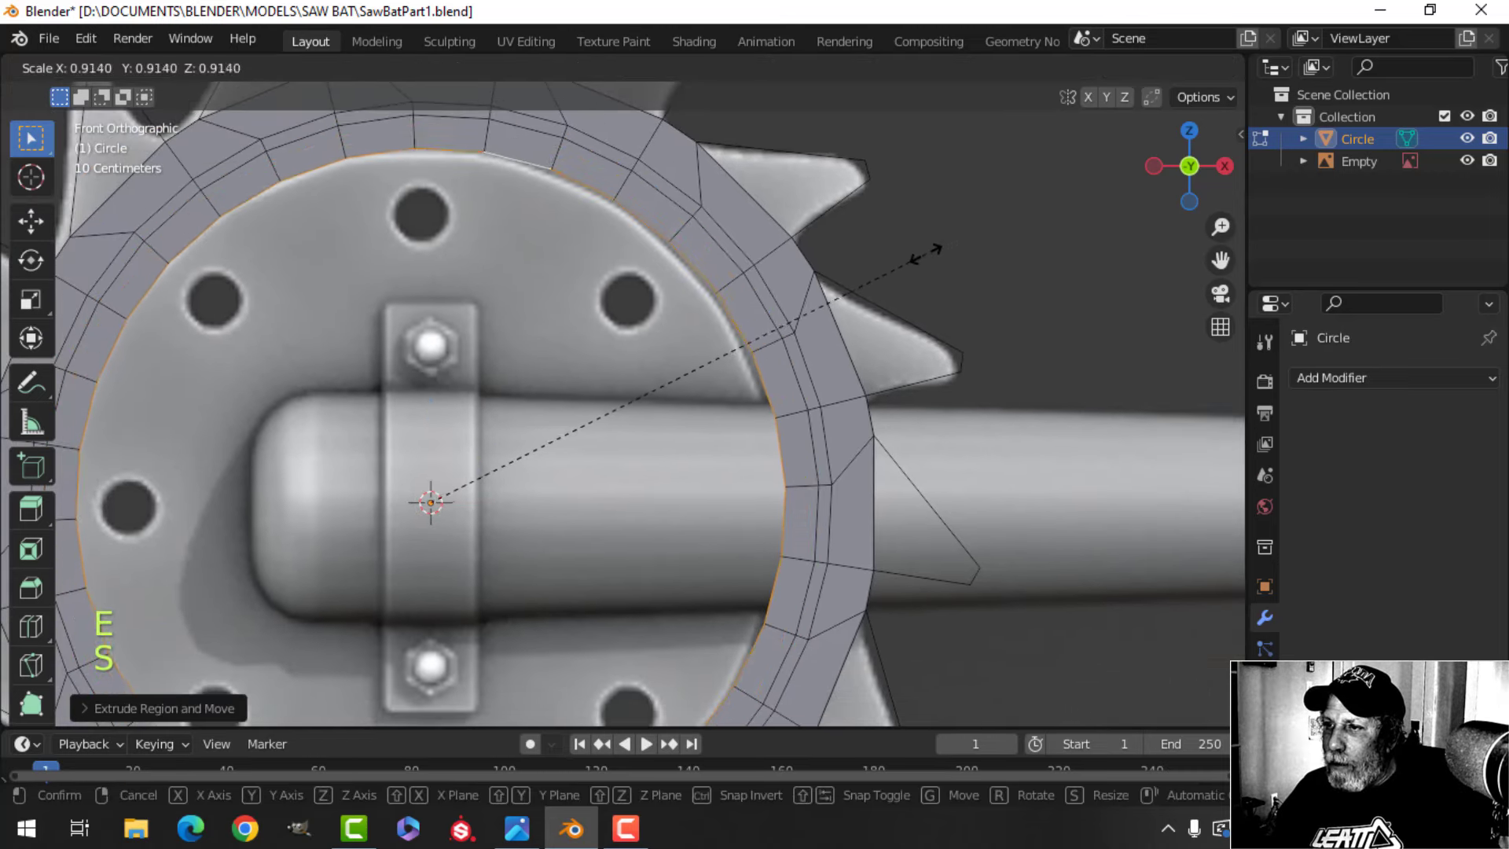
{"action": "left_click", "coordinate": [921, 256]}
Examine the extruded blade ring from oblique angles and compare it with the reference in front view
{"action": "scroll", "coordinate": [707, 252], "scroll_direction": "down", "scroll_amount": 4}
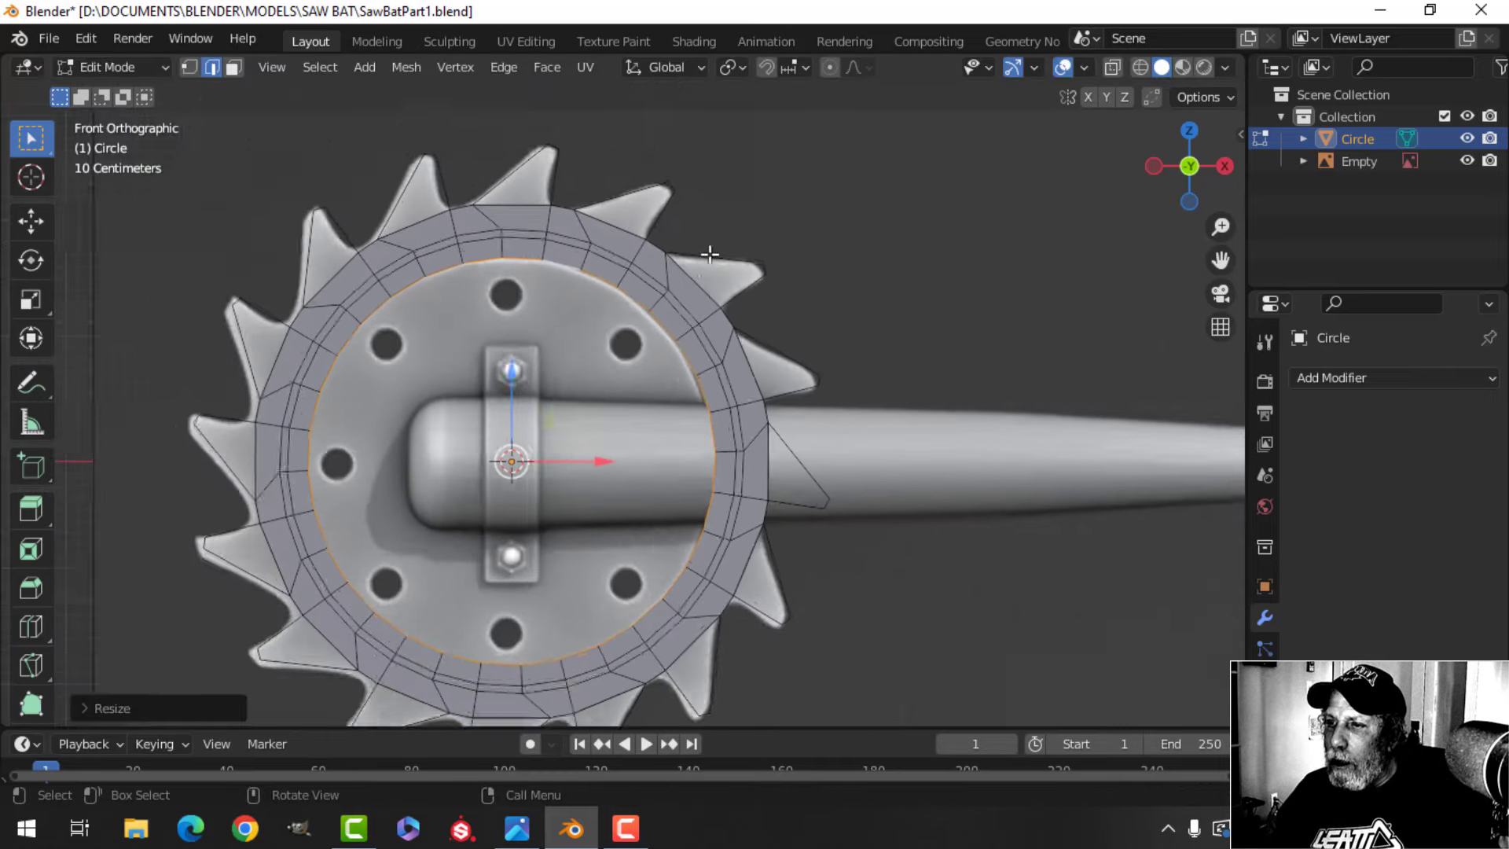
{"action": "middle_click_drag", "start_coordinate": [682, 243], "coordinate": [668, 150], "text": "shift"}
{"action": "middle_click_drag", "start_coordinate": [695, 212], "coordinate": [839, 268]}
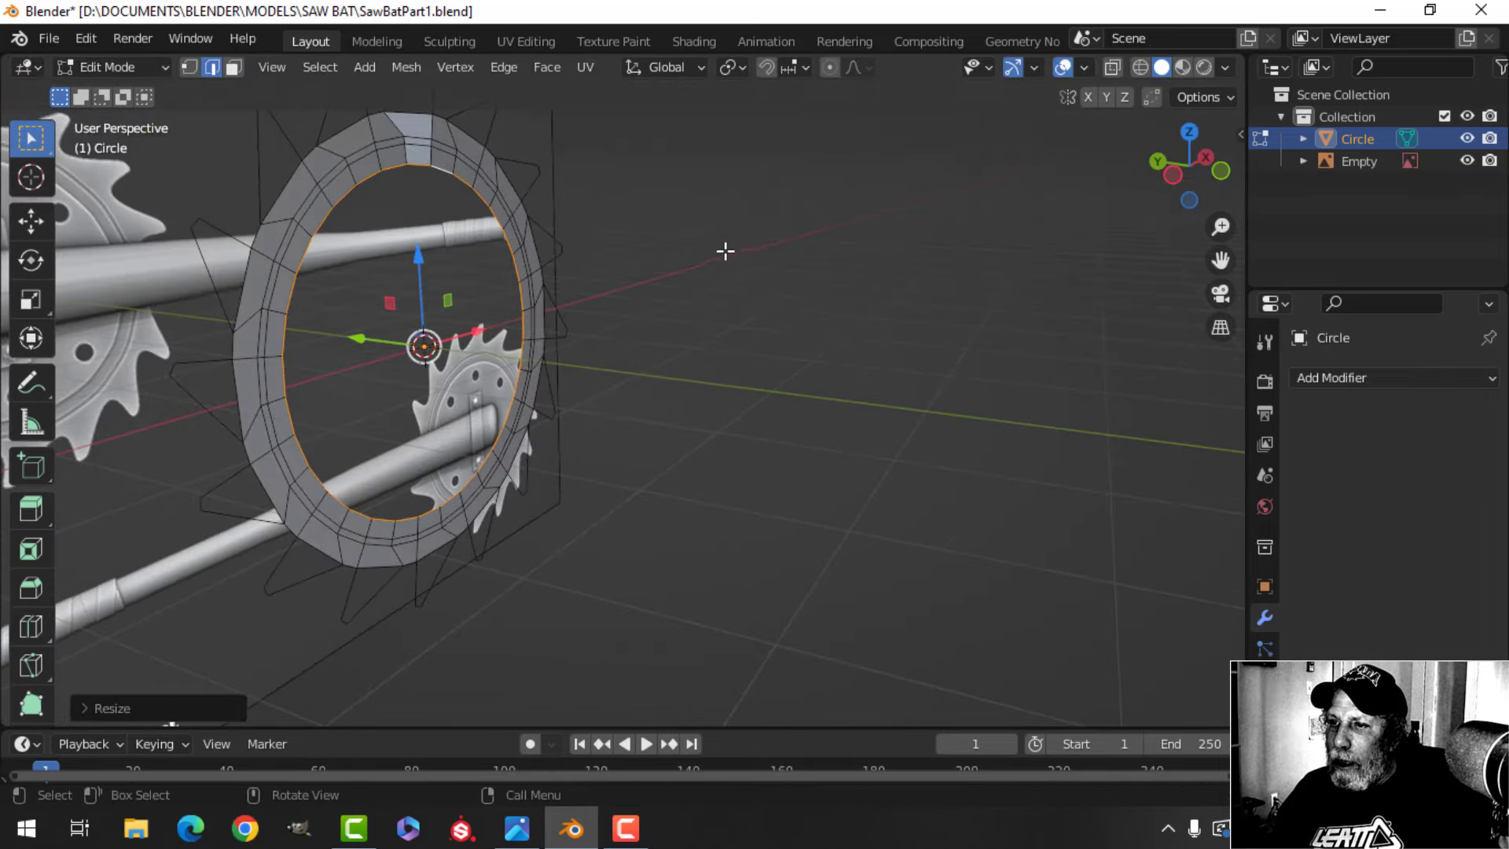
{"action": "middle_click_drag", "start_coordinate": [724, 249], "coordinate": [586, 229]}
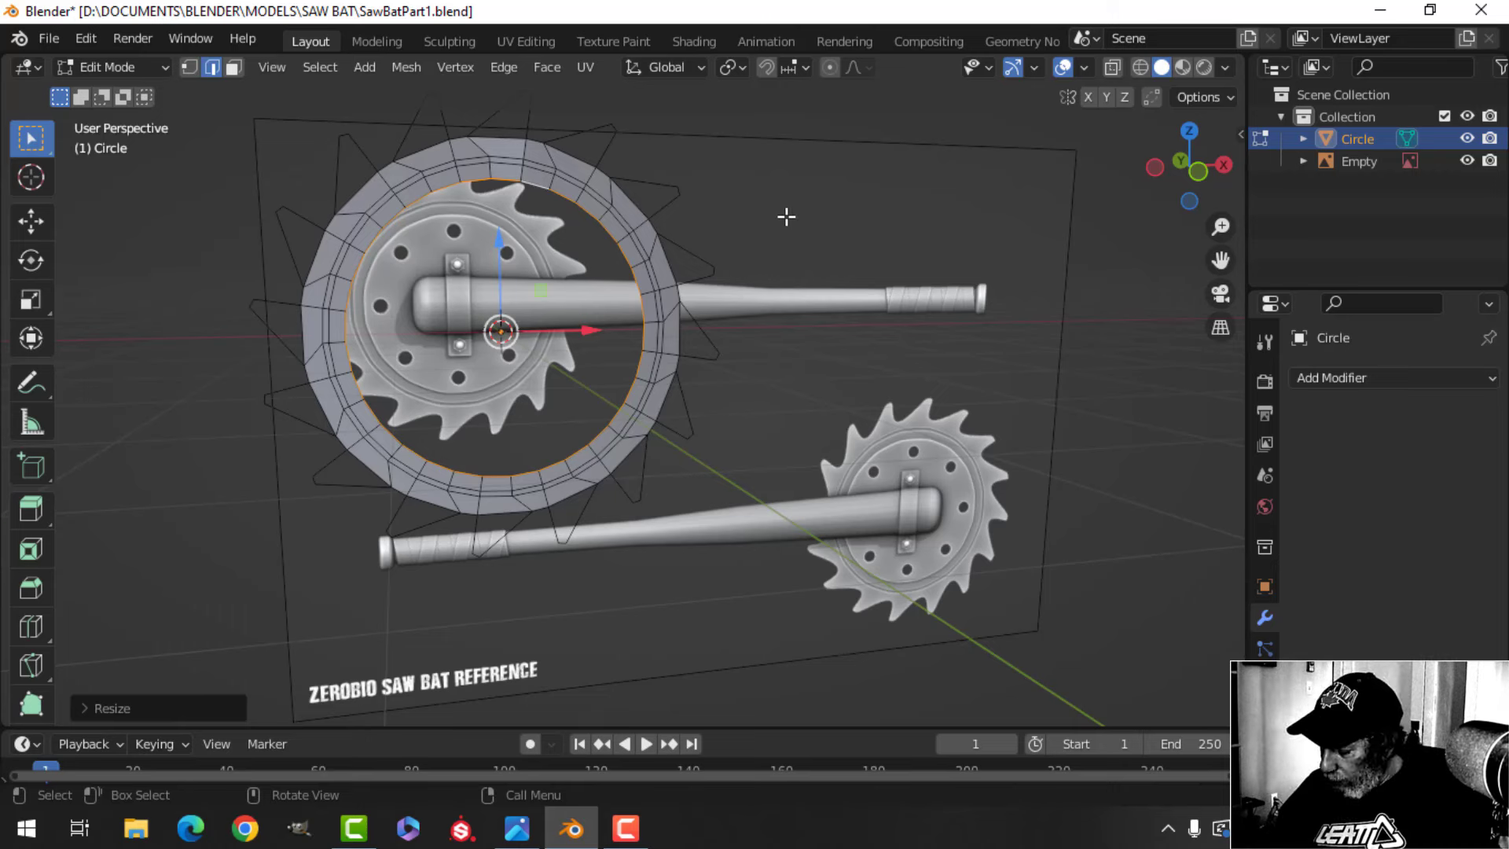
{"action": "key", "text": "KP_1"}
{"action": "scroll", "coordinate": [786, 216], "scroll_direction": "up", "scroll_amount": 1}
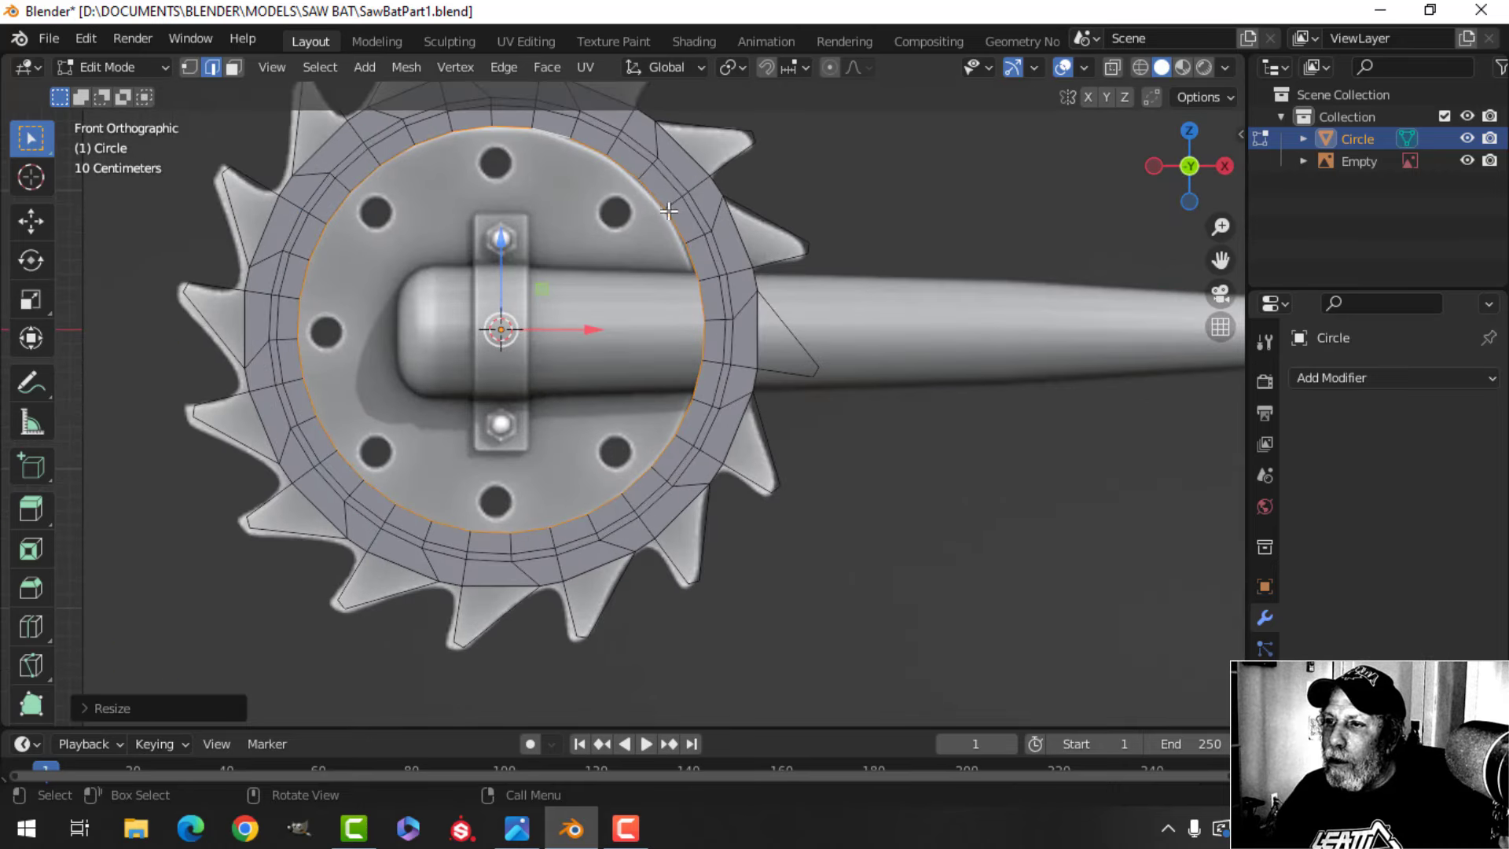
{"action": "scroll", "coordinate": [788, 210], "scroll_direction": "down", "scroll_amount": 1}
{"action": "middle_click_drag", "start_coordinate": [774, 212], "coordinate": [836, 297], "text": "shift"}
{"action": "key", "text": "KP_1"}
{"action": "scroll", "coordinate": [786, 232], "scroll_direction": "up", "scroll_amount": 2}
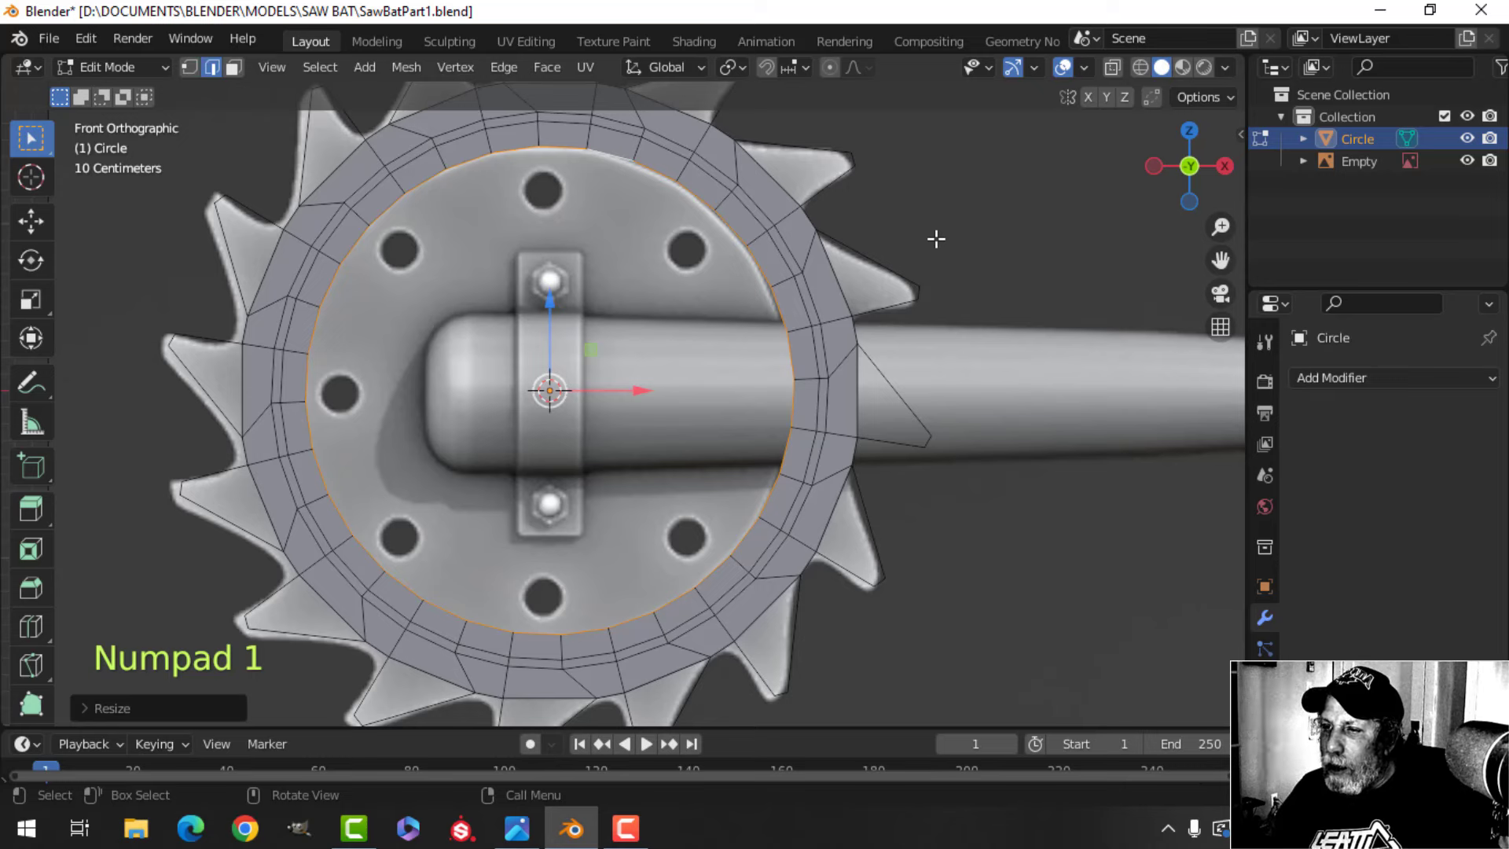
Extrude the inner loop inward past the bolt holes, using wireframe shading to fine-tune its scale against the reference
{"action": "key", "text": "e"}
{"action": "key", "text": "s"}
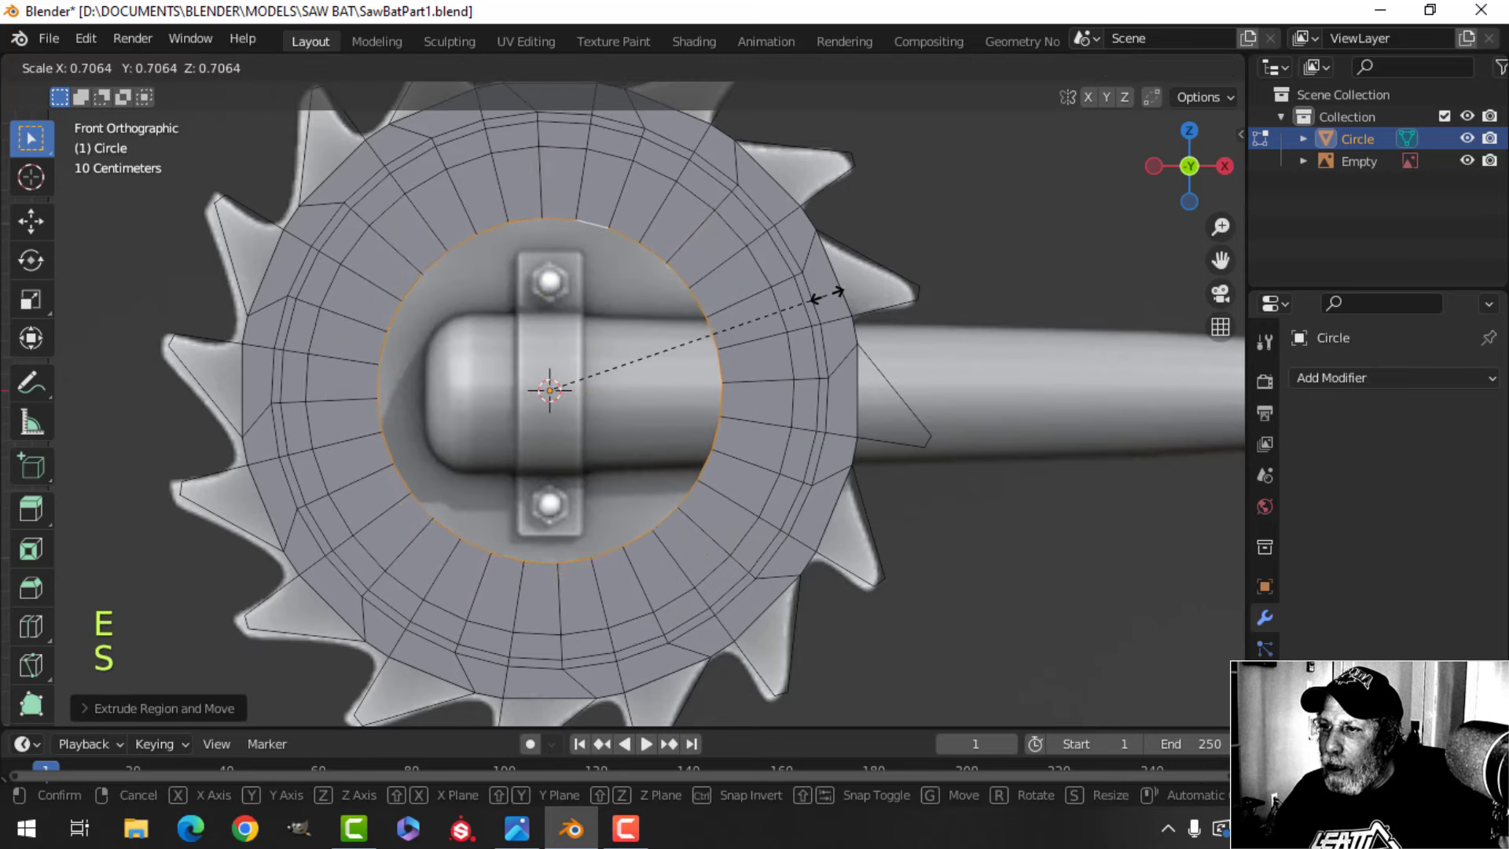
{"action": "left_click", "coordinate": [804, 302]}
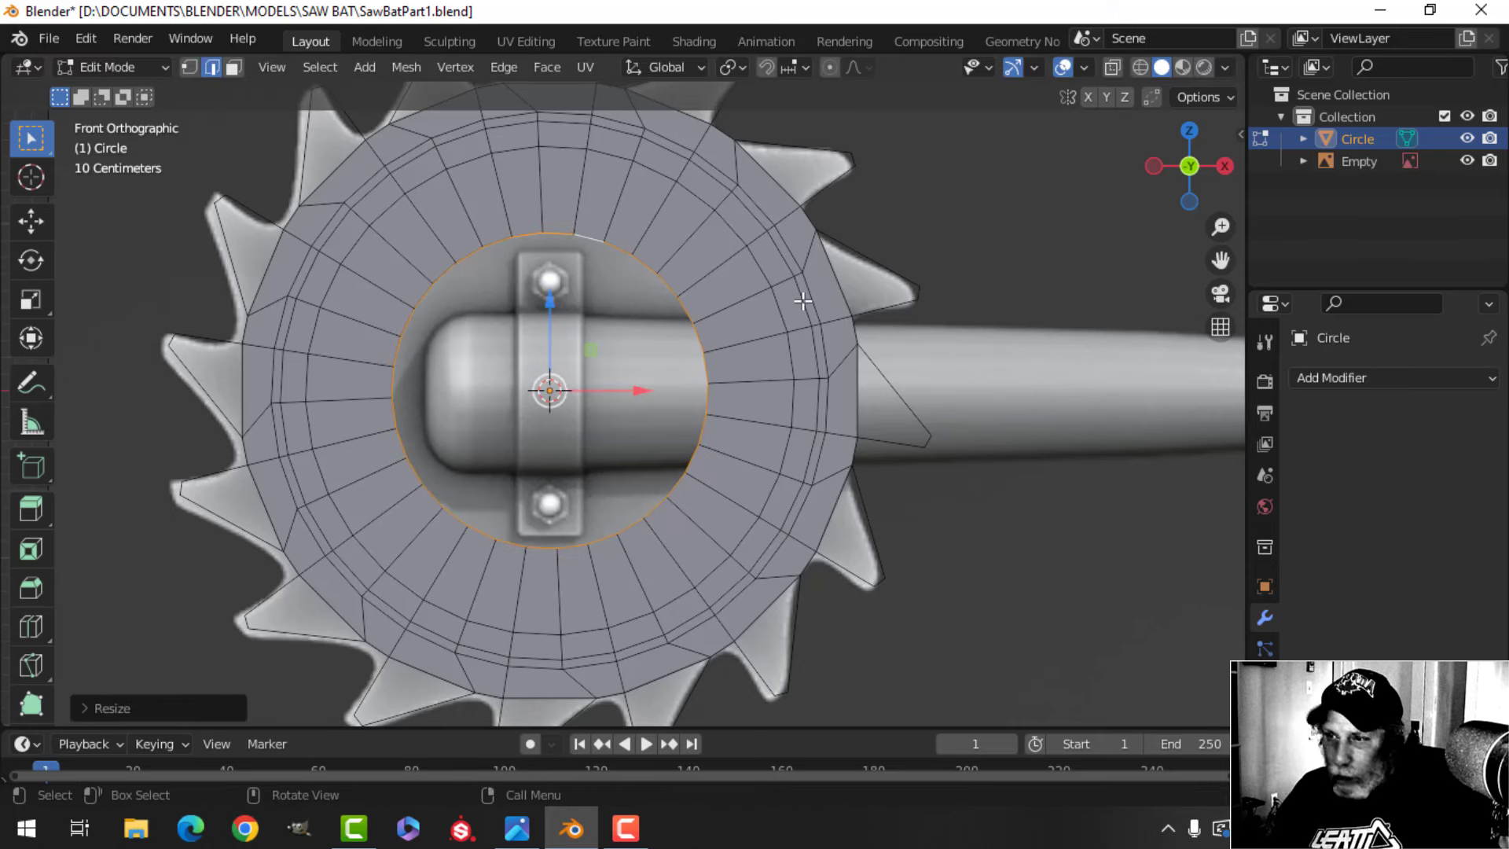
{"action": "key", "text": "z"}
{"action": "left_click", "coordinate": [668, 312]}
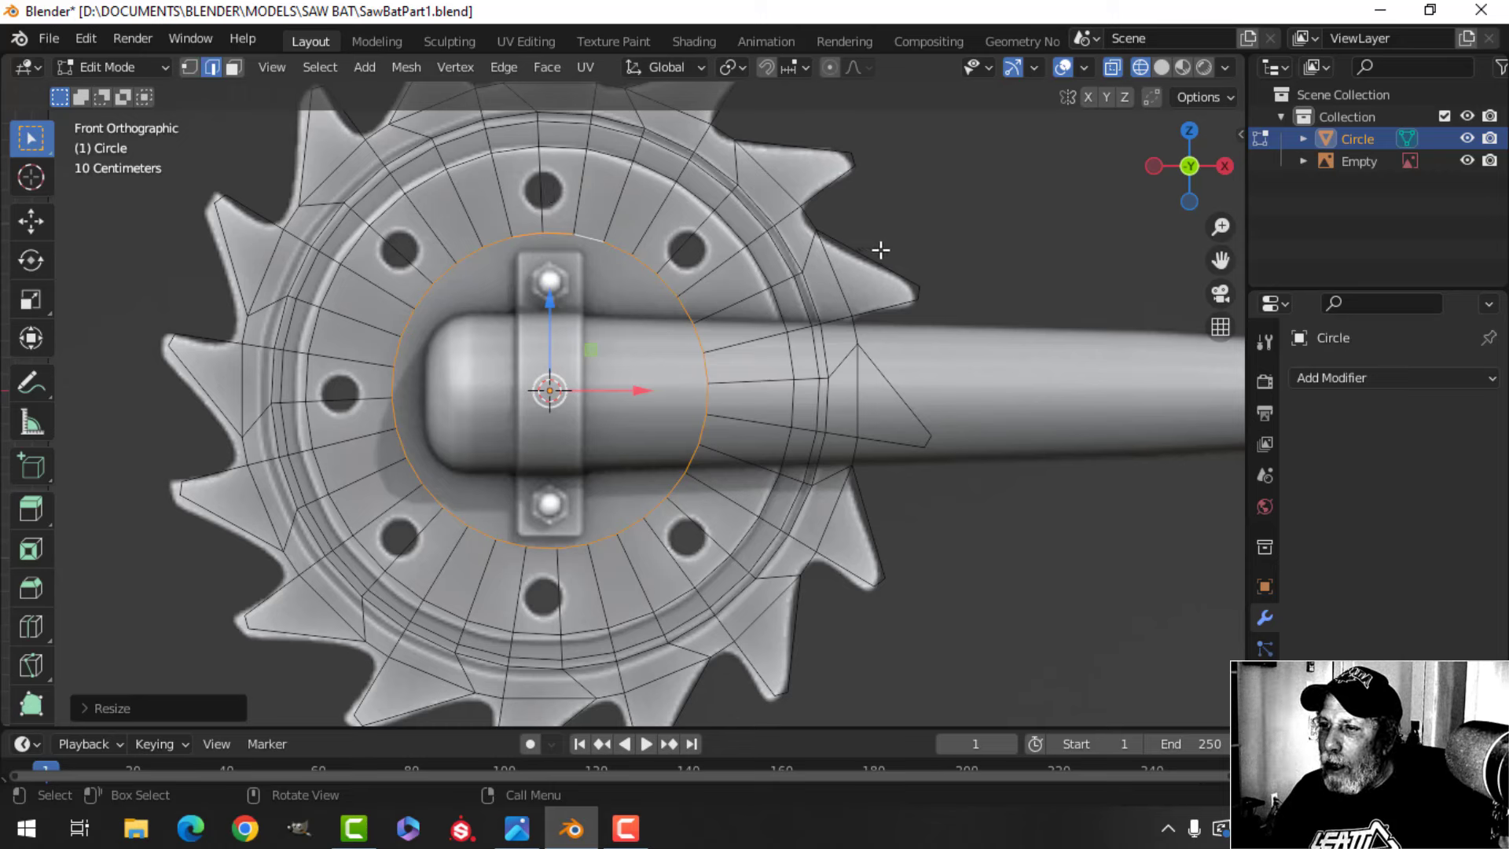
{"action": "key", "text": "s"}
{"action": "left_click", "coordinate": [920, 243]}
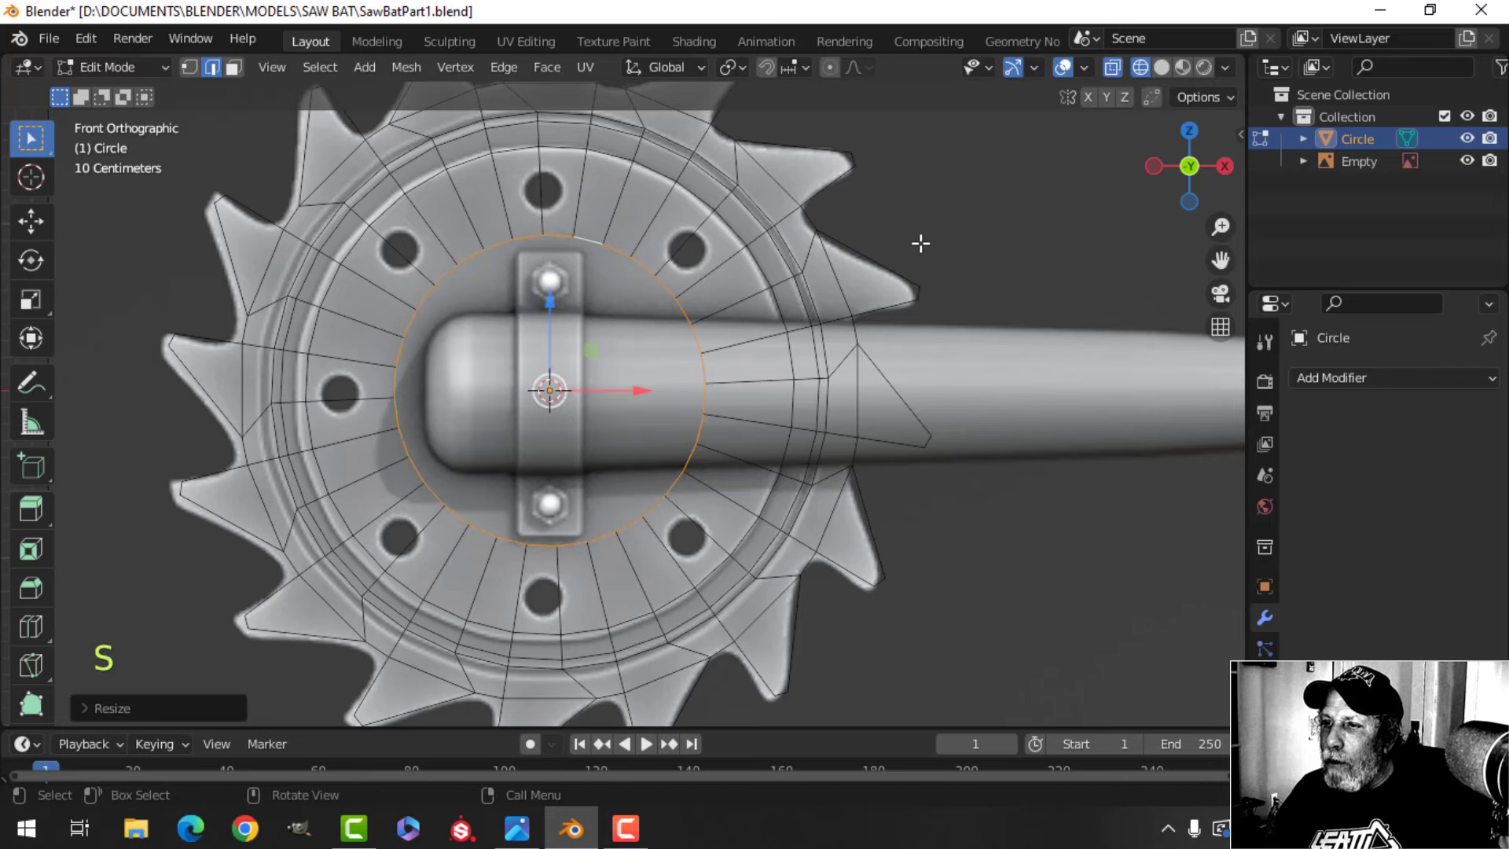
Fill the central opening with a face and add a centred loop cut through the ring of bolt holes
{"action": "key", "text": "f"}
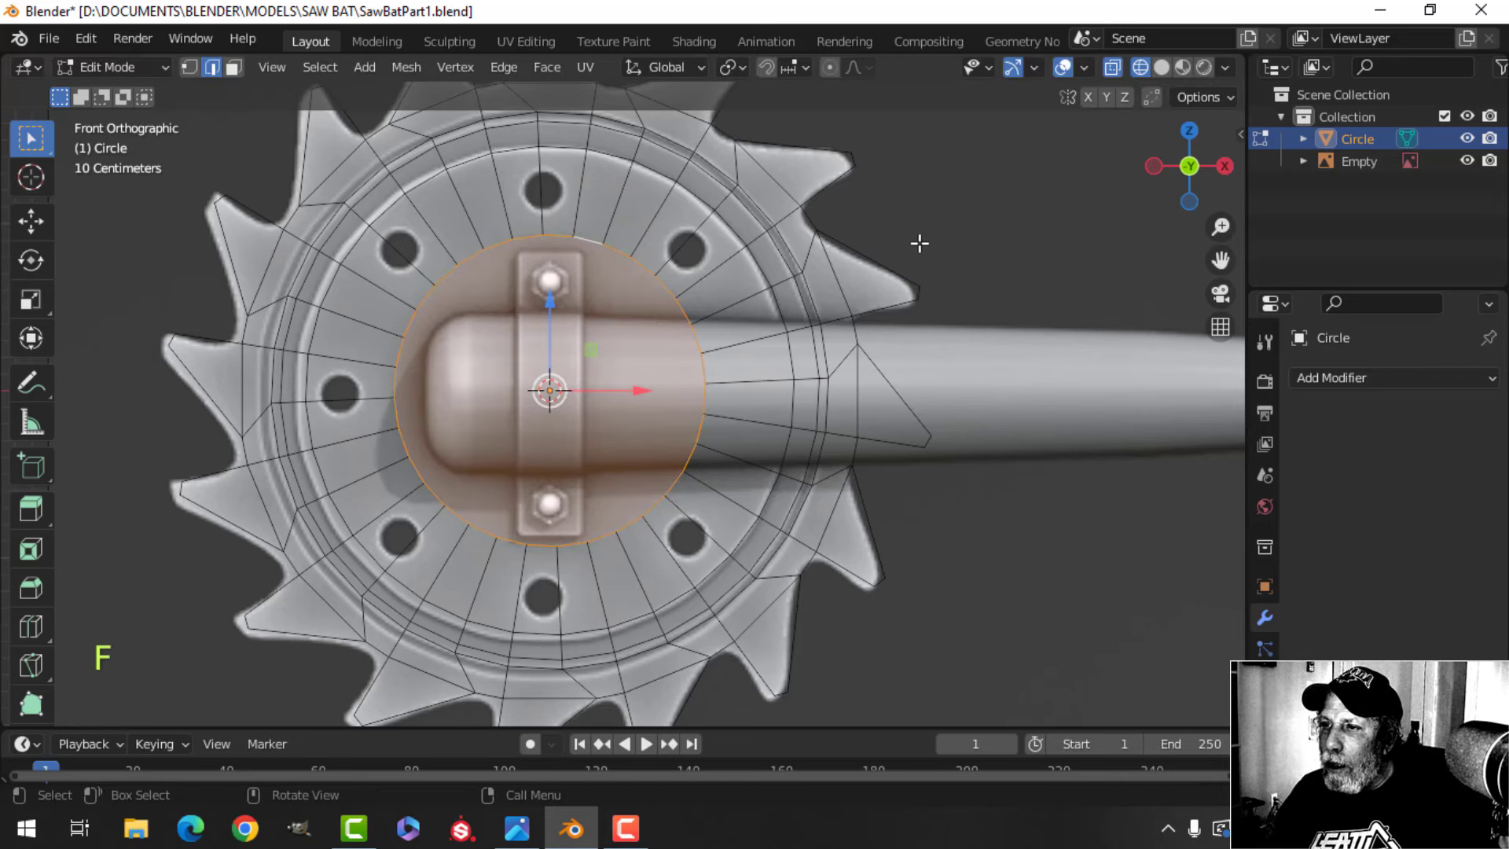
{"action": "key", "text": "ctrl+r"}
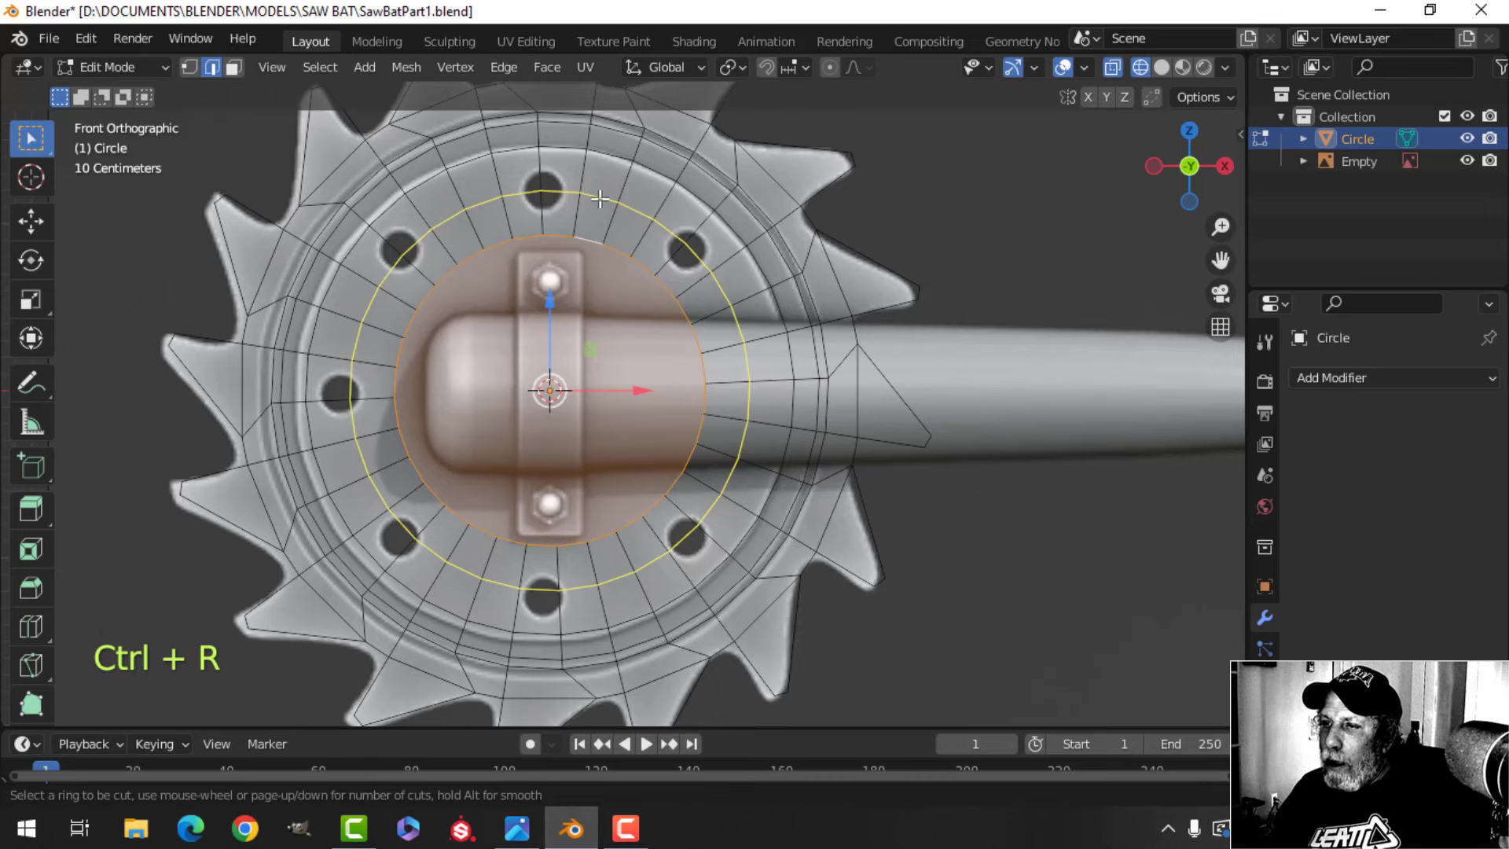
{"action": "left_click", "coordinate": [599, 198]}
{"action": "right_click", "coordinate": [600, 199]}
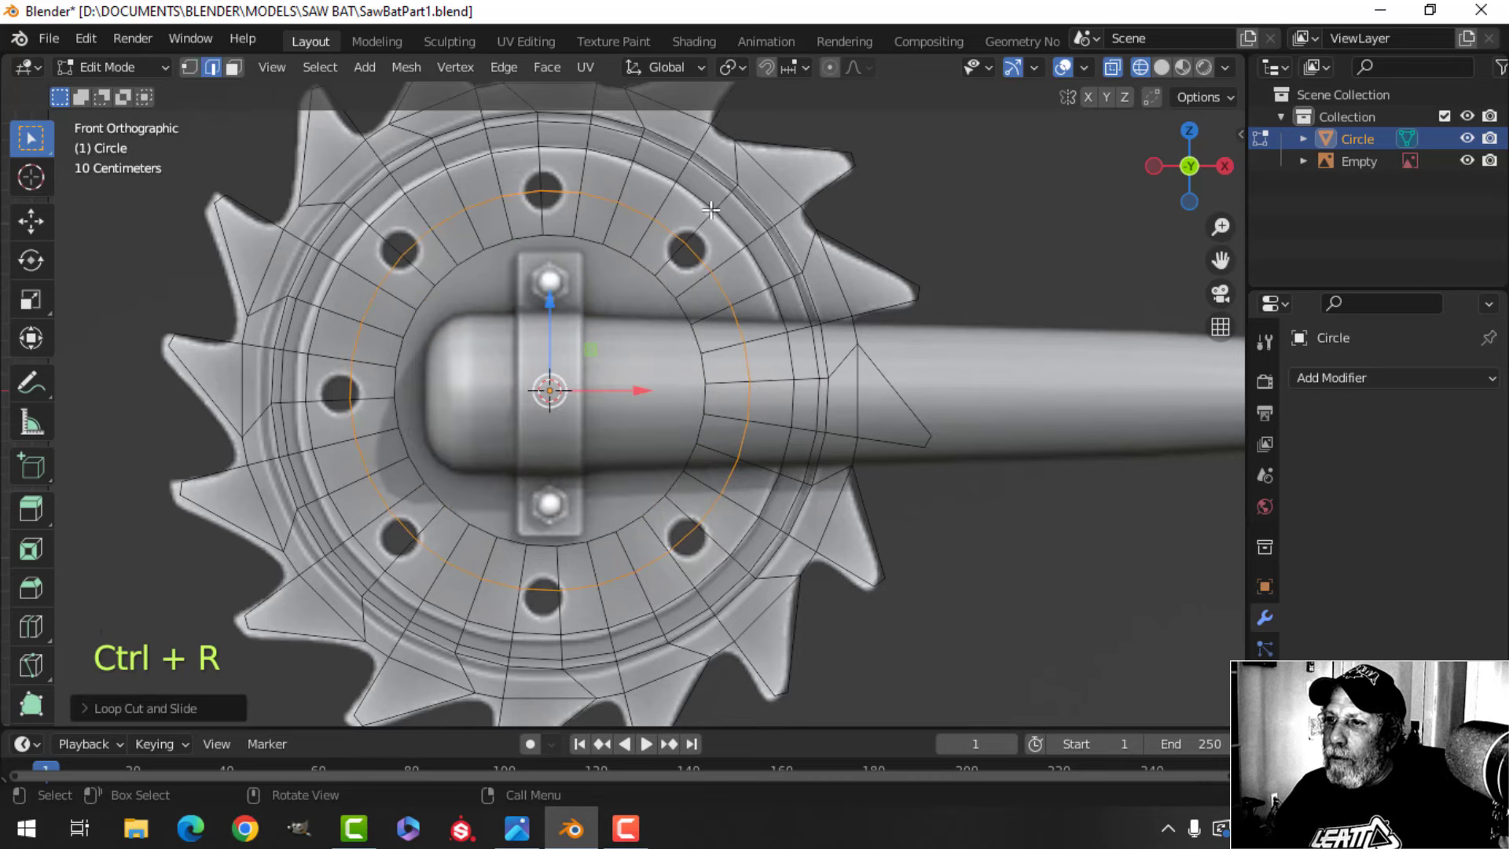
{"action": "key", "text": "alt+a"}
Return to solid shading, select the whole mesh and fill all the open tooth outlines with faces
{"action": "scroll", "coordinate": [710, 210], "scroll_direction": "down", "scroll_amount": 1}
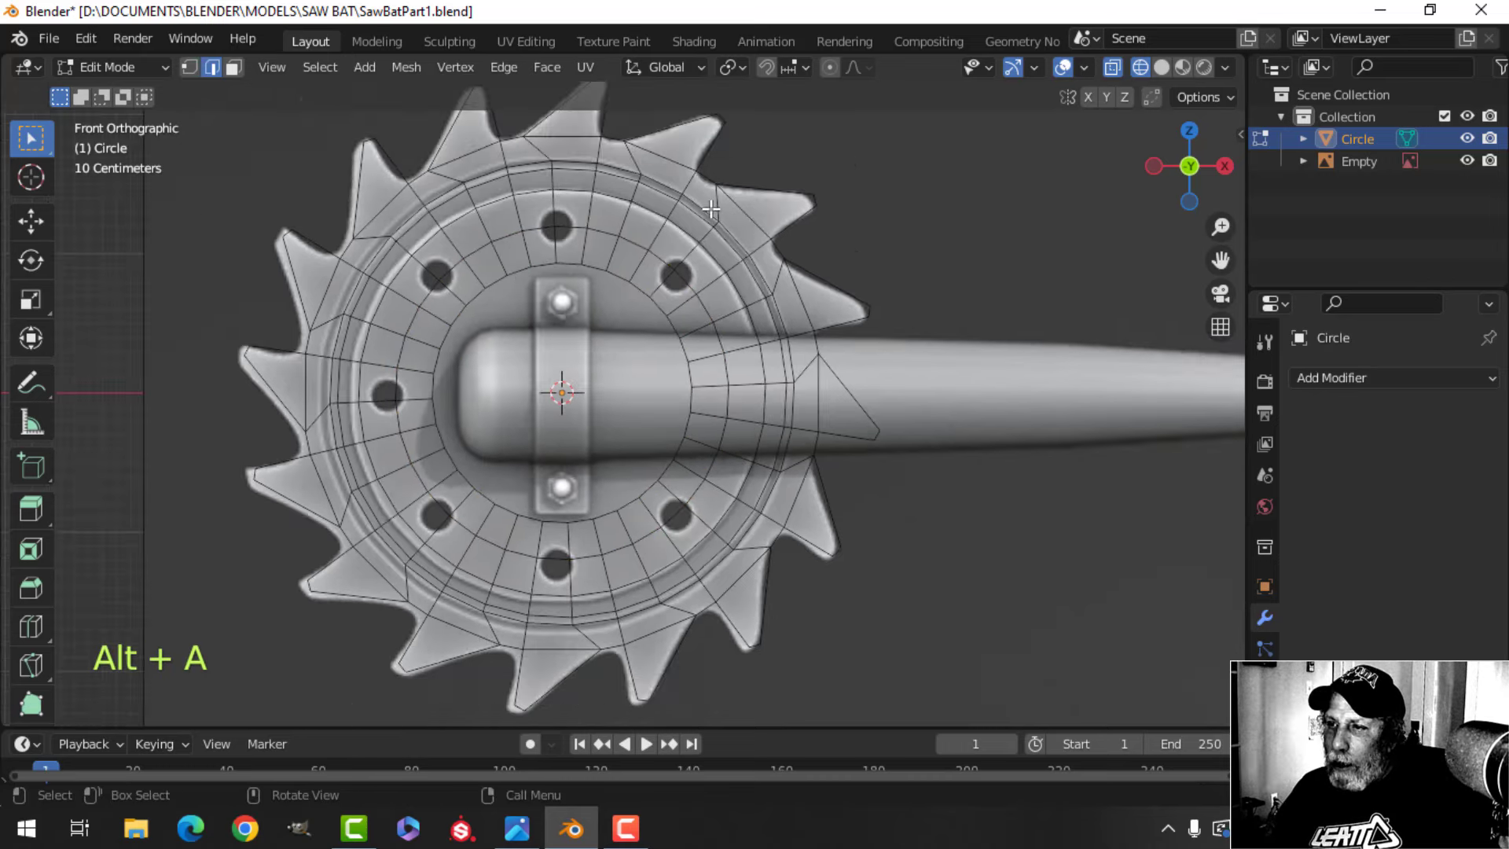
{"action": "middle_click_drag", "start_coordinate": [709, 209], "coordinate": [621, 248]}
{"action": "key", "text": "z"}
{"action": "left_click", "coordinate": [773, 246]}
{"action": "middle_click_drag", "start_coordinate": [773, 248], "coordinate": [808, 316]}
{"action": "key", "text": "a"}
{"action": "middle_click_drag", "start_coordinate": [734, 280], "coordinate": [677, 272]}
{"action": "scroll", "coordinate": [580, 236], "scroll_direction": "up", "scroll_amount": 3}
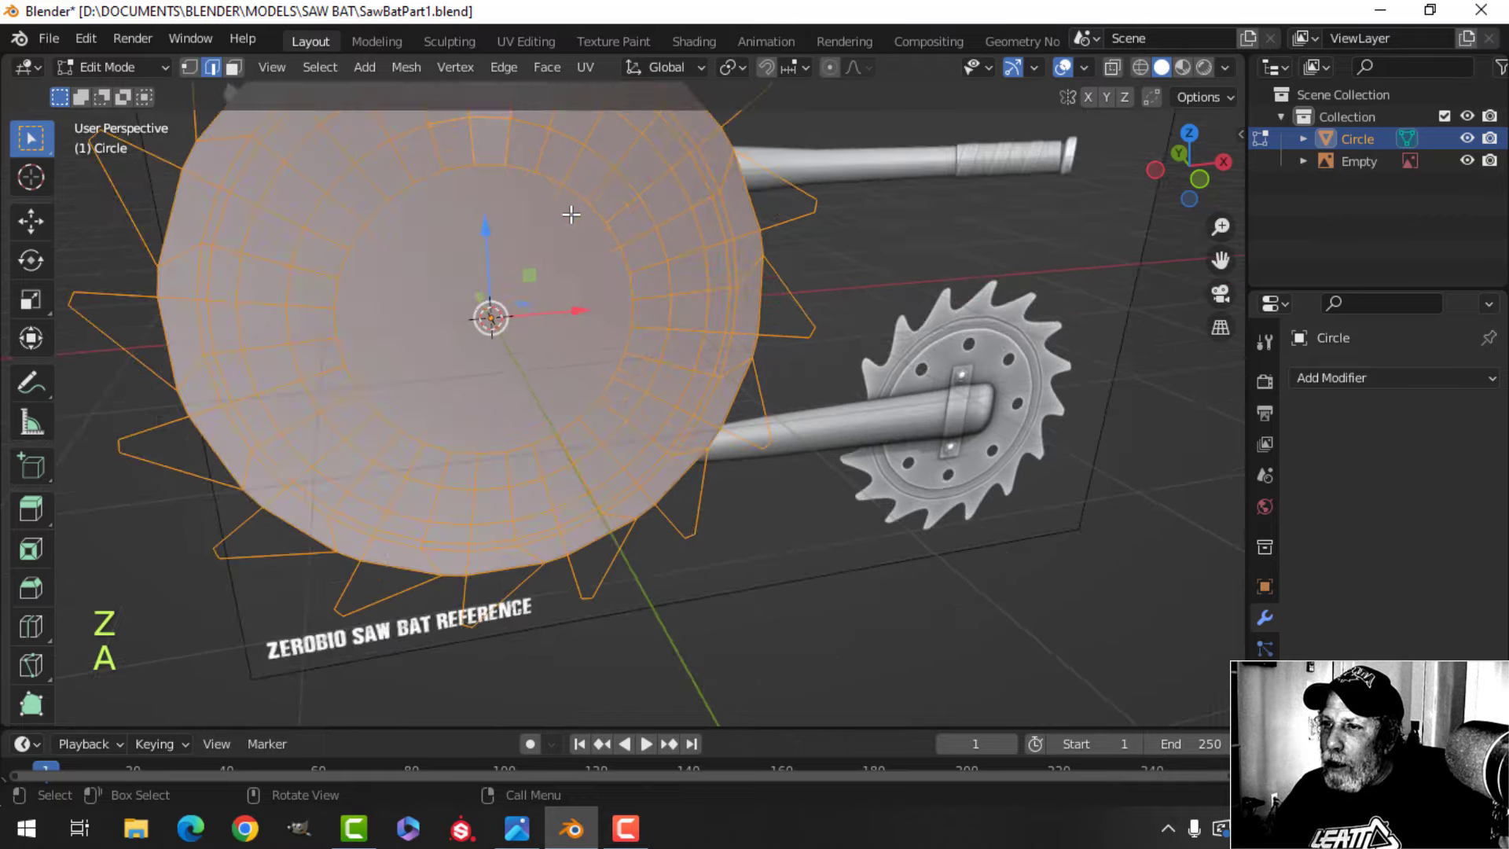
{"action": "middle_click_drag", "start_coordinate": [569, 213], "coordinate": [619, 370], "text": "shift"}
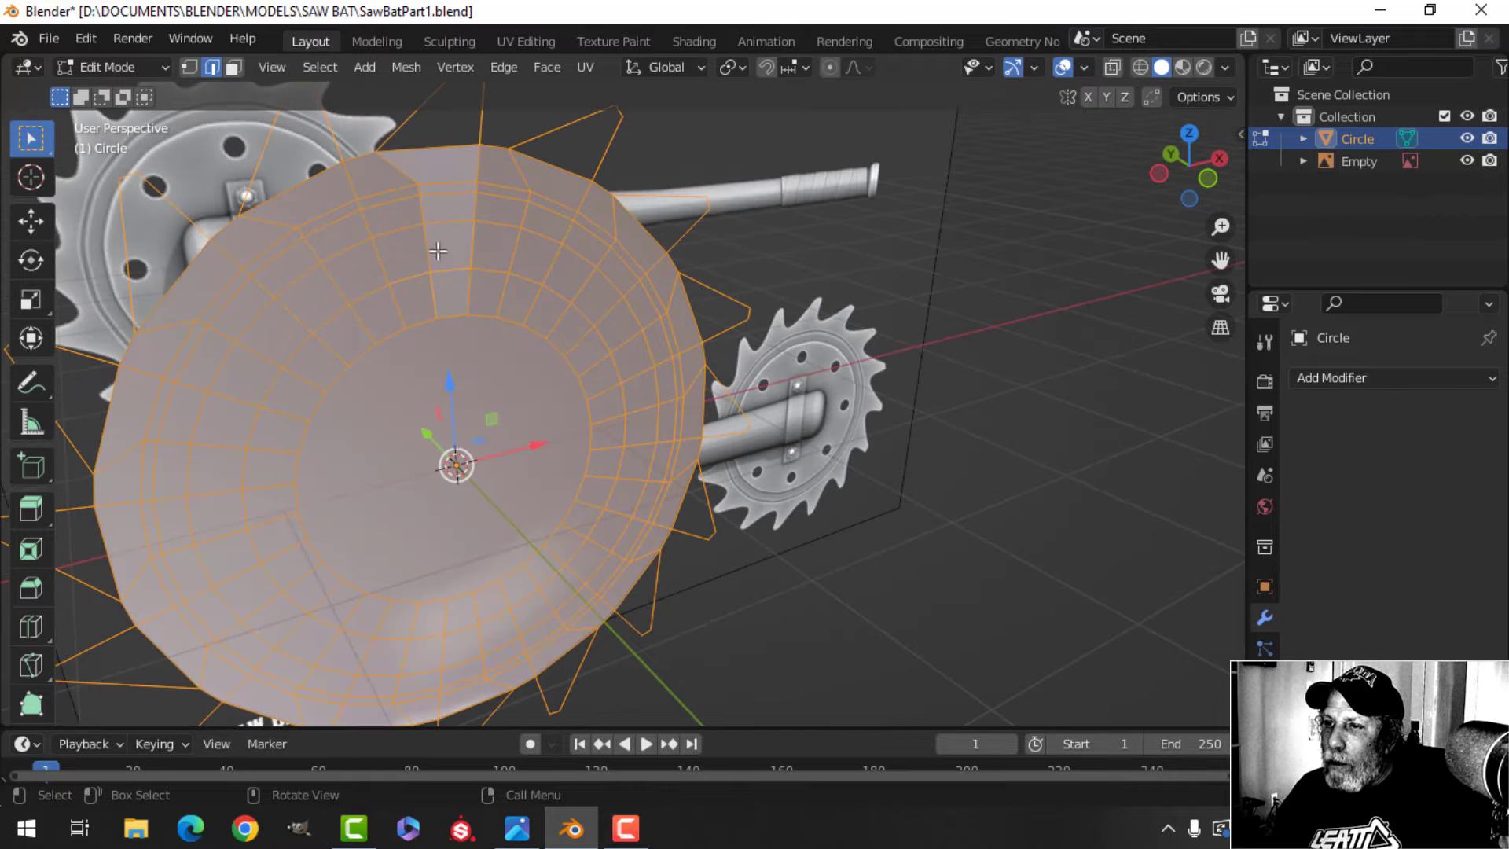
{"action": "scroll", "coordinate": [442, 255], "scroll_direction": "down", "scroll_amount": 2}
{"action": "middle_click_drag", "start_coordinate": [572, 280], "coordinate": [521, 219]}
{"action": "scroll", "coordinate": [615, 261], "scroll_direction": "down", "scroll_amount": 2}
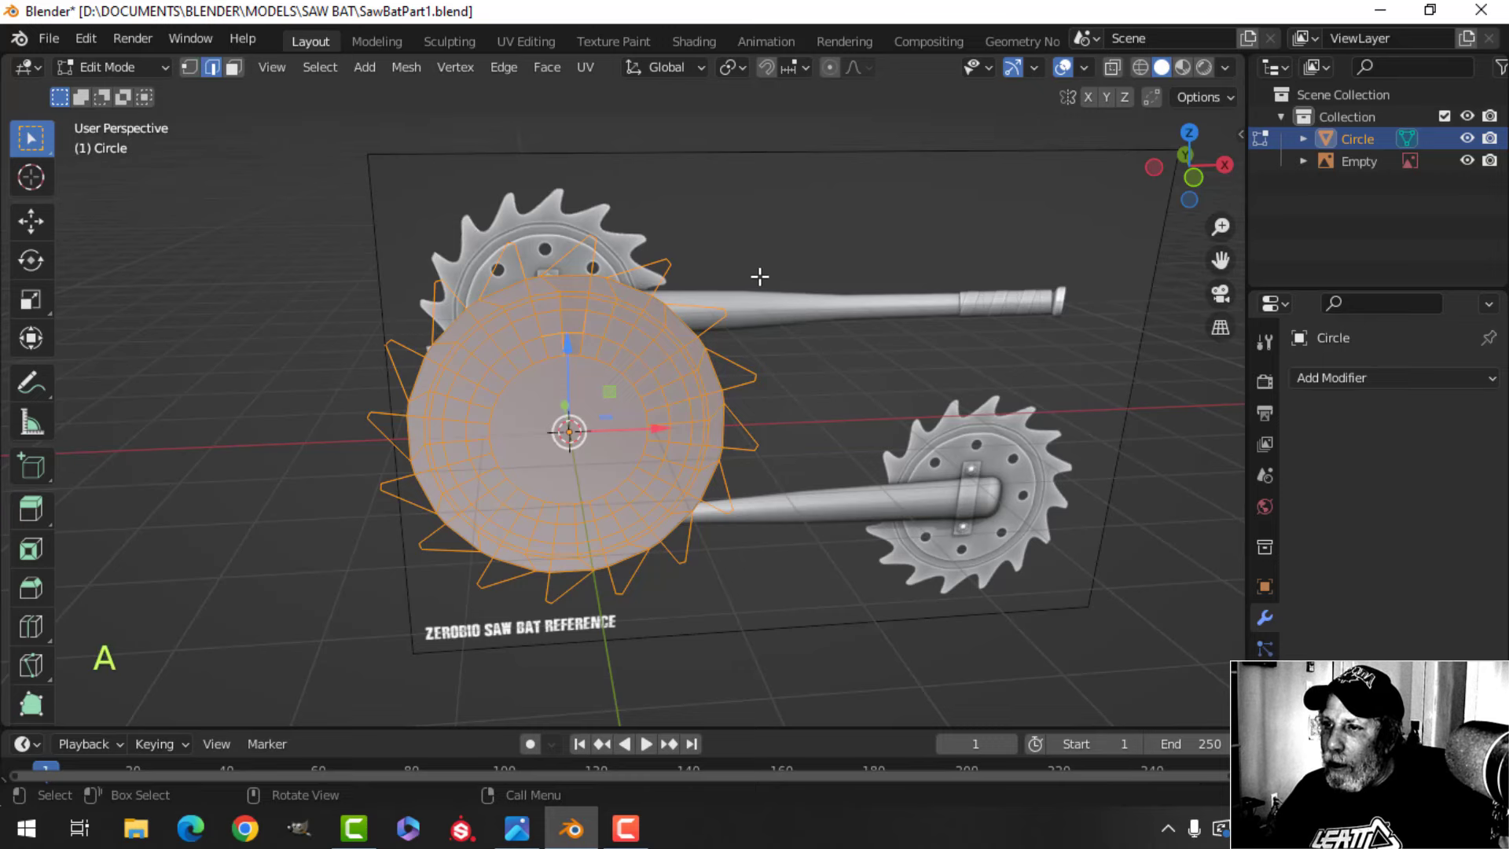
{"action": "key", "text": "f"}
{"action": "middle_click_drag", "start_coordinate": [712, 284], "coordinate": [760, 304]}
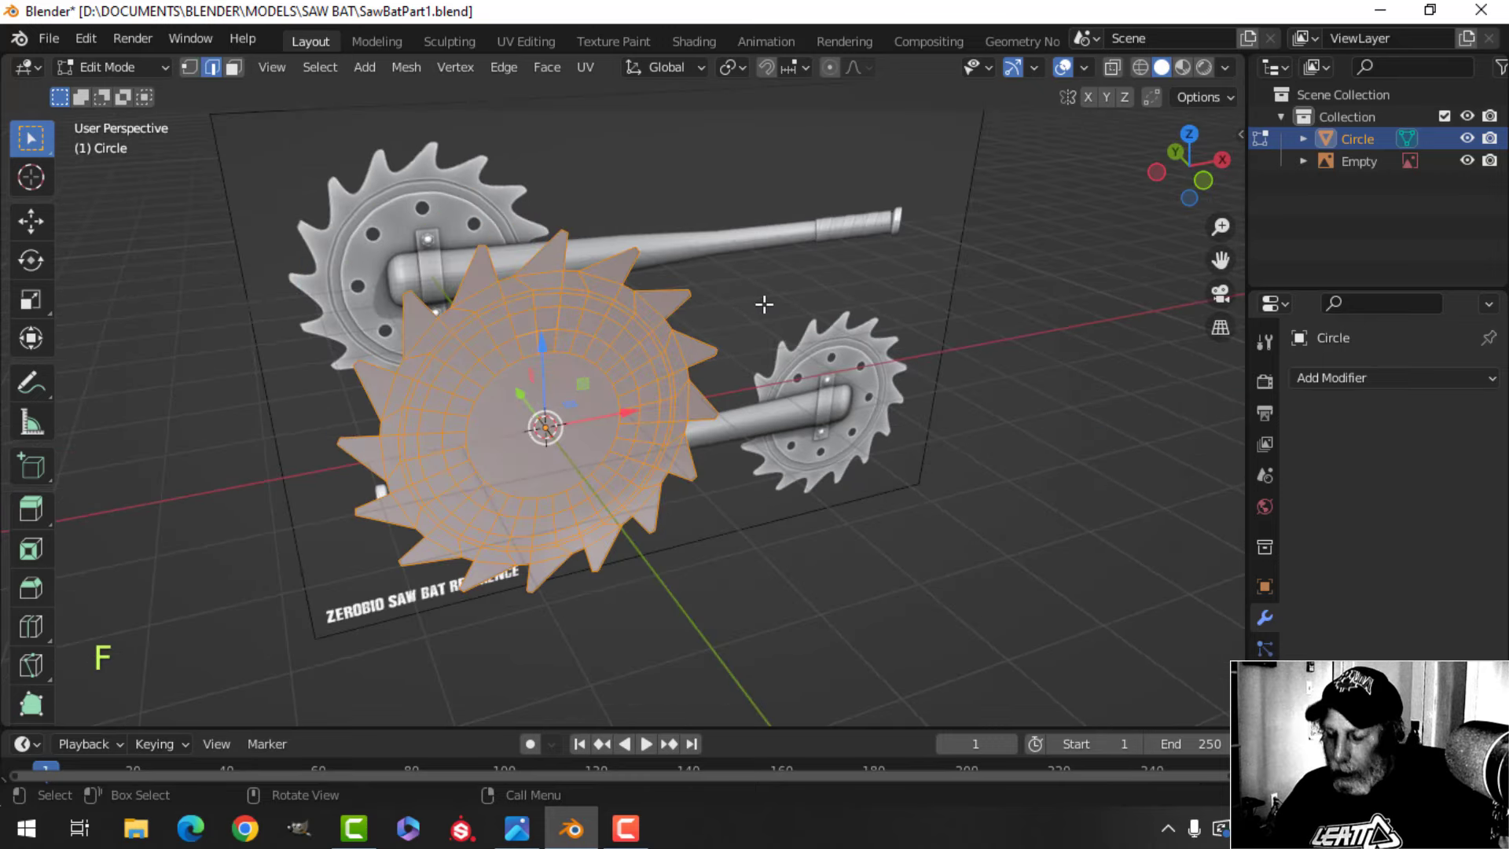
Merge the blade's vertices by distance, recalculate its normals outside, and clear the selection
{"action": "key", "text": "m"}
{"action": "left_click", "coordinate": [767, 303]}
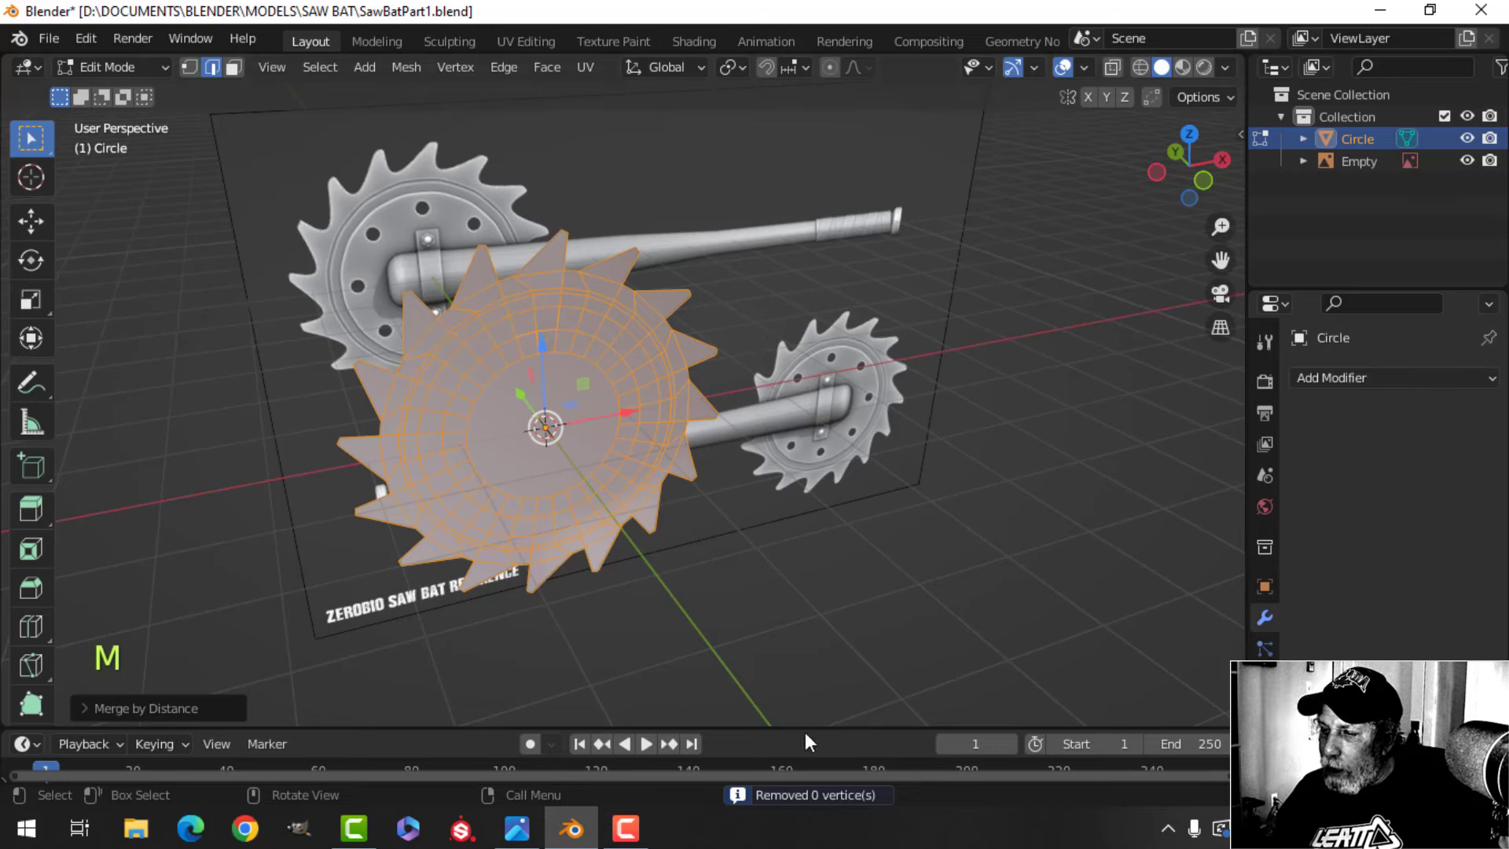
{"action": "scroll", "coordinate": [593, 278], "scroll_direction": "up", "scroll_amount": 2}
{"action": "key", "text": "alt+n"}
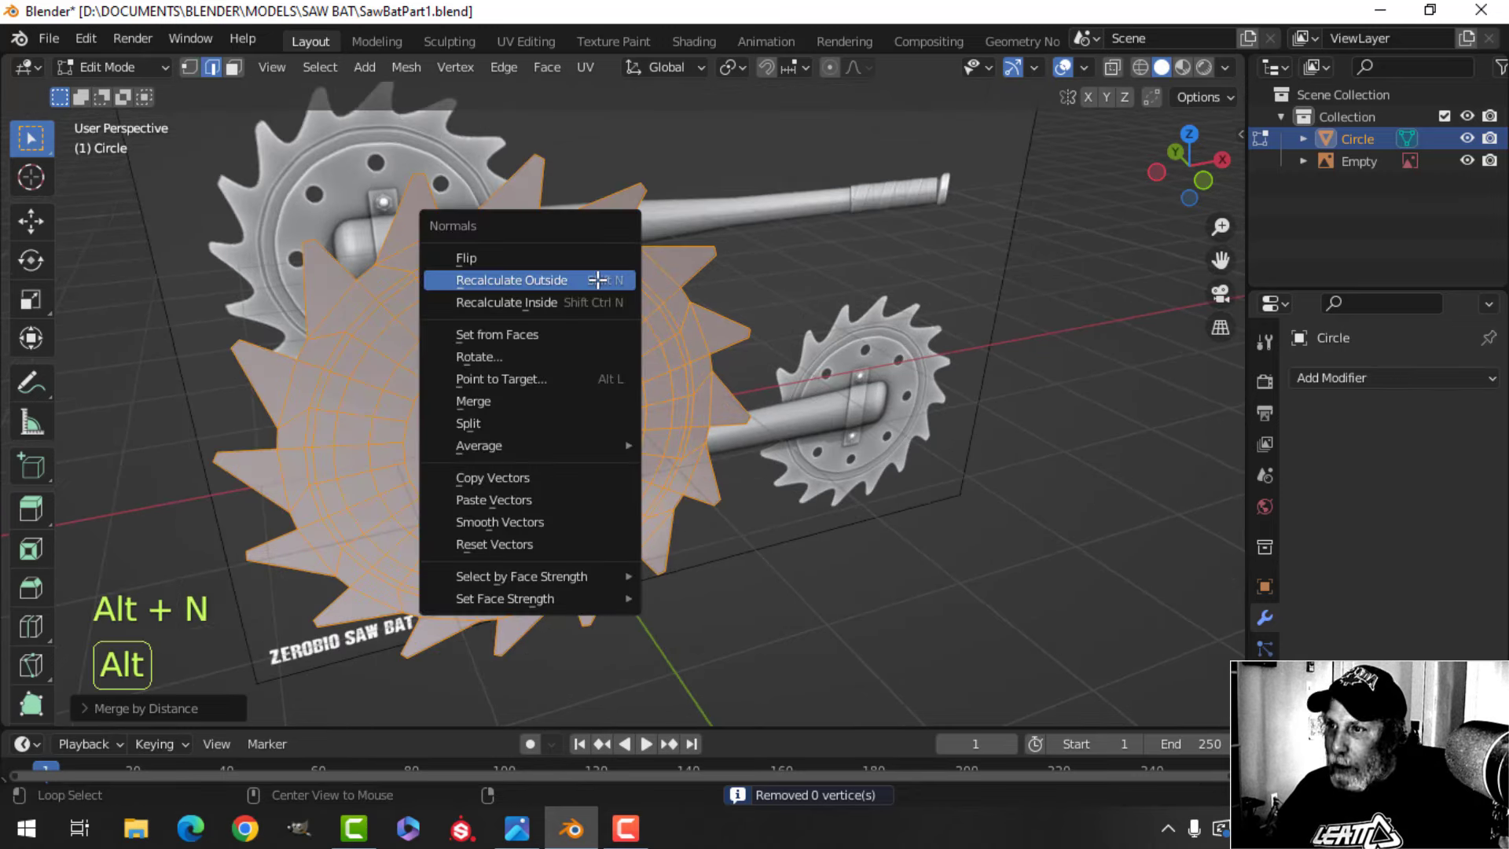
{"action": "left_click", "coordinate": [597, 279]}
{"action": "middle_click_drag", "start_coordinate": [597, 279], "coordinate": [565, 269]}
{"action": "key", "text": "alt+a"}
{"action": "scroll", "coordinate": [620, 246], "scroll_direction": "up", "scroll_amount": 2}
{"action": "scroll", "coordinate": [592, 236], "scroll_direction": "down", "scroll_amount": 2}
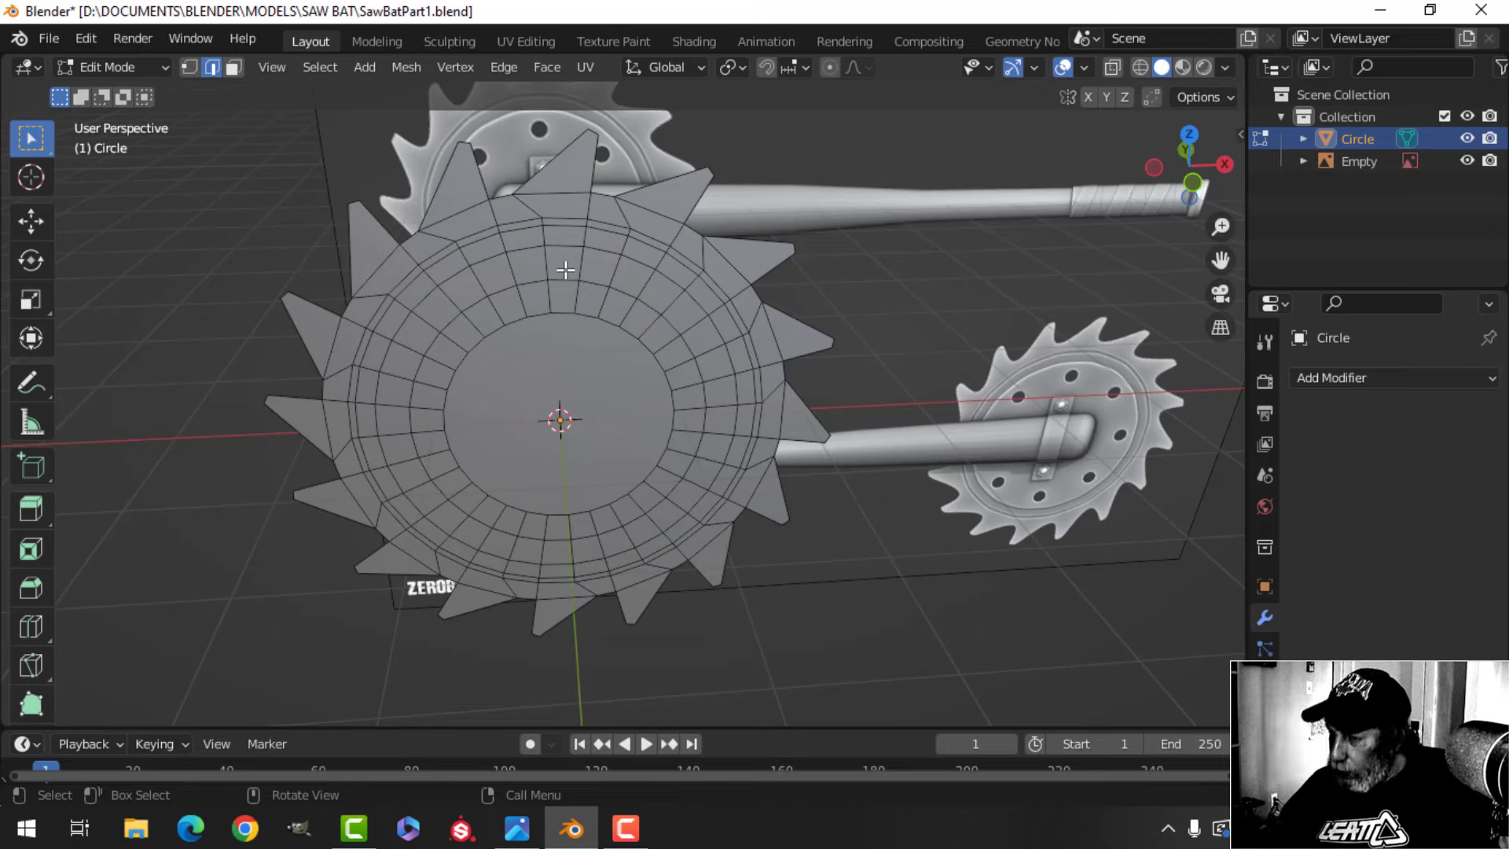
In front view, locate the top bolt hole in wireframe and circle-select its four surrounding faces in solid shading
{"action": "key", "text": "KP_1"}
{"action": "key", "text": "z"}
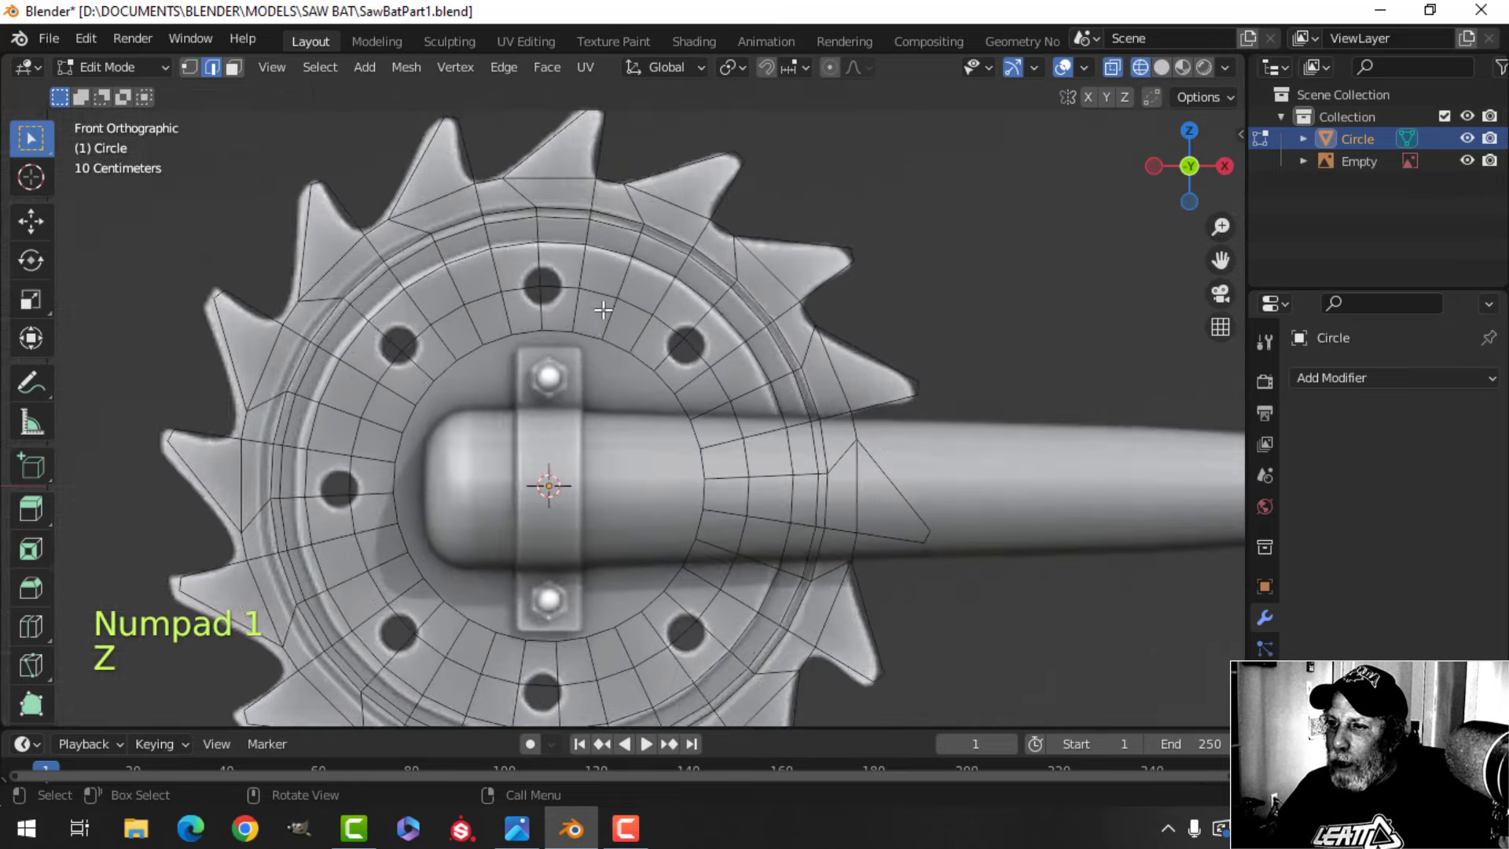
{"action": "scroll", "coordinate": [603, 303], "scroll_direction": "up", "scroll_amount": 2}
{"action": "middle_click_drag", "start_coordinate": [579, 245], "coordinate": [606, 303], "text": "shift"}
{"action": "scroll", "coordinate": [585, 308], "scroll_direction": "up", "scroll_amount": 1}
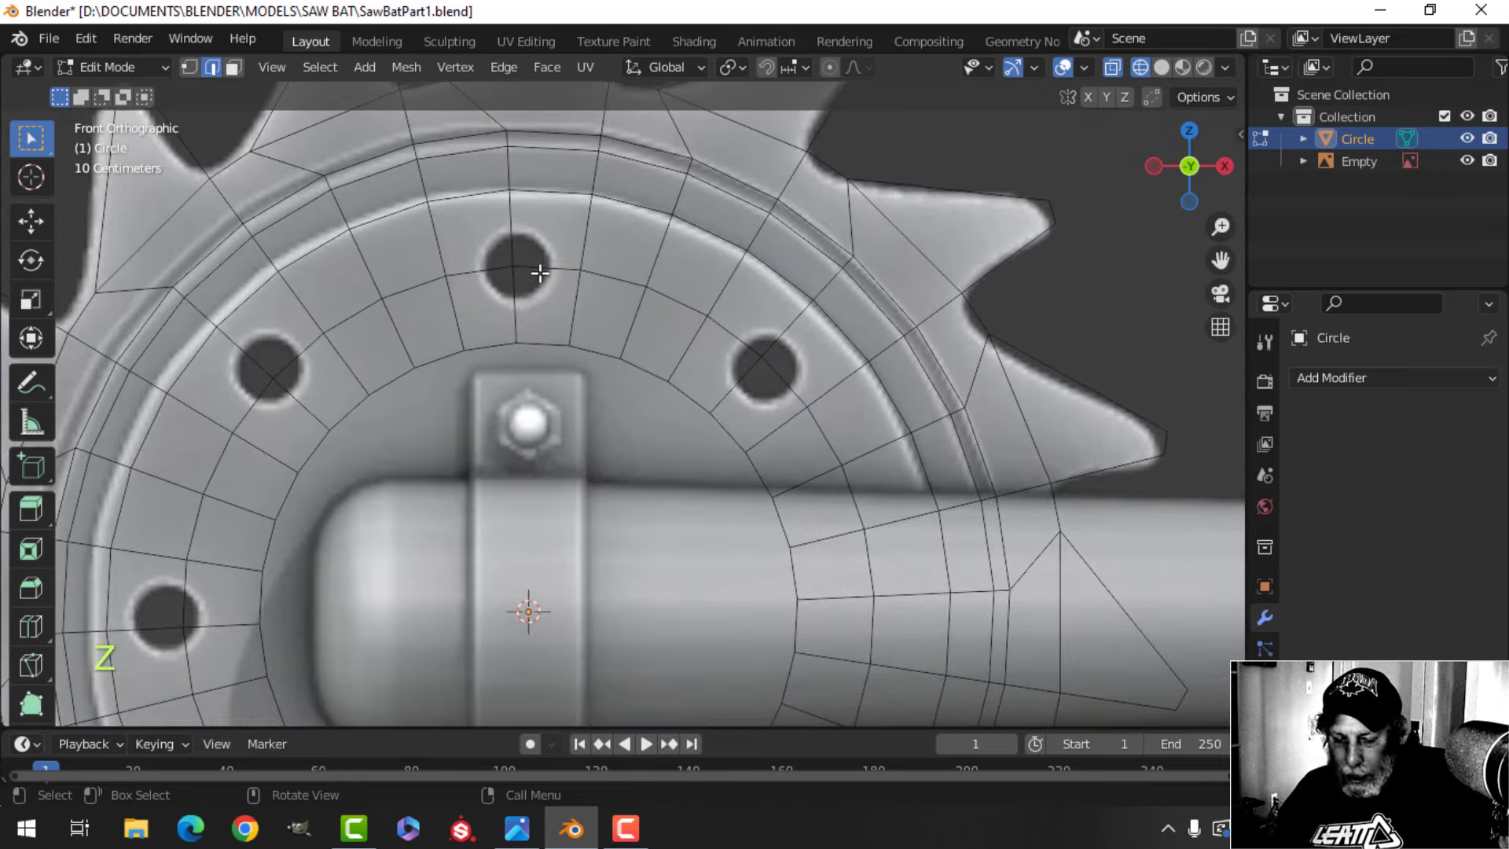
{"action": "key", "text": "3"}
{"action": "key", "text": "c"}
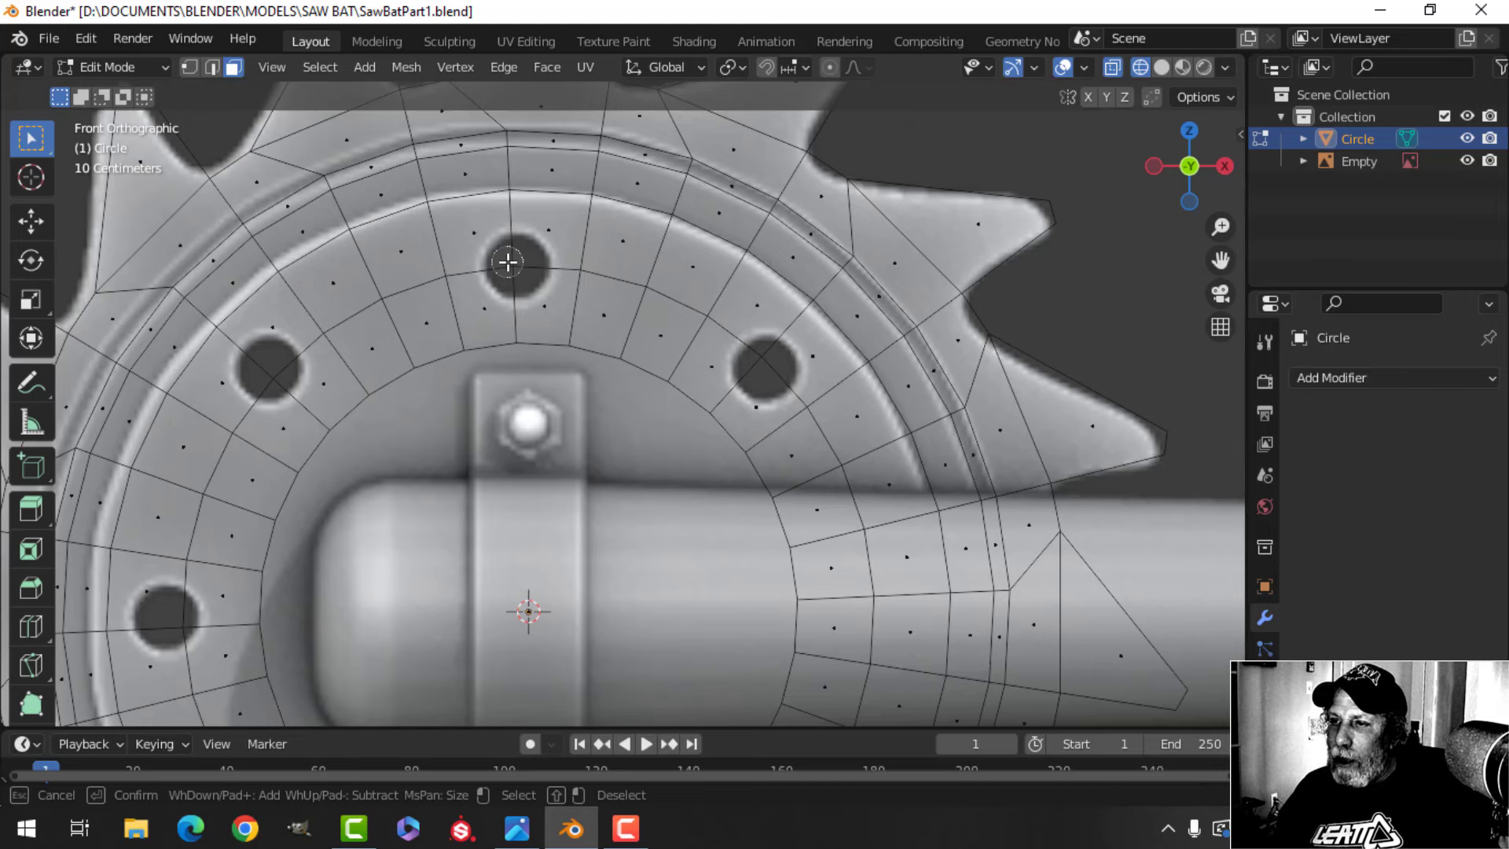
{"action": "key", "text": "z"}
{"action": "left_click", "coordinate": [628, 254]}
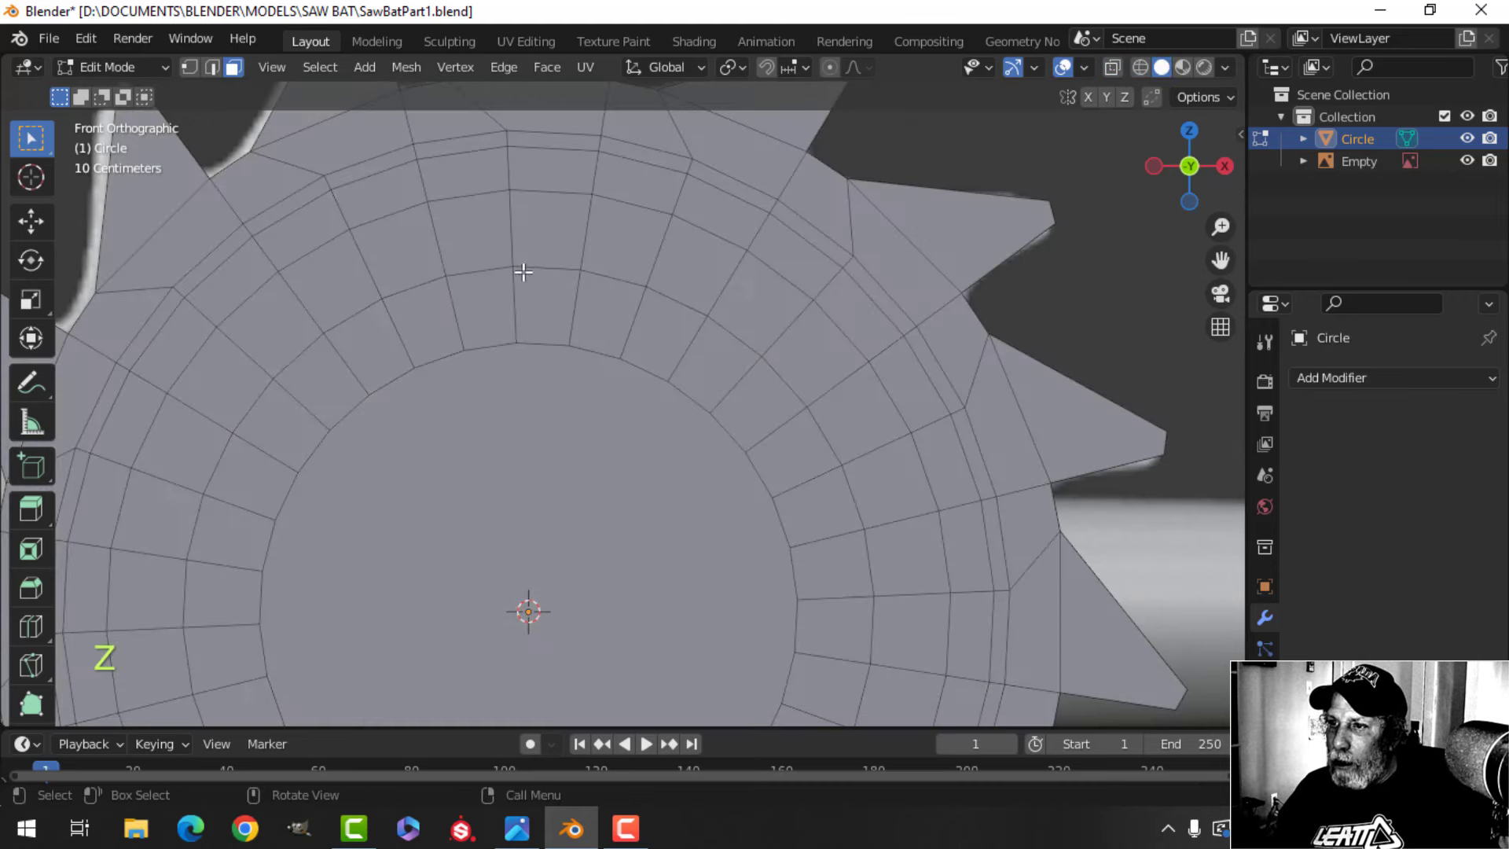
{"action": "key", "text": "c"}
{"action": "left_click", "coordinate": [512, 270]}
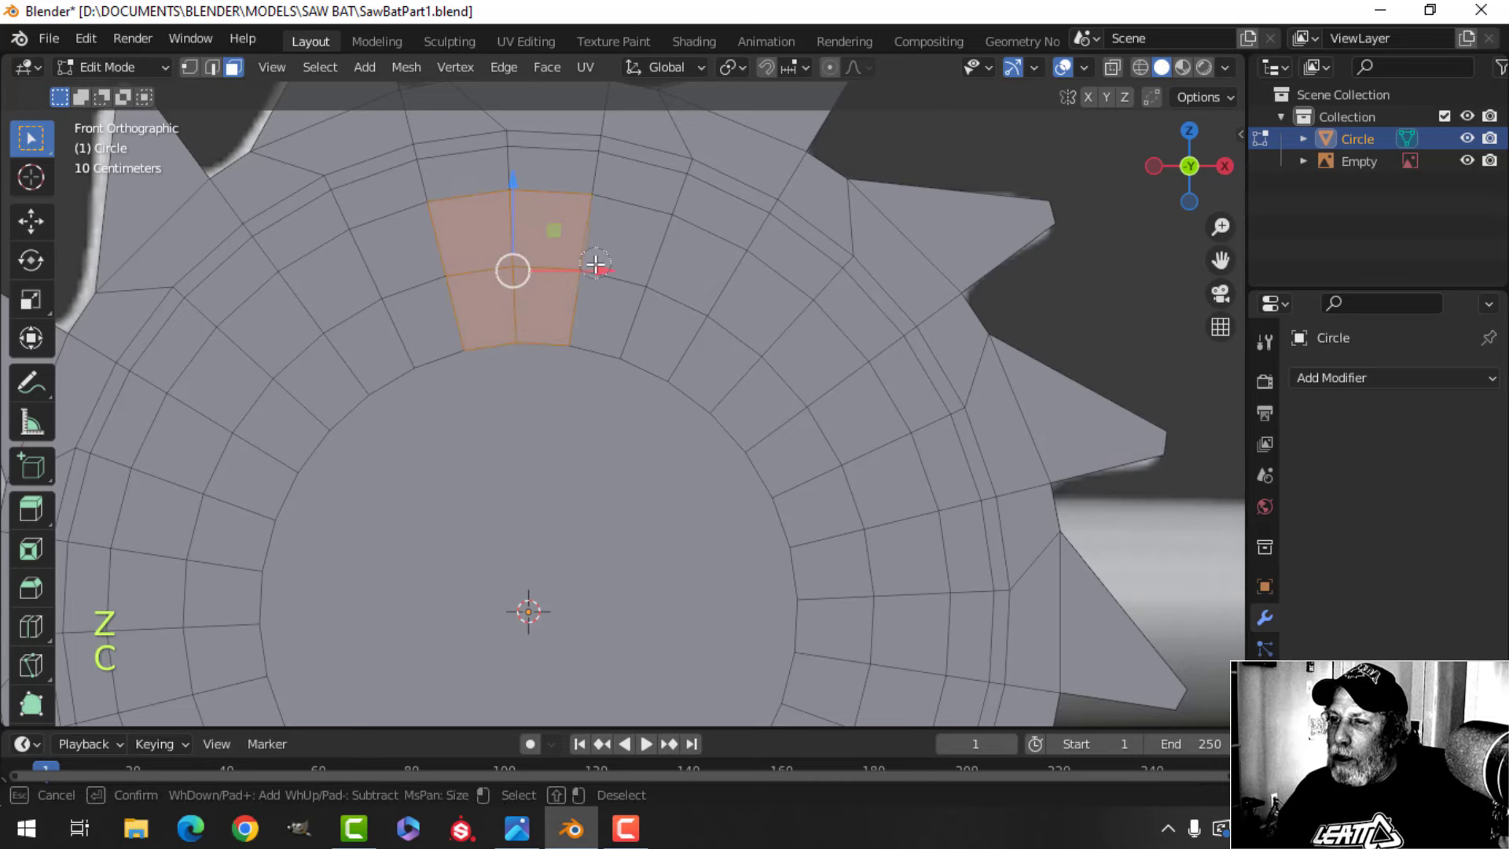
{"action": "key", "text": "Escape"}
Add the four-face groups at the other seven bolt hole positions around the ring to the selection with circle select
{"action": "scroll", "coordinate": [630, 441], "scroll_direction": "down", "scroll_amount": 3}
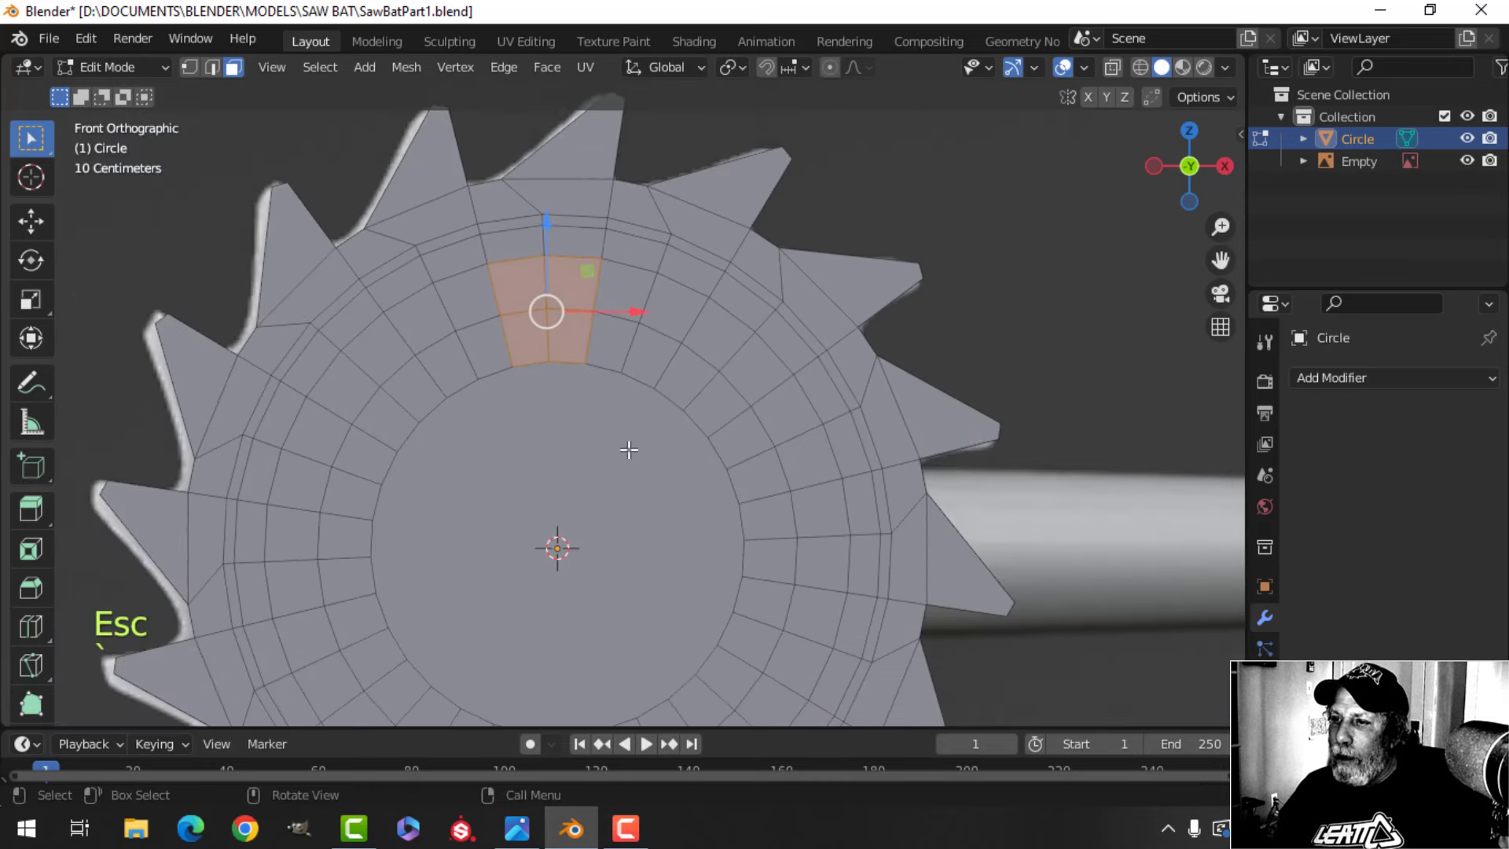
{"action": "middle_click_drag", "start_coordinate": [630, 442], "coordinate": [589, 352], "text": "shift"}
{"action": "scroll", "coordinate": [608, 385], "scroll_direction": "down", "scroll_amount": 2}
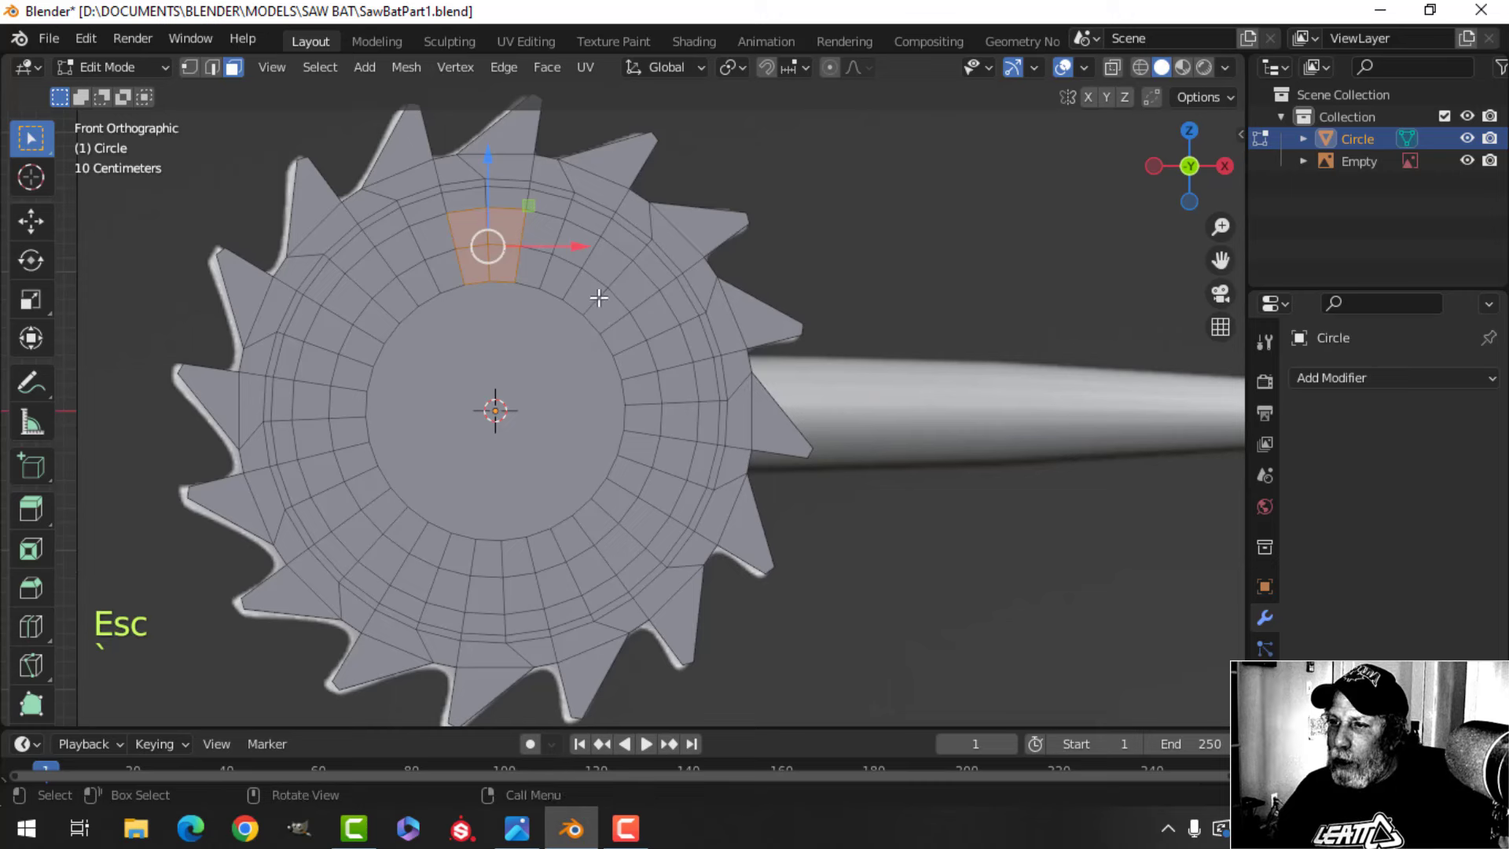
{"action": "key", "text": "c"}
{"action": "left_click_drag", "start_coordinate": [609, 294], "coordinate": [587, 290]}
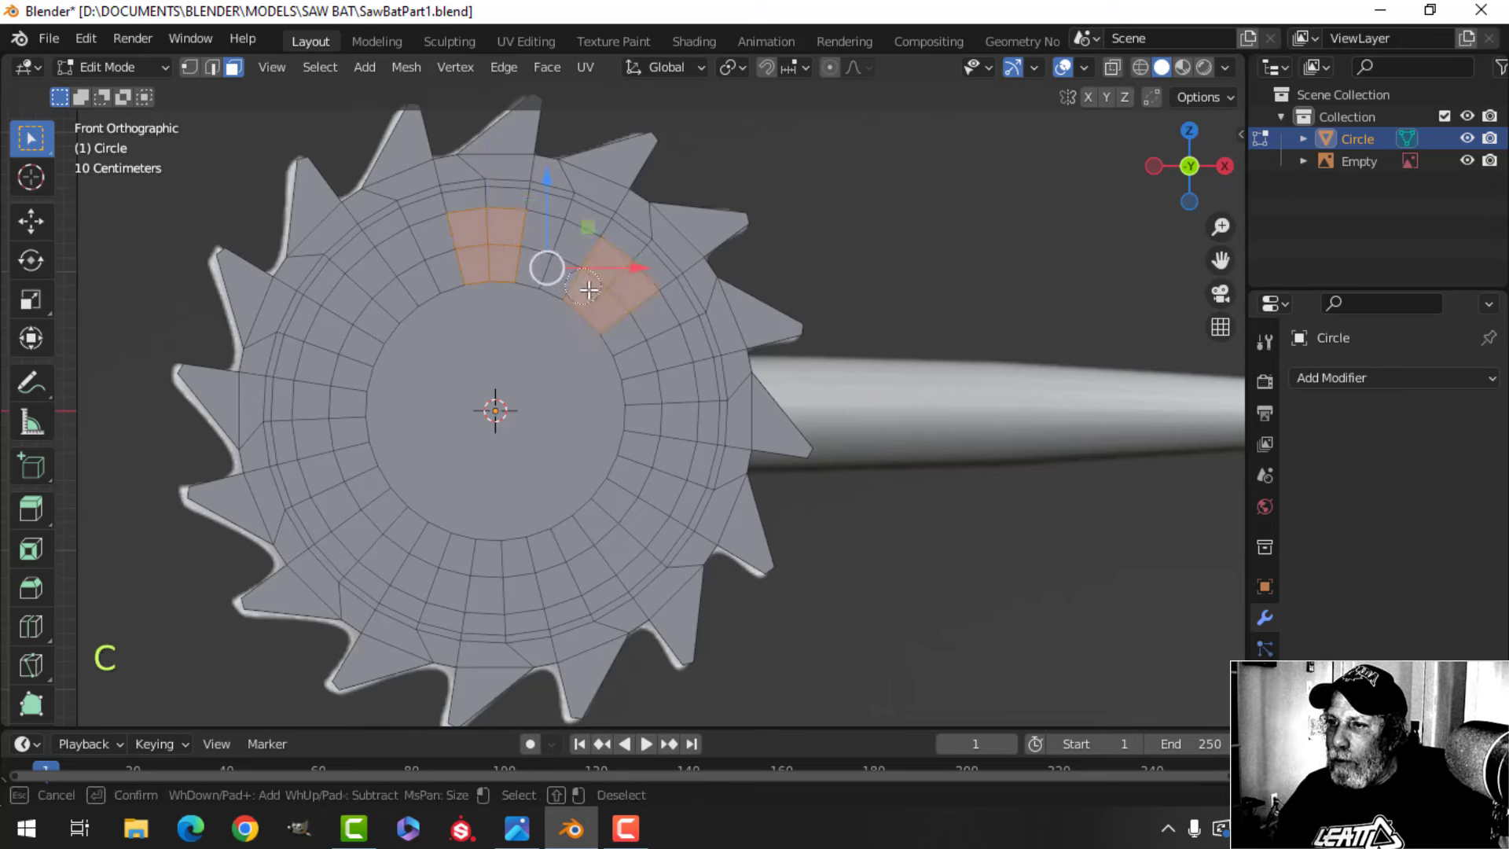
{"action": "left_click", "coordinate": [657, 409]}
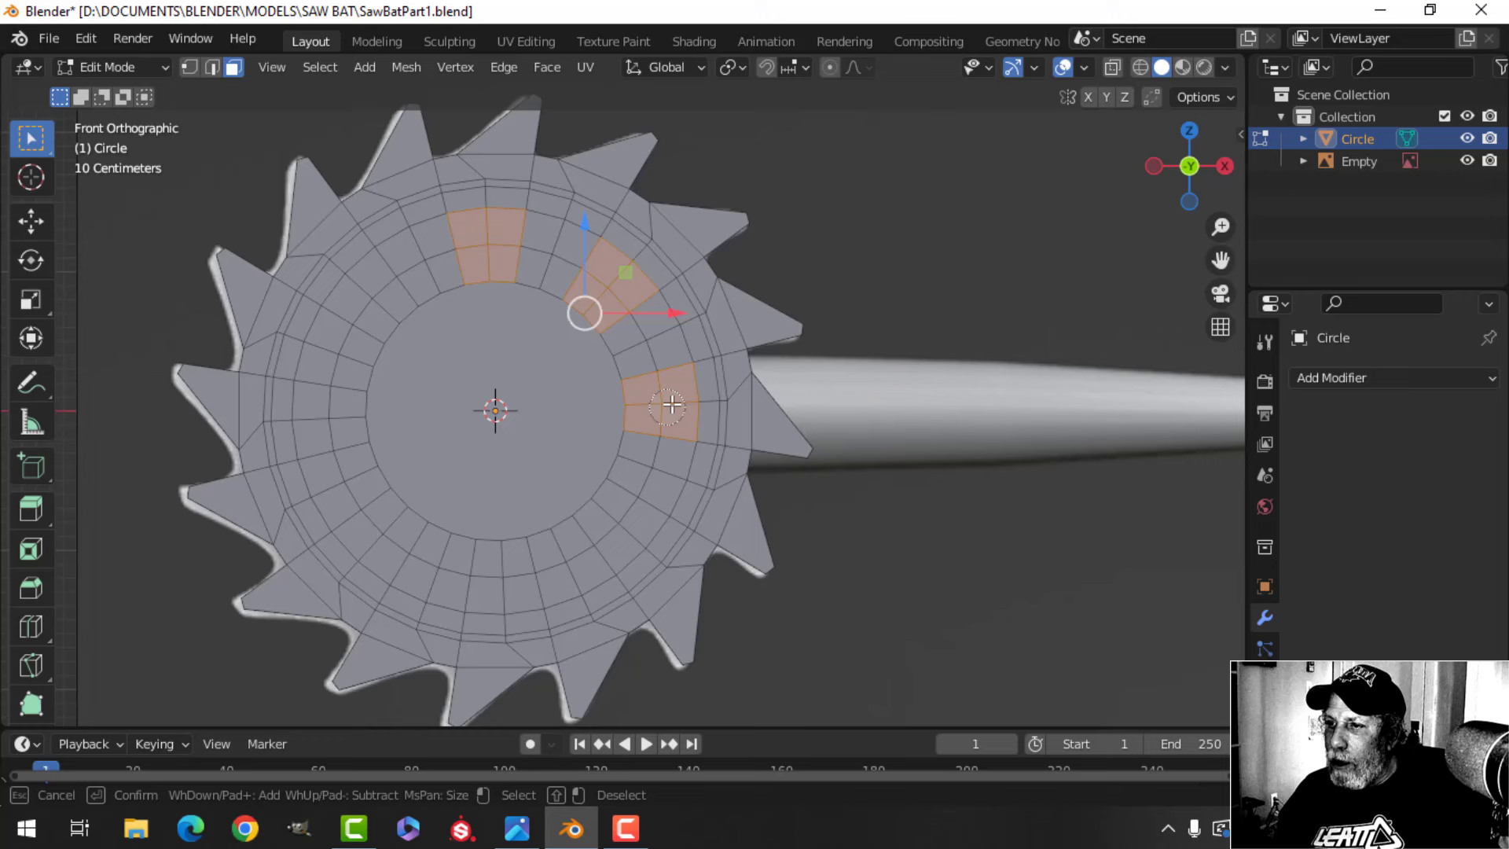
{"action": "left_click", "coordinate": [618, 531]}
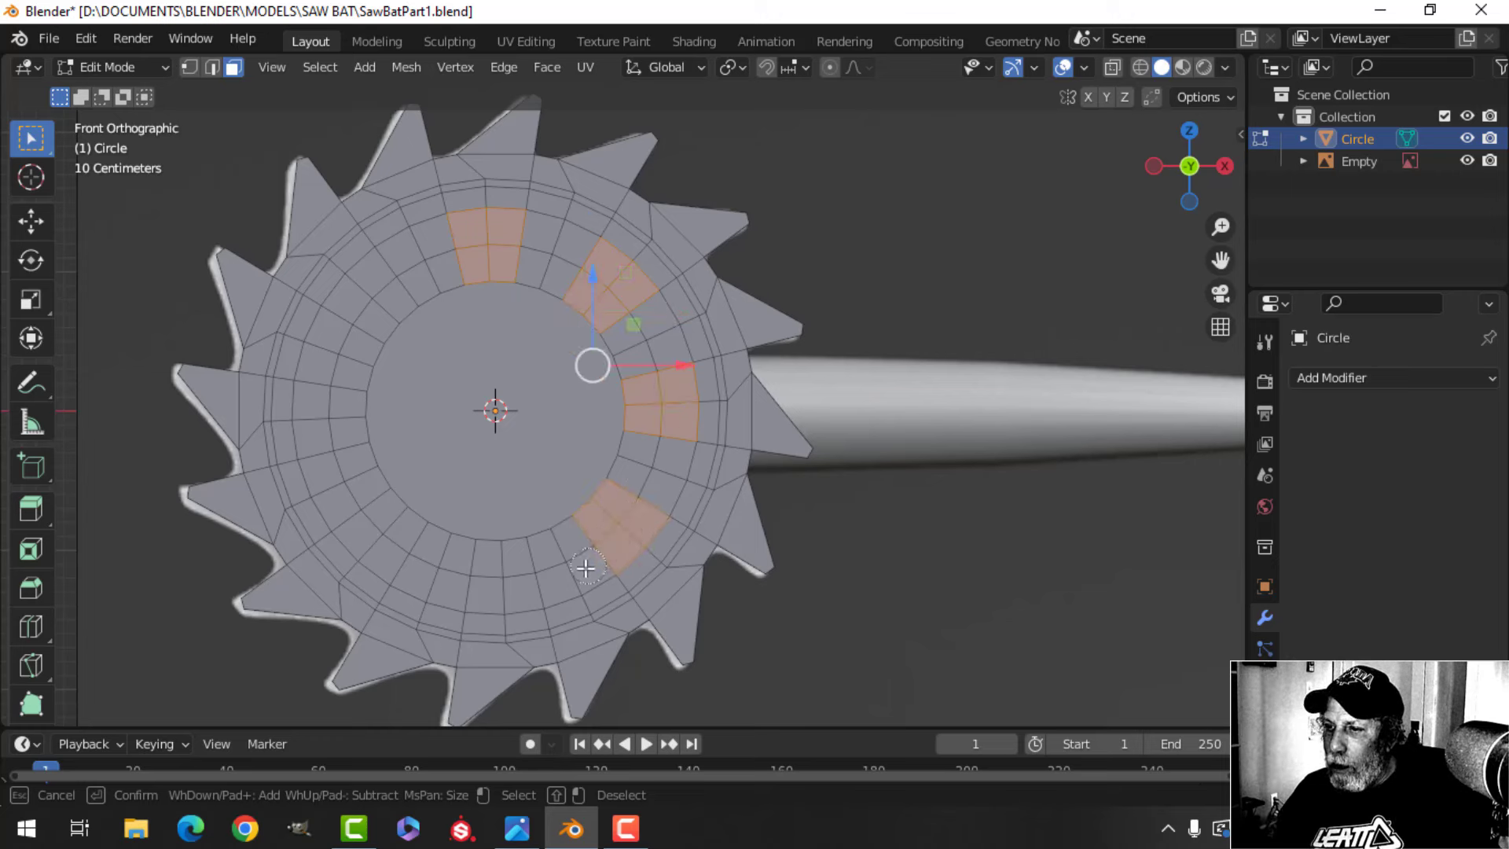
{"action": "left_click", "coordinate": [499, 578]}
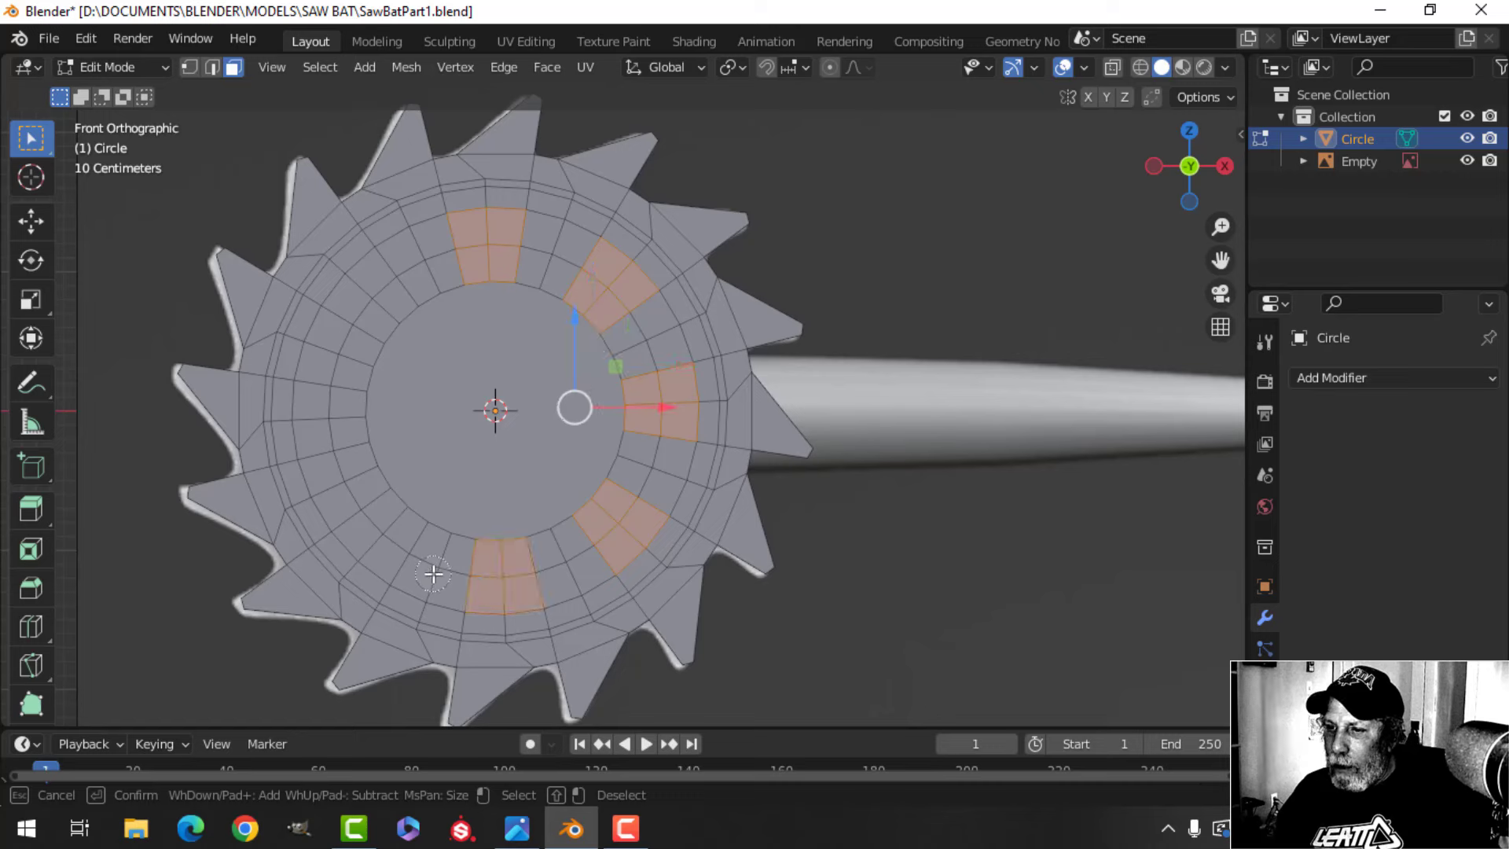
{"action": "left_click", "coordinate": [385, 544]}
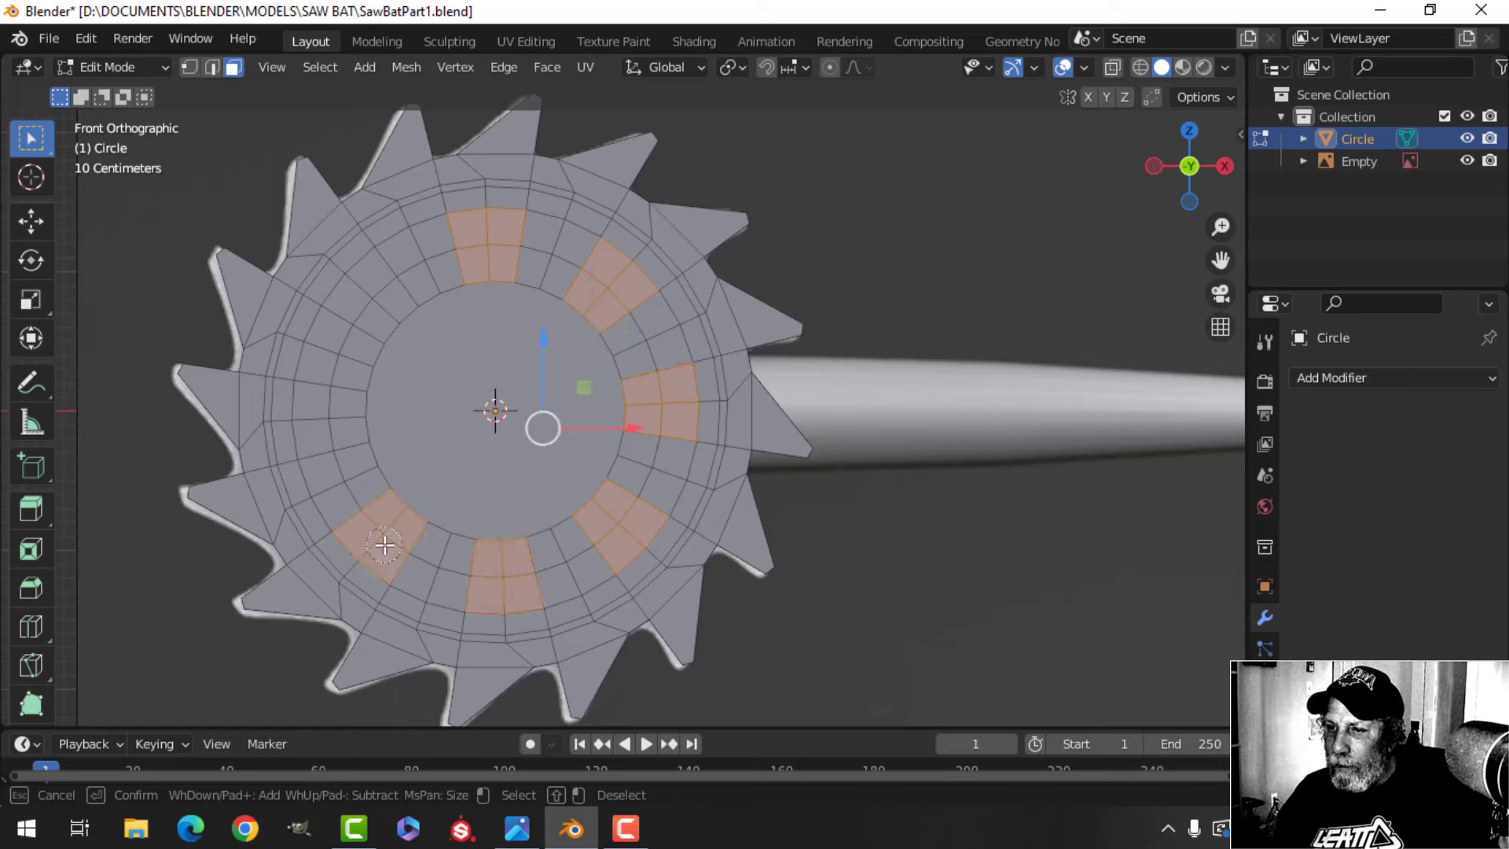
{"action": "left_click", "coordinate": [331, 422]}
{"action": "left_click", "coordinate": [370, 306]}
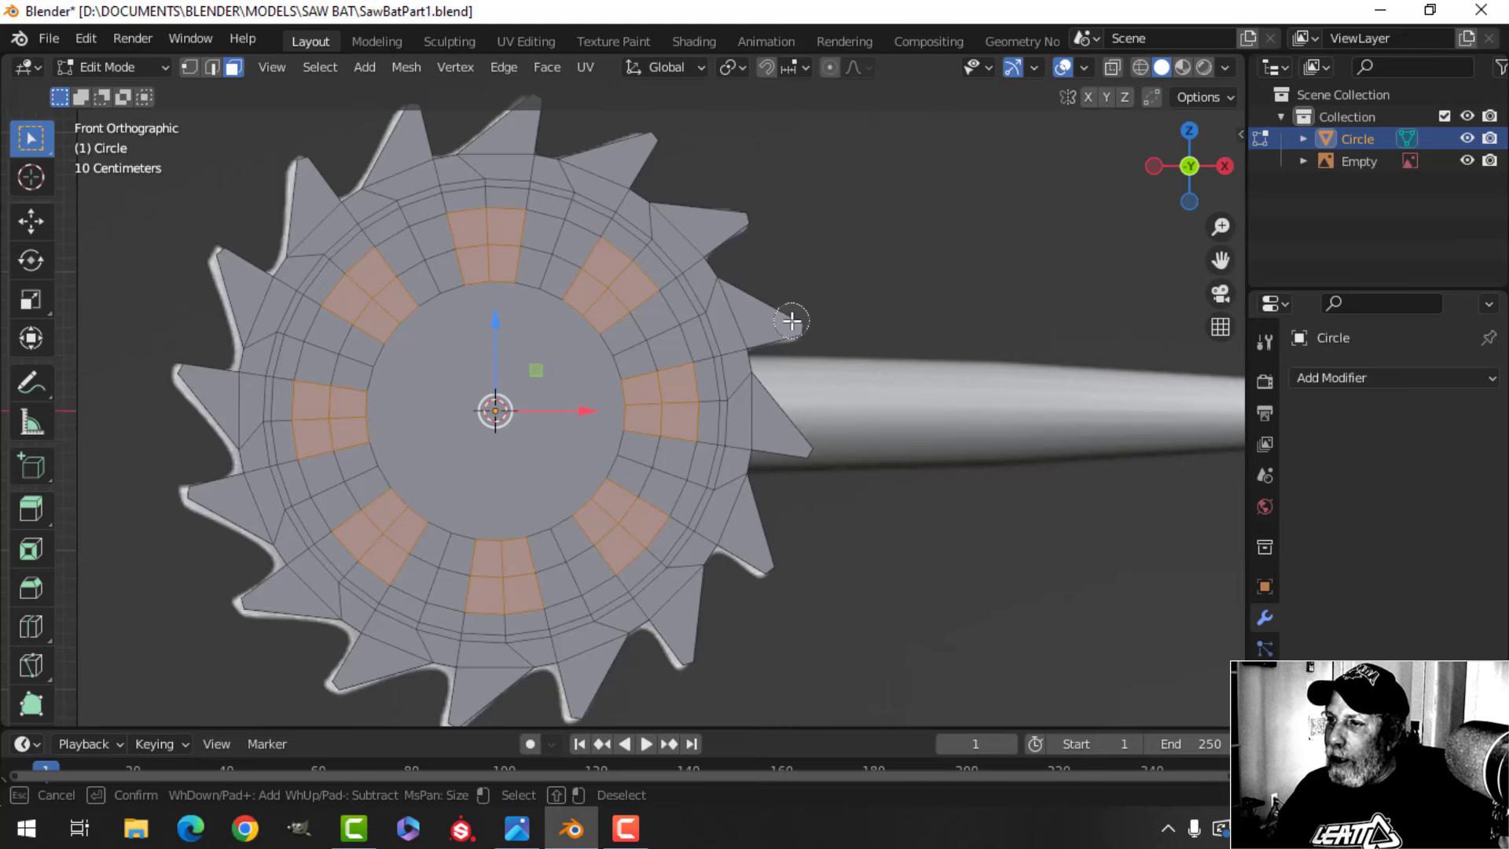
{"action": "key", "text": "Escape"}
Inset the eight selected face groups slightly and set the transform pivot point to Individual Origins
{"action": "scroll", "coordinate": [776, 317], "scroll_direction": "up", "scroll_amount": 1}
{"action": "middle_click_drag", "start_coordinate": [744, 286], "coordinate": [802, 305], "text": "shift"}
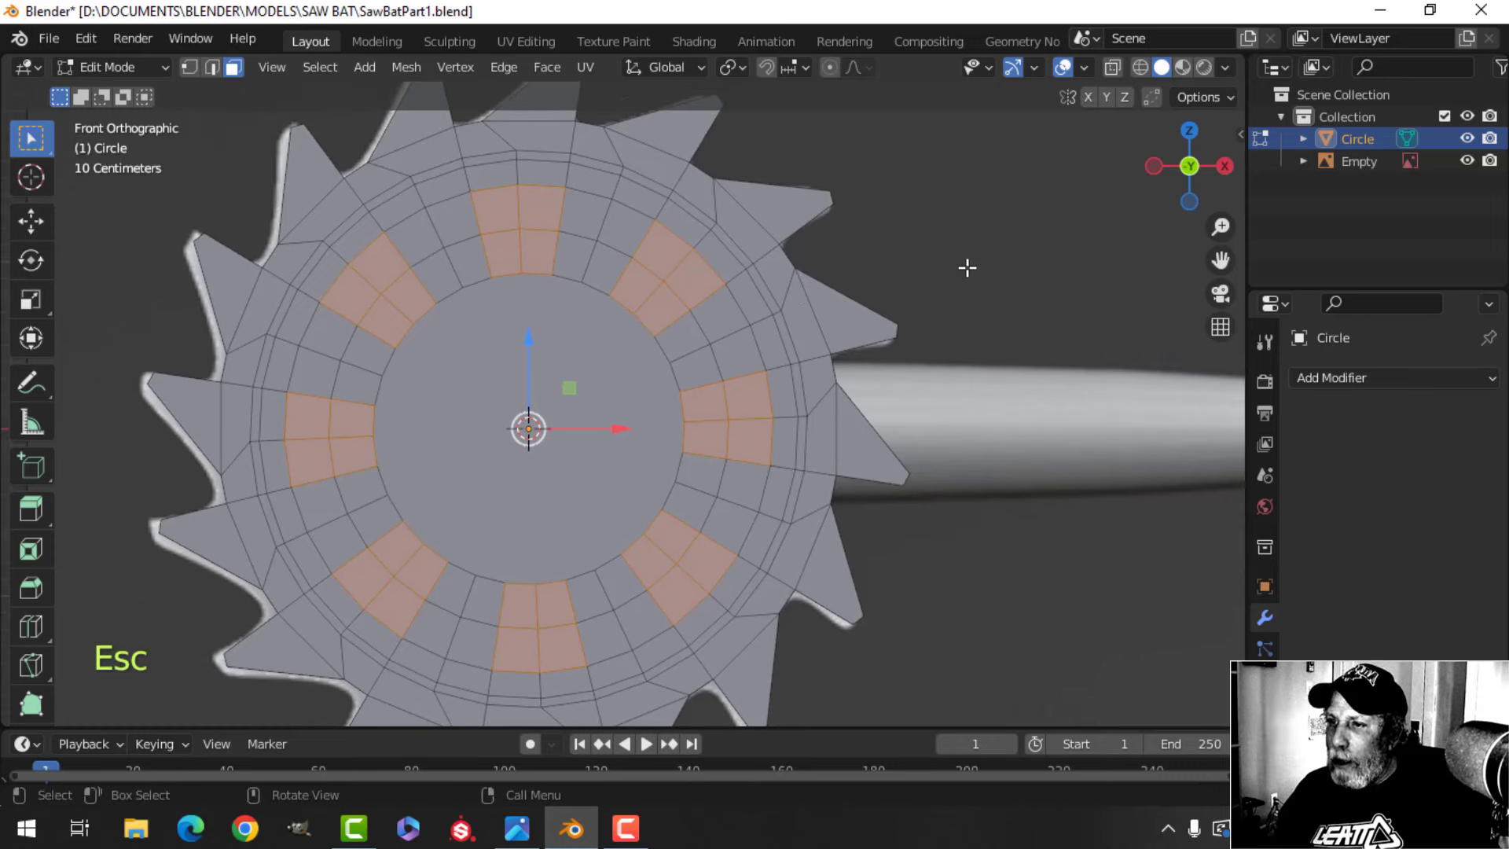
{"action": "key", "text": "i"}
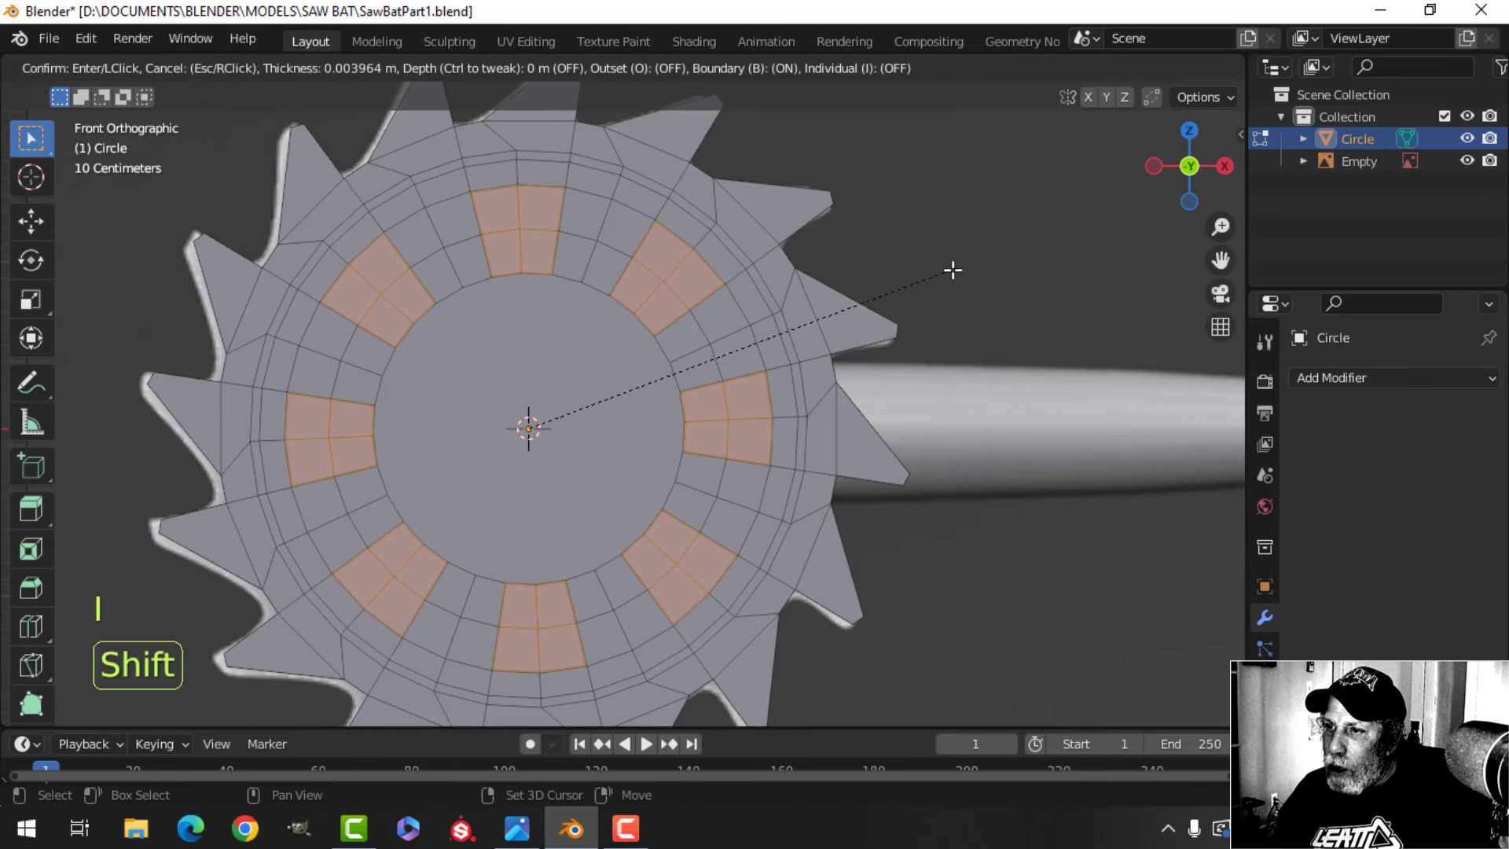
{"action": "left_click", "coordinate": [891, 280]}
{"action": "left_click", "coordinate": [726, 67]}
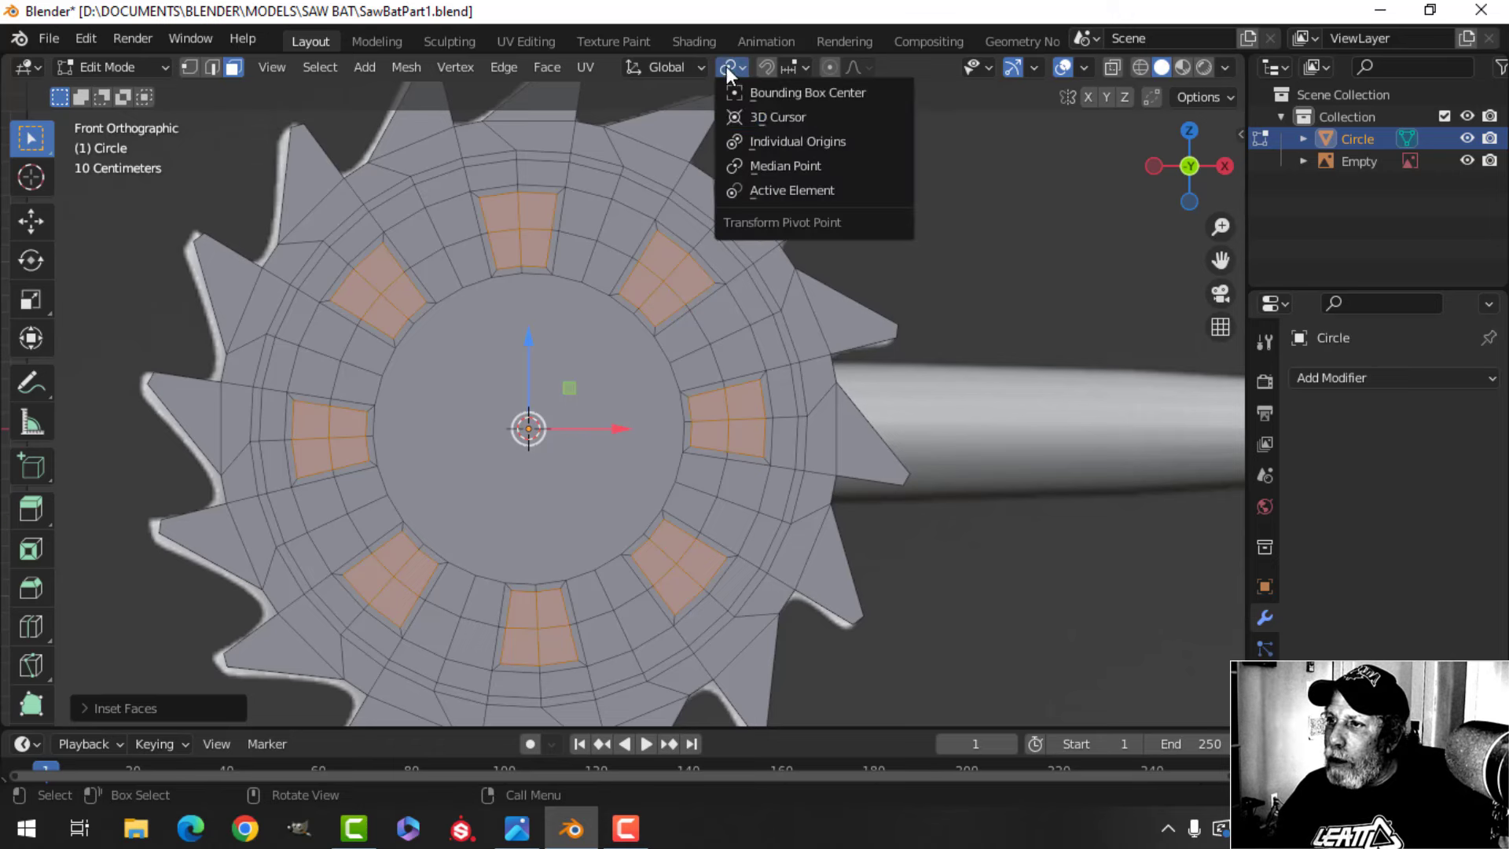
{"action": "left_click", "coordinate": [764, 141]}
Round the eight face groups with LoopTools Circle and scale each one to about 0.81 around its own origin
{"action": "right_click", "coordinate": [529, 220]}
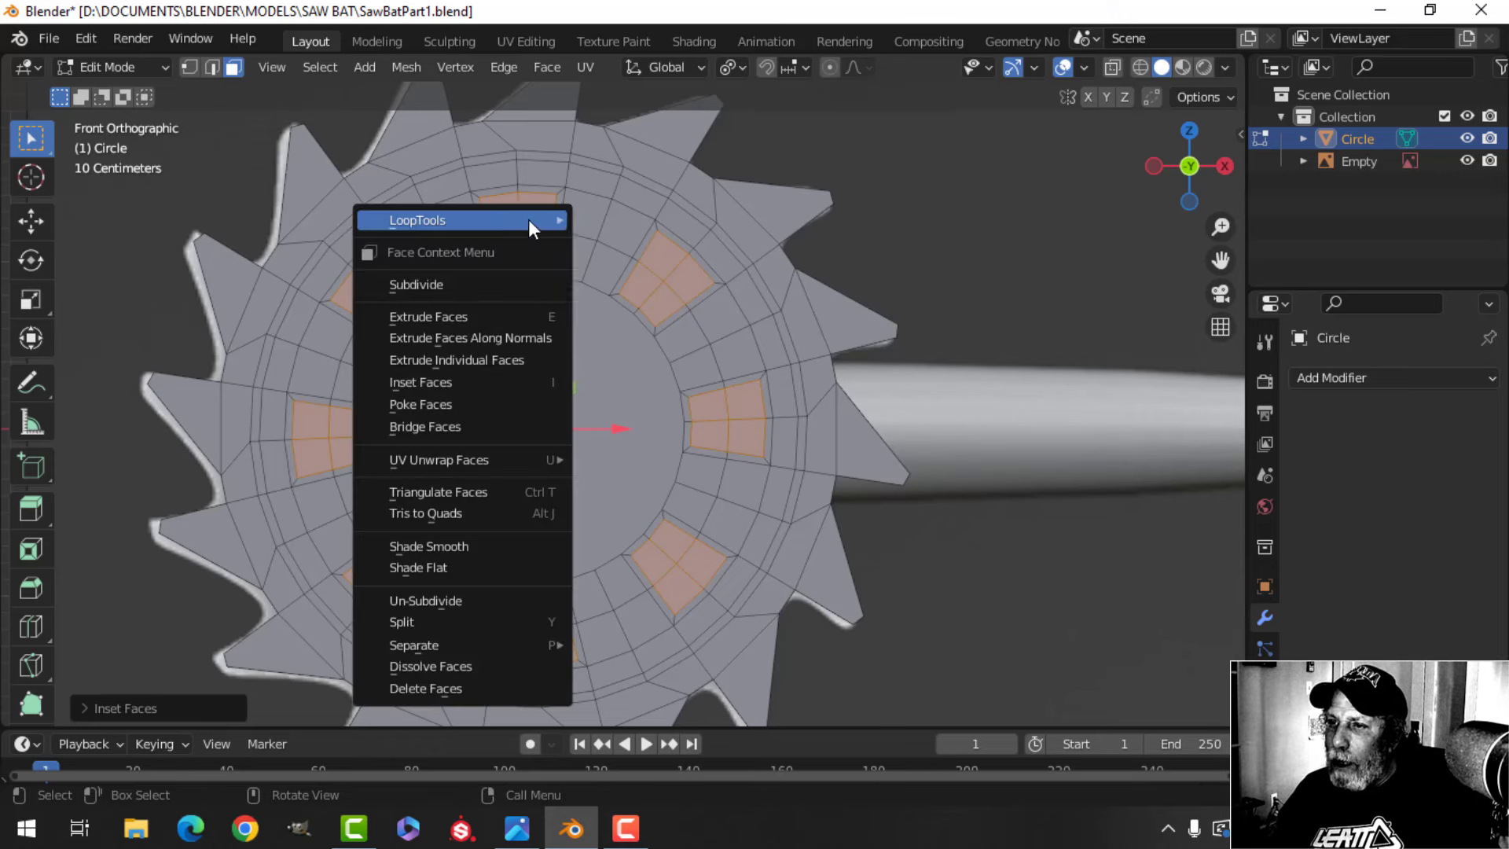
{"action": "mouse_move", "coordinate": [517, 223]}
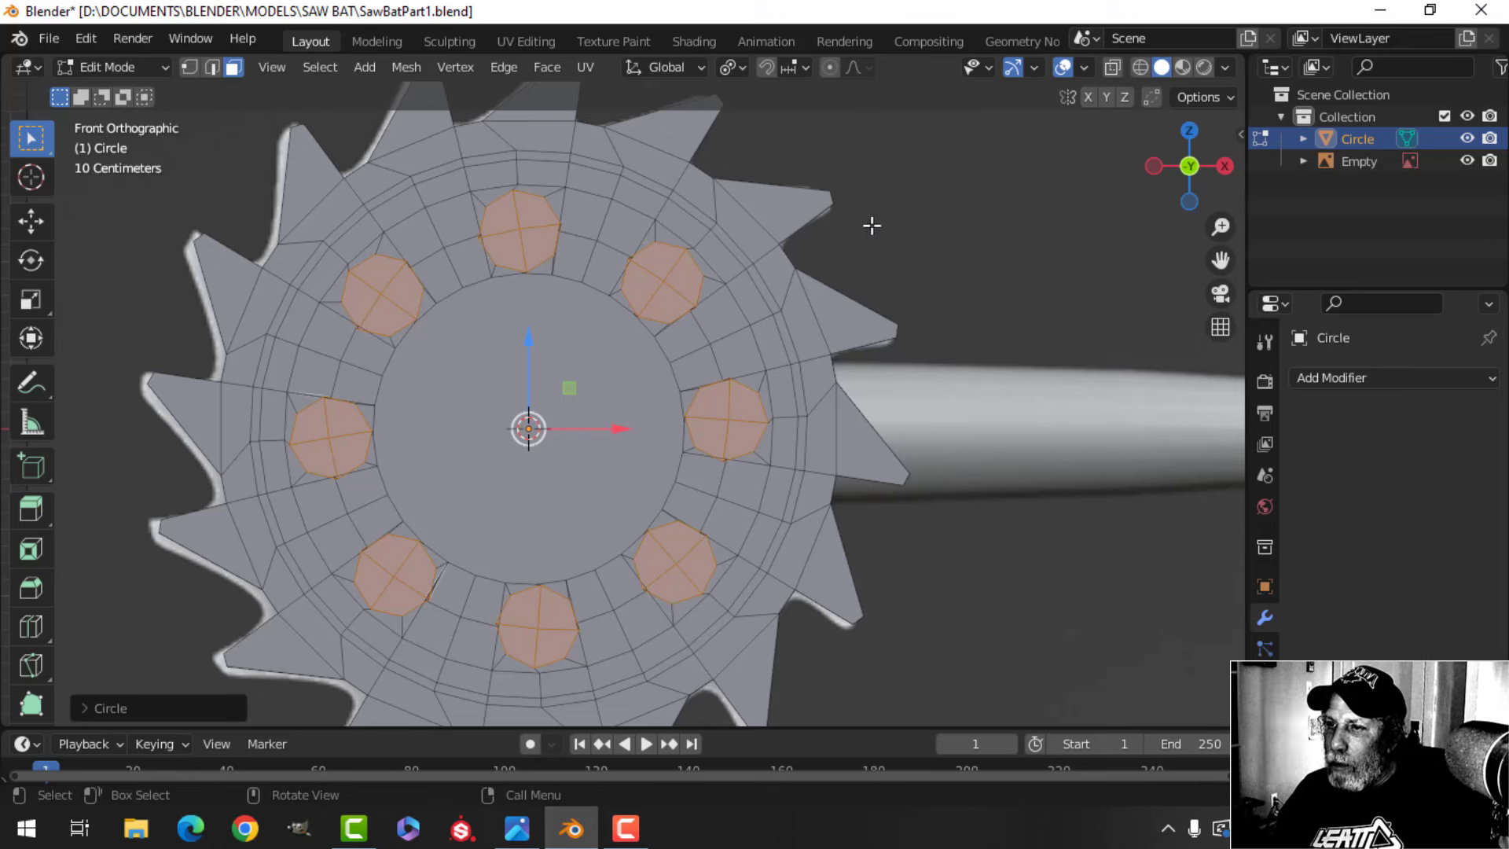
{"action": "key", "text": "s"}
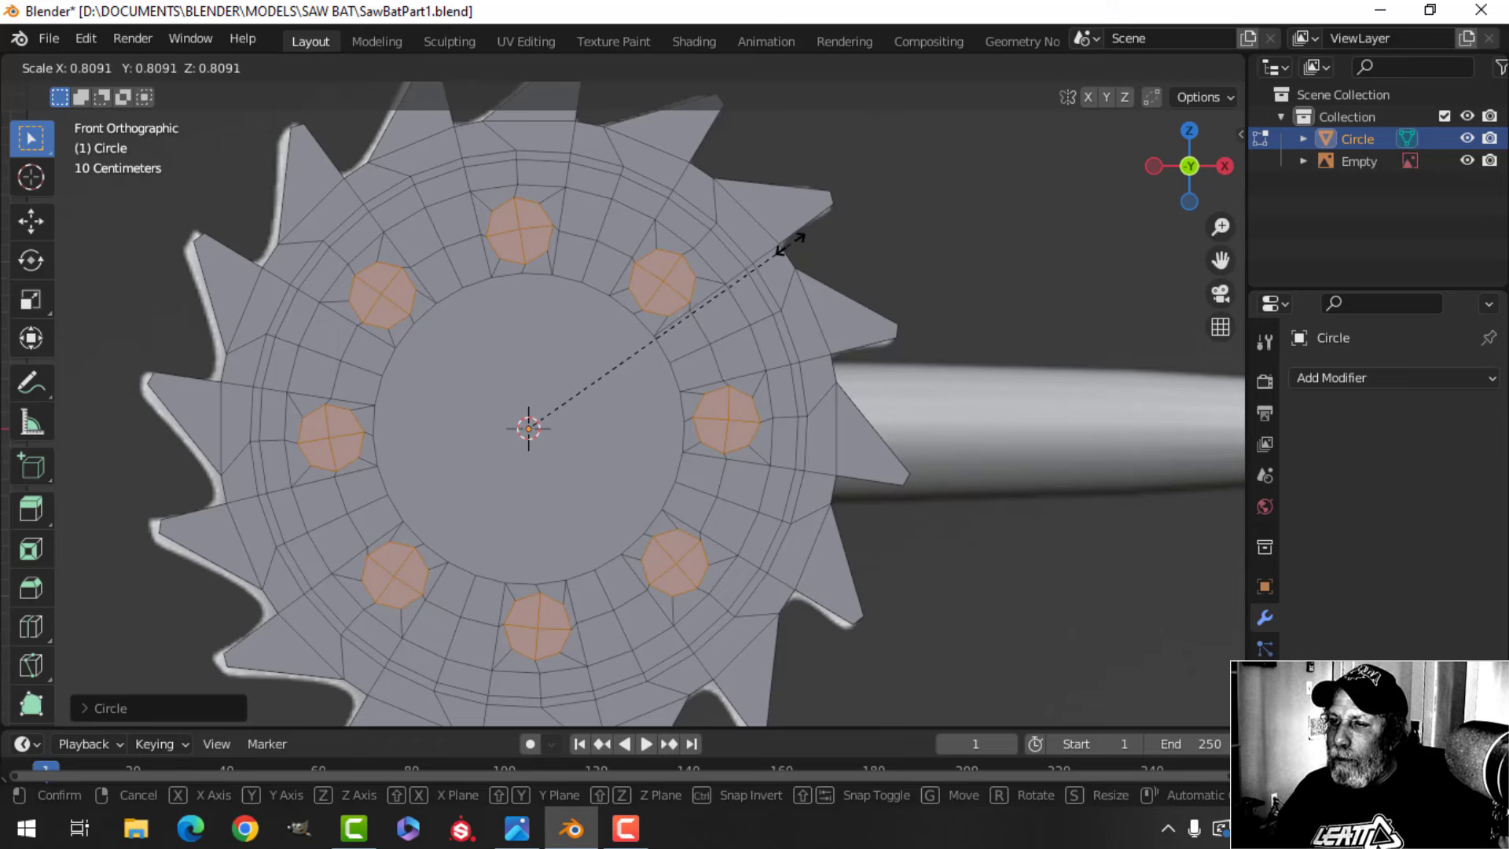
{"action": "left_click", "coordinate": [791, 244]}
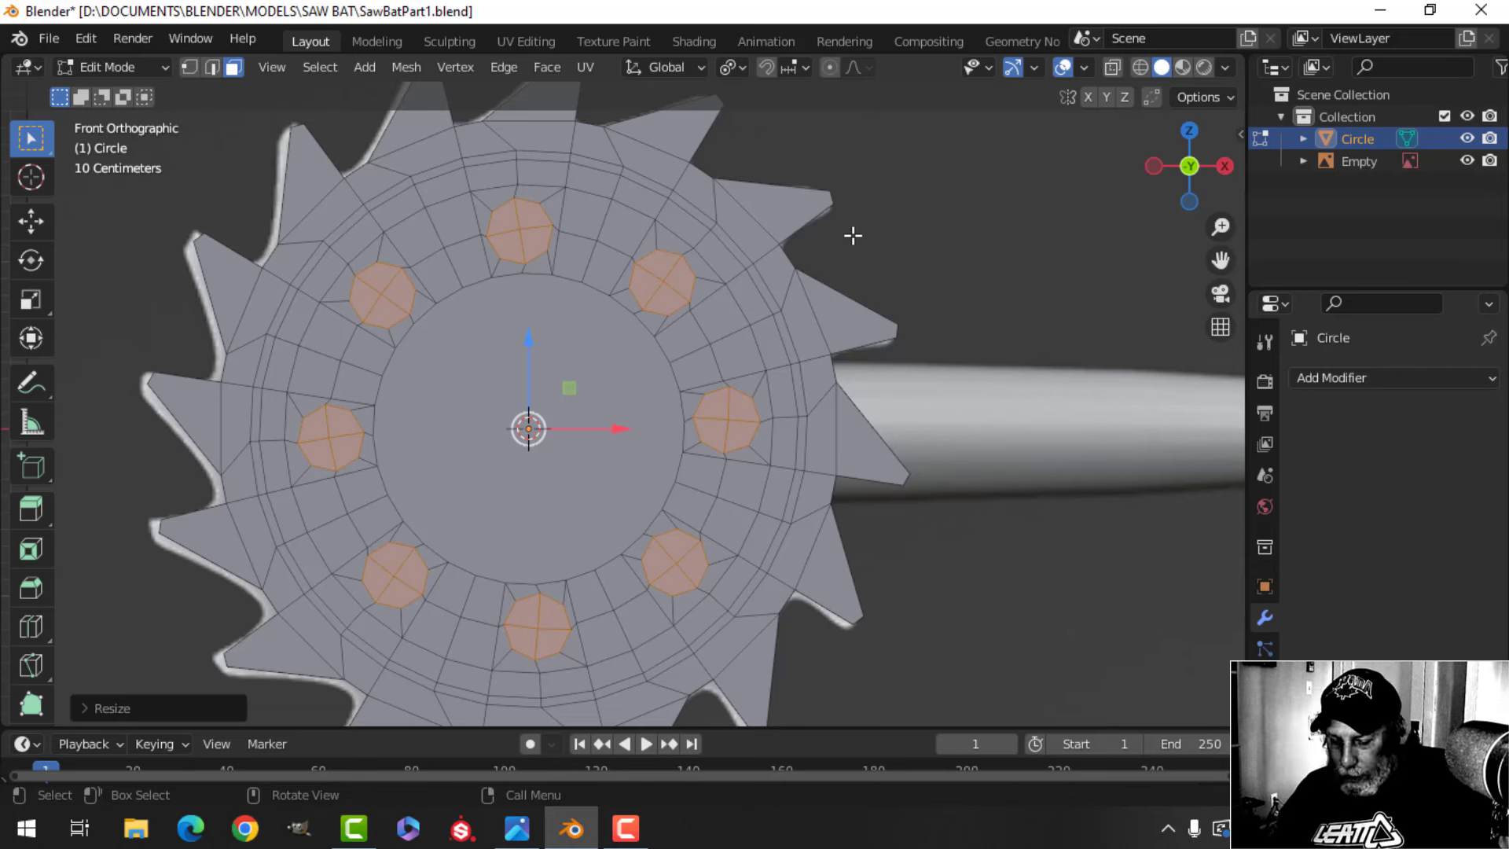
Inset the eight circular groups by about 0.018 m and delete the inner faces to open the bolt holes
{"action": "key", "text": "i"}
{"action": "key", "text": "shift"}
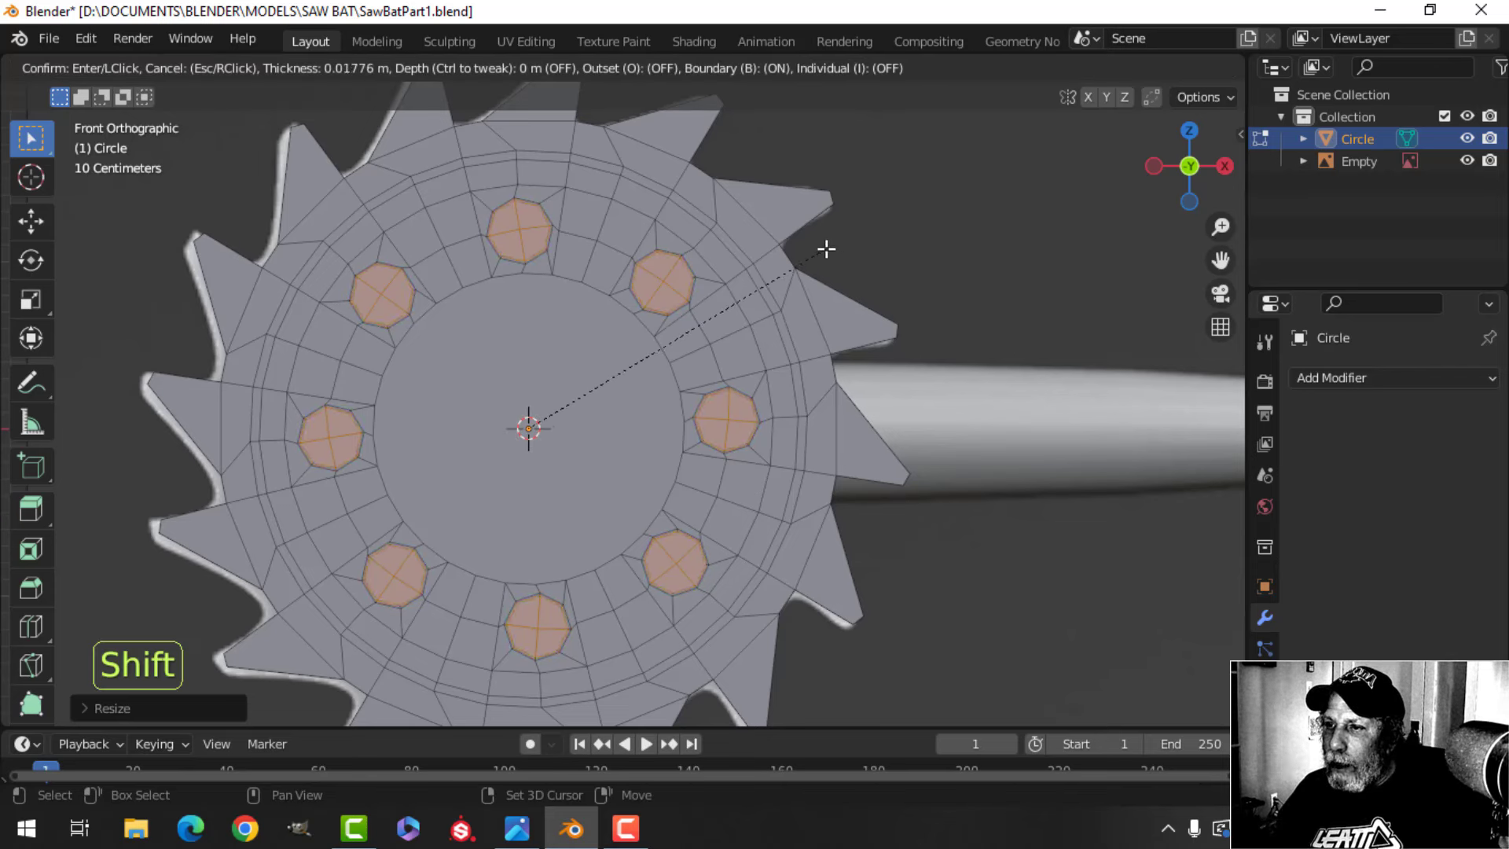
{"action": "left_click", "coordinate": [826, 249]}
{"action": "key", "text": "x"}
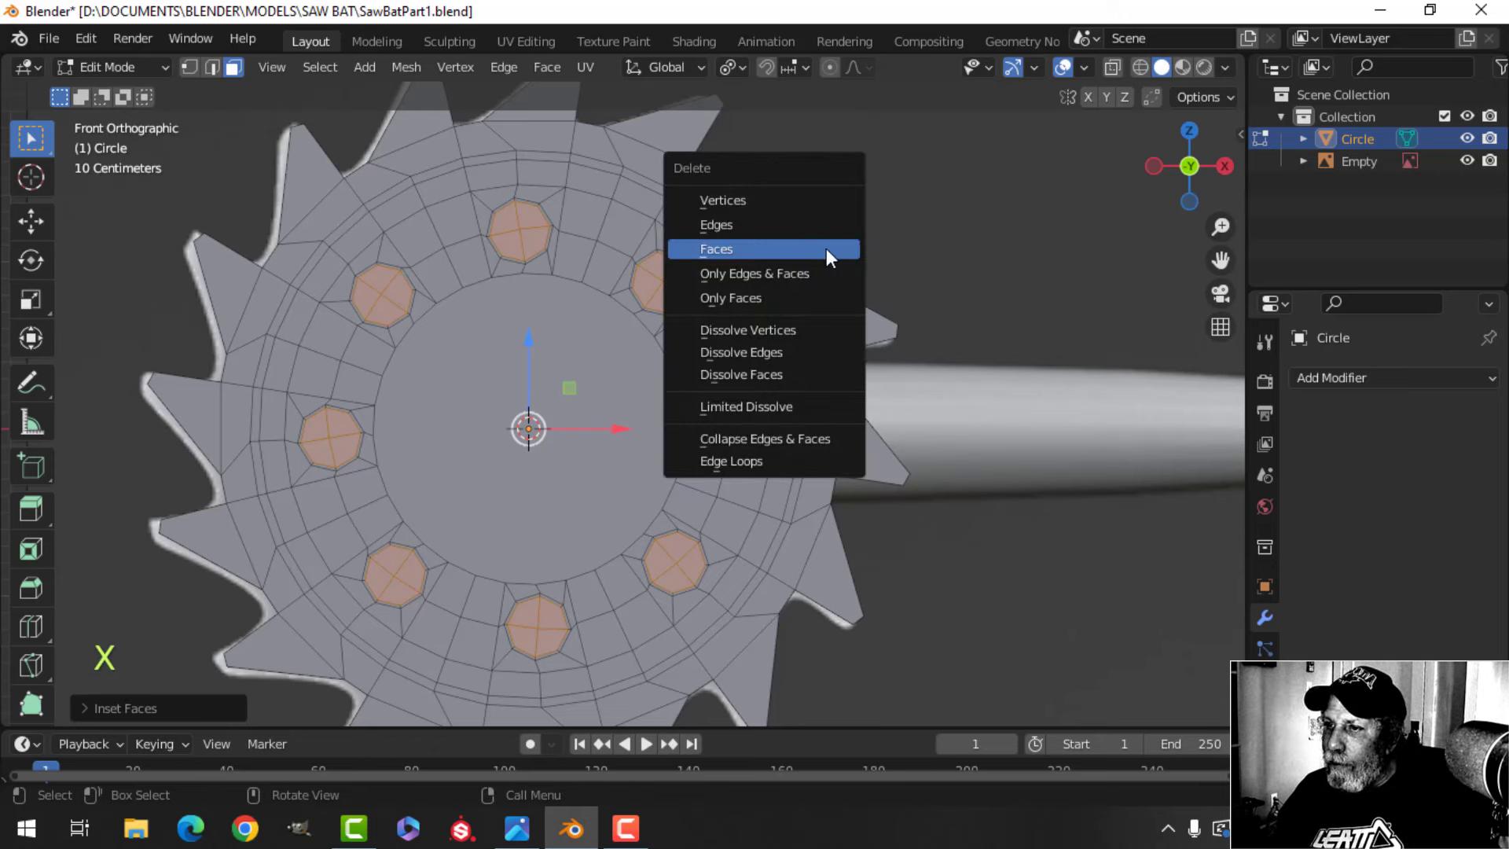
{"action": "left_click", "coordinate": [827, 248]}
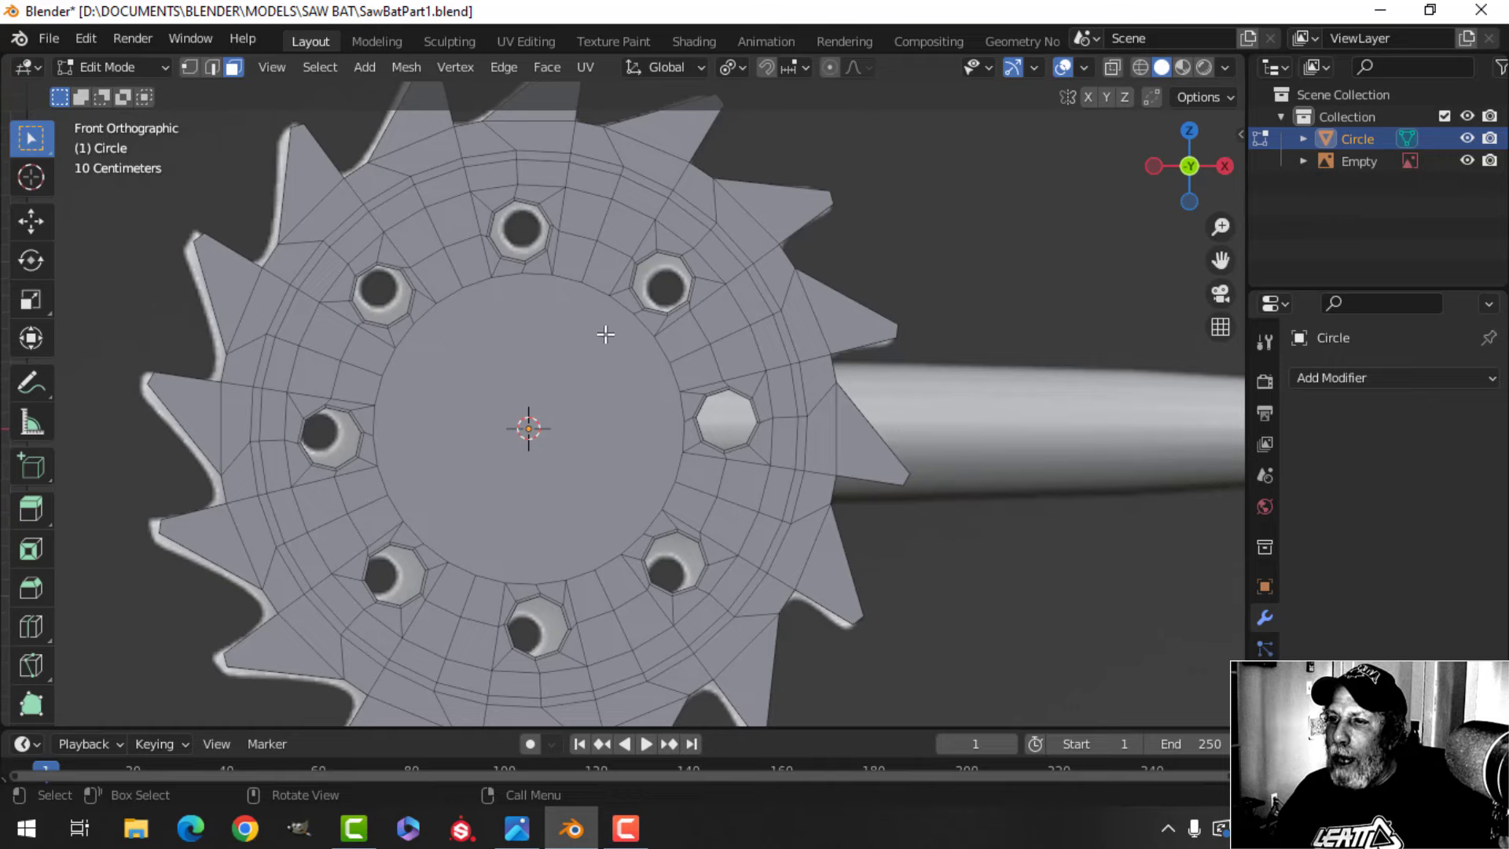
In front view, add a loop cut close to the tip of the topmost tooth and of its clockwise neighbour
{"action": "middle_click_drag", "start_coordinate": [556, 339], "coordinate": [580, 277]}
{"action": "scroll", "coordinate": [587, 404], "scroll_direction": "up", "scroll_amount": 1}
{"action": "scroll", "coordinate": [610, 434], "scroll_direction": "up", "scroll_amount": 2}
{"action": "scroll", "coordinate": [628, 412], "scroll_direction": "down", "scroll_amount": 3}
{"action": "scroll", "coordinate": [621, 410], "scroll_direction": "up", "scroll_amount": 3}
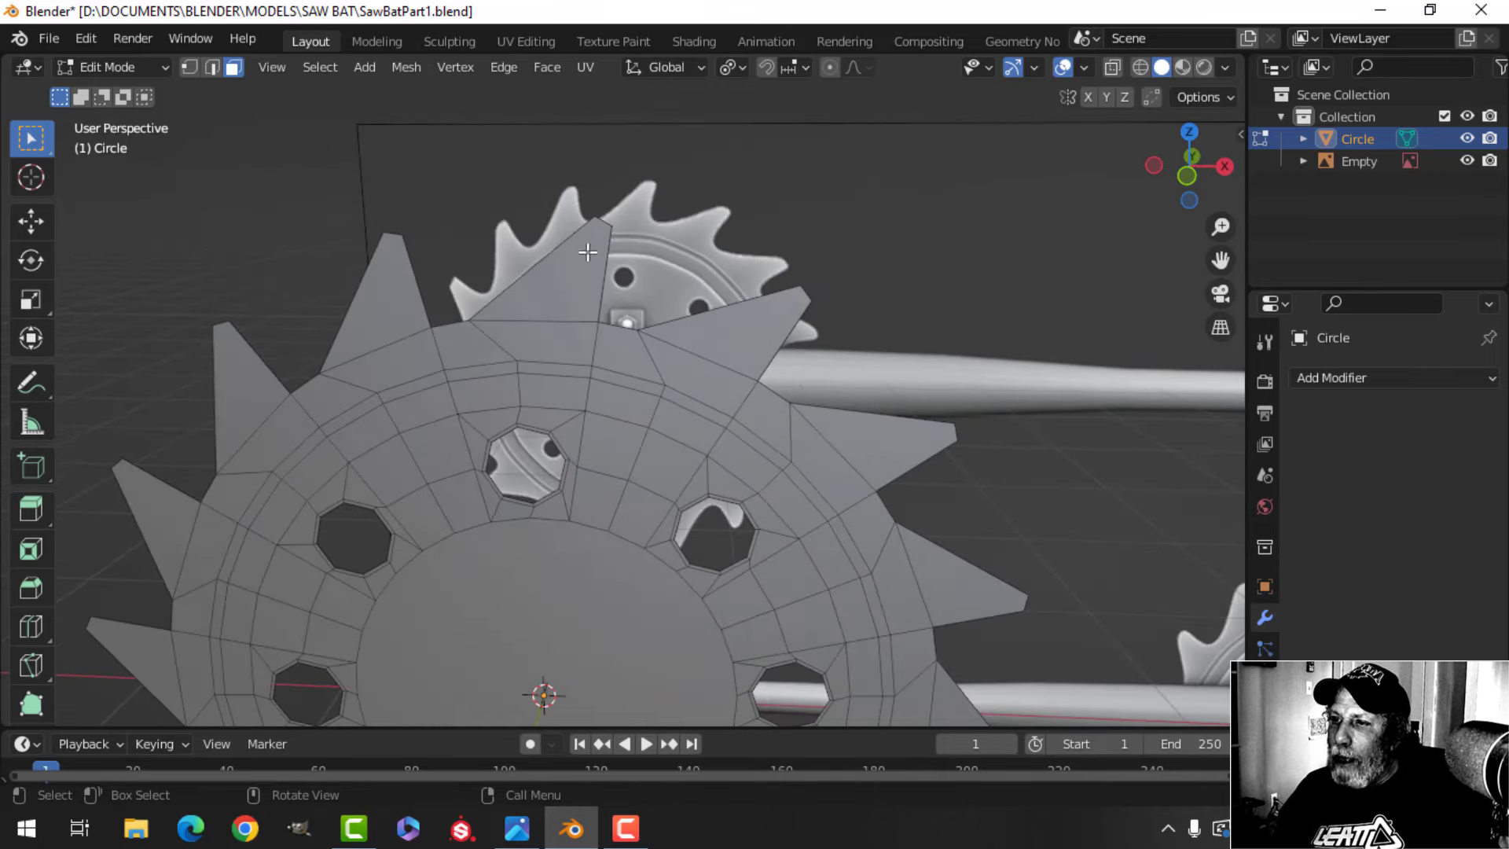
{"action": "middle_click_drag", "start_coordinate": [730, 345], "coordinate": [709, 379], "text": "shift"}
{"action": "key", "text": "KP_1"}
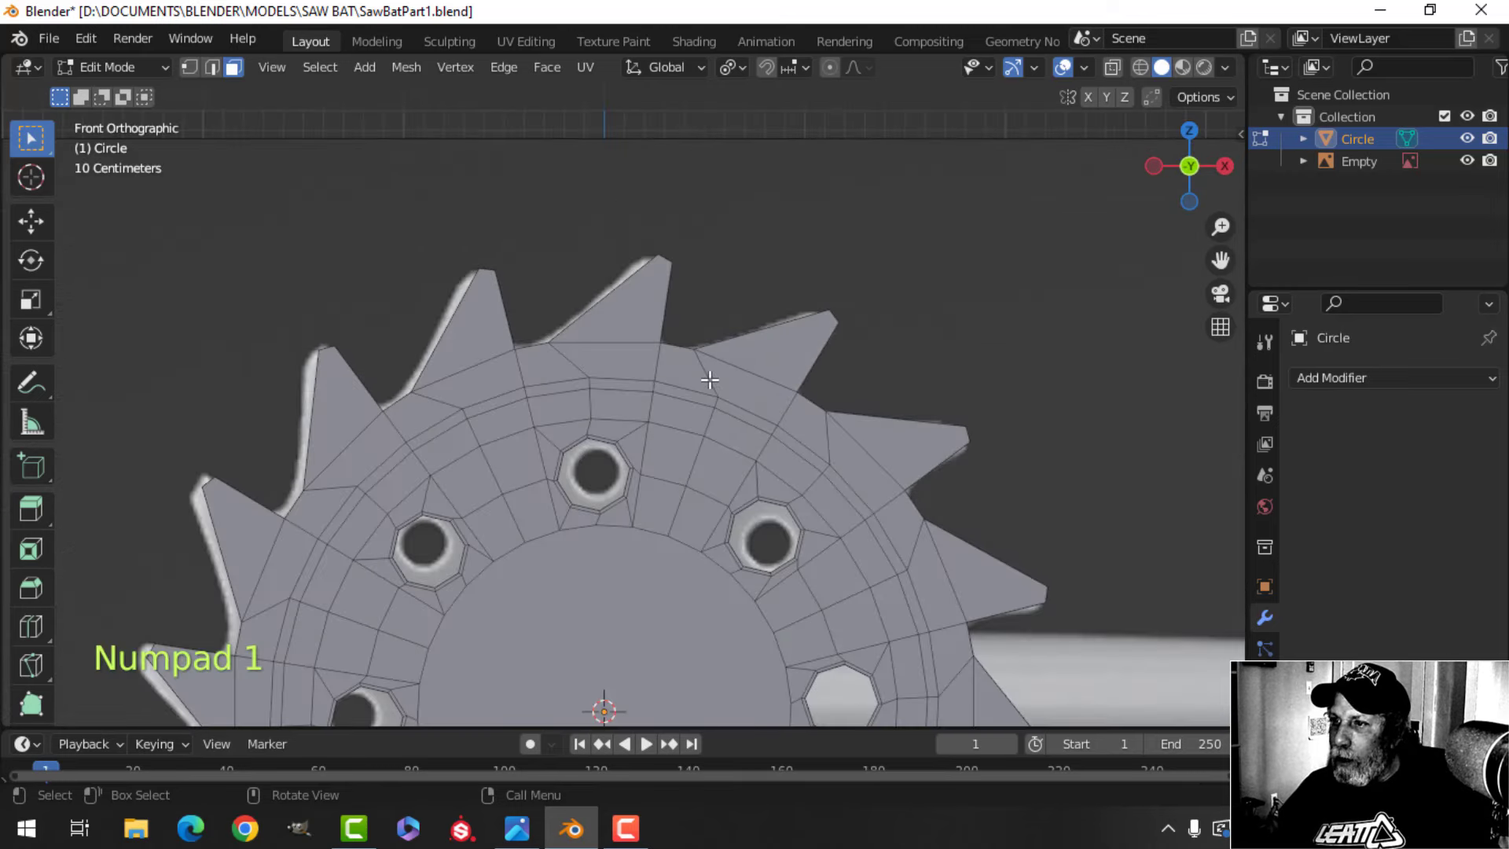
{"action": "key", "text": "ctrl+r"}
{"action": "left_click", "coordinate": [664, 283]}
{"action": "left_click", "coordinate": [668, 275]}
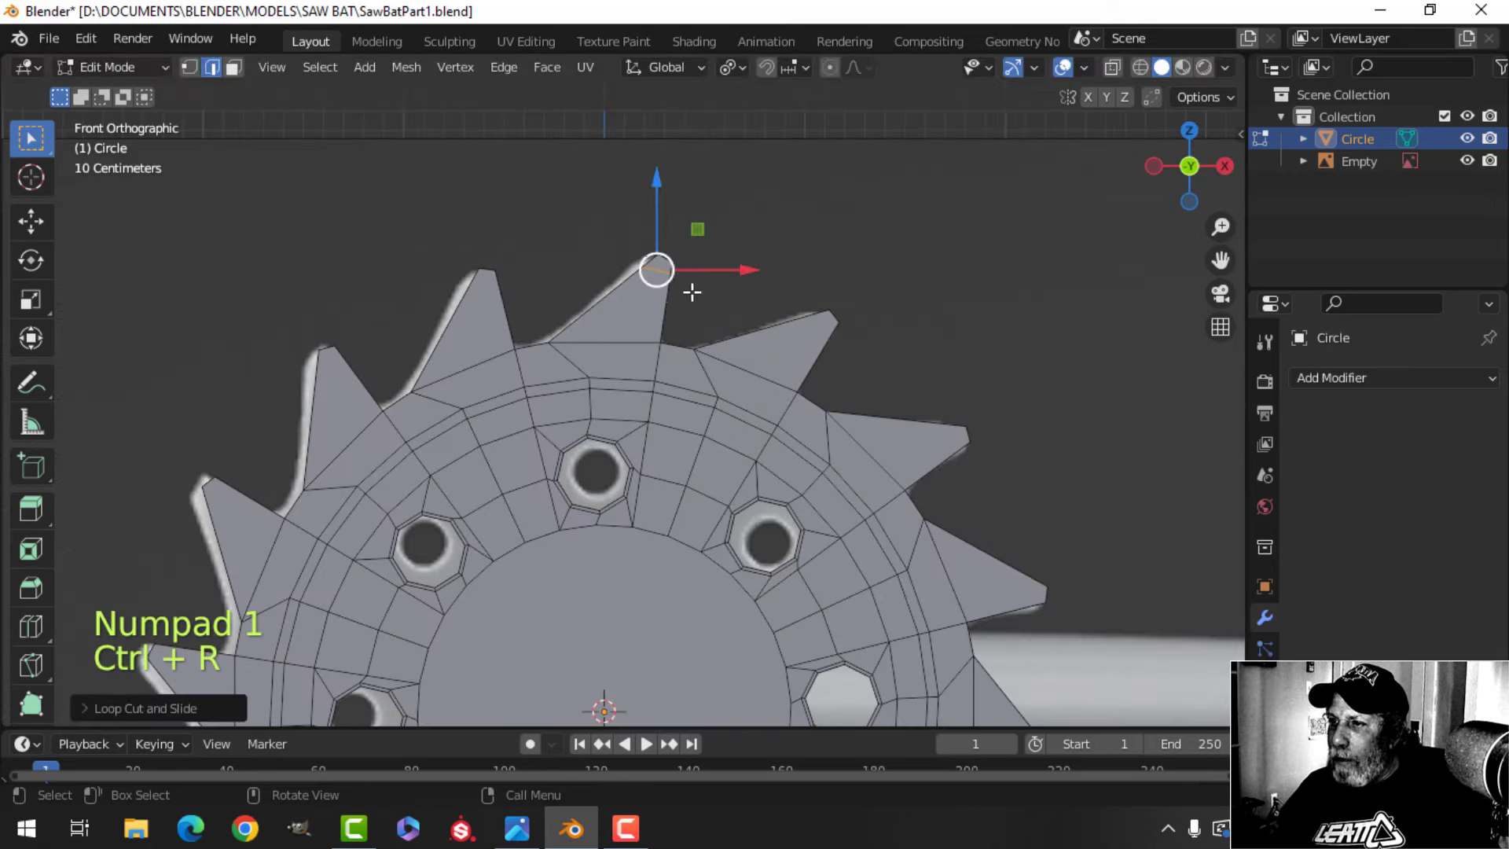
{"action": "key", "text": "ctrl+r"}
{"action": "left_click", "coordinate": [824, 346]}
{"action": "left_click", "coordinate": [836, 330]}
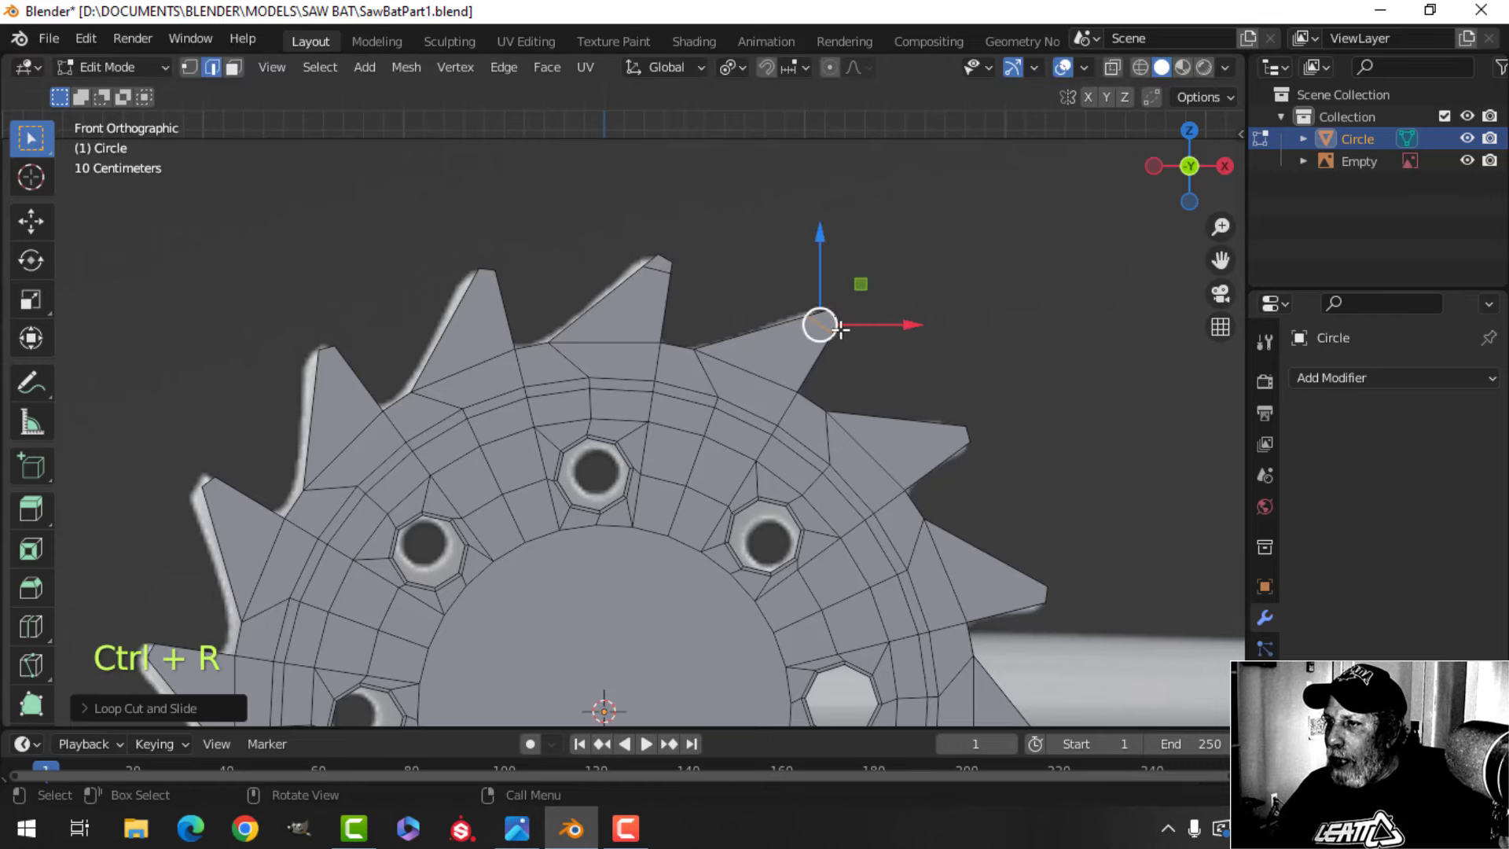
Add a loop cut close to the tip of the next two teeth clockwise, ending just above the bat handle
{"action": "middle_click_drag", "start_coordinate": [964, 375], "coordinate": [796, 225], "text": "shift"}
{"action": "key", "text": "ctrl+r"}
{"action": "left_click", "coordinate": [790, 308]}
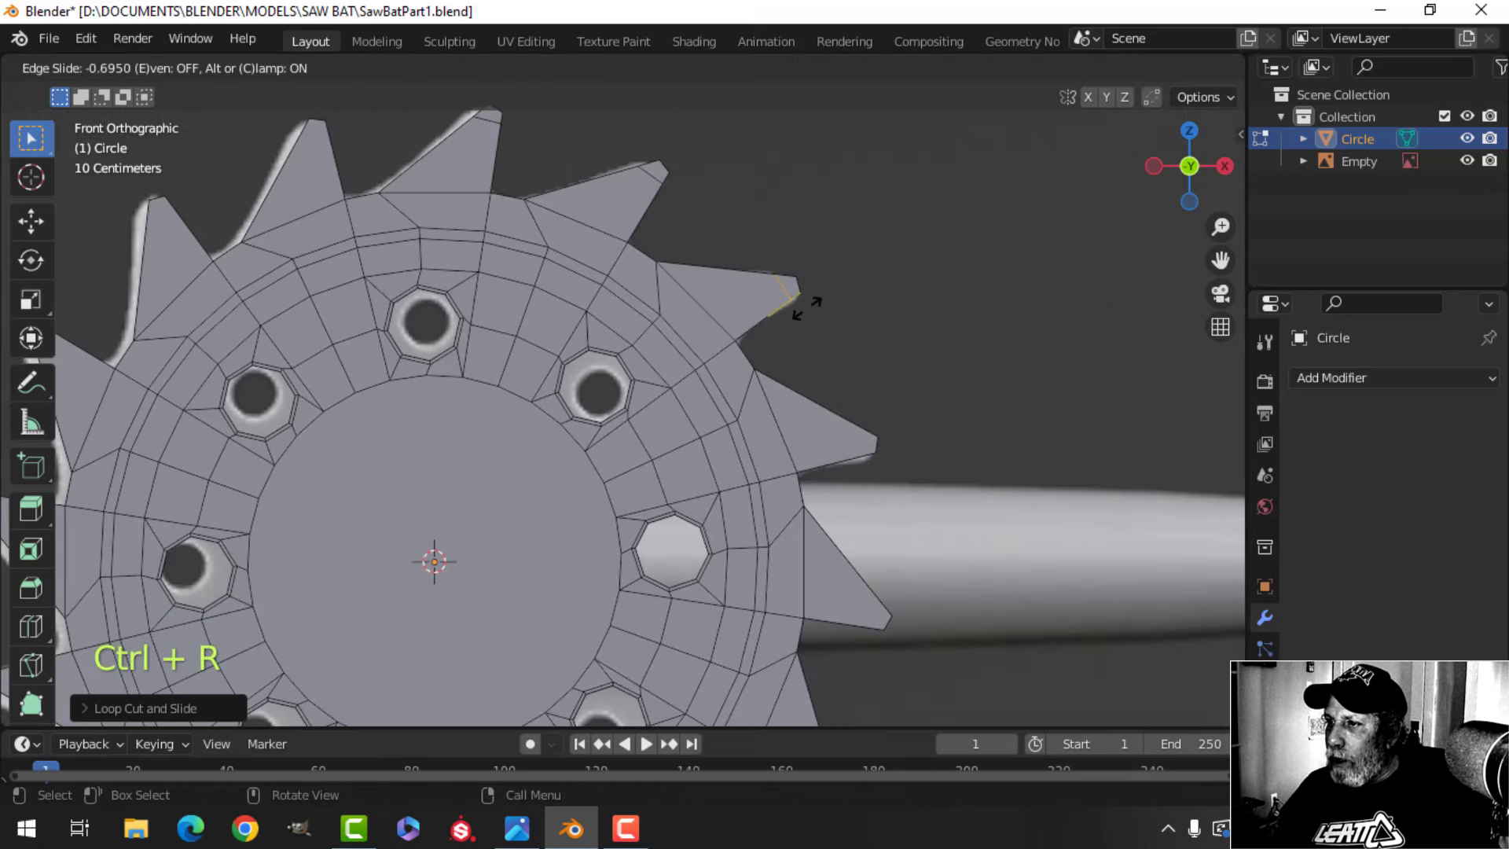
{"action": "left_click", "coordinate": [807, 306]}
{"action": "middle_click_drag", "start_coordinate": [892, 353], "coordinate": [771, 283], "text": "shift"}
{"action": "key", "text": "ctrl+r"}
{"action": "left_click", "coordinate": [786, 303]}
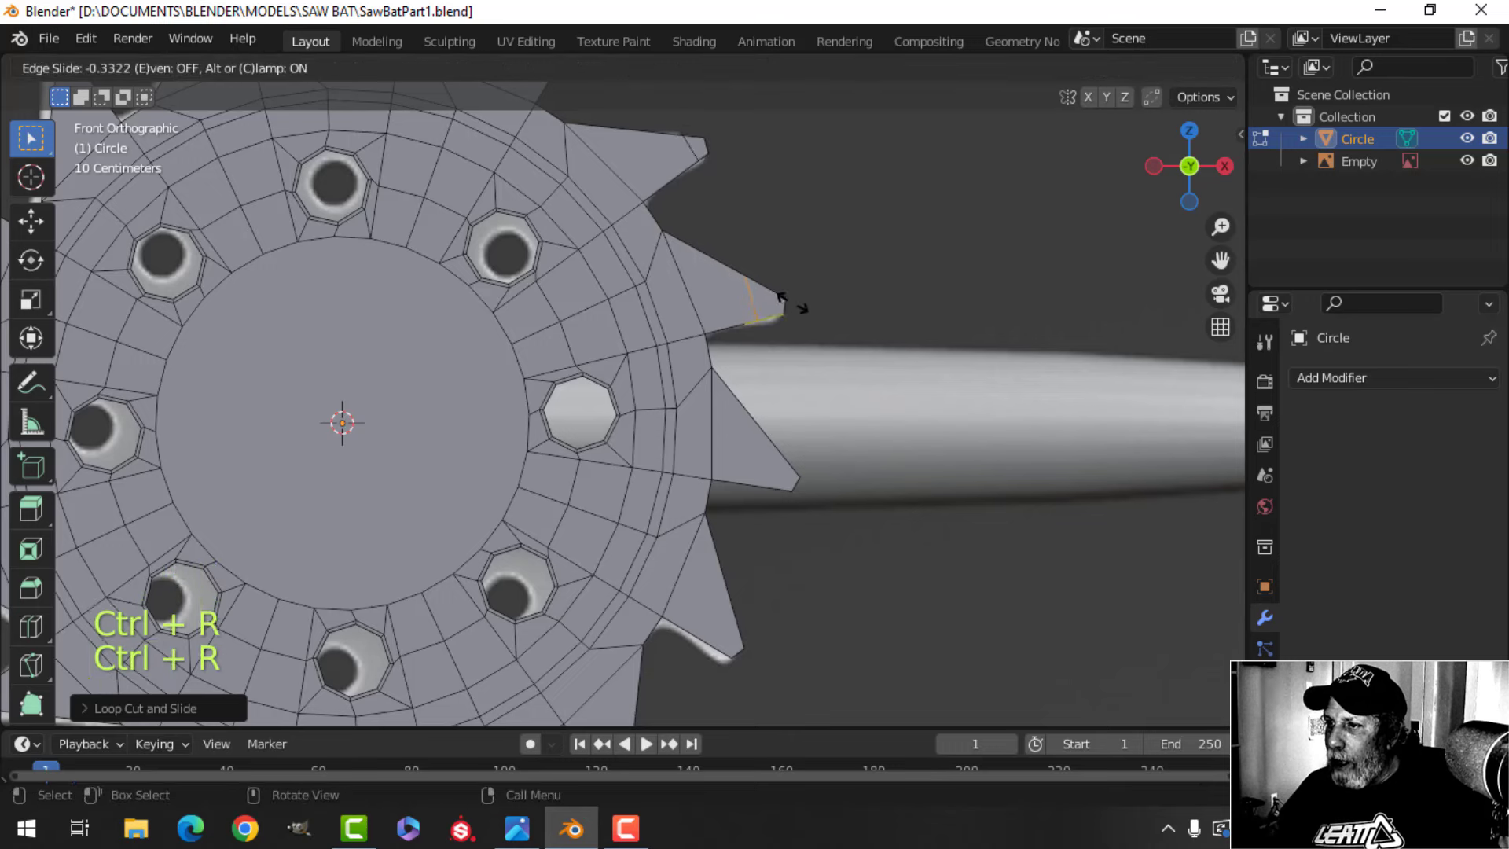
{"action": "left_click", "coordinate": [814, 313]}
Add tip loop cuts to the tooth overlapping the bat handle and the tooth directly below it
{"action": "middle_click_drag", "start_coordinate": [819, 365], "coordinate": [788, 222], "text": "shift"}
{"action": "key", "text": "ctrl+r"}
{"action": "left_click", "coordinate": [751, 318]}
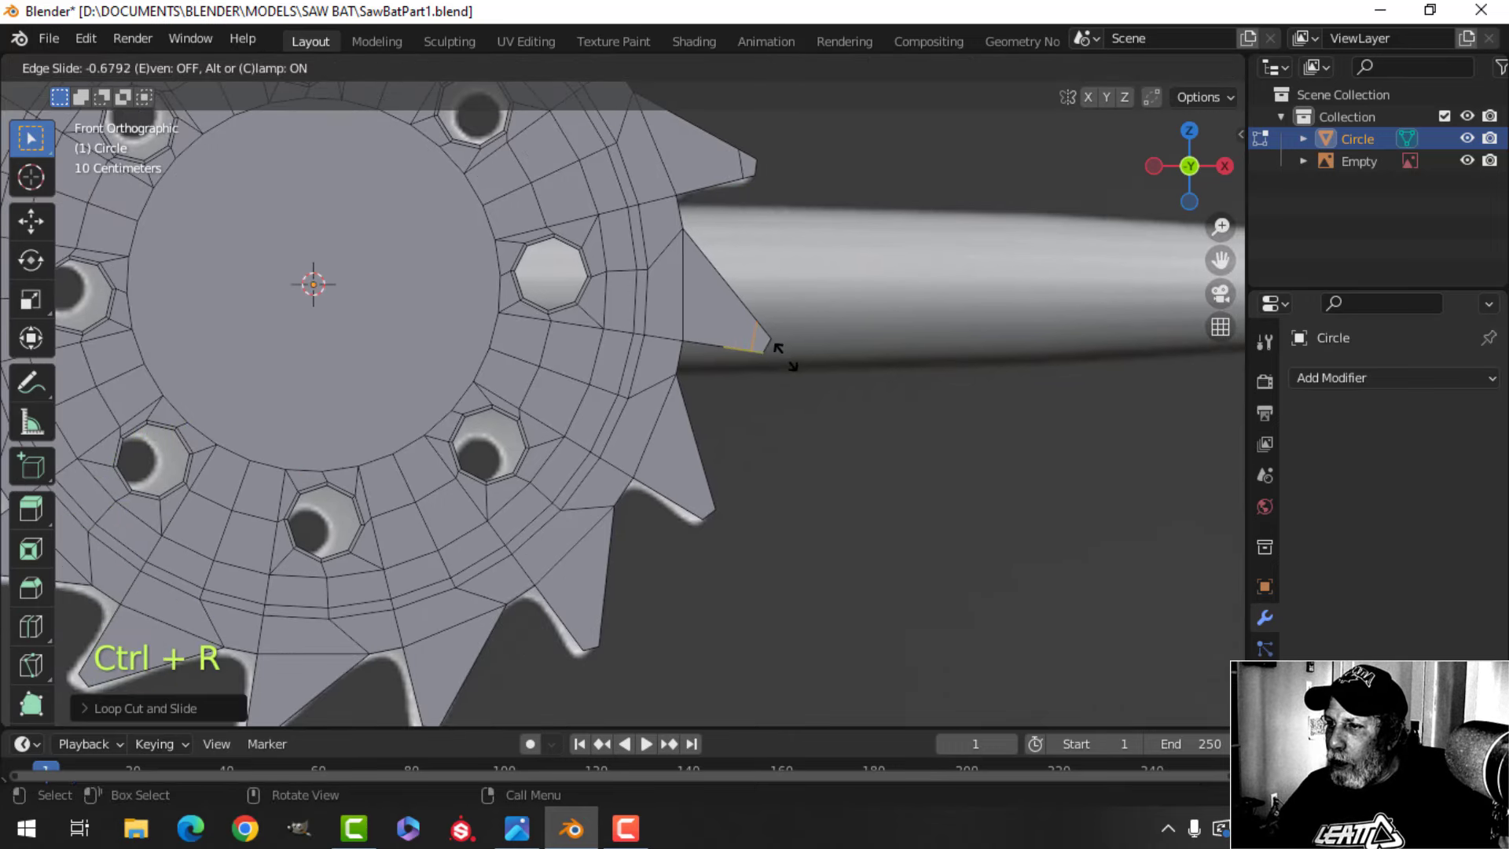
{"action": "left_click", "coordinate": [785, 355]}
{"action": "middle_click_drag", "start_coordinate": [782, 418], "coordinate": [738, 317], "text": "shift"}
{"action": "key", "text": "ctrl+r"}
{"action": "left_click", "coordinate": [714, 316]}
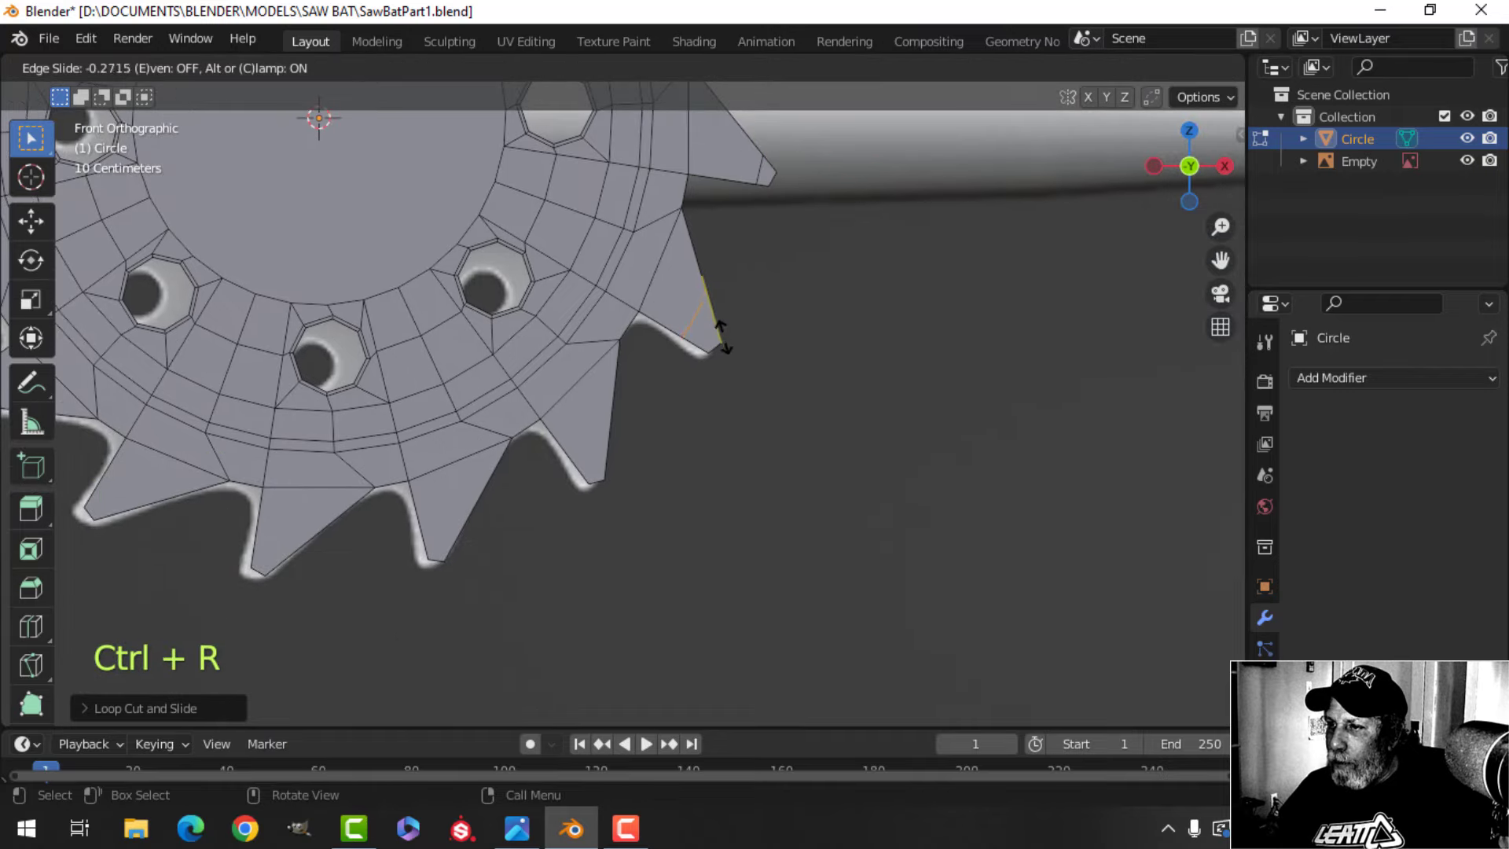
{"action": "left_click", "coordinate": [738, 362]}
Continue clockwise with tip loop cuts on the two teeth at the blade's lower right
{"action": "middle_click_drag", "start_coordinate": [717, 385], "coordinate": [694, 290], "text": "shift"}
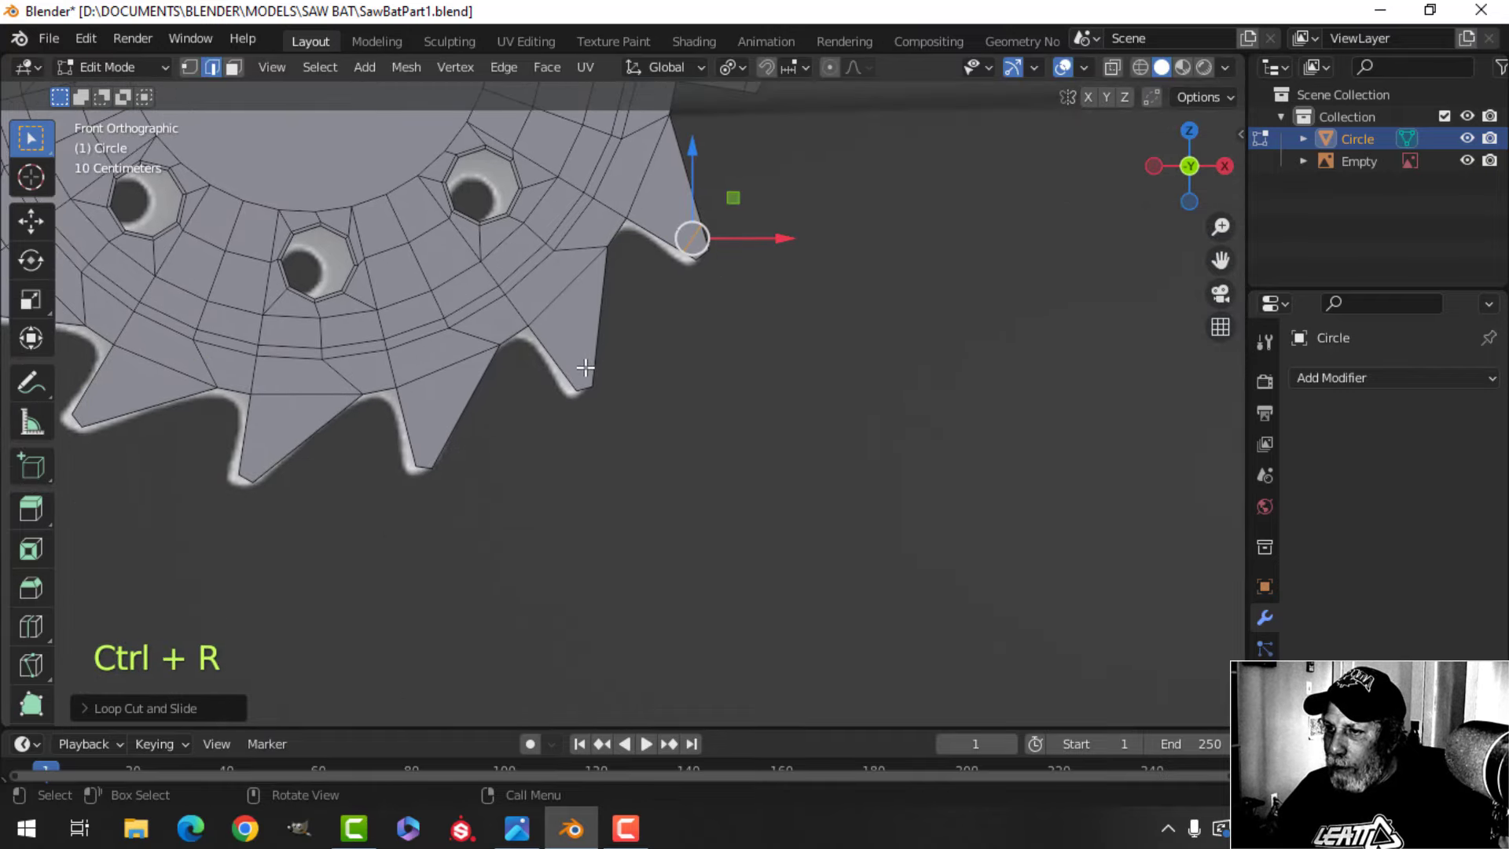
{"action": "key", "text": "ctrl+r"}
{"action": "left_click", "coordinate": [591, 370]}
{"action": "left_click", "coordinate": [601, 411]}
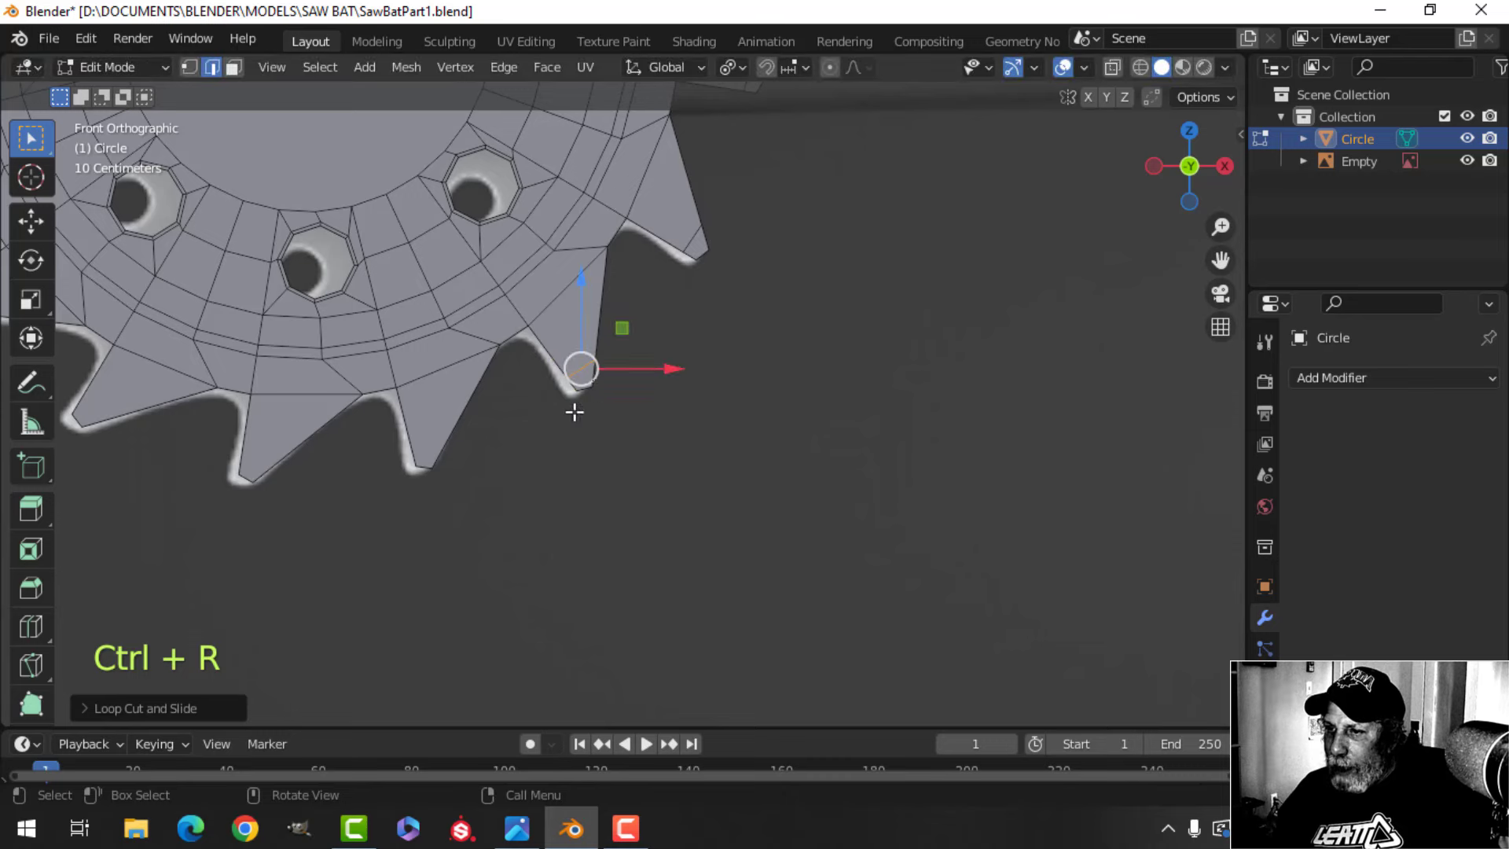
{"action": "key", "text": "ctrl+r"}
{"action": "left_click", "coordinate": [431, 436]}
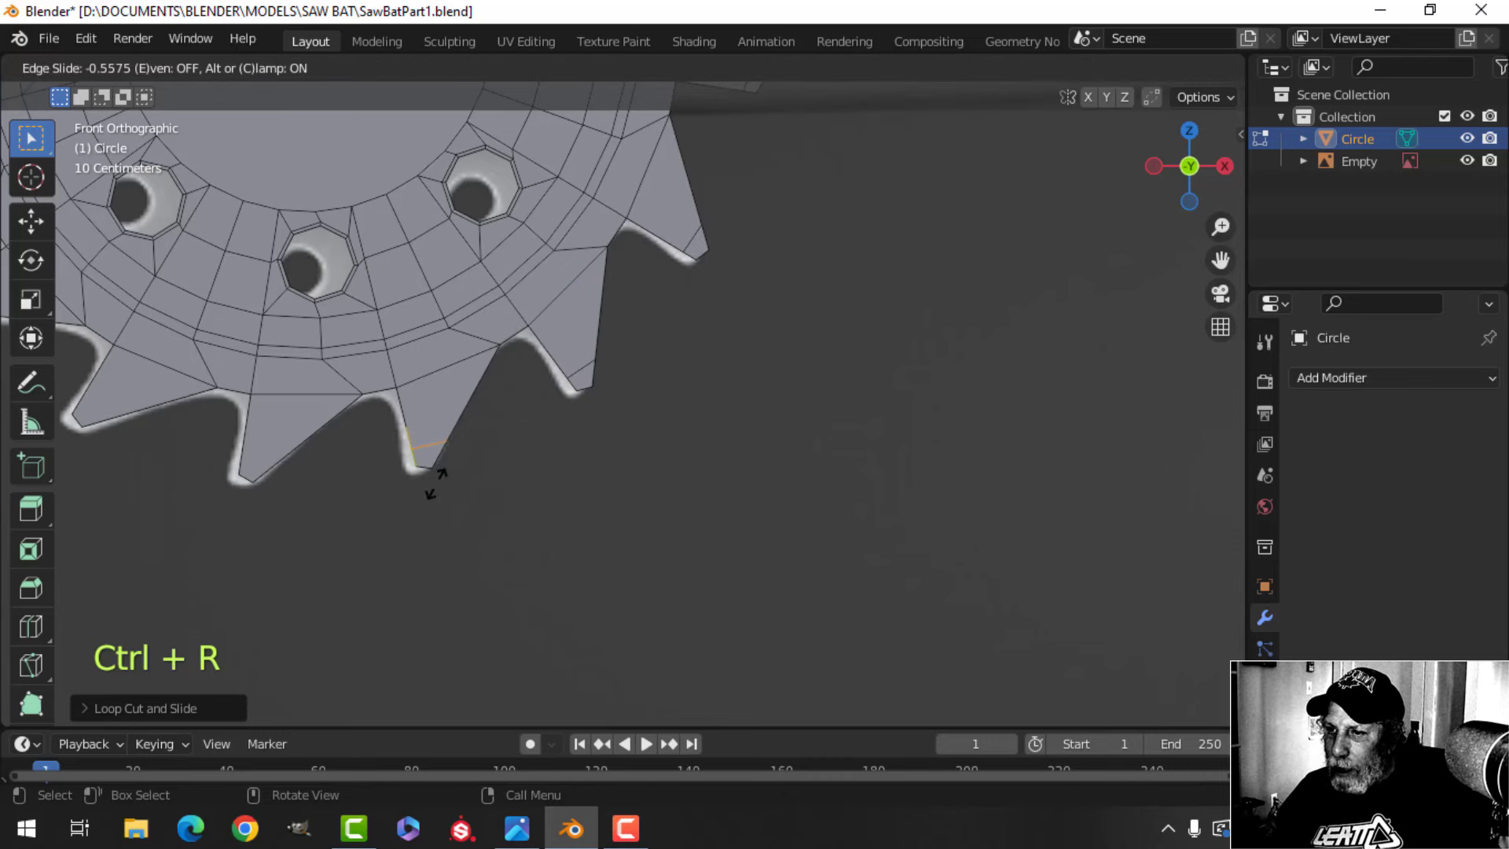
{"action": "left_click", "coordinate": [434, 482]}
Add a loop cut near the tip of the blade's bottom tooth and of the next tooth clockwise
{"action": "middle_click_drag", "start_coordinate": [428, 485], "coordinate": [539, 442], "text": "shift"}
{"action": "key", "text": "ctrl+r"}
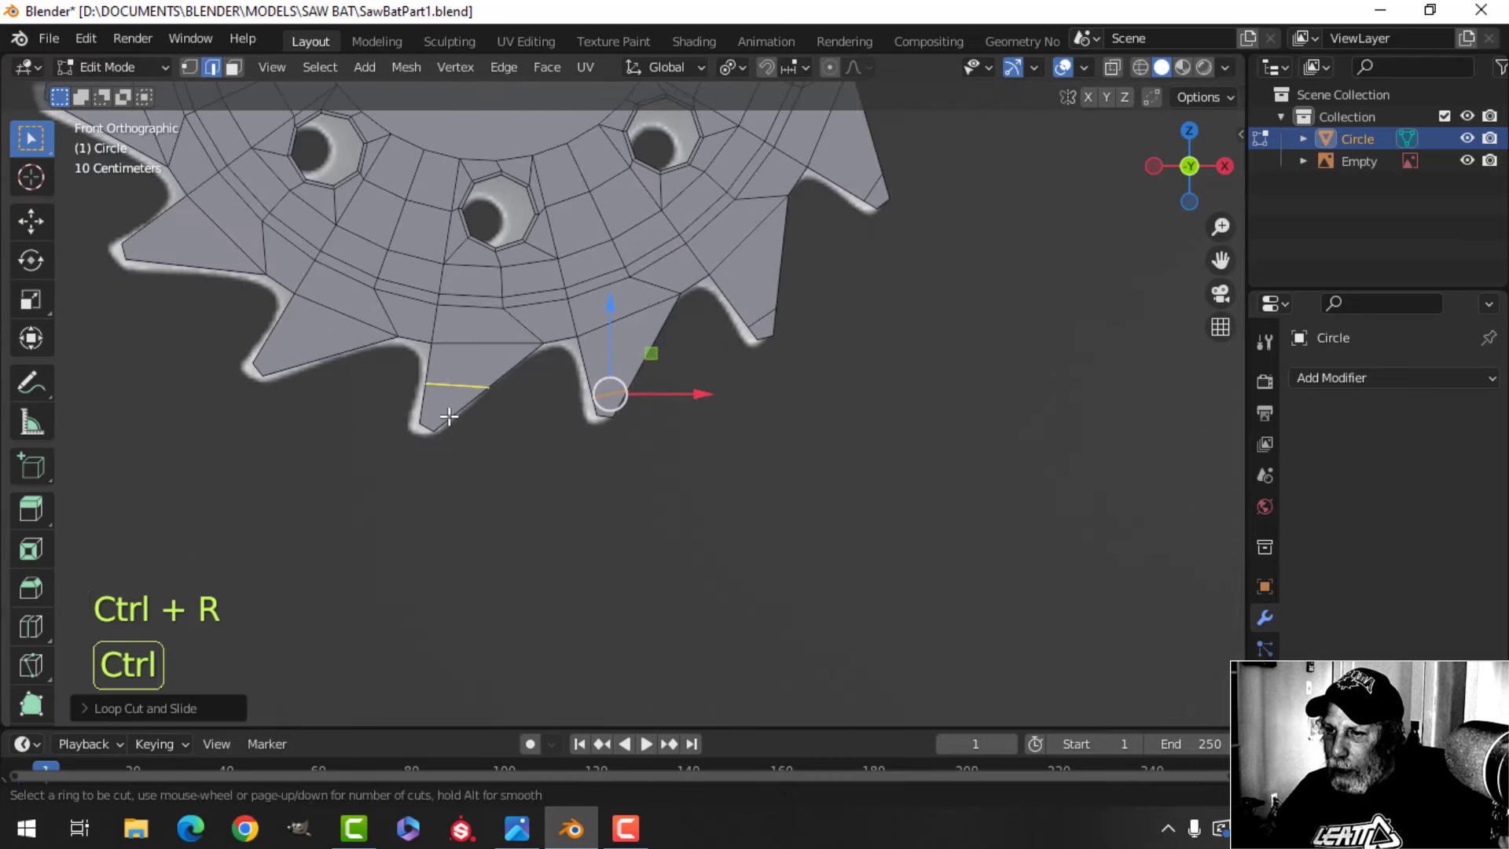
{"action": "left_click", "coordinate": [449, 416]}
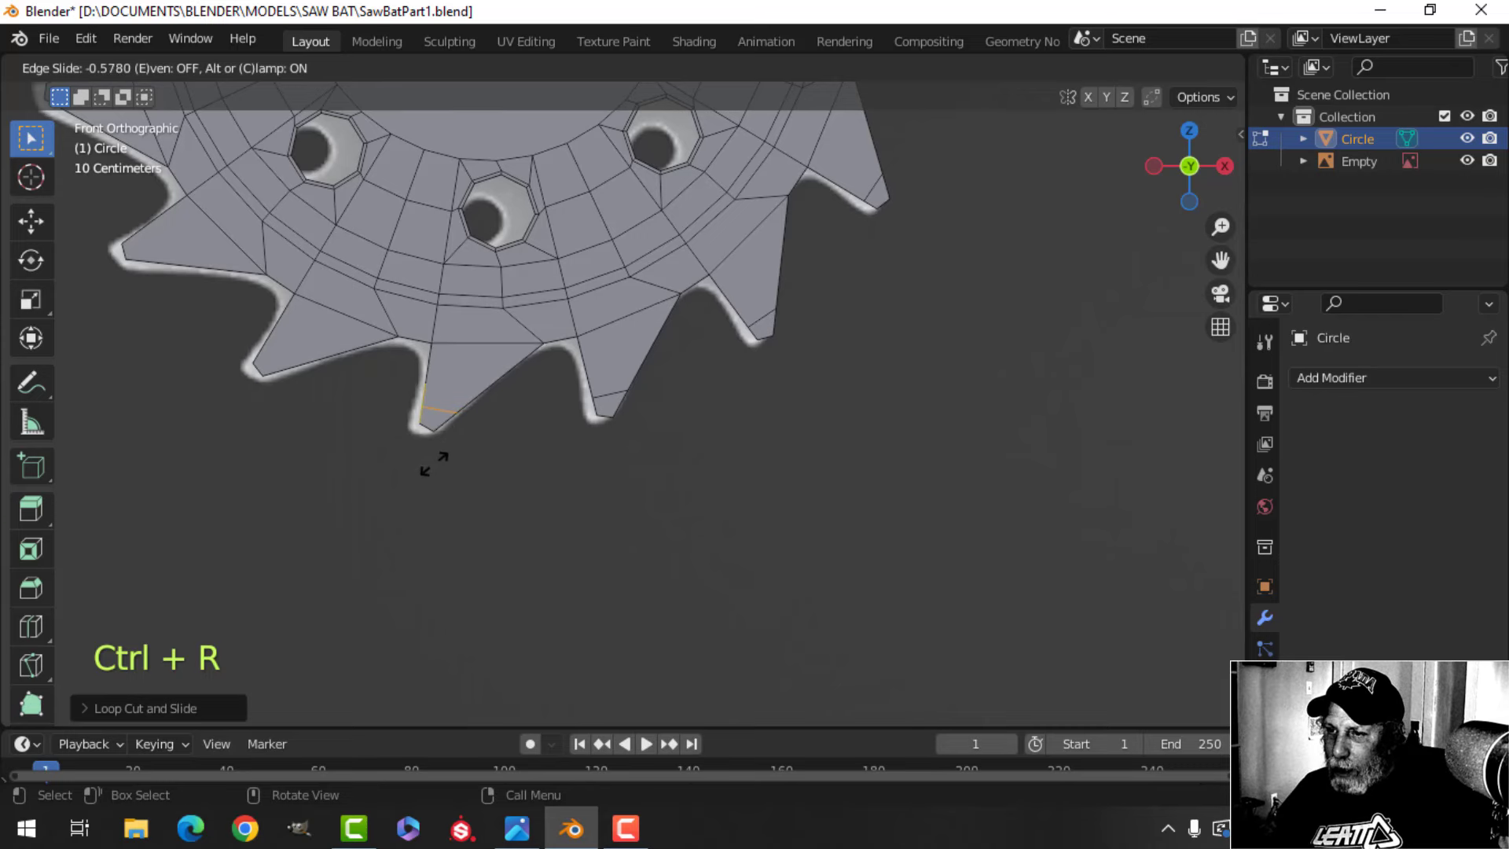
{"action": "left_click", "coordinate": [435, 465]}
{"action": "middle_click_drag", "start_coordinate": [416, 430], "coordinate": [599, 419], "text": "shift"}
{"action": "scroll", "coordinate": [586, 415], "scroll_direction": "up", "scroll_amount": 2}
{"action": "key", "text": "ctrl+r"}
{"action": "left_click", "coordinate": [411, 336]}
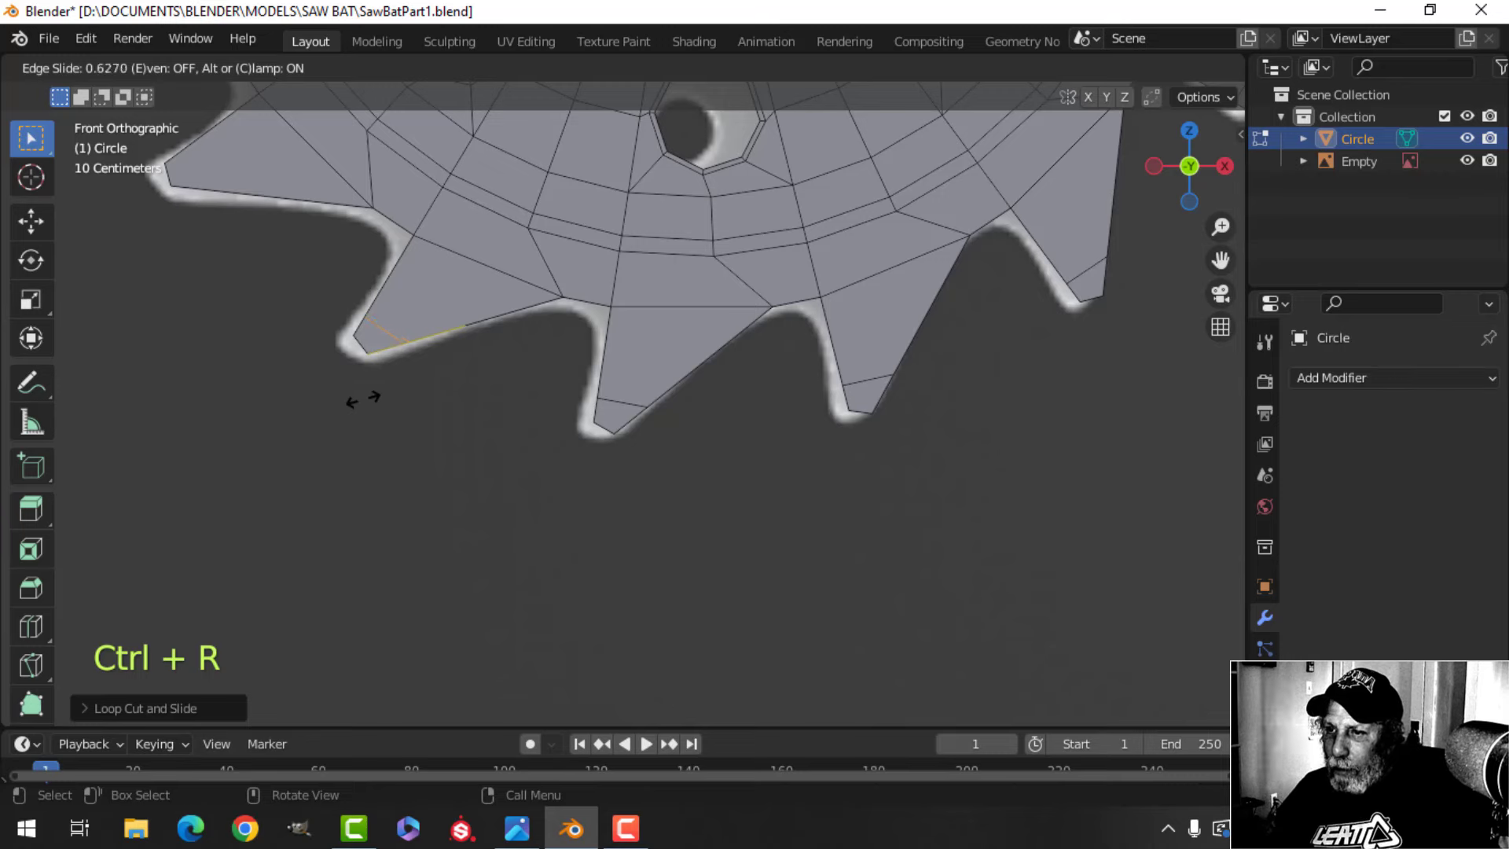
{"action": "left_click", "coordinate": [363, 399]}
Add a loop cut near the tip of each of the following two teeth on the blade's lower left
{"action": "middle_click_drag", "start_coordinate": [346, 324], "coordinate": [597, 477], "text": "shift"}
{"action": "key", "text": "ctrl+r"}
{"action": "left_click", "coordinate": [416, 354]}
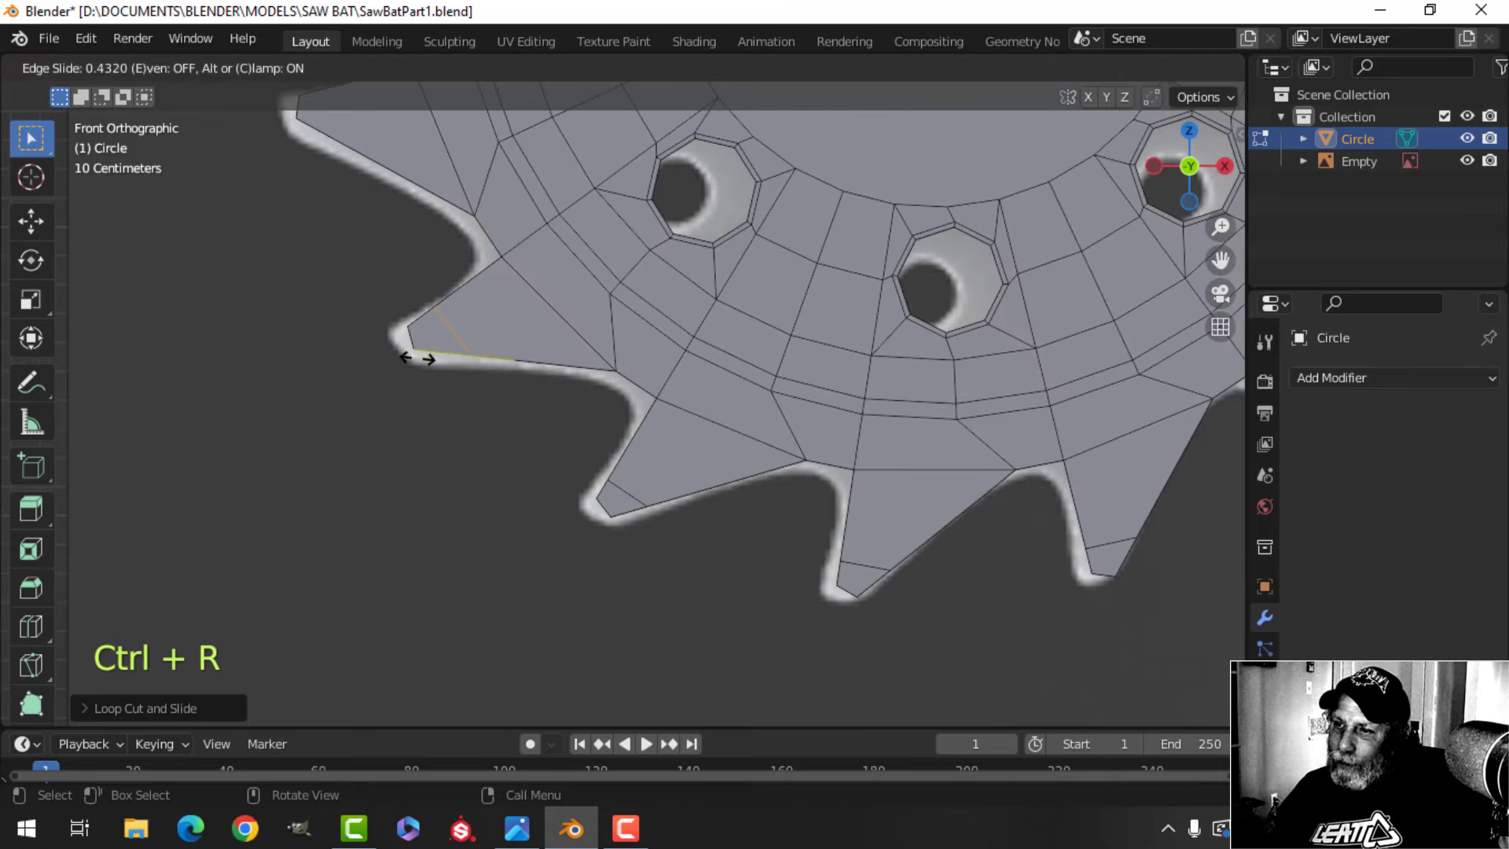
{"action": "left_click", "coordinate": [395, 359]}
{"action": "middle_click_drag", "start_coordinate": [322, 162], "coordinate": [409, 351], "text": "shift"}
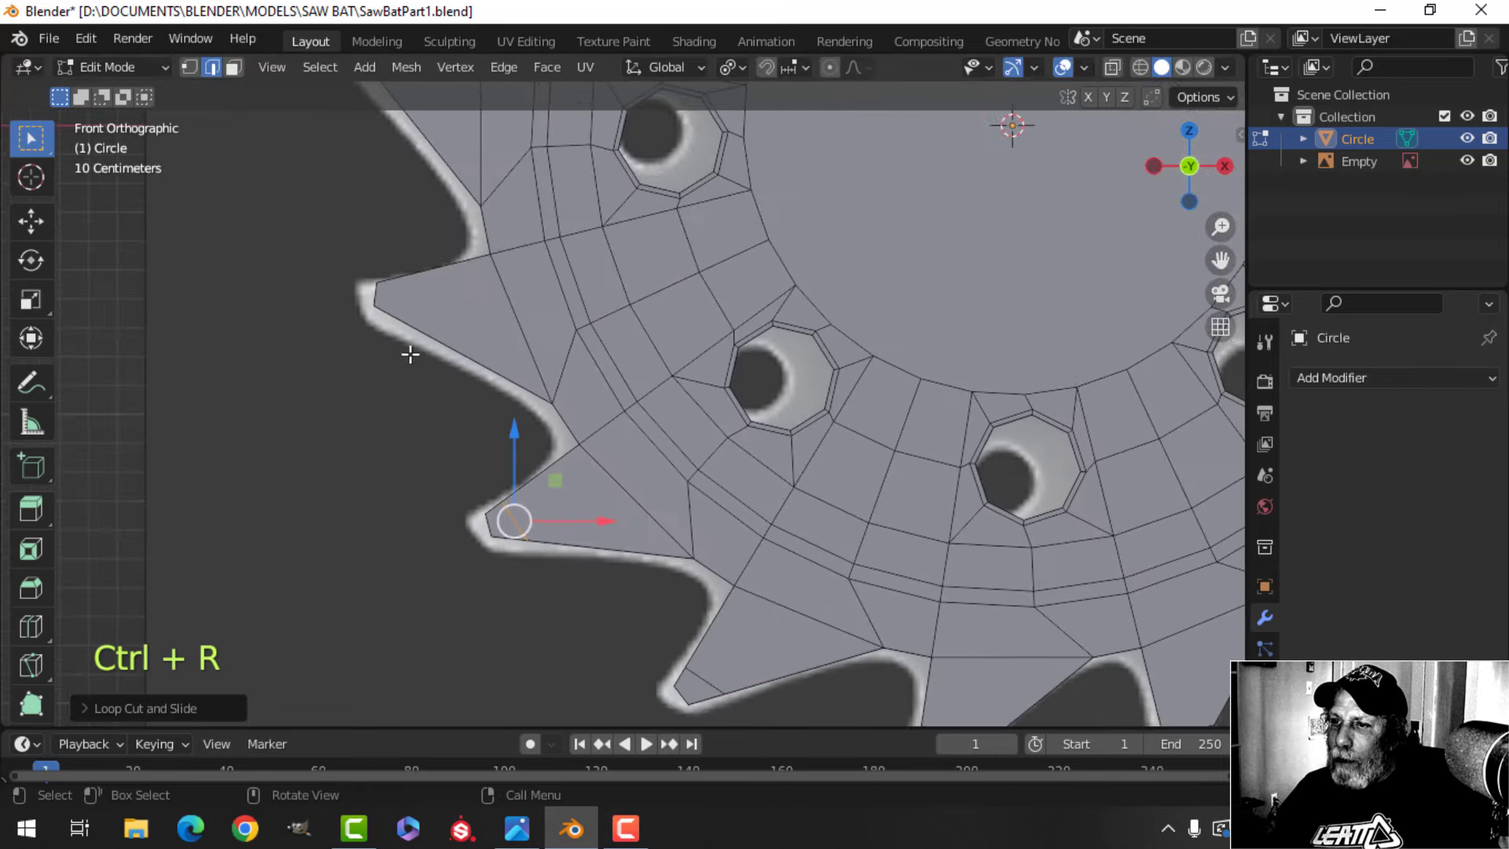
{"action": "key", "text": "ctrl+r"}
{"action": "left_click", "coordinate": [417, 334]}
{"action": "left_click", "coordinate": [353, 318]}
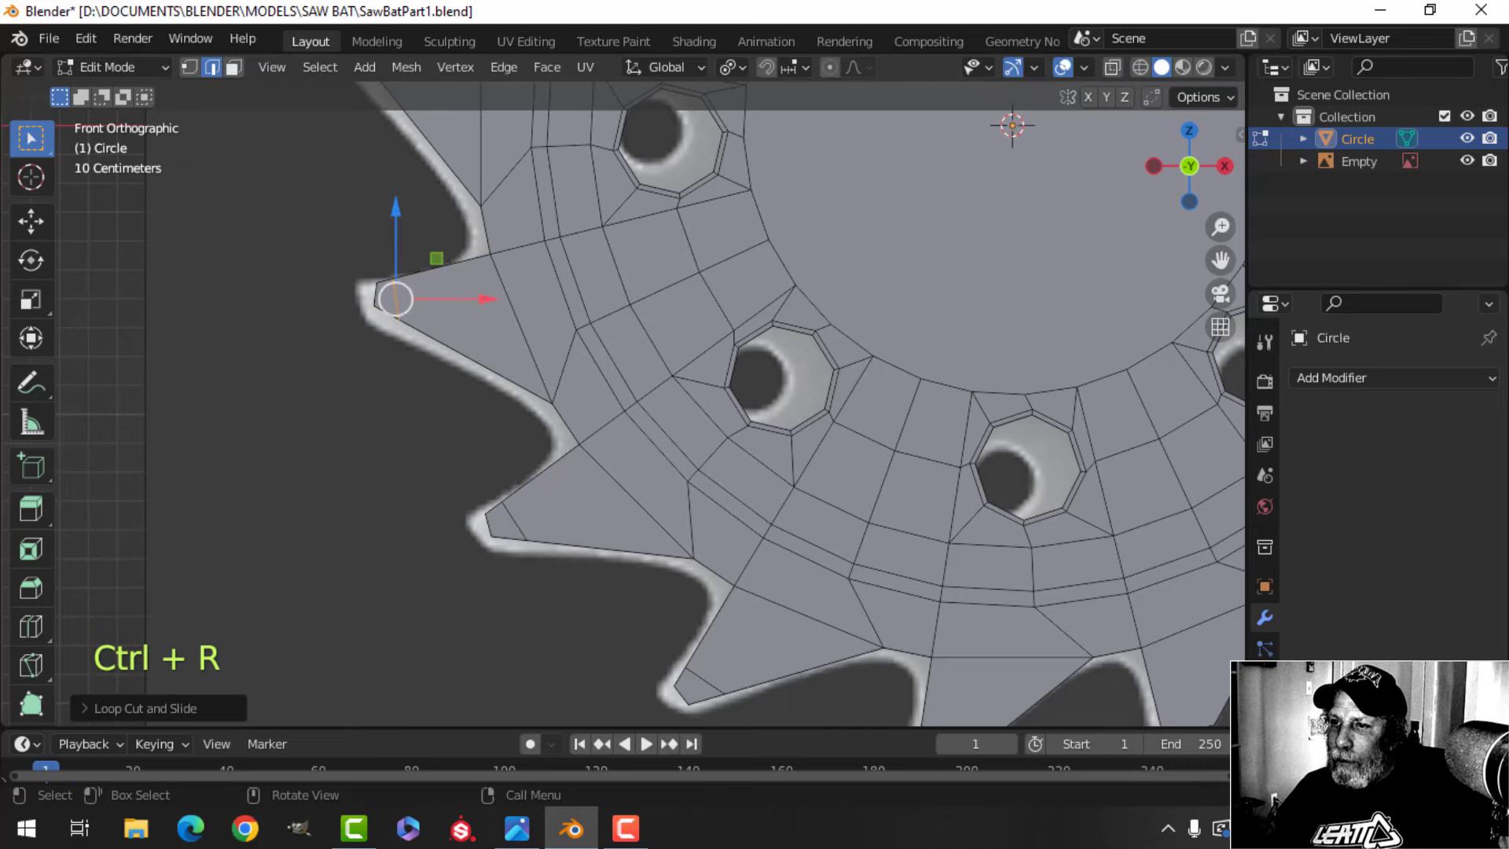
Add a loop cut near the tip of the blade's leftmost tooth and of the next tooth clockwise
{"action": "middle_click_drag", "start_coordinate": [409, 251], "coordinate": [479, 495], "text": "shift"}
{"action": "key", "text": "ctrl+r"}
{"action": "left_click", "coordinate": [454, 324]}
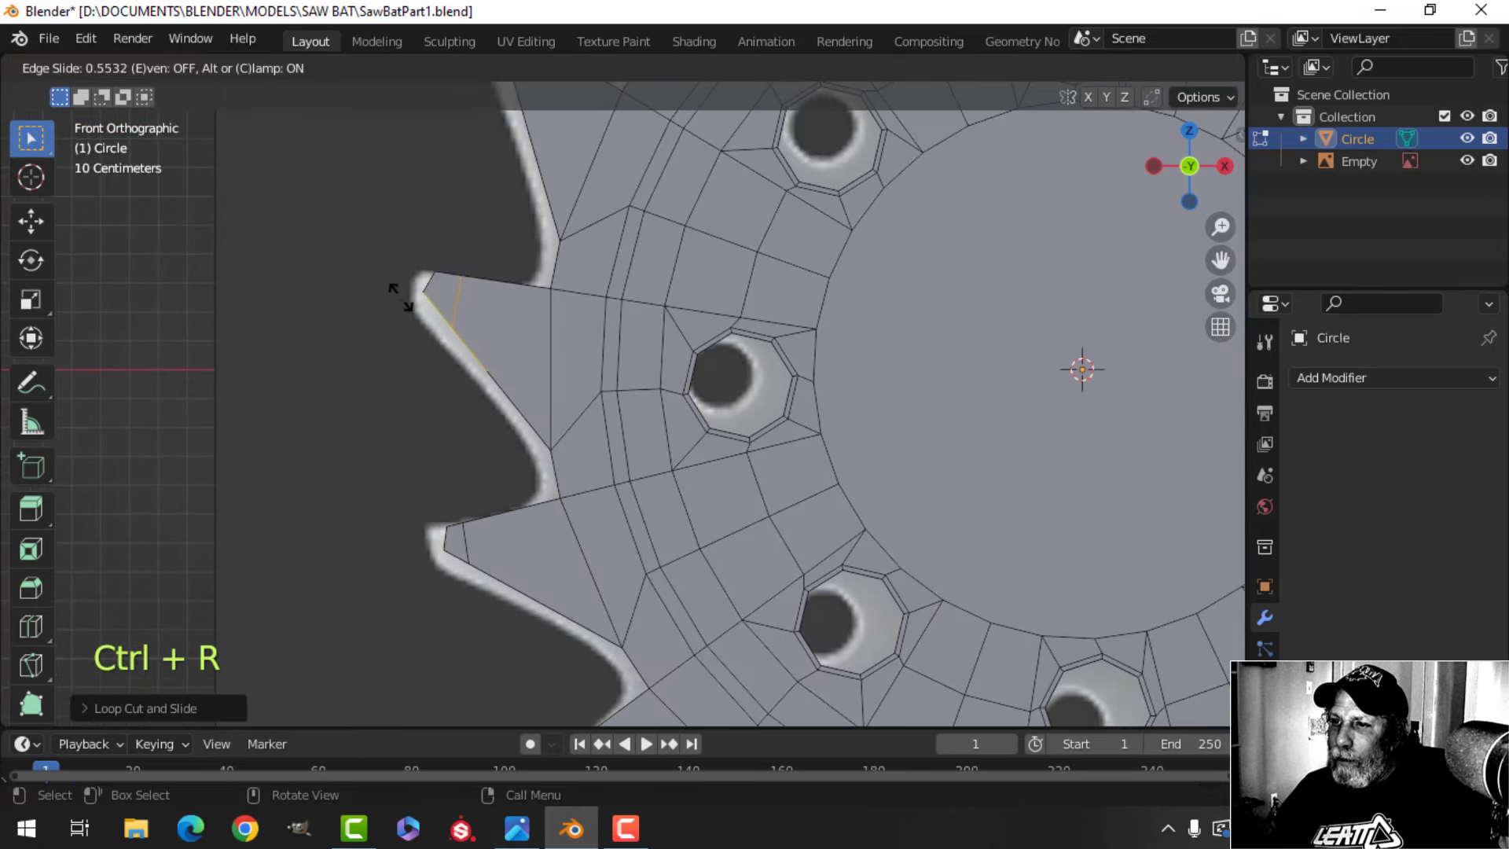
{"action": "left_click", "coordinate": [397, 283]}
{"action": "scroll", "coordinate": [516, 232], "scroll_direction": "down", "scroll_amount": 2}
{"action": "middle_click_drag", "start_coordinate": [515, 232], "coordinate": [589, 415], "text": "shift"}
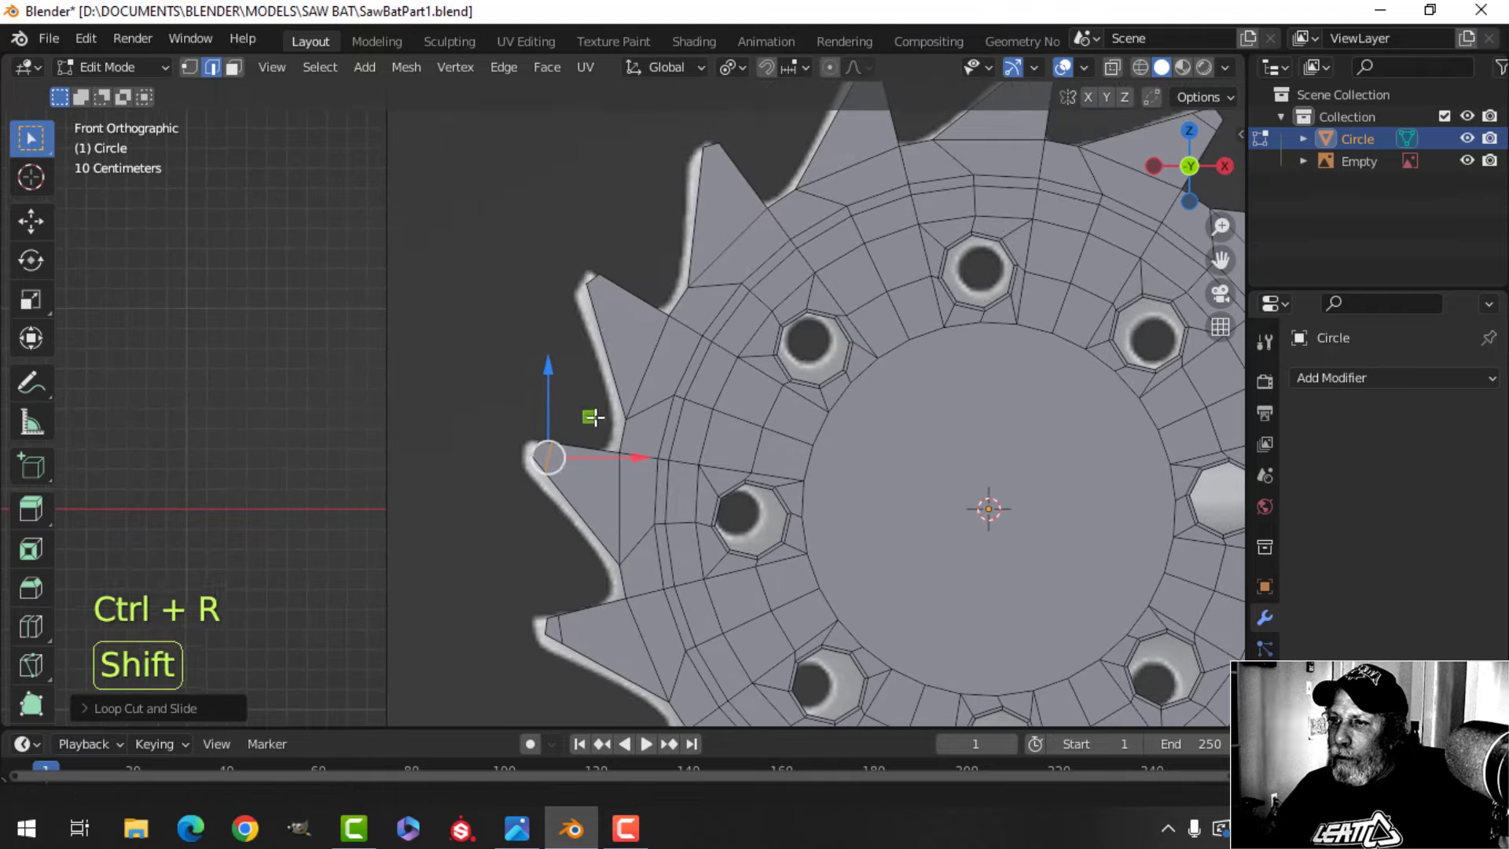
{"action": "key", "text": "ctrl+r"}
{"action": "left_click", "coordinate": [581, 310]}
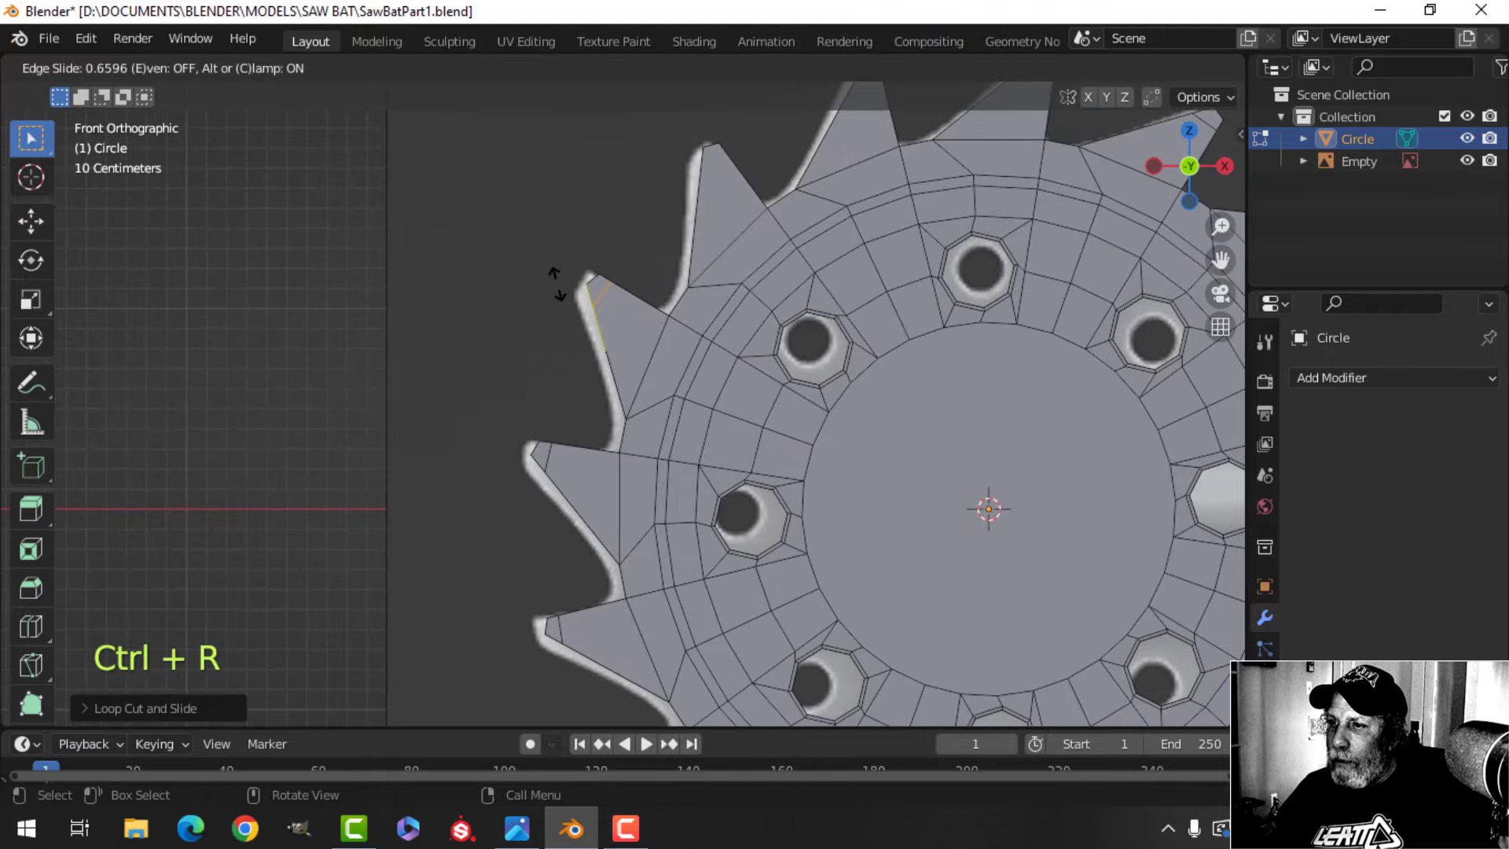
{"action": "left_click", "coordinate": [554, 283]}
Add tip loop cuts to the last two uncut teeth at the blade's upper left
{"action": "middle_click_drag", "start_coordinate": [554, 282], "coordinate": [682, 417], "text": "shift"}
{"action": "key", "text": "ctrl+r"}
{"action": "left_click", "coordinate": [677, 338]}
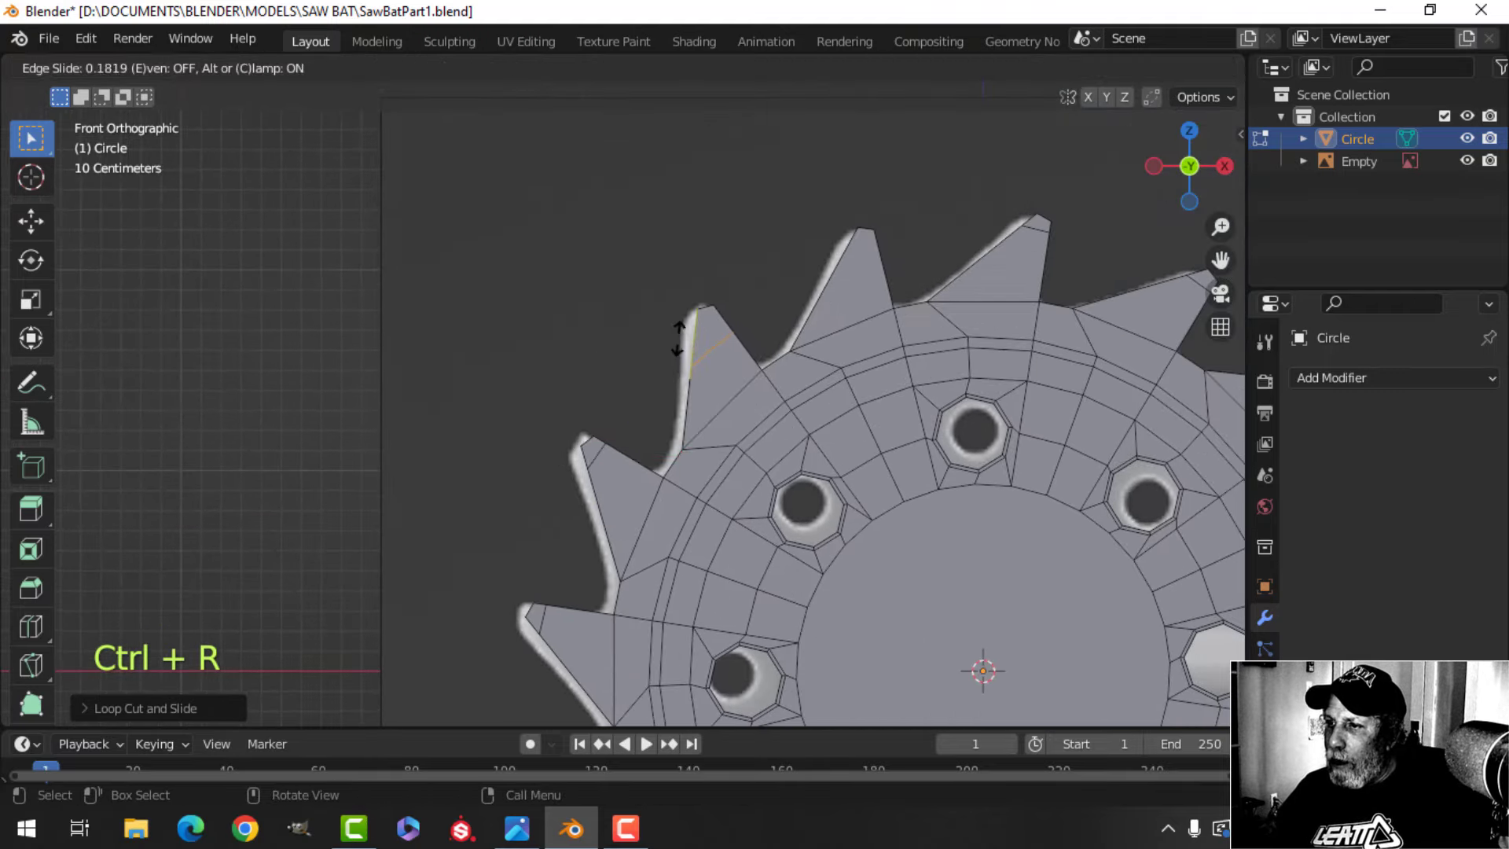
{"action": "left_click", "coordinate": [662, 306]}
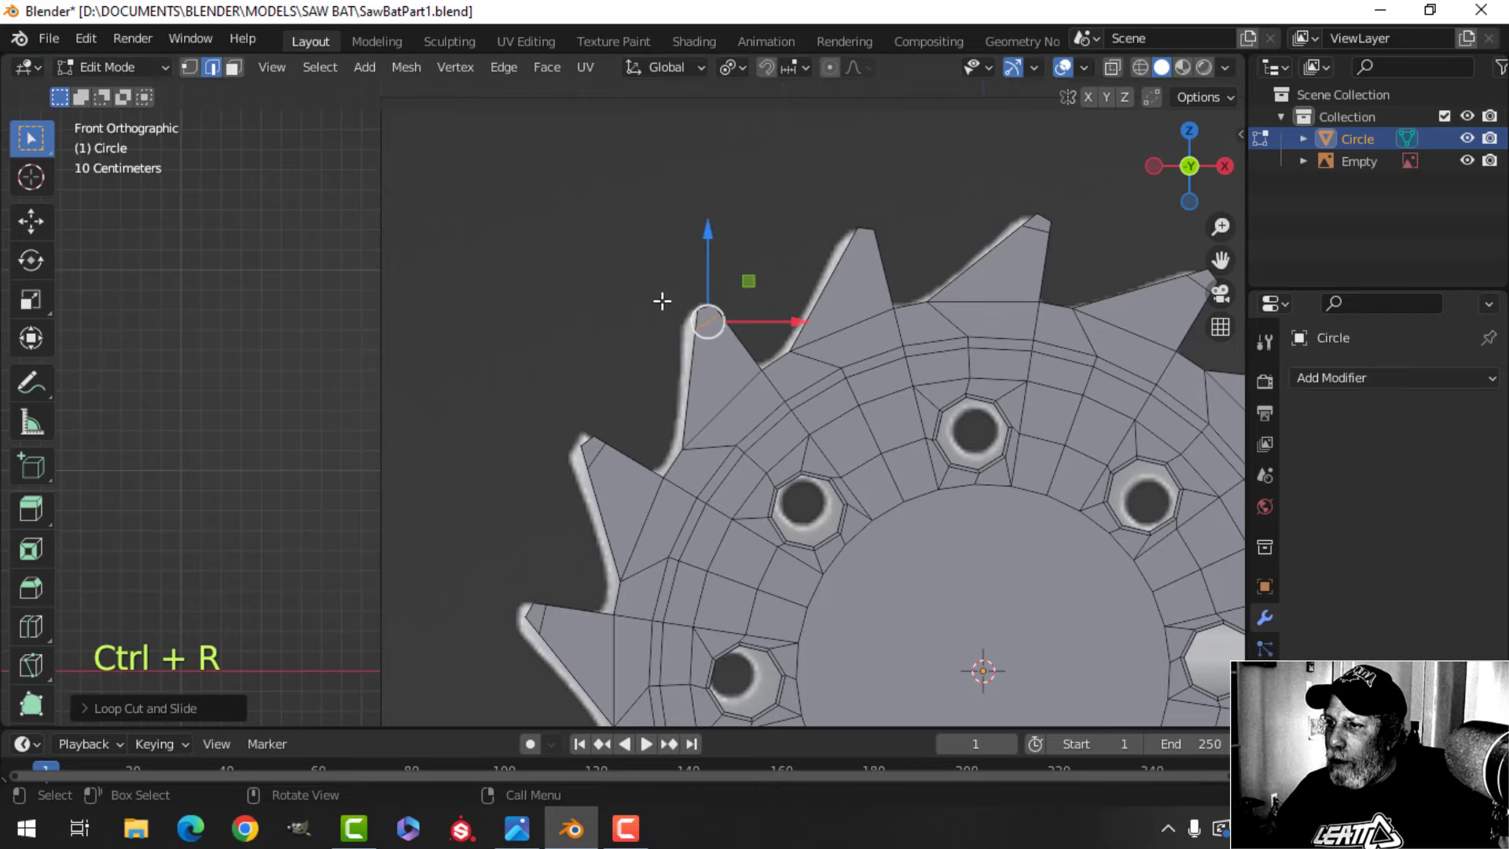
{"action": "key", "text": "ctrl+r"}
{"action": "left_click", "coordinate": [889, 269]}
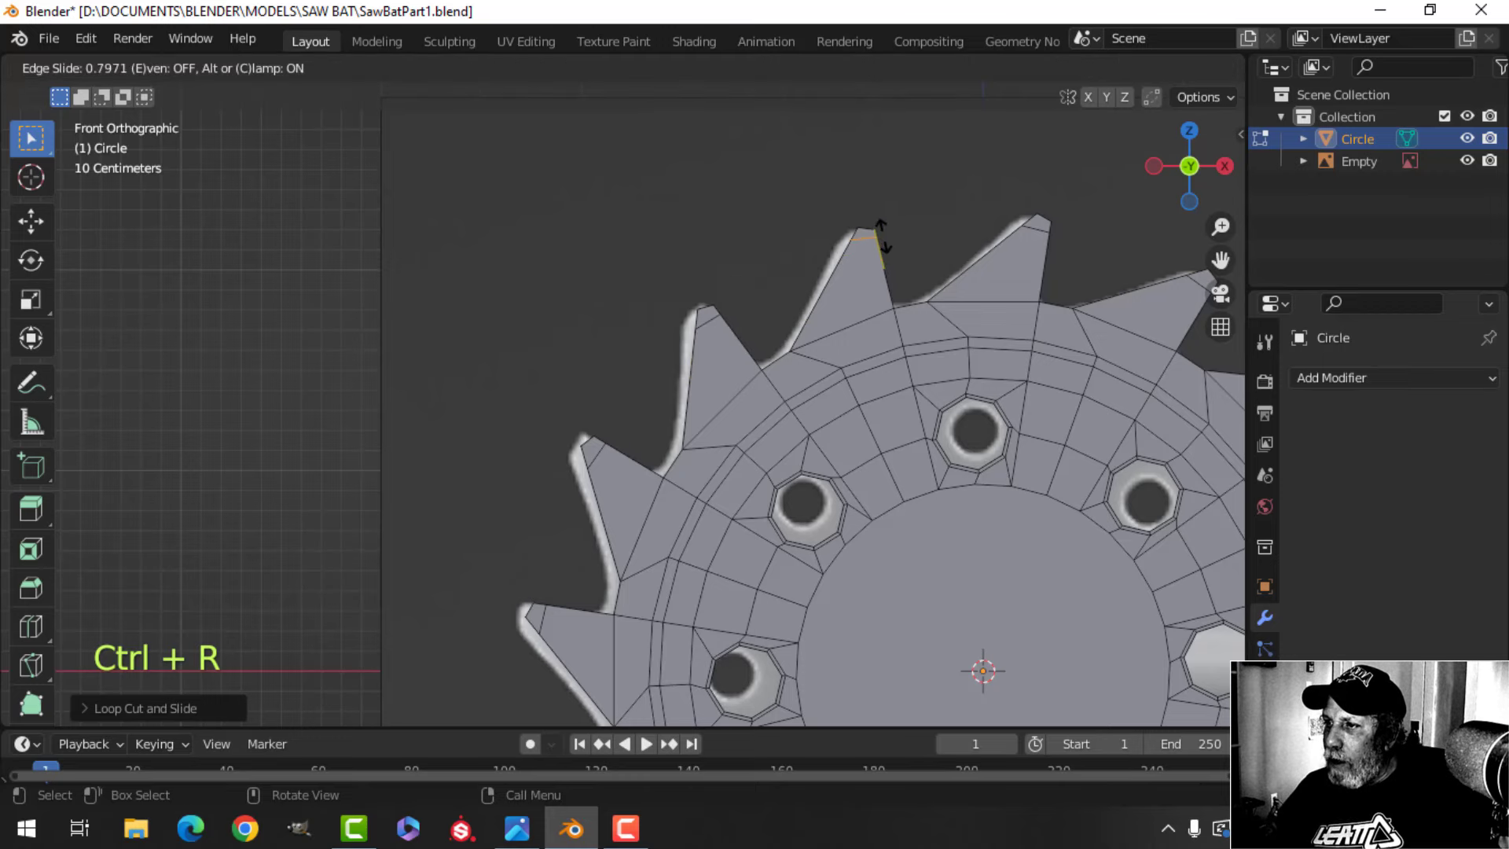
{"action": "left_click", "coordinate": [883, 237]}
Select all of the blade's faces and extrude them about 0.065 m to give the blade thickness
{"action": "scroll", "coordinate": [930, 314], "scroll_direction": "down", "scroll_amount": 2}
{"action": "key", "text": "alt+a"}
{"action": "middle_click_drag", "start_coordinate": [937, 461], "coordinate": [828, 314], "text": "shift"}
{"action": "middle_click_drag", "start_coordinate": [816, 358], "coordinate": [1002, 410]}
{"action": "middle_click_drag", "start_coordinate": [298, 310], "coordinate": [643, 301], "text": "shift"}
{"action": "key", "text": "3"}
{"action": "middle_click_drag", "start_coordinate": [704, 362], "coordinate": [785, 340]}
{"action": "key", "text": "a"}
{"action": "key", "text": "e"}
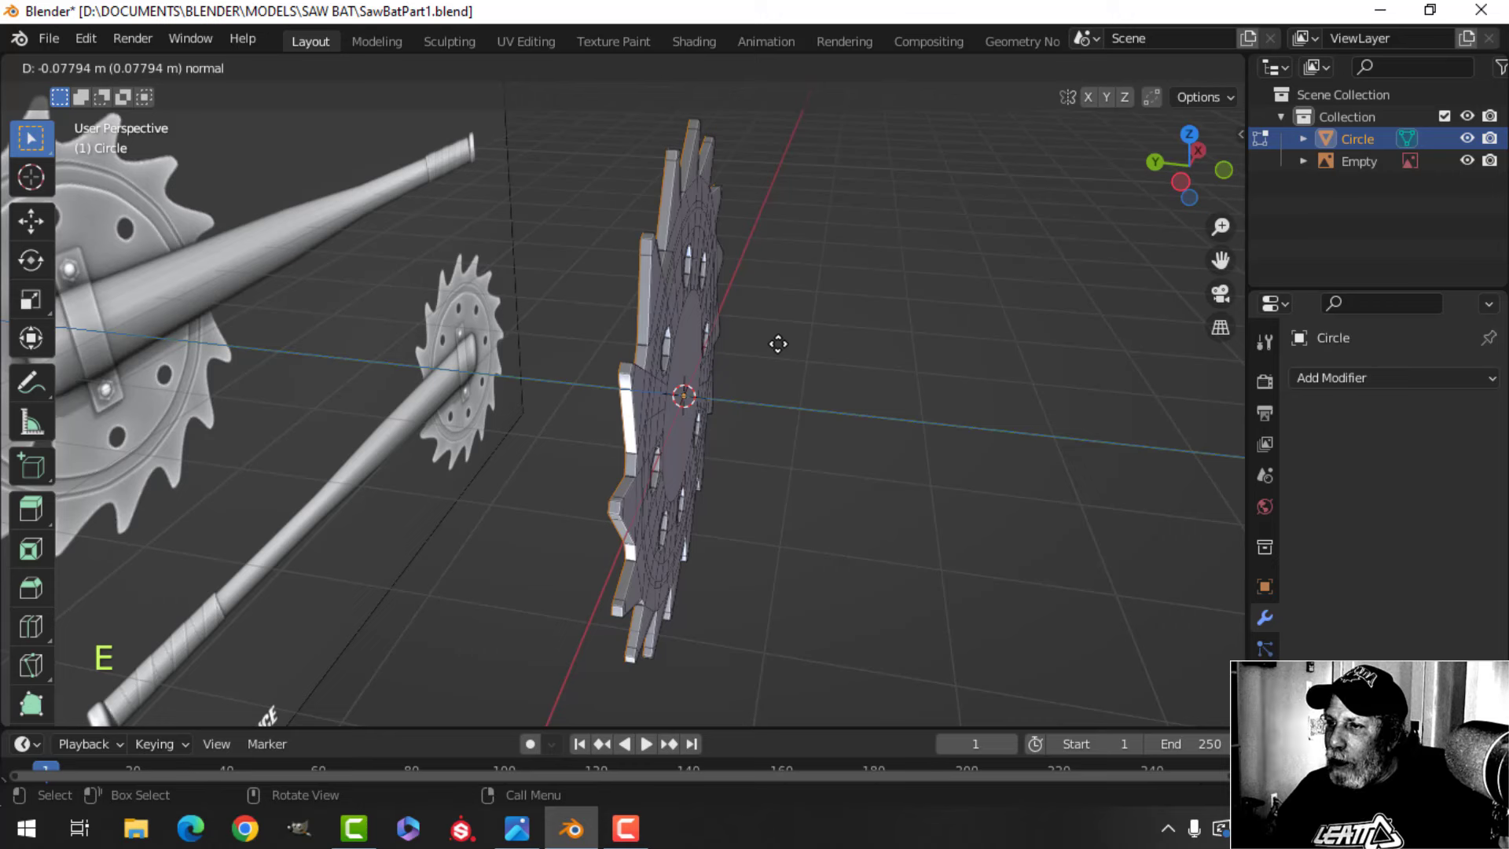
{"action": "key", "text": "shift"}
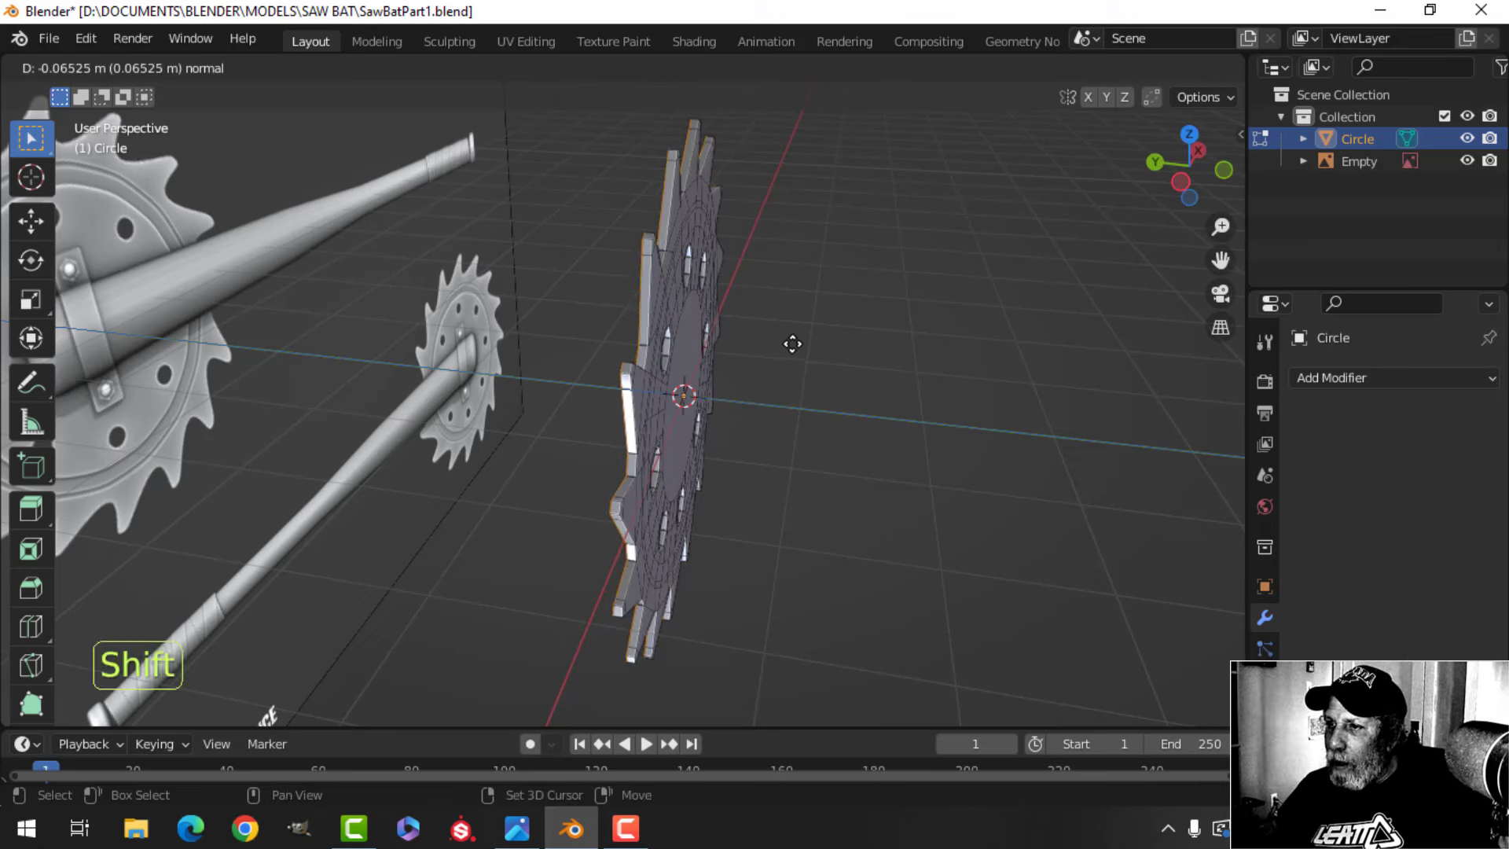
{"action": "left_click", "coordinate": [794, 343]}
Clear the selection, then select the large central disc face on both sides of the blade
{"action": "middle_click_drag", "start_coordinate": [794, 344], "coordinate": [589, 303]}
{"action": "key", "text": "alt+a"}
{"action": "key", "text": "Tab"}
{"action": "scroll", "coordinate": [721, 360], "scroll_direction": "up", "scroll_amount": 8}
{"action": "key", "text": "Tab"}
{"action": "key", "text": "alt+a"}
{"action": "key", "text": "3"}
{"action": "left_click", "coordinate": [568, 331]}
{"action": "key", "text": "shift"}
{"action": "left_click", "coordinate": [766, 275], "text": "shift"}
Grow the selection three times so it takes in the faces around the bolt holes
{"action": "scroll", "coordinate": [579, 280], "scroll_direction": "down", "scroll_amount": 2}
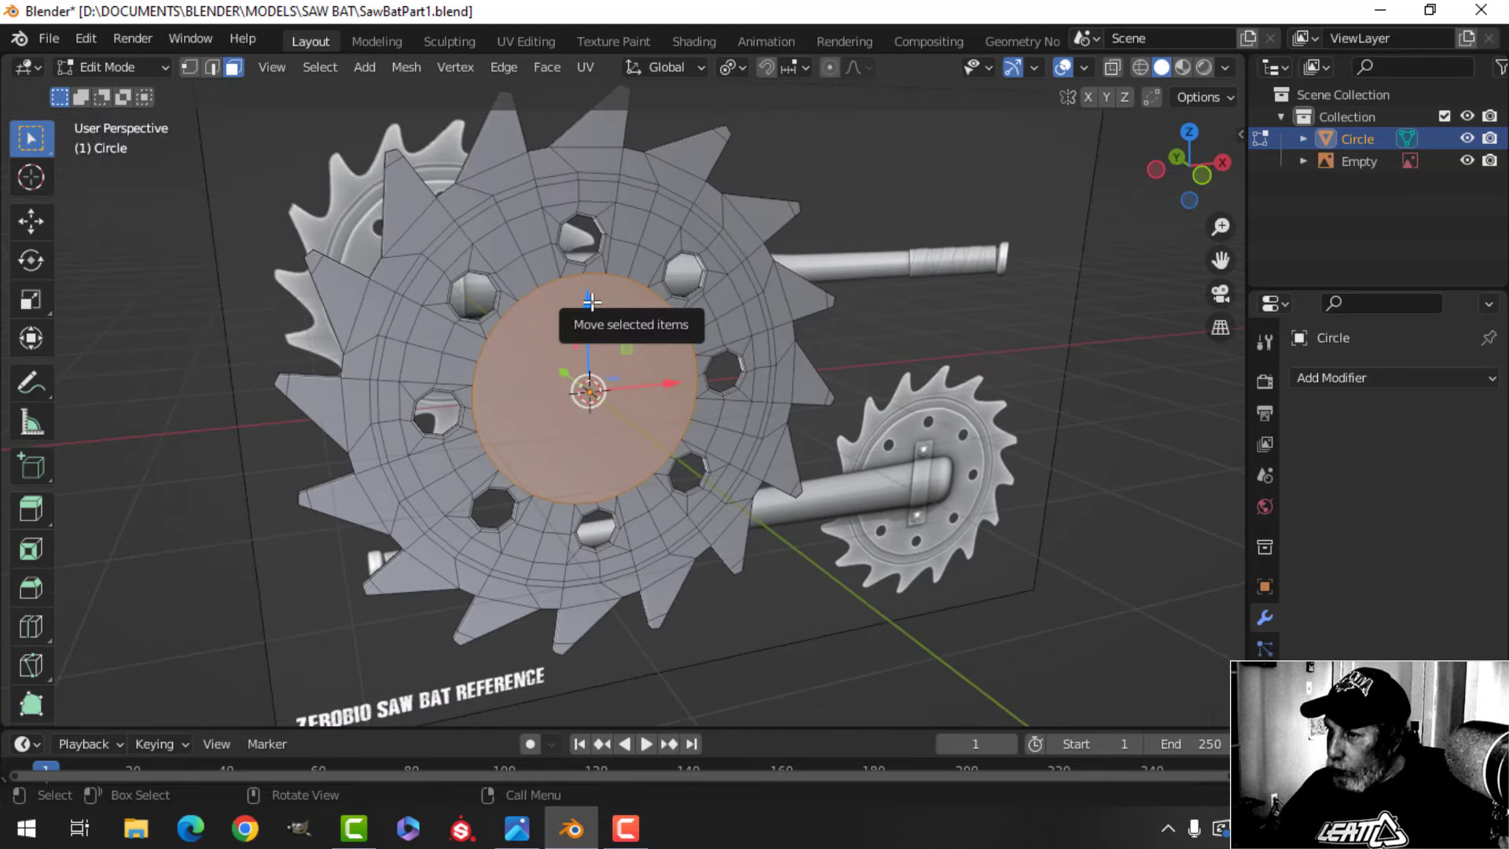
{"action": "key", "text": "ctrl+KP_Add"}
{"action": "key", "text": "ctrl+KP_Add"}
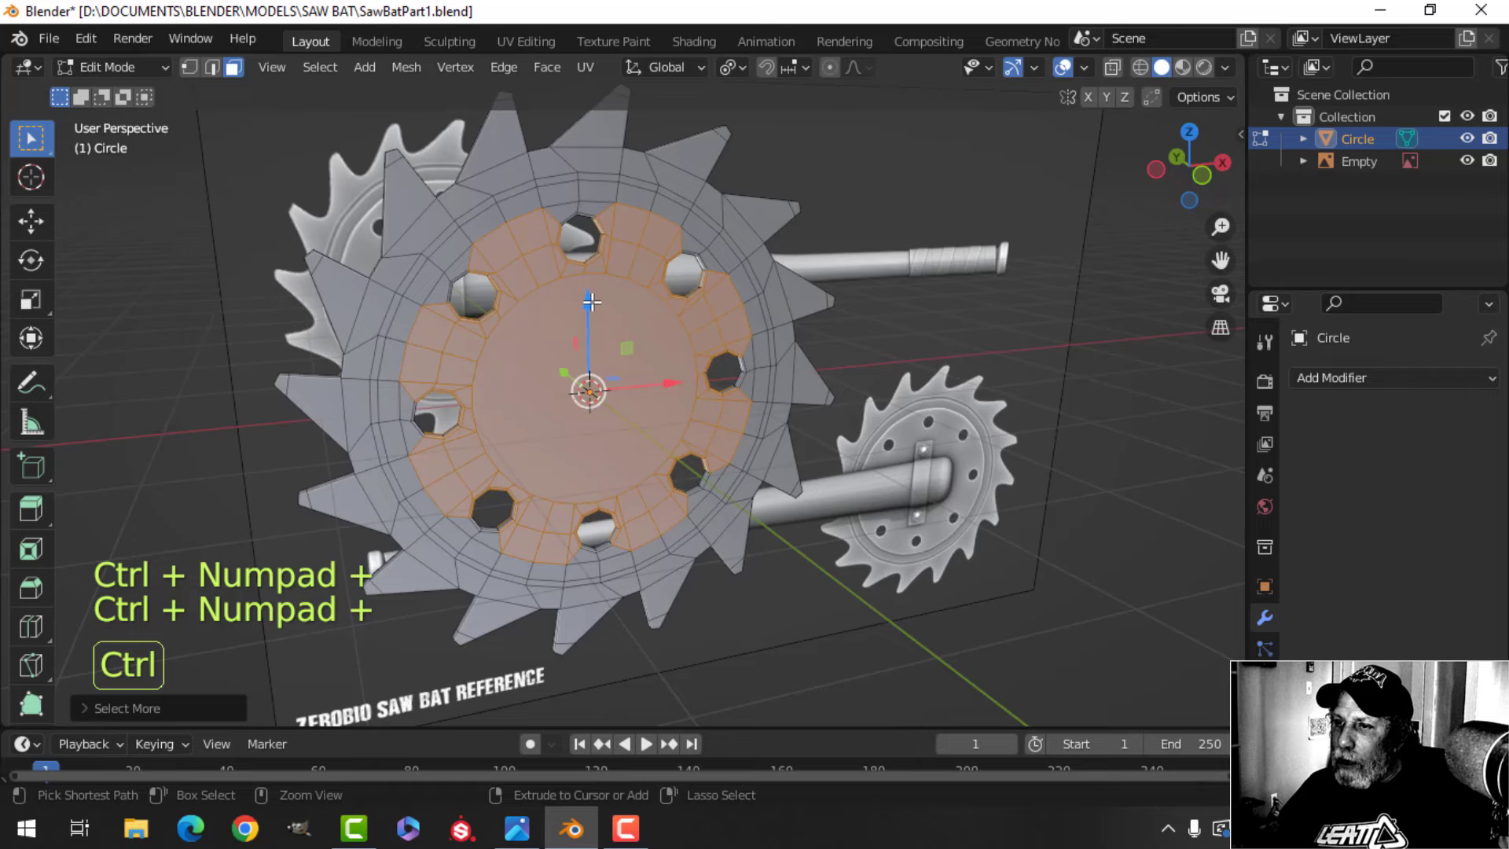
{"action": "key", "text": "ctrl+KP_Add"}
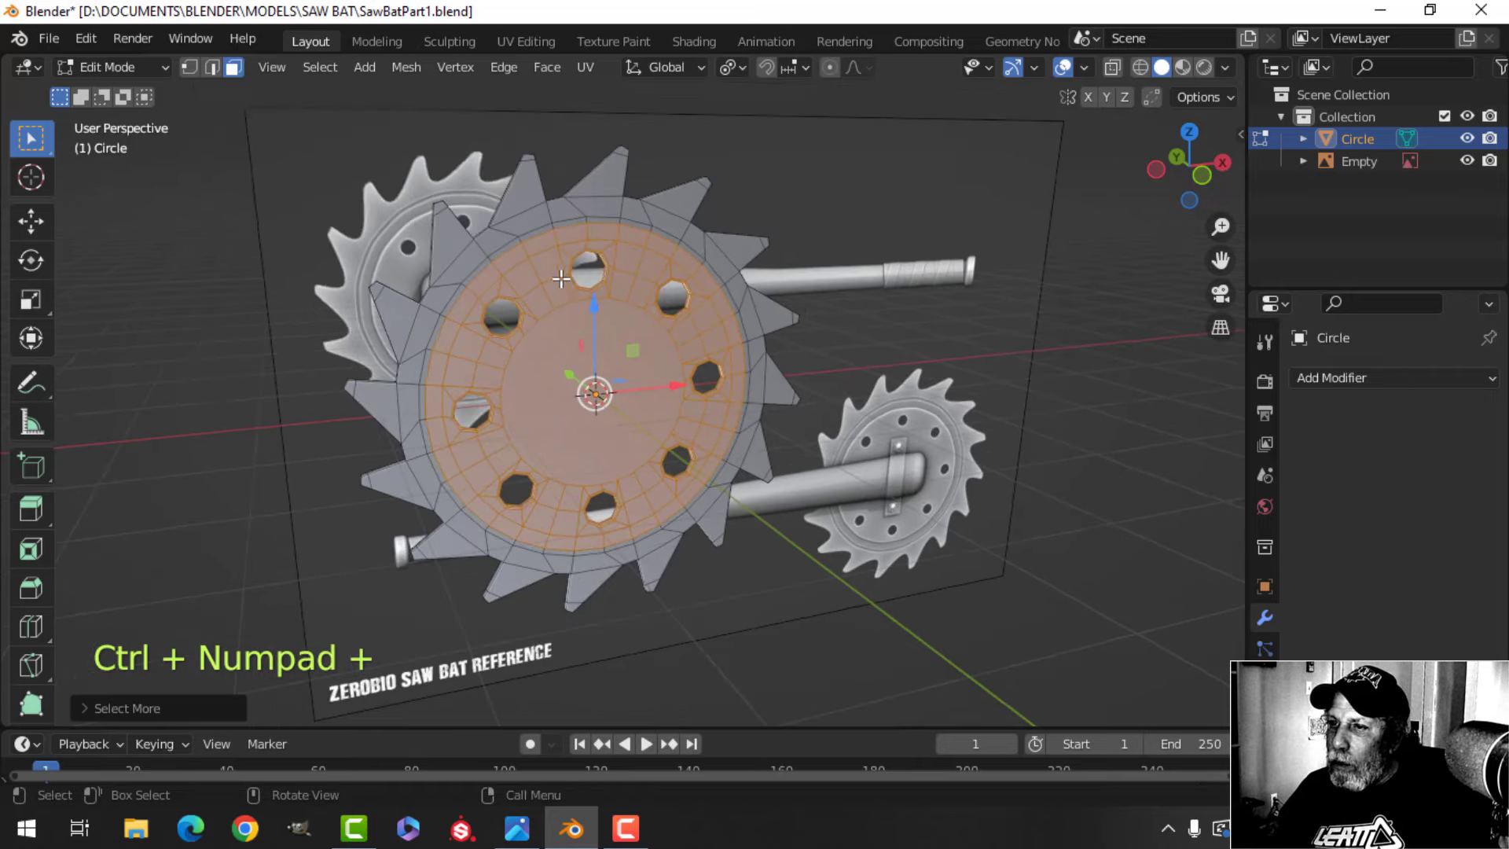
Deselect the inner wall faces of the upper bolt hole and of the next hole clockwise
{"action": "middle_click_drag", "start_coordinate": [560, 293], "coordinate": [582, 339]}
{"action": "scroll", "coordinate": [601, 293], "scroll_direction": "up", "scroll_amount": 2}
{"action": "middle_click_drag", "start_coordinate": [582, 339], "coordinate": [549, 301]}
{"action": "middle_click_drag", "start_coordinate": [550, 301], "coordinate": [606, 333], "text": "shift"}
{"action": "scroll", "coordinate": [597, 318], "scroll_direction": "up", "scroll_amount": 1}
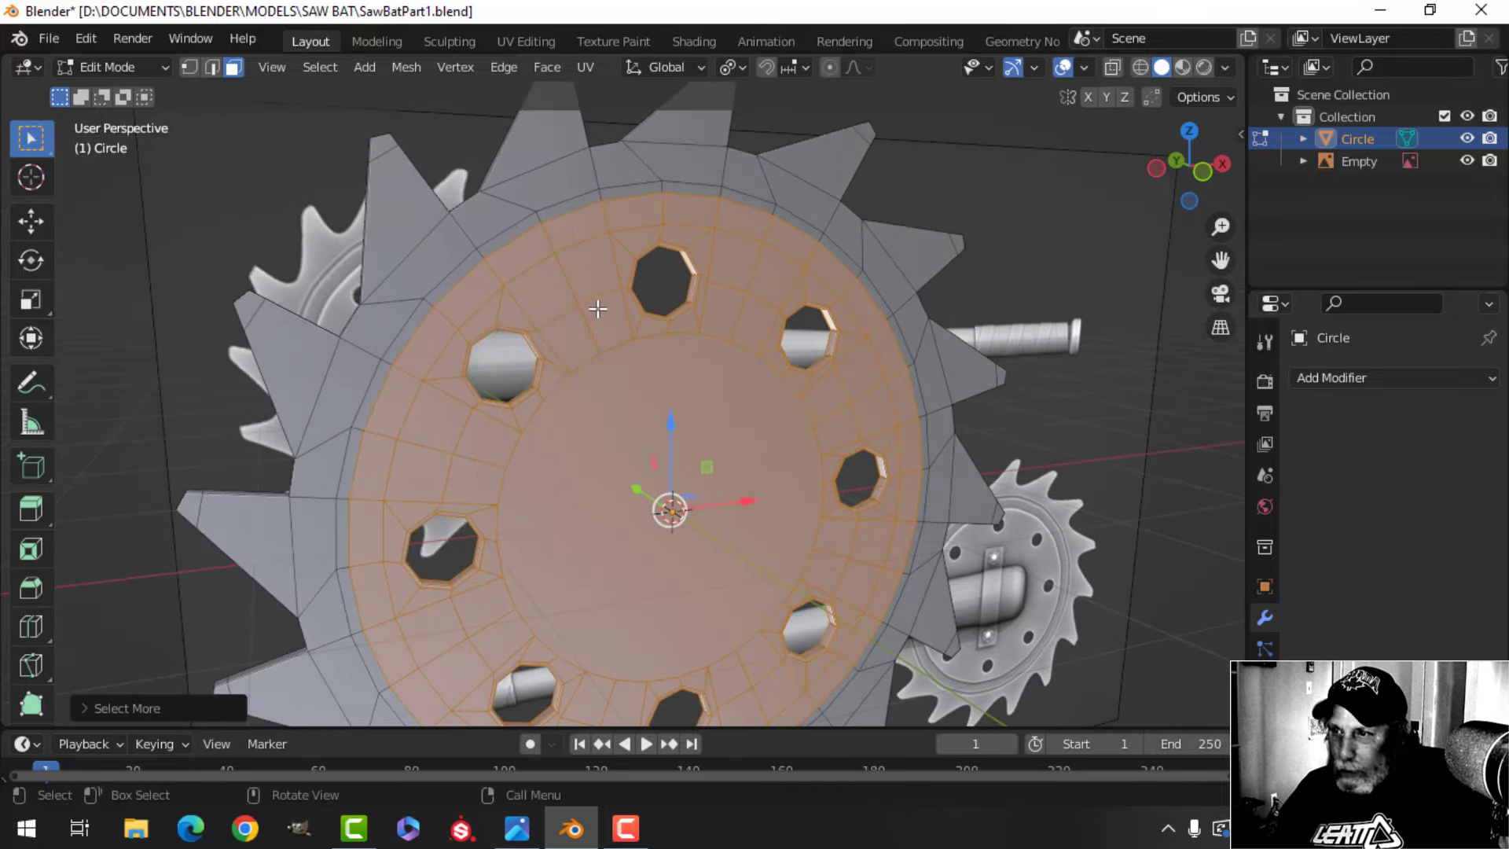
{"action": "middle_click_drag", "start_coordinate": [549, 242], "coordinate": [659, 365]}
{"action": "scroll", "coordinate": [793, 330], "scroll_direction": "up", "scroll_amount": 2}
{"action": "scroll", "coordinate": [896, 314], "scroll_direction": "down", "scroll_amount": 2}
{"action": "scroll", "coordinate": [697, 356], "scroll_direction": "up", "scroll_amount": 3}
{"action": "scroll", "coordinate": [664, 336], "scroll_direction": "up", "scroll_amount": 2}
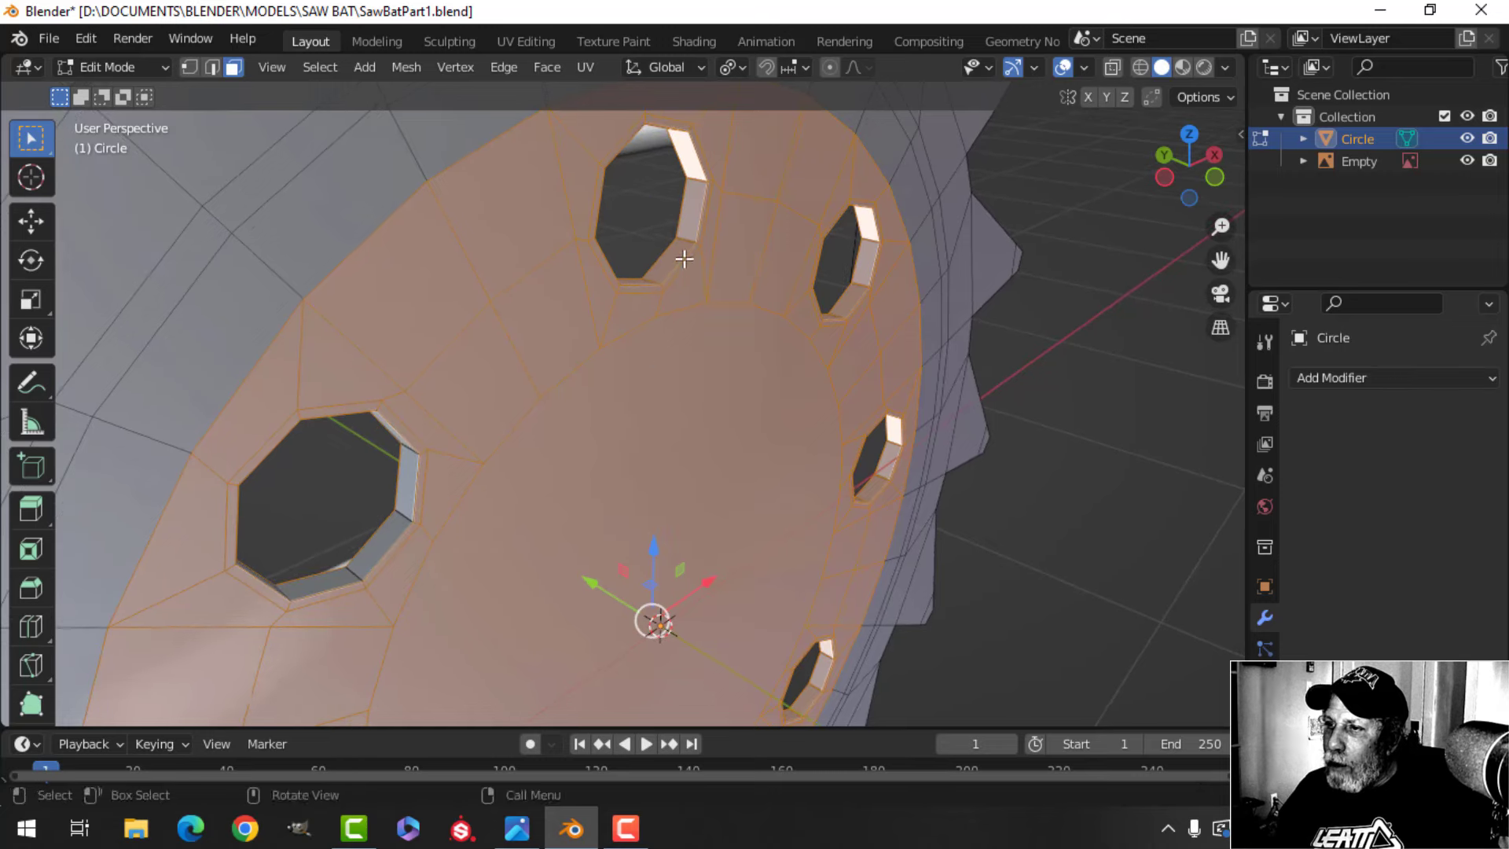
{"action": "left_click", "coordinate": [682, 243], "text": "alt+shift"}
{"action": "middle_click_drag", "start_coordinate": [682, 244], "coordinate": [515, 298], "text": "shift"}
{"action": "middle_click_drag", "start_coordinate": [660, 377], "coordinate": [677, 408]}
{"action": "scroll", "coordinate": [692, 407], "scroll_direction": "up", "scroll_amount": 2}
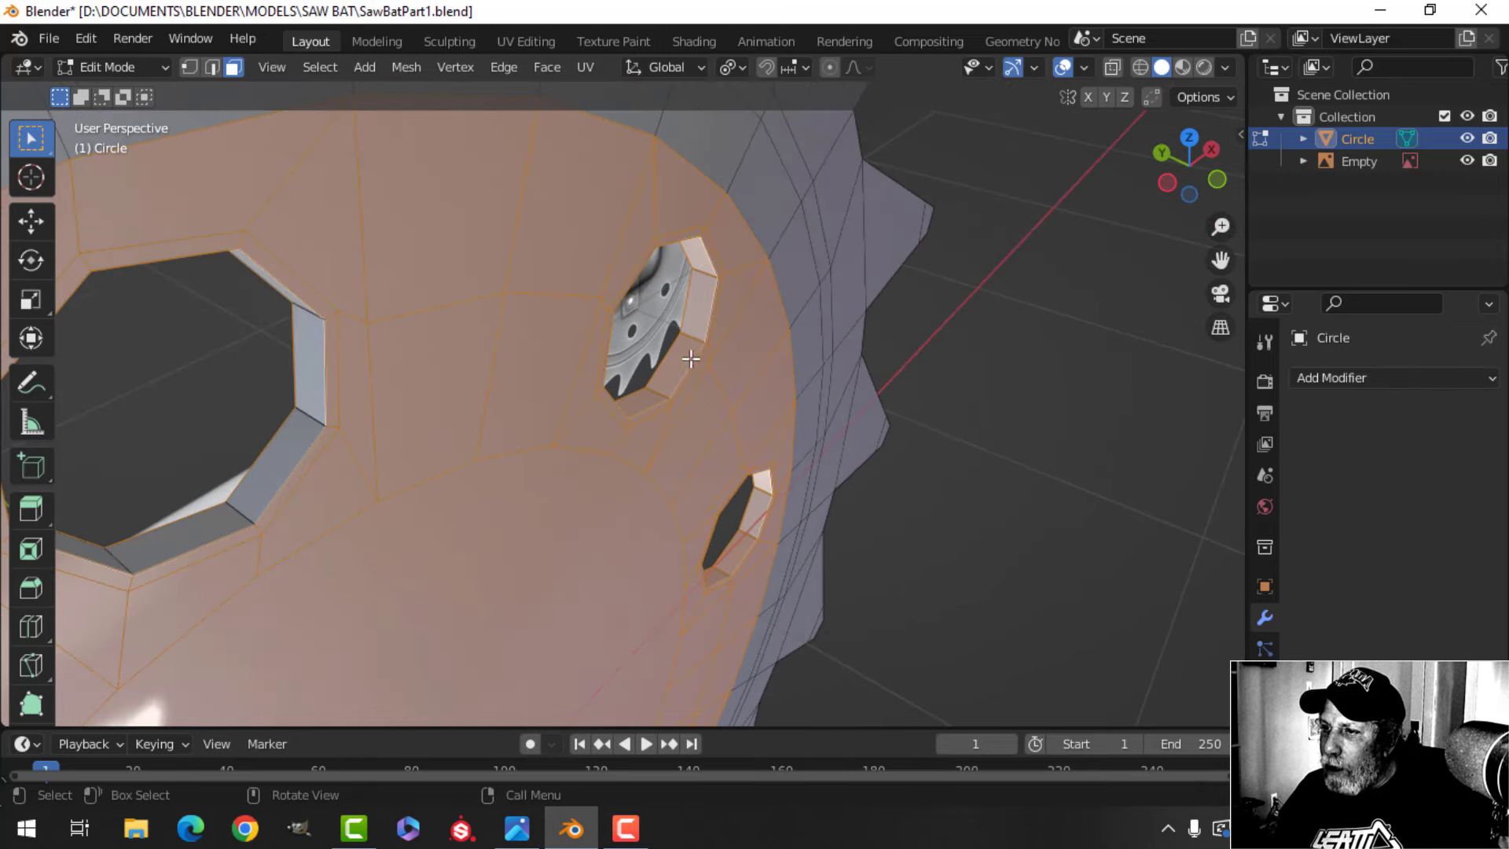
{"action": "left_click", "coordinate": [691, 336], "text": "alt+shift"}
Continue clockwise, removing the inner wall faces of the following two bolt holes from the selection
{"action": "scroll", "coordinate": [692, 338], "scroll_direction": "down", "scroll_amount": 3}
{"action": "middle_click_drag", "start_coordinate": [739, 472], "coordinate": [650, 343], "text": "shift"}
{"action": "scroll", "coordinate": [660, 357], "scroll_direction": "up", "scroll_amount": 2}
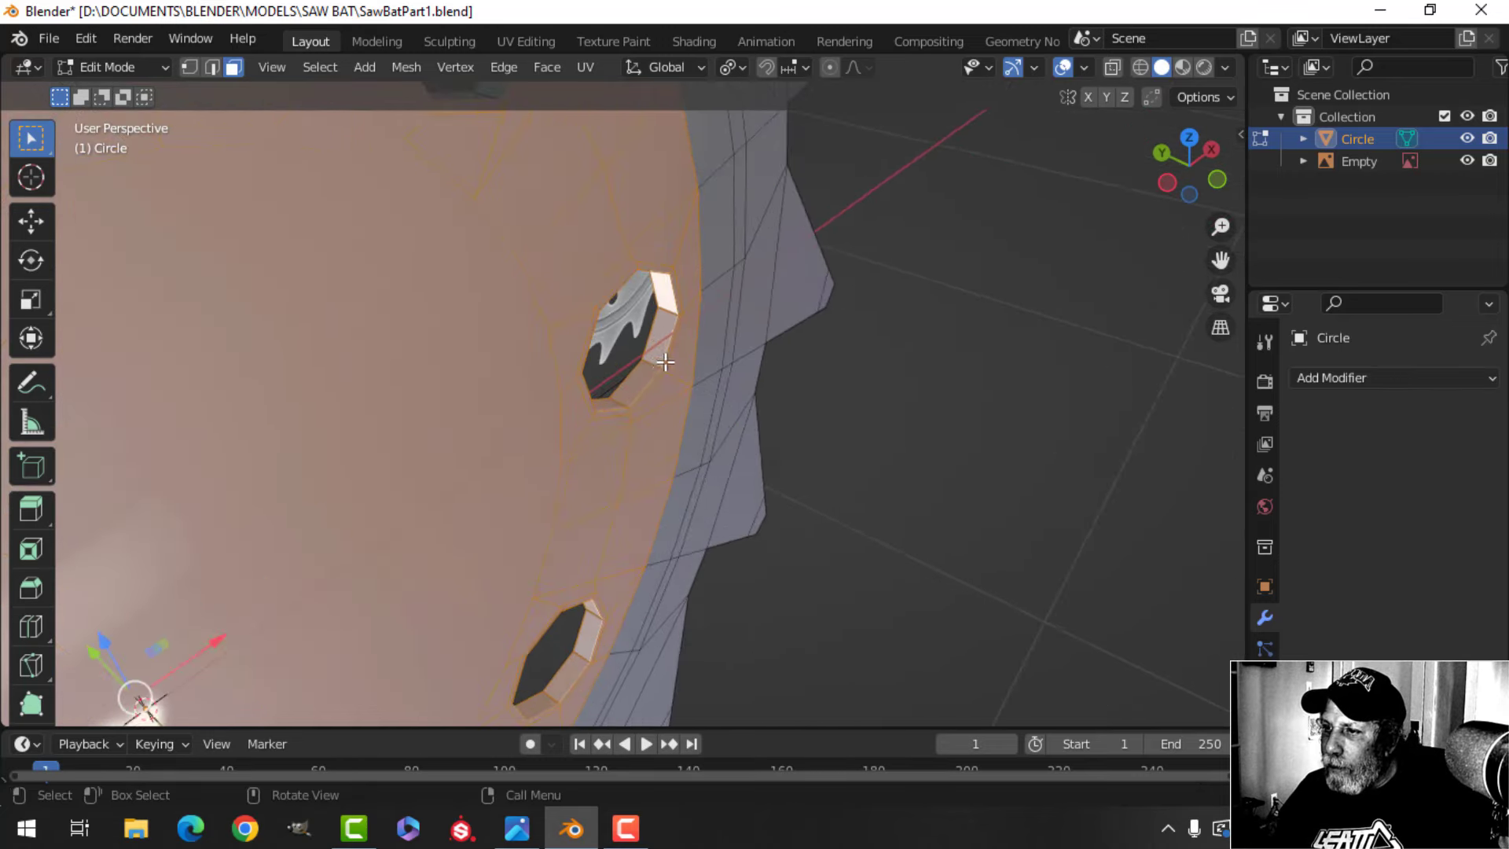
{"action": "left_click", "coordinate": [652, 358], "text": "alt+shift"}
{"action": "scroll", "coordinate": [653, 369], "scroll_direction": "down", "scroll_amount": 2}
{"action": "middle_click_drag", "start_coordinate": [663, 464], "coordinate": [653, 290], "text": "shift"}
{"action": "scroll", "coordinate": [655, 314], "scroll_direction": "up", "scroll_amount": 2}
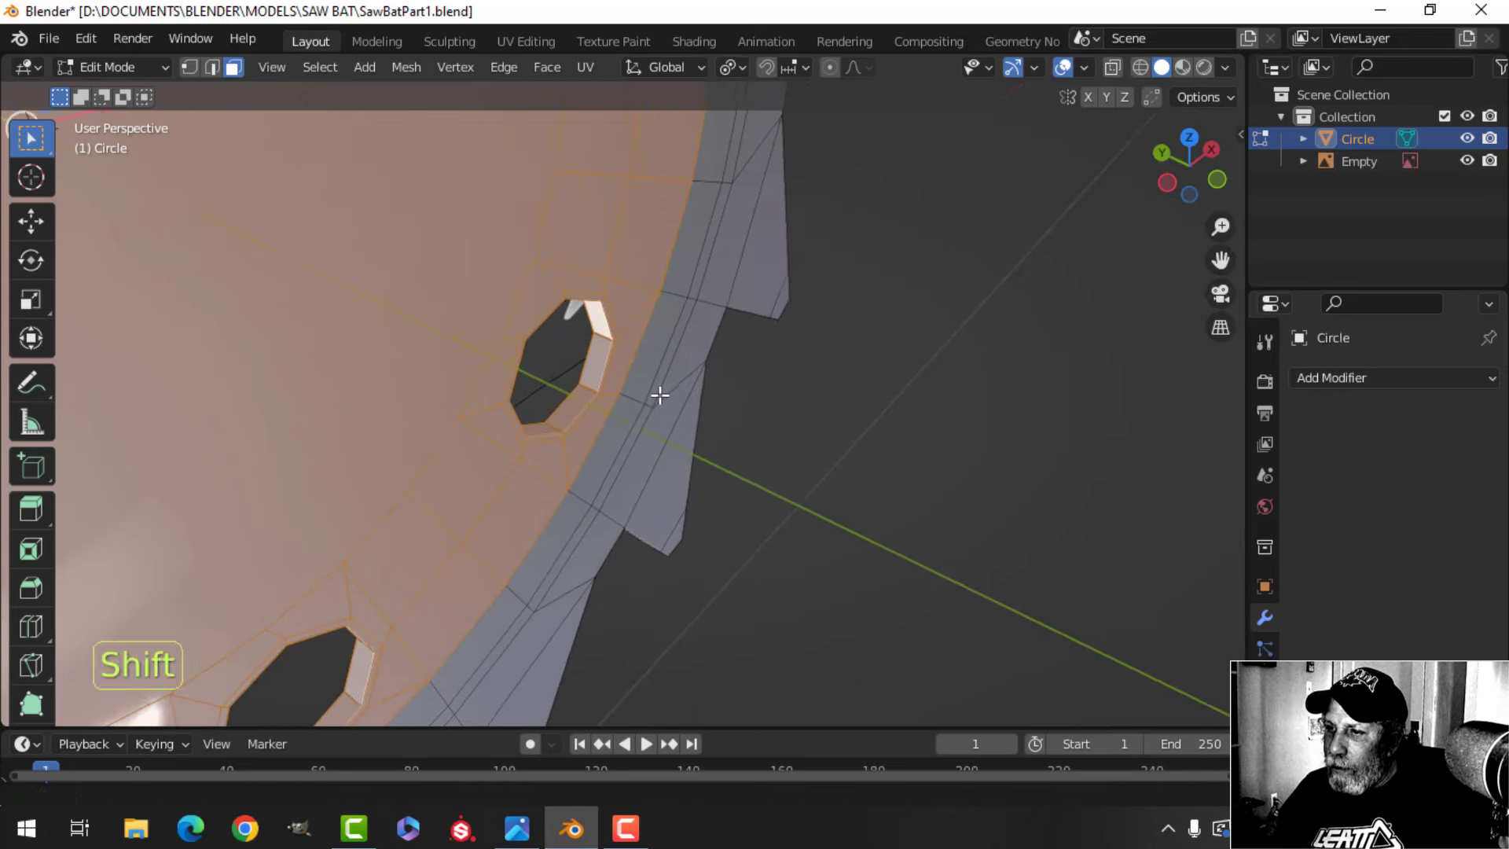
{"action": "middle_click_drag", "start_coordinate": [660, 396], "coordinate": [701, 379], "text": "shift"}
{"action": "left_click", "coordinate": [651, 363], "text": "alt+shift"}
Deselect the inner wall faces of the three remaining bolt holes along the lower part of the disc
{"action": "scroll", "coordinate": [629, 408], "scroll_direction": "down", "scroll_amount": 2}
{"action": "middle_click_drag", "start_coordinate": [599, 464], "coordinate": [767, 199], "text": "shift"}
{"action": "scroll", "coordinate": [767, 199], "scroll_direction": "up", "scroll_amount": 2}
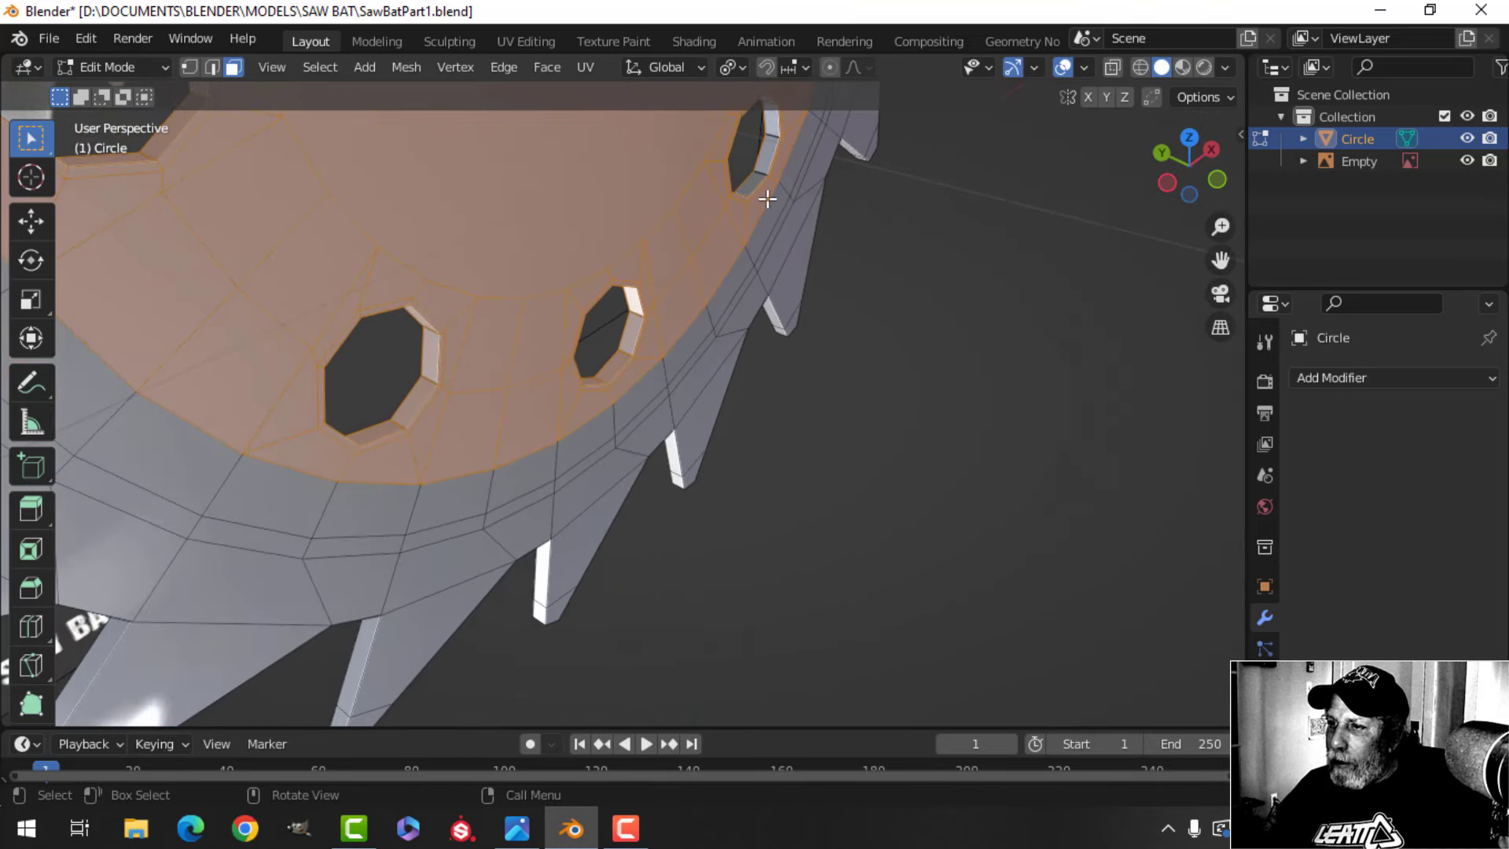
{"action": "scroll", "coordinate": [707, 396], "scroll_direction": "up", "scroll_amount": 3}
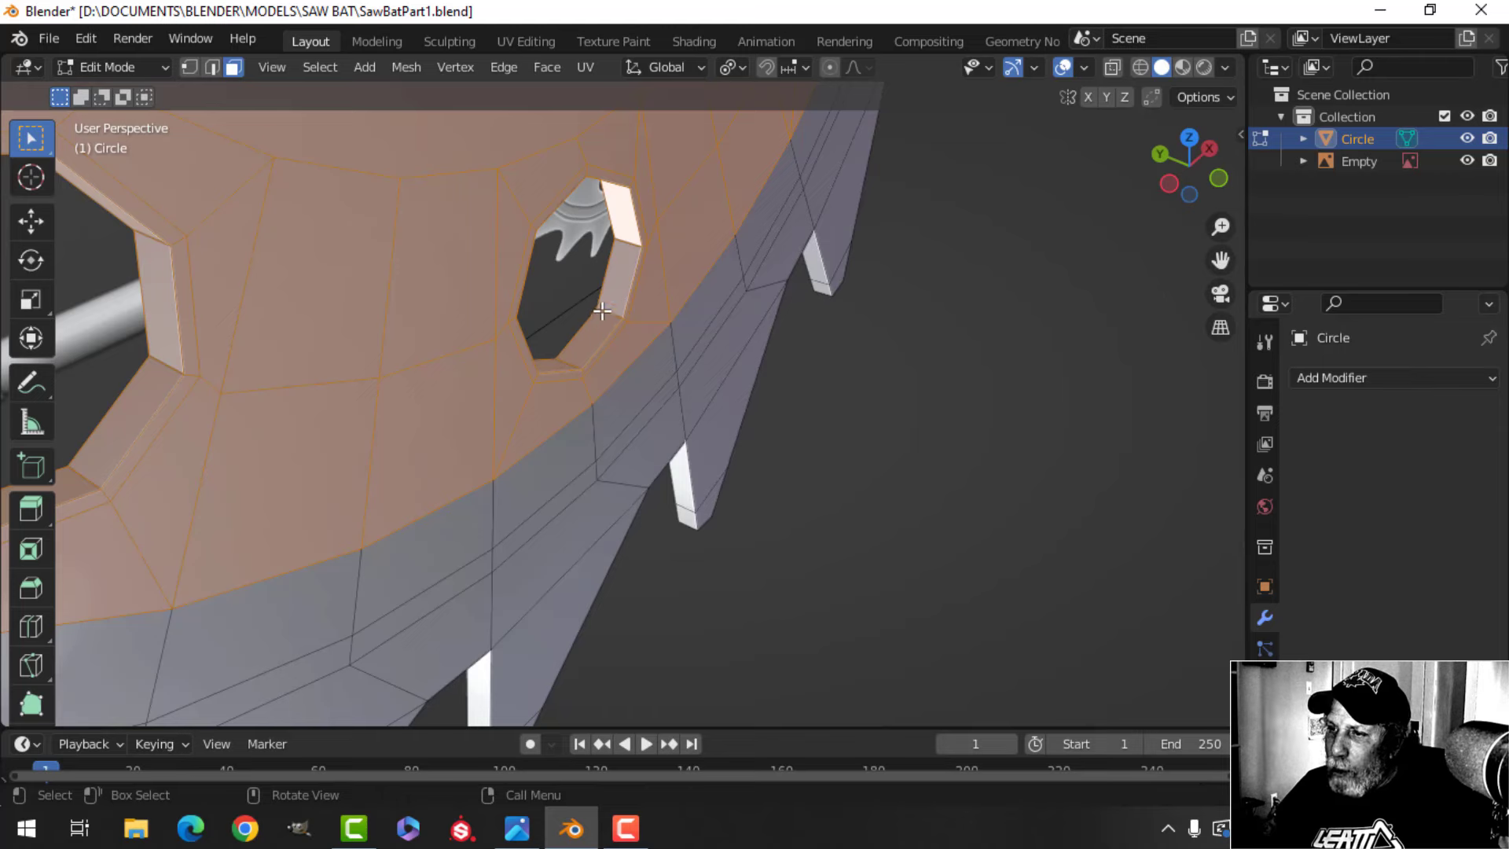
{"action": "left_click", "coordinate": [604, 313], "text": "alt+shift"}
{"action": "scroll", "coordinate": [620, 347], "scroll_direction": "down", "scroll_amount": 3}
{"action": "middle_click_drag", "start_coordinate": [469, 382], "coordinate": [539, 383], "text": "shift"}
{"action": "left_click", "coordinate": [513, 397], "text": "alt+shift"}
{"action": "scroll", "coordinate": [517, 378], "scroll_direction": "down", "scroll_amount": 3}
{"action": "left_click", "coordinate": [517, 348], "text": "alt+shift"}
Extrude the selected disc faces in place, set the pivot to Median Point and scale them outward along Y
{"action": "scroll", "coordinate": [566, 338], "scroll_direction": "down", "scroll_amount": 3}
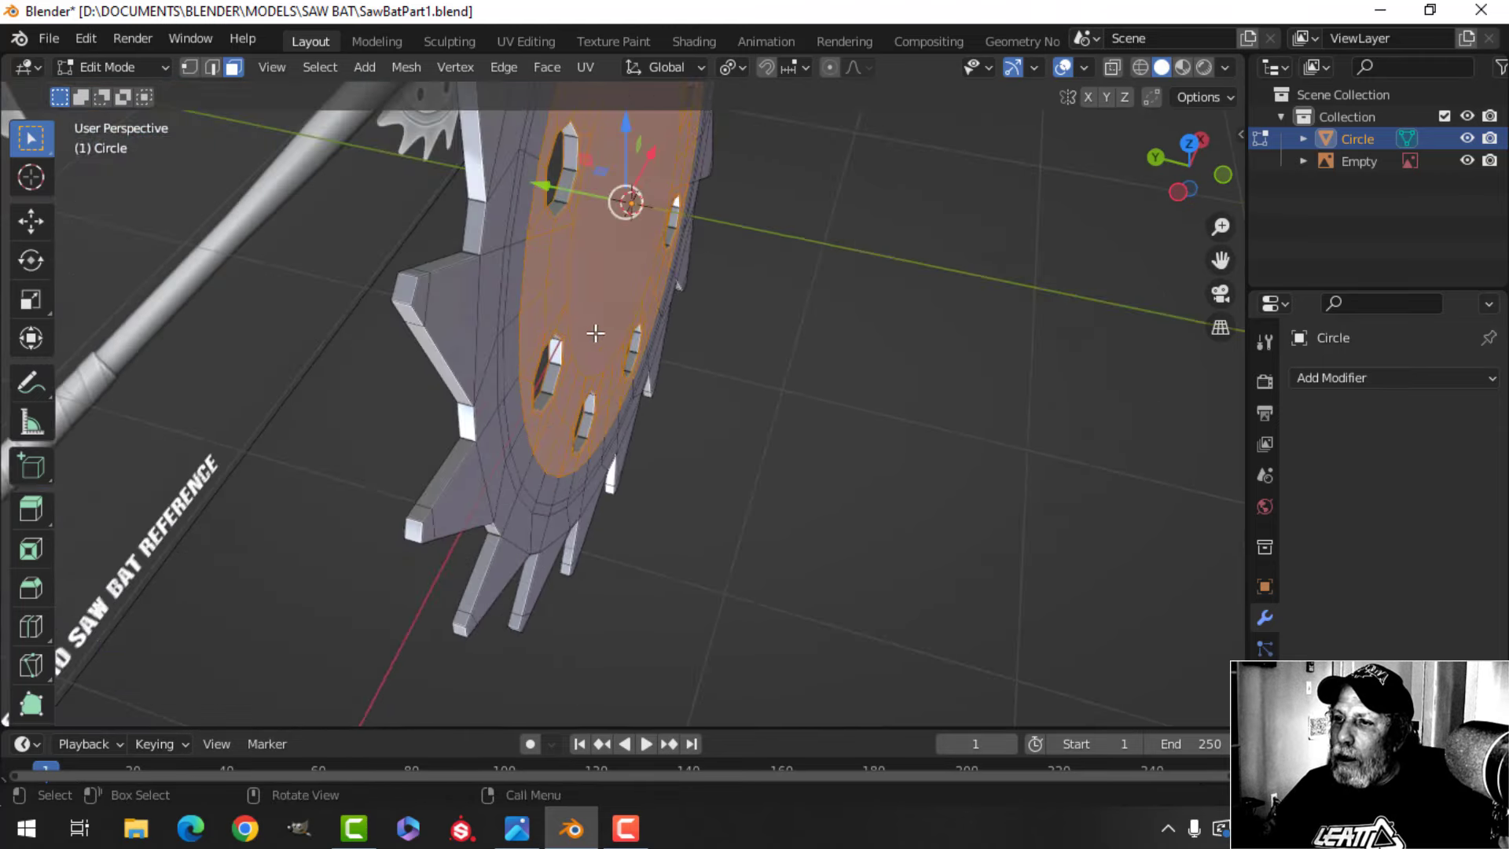
{"action": "middle_click_drag", "start_coordinate": [595, 333], "coordinate": [629, 357]}
{"action": "key", "text": "e"}
{"action": "right_click", "coordinate": [633, 362]}
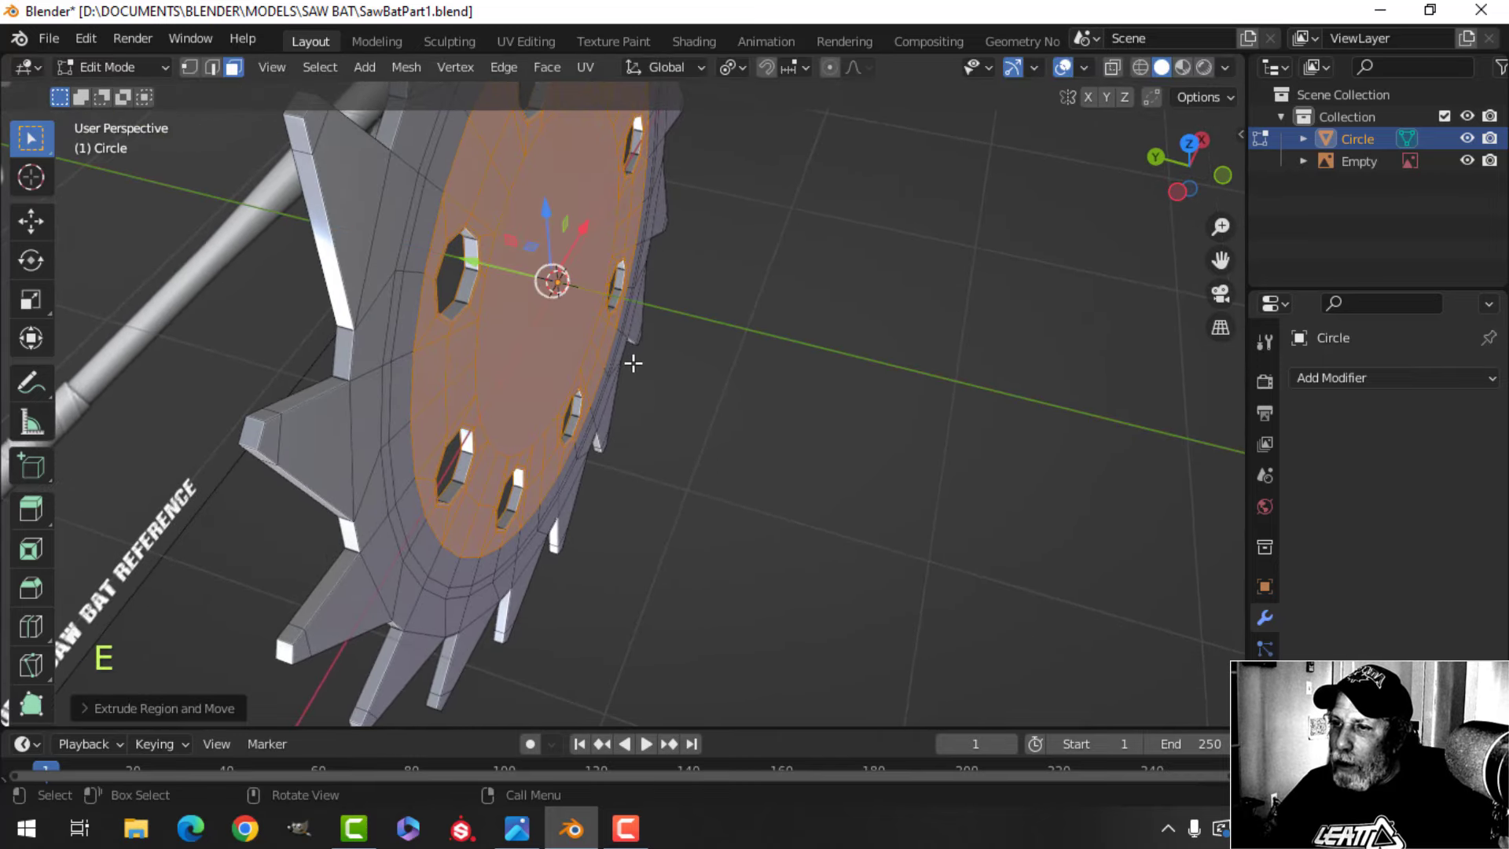
{"action": "left_click", "coordinate": [734, 68]}
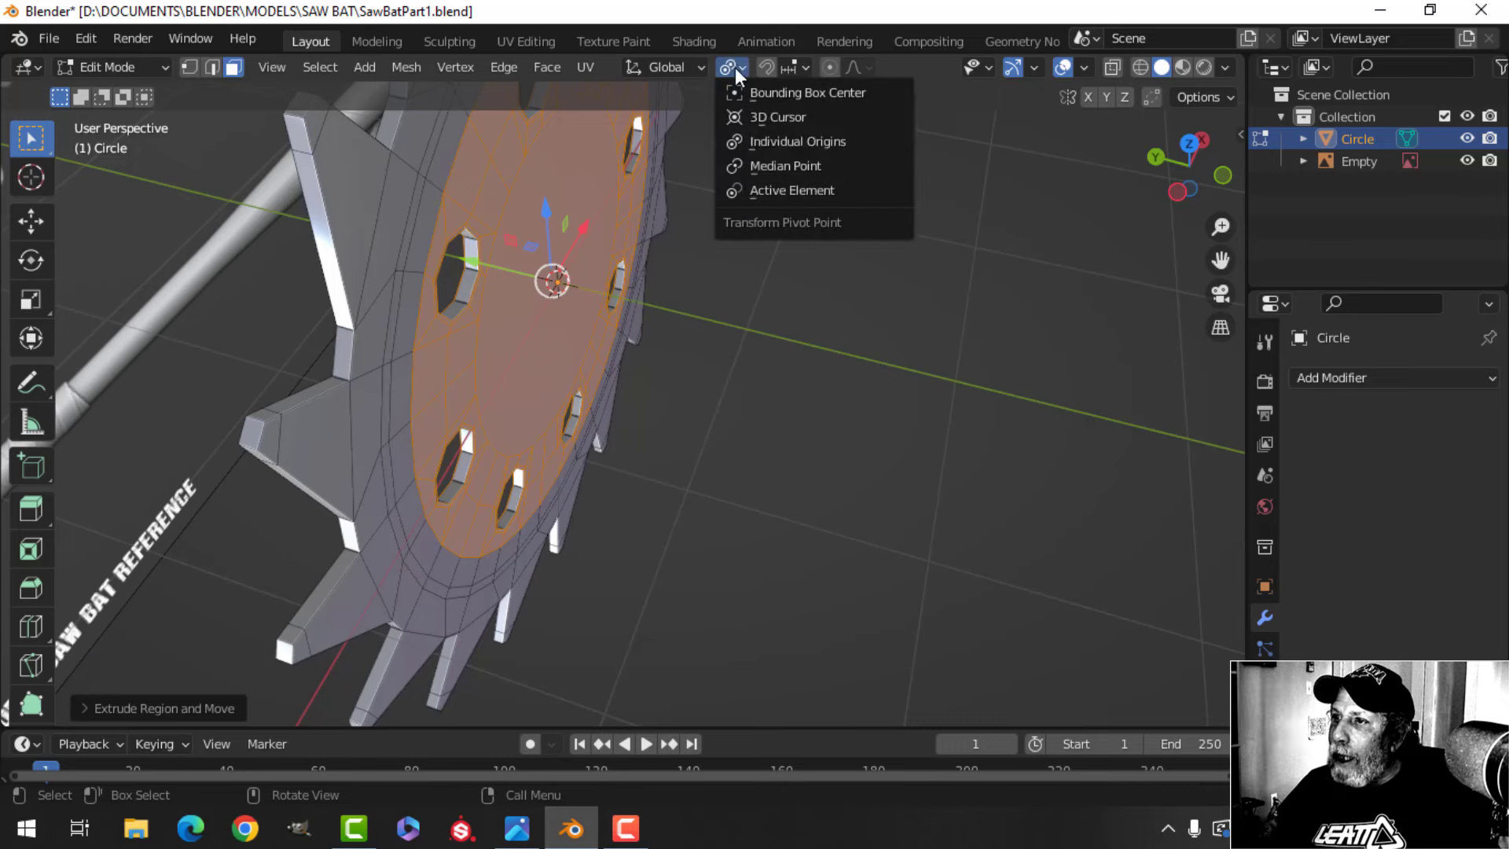
{"action": "left_click", "coordinate": [761, 160]}
{"action": "key", "text": "s"}
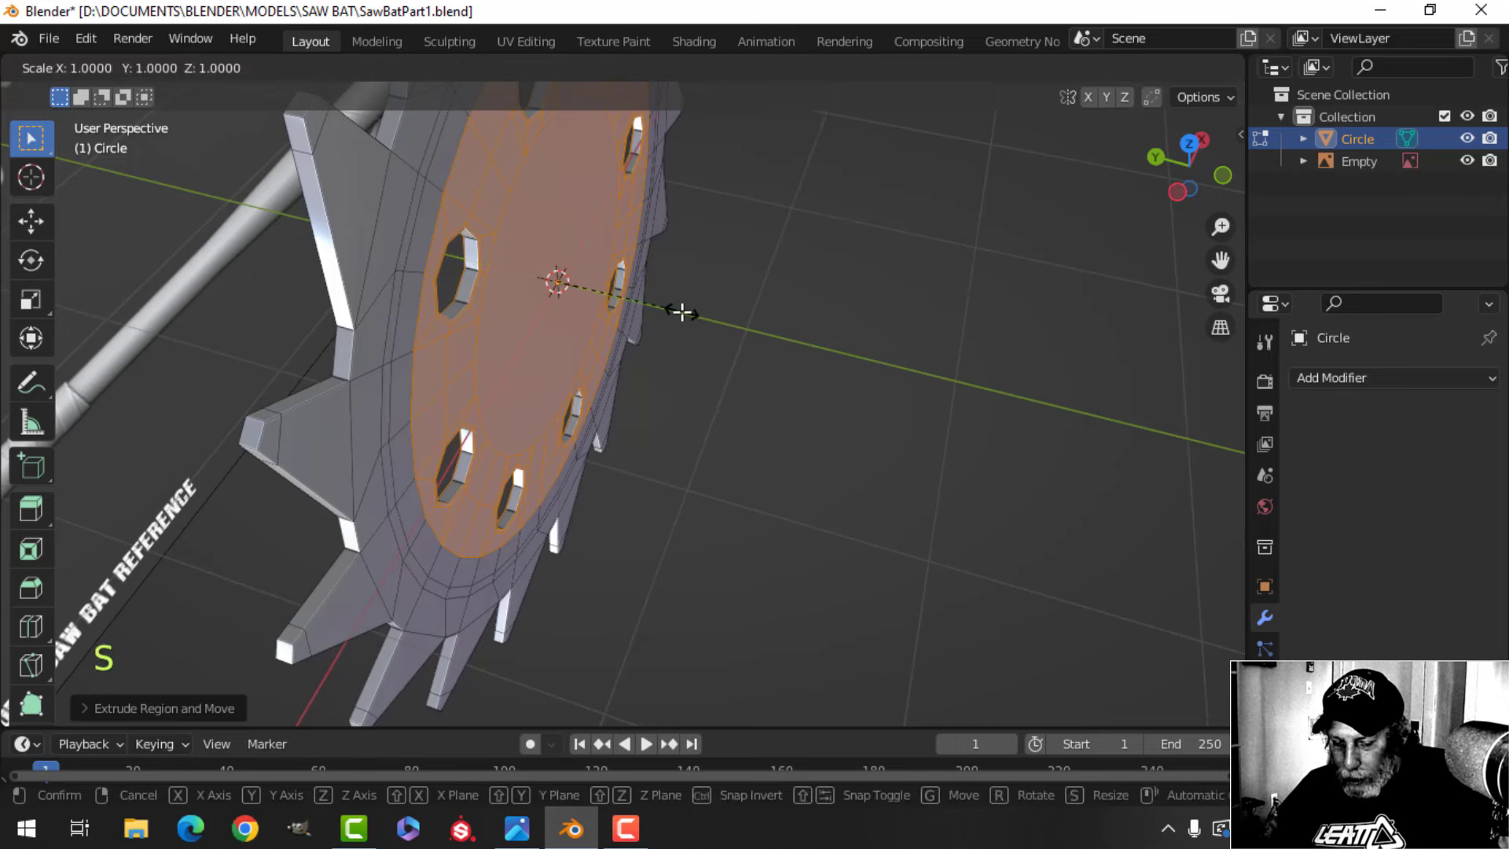
{"action": "key", "text": "y"}
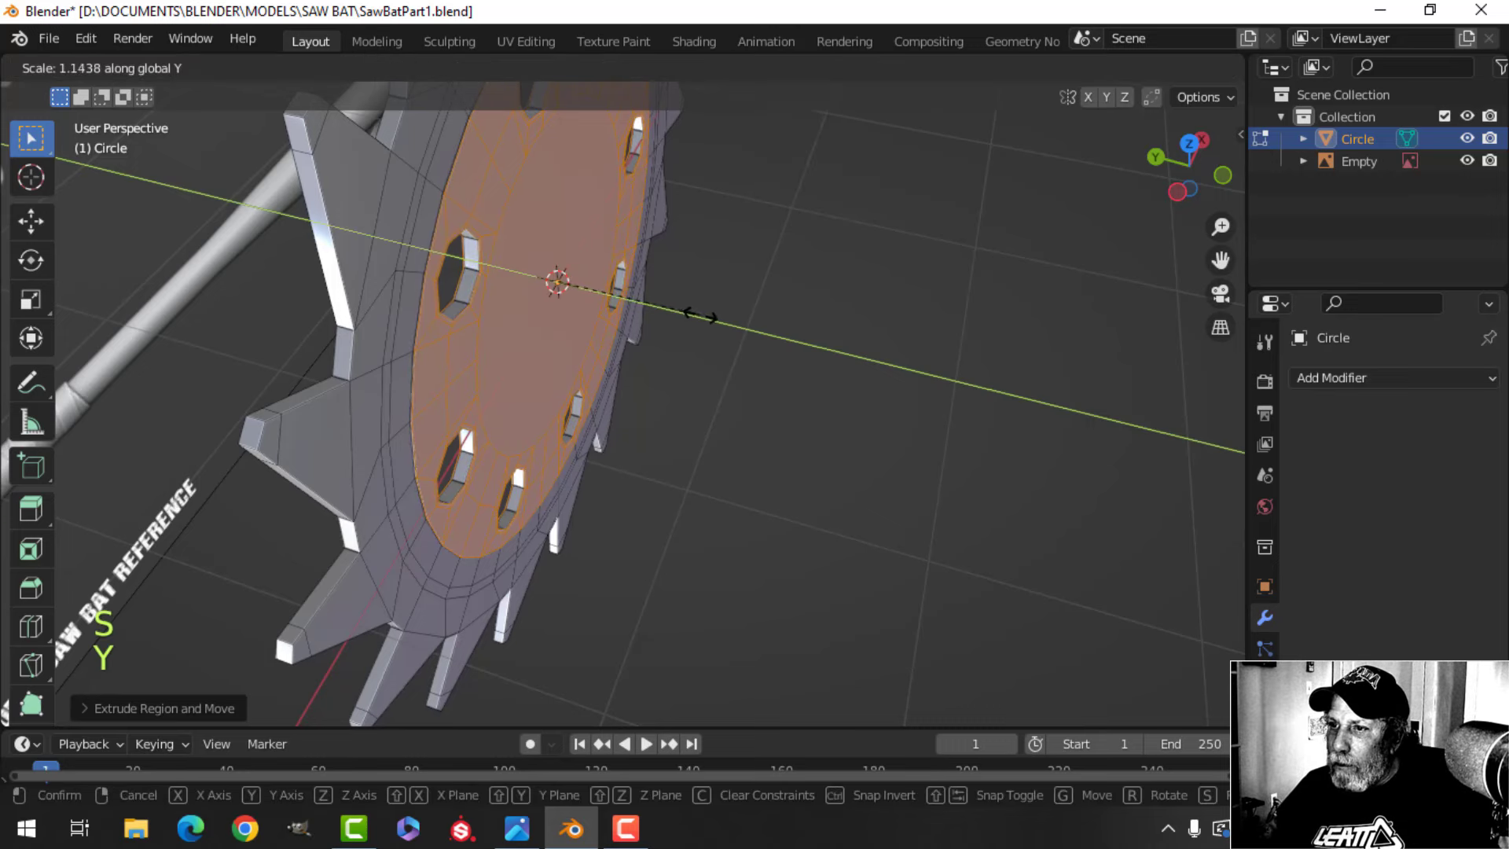
{"action": "left_click", "coordinate": [815, 331]}
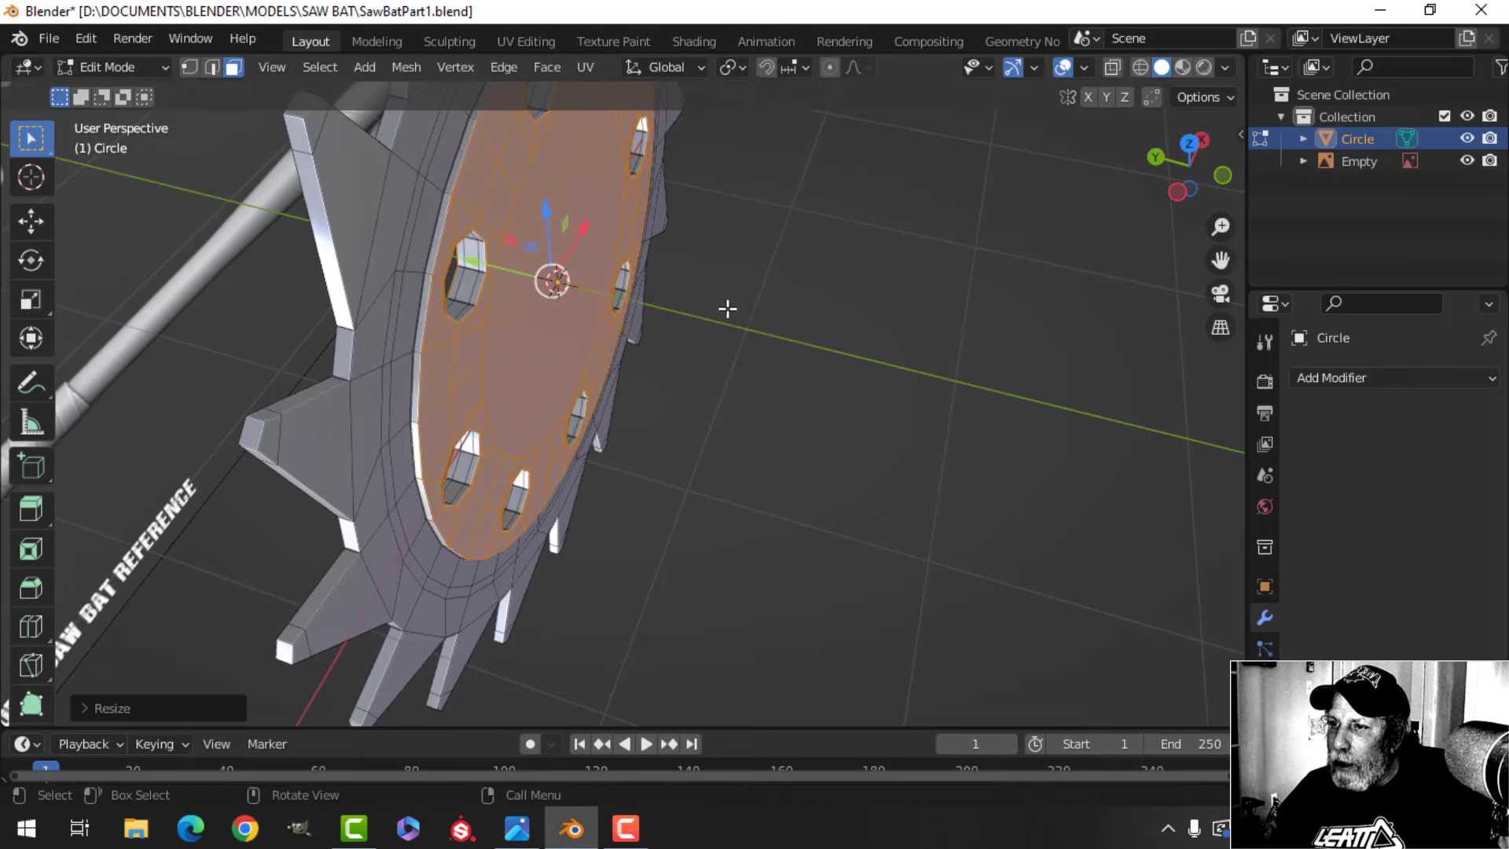
In Object Mode, add a level 2 subdivision surface to the blade and shade it smooth
{"action": "middle_click_drag", "start_coordinate": [724, 309], "coordinate": [579, 261]}
{"action": "key", "text": "alt+a"}
{"action": "key", "text": "Tab"}
{"action": "middle_click_drag", "start_coordinate": [676, 289], "coordinate": [574, 365]}
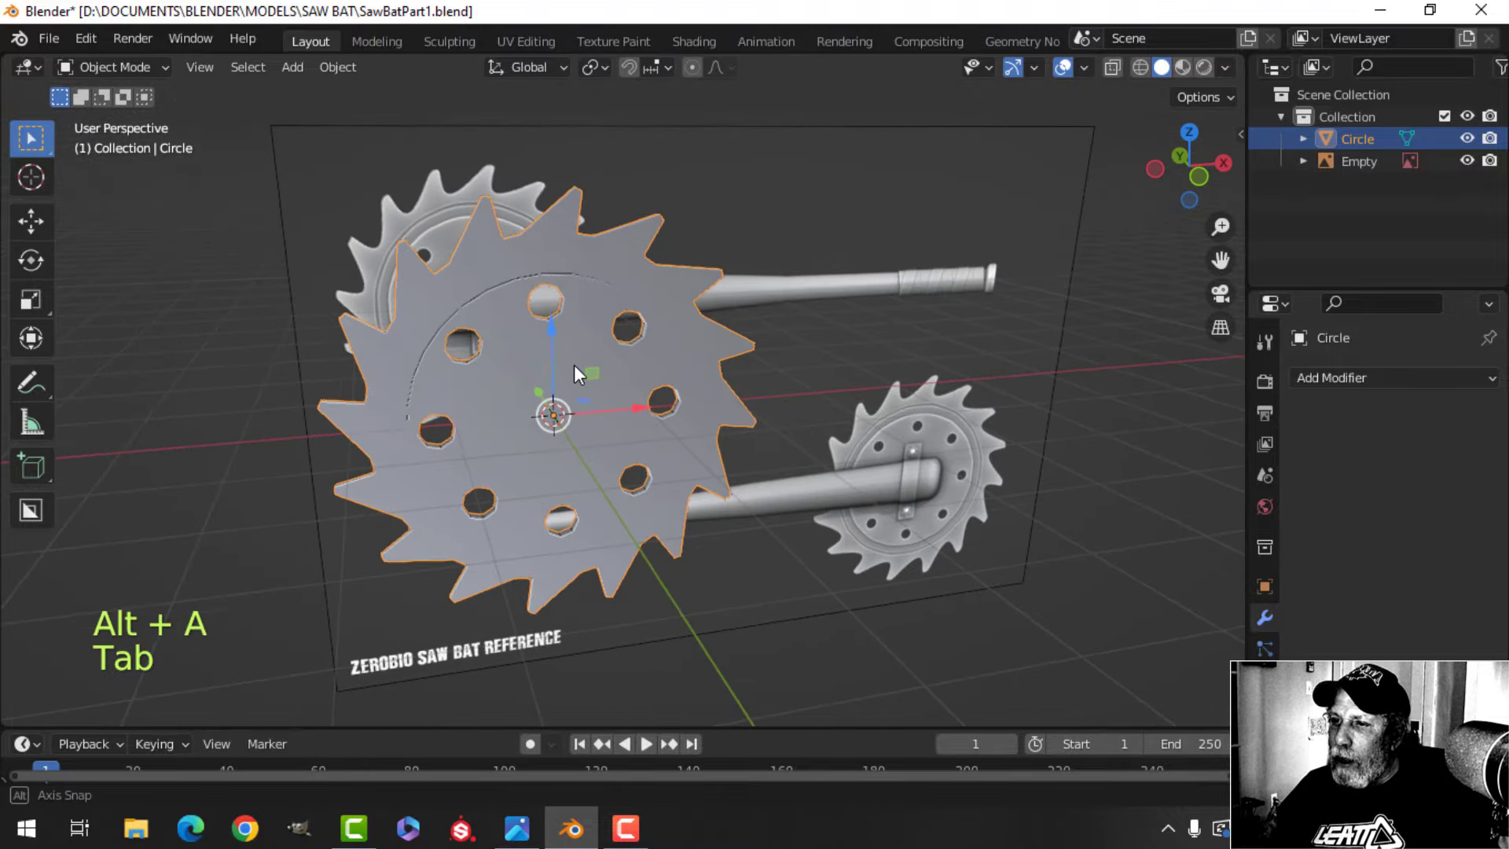
{"action": "key", "text": "ctrl+2"}
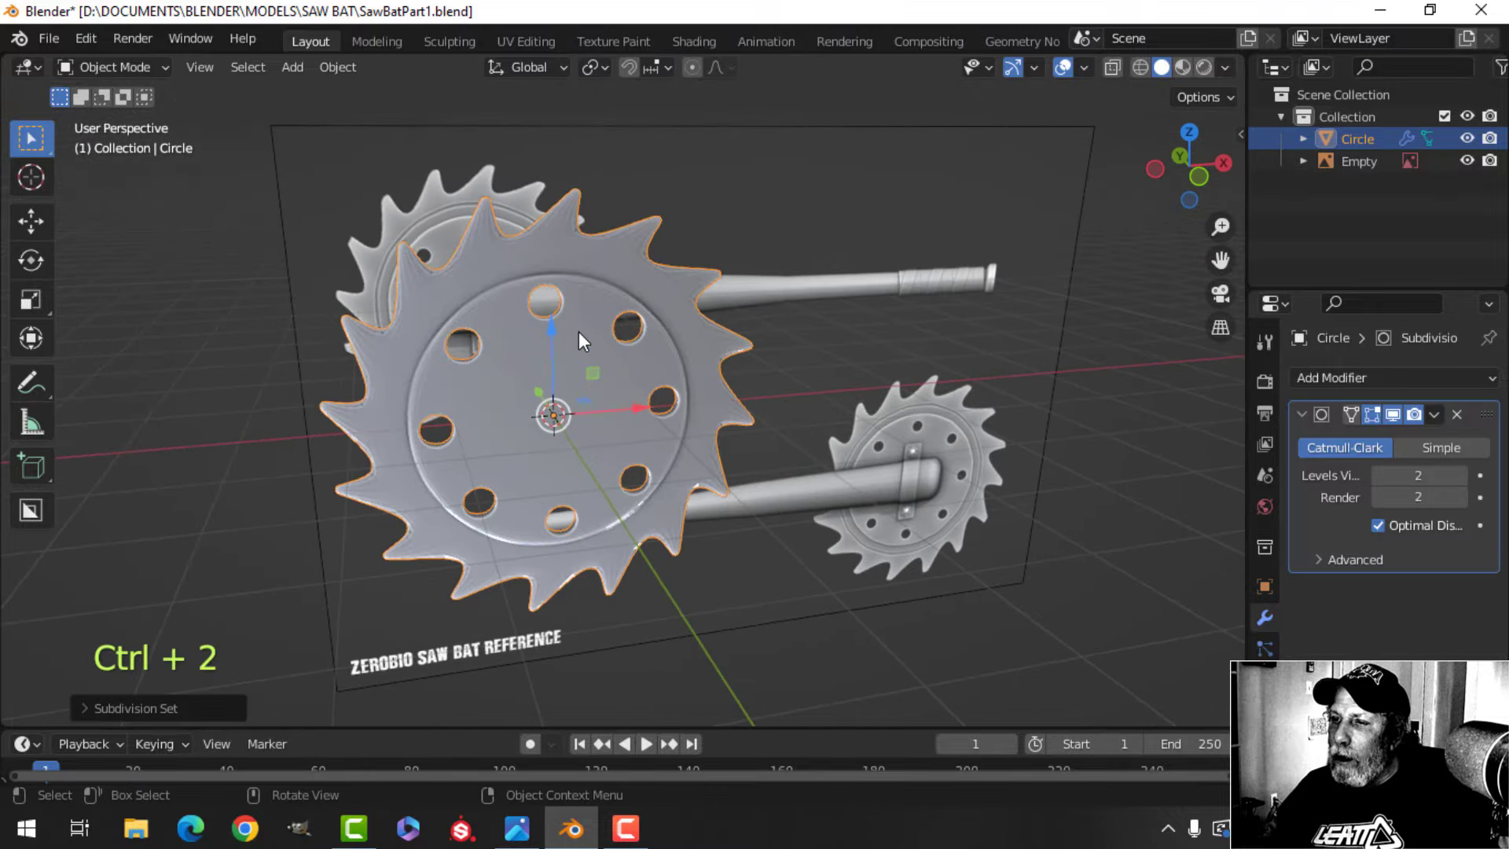
{"action": "right_click", "coordinate": [566, 318]}
{"action": "key", "text": "alt+a"}
Add a supporting loop cut close around the outside of the raised disc's rim on the blade's front
{"action": "middle_click_drag", "start_coordinate": [666, 339], "coordinate": [555, 313]}
{"action": "scroll", "coordinate": [631, 346], "scroll_direction": "up", "scroll_amount": 3}
{"action": "scroll", "coordinate": [588, 384], "scroll_direction": "down", "scroll_amount": 4}
{"action": "scroll", "coordinate": [611, 397], "scroll_direction": "up", "scroll_amount": 3}
{"action": "key", "text": "Tab"}
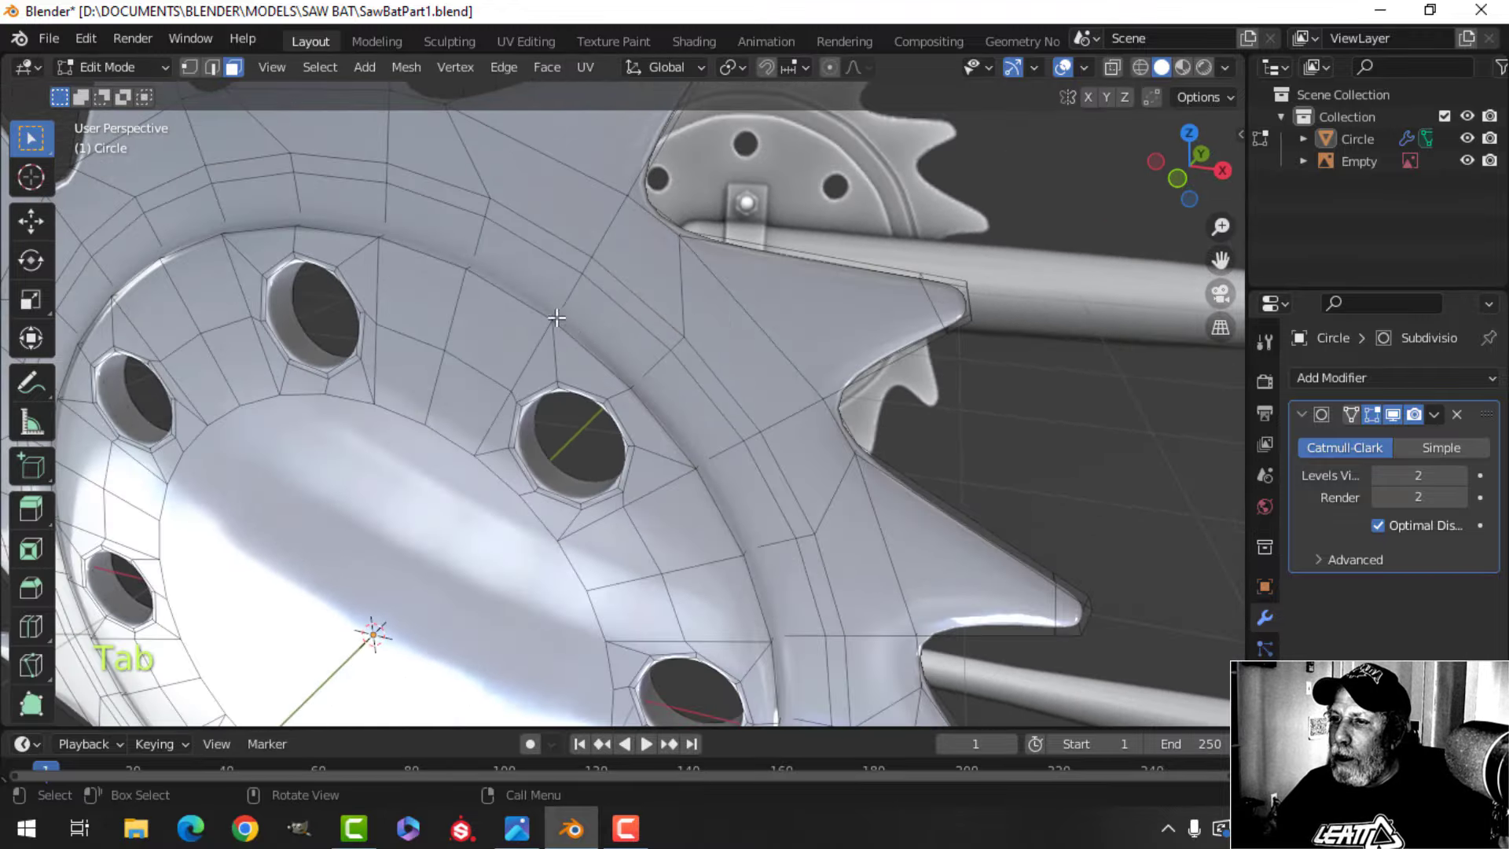
{"action": "key", "text": "alt+a"}
{"action": "key", "text": "ctrl+r"}
{"action": "left_click", "coordinate": [564, 311]}
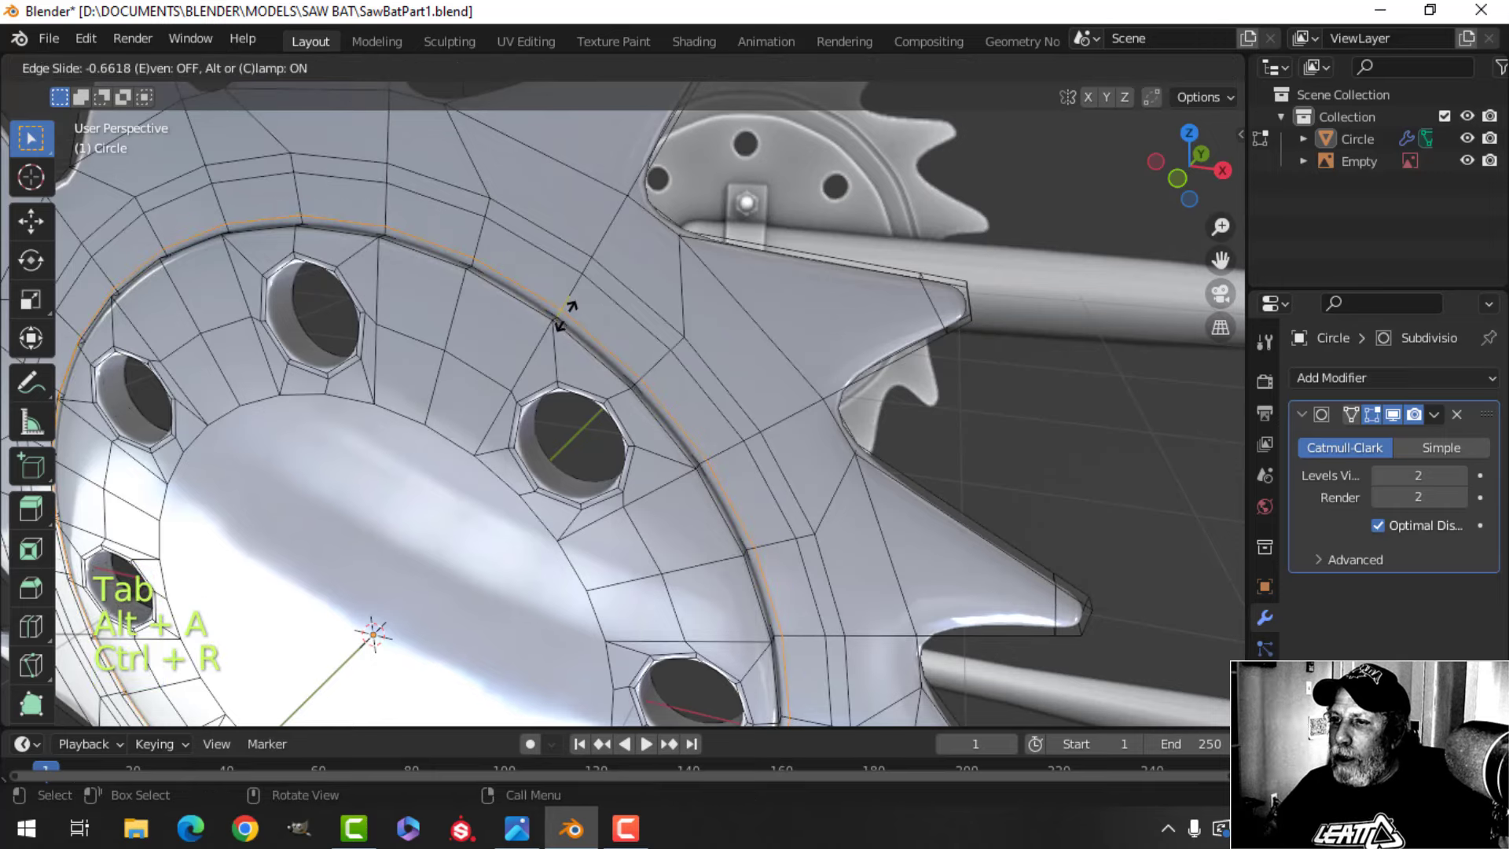
{"action": "left_click", "coordinate": [564, 310]}
Add a matching supporting loop cut tight against the raised disc's rim on the blade's back
{"action": "middle_click_drag", "start_coordinate": [564, 311], "coordinate": [836, 348]}
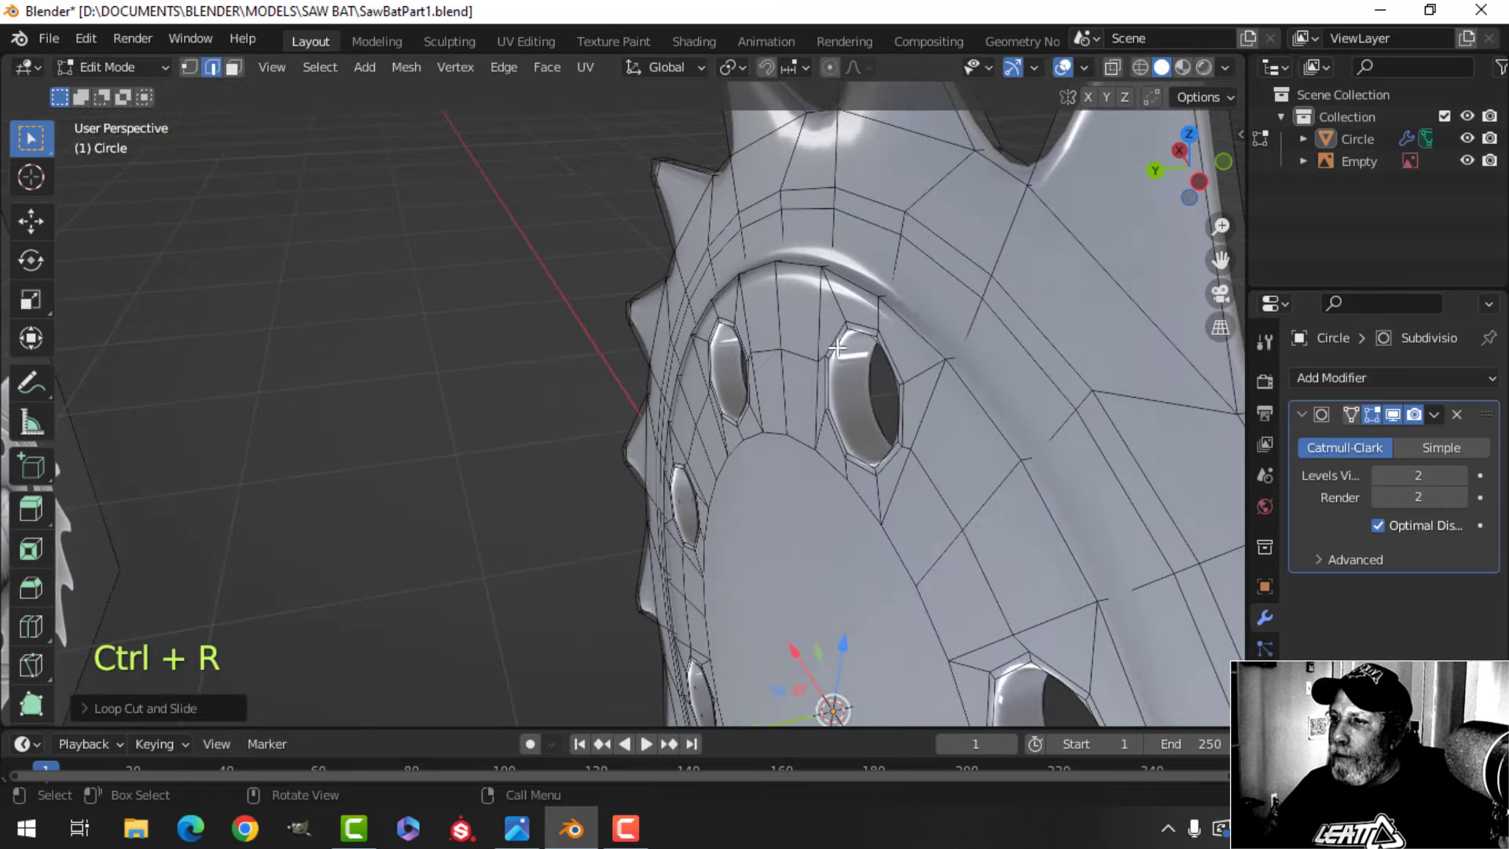
{"action": "key", "text": "ctrl+r"}
{"action": "left_click", "coordinate": [972, 330]}
{"action": "left_click", "coordinate": [966, 339]}
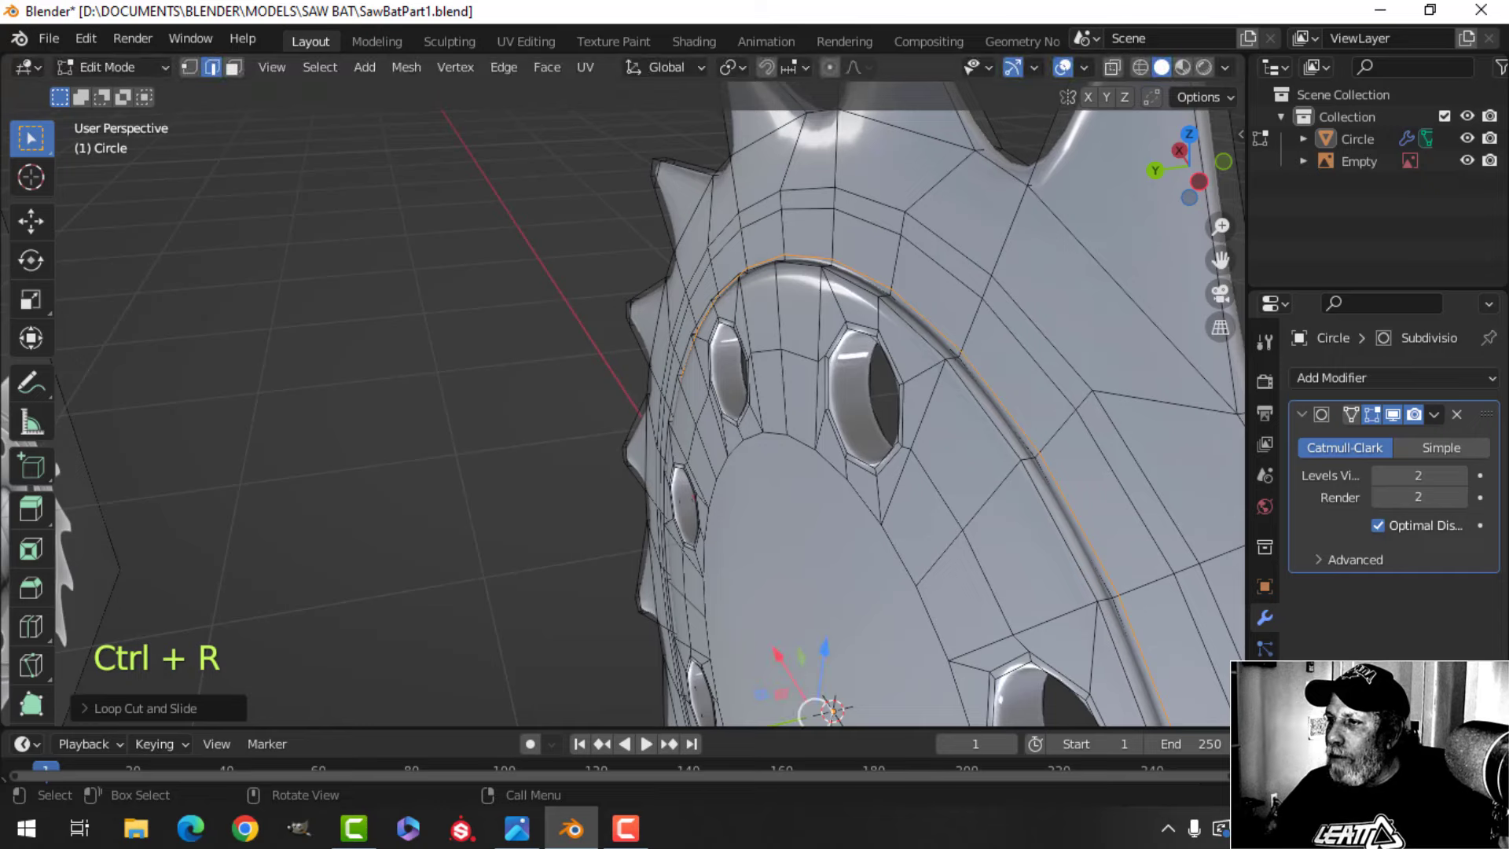
Select the narrow ring of faces between the disc rim and the teeth on the blade's front
{"action": "key", "text": "Tab"}
{"action": "scroll", "coordinate": [880, 398], "scroll_direction": "down", "scroll_amount": 3}
{"action": "key", "text": "alt+a"}
{"action": "middle_click_drag", "start_coordinate": [817, 418], "coordinate": [588, 423]}
{"action": "scroll", "coordinate": [593, 398], "scroll_direction": "up", "scroll_amount": 3}
{"action": "key", "text": "Tab"}
{"action": "middle_click_drag", "start_coordinate": [512, 392], "coordinate": [575, 427]}
{"action": "key", "text": "alt+a"}
{"action": "key", "text": "3"}
{"action": "middle_click_drag", "start_coordinate": [576, 427], "coordinate": [582, 421]}
{"action": "left_click", "coordinate": [583, 286], "text": "alt+shift"}
{"action": "scroll", "coordinate": [602, 337], "scroll_direction": "down", "scroll_amount": 3}
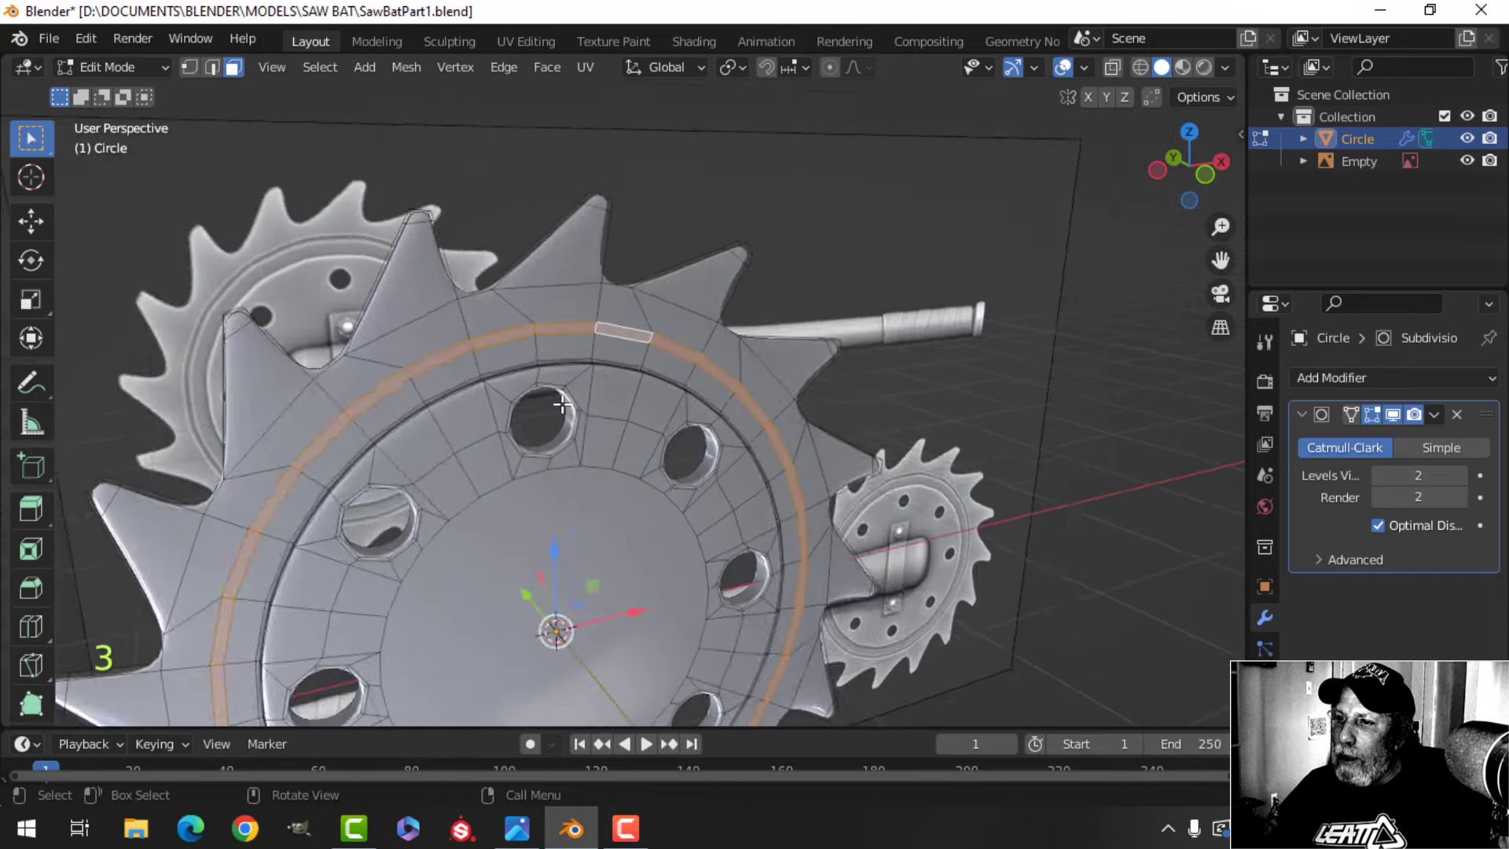
Add the corresponding narrow face ring on the blade's back to the selection
{"action": "middle_click_drag", "start_coordinate": [645, 345], "coordinate": [841, 373]}
{"action": "scroll", "coordinate": [930, 371], "scroll_direction": "up", "scroll_amount": 2}
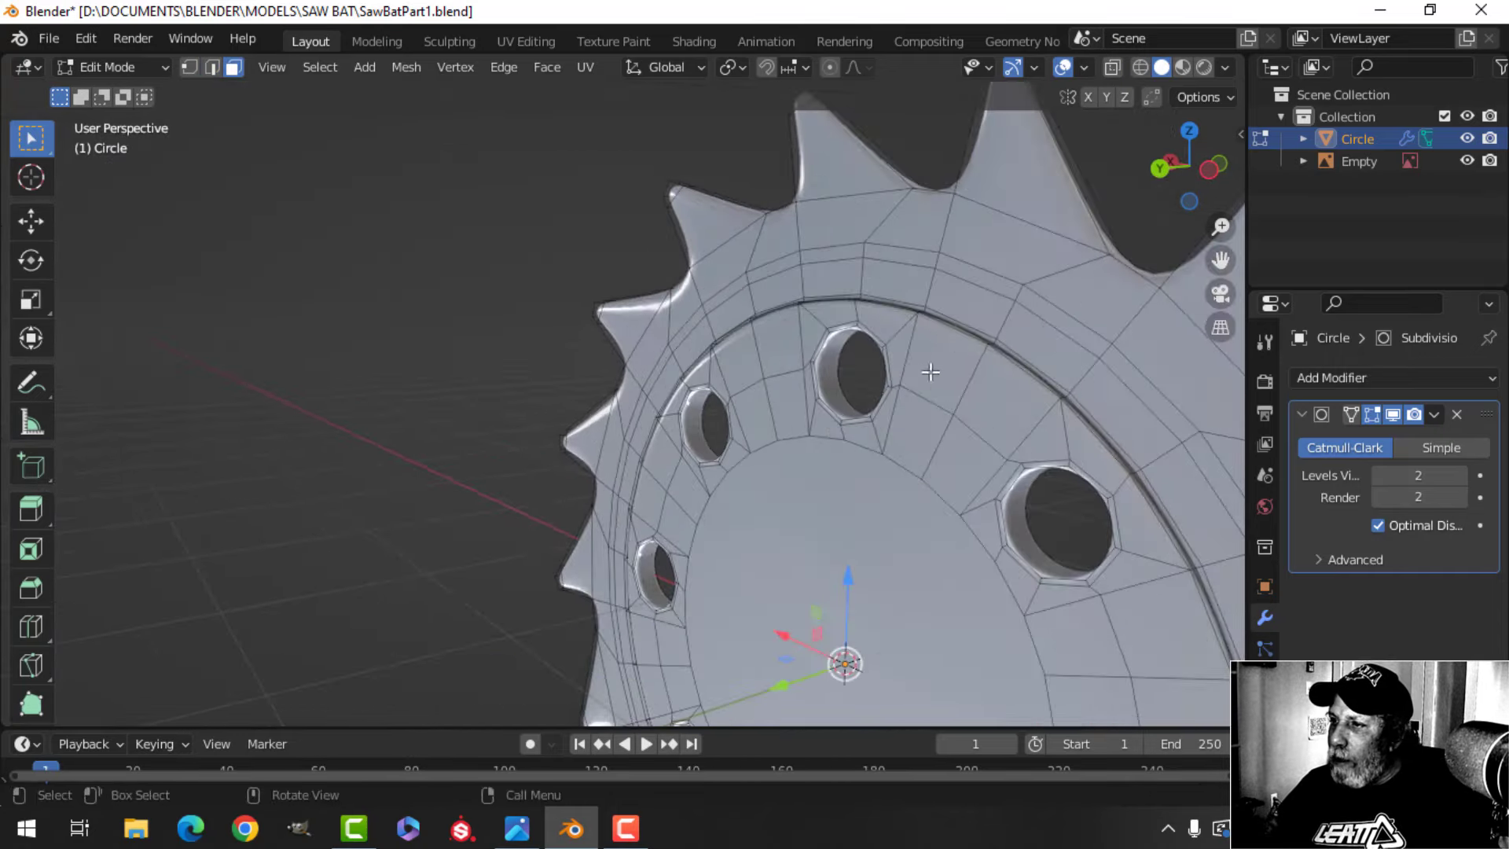
{"action": "left_click", "coordinate": [1013, 295], "text": "alt+shift"}
{"action": "key", "text": "ctrl+z"}
{"action": "left_click", "coordinate": [1017, 297], "text": "alt+shift"}
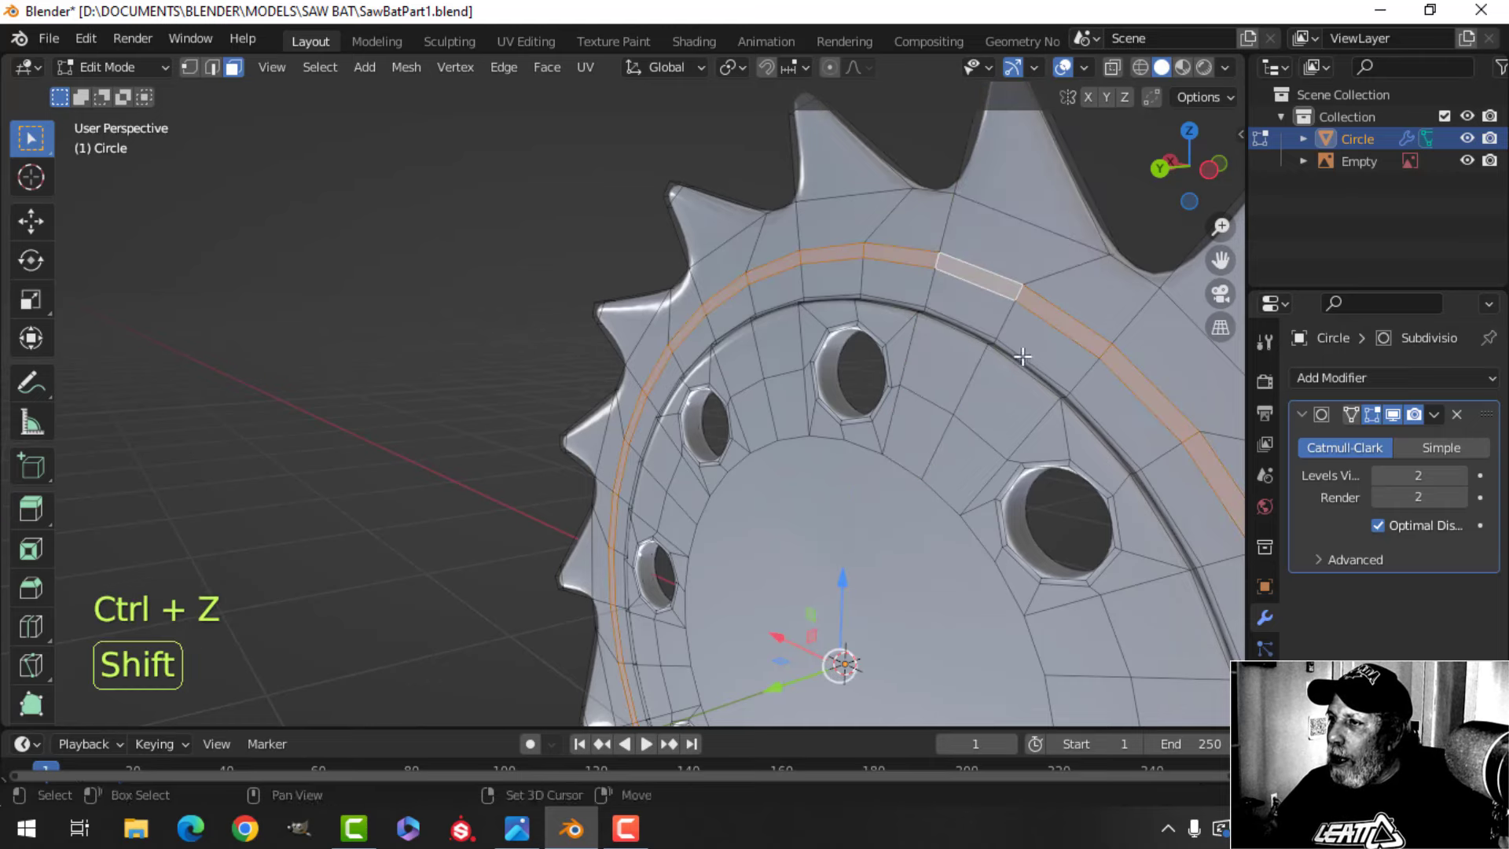
Extrude the selected front and back face rings in place and Shrink/Fatten them slightly along their normals
{"action": "middle_click_drag", "start_coordinate": [1022, 356], "coordinate": [726, 328]}
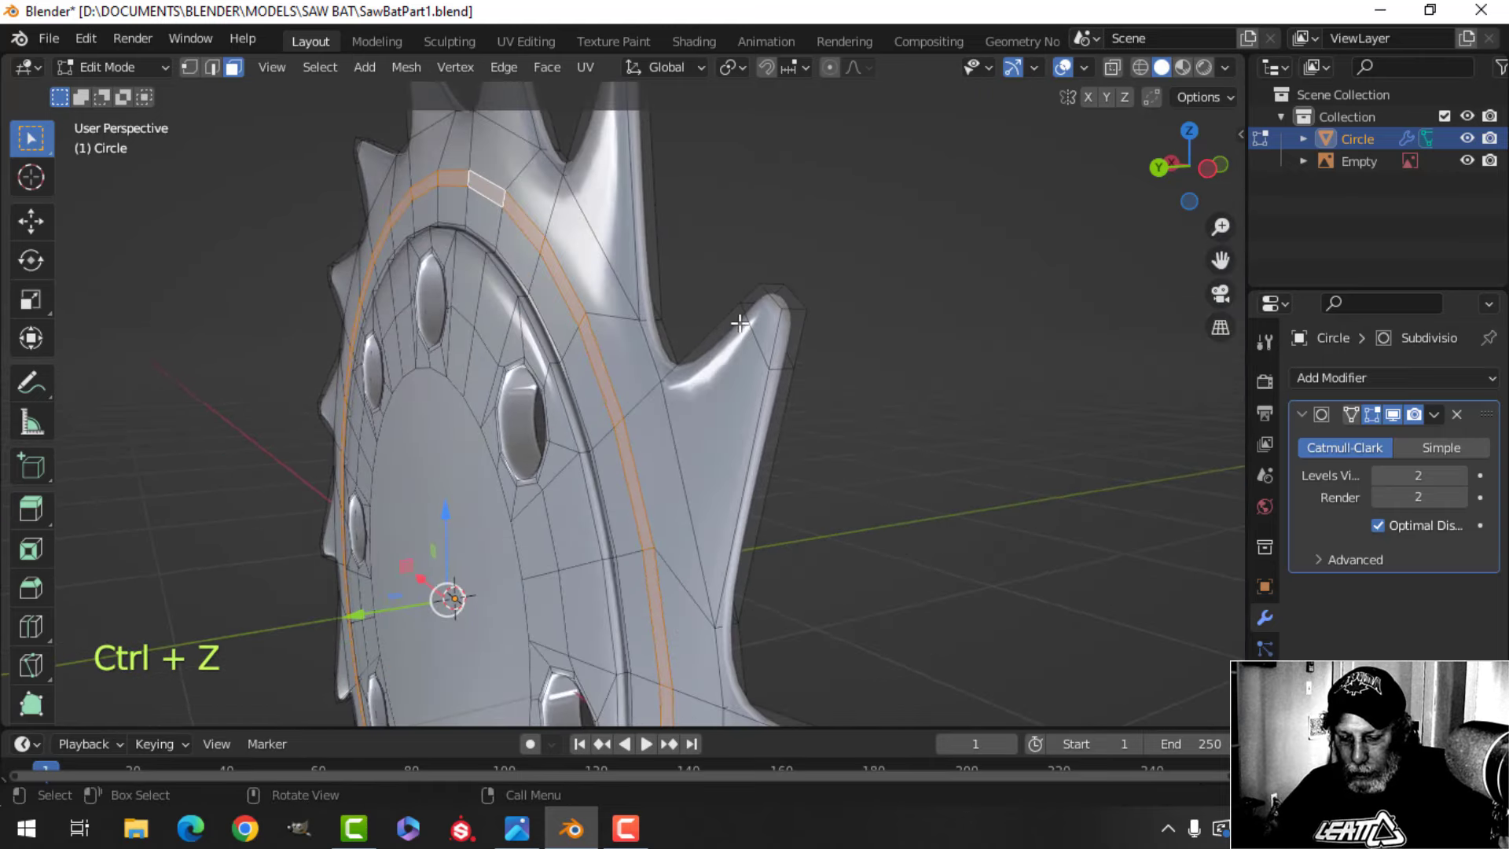
{"action": "key", "text": "e"}
{"action": "right_click", "coordinate": [739, 322]}
{"action": "key", "text": "alt+s"}
{"action": "key", "text": "shift"}
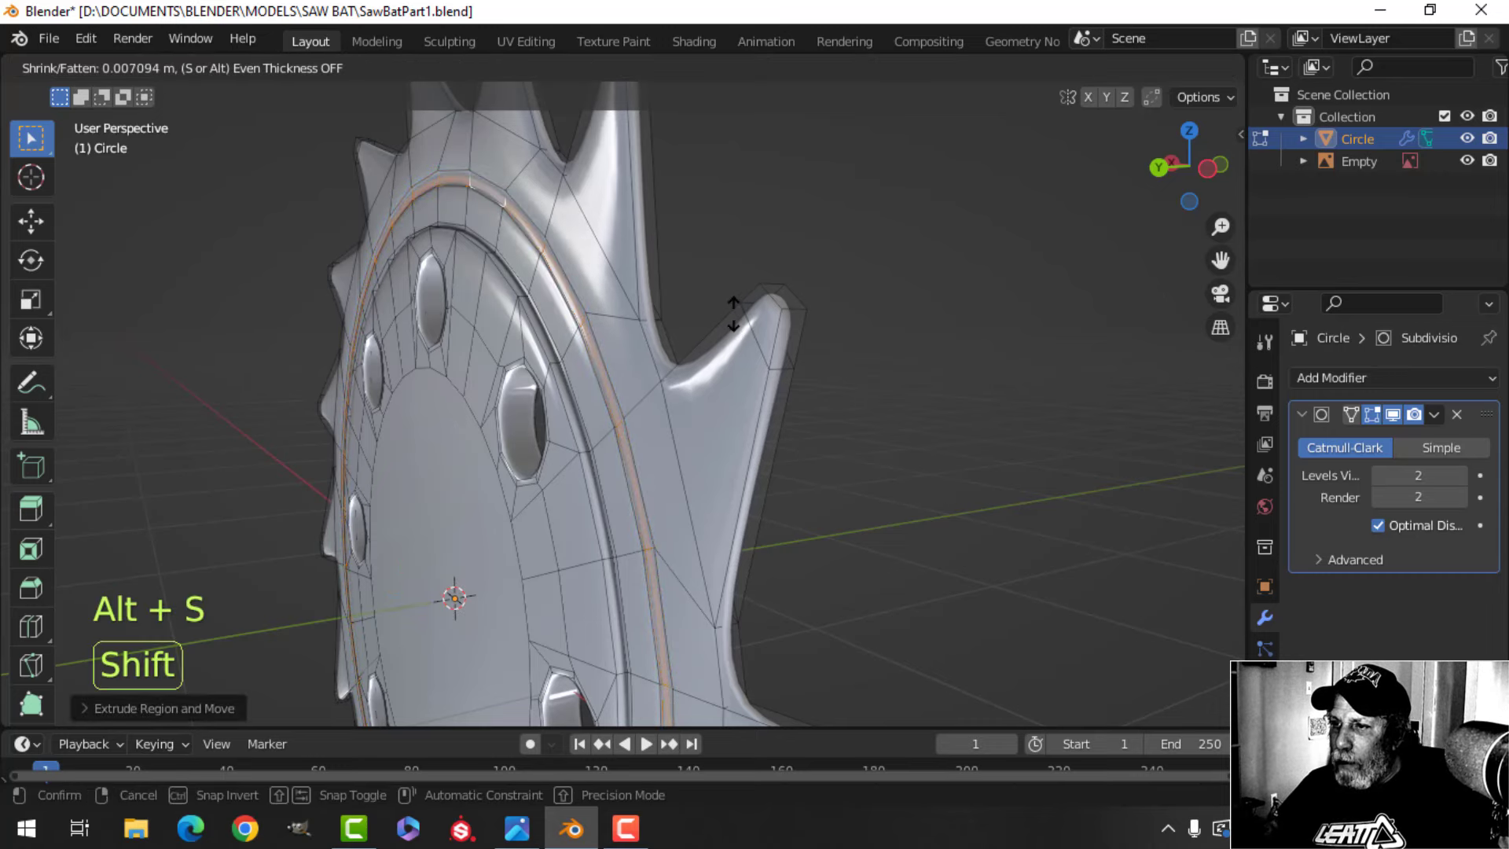
{"action": "left_click", "coordinate": [735, 316]}
Add two supporting loop cuts on the blade's front ring detail, one close to its outer edge and one close to its inner edge
{"action": "middle_click_drag", "start_coordinate": [736, 316], "coordinate": [640, 332]}
{"action": "key", "text": "alt+a"}
{"action": "middle_click_drag", "start_coordinate": [676, 307], "coordinate": [634, 380], "text": "shift"}
{"action": "key", "text": "ctrl+r"}
{"action": "left_click", "coordinate": [664, 340]}
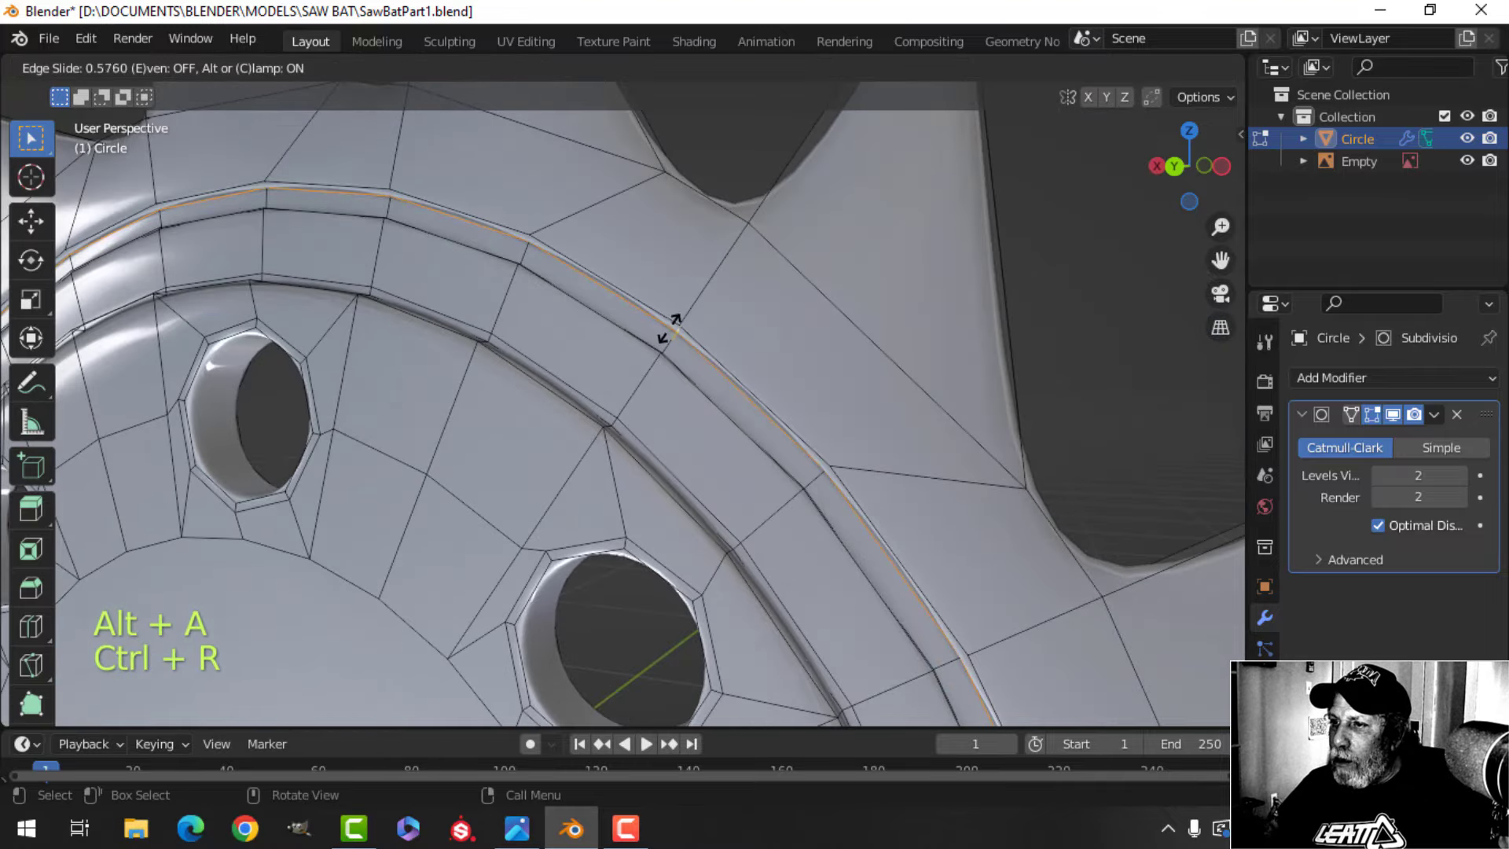
{"action": "left_click", "coordinate": [667, 330]}
{"action": "key", "text": "ctrl+r"}
{"action": "left_click", "coordinate": [668, 338]}
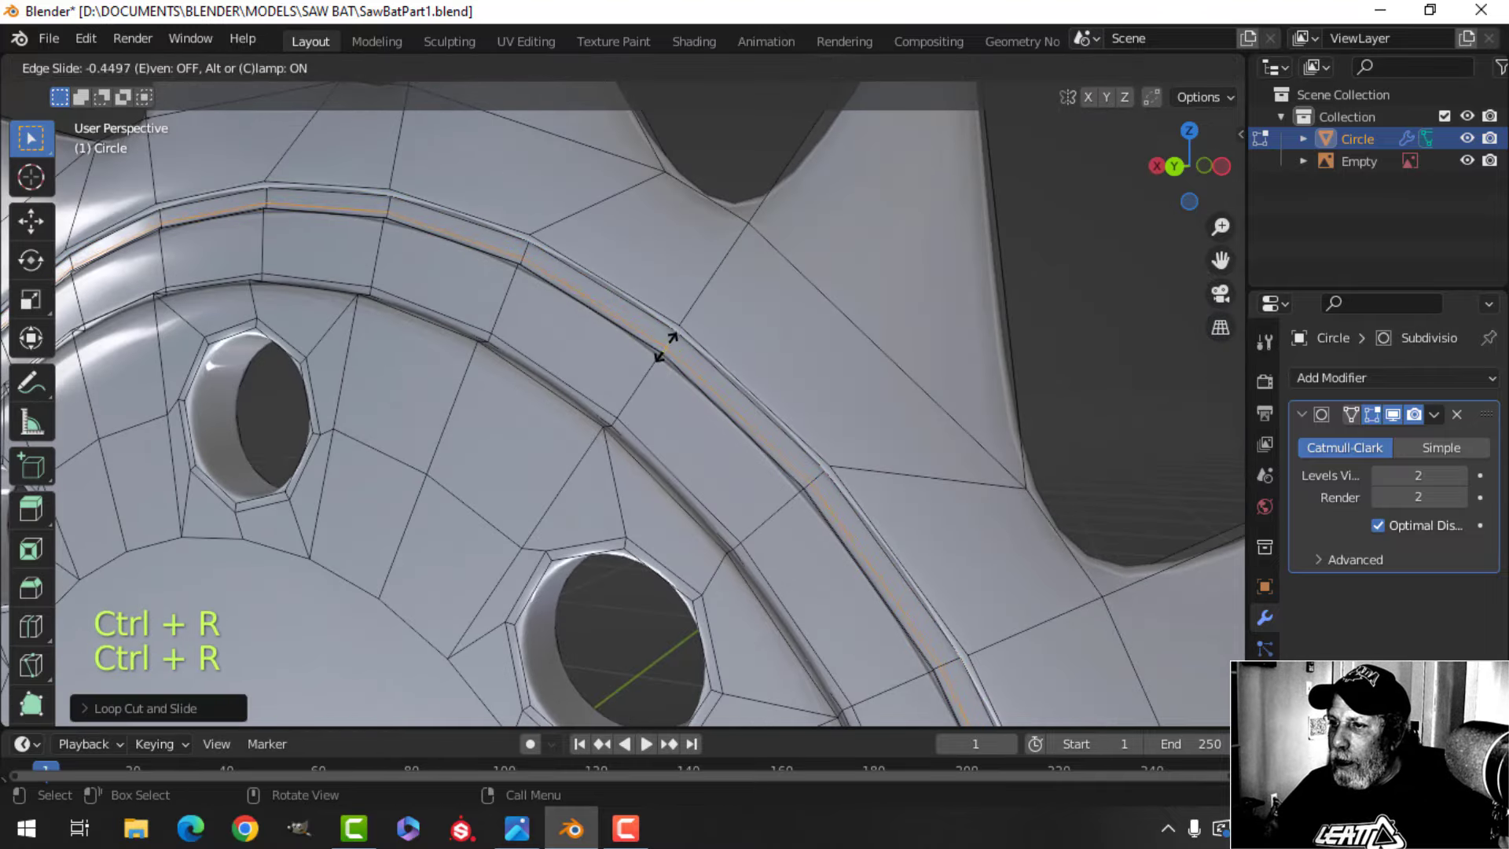
{"action": "left_click", "coordinate": [664, 343]}
Add matching supporting loop cuts near the outer and inner edges of the ring detail on the blade's back
{"action": "scroll", "coordinate": [664, 344], "scroll_direction": "down", "scroll_amount": 5}
{"action": "middle_click_drag", "start_coordinate": [550, 472], "coordinate": [550, 550], "text": "shift"}
{"action": "scroll", "coordinate": [327, 313], "scroll_direction": "up", "scroll_amount": 5}
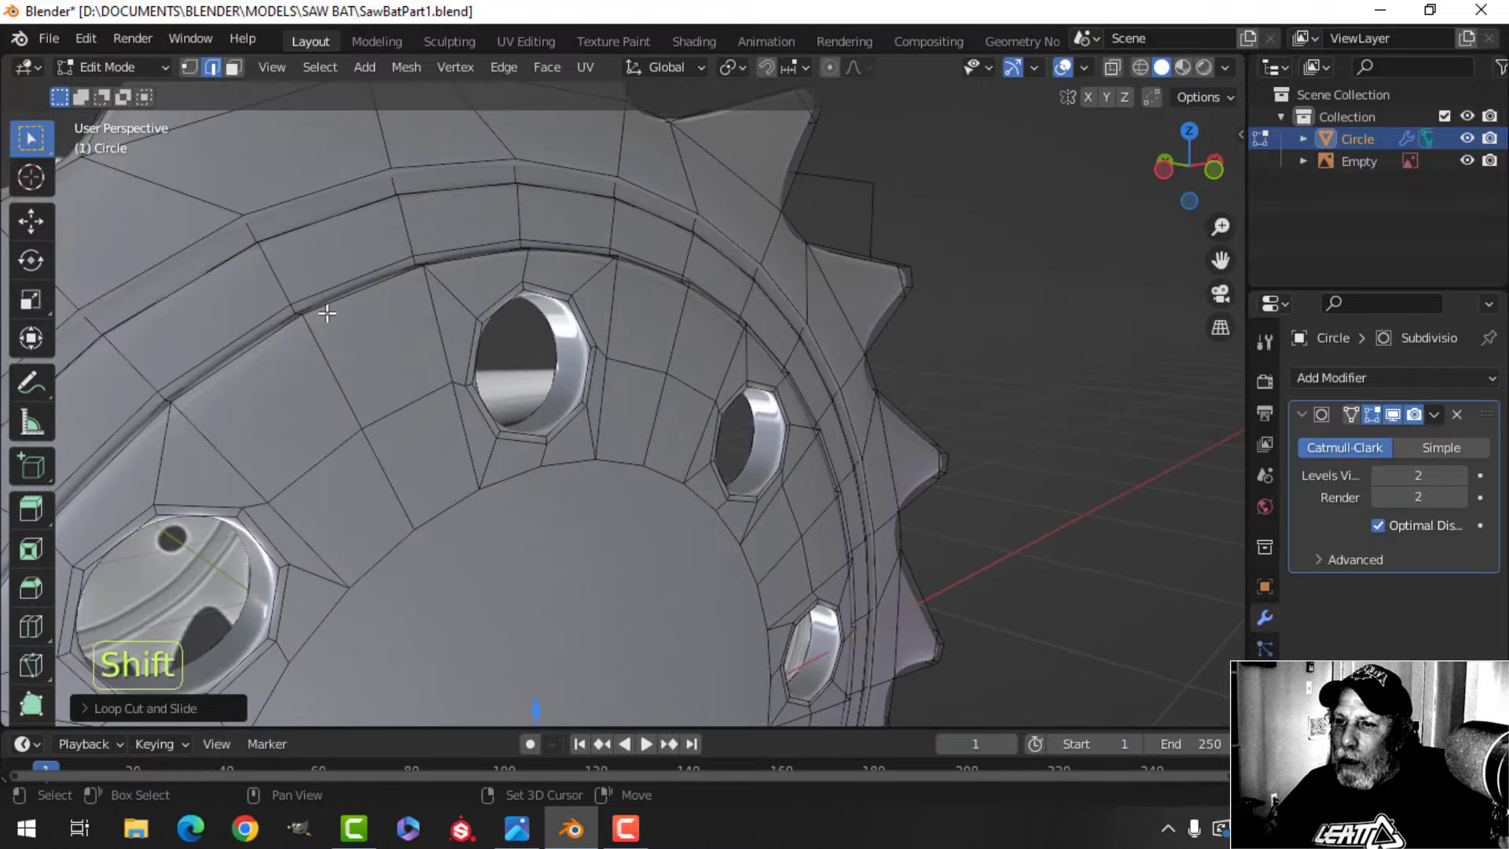
{"action": "scroll", "coordinate": [327, 313], "scroll_direction": "up", "scroll_amount": 2}
{"action": "middle_click_drag", "start_coordinate": [387, 337], "coordinate": [417, 326], "text": "shift"}
{"action": "key", "text": "ctrl+r"}
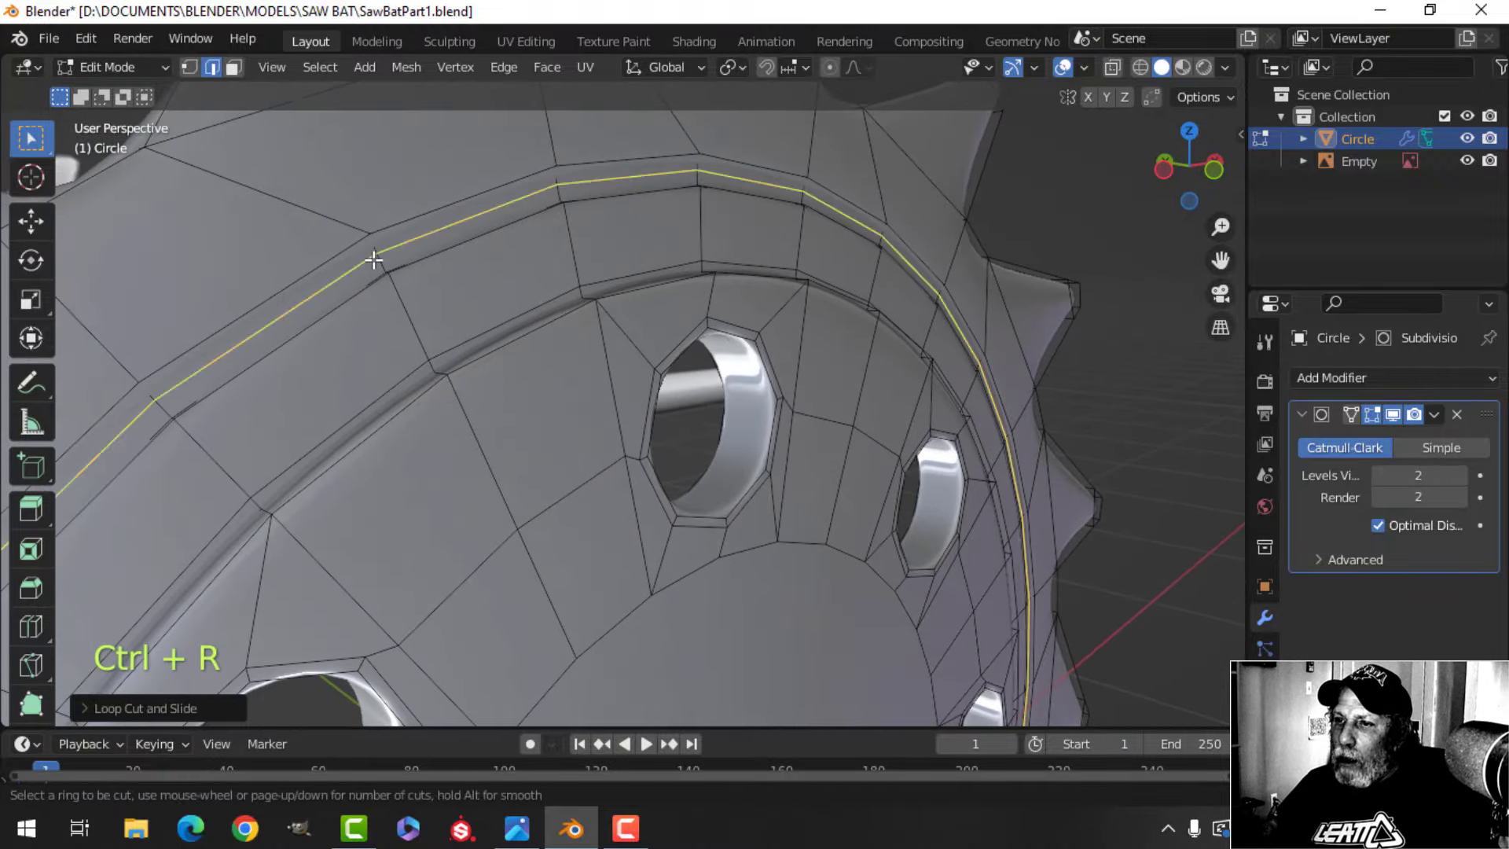
{"action": "left_click", "coordinate": [373, 260]}
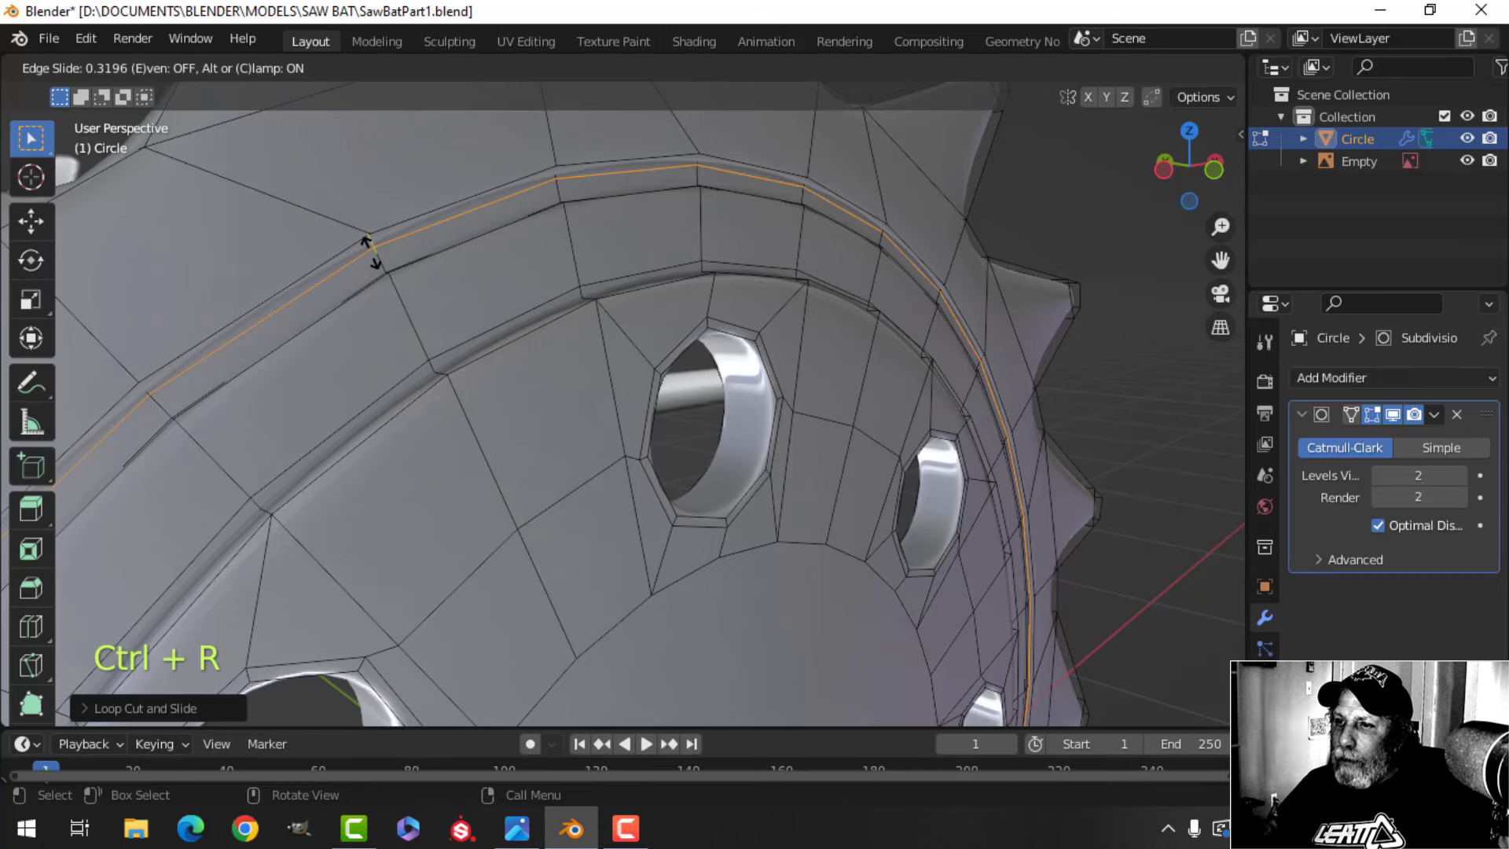
{"action": "left_click", "coordinate": [376, 251]}
{"action": "key", "text": "ctrl+r"}
{"action": "left_click", "coordinate": [379, 254]}
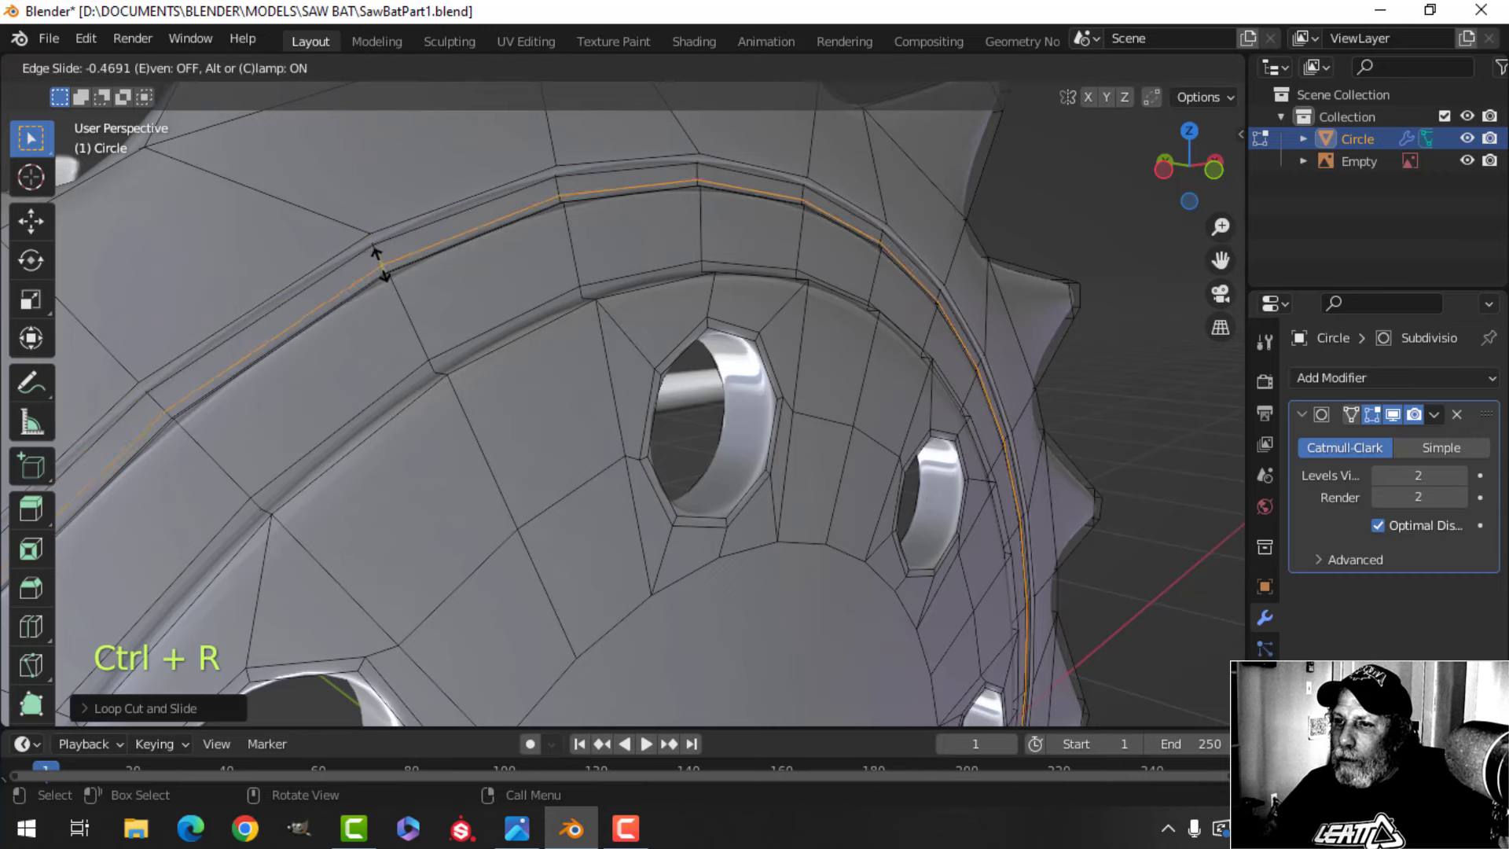
{"action": "left_click", "coordinate": [381, 267]}
Examine the smoothed blade in Object Mode from several angles to check the ring detail
{"action": "key", "text": "Tab"}
{"action": "scroll", "coordinate": [695, 370], "scroll_direction": "down", "scroll_amount": 3}
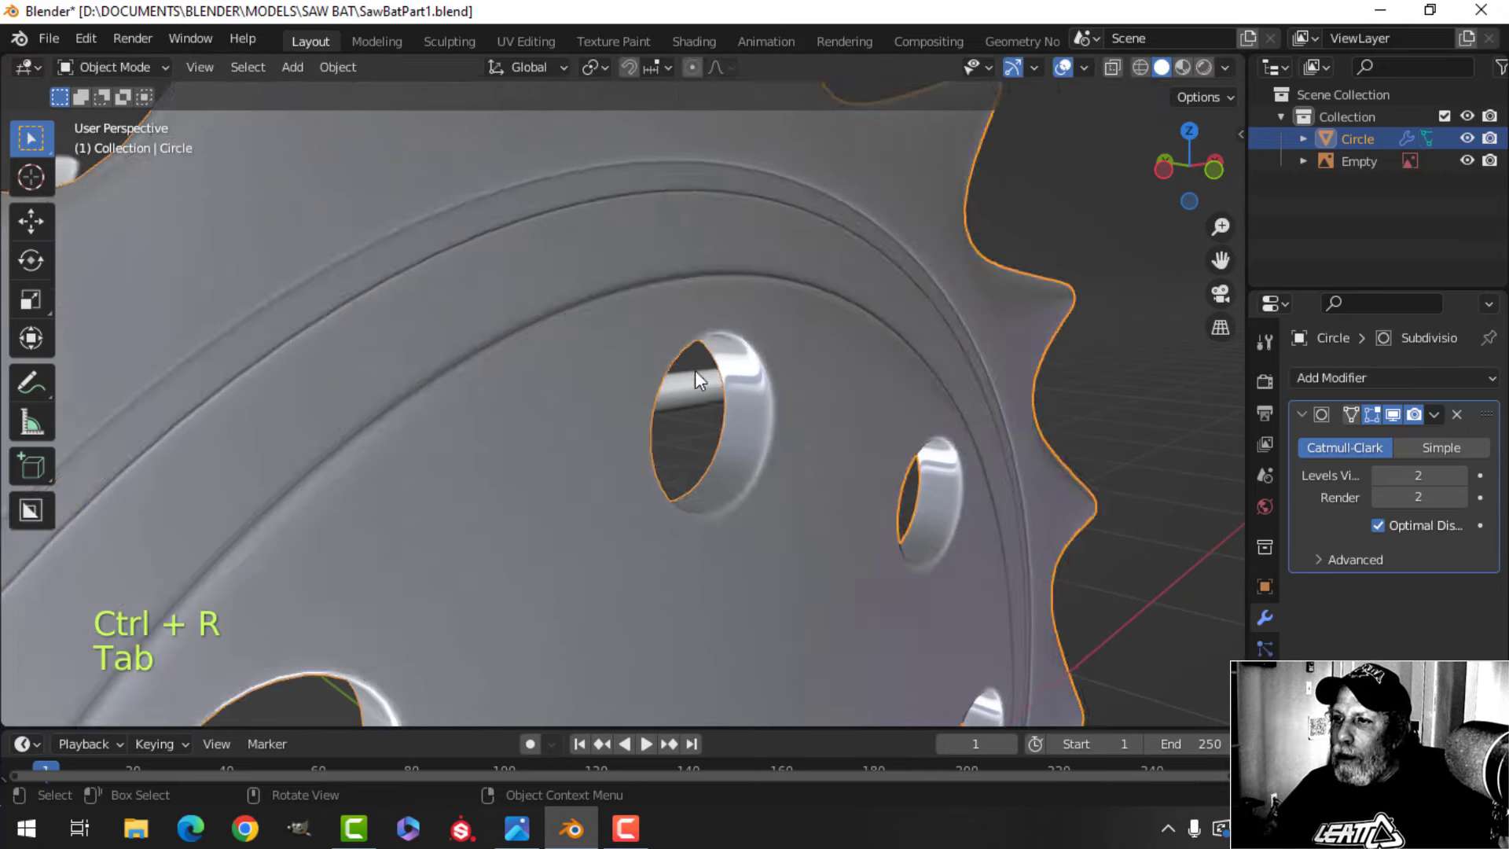
{"action": "middle_click_drag", "start_coordinate": [695, 370], "coordinate": [563, 389]}
{"action": "key", "text": "alt+a"}
{"action": "scroll", "coordinate": [634, 412], "scroll_direction": "down", "scroll_amount": 2}
{"action": "scroll", "coordinate": [633, 412], "scroll_direction": "down", "scroll_amount": 1}
{"action": "scroll", "coordinate": [562, 389], "scroll_direction": "up", "scroll_amount": 1}
{"action": "middle_click_drag", "start_coordinate": [376, 346], "coordinate": [514, 399]}
Start a face selection in the blade's Edit Mode with the outermost tip faces of the first teeth
{"action": "left_click", "coordinate": [528, 361]}
{"action": "key", "text": "Tab"}
{"action": "key", "text": "alt+a"}
{"action": "key", "text": "3"}
{"action": "middle_click_drag", "start_coordinate": [558, 467], "coordinate": [585, 343], "text": "shift"}
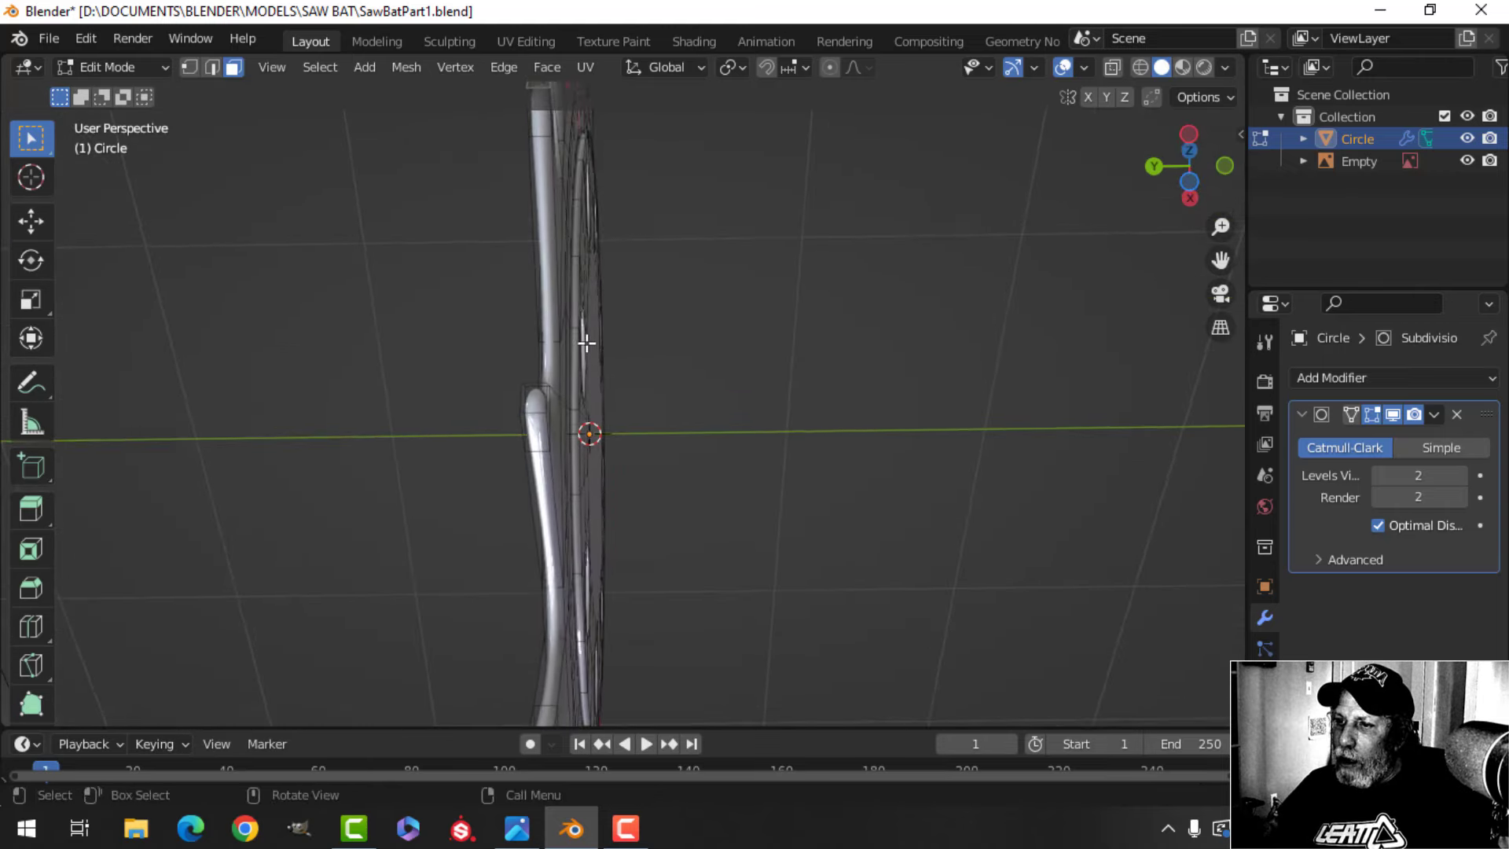
{"action": "middle_click_drag", "start_coordinate": [532, 402], "coordinate": [626, 390], "text": "shift"}
{"action": "left_click", "coordinate": [490, 304], "text": "shift"}
{"action": "left_click", "coordinate": [475, 438], "text": "shift"}
{"action": "middle_click_drag", "start_coordinate": [474, 438], "coordinate": [695, 401]}
{"action": "left_click", "coordinate": [645, 604], "text": "shift"}
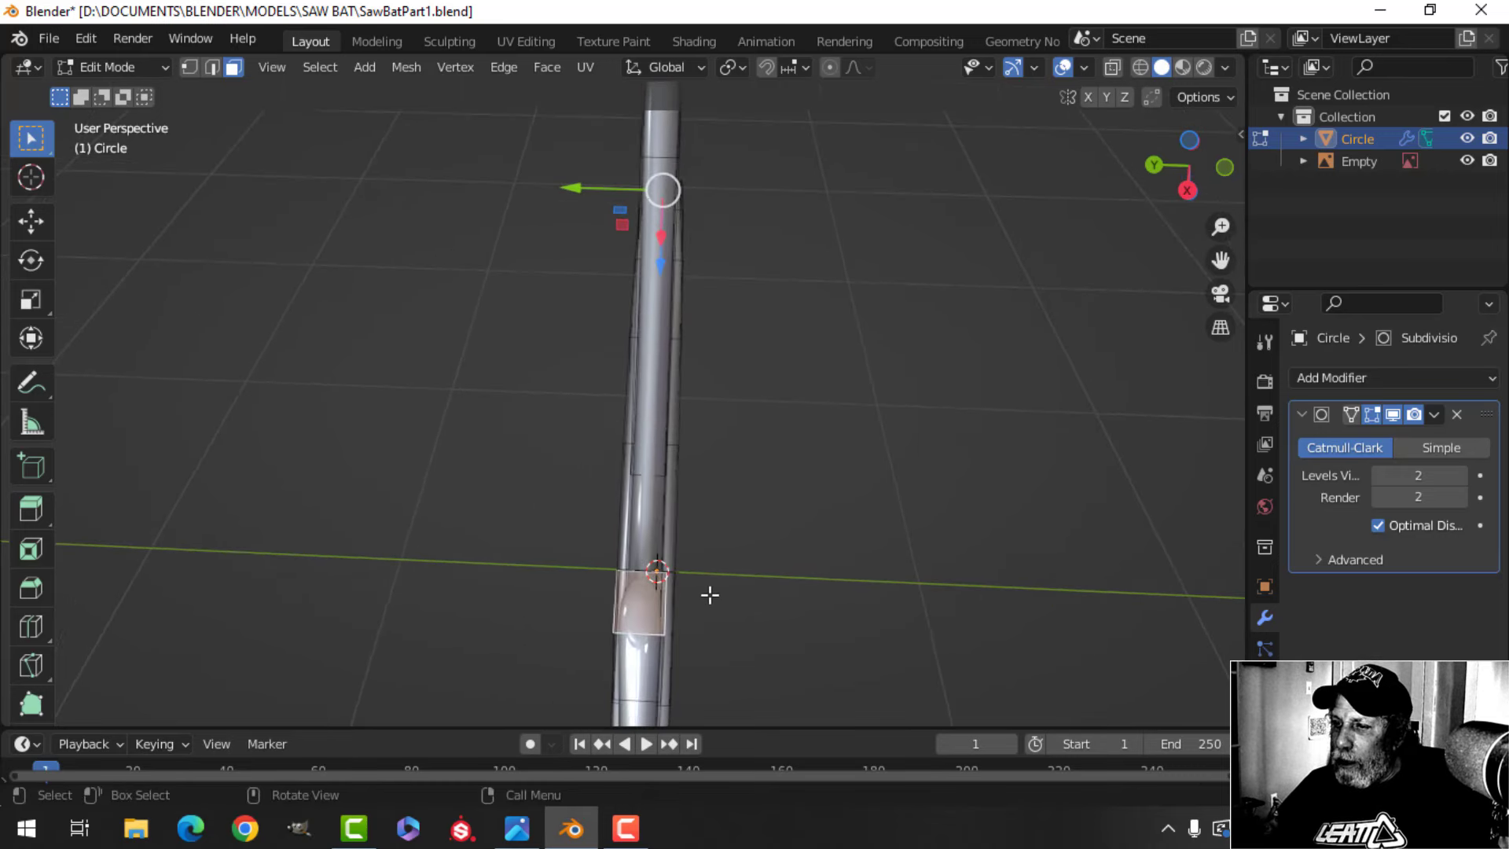
{"action": "scroll", "coordinate": [708, 596], "scroll_direction": "down", "scroll_amount": 1}
{"action": "middle_click_drag", "start_coordinate": [708, 597], "coordinate": [720, 457]}
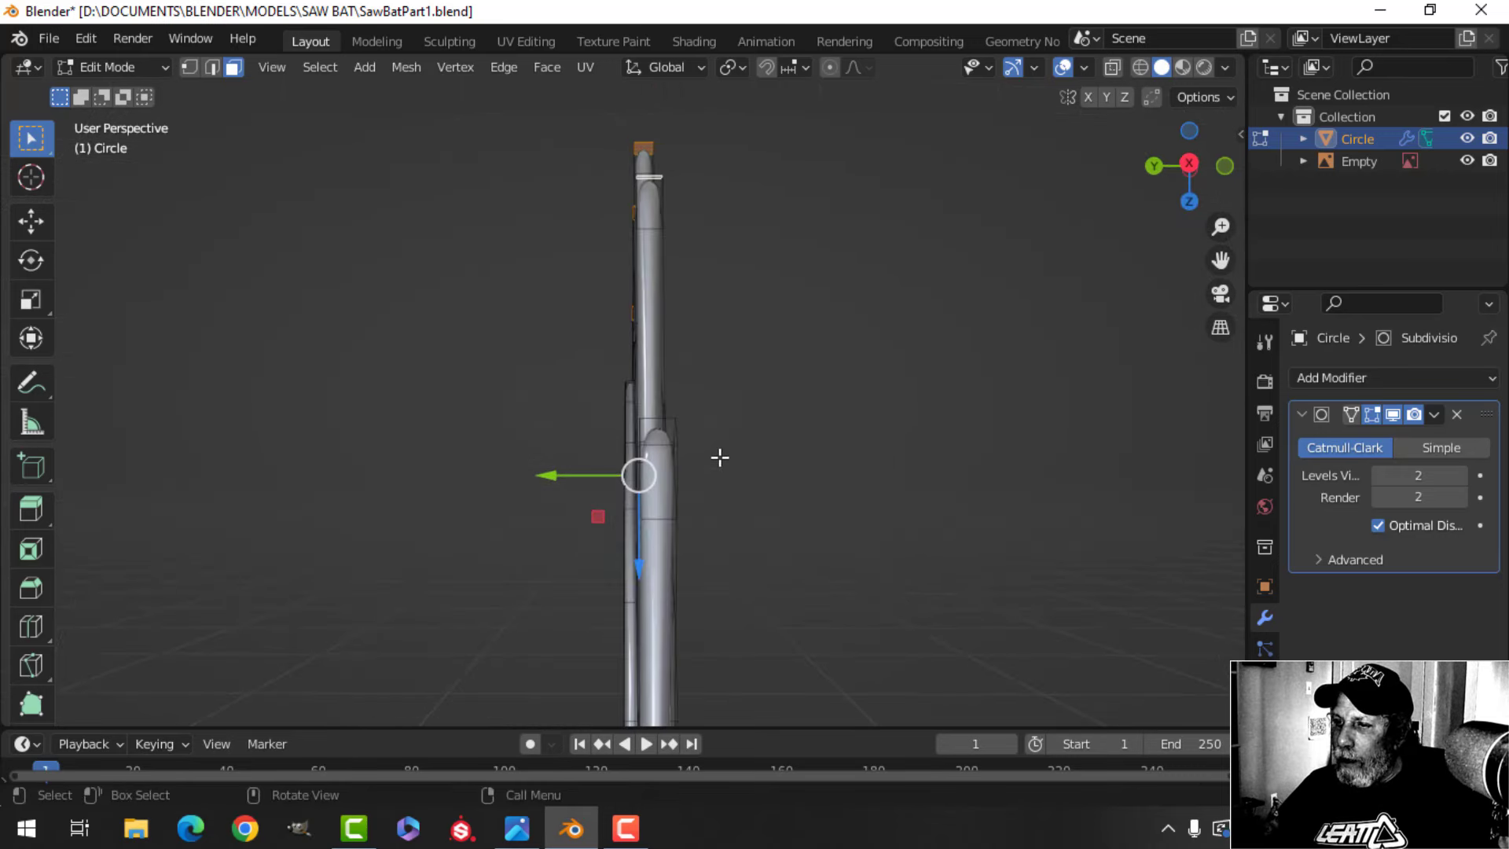
Add the tip faces of the remaining teeth around the blade's rim to the selection
{"action": "left_click", "coordinate": [649, 434], "text": "shift"}
{"action": "middle_click_drag", "start_coordinate": [767, 532], "coordinate": [759, 483]}
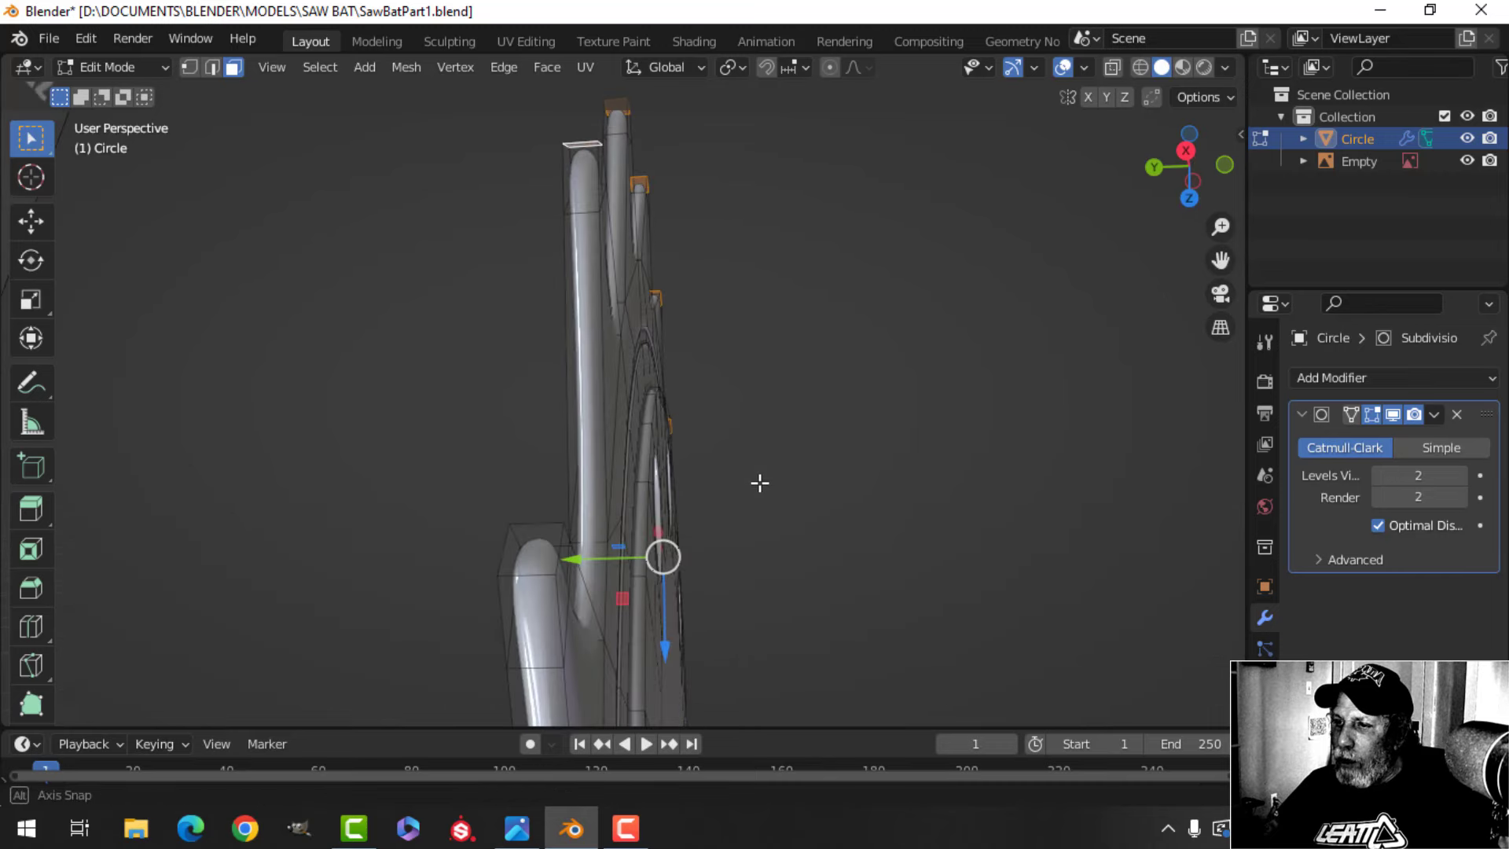
{"action": "left_click", "coordinate": [524, 551], "text": "shift"}
{"action": "middle_click_drag", "start_coordinate": [681, 636], "coordinate": [683, 476], "text": "shift"}
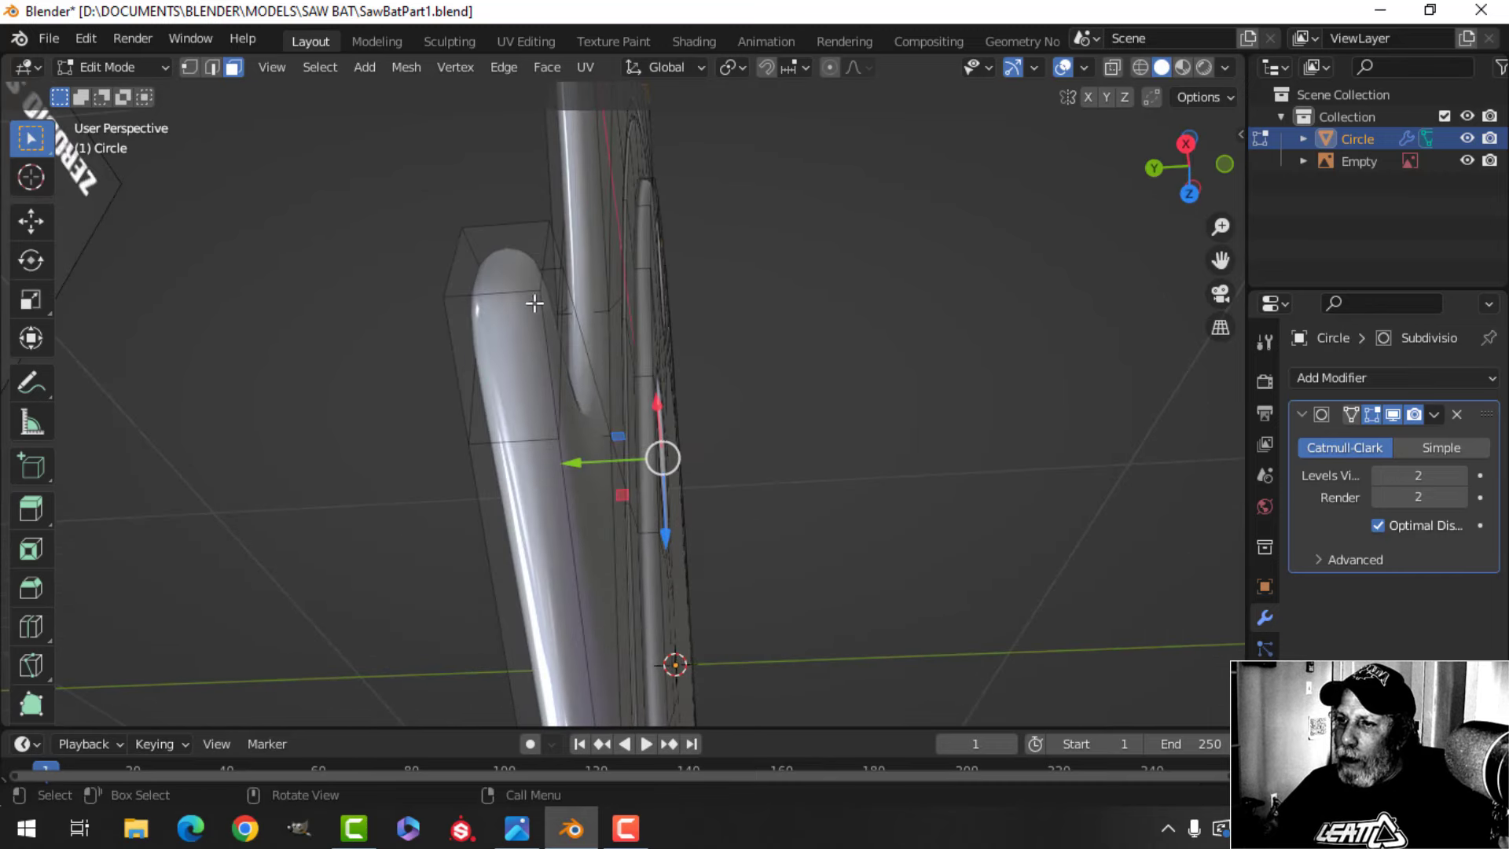
{"action": "left_click", "coordinate": [512, 273], "text": "shift"}
{"action": "mouse_move", "coordinate": [682, 572]}
{"action": "middle_mouse_down"}
{"action": "mouse_move", "coordinate": [681, 506]}
{"action": "mouse_move", "coordinate": [660, 559]}
{"action": "middle_mouse_up"}
{"action": "middle_click_drag", "start_coordinate": [615, 512], "coordinate": [613, 433]}
{"action": "middle_click_drag", "start_coordinate": [709, 568], "coordinate": [807, 574]}
{"action": "scroll", "coordinate": [756, 576], "scroll_direction": "up", "scroll_amount": 4}
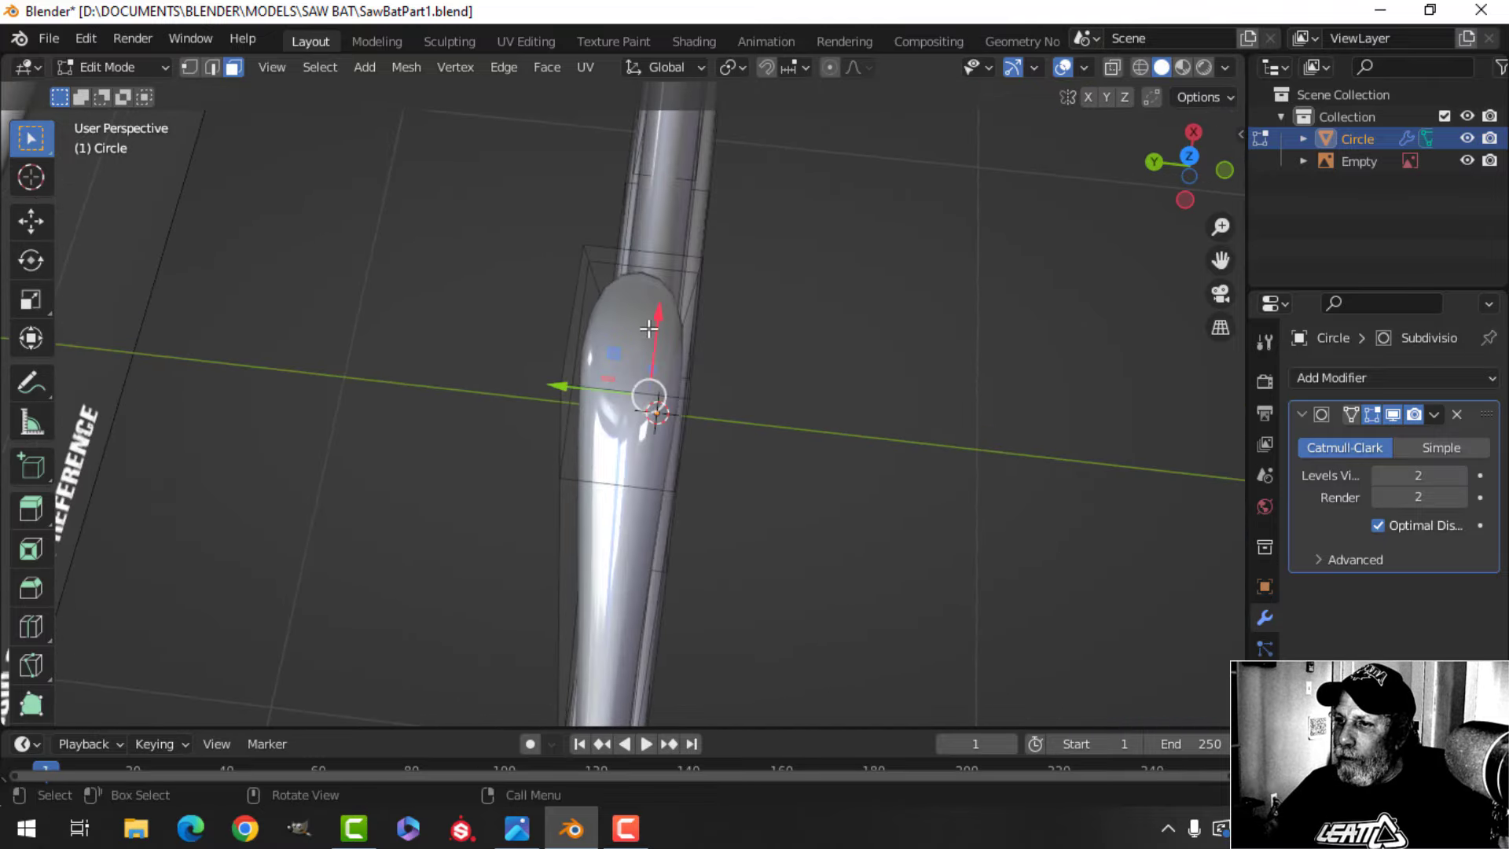
{"action": "scroll", "coordinate": [692, 473], "scroll_direction": "down", "scroll_amount": 4}
{"action": "middle_click_drag", "start_coordinate": [713, 540], "coordinate": [707, 505]}
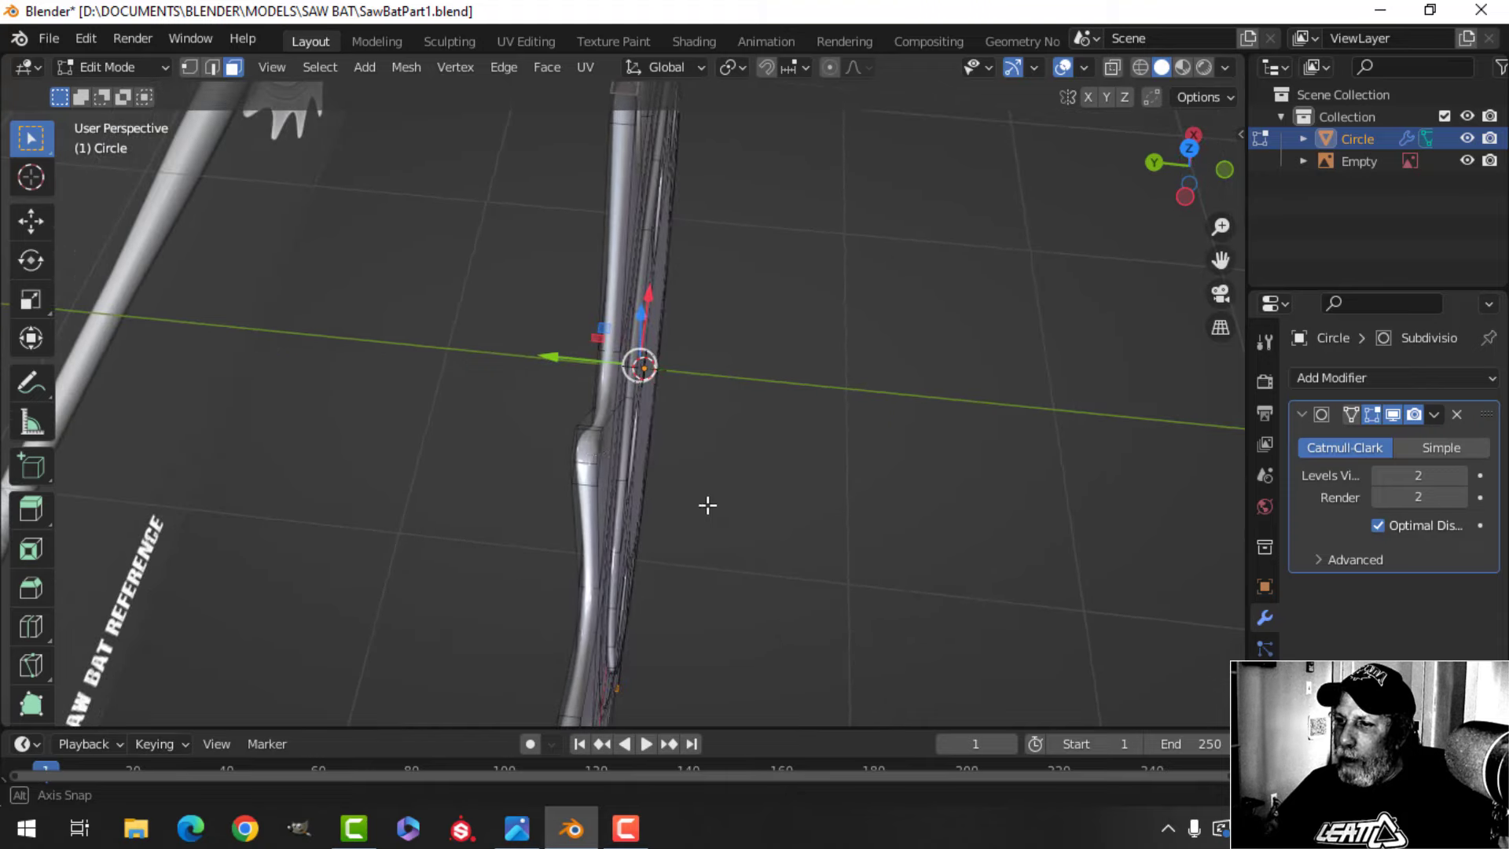
{"action": "middle_click_drag", "start_coordinate": [658, 549], "coordinate": [786, 471]}
Grow the tooth tip selection to the neighbouring faces and scale it down along Y to thin the tips
{"action": "key", "text": "ctrl+KP_Add"}
{"action": "key", "text": "s"}
{"action": "key", "text": "y"}
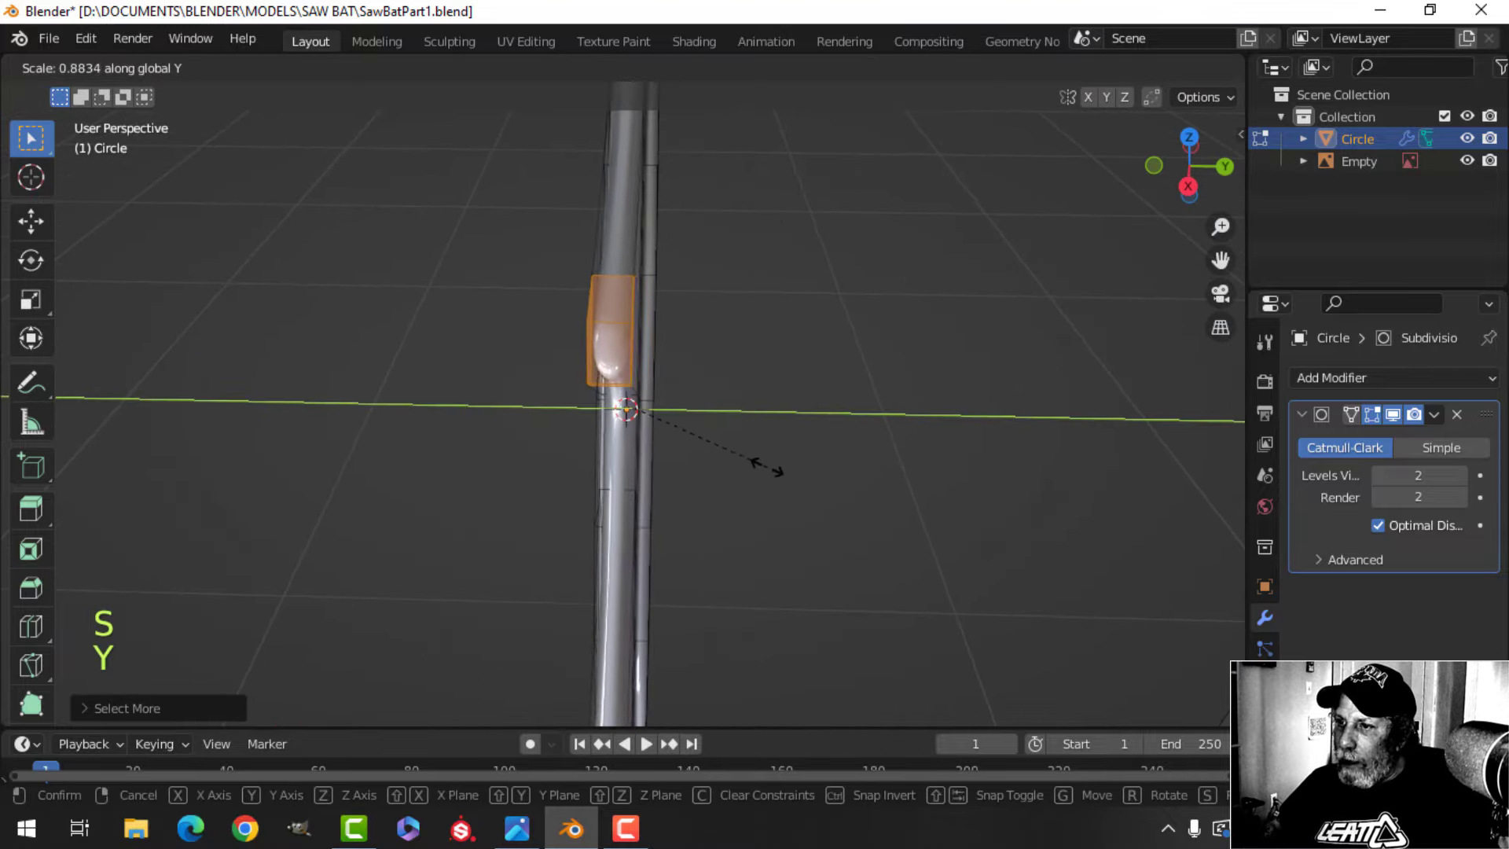
{"action": "left_click", "coordinate": [706, 448]}
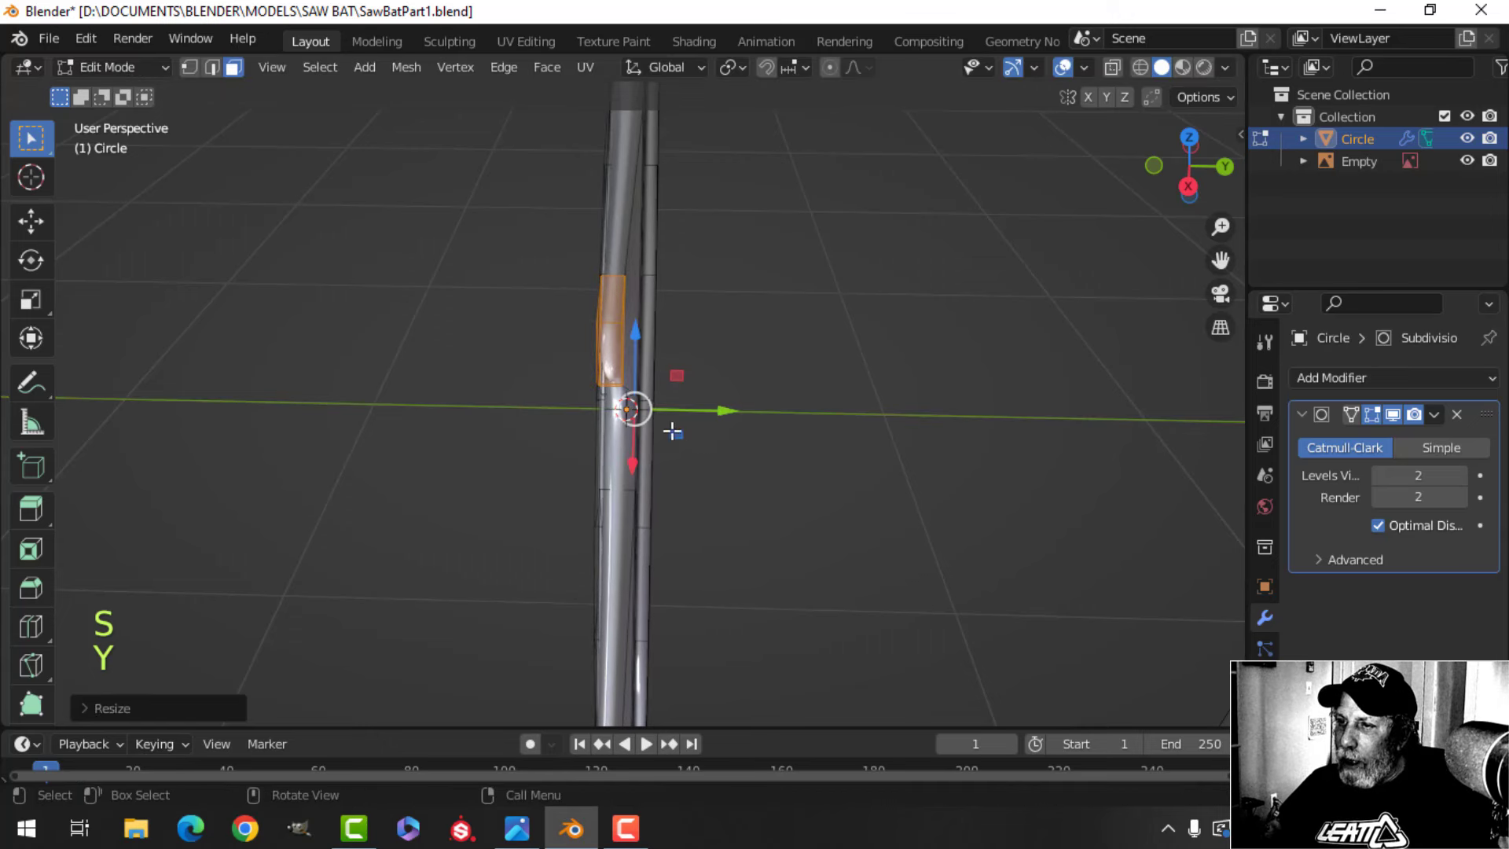
Add two loop cuts along the blade's toothed outer edge, running between its front and back faces
{"action": "key", "text": "ctrl+r"}
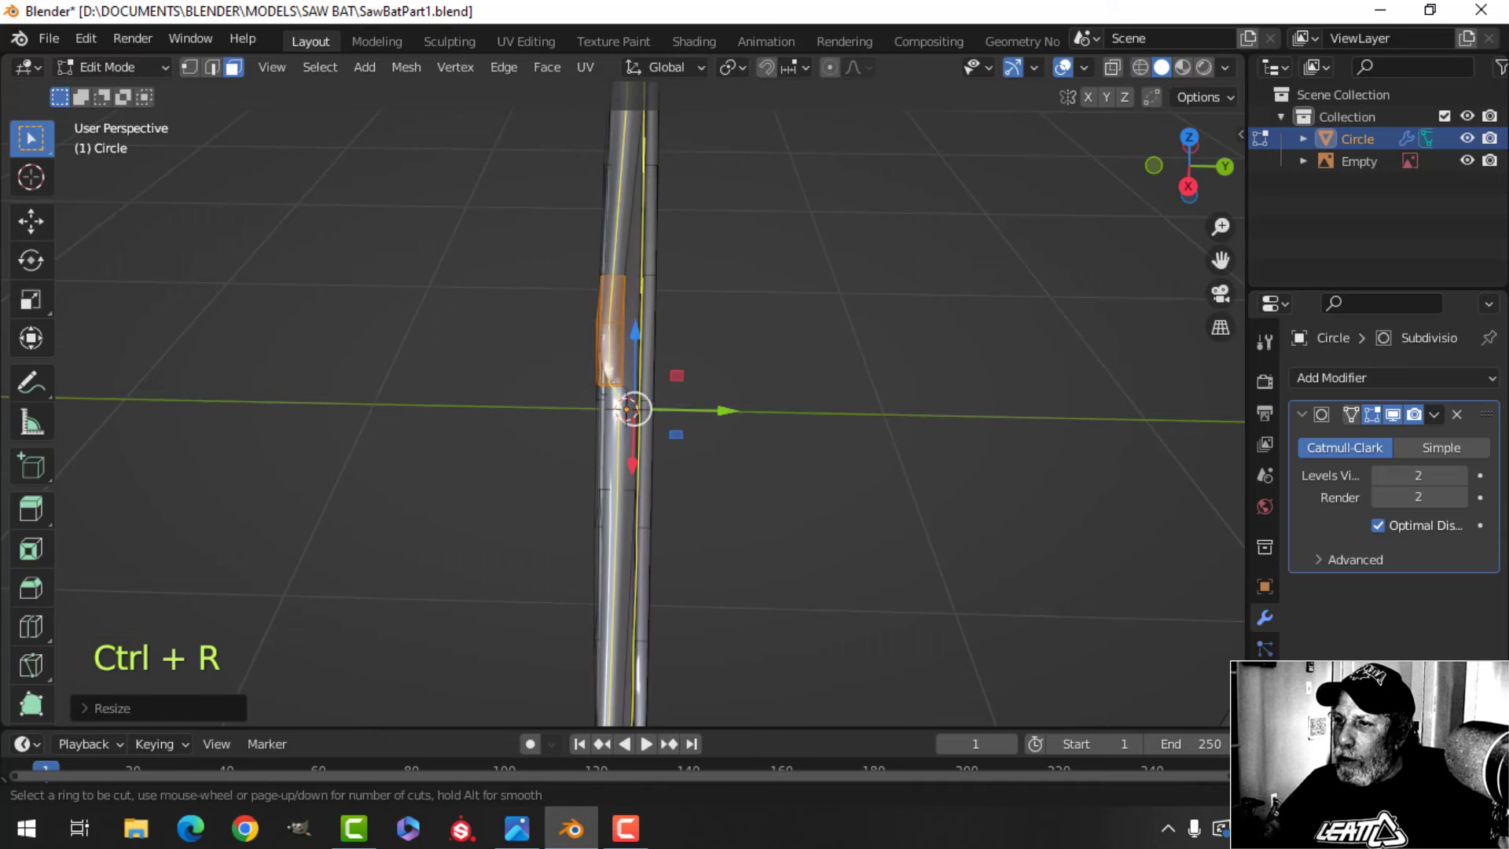
{"action": "left_click", "coordinate": [604, 332]}
{"action": "left_click", "coordinate": [604, 332]}
{"action": "key", "text": "ctrl+r"}
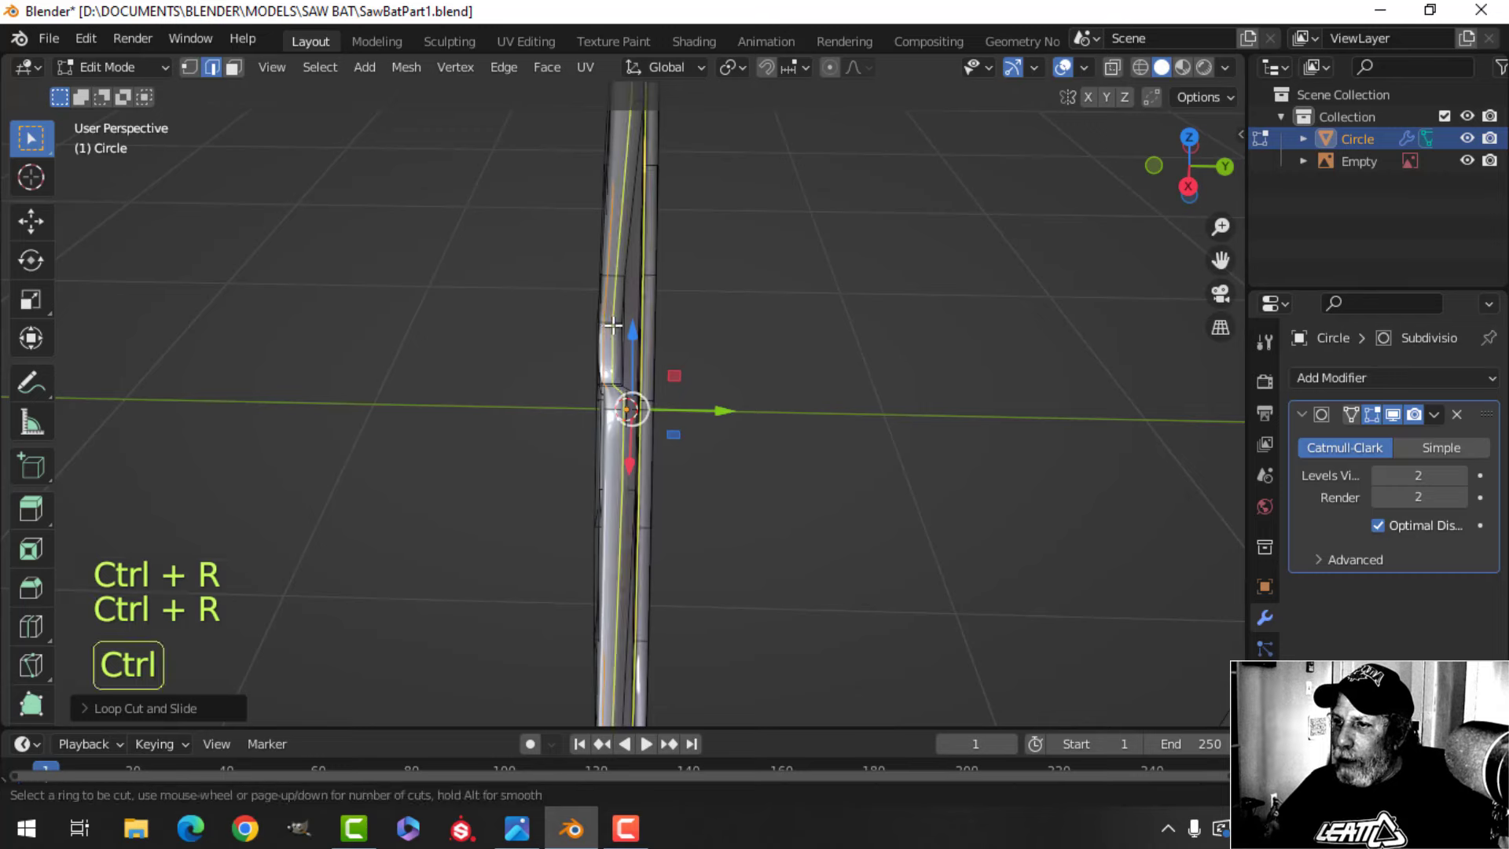
{"action": "left_click", "coordinate": [615, 324]}
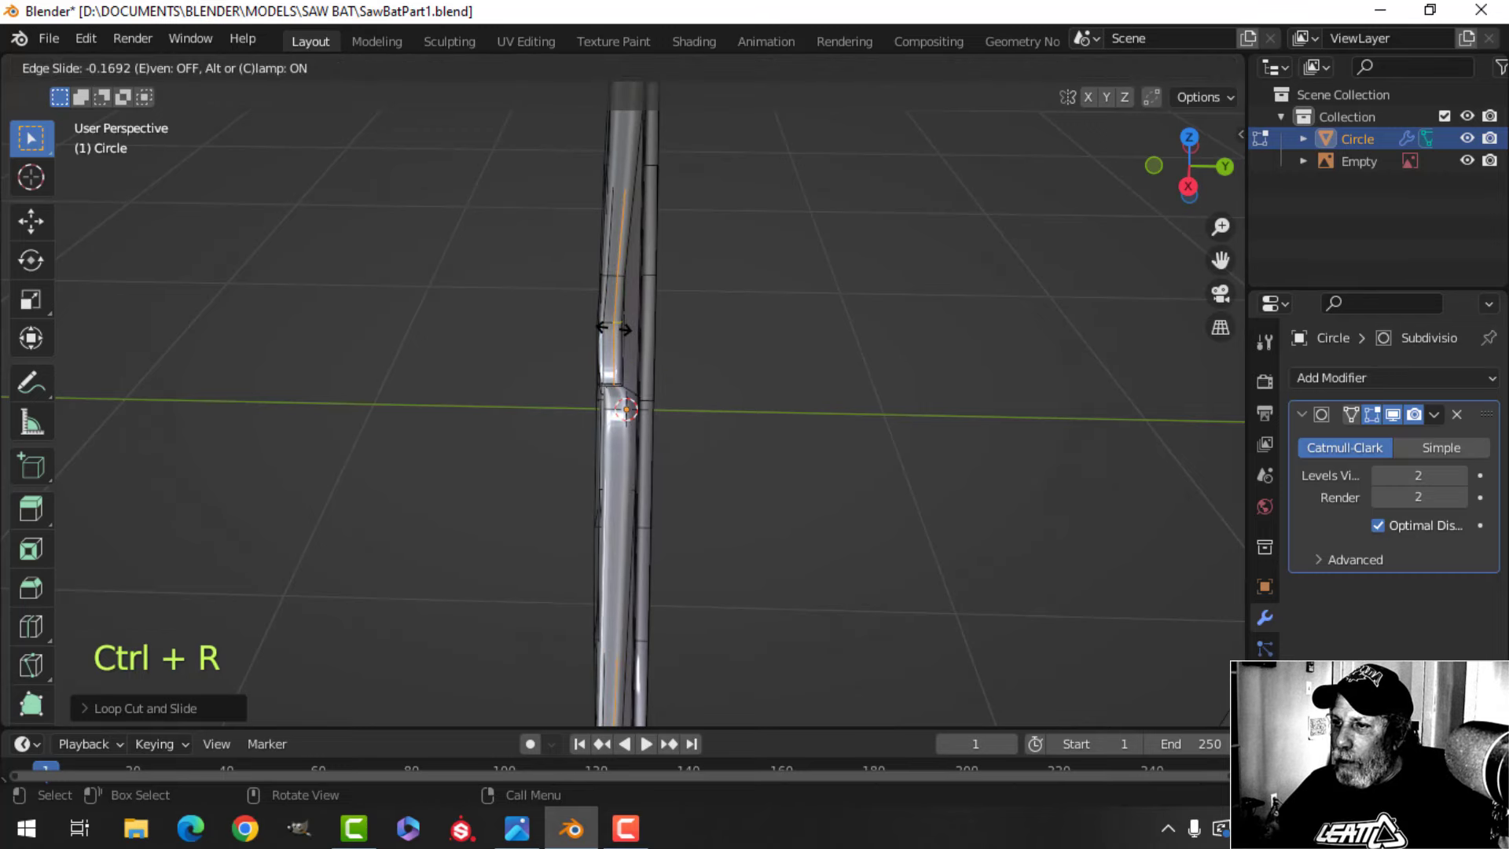
{"action": "left_click", "coordinate": [615, 328]}
Return the blade to Object Mode, deselect it and save the file
{"action": "key", "text": "Tab"}
{"action": "middle_click_drag", "start_coordinate": [710, 459], "coordinate": [737, 430]}
{"action": "scroll", "coordinate": [785, 440], "scroll_direction": "down", "scroll_amount": 5}
{"action": "key", "text": "alt+a"}
{"action": "key", "text": "ctrl+s"}
Switch to the front orthographic view and hide the blade so the bat in the reference image is exposed
{"action": "scroll", "coordinate": [566, 475], "scroll_direction": "down", "scroll_amount": 1}
{"action": "middle_click_drag", "start_coordinate": [463, 489], "coordinate": [420, 498], "text": "shift"}
{"action": "middle_click_drag", "start_coordinate": [436, 484], "coordinate": [536, 443]}
{"action": "key", "text": "KP_1"}
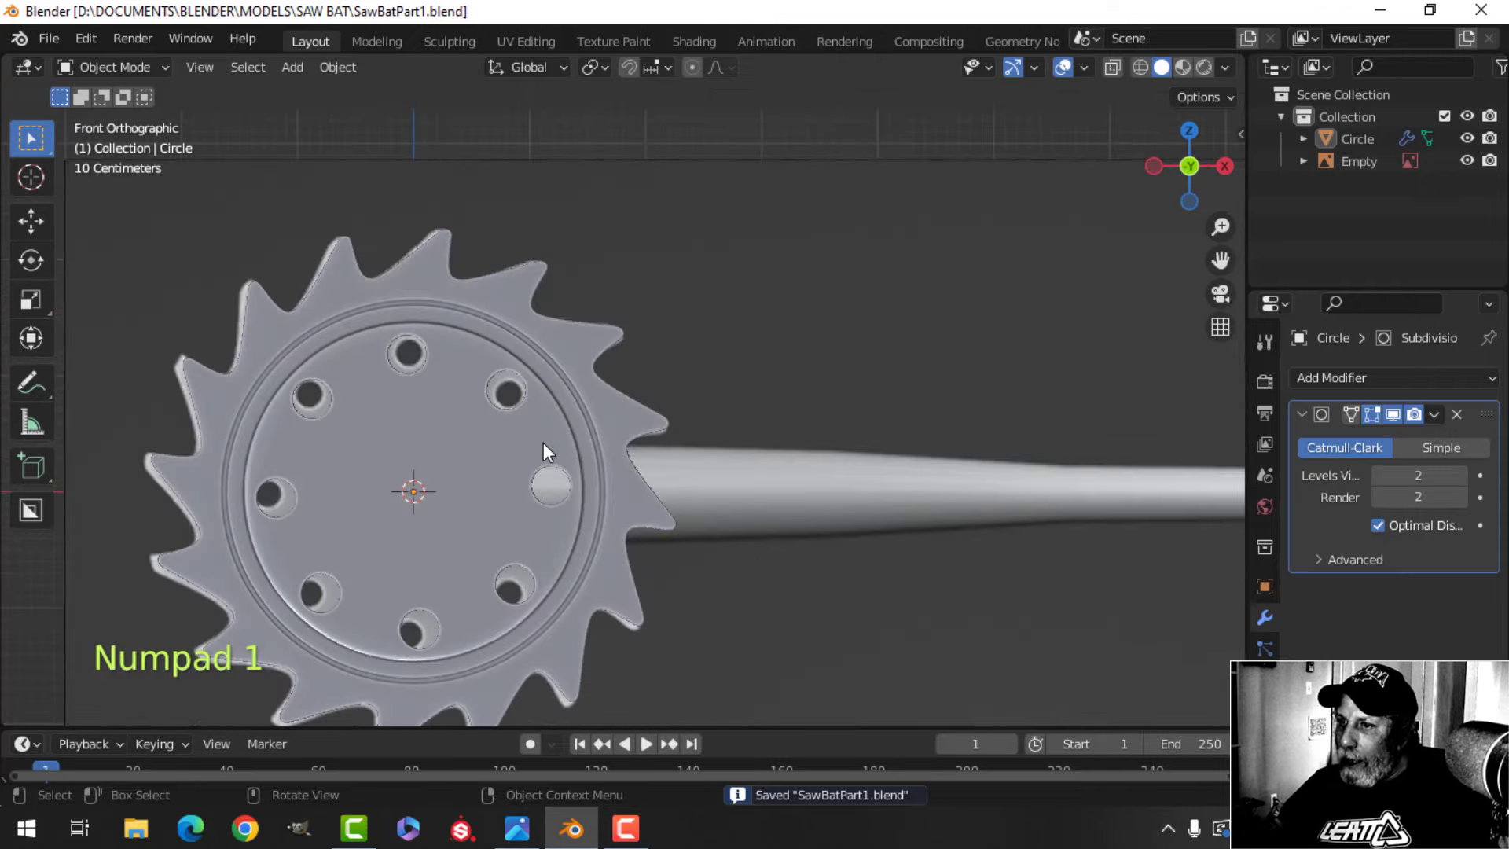
{"action": "left_click", "coordinate": [500, 459]}
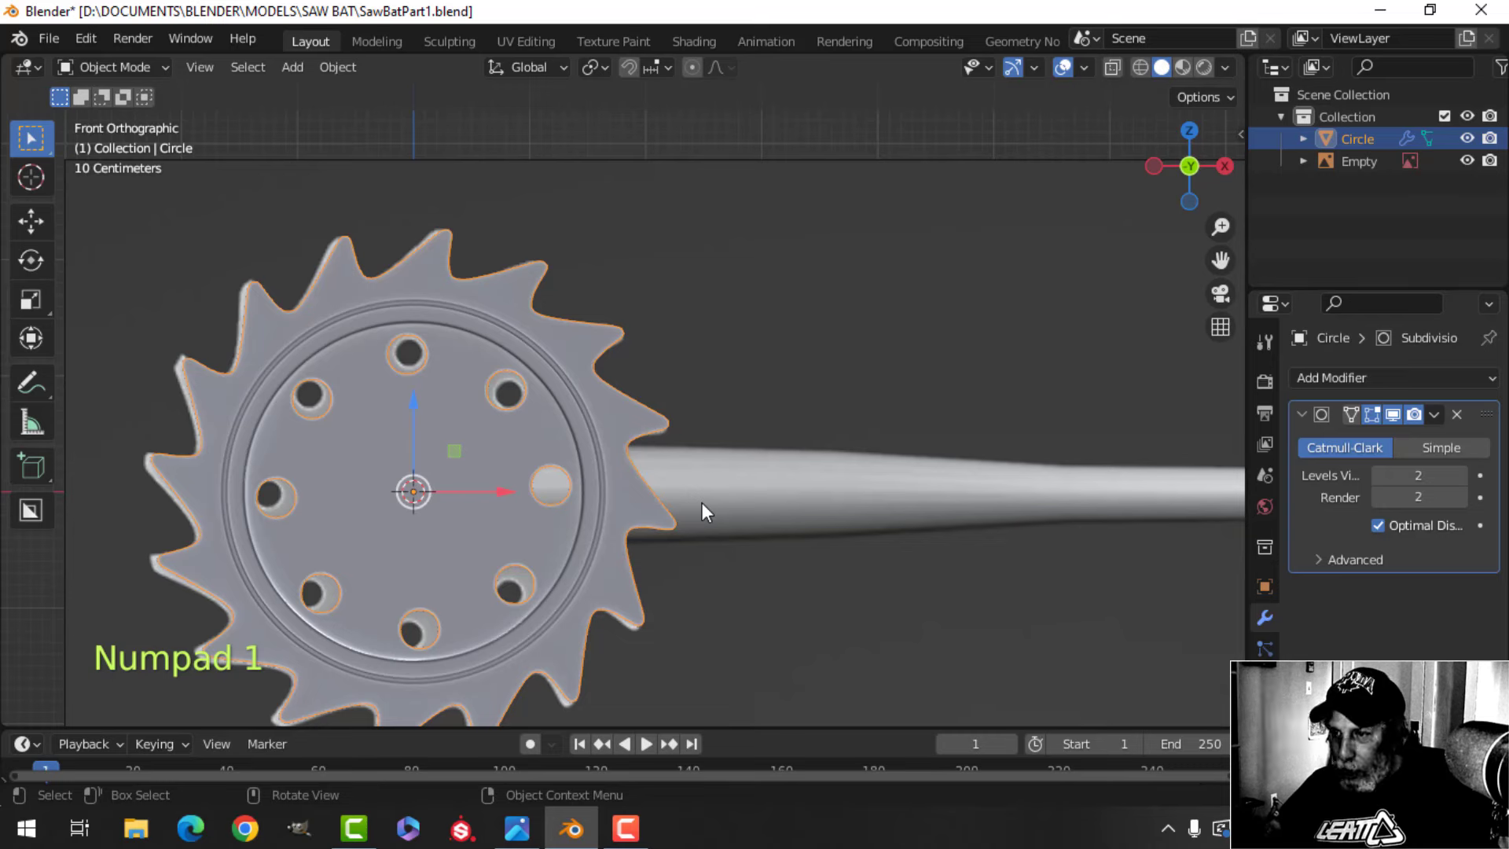
{"action": "key", "text": "h"}
{"action": "middle_click_drag", "start_coordinate": [525, 542], "coordinate": [540, 485], "text": "shift"}
{"action": "scroll", "coordinate": [553, 473], "scroll_direction": "up", "scroll_amount": 1}
{"action": "scroll", "coordinate": [552, 478], "scroll_direction": "down", "scroll_amount": 1}
Add a cylinder mesh at the blade's centre with 22 vertices
{"action": "key", "text": "shift+a"}
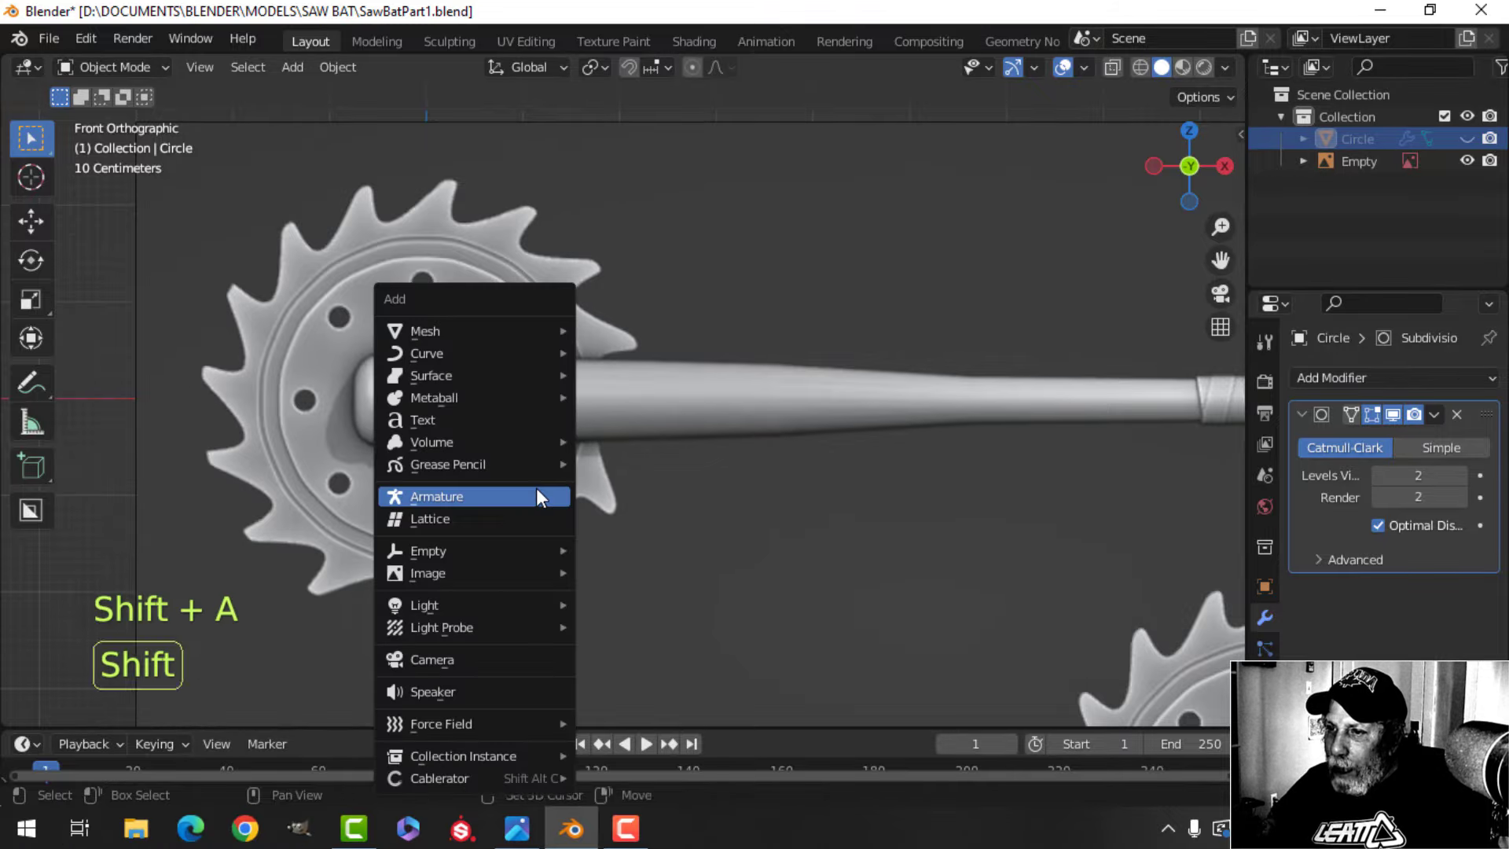
{"action": "mouse_move", "coordinate": [469, 330]}
{"action": "left_click", "coordinate": [641, 440]}
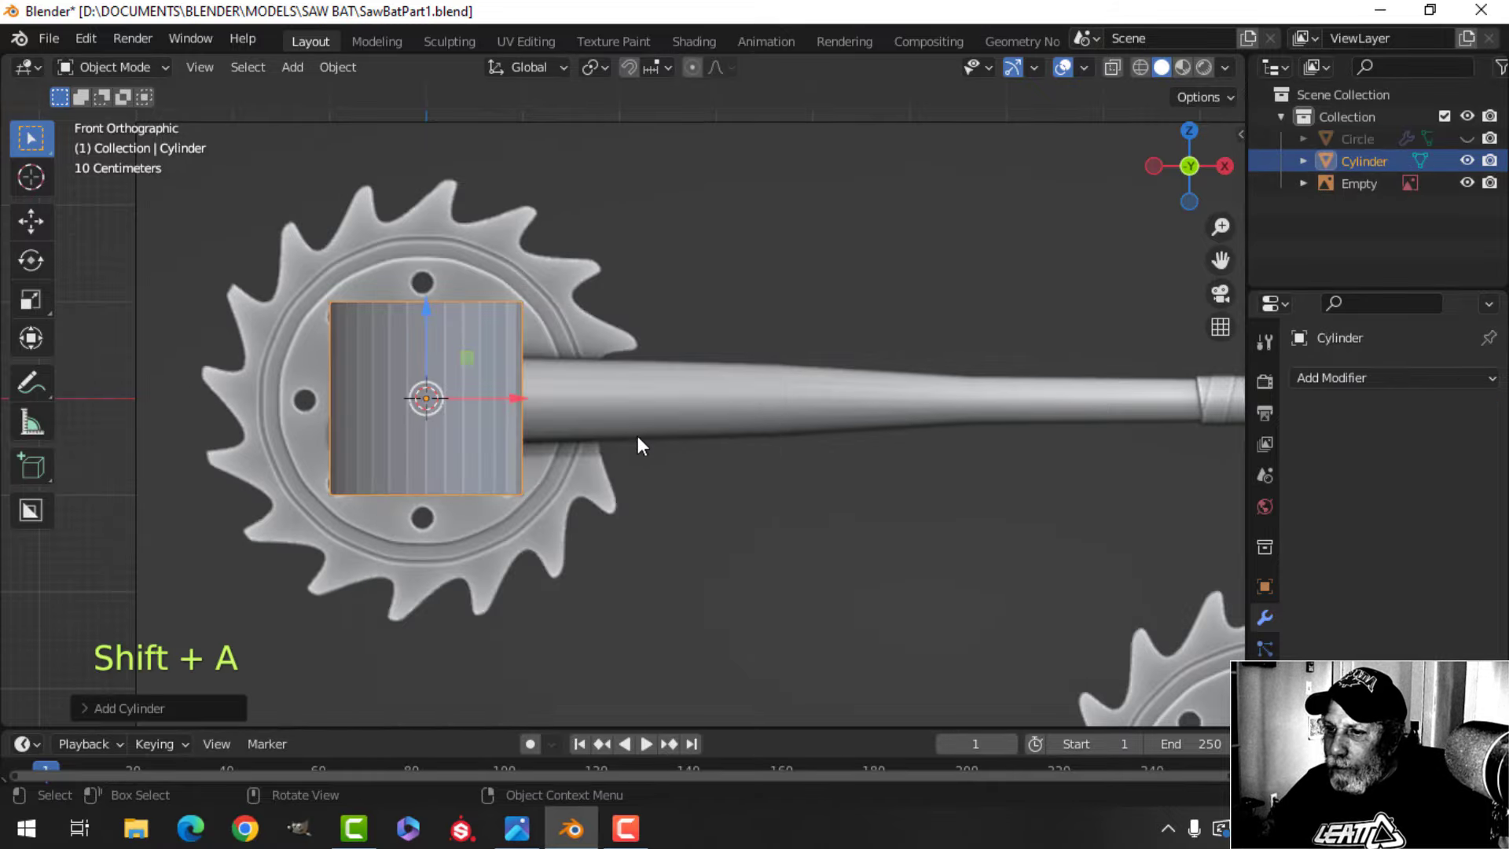
{"action": "left_click", "coordinate": [156, 706]}
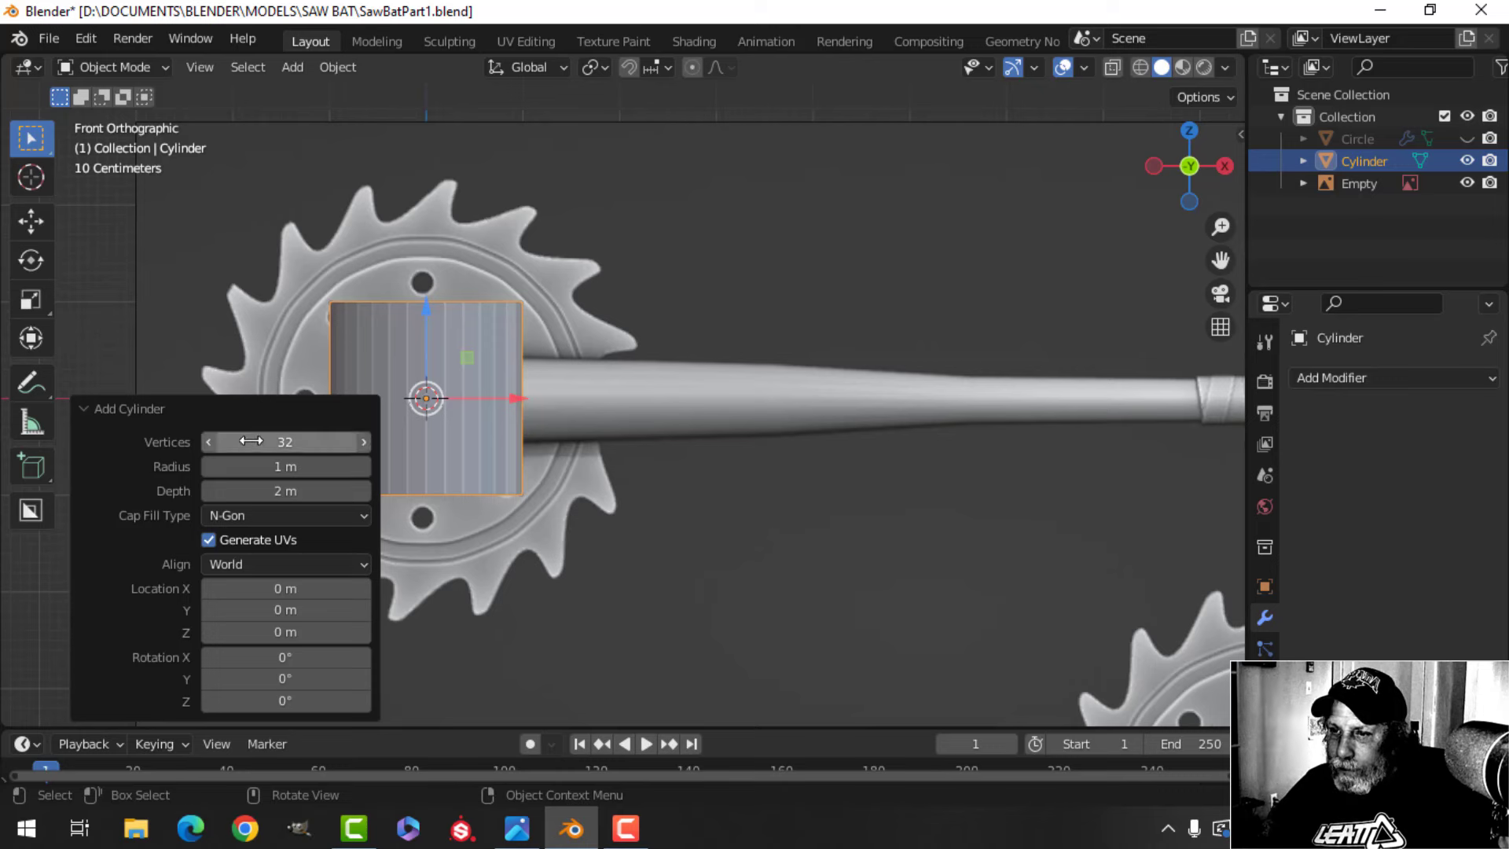
{"action": "type", "text": "22"}
{"action": "key", "text": "Return"}
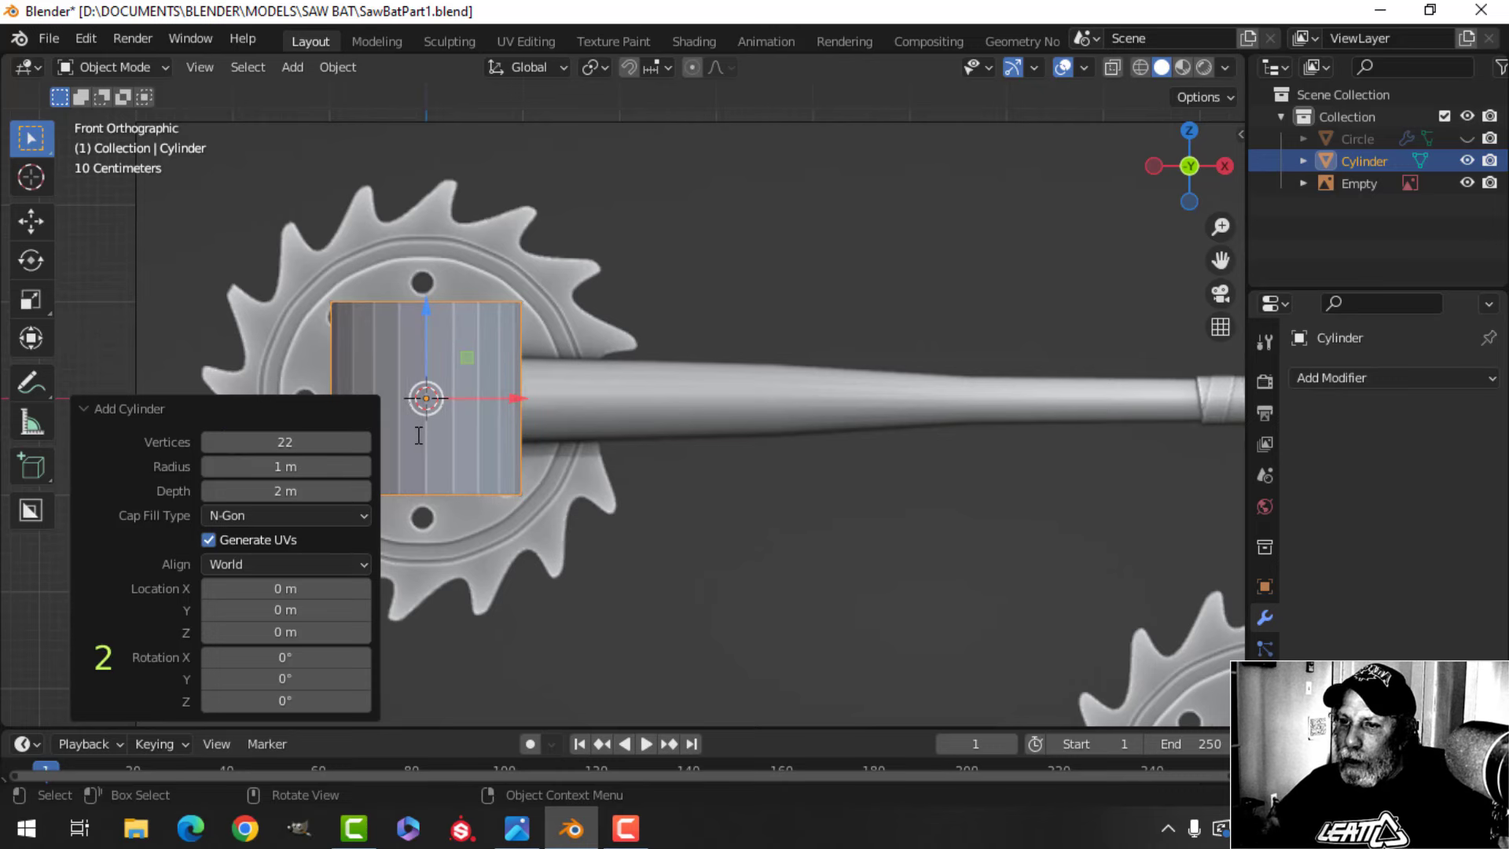
Rotate the cylinder's mesh 90° about Y in Edit Mode with wireframe shading to lie along the bat
{"action": "key", "text": "Tab"}
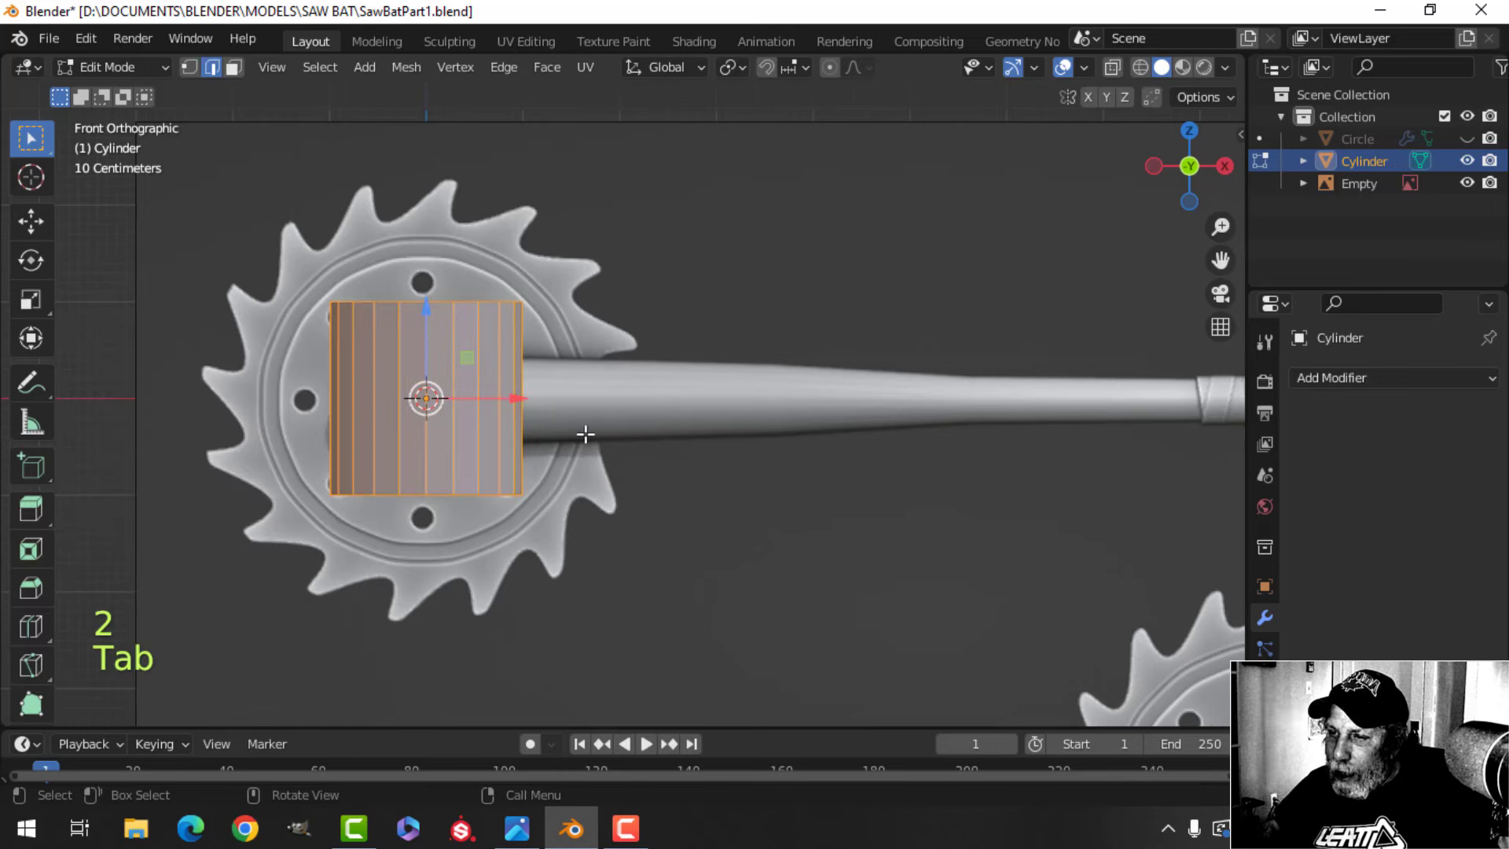
{"action": "key", "text": "z"}
{"action": "left_click", "coordinate": [458, 425]}
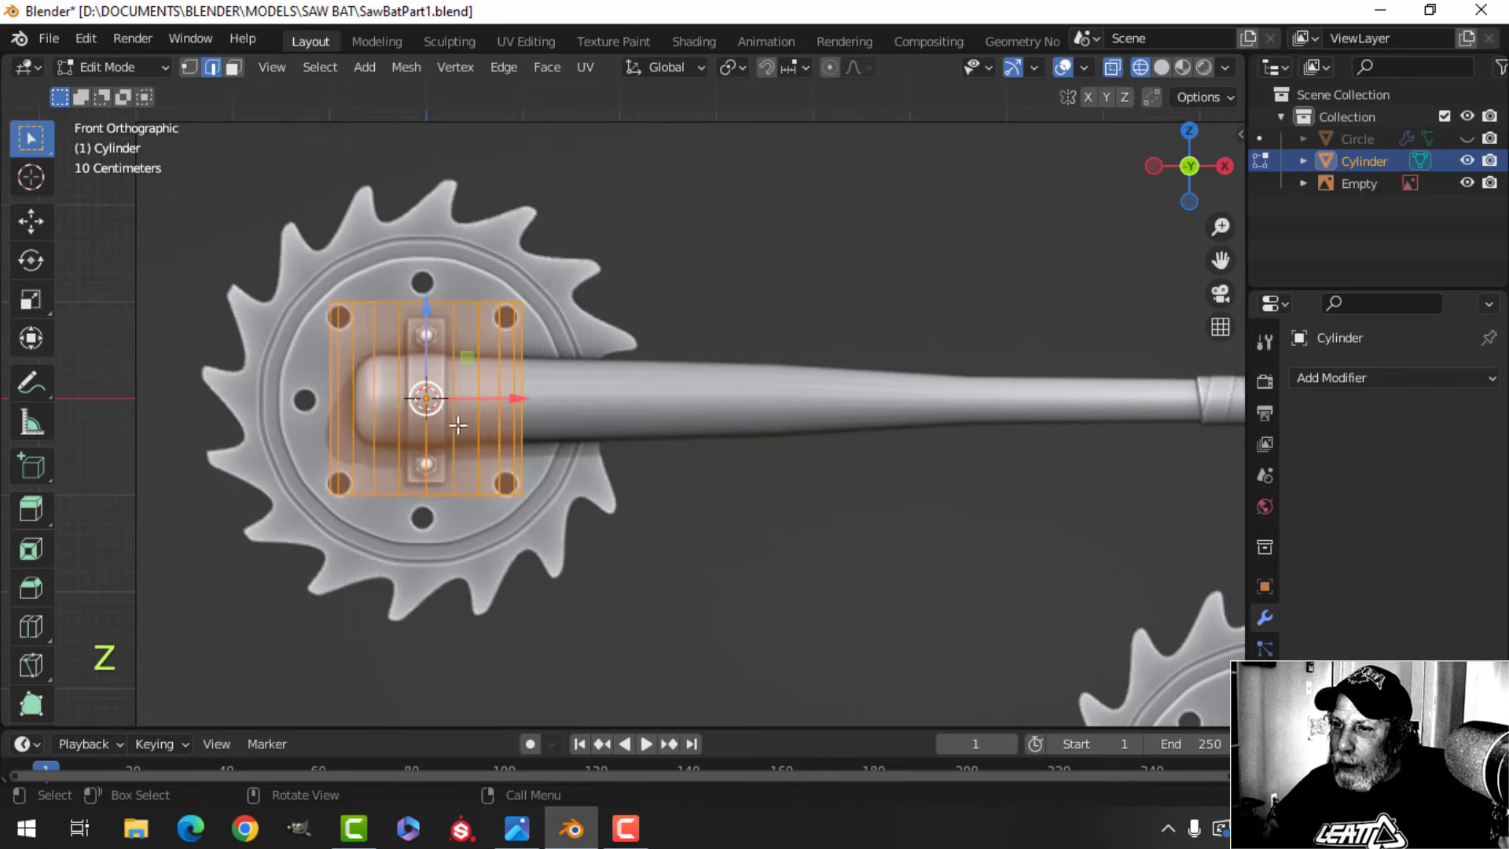
{"action": "type", "text": "ry"}
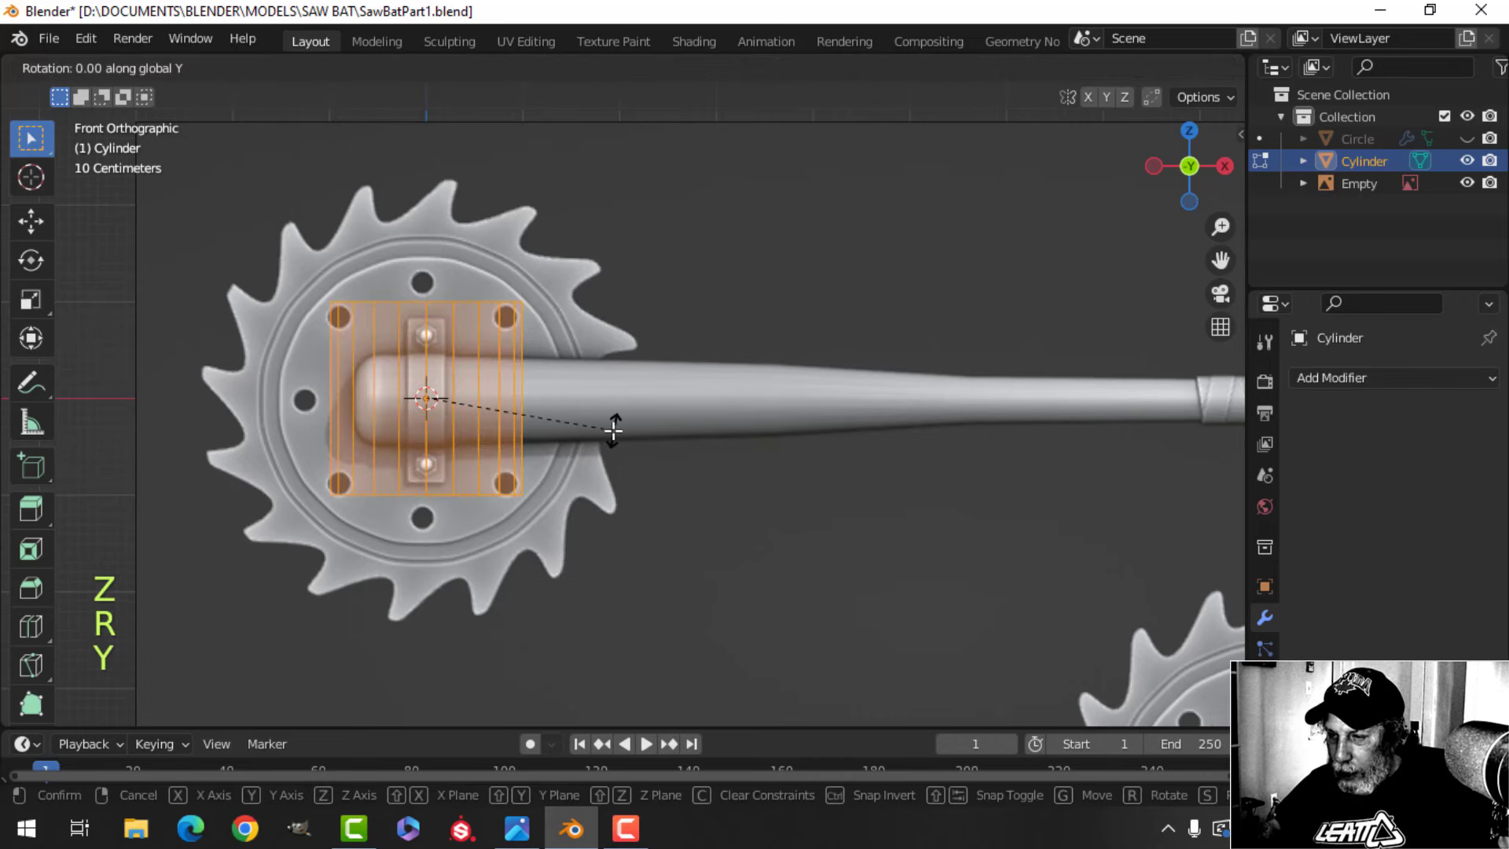
{"action": "type", "text": "90"}
{"action": "key", "text": "Return"}
Scale the cylinder to 0.483 to match the thickness of the bat's barrel in the reference
{"action": "scroll", "coordinate": [719, 430], "scroll_direction": "up", "scroll_amount": 2}
{"action": "key", "text": "s"}
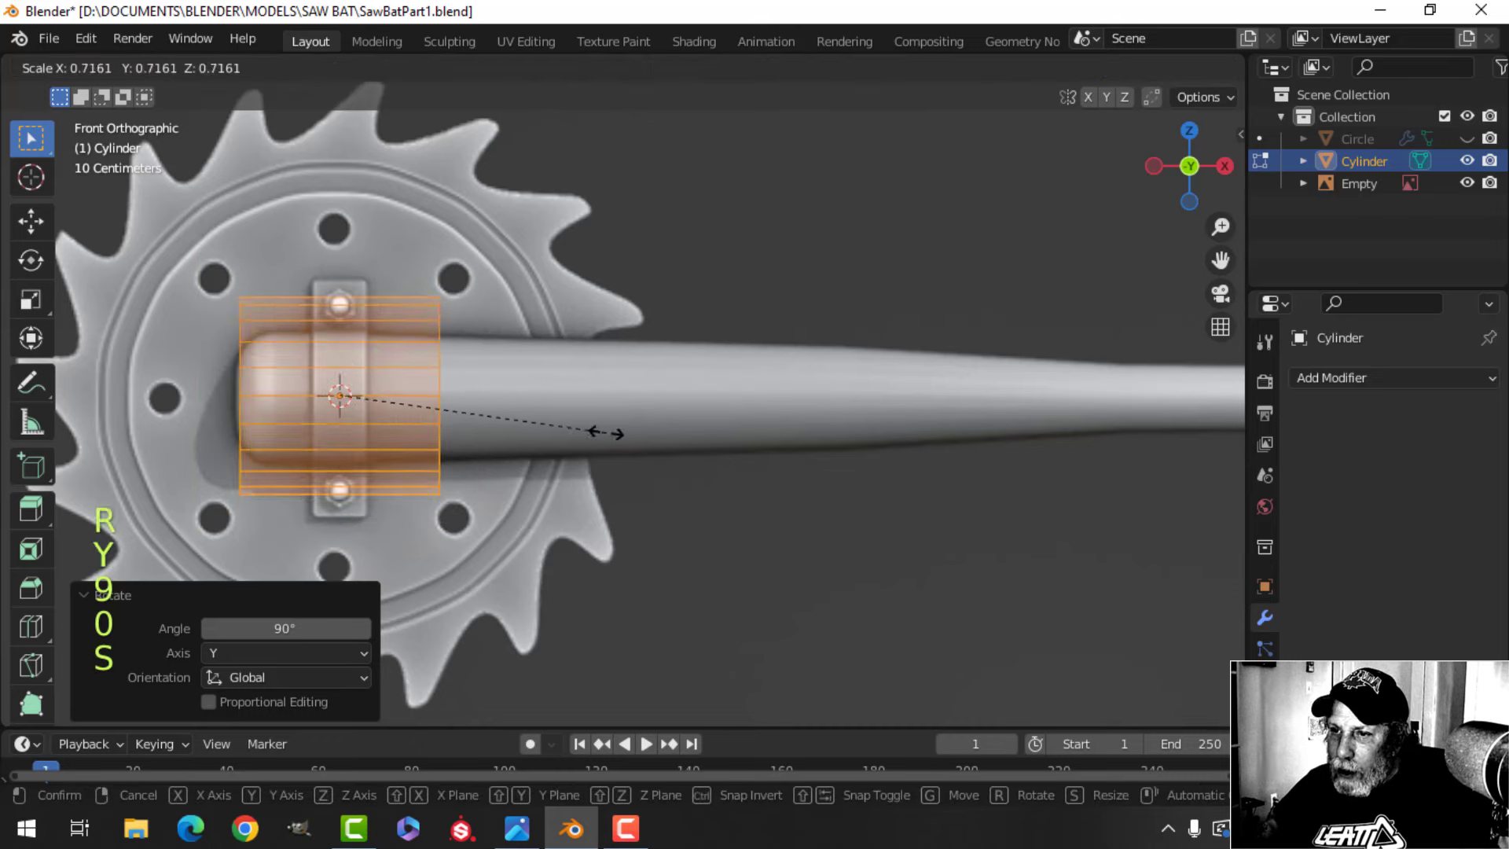
{"action": "left_click", "coordinate": [513, 432]}
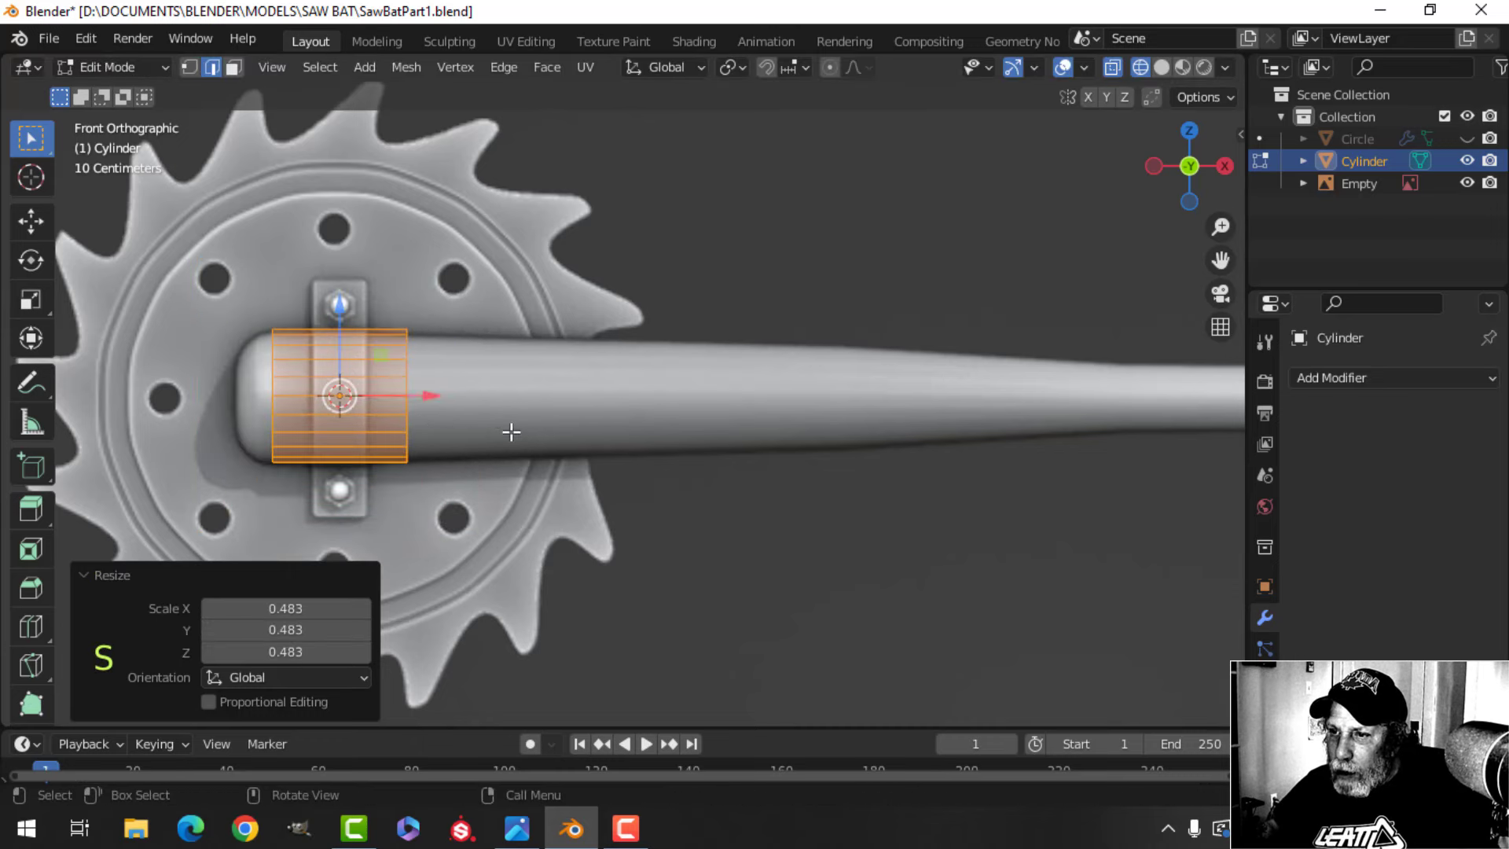
Move the cylinder 0.3984 m along X onto the barrel and fine-tune its size with a scale of 0.995
{"action": "left_click_drag", "start_coordinate": [430, 395], "coordinate": [493, 404]}
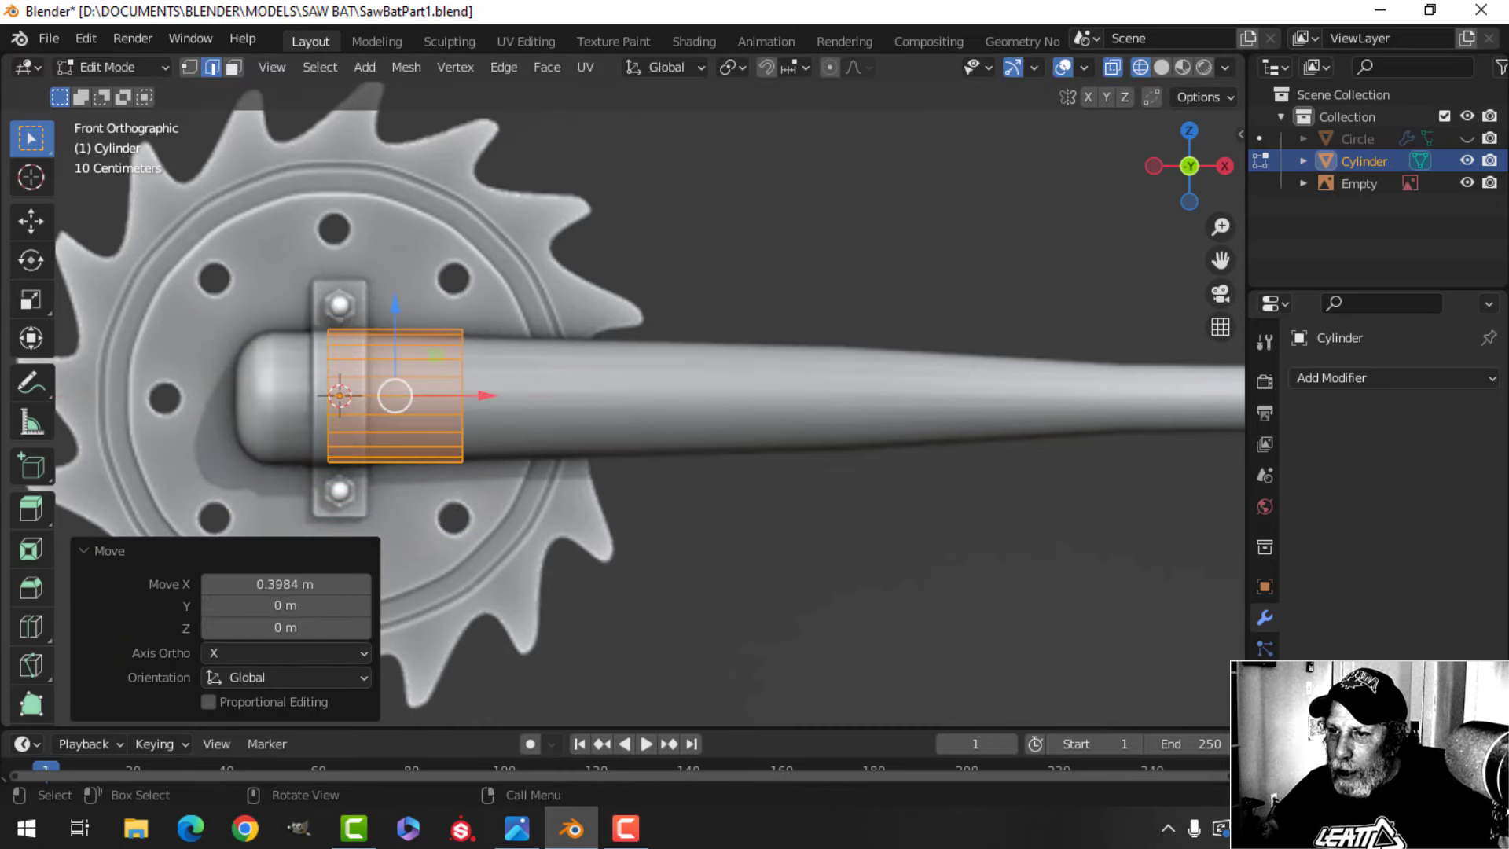
{"action": "key", "text": "s"}
{"action": "left_click", "coordinate": [571, 409]}
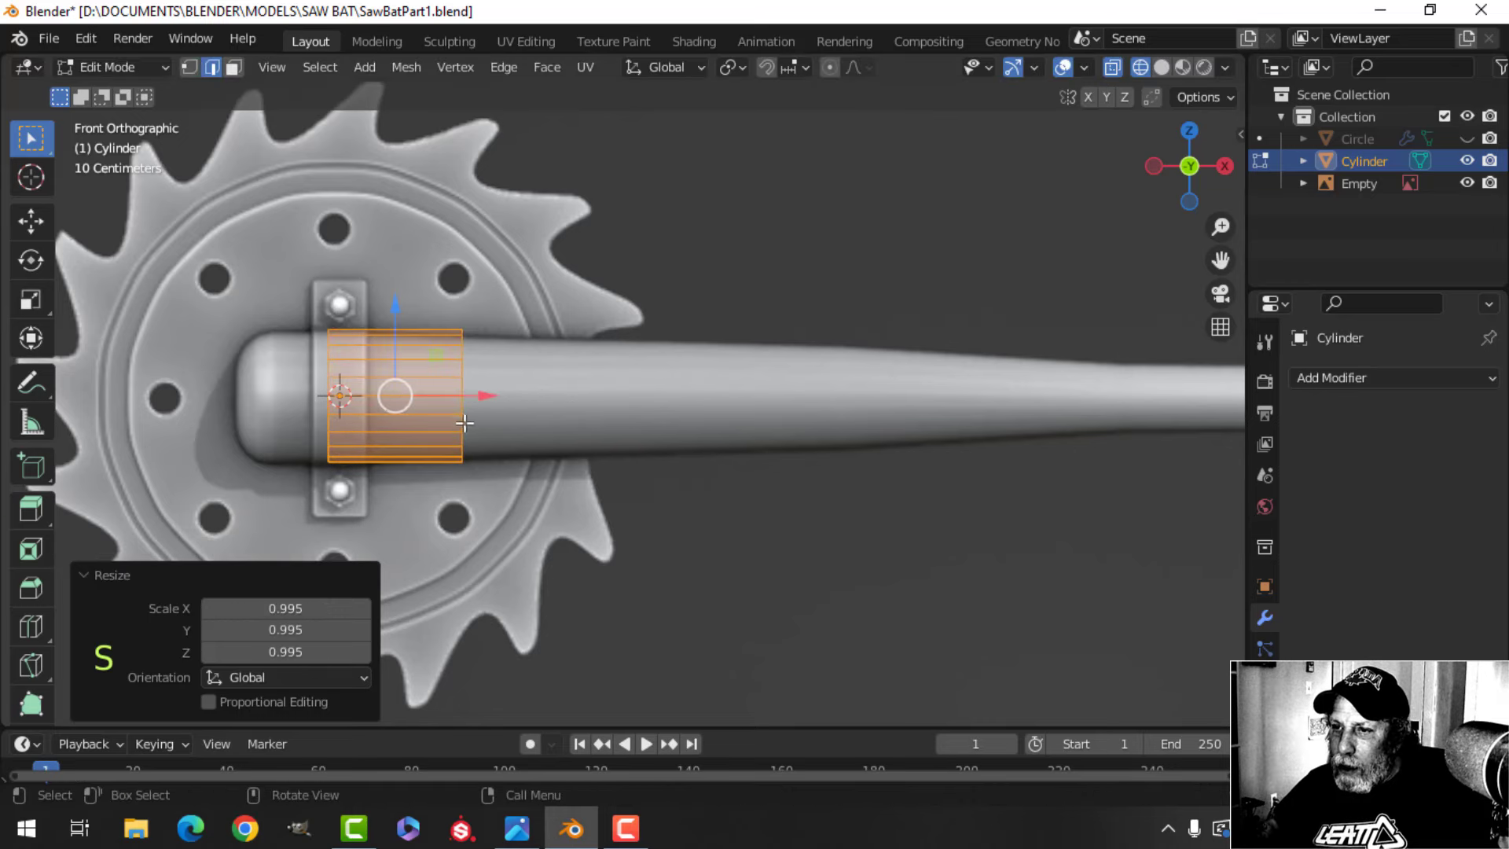
{"action": "middle_click_drag", "start_coordinate": [465, 422], "coordinate": [592, 418], "text": "shift"}
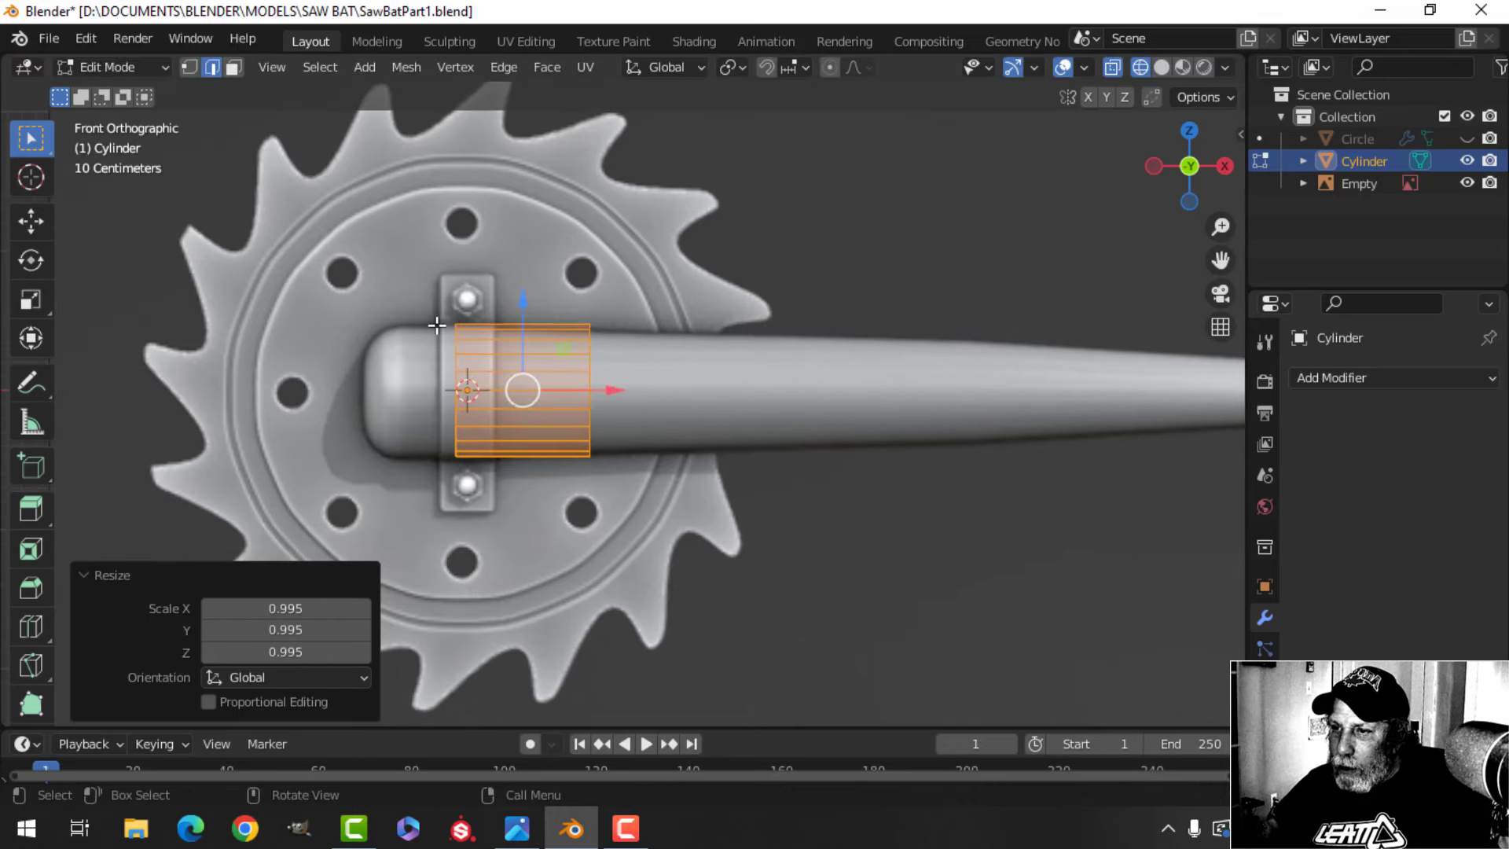
Move the cylinder's barrel-side end loop -0.65939 m along X to the rounded tip of the bat in the reference
{"action": "key", "text": "alt+a"}
{"action": "key", "text": "b"}
{"action": "left_click_drag", "start_coordinate": [487, 524], "coordinate": [486, 524]}
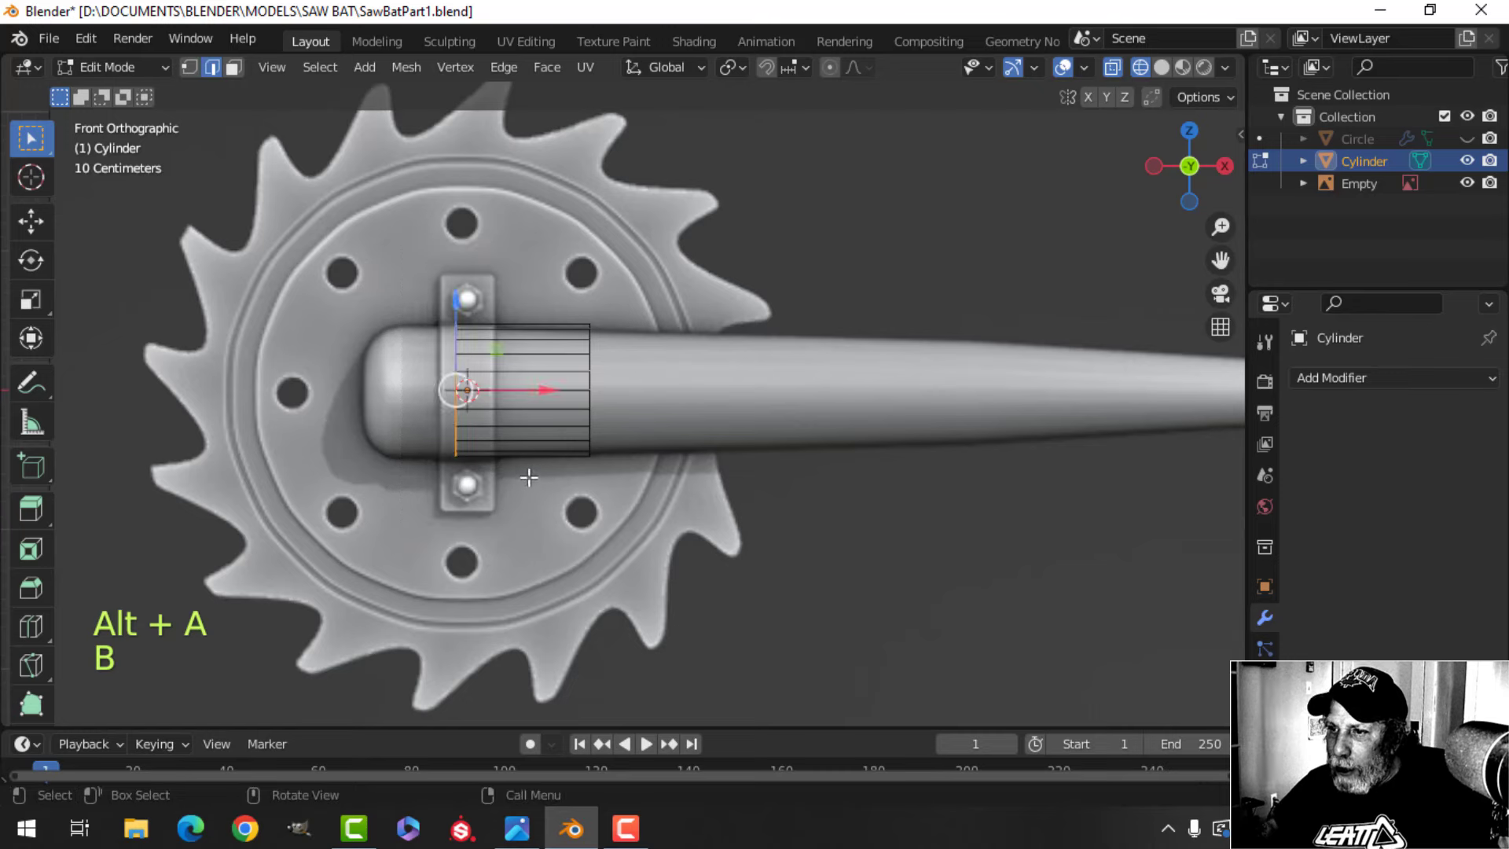
{"action": "scroll", "coordinate": [453, 381], "scroll_direction": "up", "scroll_amount": 3}
{"action": "left_click_drag", "start_coordinate": [419, 379], "coordinate": [264, 405]}
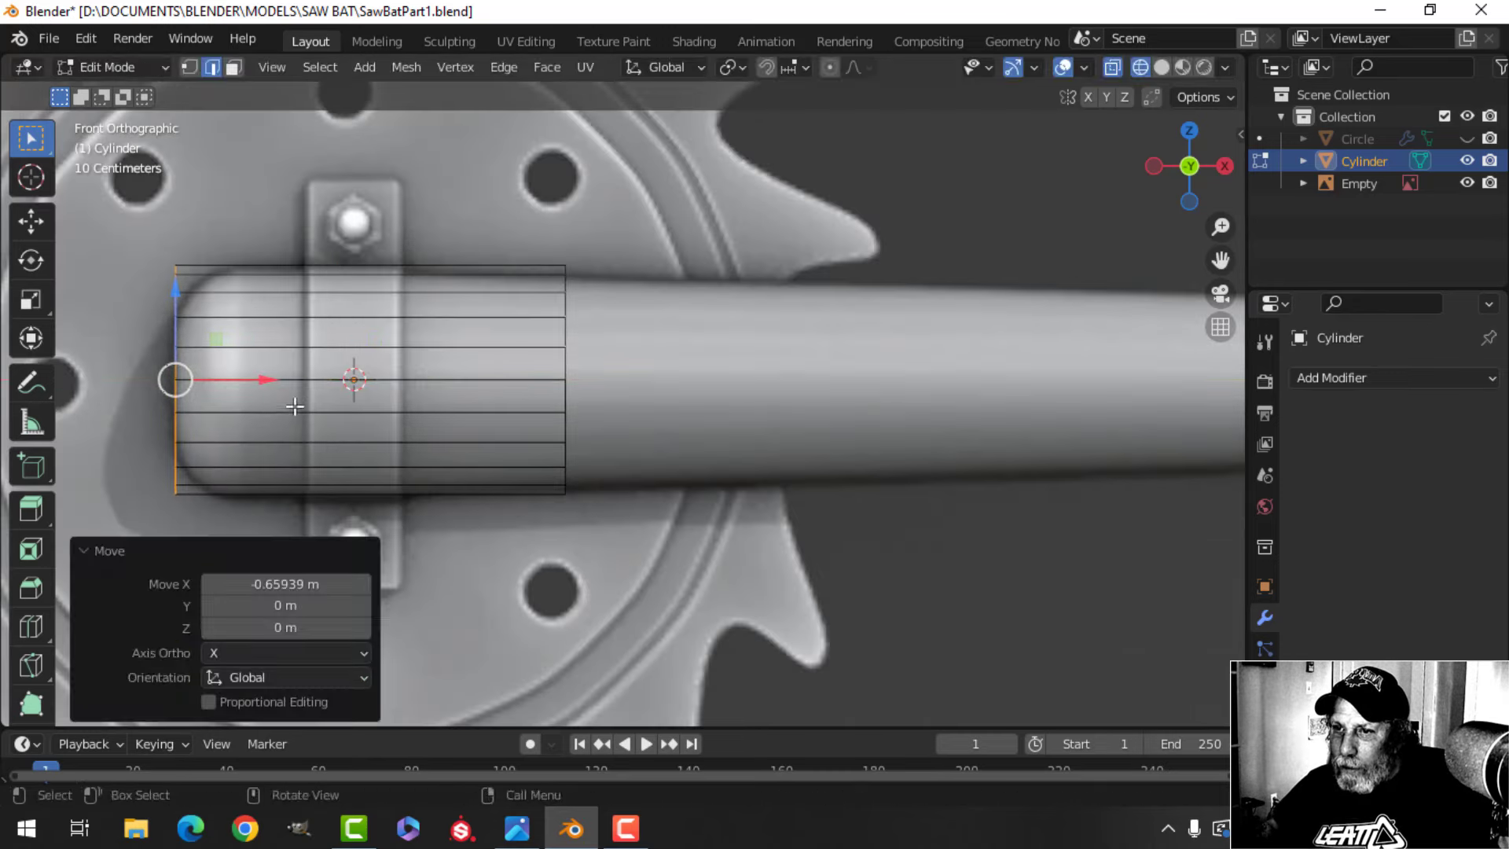
Bevel the barrel's end loop with 4 segments and about 0.266 m width to match the rounded tip
{"action": "middle_click_drag", "start_coordinate": [283, 405], "coordinate": [475, 432], "text": "shift"}
{"action": "key", "text": "ctrl+b"}
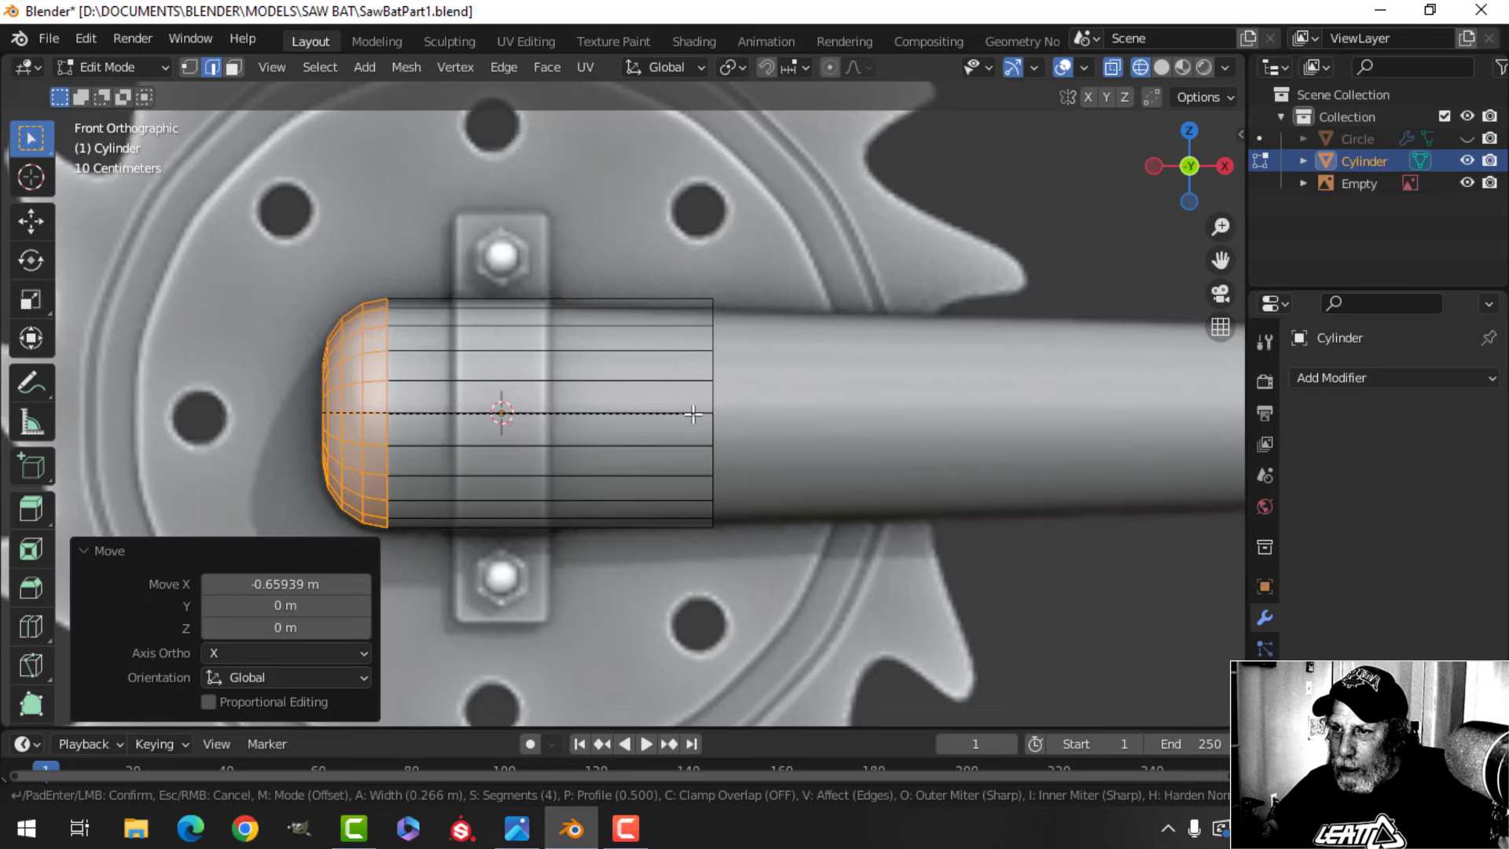
{"action": "left_click", "coordinate": [693, 415]}
{"action": "scroll", "coordinate": [733, 407], "scroll_direction": "down", "scroll_amount": 2}
{"action": "key", "text": "alt+a"}
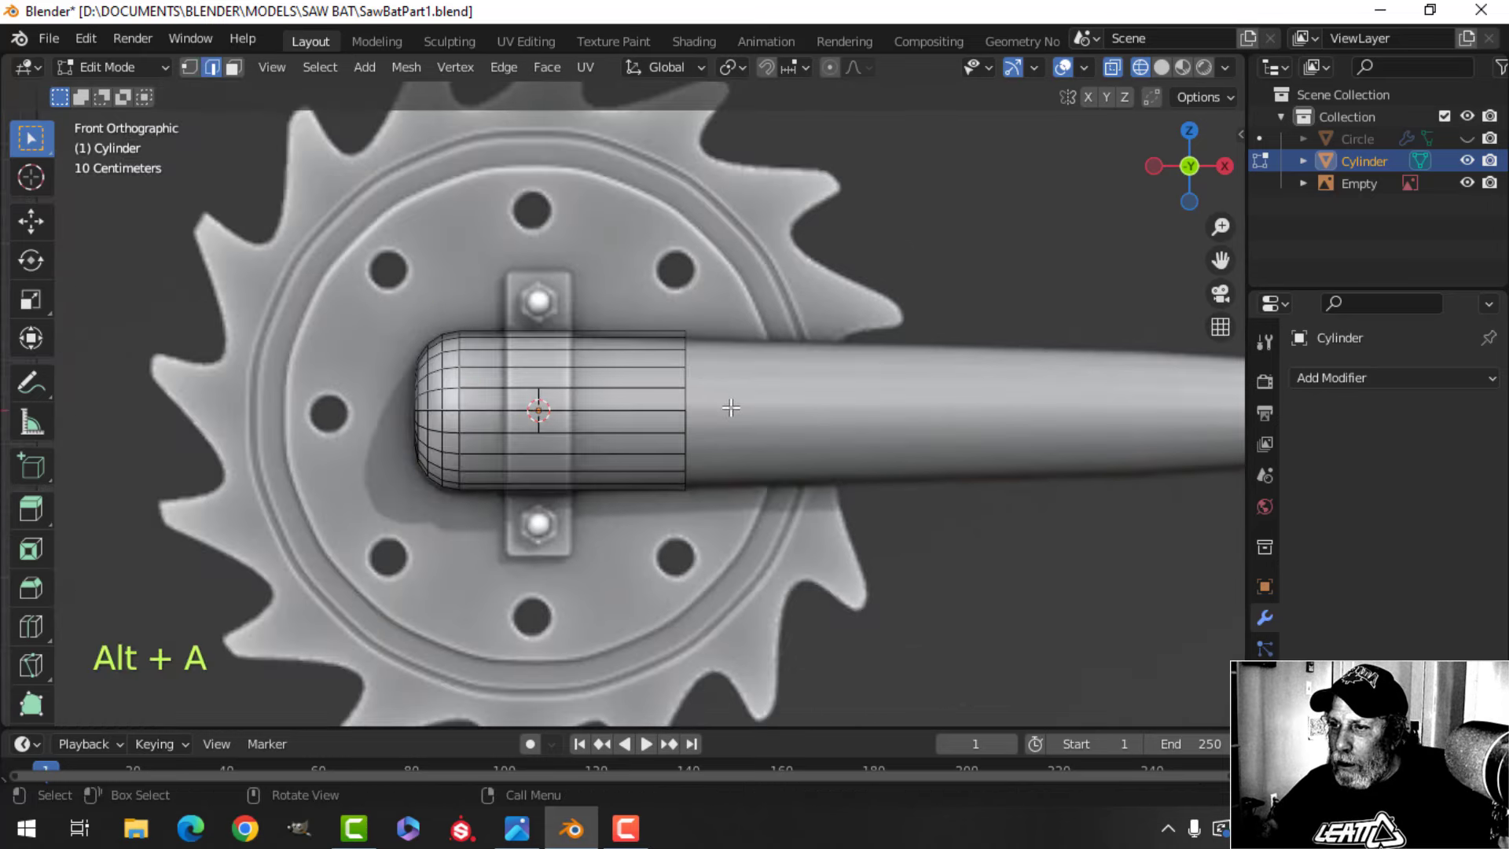
Move the cylinder's opposite end loop 3.1649 m along X and scale it to 0.721 to follow the bat's taper
{"action": "left_click", "coordinate": [688, 424], "text": "alt"}
{"action": "scroll", "coordinate": [818, 542], "scroll_direction": "down", "scroll_amount": 3}
{"action": "middle_click_drag", "start_coordinate": [833, 533], "coordinate": [489, 501], "text": "shift"}
{"action": "scroll", "coordinate": [774, 532], "scroll_direction": "up", "scroll_amount": 1}
{"action": "left_click_drag", "start_coordinate": [445, 416], "coordinate": [817, 467]}
{"action": "key", "text": "s"}
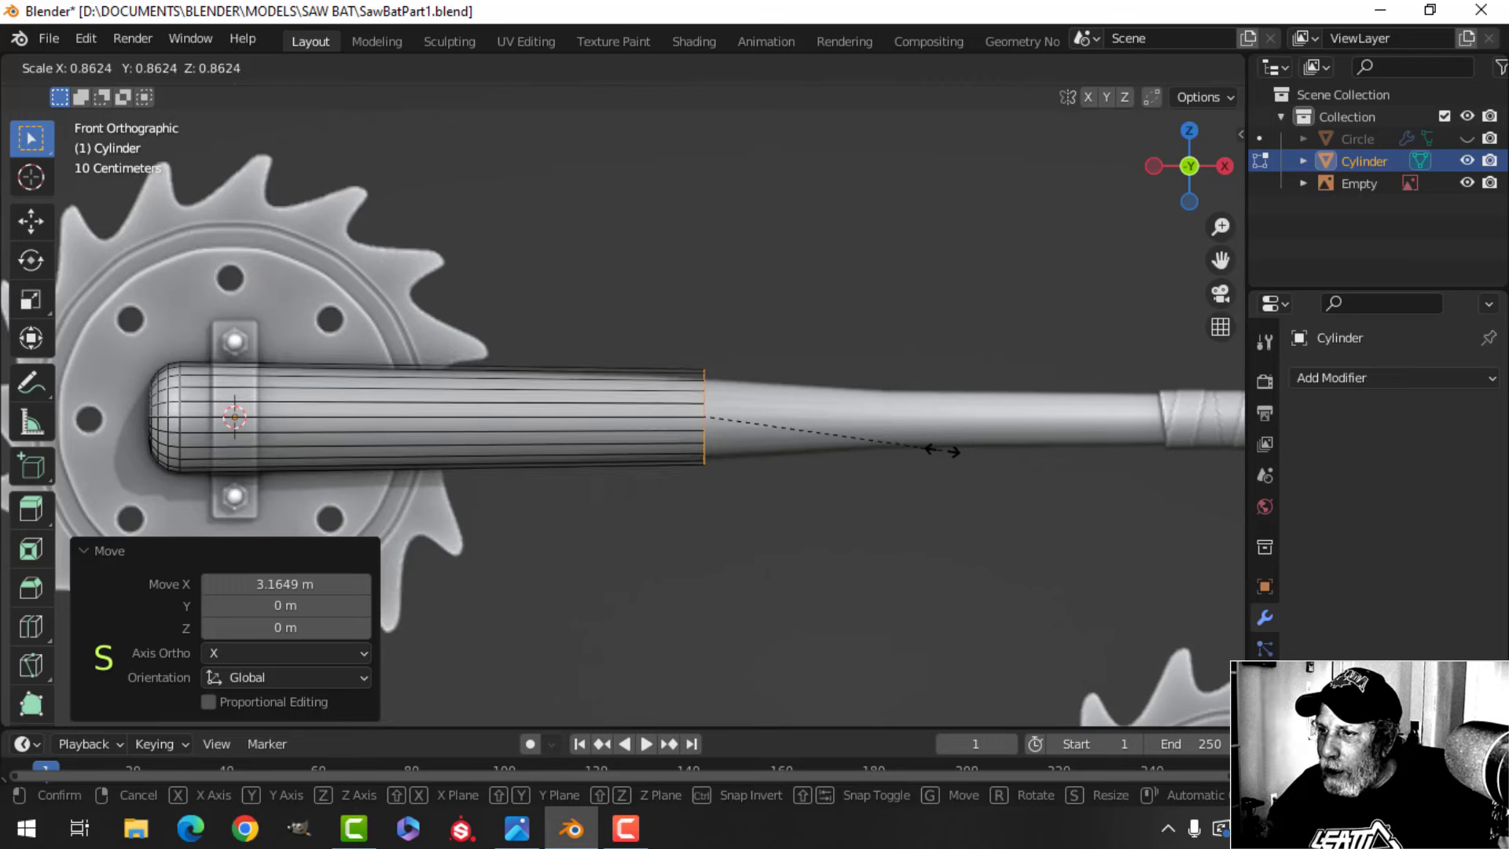
{"action": "left_click", "coordinate": [902, 449]}
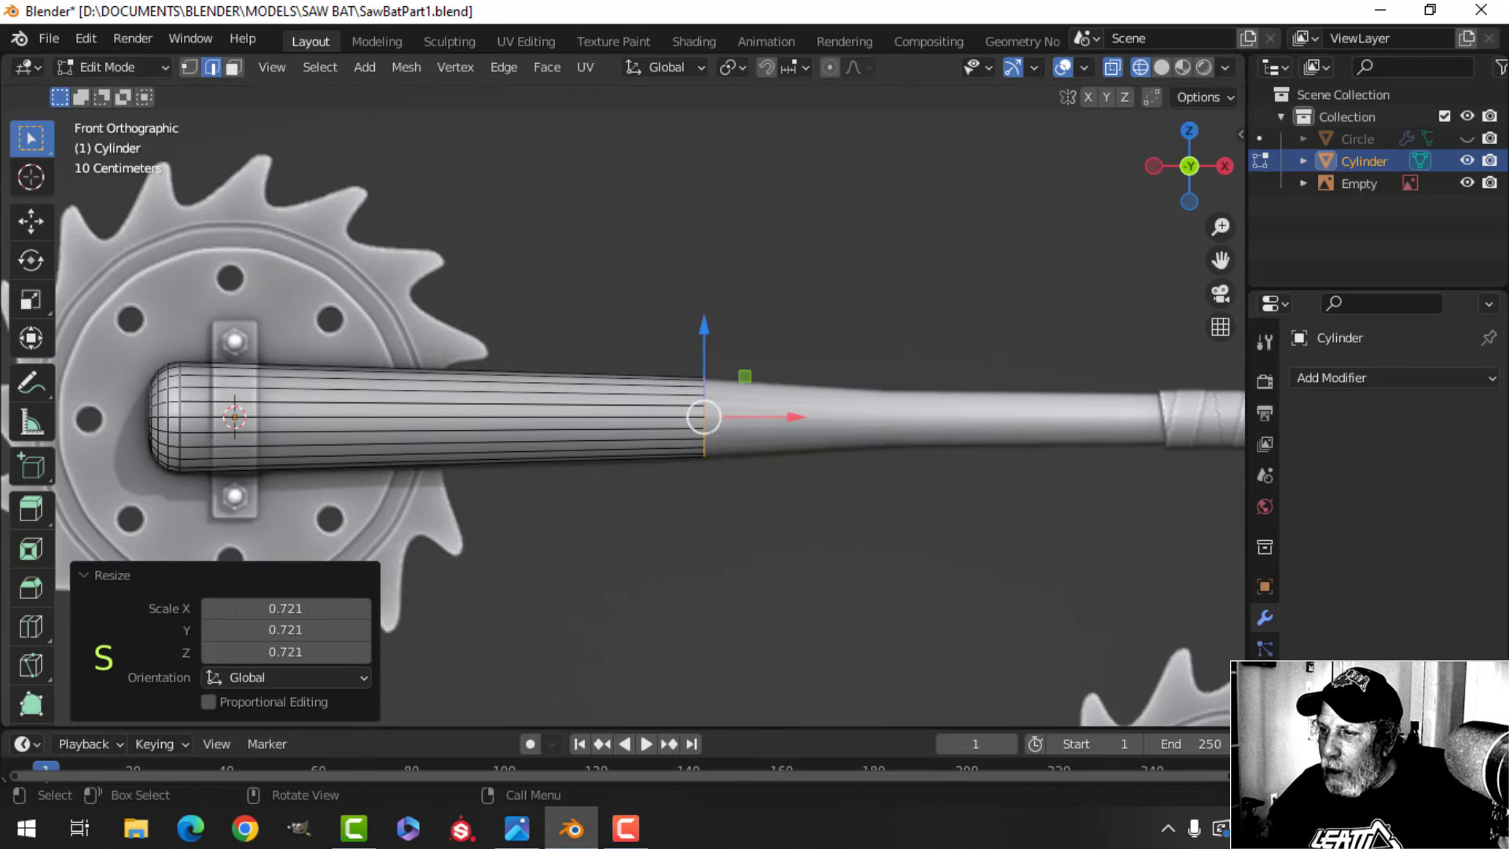
Move the same end loop another 1.5471 m along X to the start of the thin handle and scale it to 0.725
{"action": "scroll", "coordinate": [940, 448], "scroll_direction": "up", "scroll_amount": 1}
{"action": "middle_click_drag", "start_coordinate": [940, 448], "coordinate": [615, 436], "text": "shift"}
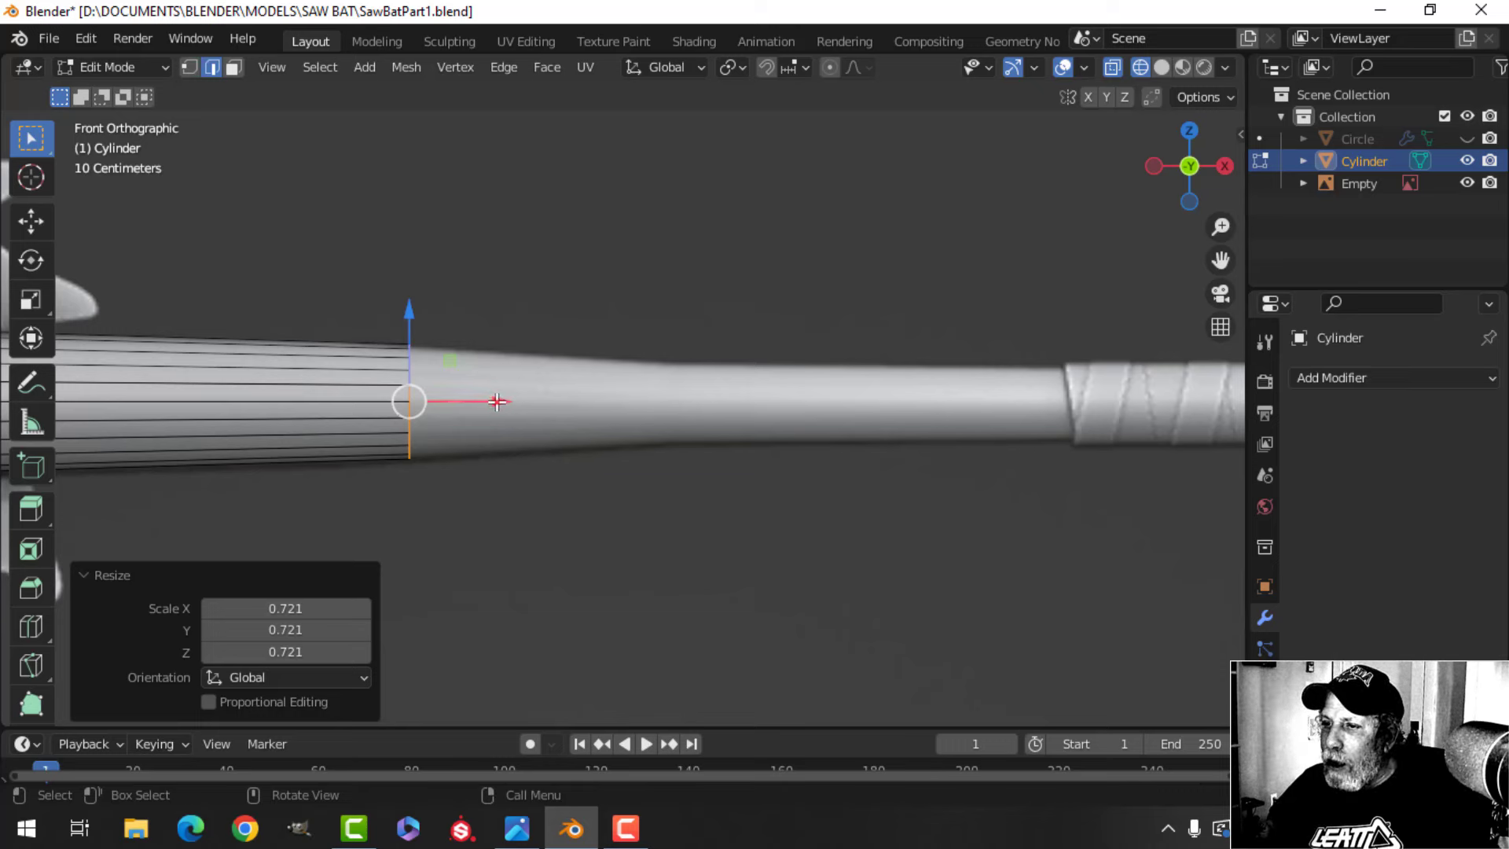
{"action": "left_click_drag", "start_coordinate": [496, 402], "coordinate": [795, 442]}
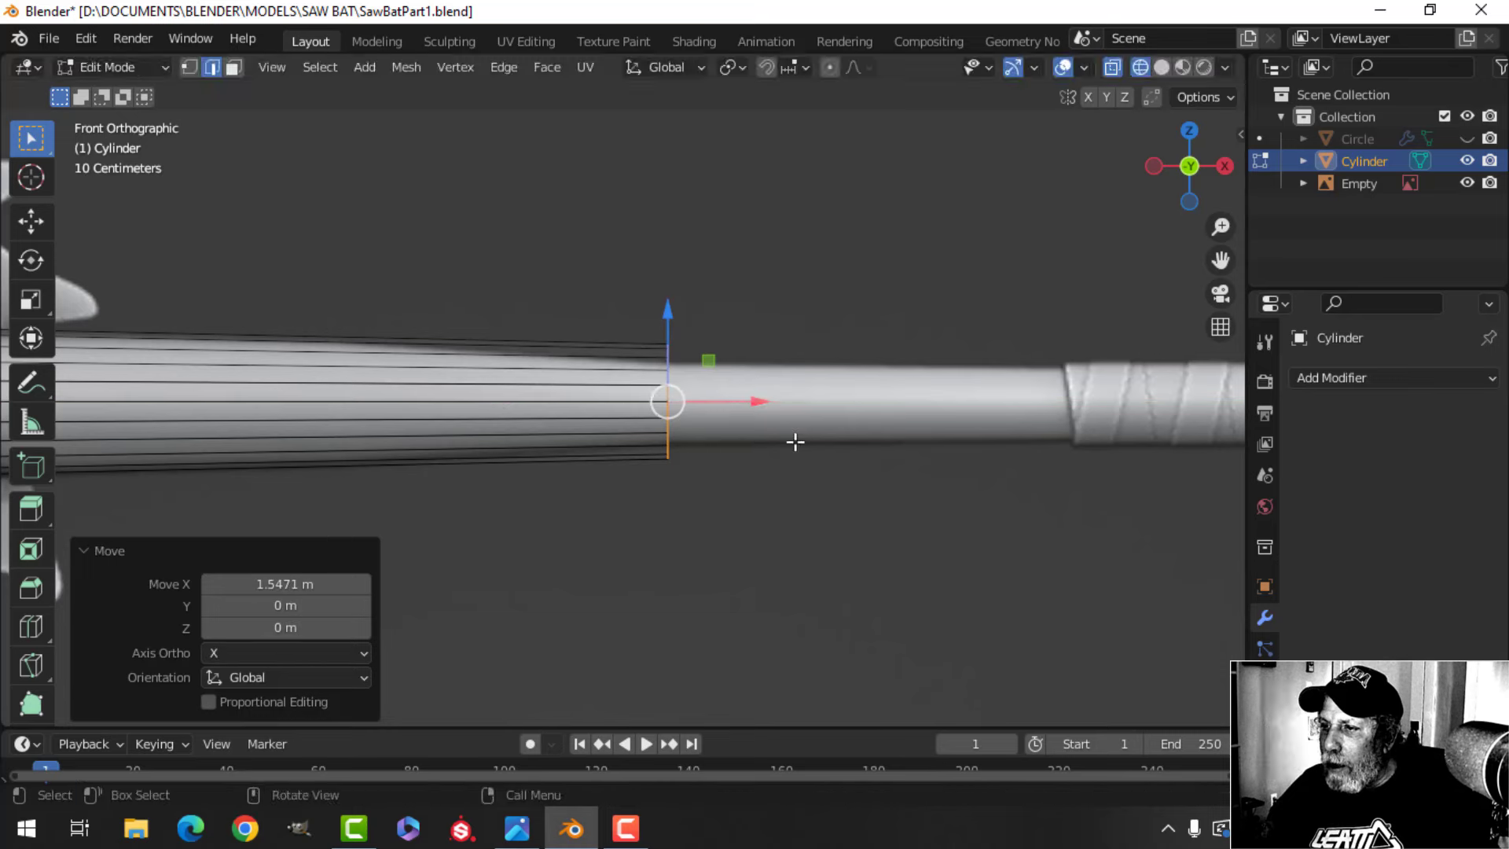
{"action": "key", "text": "s"}
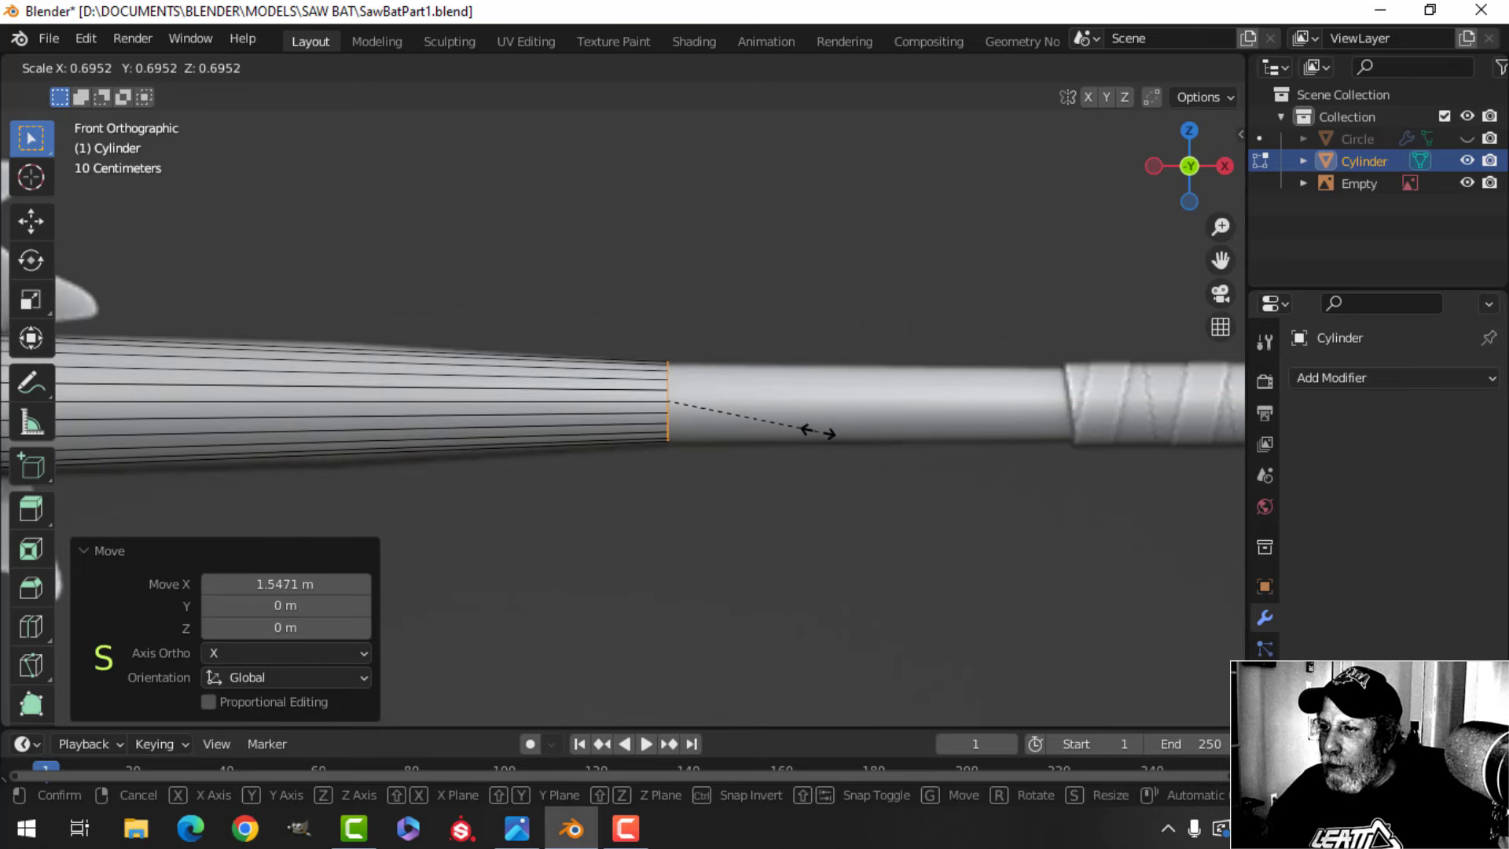
{"action": "left_click", "coordinate": [826, 431]}
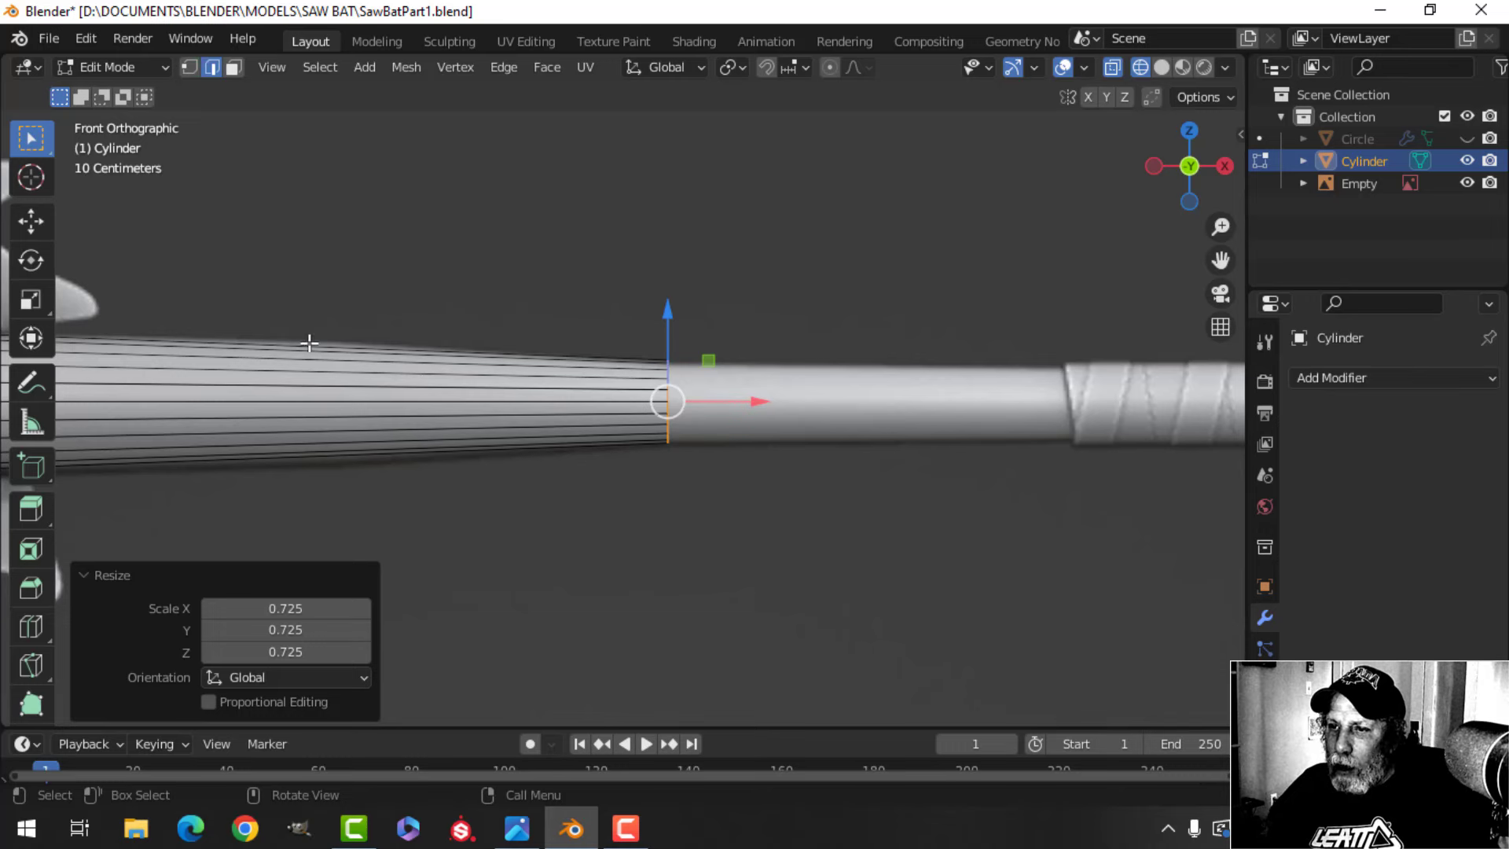
Extrude the end loop 4.3492 m along X to form the handle up to the knob
{"action": "middle_click_drag", "start_coordinate": [821, 472], "coordinate": [613, 492], "text": "shift"}
{"action": "key", "text": "e"}
{"action": "right_click", "coordinate": [597, 476]}
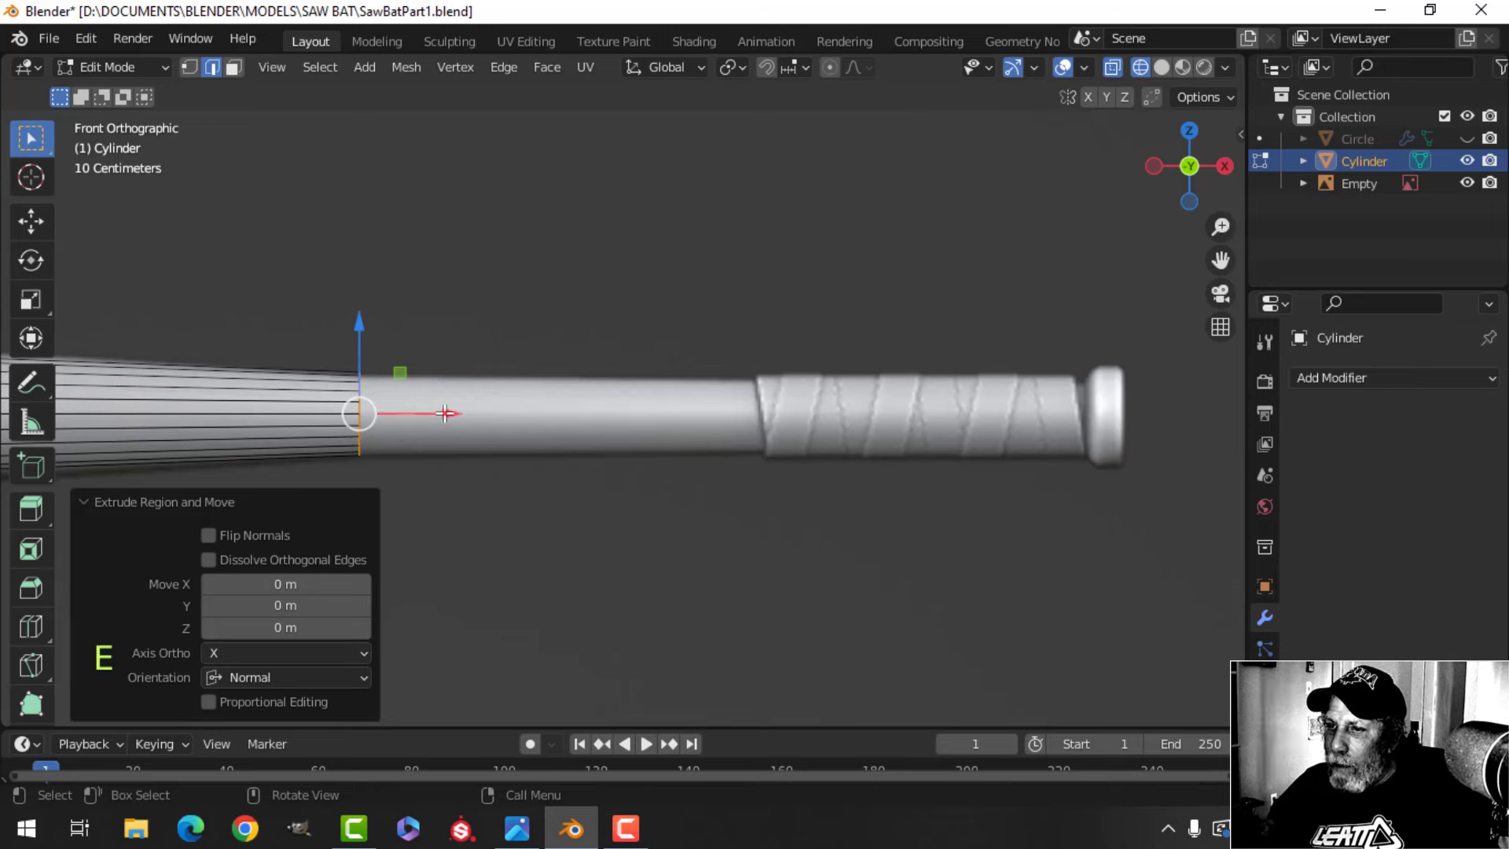
{"action": "left_click_drag", "start_coordinate": [445, 413], "coordinate": [1175, 462]}
{"action": "scroll", "coordinate": [1164, 451], "scroll_direction": "up", "scroll_amount": 3}
{"action": "middle_click_drag", "start_coordinate": [1162, 451], "coordinate": [347, 474], "text": "shift"}
{"action": "scroll", "coordinate": [456, 475], "scroll_direction": "up", "scroll_amount": 1}
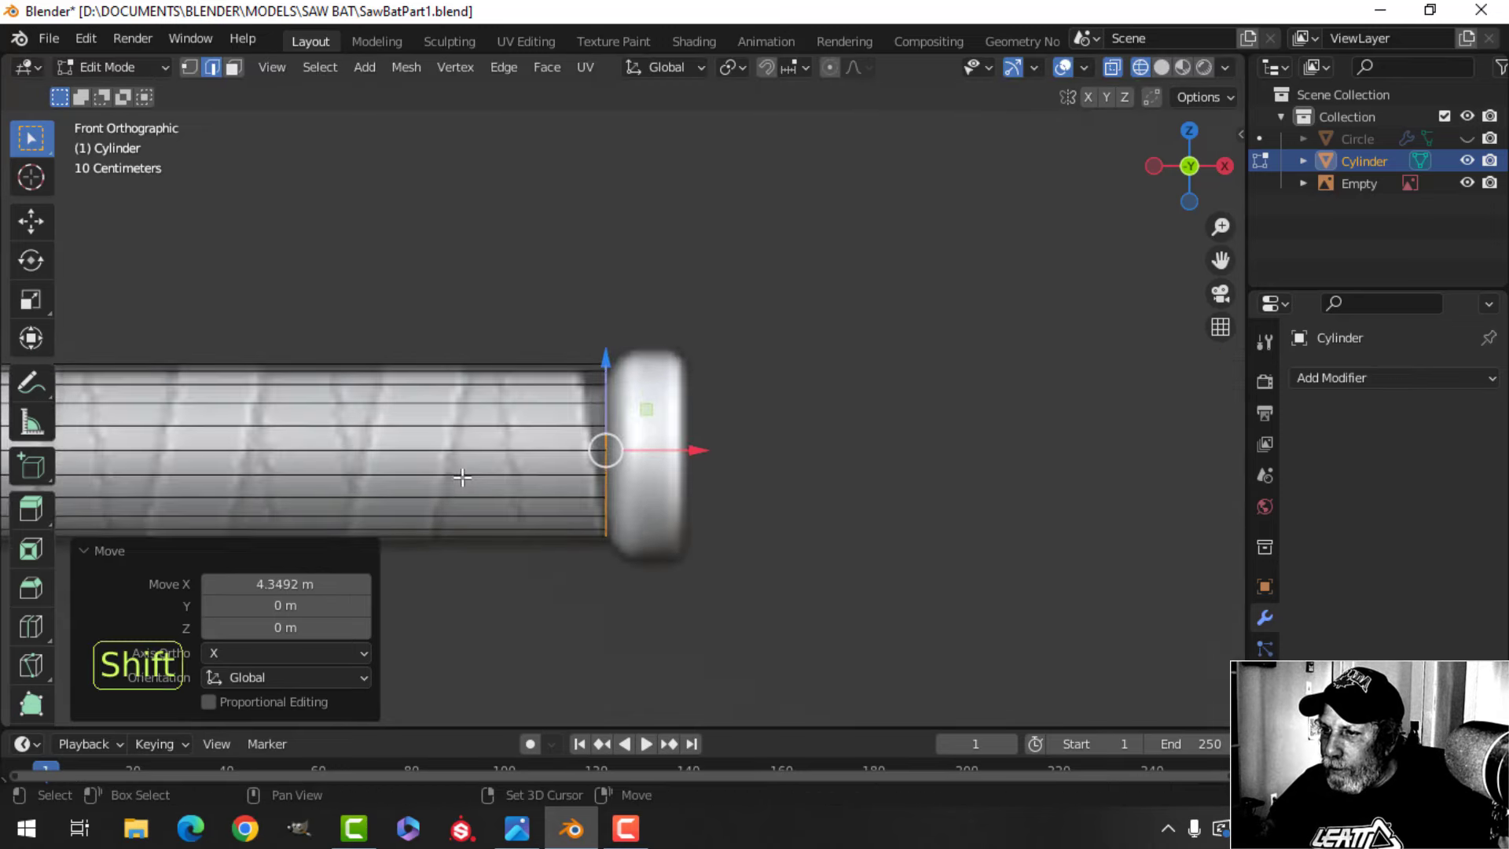
{"action": "middle_click_drag", "start_coordinate": [462, 475], "coordinate": [474, 456], "text": "shift"}
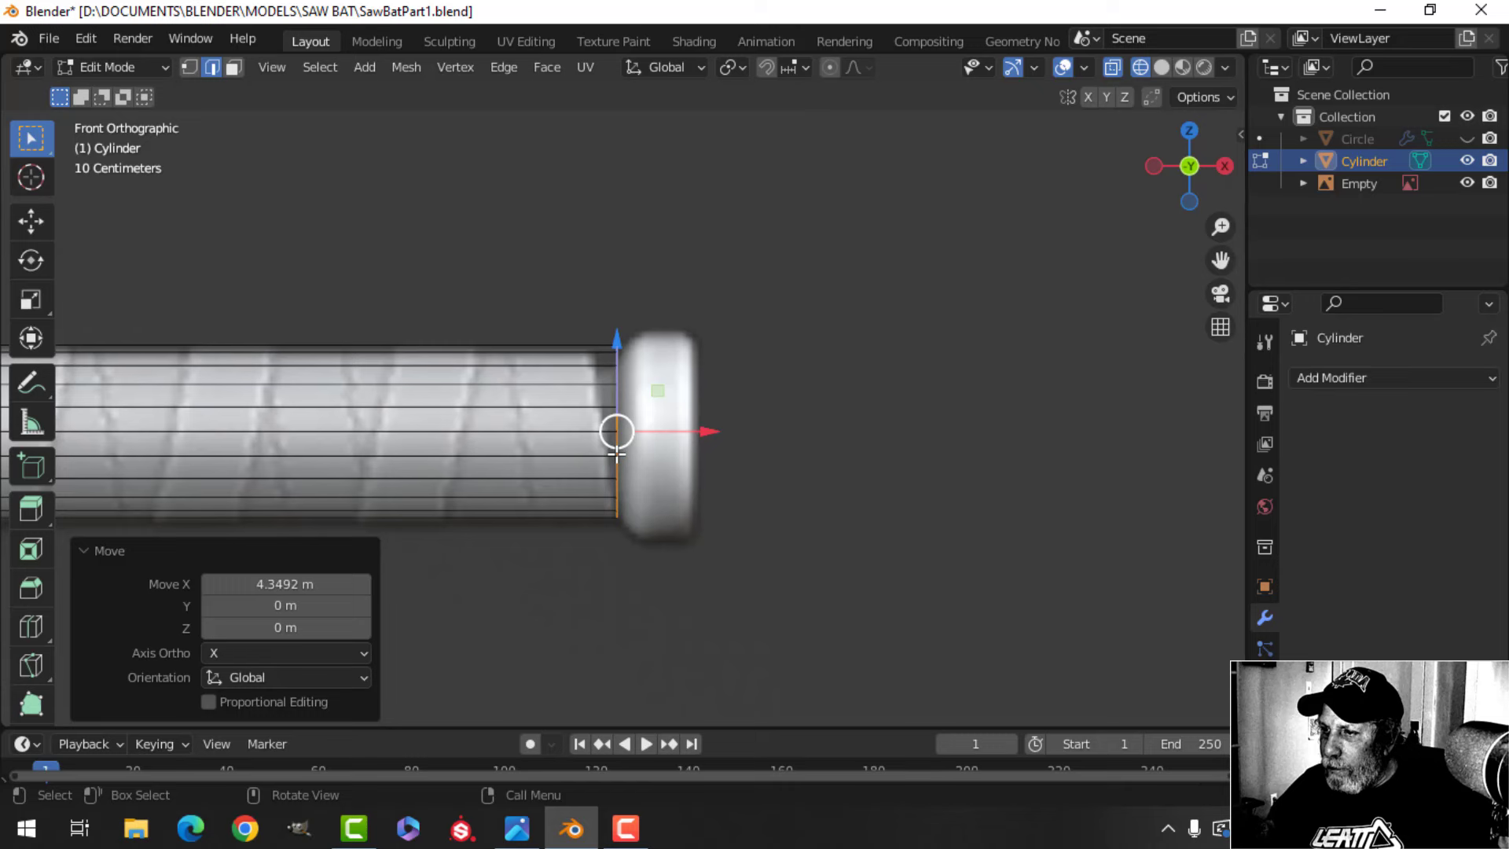
Extrude the handle's end 0.060842 m along X and scale it to 1.176 to flare into the knob
{"action": "key", "text": "e"}
{"action": "right_click", "coordinate": [709, 430]}
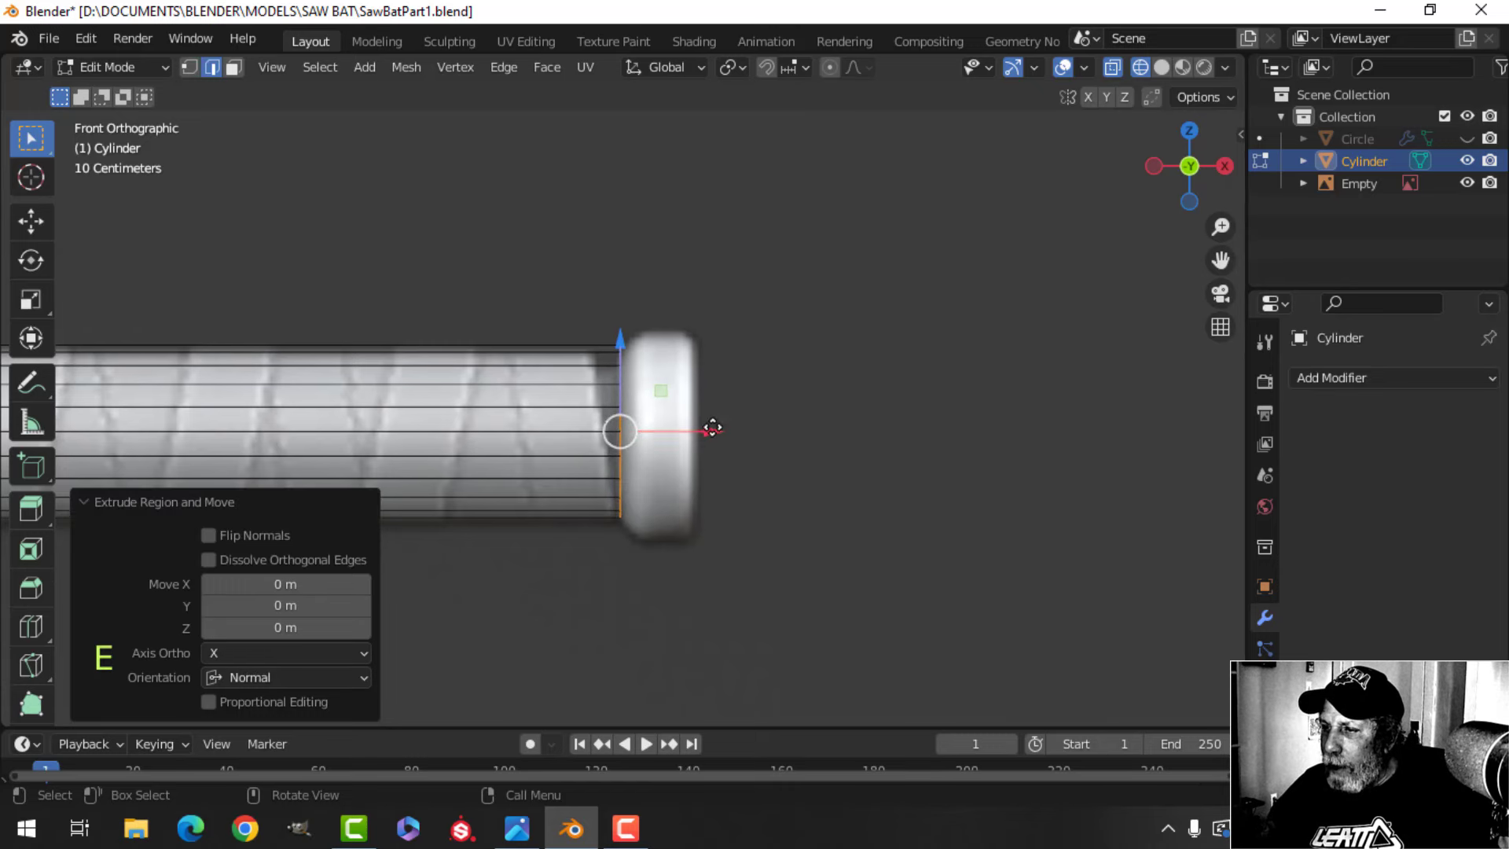
{"action": "left_click_drag", "start_coordinate": [712, 430], "coordinate": [737, 431]}
{"action": "key", "text": "s"}
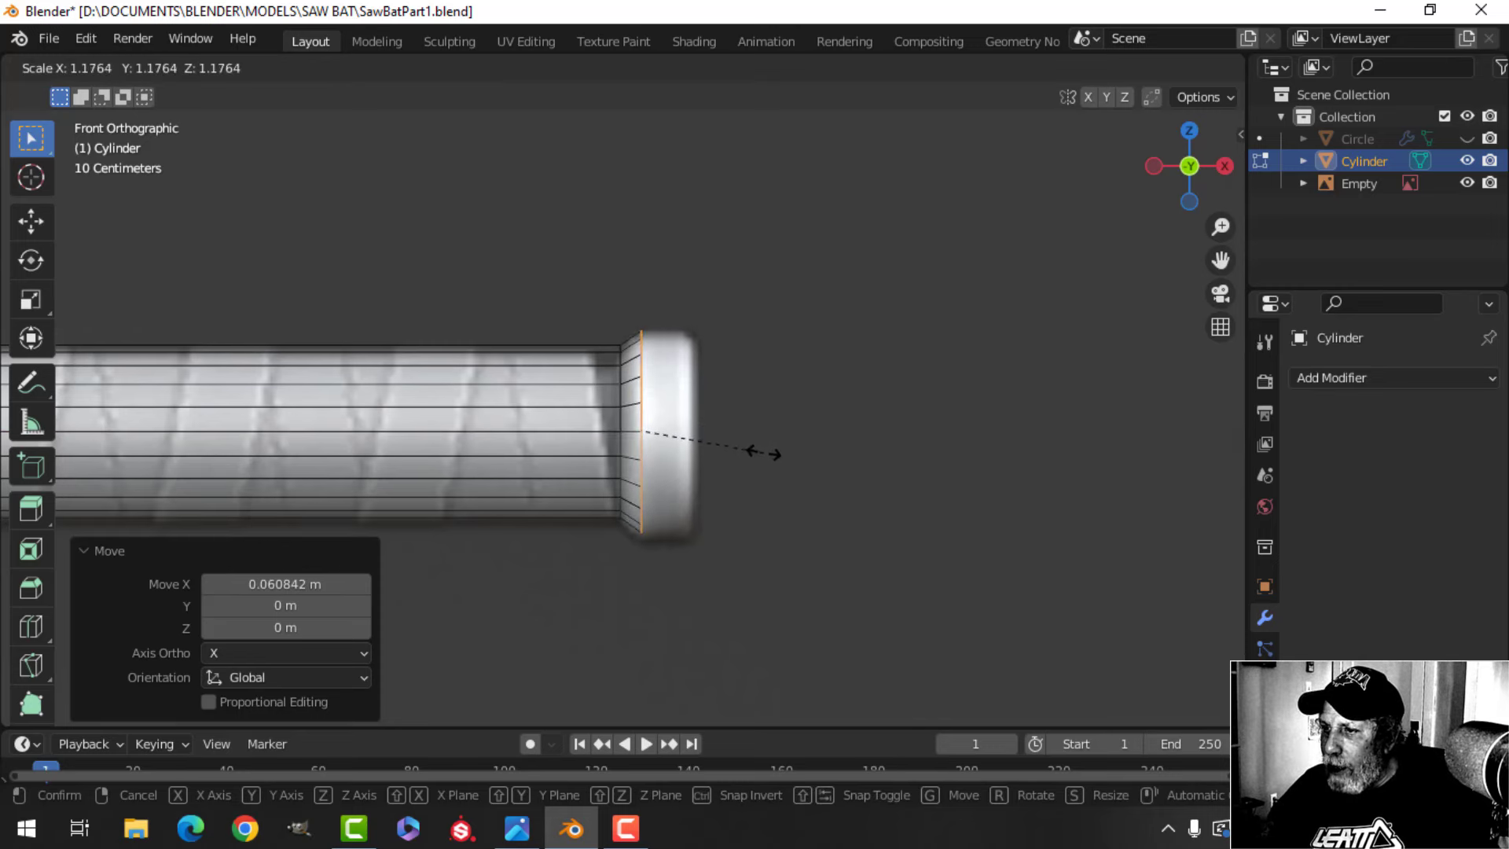
{"action": "left_click", "coordinate": [763, 453]}
Extrude the flared end 0.14986 m along X to the outer face of the knob
{"action": "scroll", "coordinate": [503, 503], "scroll_direction": "down", "scroll_amount": 1}
{"action": "middle_click_drag", "start_coordinate": [721, 473], "coordinate": [614, 459], "text": "shift"}
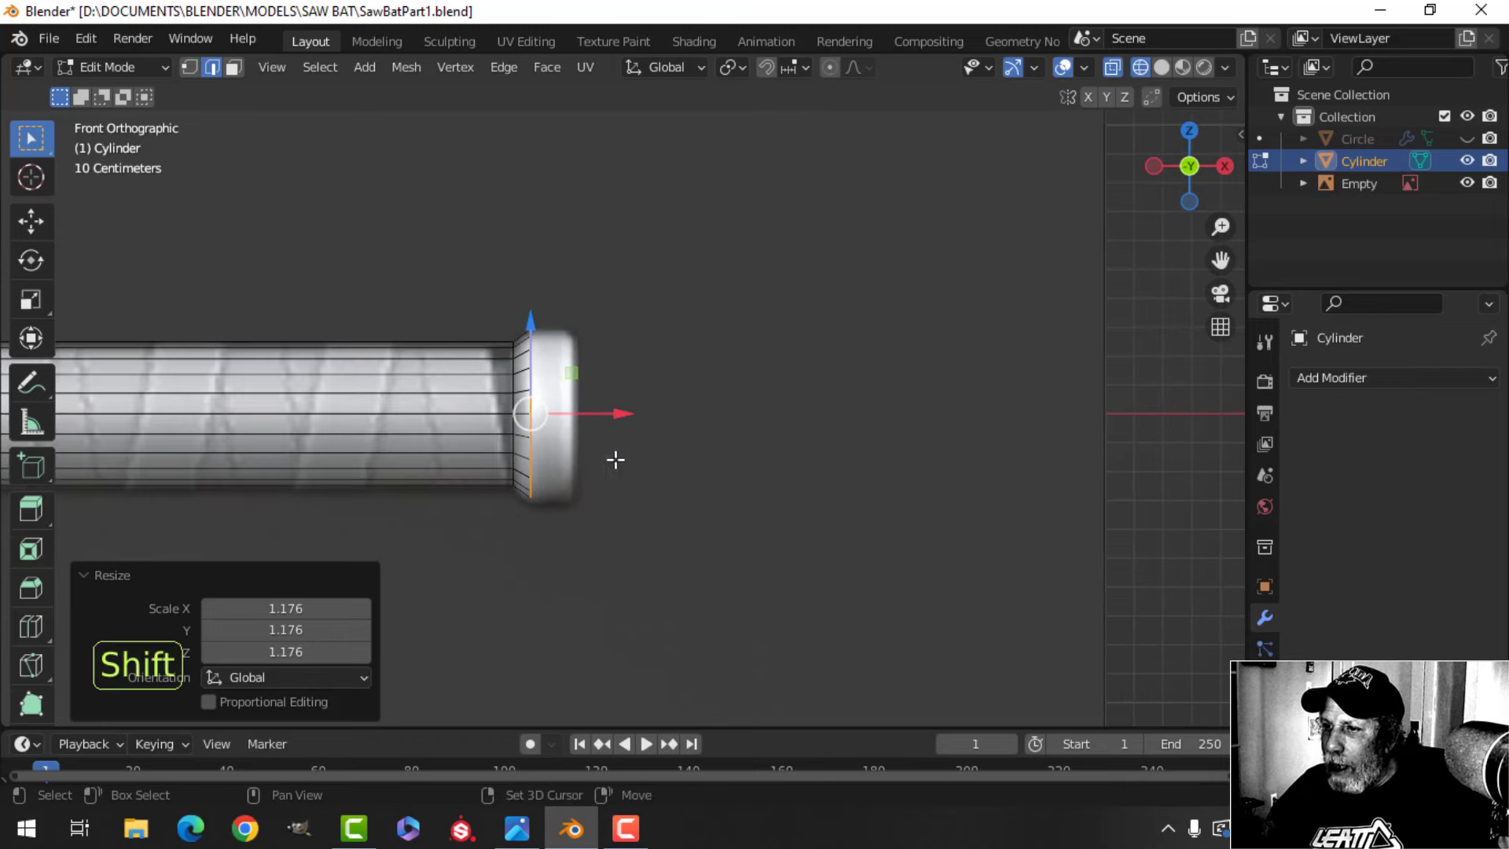
{"action": "key", "text": "e"}
{"action": "right_click", "coordinate": [630, 451]}
{"action": "left_click_drag", "start_coordinate": [617, 413], "coordinate": [659, 414]}
Switch to solid shading and bevel the knob's outer end edge with 2 segments and about 0.0372 m width
{"action": "key", "text": "z"}
{"action": "middle_click_drag", "start_coordinate": [767, 417], "coordinate": [609, 434]}
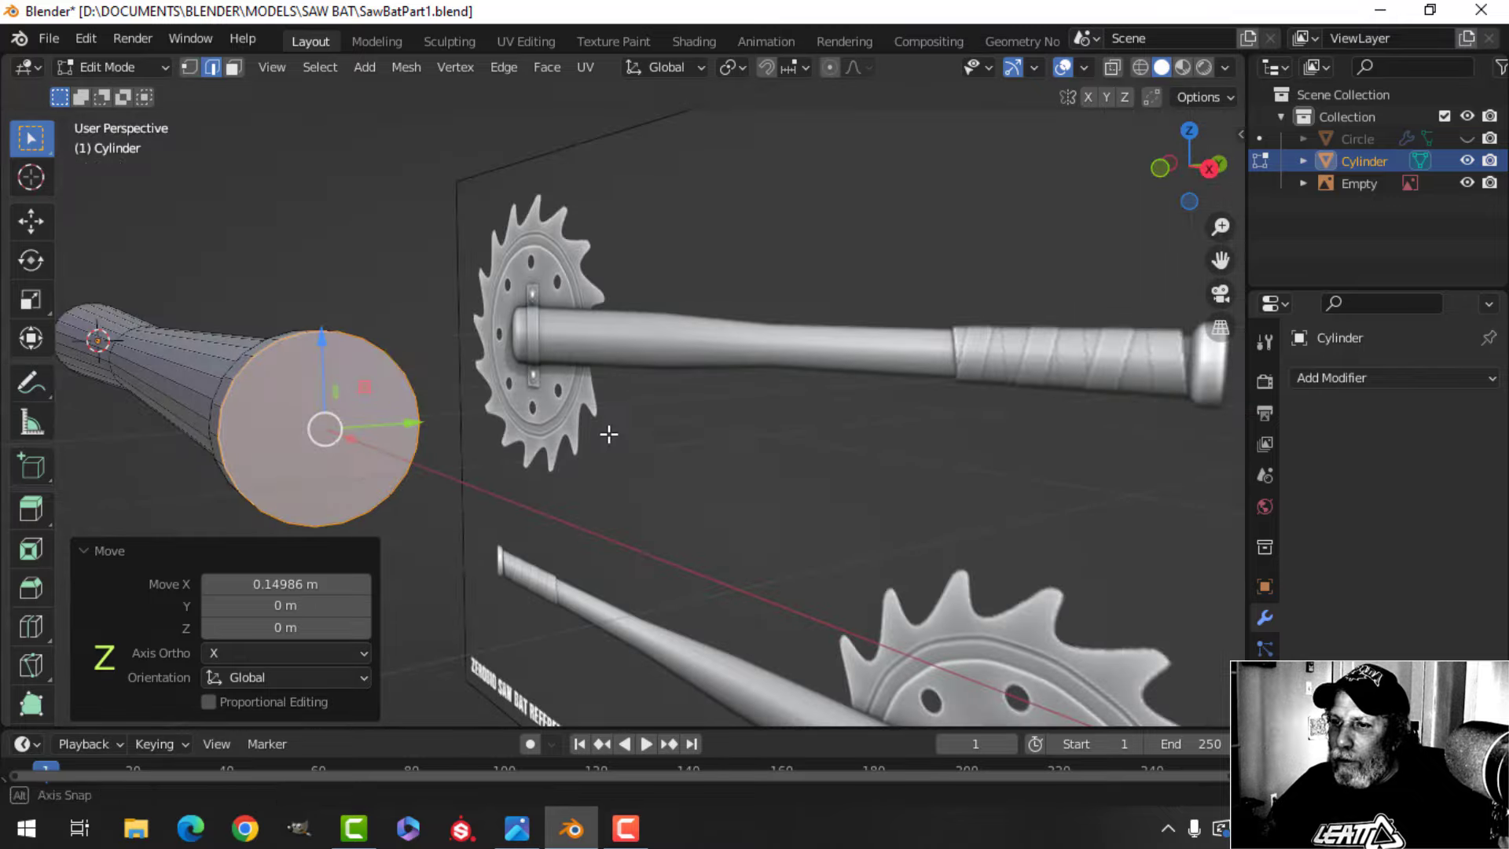
{"action": "middle_click_drag", "start_coordinate": [289, 469], "coordinate": [549, 458], "text": "shift"}
{"action": "scroll", "coordinate": [542, 519], "scroll_direction": "up", "scroll_amount": 1}
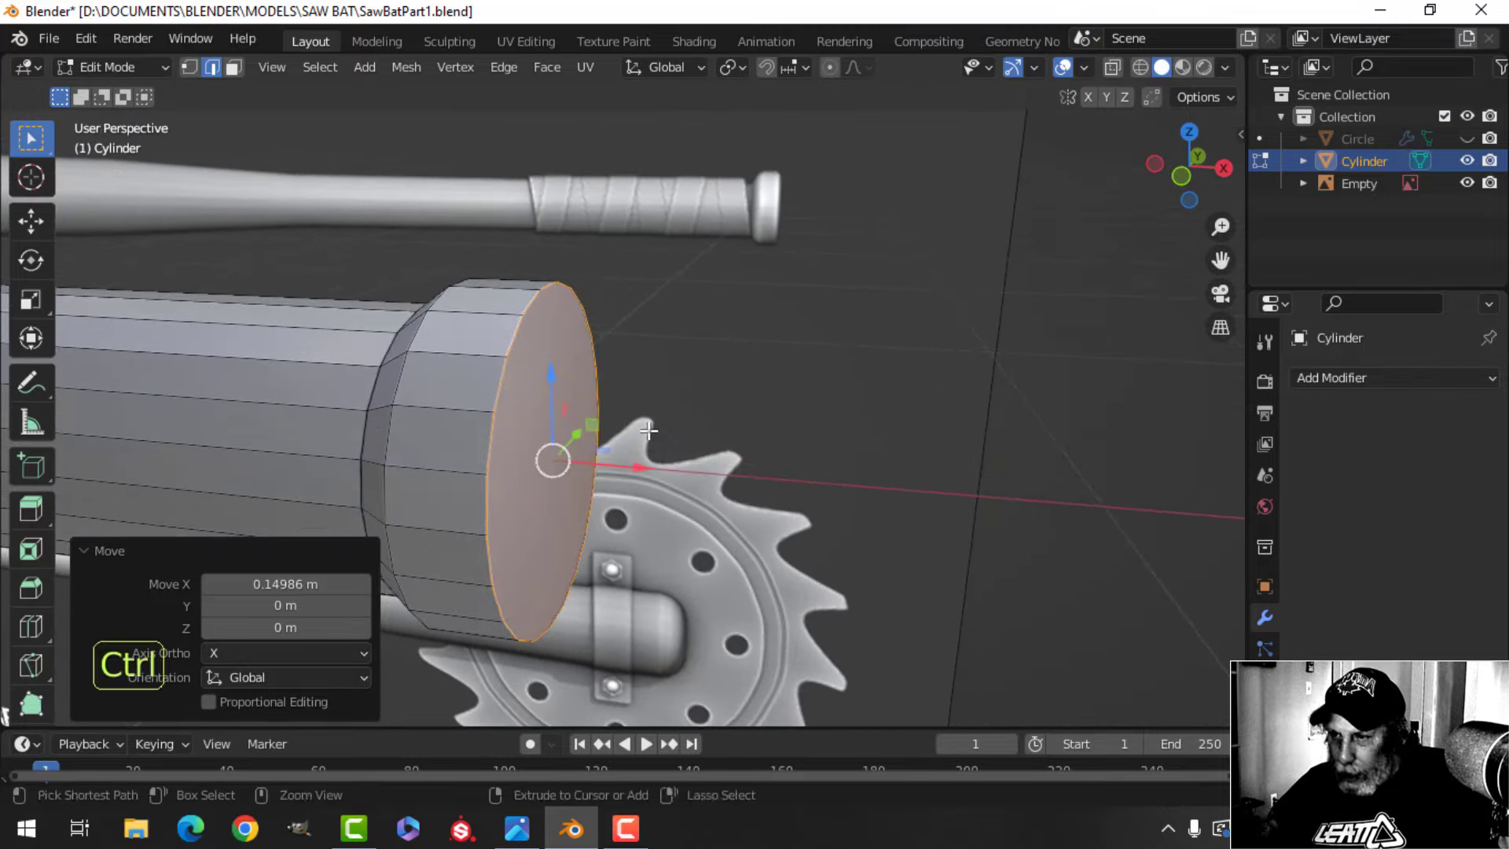
{"action": "key", "text": "ctrl+b"}
{"action": "scroll", "coordinate": [664, 431], "scroll_direction": "down", "scroll_amount": 3}
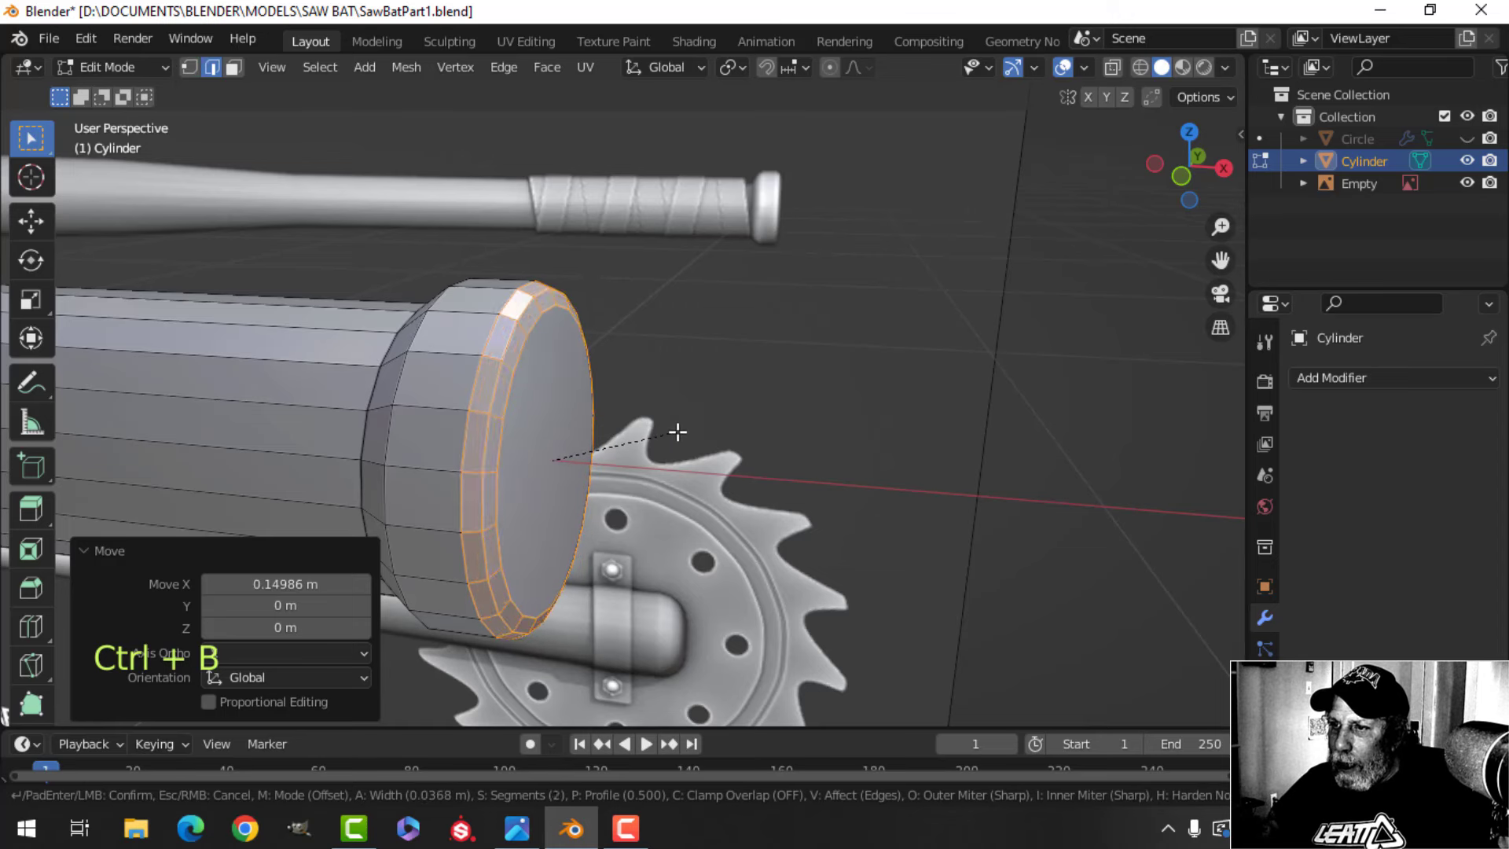
{"action": "scroll", "coordinate": [677, 432], "scroll_direction": "up", "scroll_amount": 1}
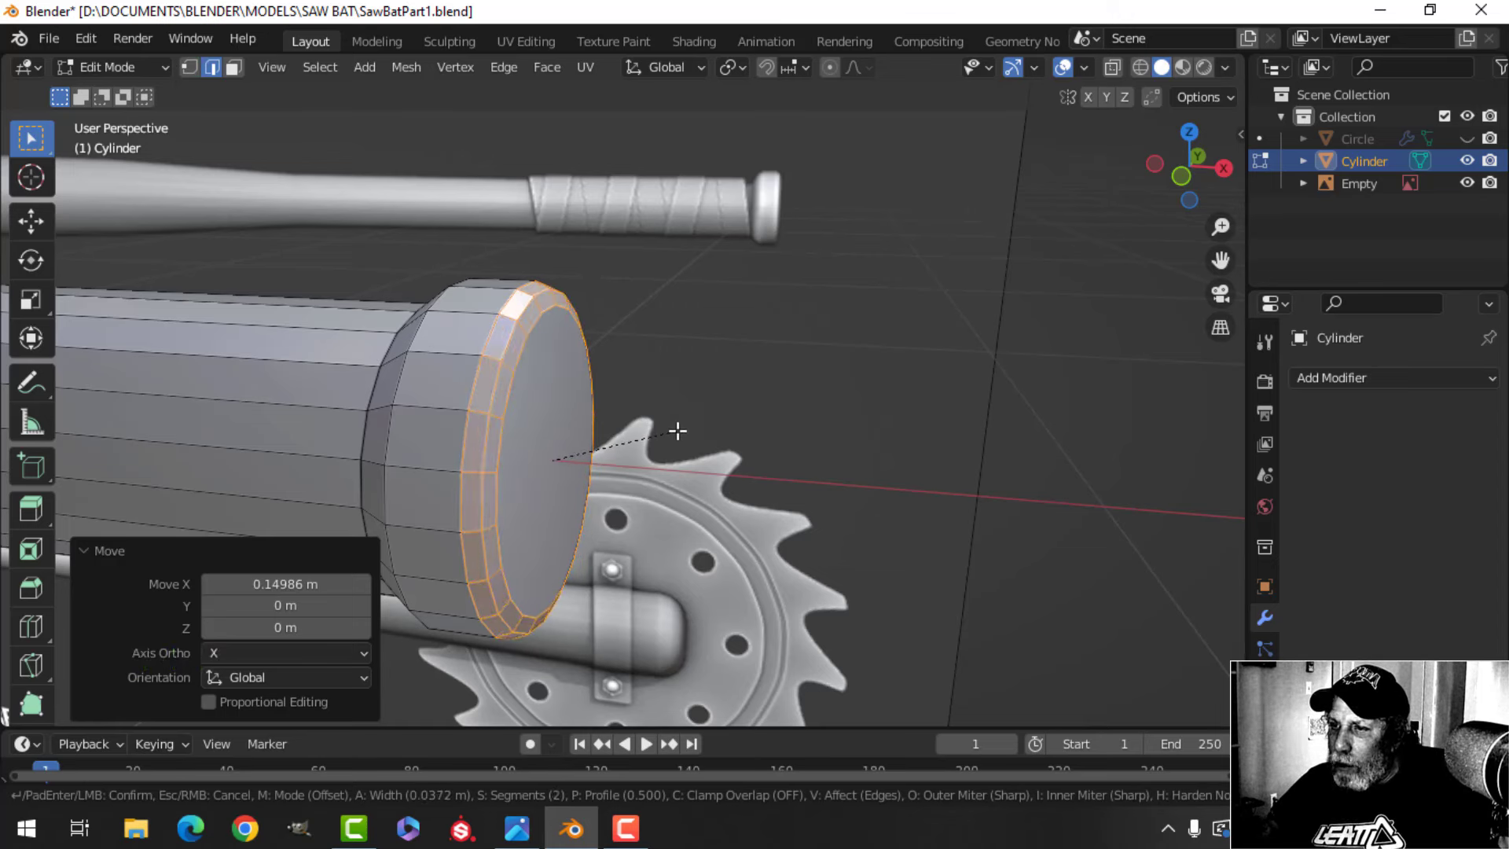
{"action": "left_click", "coordinate": [677, 431]}
Bevel the edge loop where the knob's flare meets its straight rim to round it
{"action": "middle_click_drag", "start_coordinate": [677, 430], "coordinate": [599, 393]}
{"action": "key", "text": "alt+a"}
{"action": "key", "text": "ctrl+b"}
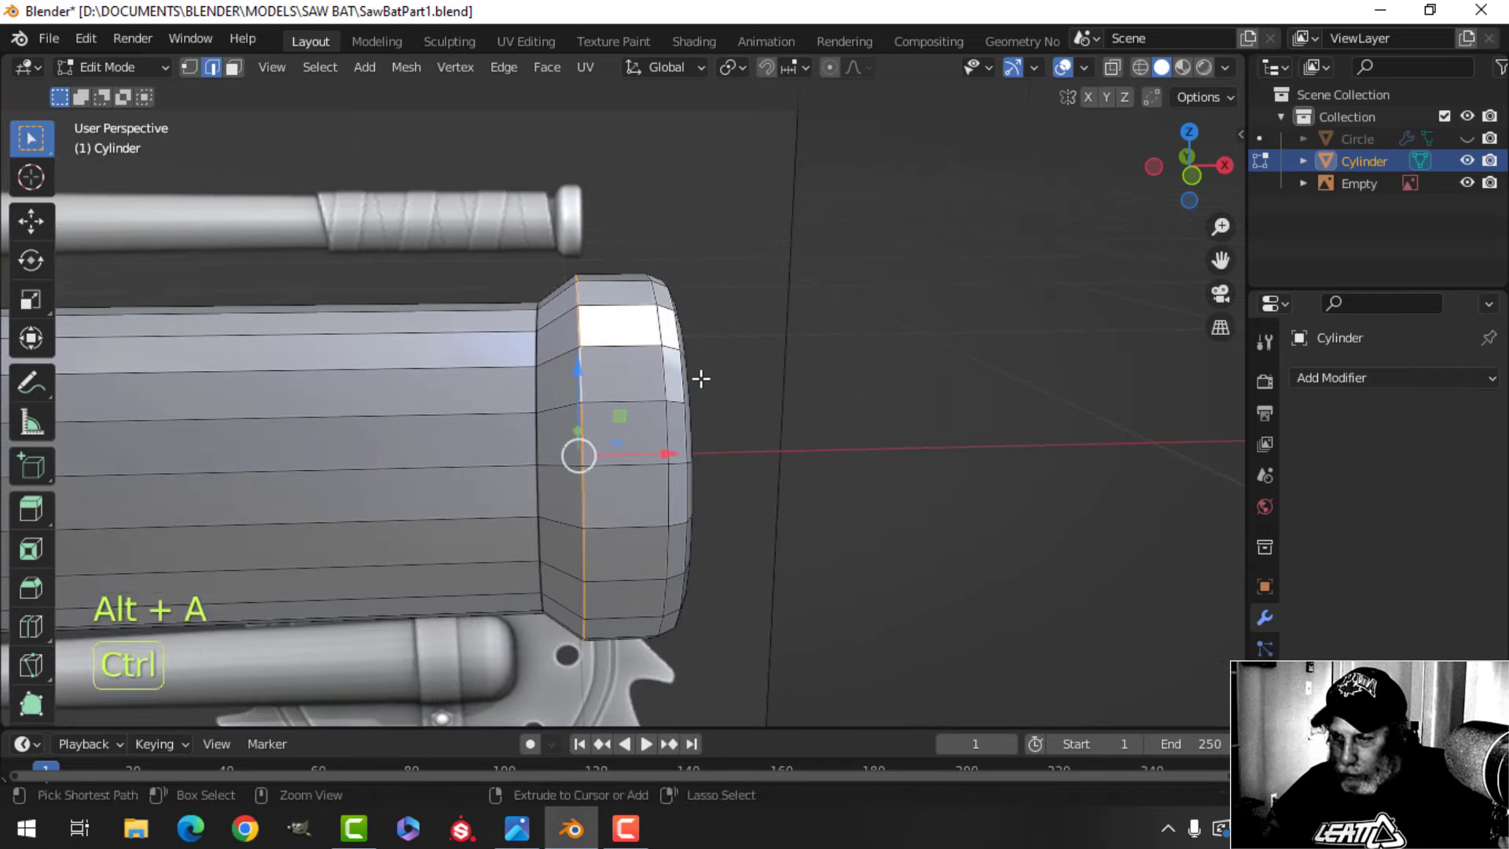
{"action": "left_click", "coordinate": [739, 384]}
Bevel the edge loop where the handle meets the knob with 2 segments and 0.00863 m width
{"action": "middle_click_drag", "start_coordinate": [550, 390], "coordinate": [573, 422]}
{"action": "key", "text": "alt+a"}
{"action": "left_click", "coordinate": [586, 410], "text": "alt+shift"}
{"action": "key", "text": "ctrl+b"}
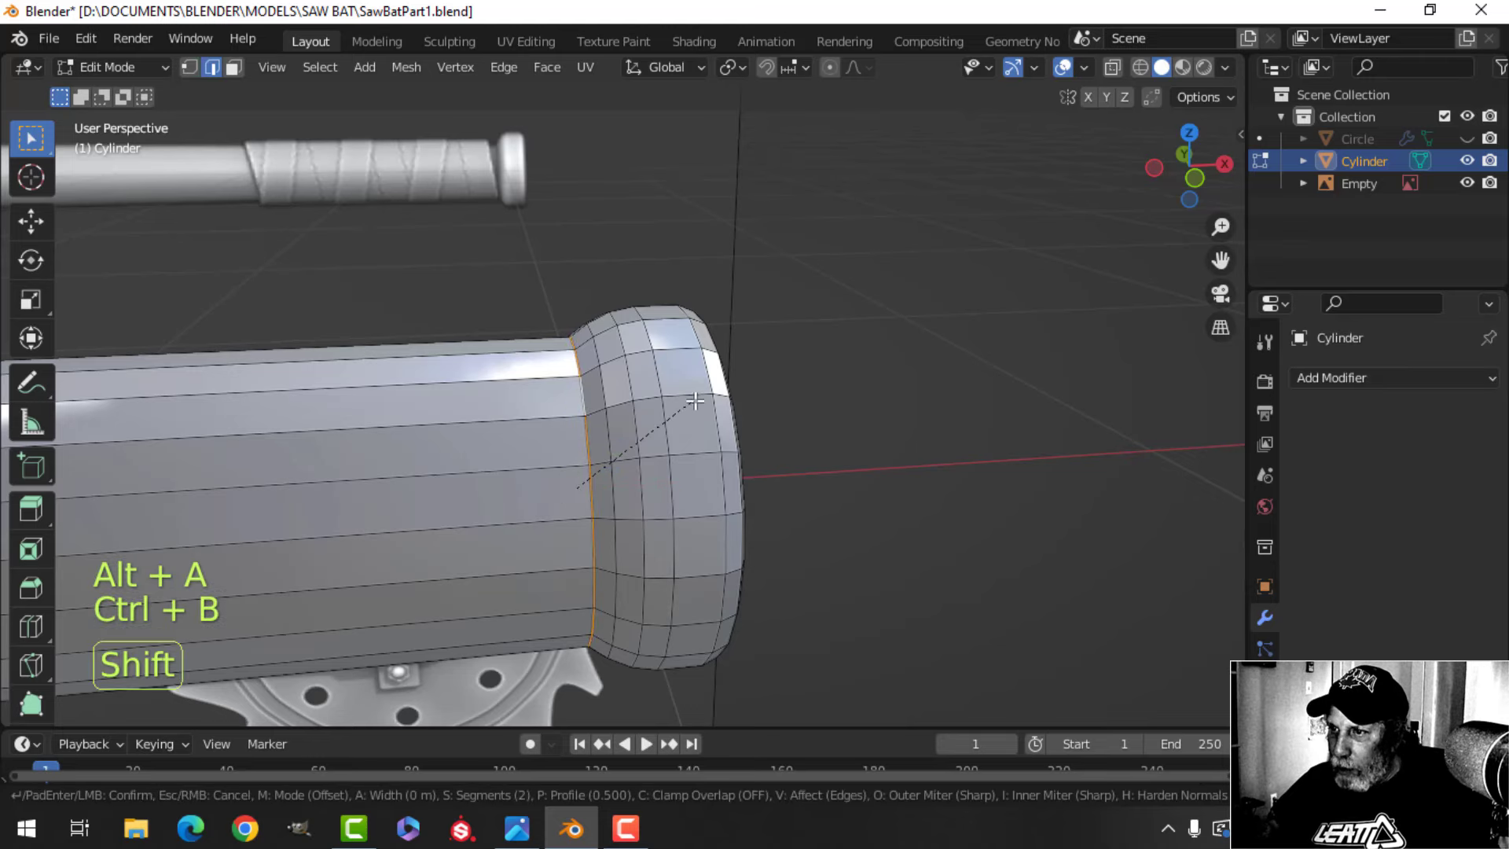
{"action": "left_click", "coordinate": [750, 388]}
{"action": "scroll", "coordinate": [751, 388], "scroll_direction": "down", "scroll_amount": 5}
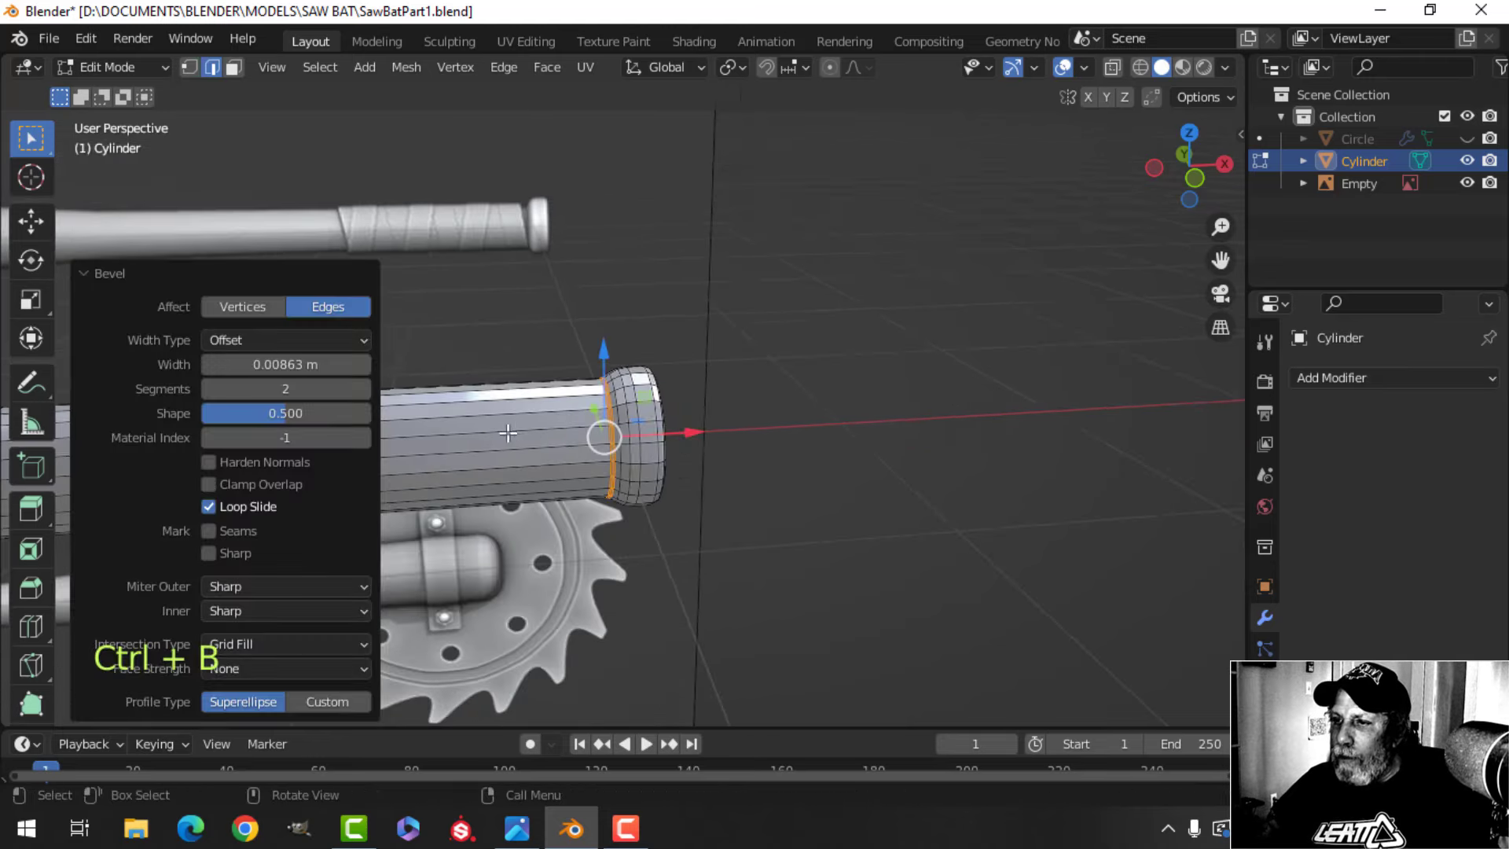
{"action": "key", "text": "alt+a"}
Add a single centred loop cut around the bat's tapered section between the barrel tip and the handle in front view
{"action": "middle_click_drag", "start_coordinate": [700, 385], "coordinate": [650, 407]}
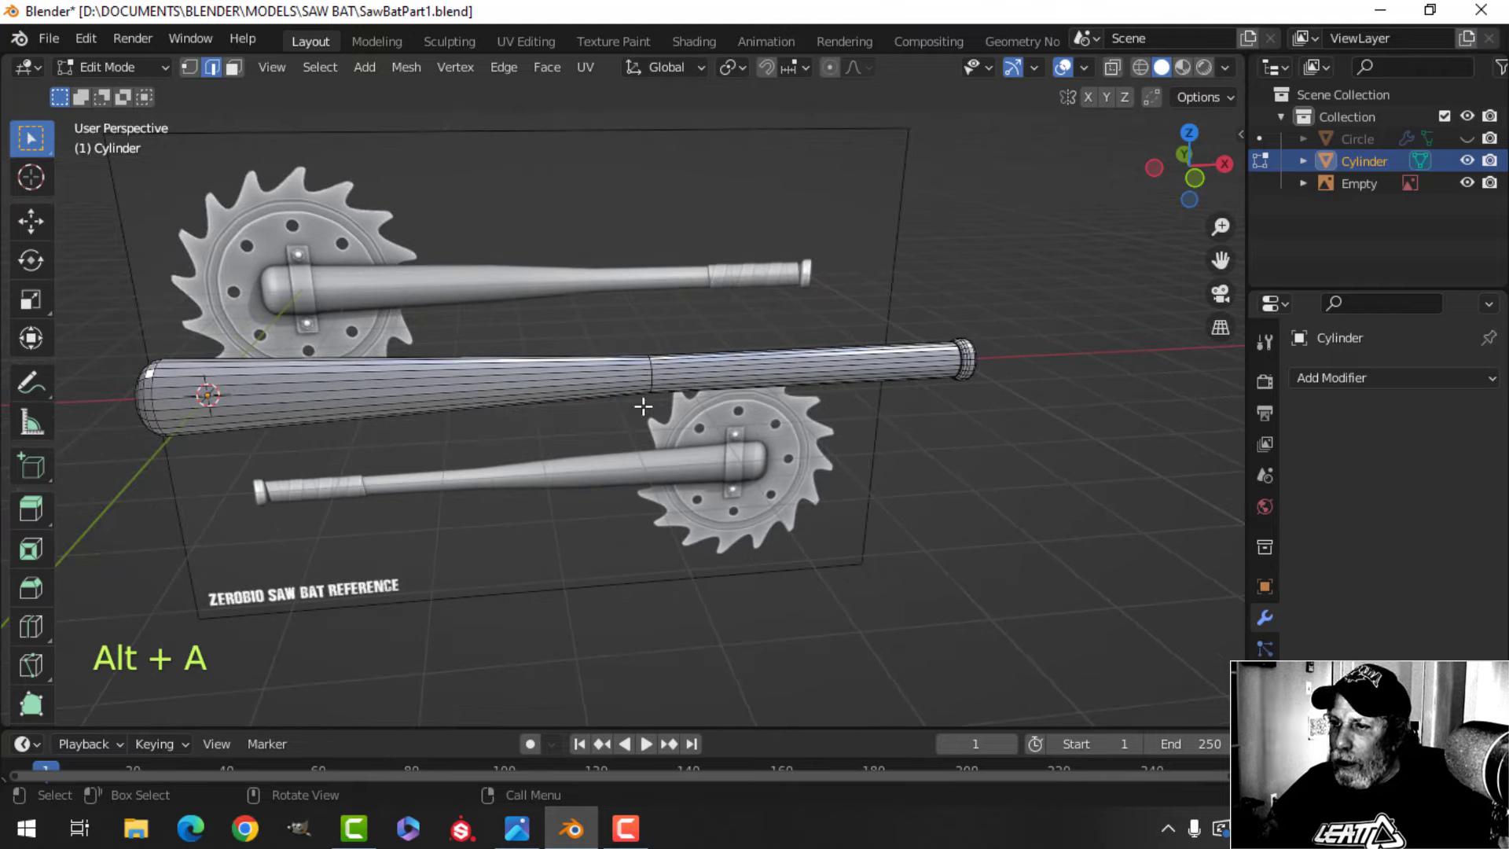
{"action": "mouse_move", "coordinate": [516, 400]}
{"action": "middle_mouse_down", "text": "shift"}
{"action": "mouse_move", "coordinate": [544, 404]}
{"action": "mouse_move", "coordinate": [532, 390]}
{"action": "middle_mouse_up", "text": "shift"}
{"action": "key", "text": "KP_1"}
{"action": "scroll", "coordinate": [522, 387], "scroll_direction": "up", "scroll_amount": 3}
{"action": "scroll", "coordinate": [508, 358], "scroll_direction": "up", "scroll_amount": 3}
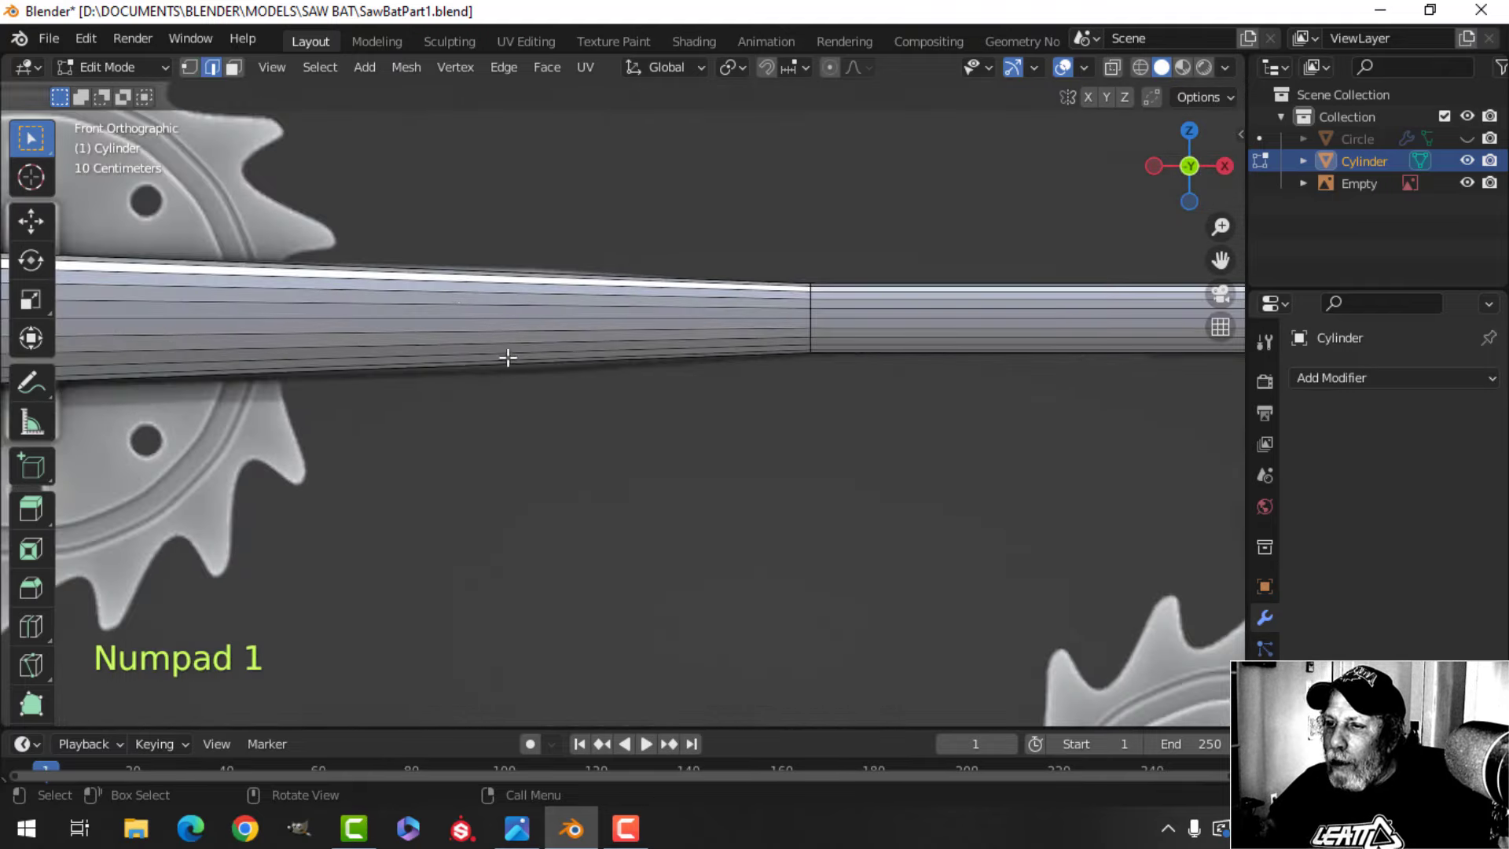
{"action": "key", "text": "ctrl+r"}
{"action": "left_click", "coordinate": [457, 288]}
{"action": "right_click", "coordinate": [495, 290]}
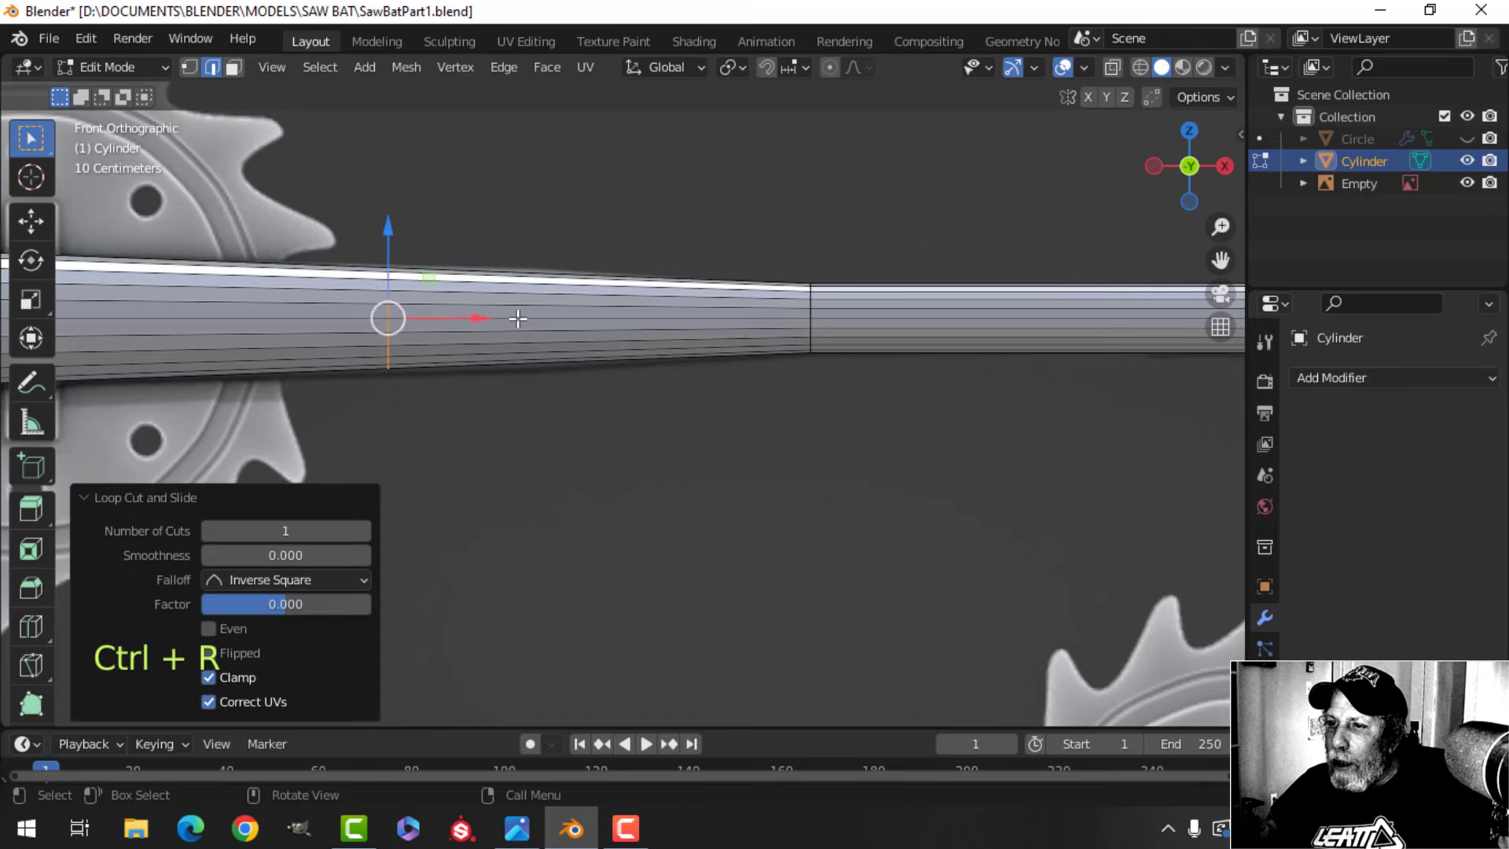
Scale the new edge loop on the bat's barrel up to about 1.221 so the barrel widens
{"action": "scroll", "coordinate": [529, 323], "scroll_direction": "down", "scroll_amount": 2}
{"action": "key", "text": "s"}
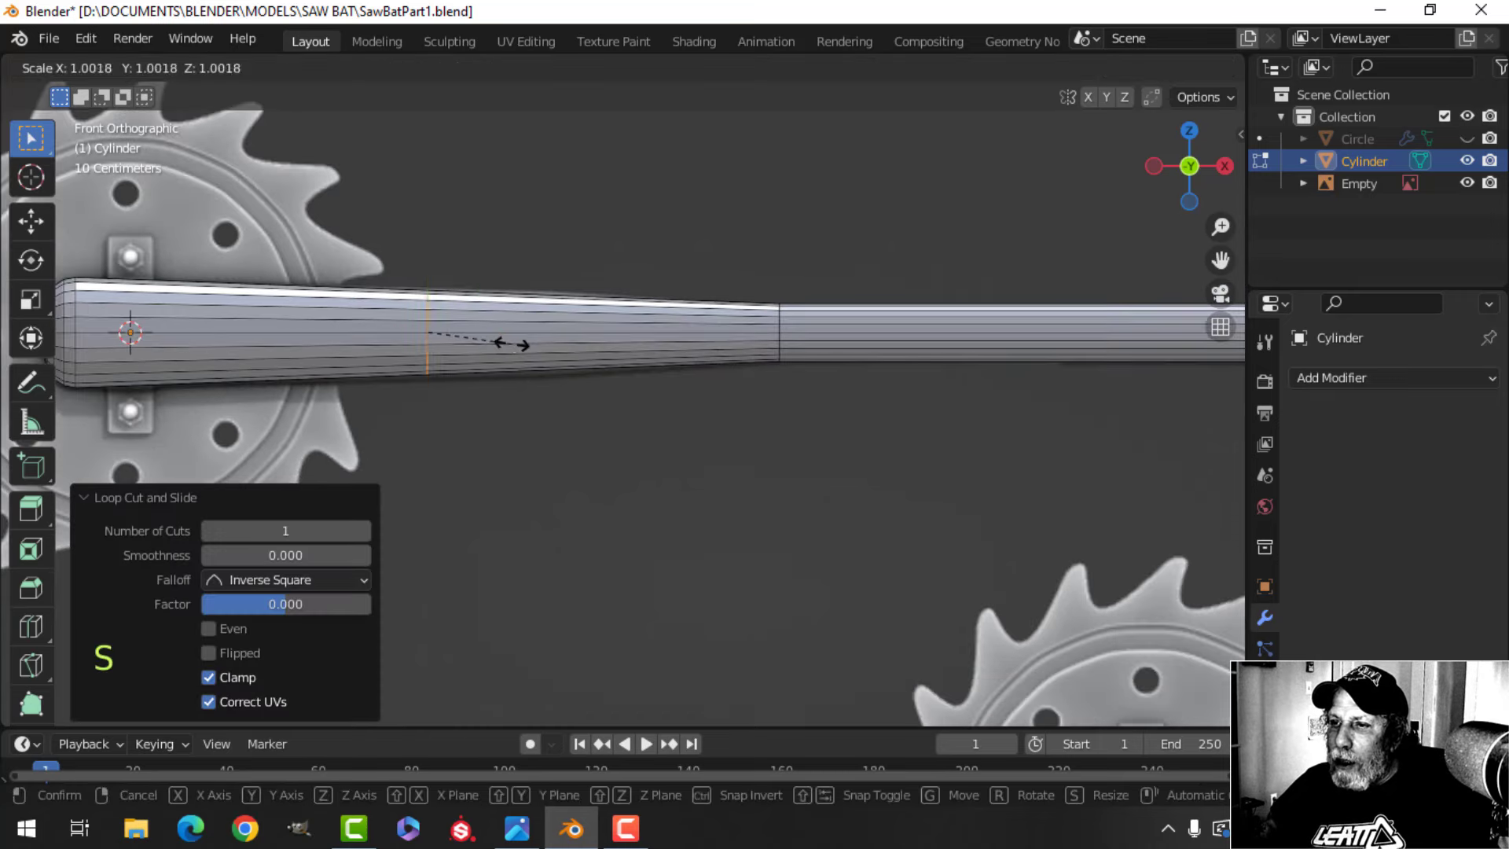
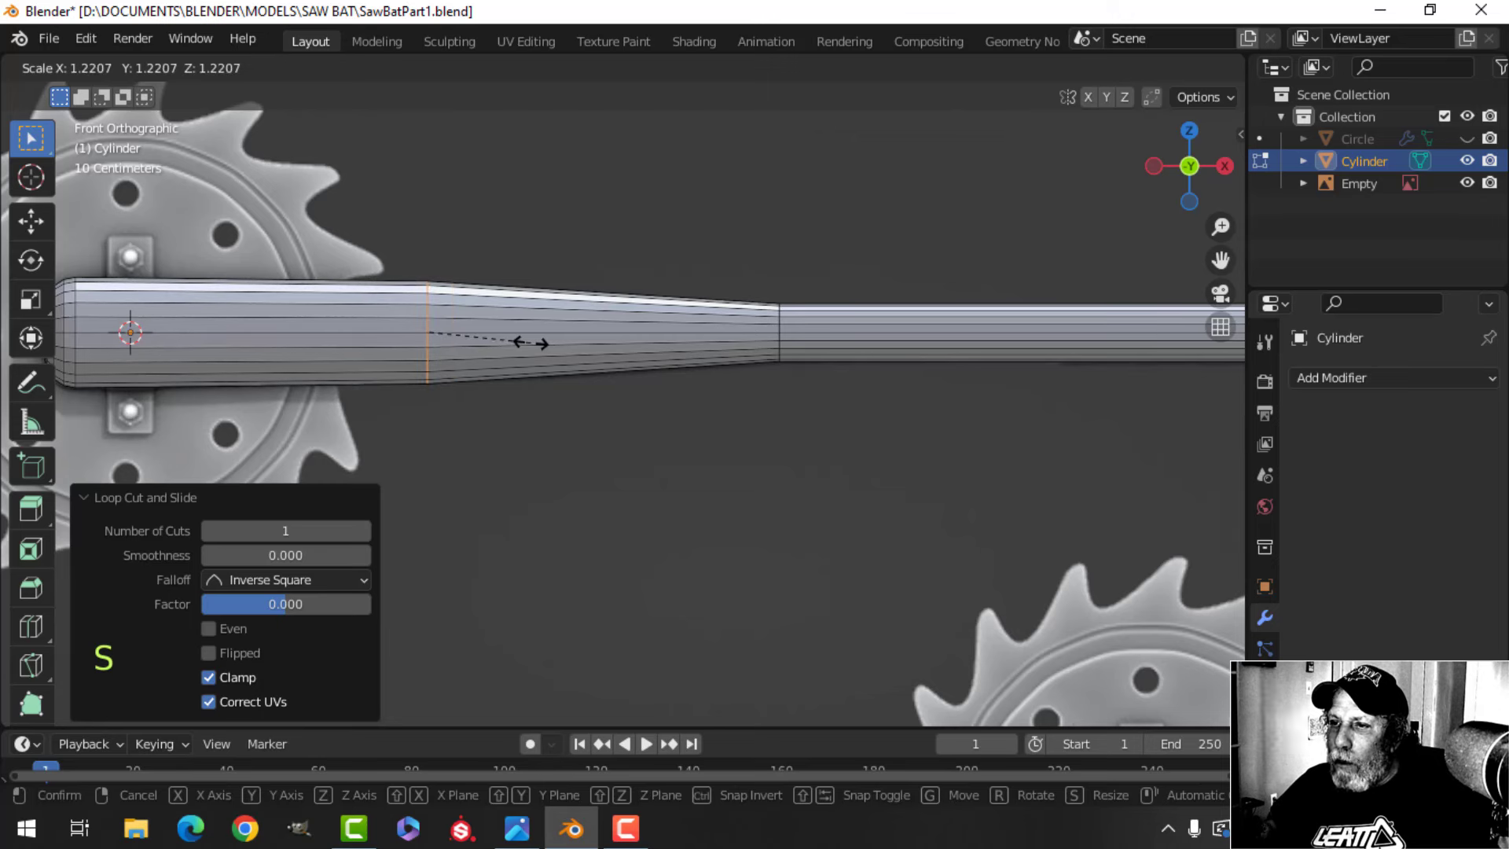
{"action": "left_click", "coordinate": [530, 343]}
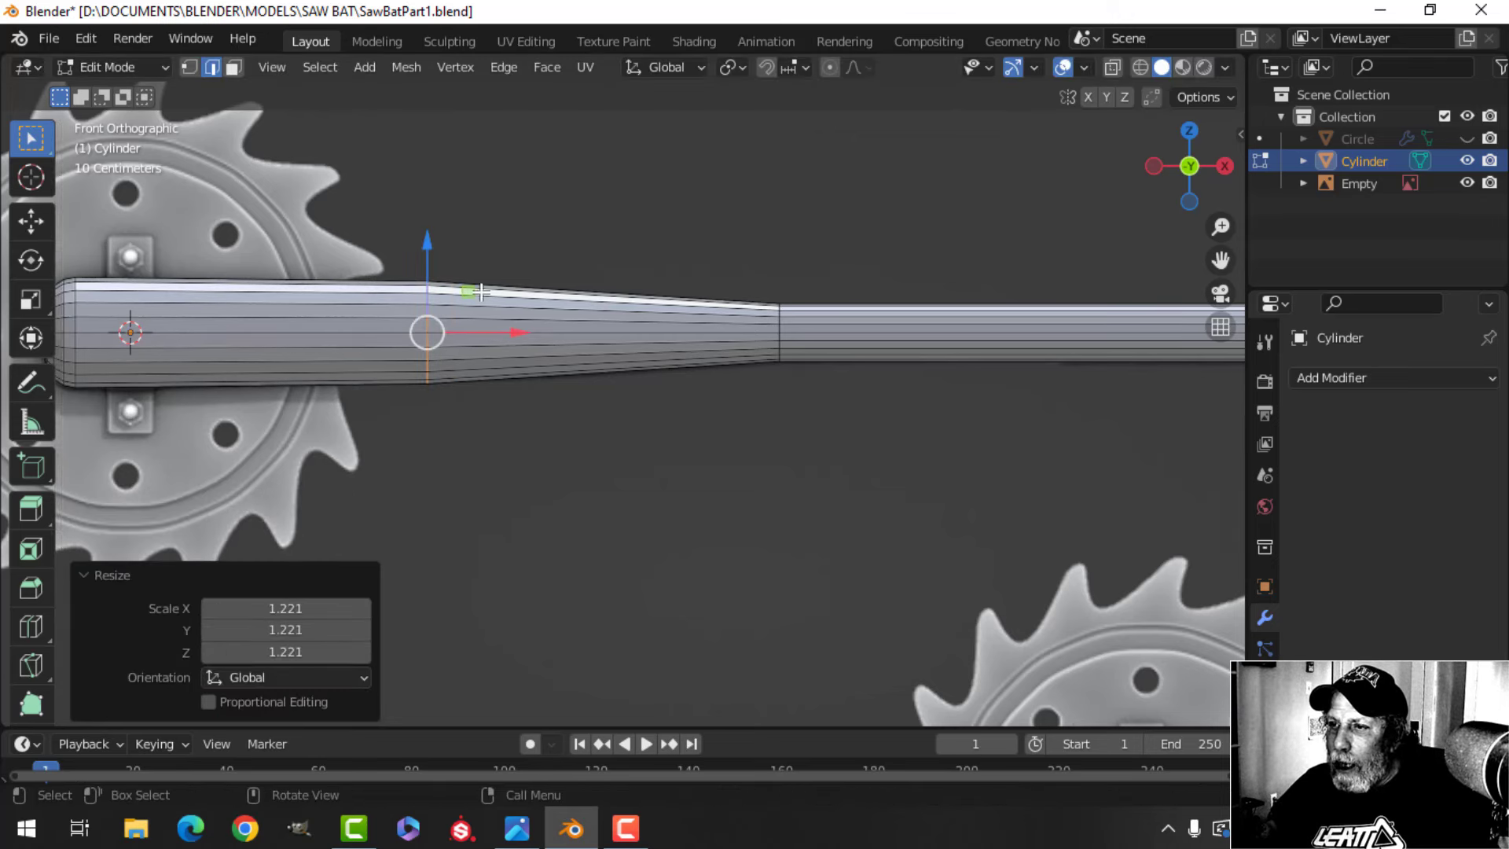
{"action": "scroll", "coordinate": [972, 358], "scroll_direction": "down", "scroll_amount": 2}
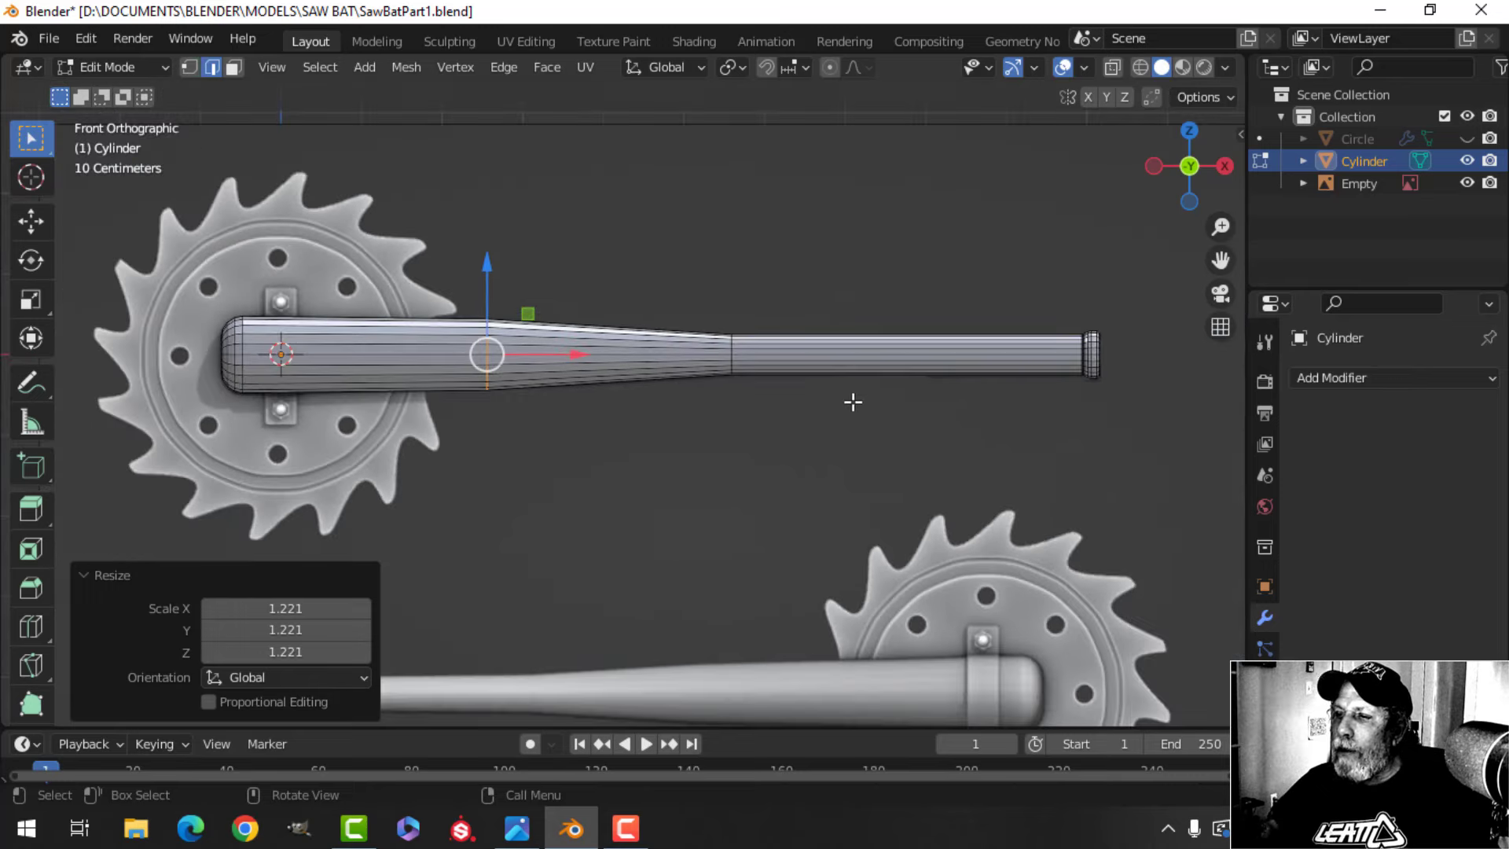
Return to Object Mode, shade the bat smooth and deselect it
{"action": "key", "text": "Tab"}
{"action": "middle_click_drag", "start_coordinate": [727, 394], "coordinate": [593, 413]}
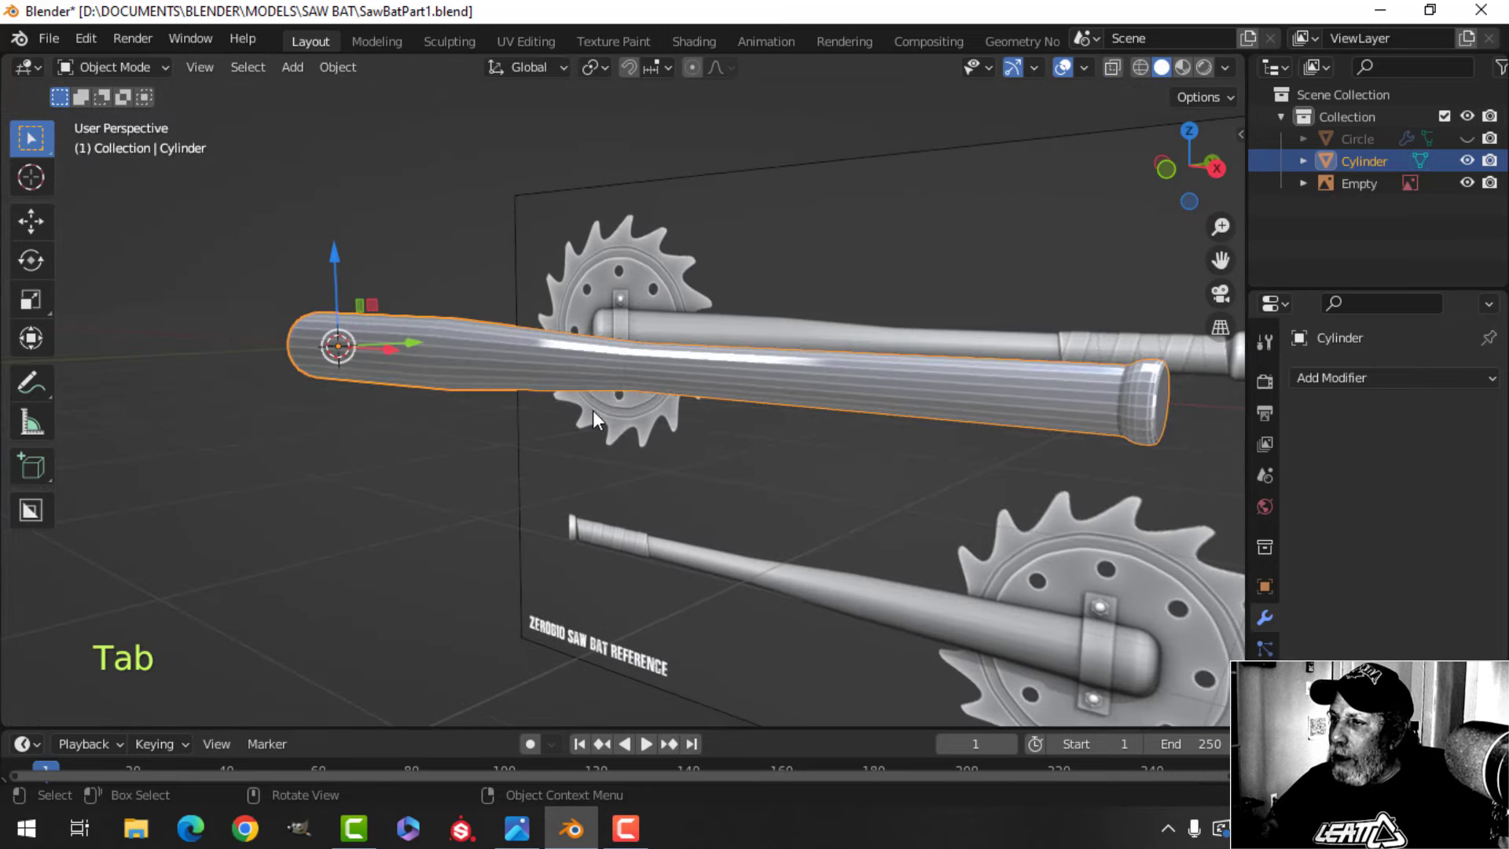
{"action": "right_click", "coordinate": [696, 368]}
{"action": "key", "text": "Escape"}
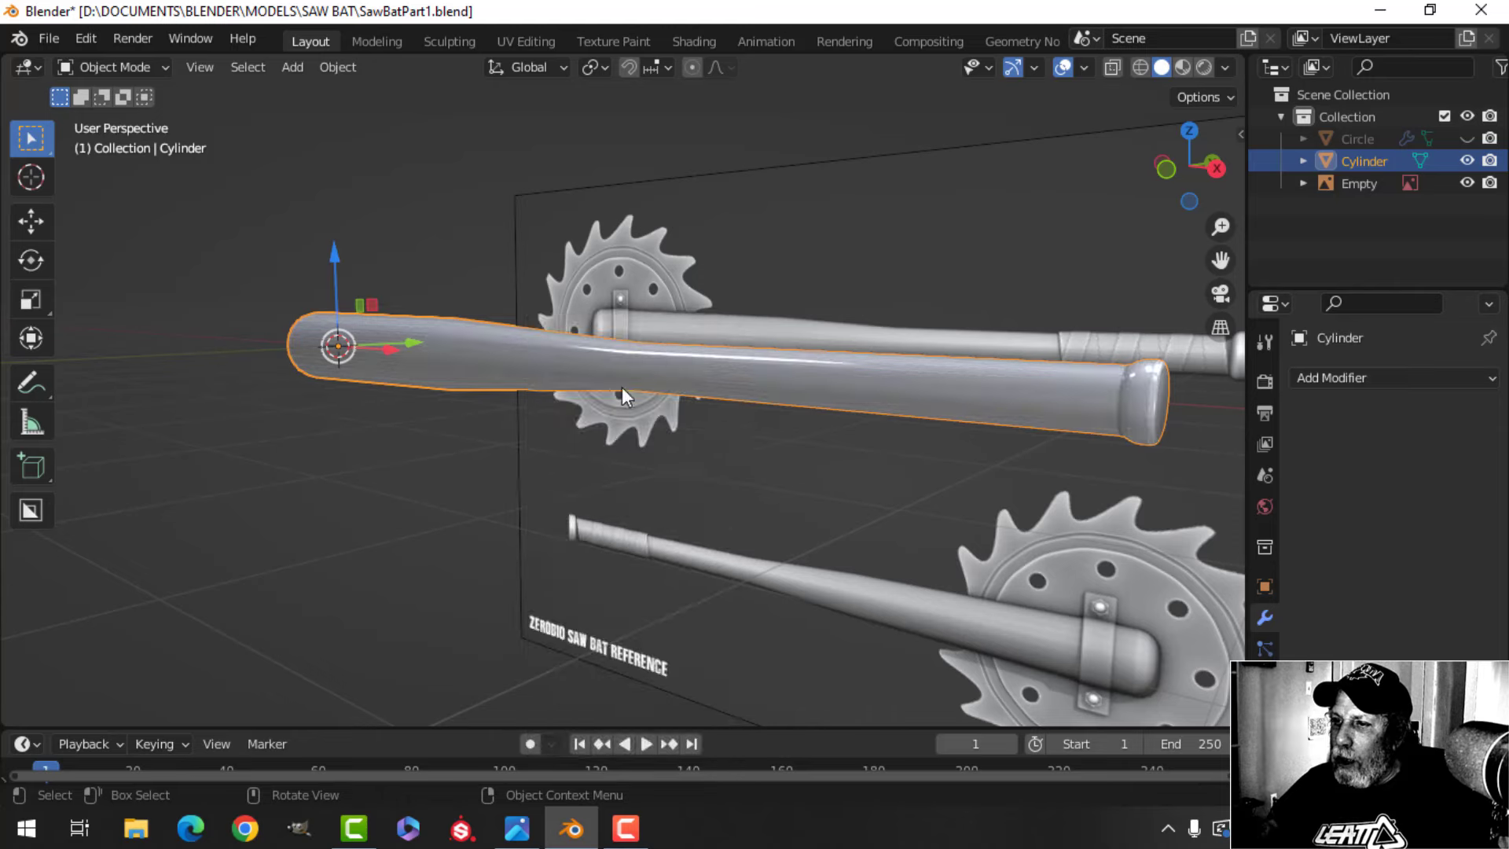
{"action": "middle_click", "coordinate": [597, 396], "text": "alt"}
{"action": "key", "text": "alt+a"}
Unhide the saw blade, clear the selection and show the bat and blade in front orthographic view
{"action": "middle_click_drag", "start_coordinate": [552, 414], "coordinate": [594, 441]}
{"action": "middle_click_drag", "start_coordinate": [448, 434], "coordinate": [520, 451], "text": "shift"}
{"action": "scroll", "coordinate": [487, 428], "scroll_direction": "up", "scroll_amount": 4}
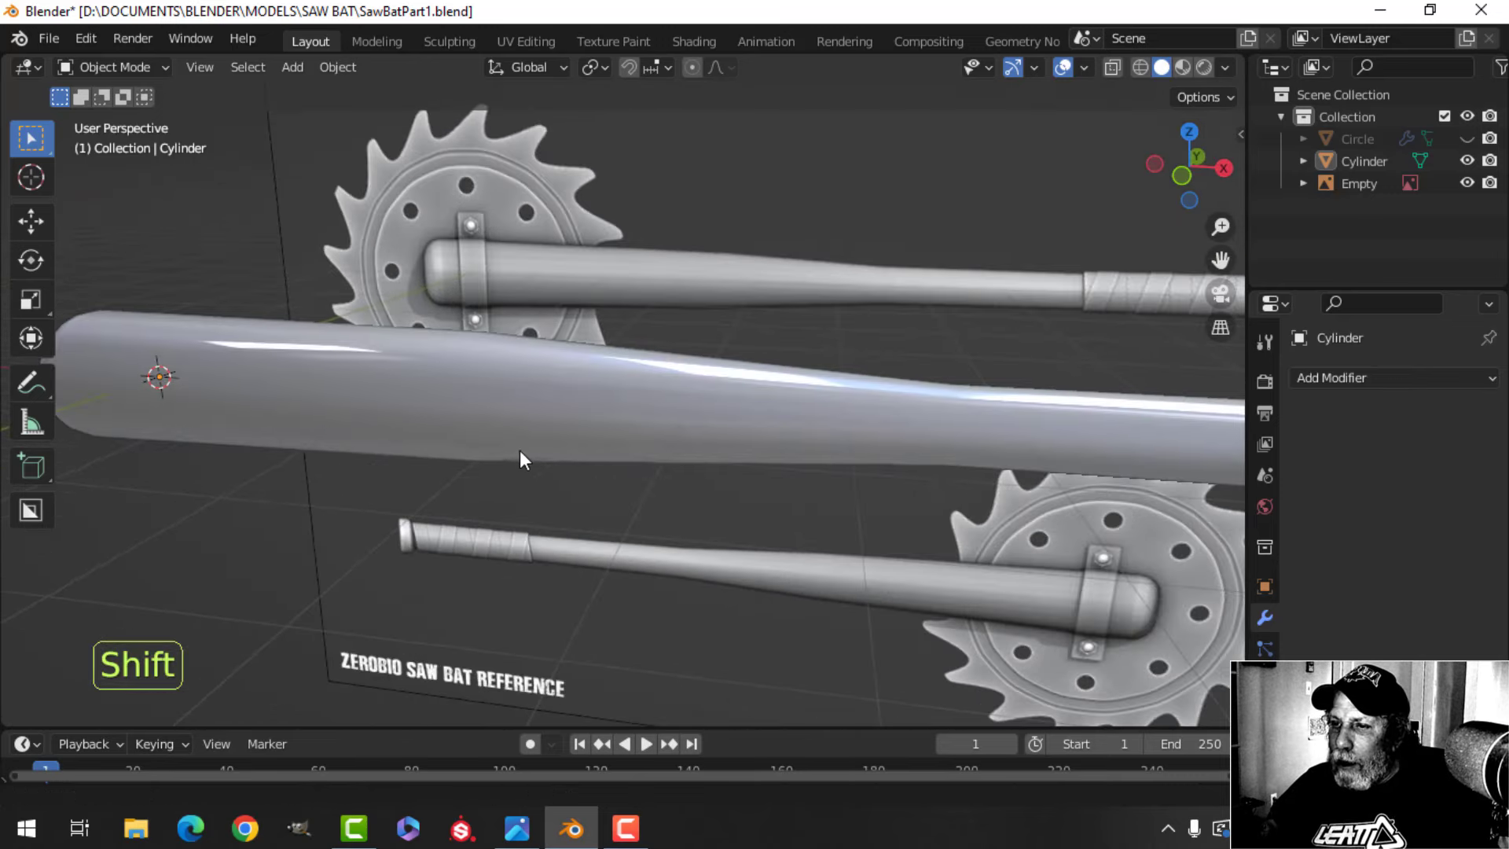
{"action": "middle_click_drag", "start_coordinate": [401, 445], "coordinate": [503, 435]}
{"action": "scroll", "coordinate": [453, 447], "scroll_direction": "down", "scroll_amount": 5}
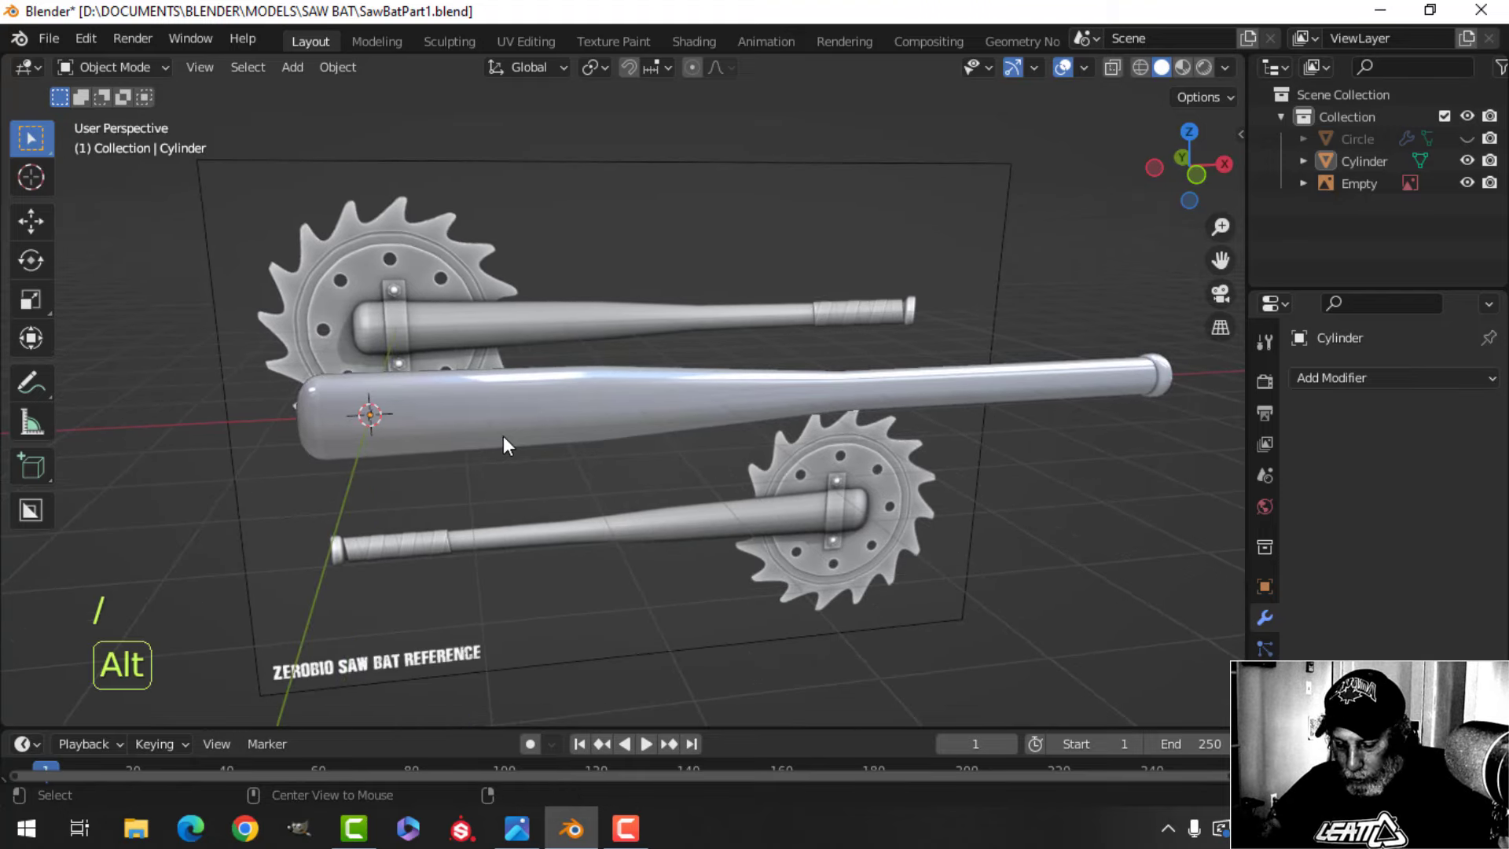
{"action": "key", "text": "alt+h"}
{"action": "key", "text": "alt+a"}
{"action": "mouse_move", "coordinate": [479, 444]}
{"action": "middle_mouse_down"}
{"action": "mouse_move", "coordinate": [699, 464]}
{"action": "mouse_move", "coordinate": [645, 437]}
{"action": "mouse_move", "coordinate": [496, 440]}
{"action": "middle_mouse_up"}
{"action": "key", "text": "KP_1"}
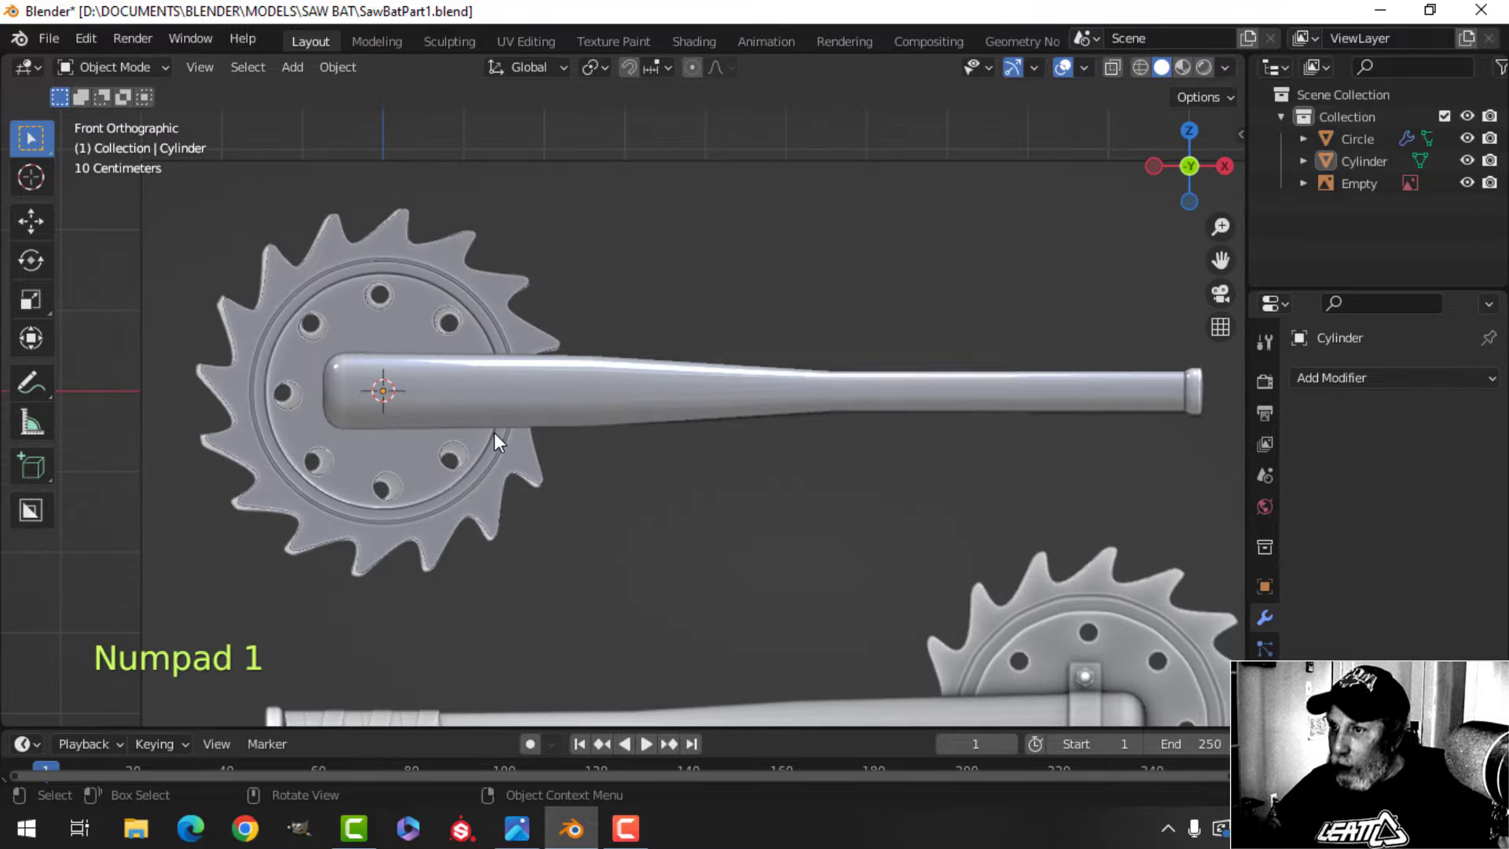
Compare the bat and blade with the reference image in wireframe shading, and inspect them again in solid shading
{"action": "key", "text": "z"}
{"action": "left_click", "coordinate": [333, 432]}
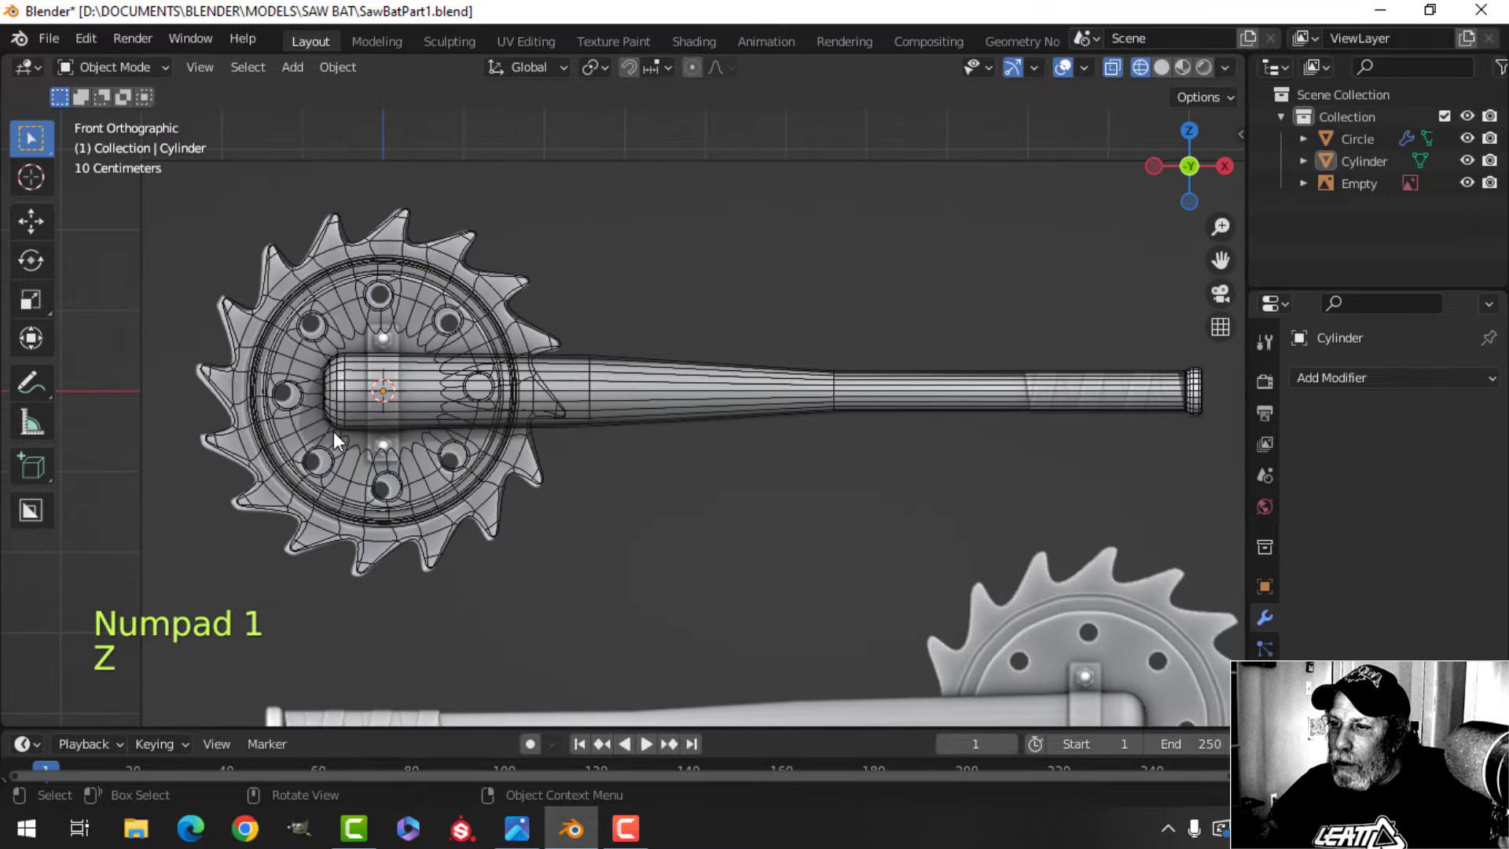
{"action": "key", "text": "z"}
{"action": "left_click", "coordinate": [663, 427]}
{"action": "scroll", "coordinate": [587, 427], "scroll_direction": "up", "scroll_amount": 3}
{"action": "mouse_move", "coordinate": [586, 427]}
{"action": "middle_mouse_down"}
{"action": "mouse_move", "coordinate": [461, 427]}
{"action": "mouse_move", "coordinate": [445, 442]}
{"action": "mouse_move", "coordinate": [595, 432]}
{"action": "middle_mouse_up"}
{"action": "scroll", "coordinate": [445, 441], "scroll_direction": "down", "scroll_amount": 5}
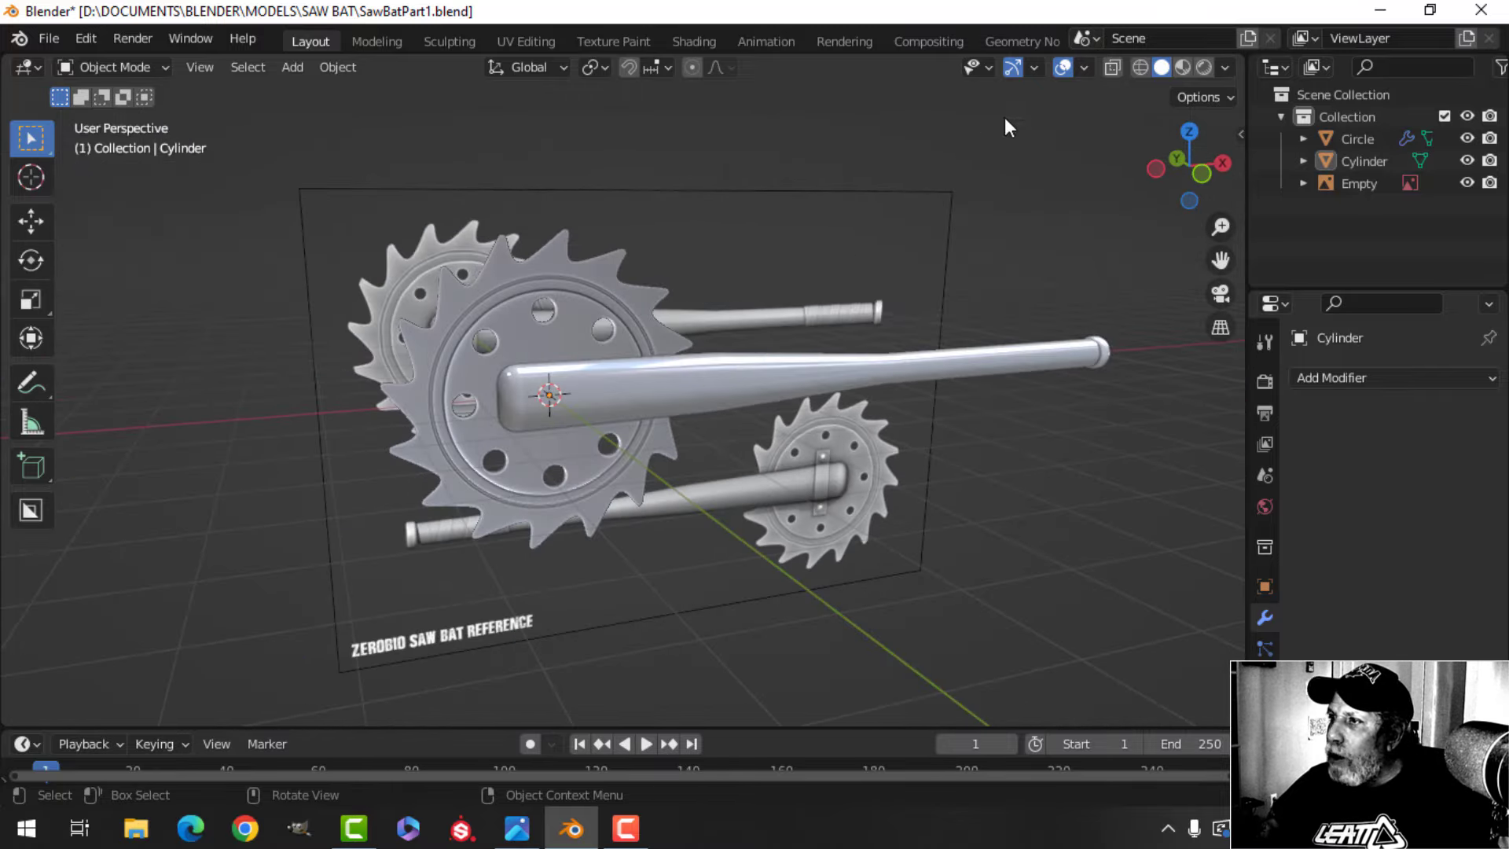
Enable the Face Orientation overlay and recalculate all of the saw blade's normals to the outside
{"action": "left_click", "coordinate": [1083, 69]}
{"action": "left_click", "coordinate": [998, 468]}
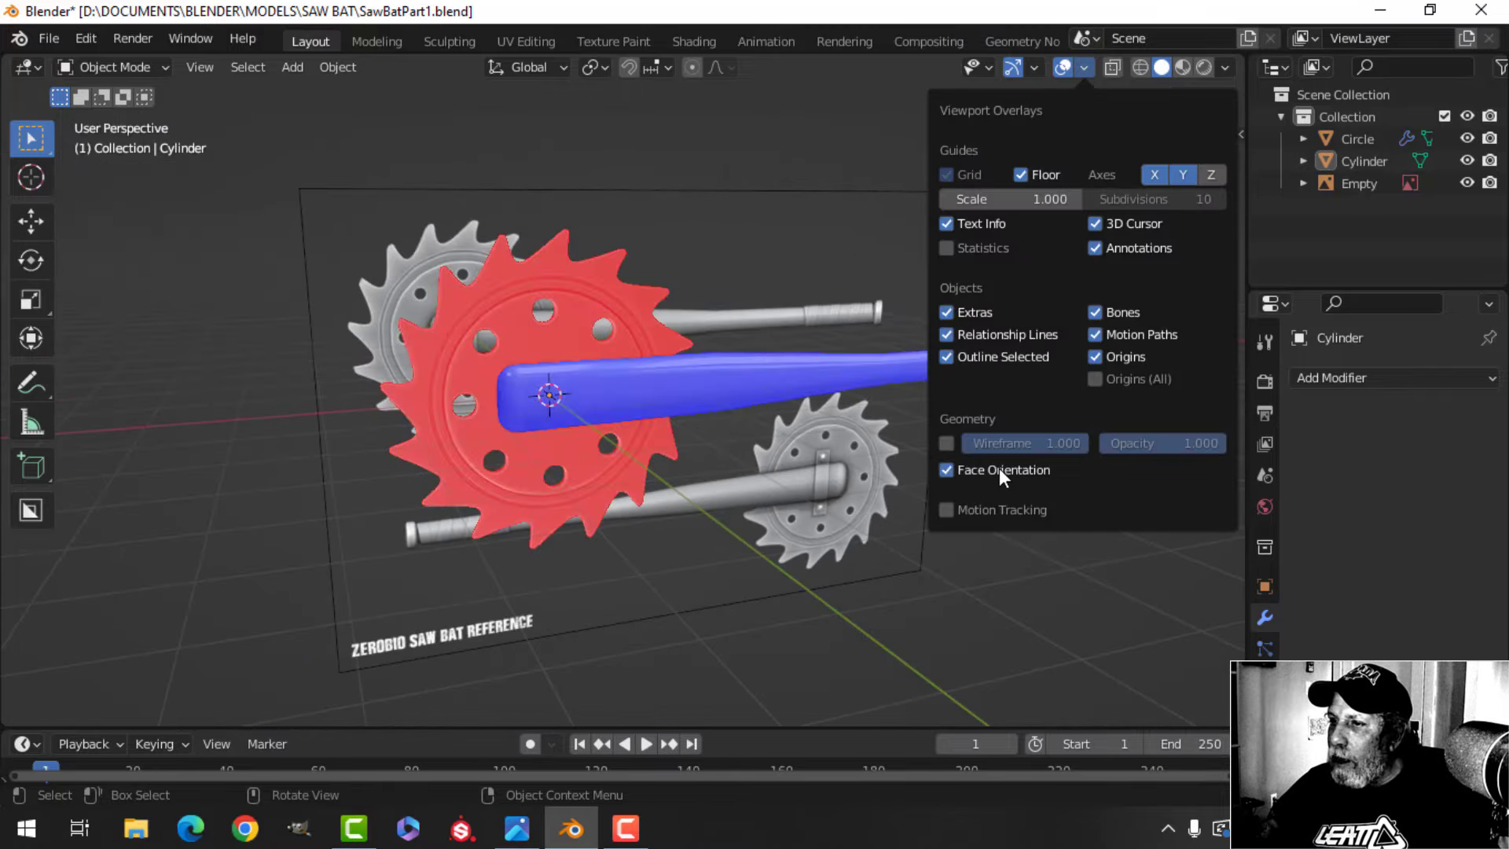
{"action": "left_click", "coordinate": [676, 343]}
{"action": "key", "text": "Tab"}
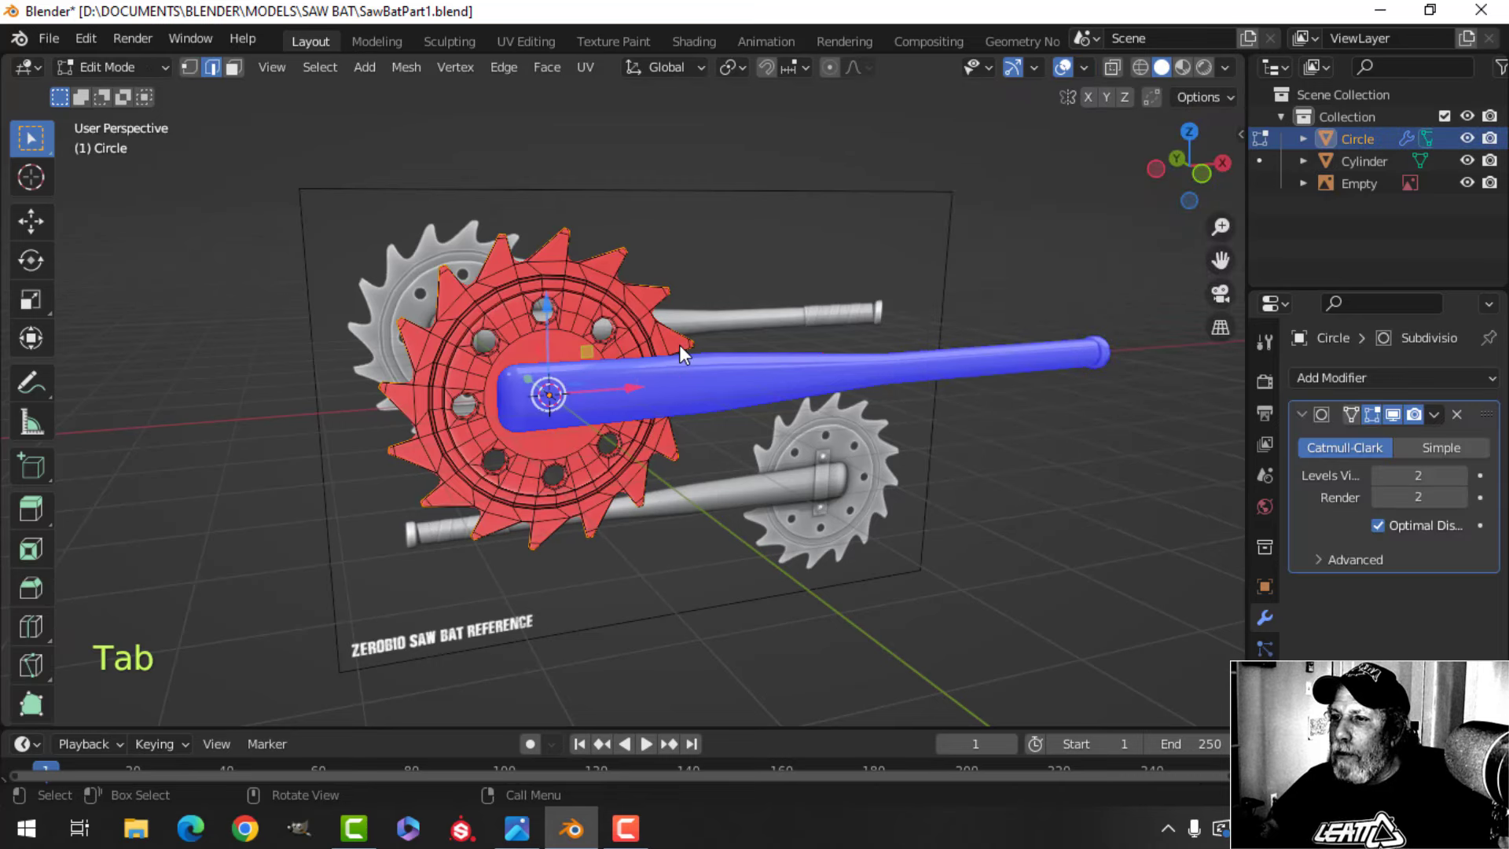
{"action": "key", "text": "a"}
{"action": "key", "text": "alt+n"}
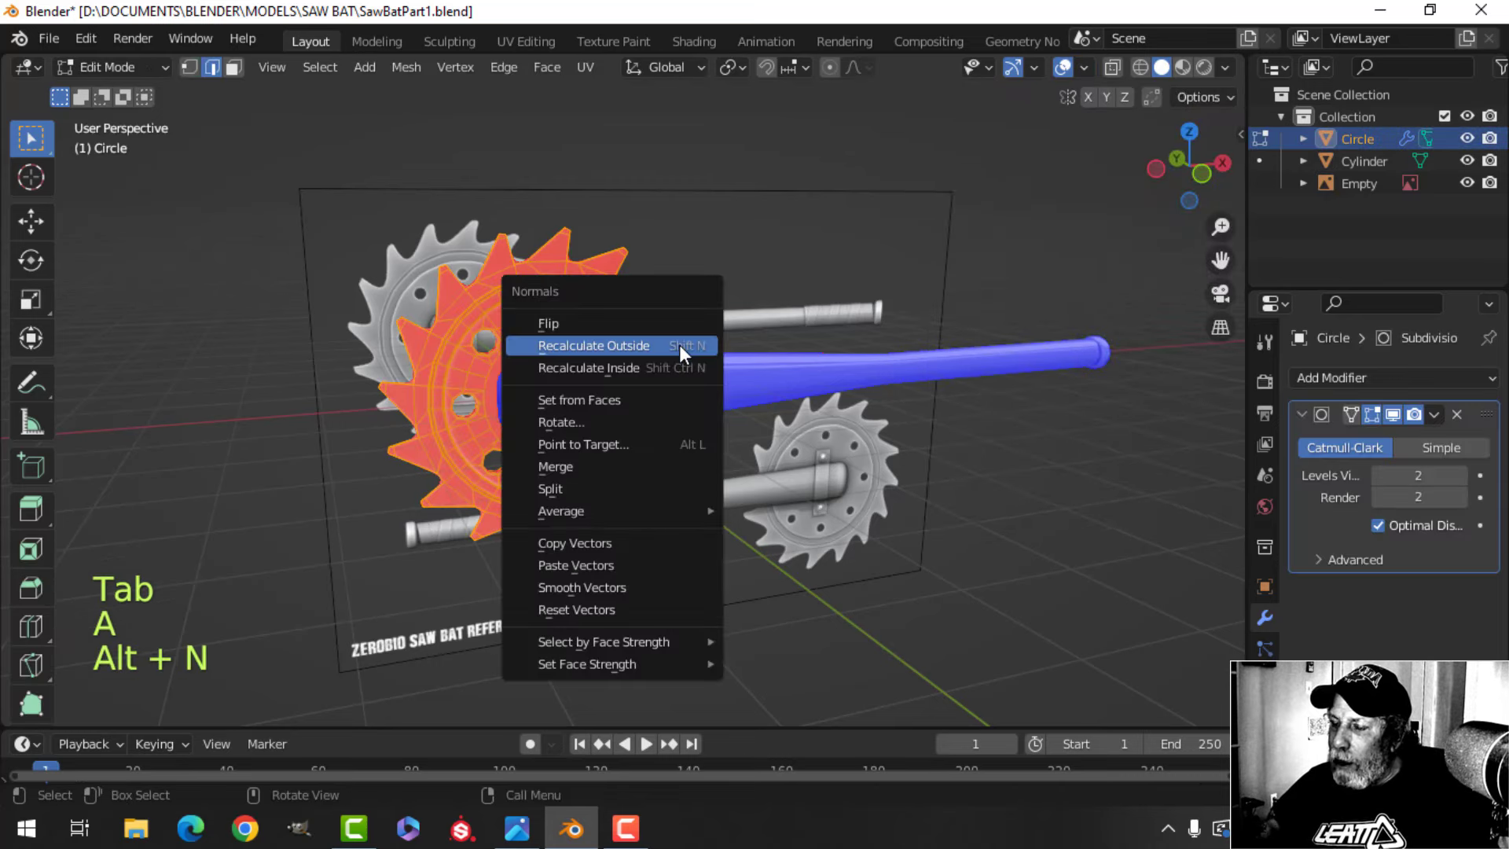
{"action": "left_click", "coordinate": [679, 344]}
{"action": "key", "text": "Tab"}
{"action": "key", "text": "alt+a"}
Turn off the Face Orientation overlay and save the file
{"action": "left_click", "coordinate": [1084, 69]}
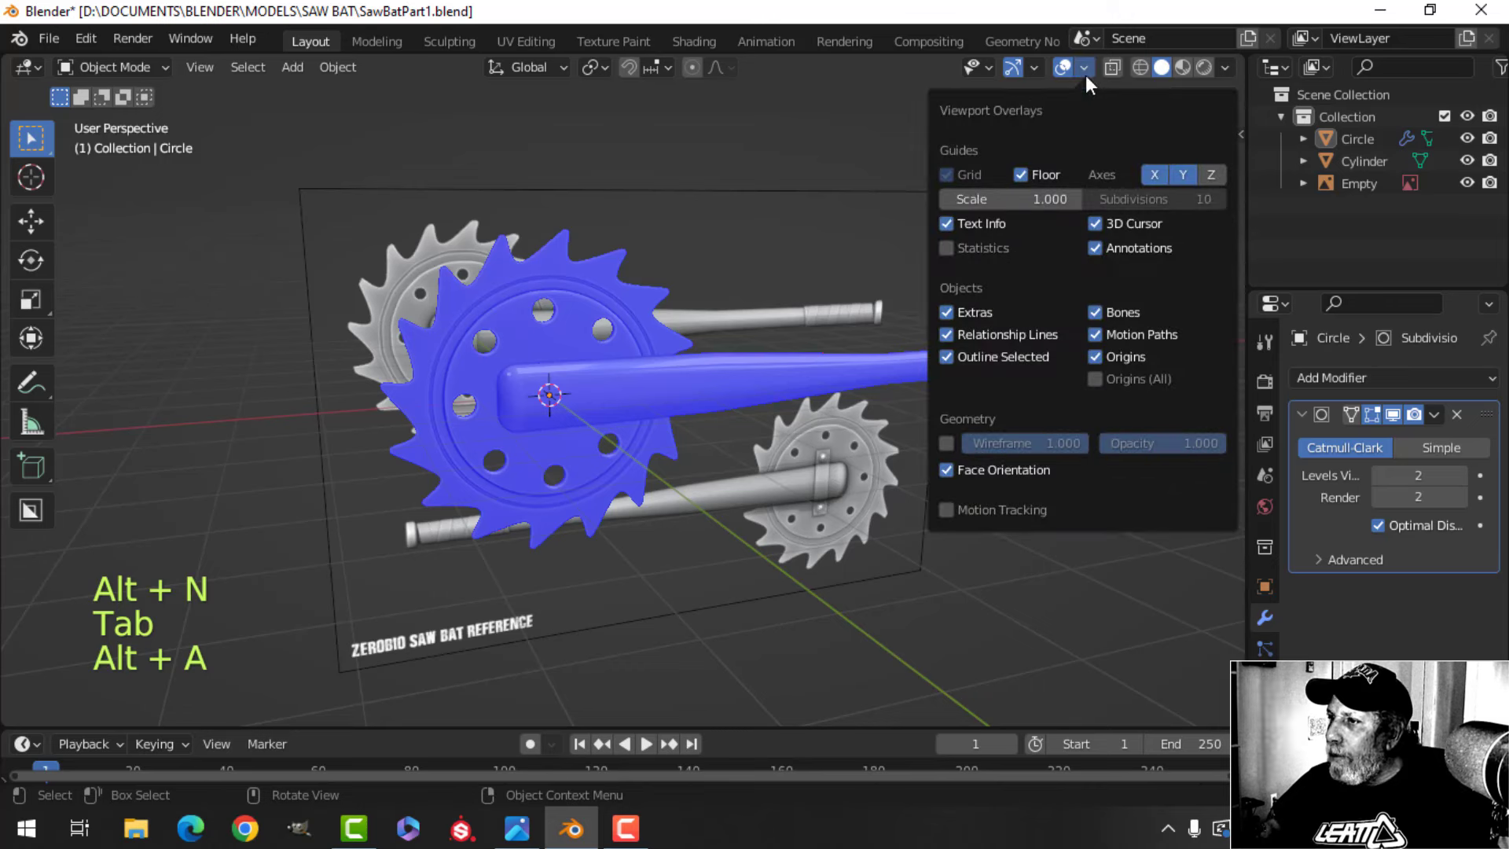
{"action": "left_click", "coordinate": [968, 470]}
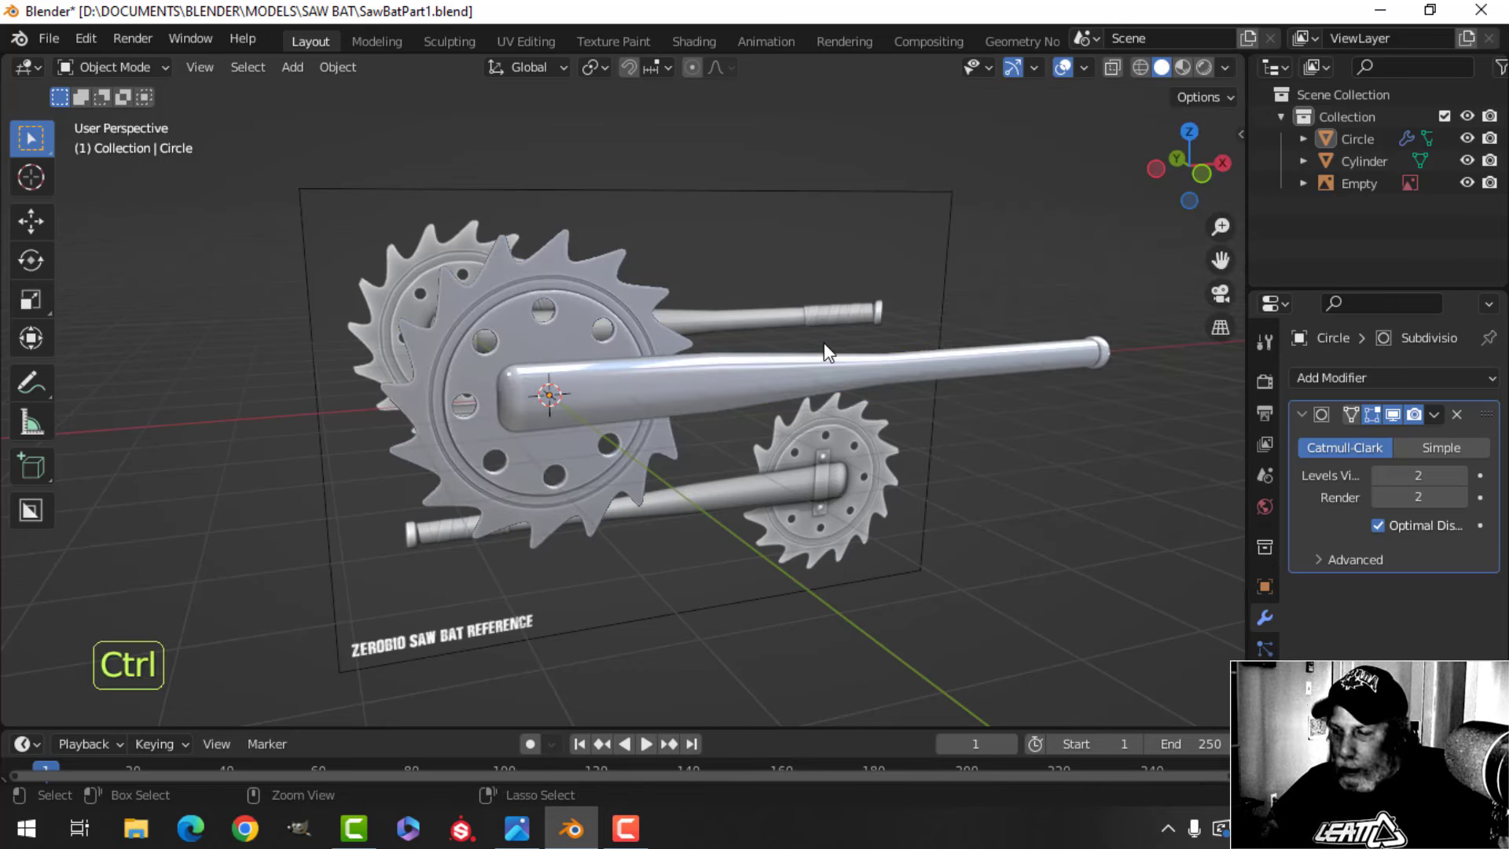
{"action": "key", "text": "ctrl+s"}
Check the scene's geometry statistics in the viewport overlay, and hide them again
{"action": "left_click", "coordinate": [1087, 67]}
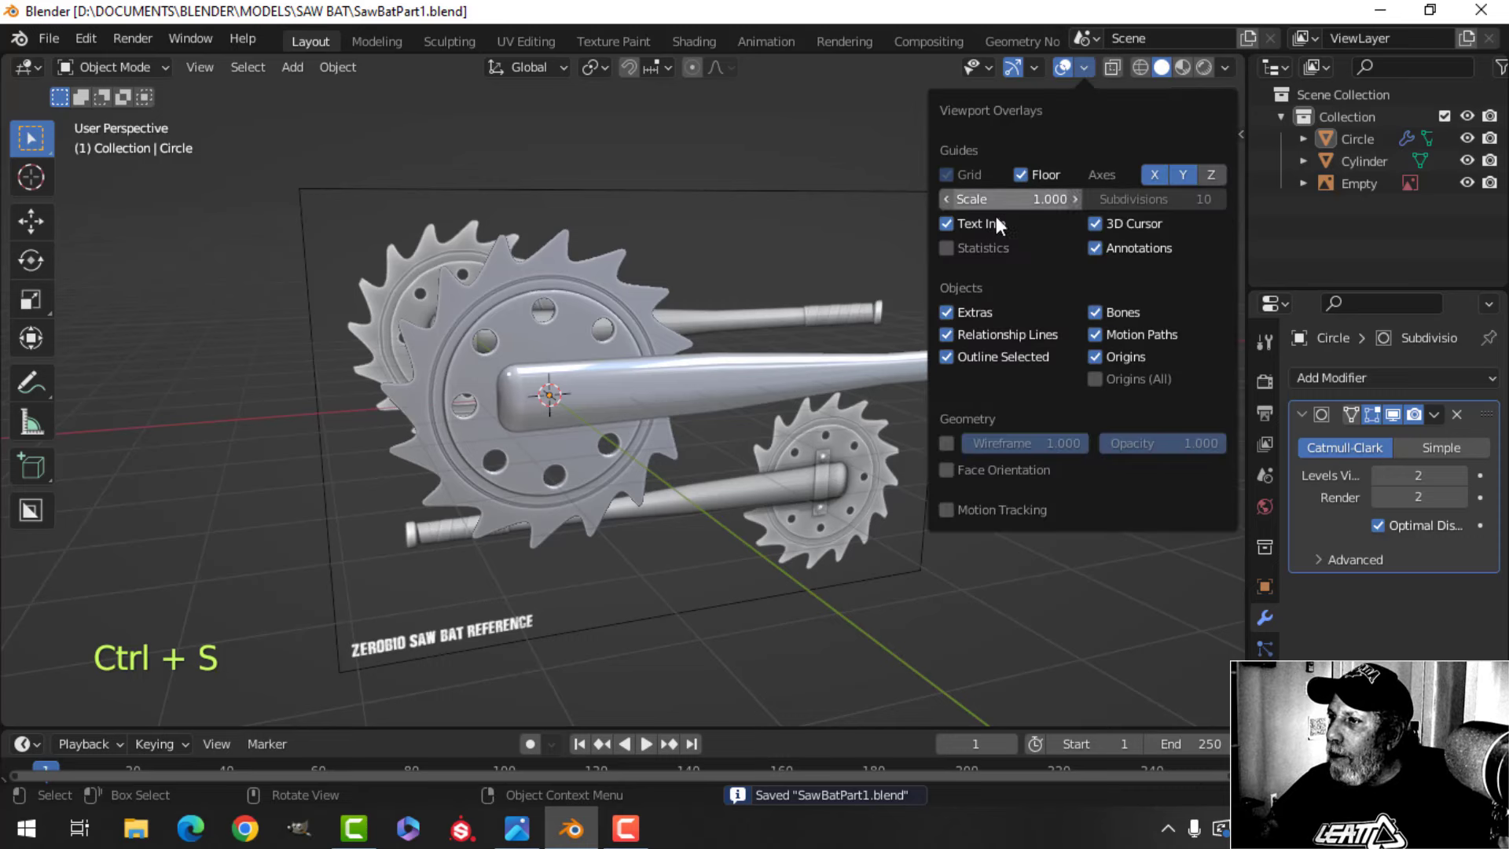
{"action": "left_click", "coordinate": [972, 252]}
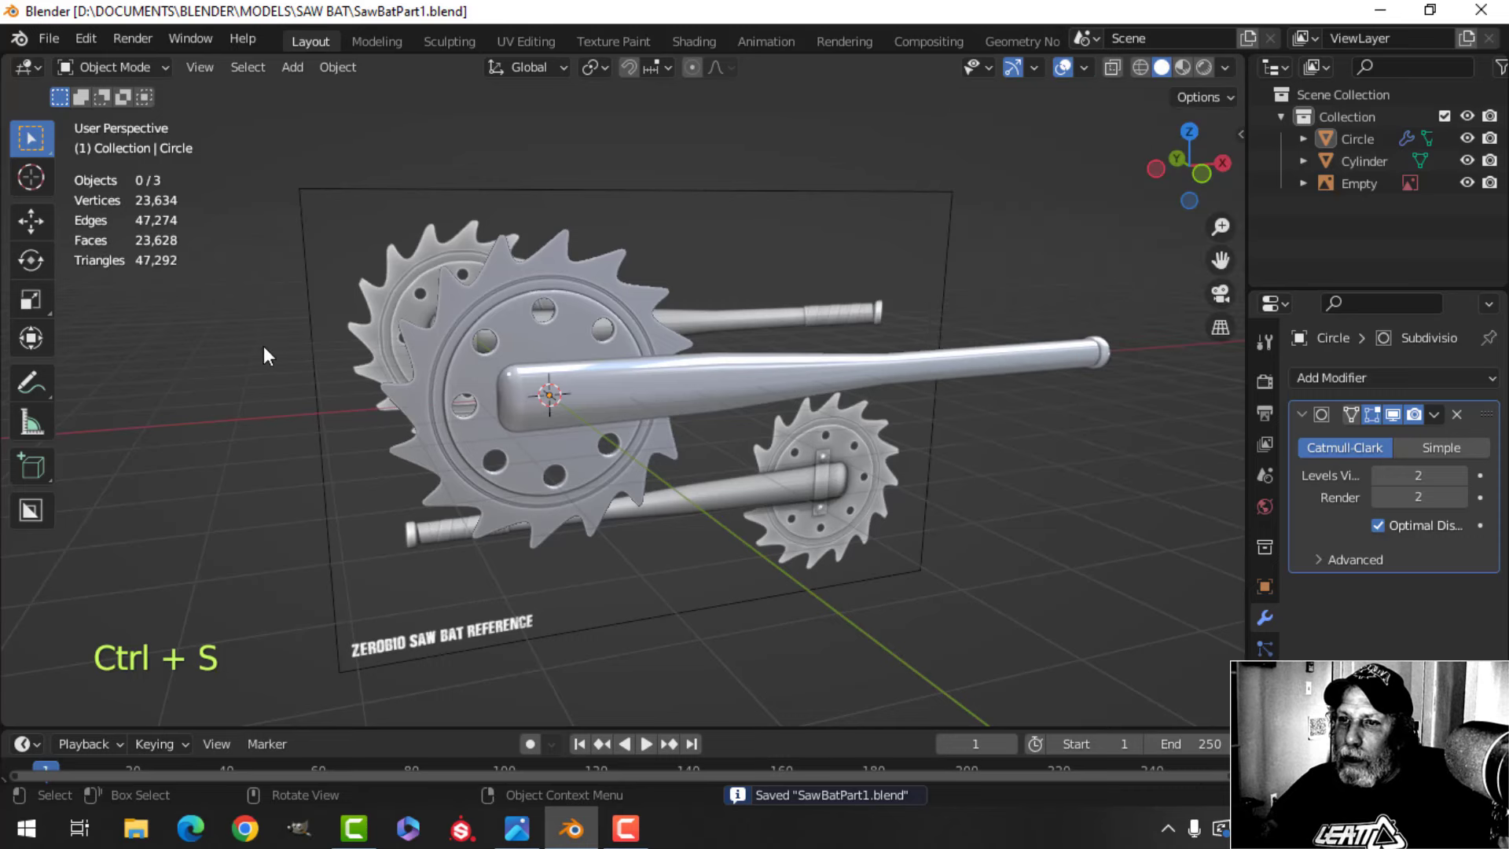
{"action": "left_click", "coordinate": [1083, 67]}
Open the bat mesh in Edit Mode, clear the selection and view it from the front
{"action": "scroll", "coordinate": [590, 334], "scroll_direction": "up", "scroll_amount": 8}
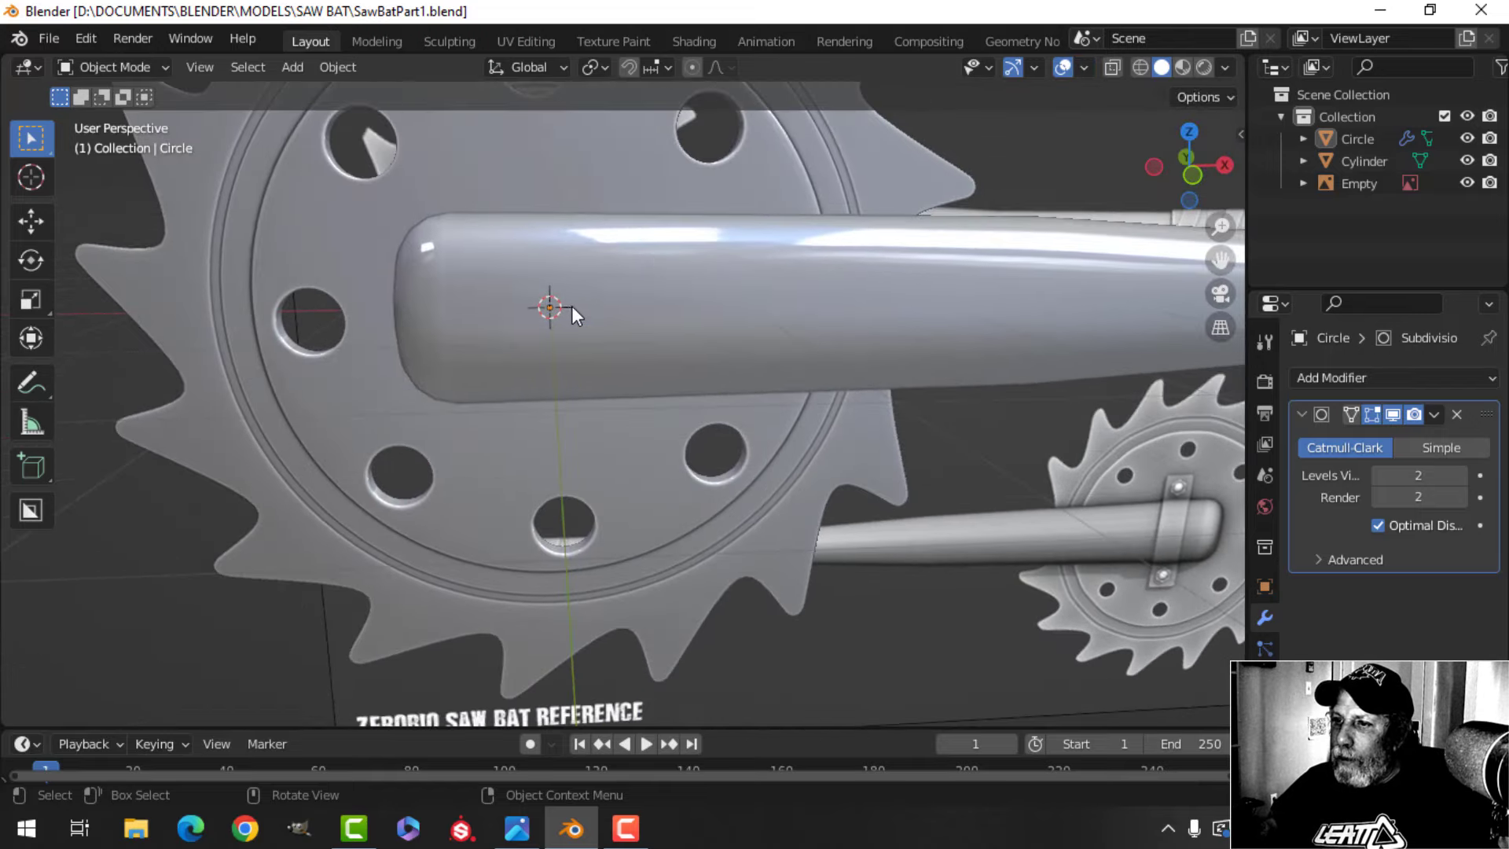
{"action": "left_click", "coordinate": [572, 305]}
{"action": "key", "text": "Tab"}
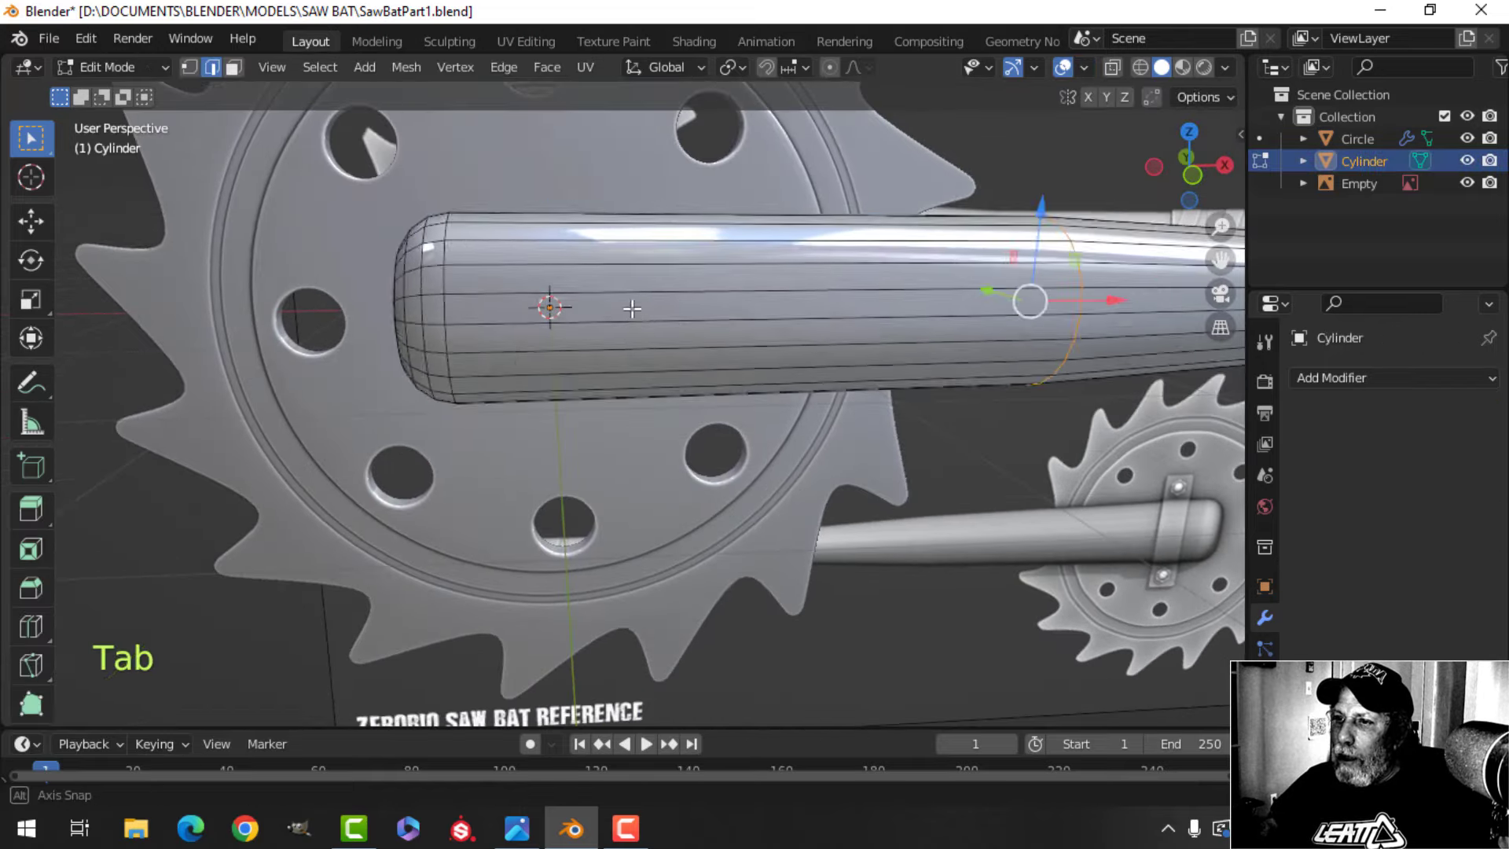
{"action": "scroll", "coordinate": [550, 287], "scroll_direction": "up", "scroll_amount": 3}
{"action": "key", "text": "alt+a"}
{"action": "key", "text": "KP_1"}
{"action": "scroll", "coordinate": [575, 301], "scroll_direction": "down", "scroll_amount": 5}
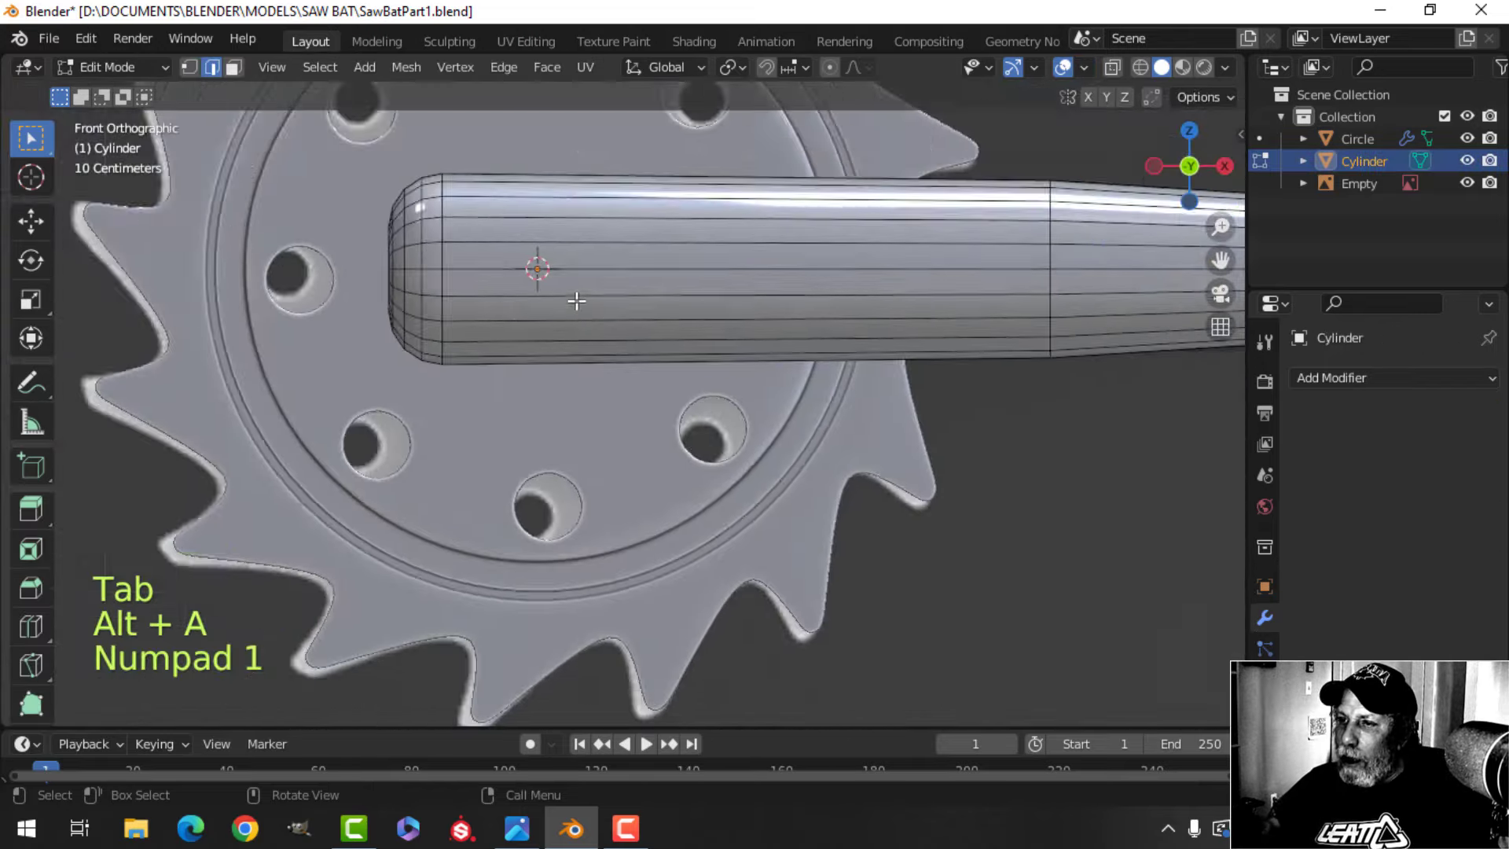
Examine the strap that bolts the blade to the bat in the reference image, and return to the barrel's front view
{"action": "mouse_move", "coordinate": [576, 300]}
{"action": "middle_mouse_down"}
{"action": "mouse_move", "coordinate": [628, 334]}
{"action": "mouse_move", "coordinate": [597, 291]}
{"action": "middle_mouse_up"}
{"action": "middle_click_drag", "start_coordinate": [1093, 550], "coordinate": [780, 464], "text": "shift"}
{"action": "scroll", "coordinate": [720, 506], "scroll_direction": "up", "scroll_amount": 2}
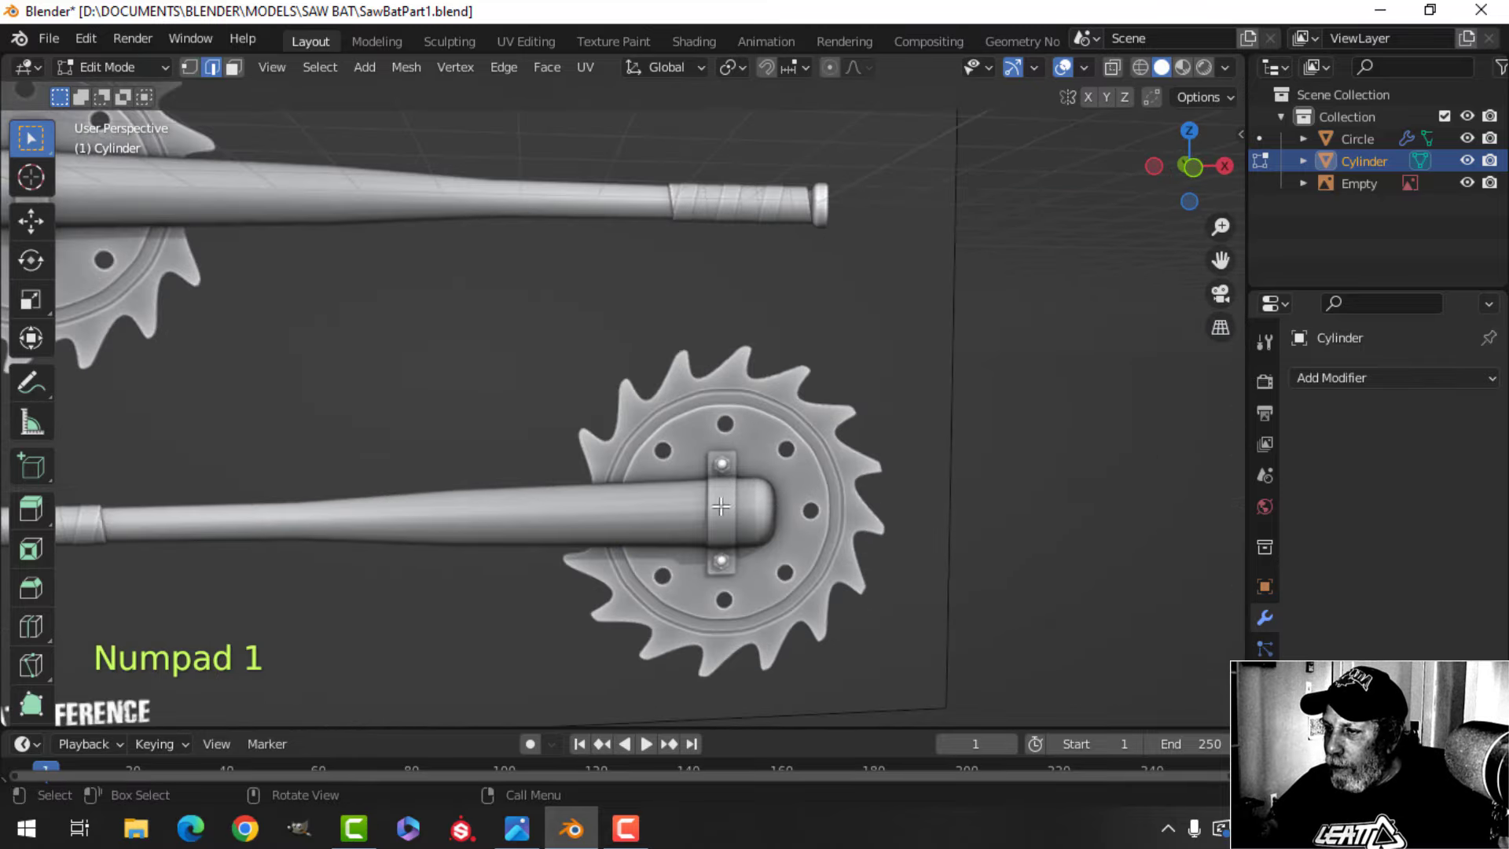
{"action": "scroll", "coordinate": [735, 493], "scroll_direction": "down", "scroll_amount": 3}
{"action": "middle_click_drag", "start_coordinate": [303, 330], "coordinate": [616, 434], "text": "shift"}
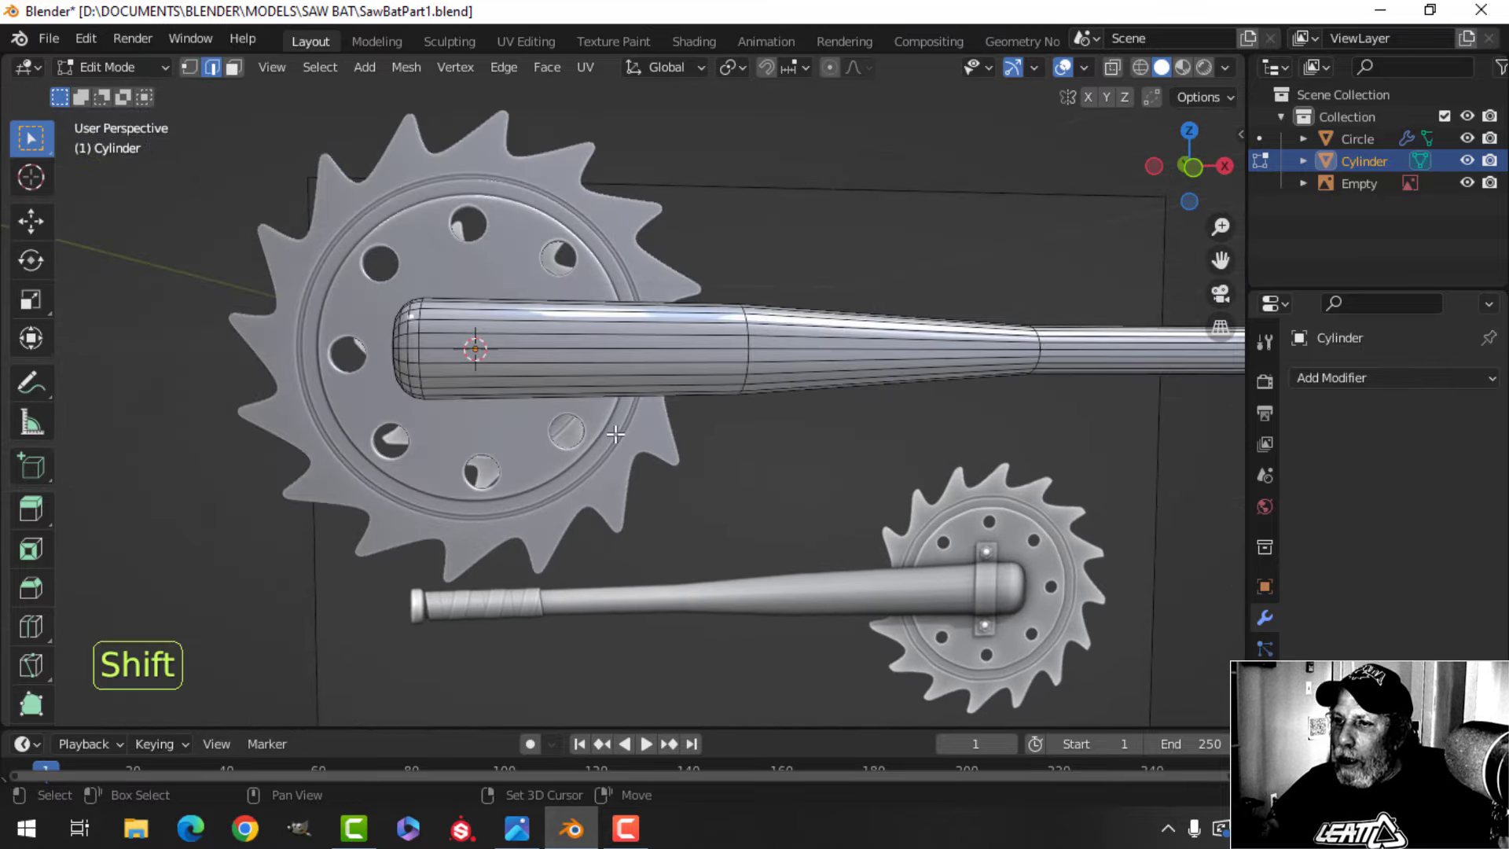
{"action": "key", "text": "KP_1"}
{"action": "scroll", "coordinate": [432, 353], "scroll_direction": "up", "scroll_amount": 4}
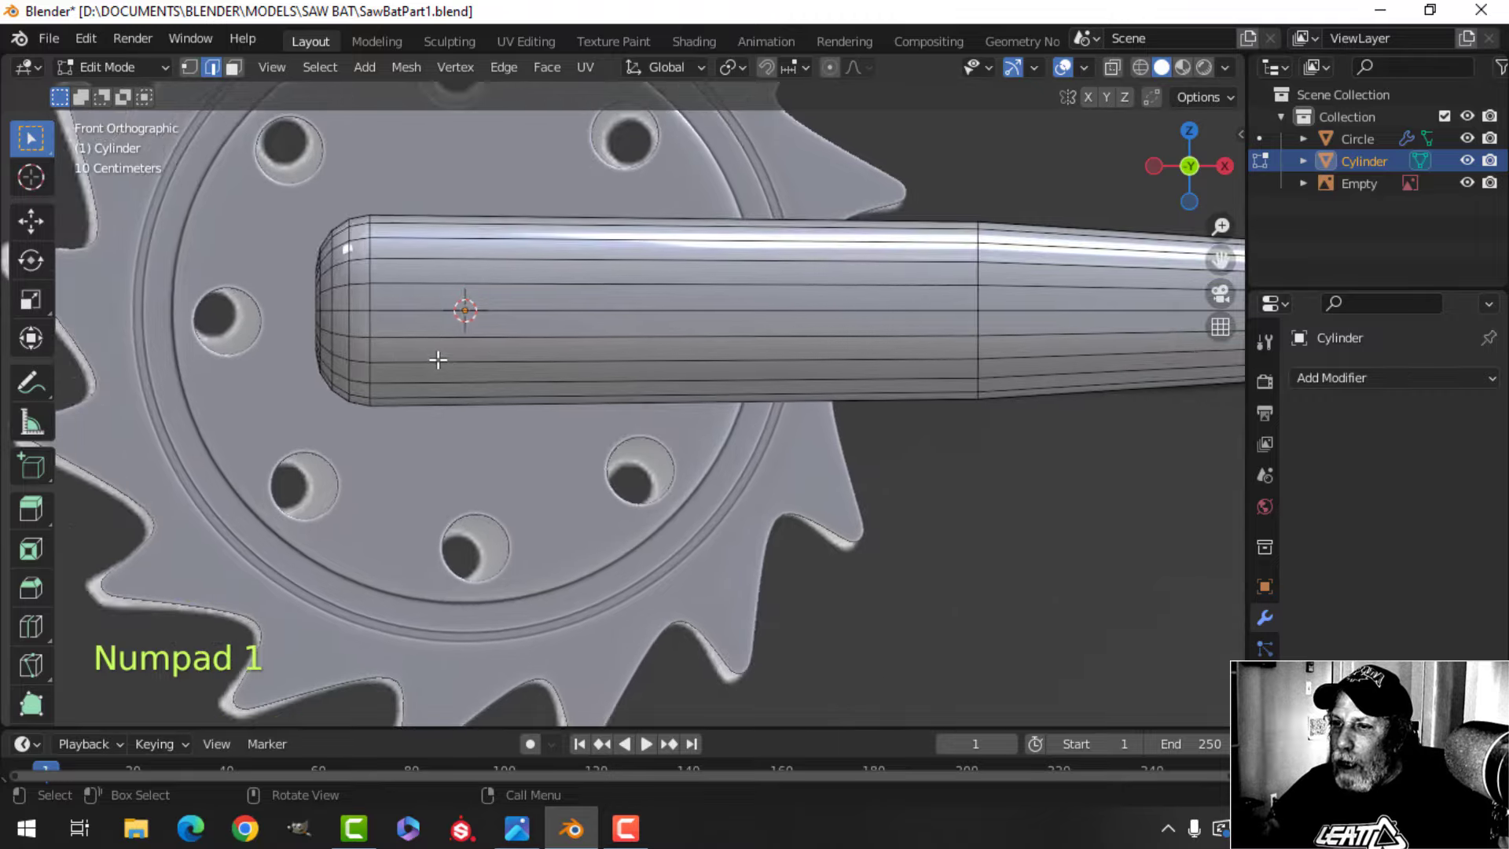
{"action": "middle_click_drag", "start_coordinate": [438, 357], "coordinate": [458, 361], "text": "shift"}
Duplicate the edge loop at the base of the bat's rounded tip and move the copy about 0.534 m along X
{"action": "key", "text": "2"}
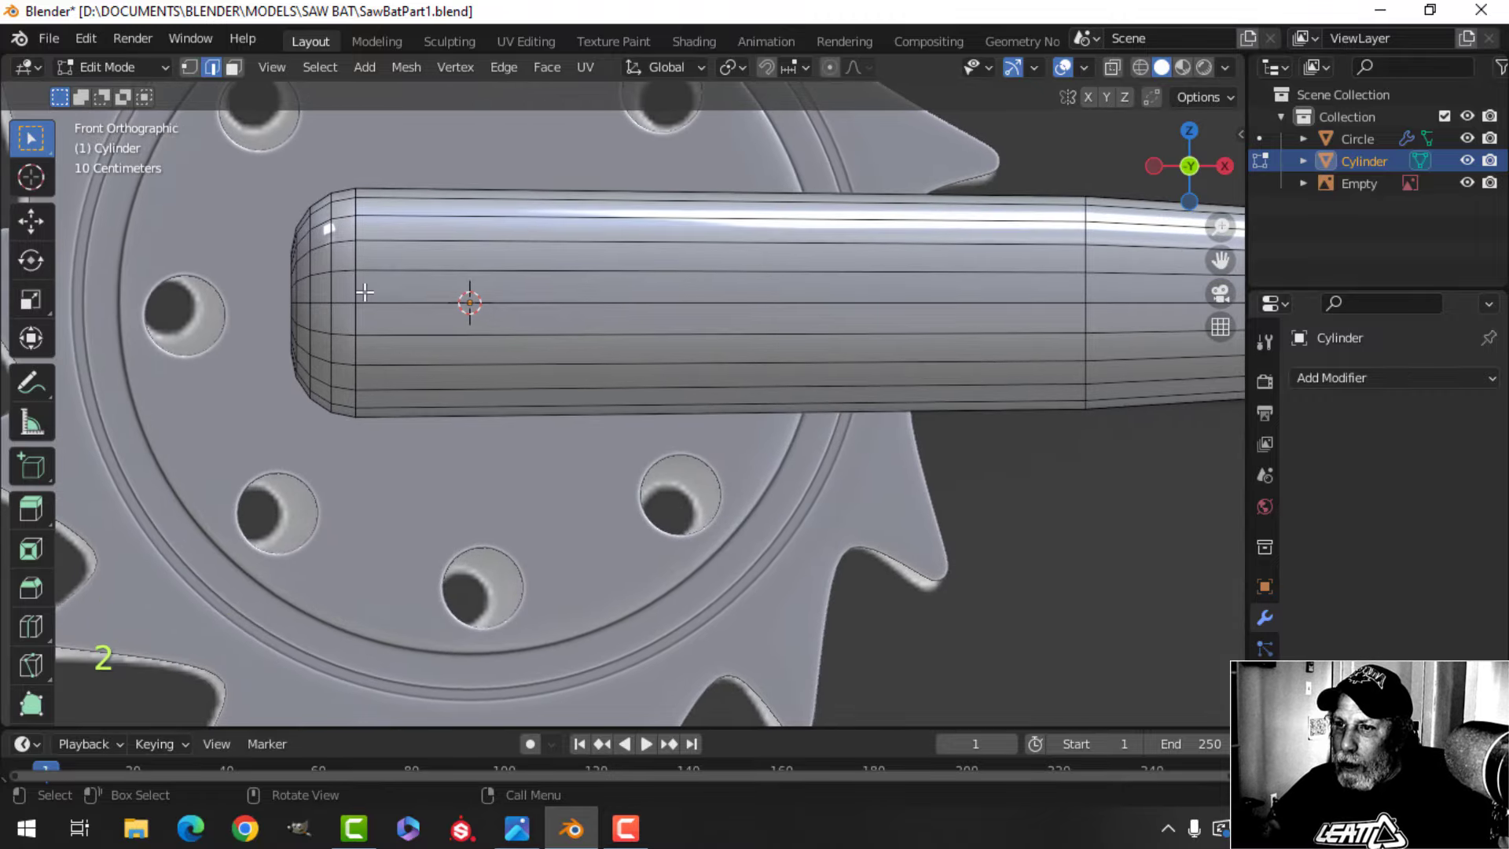
{"action": "left_click", "coordinate": [364, 292], "text": "alt+shift"}
{"action": "scroll", "coordinate": [463, 299], "scroll_direction": "down", "scroll_amount": 3}
{"action": "middle_click_drag", "start_coordinate": [472, 338], "coordinate": [526, 359], "text": "shift"}
{"action": "key", "text": "shift+d"}
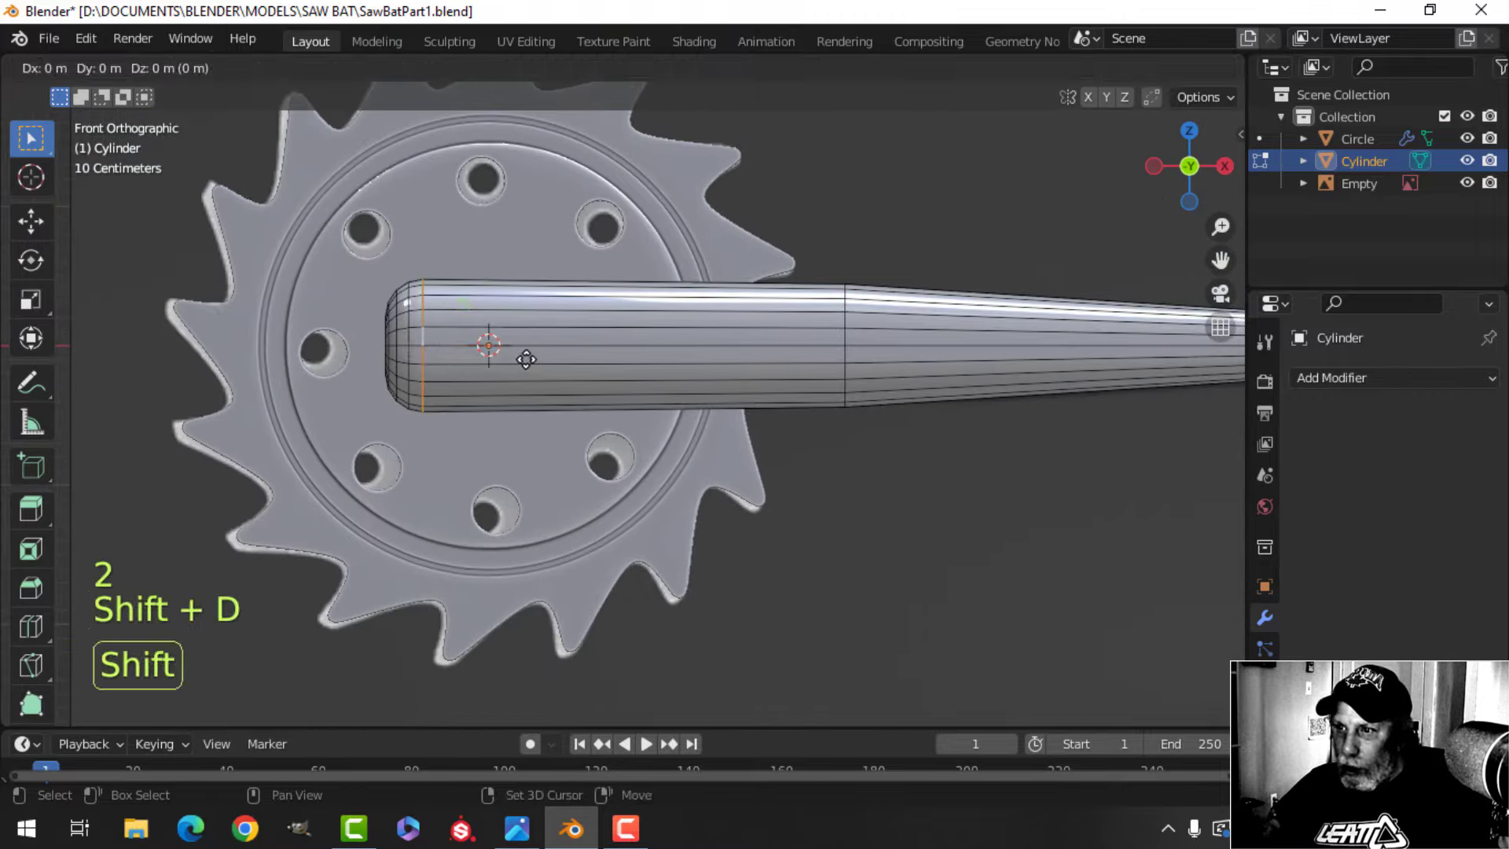
{"action": "right_click", "coordinate": [525, 359]}
{"action": "left_click_drag", "start_coordinate": [513, 346], "coordinate": [578, 346]}
Scale the duplicated loop up beyond the barrel's surface, separate it into its own object and return to Object Mode
{"action": "key", "text": "s"}
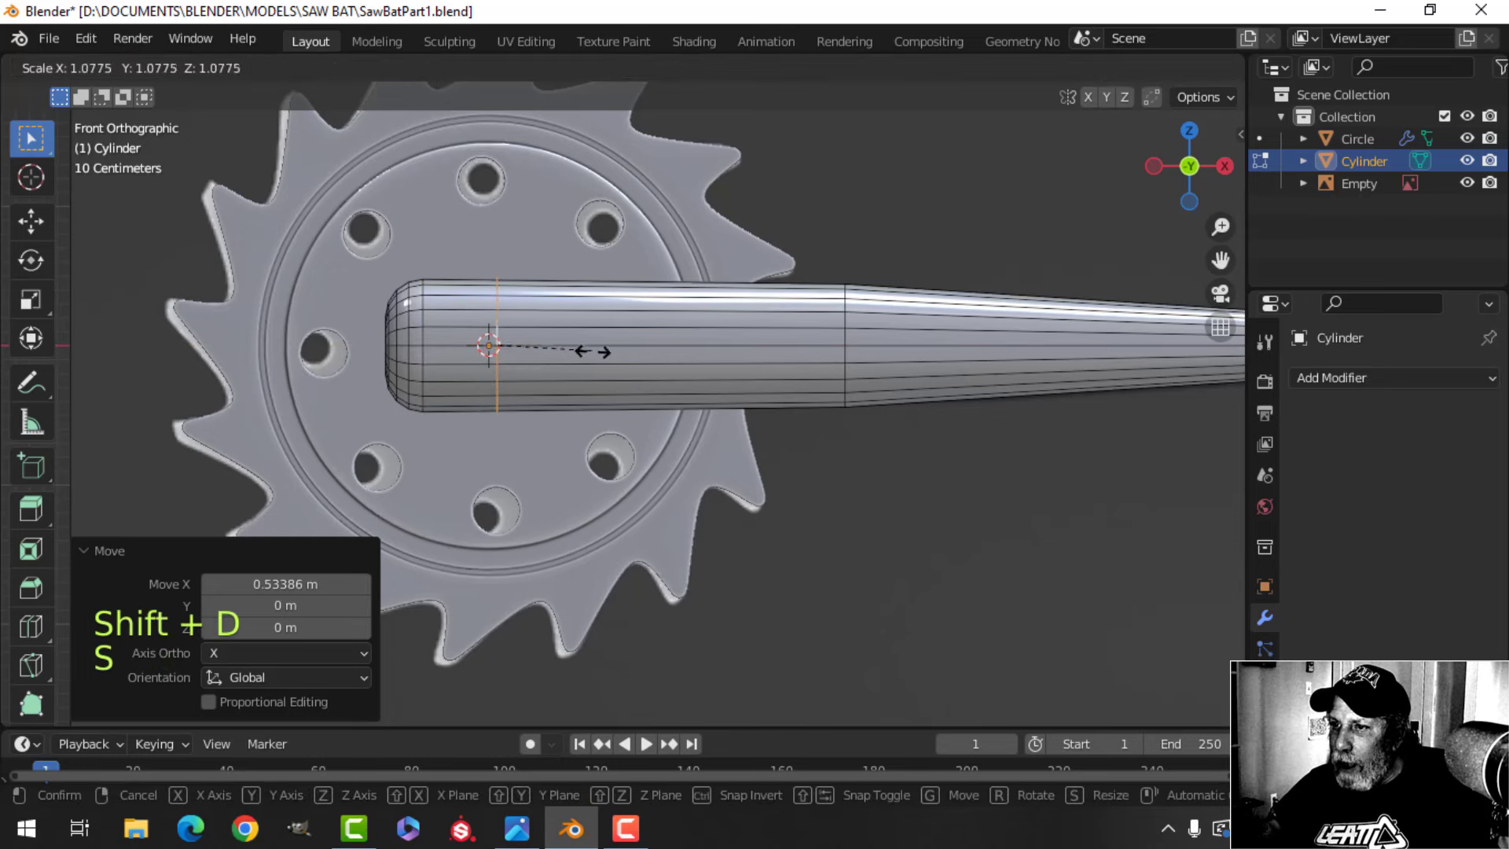
{"action": "left_click", "coordinate": [617, 363]}
{"action": "key", "text": "p"}
{"action": "left_click", "coordinate": [617, 363]}
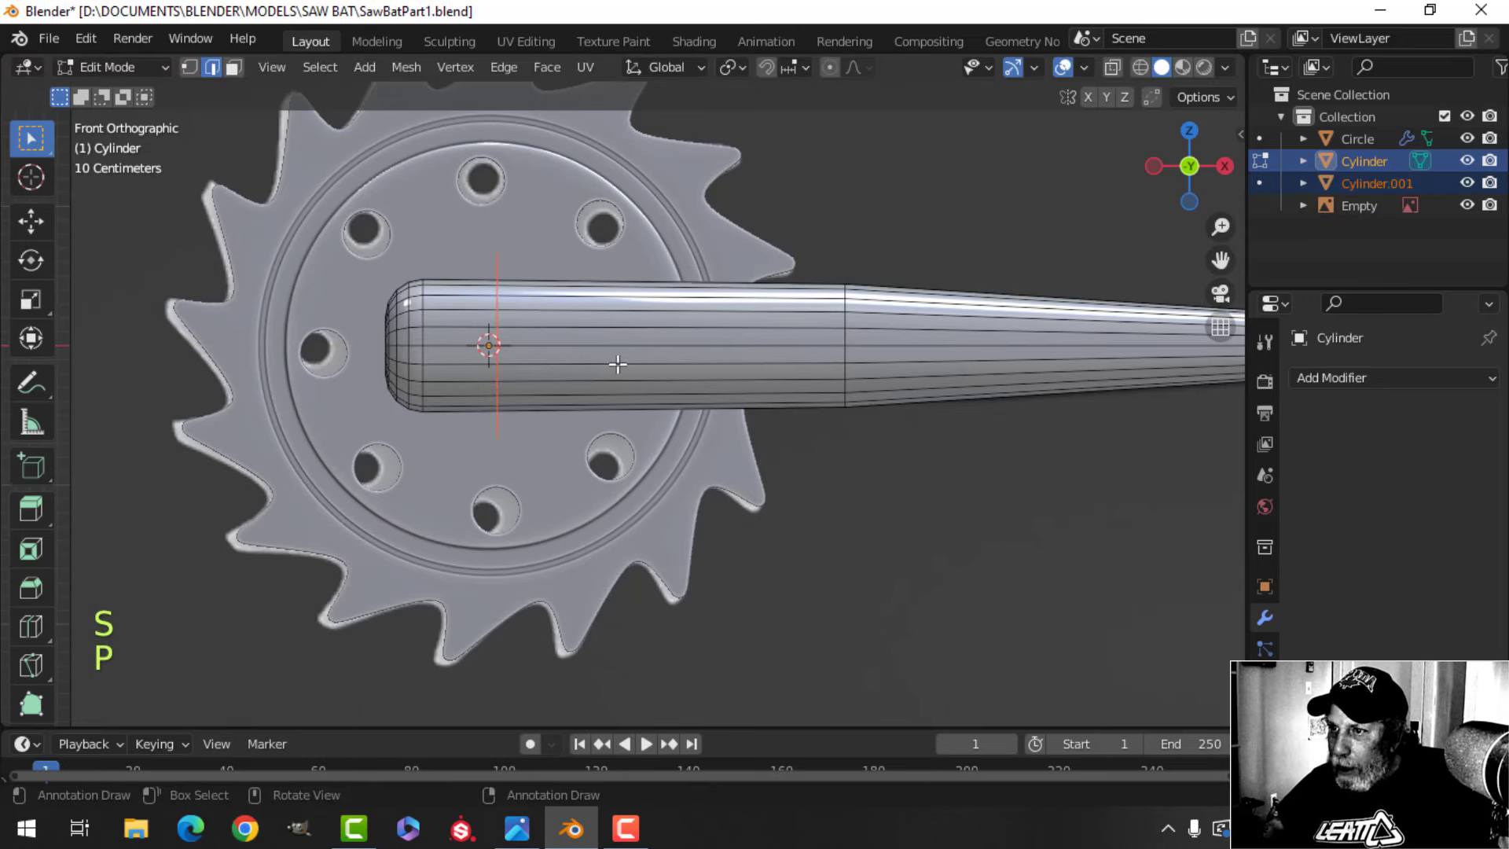
{"action": "key", "text": "Tab"}
Open the separated ring in Edit Mode with vertex selection, seen from the right orthographic view
{"action": "left_click", "coordinate": [500, 283]}
{"action": "middle_click_drag", "start_coordinate": [536, 365], "coordinate": [771, 404]}
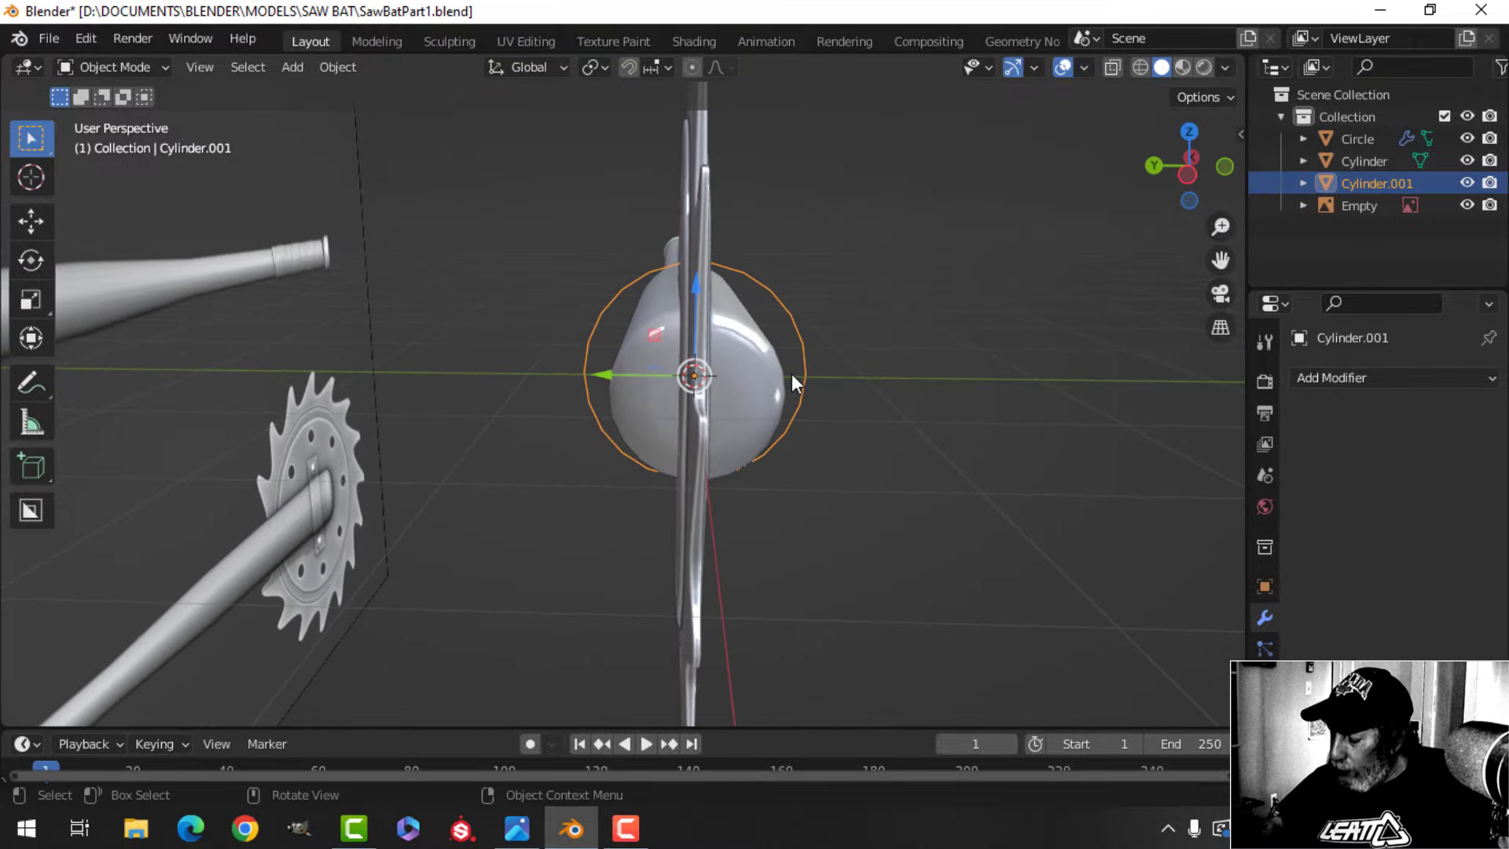
{"action": "key", "text": "KP_3"}
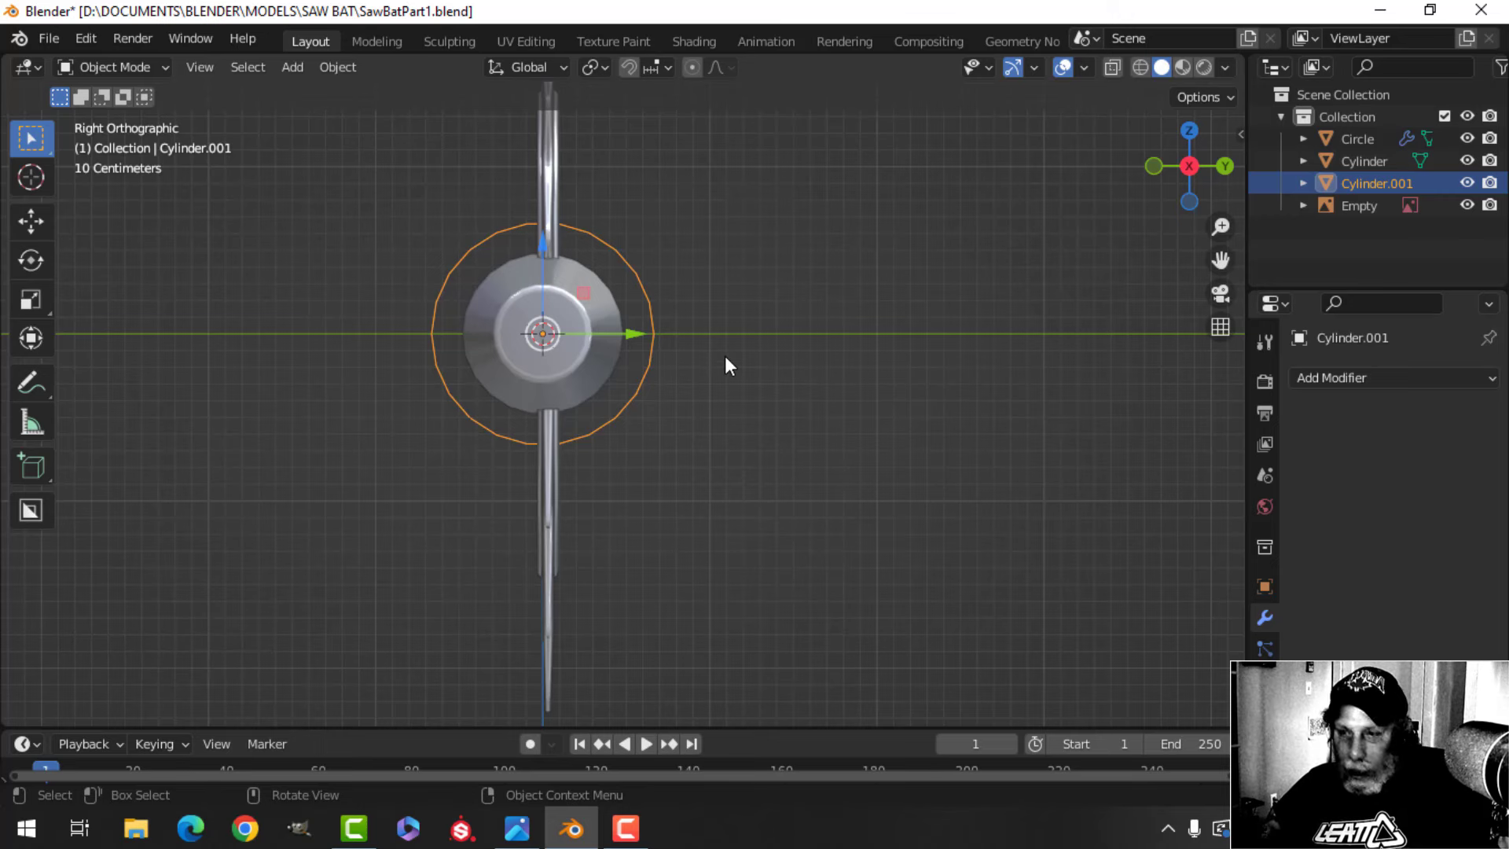
{"action": "key", "text": "Tab"}
{"action": "key", "text": "1"}
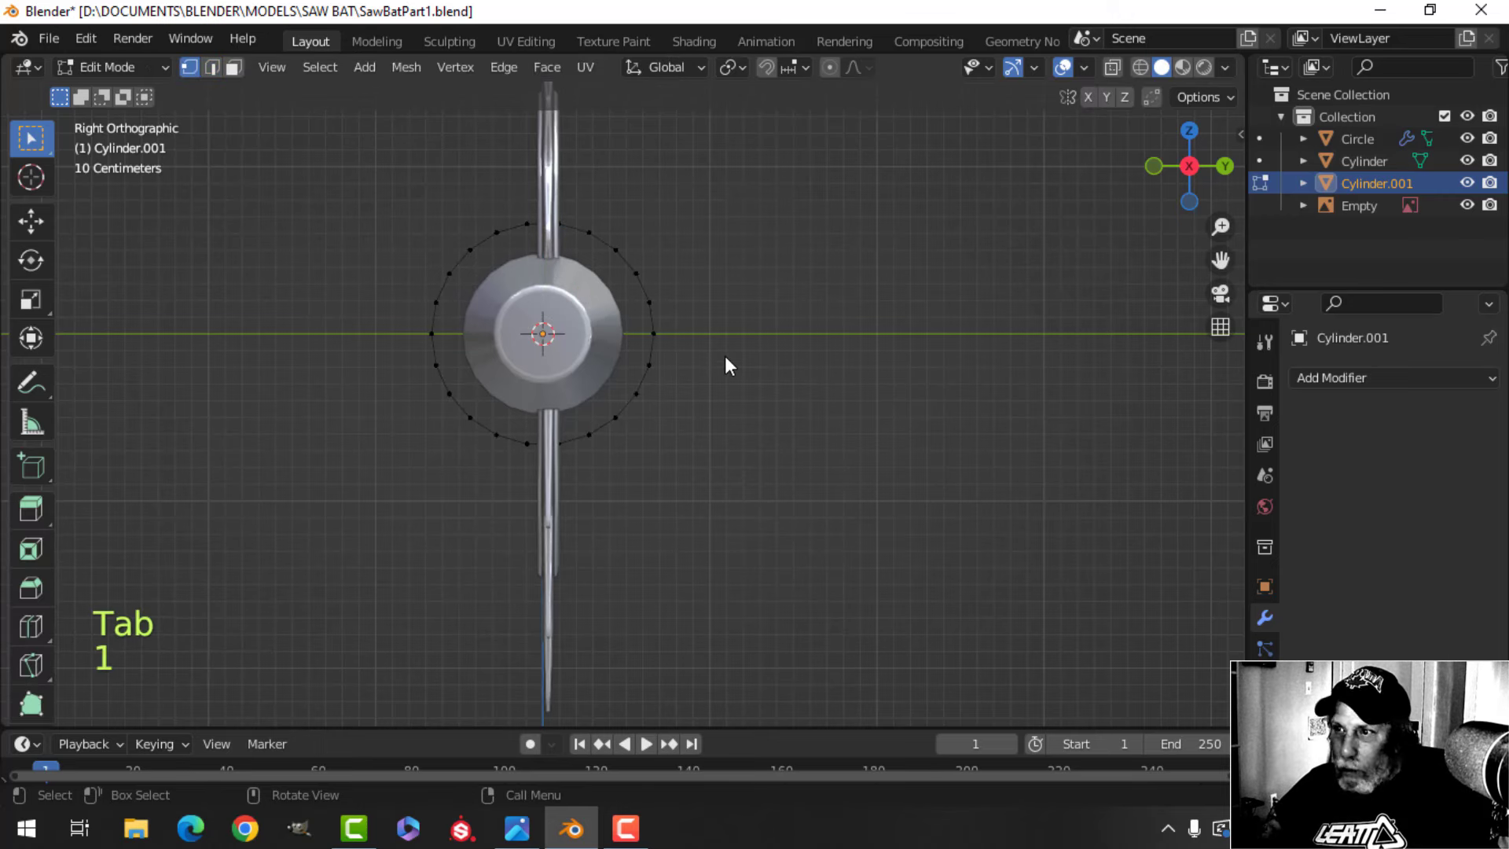
Delete the vertices of the ring's positive-Y half and move the remaining half about 0.073 m along Y
{"action": "key", "text": "b"}
{"action": "left_click_drag", "start_coordinate": [752, 601], "coordinate": [552, 187]}
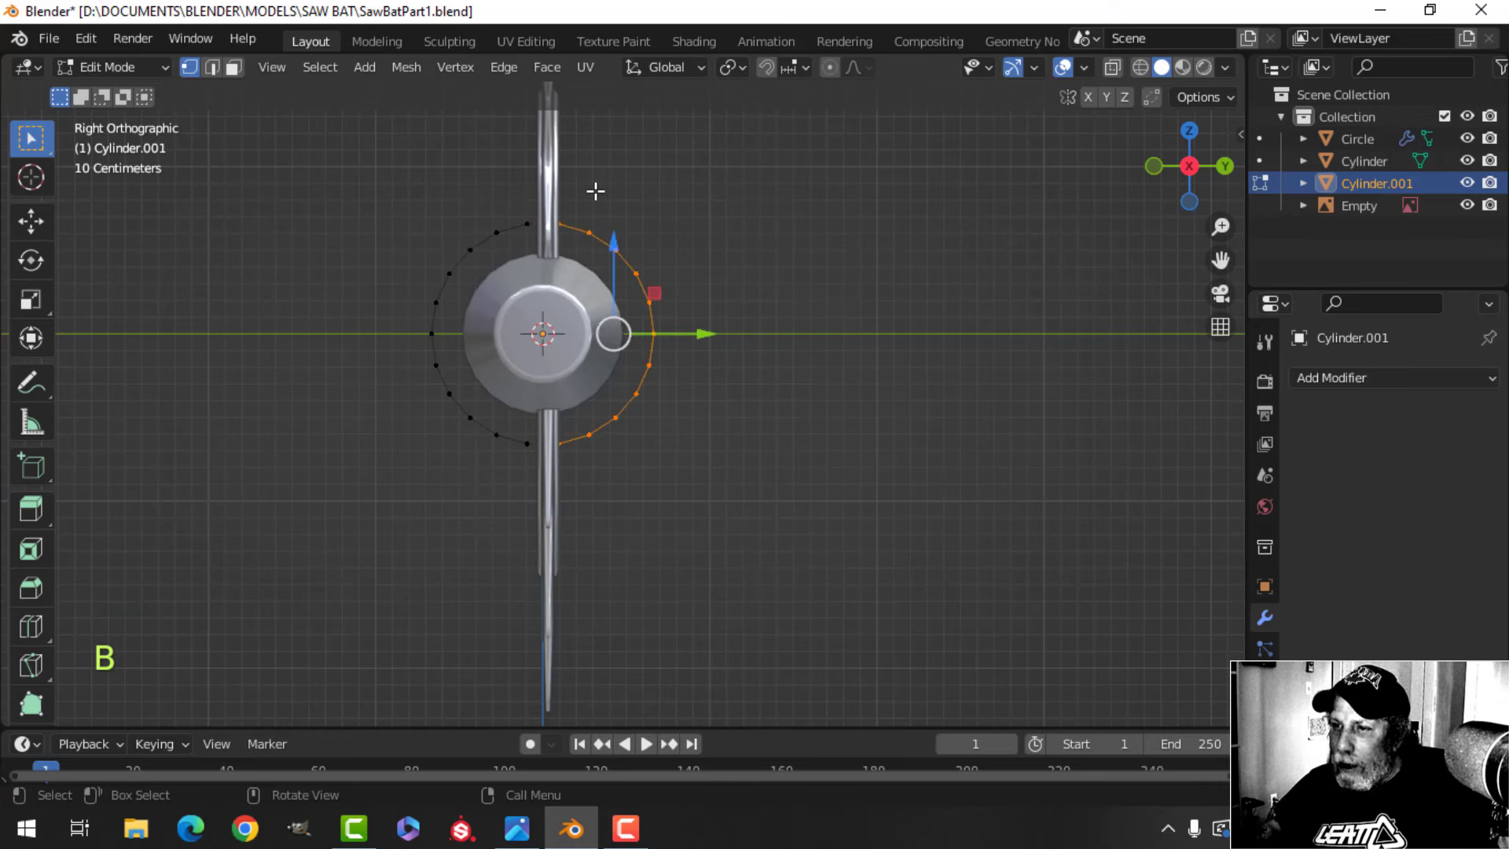
{"action": "key", "text": "x"}
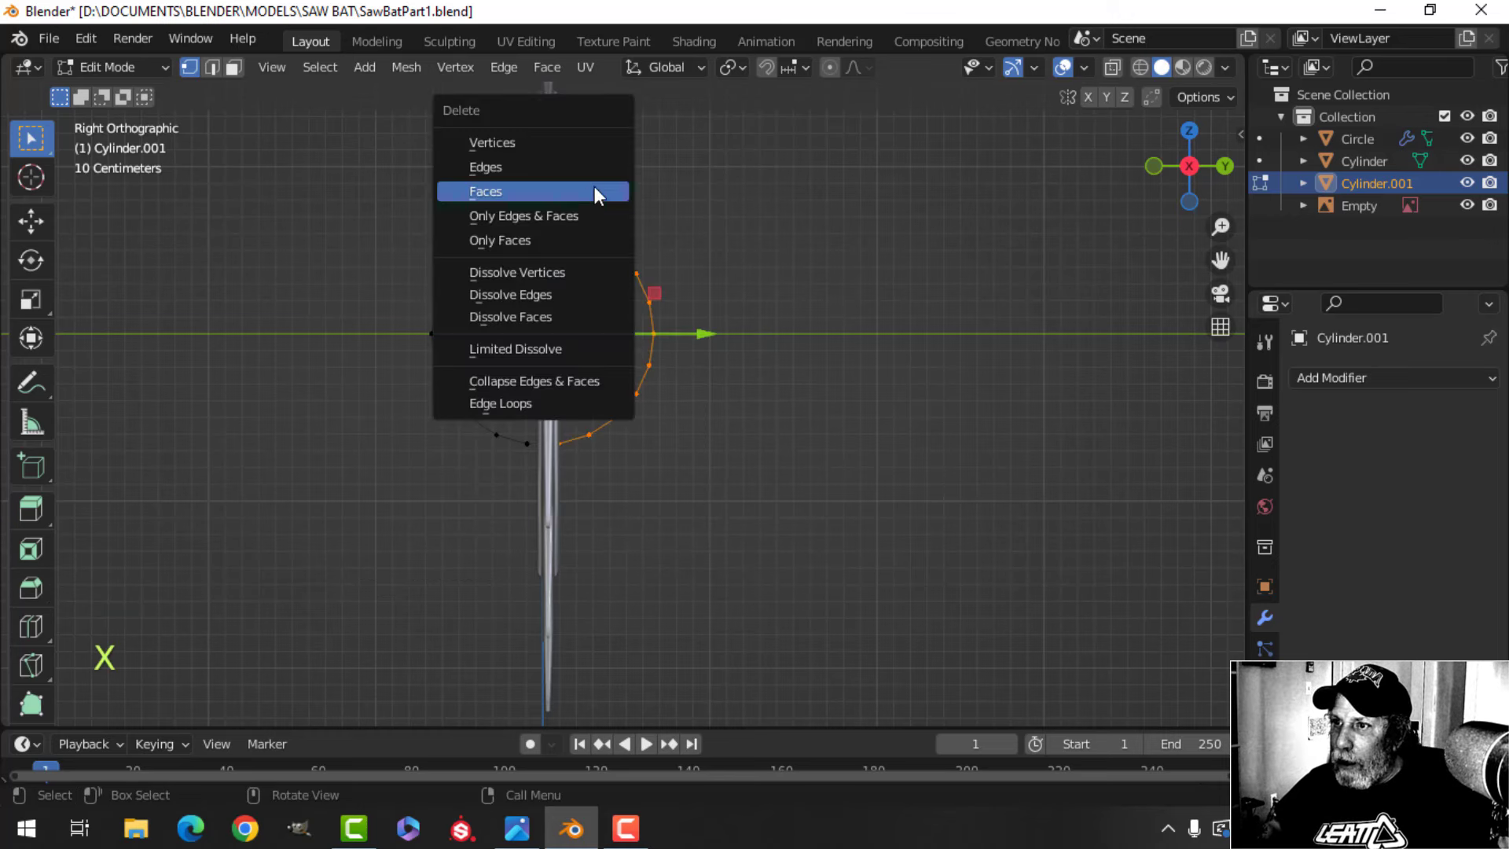
{"action": "left_click", "coordinate": [555, 141]}
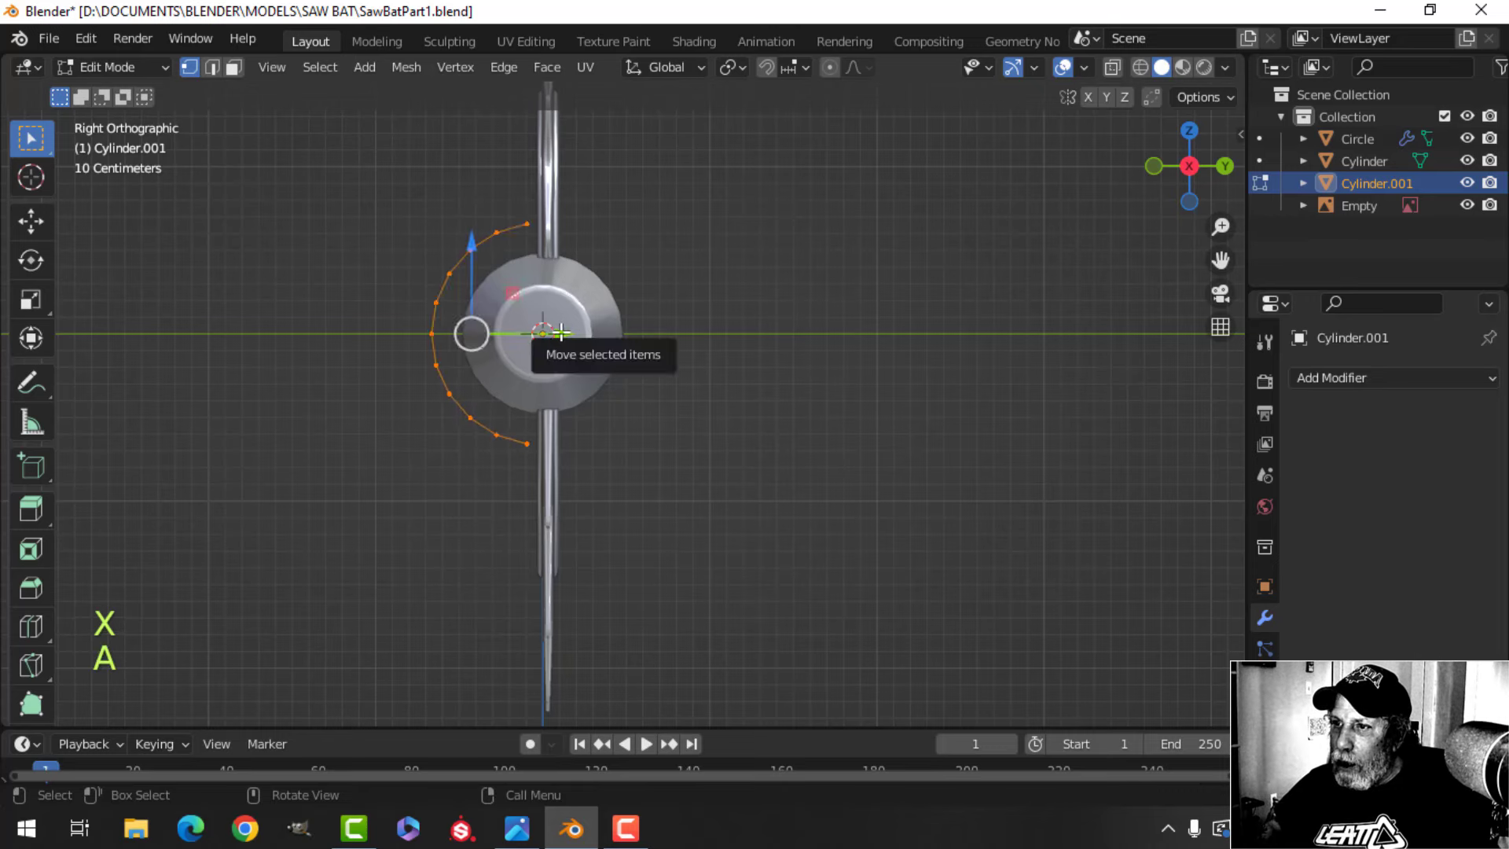
{"action": "left_click_drag", "start_coordinate": [558, 334], "coordinate": [570, 331]}
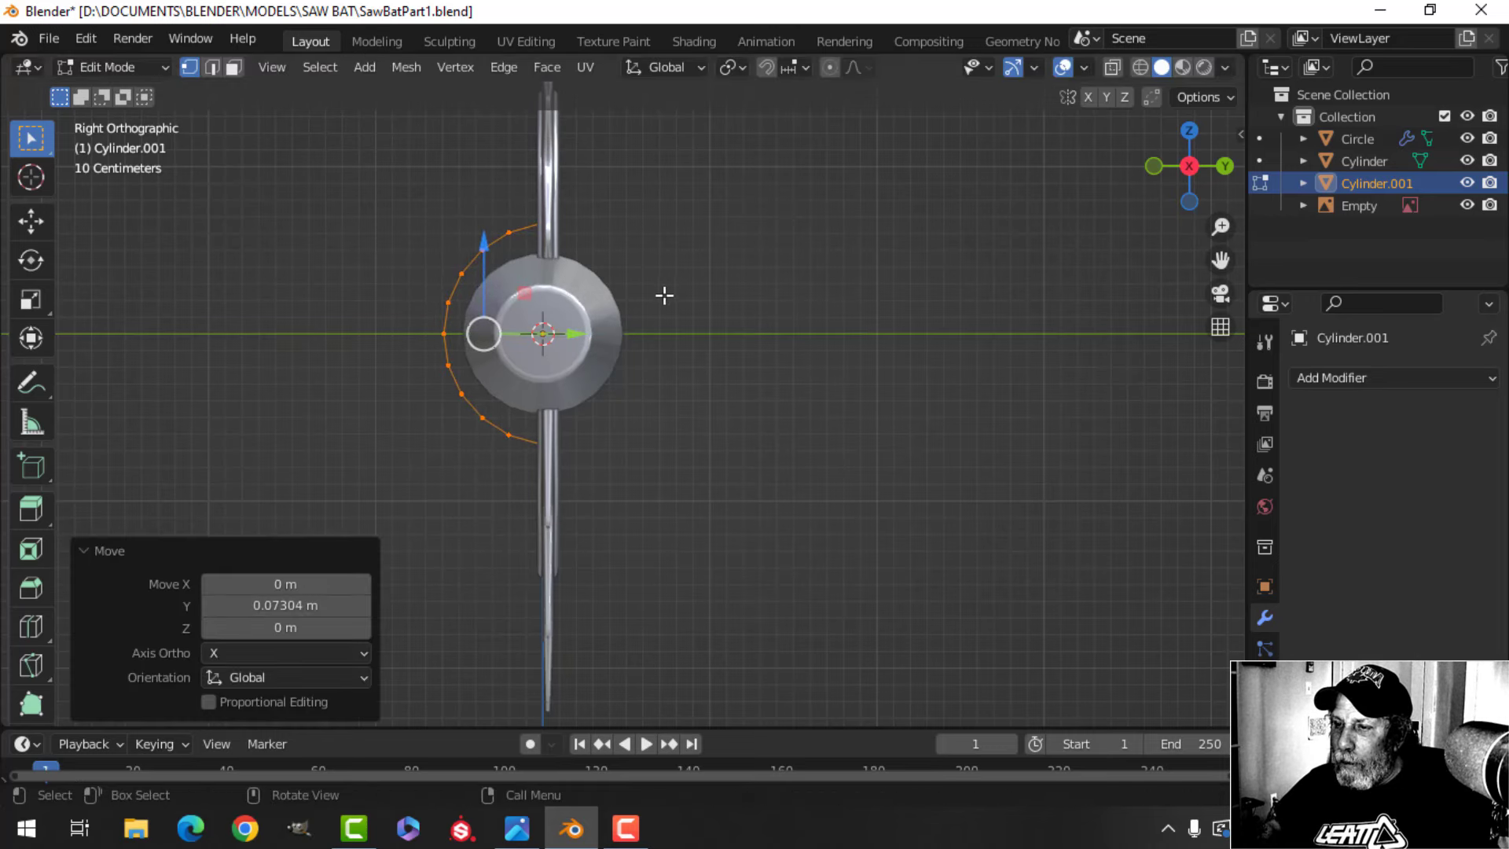
Scale the half ring to about 0.796 and move it about 0.06 m along Y to fit against the barrel
{"action": "key", "text": "s"}
{"action": "left_click", "coordinate": [629, 303]}
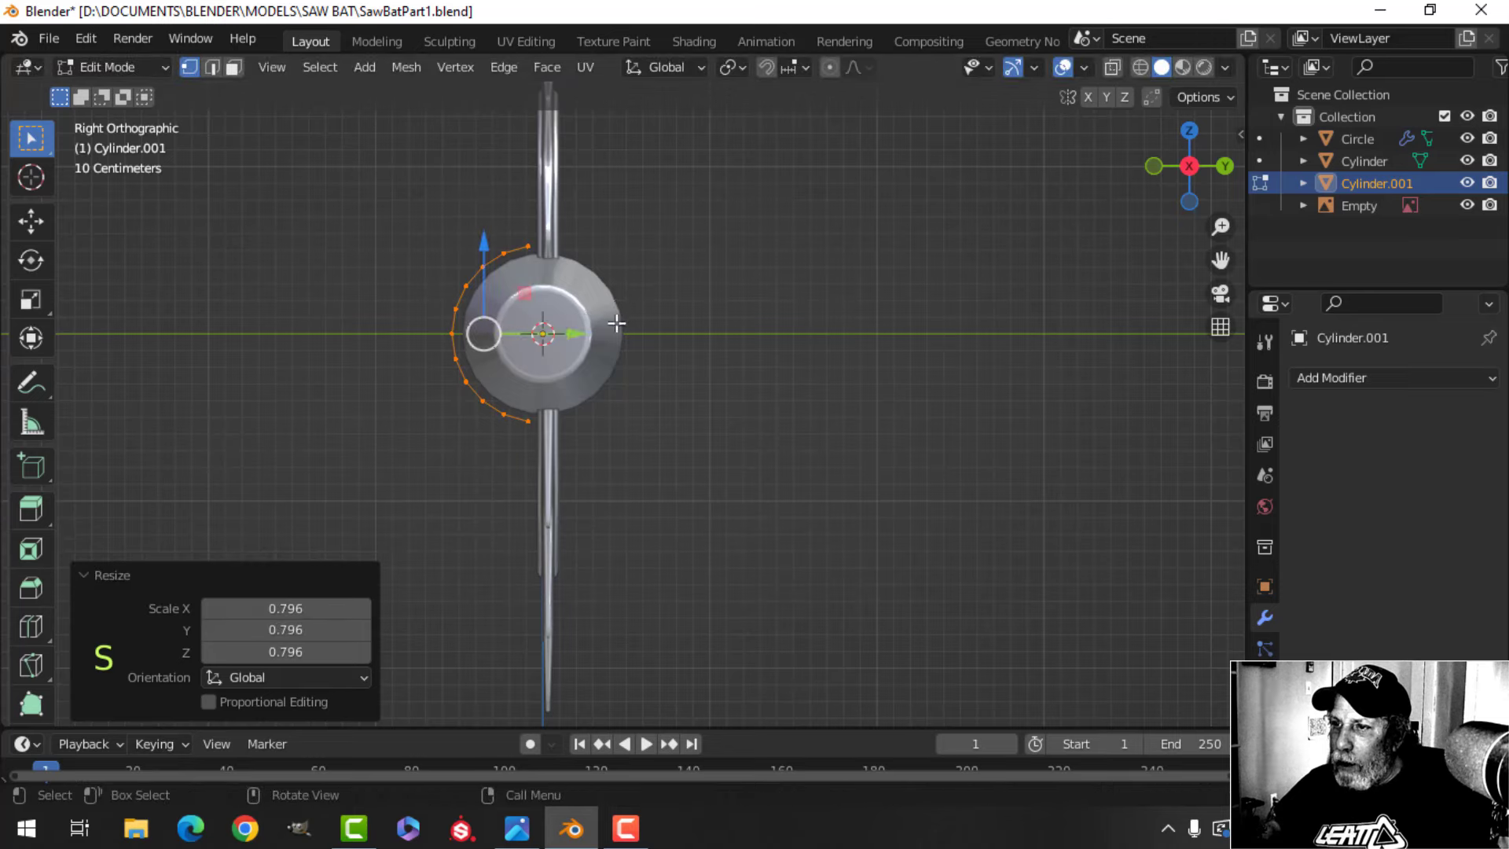
{"action": "left_click_drag", "start_coordinate": [577, 332], "coordinate": [587, 328]}
{"action": "left_click", "coordinate": [591, 328]}
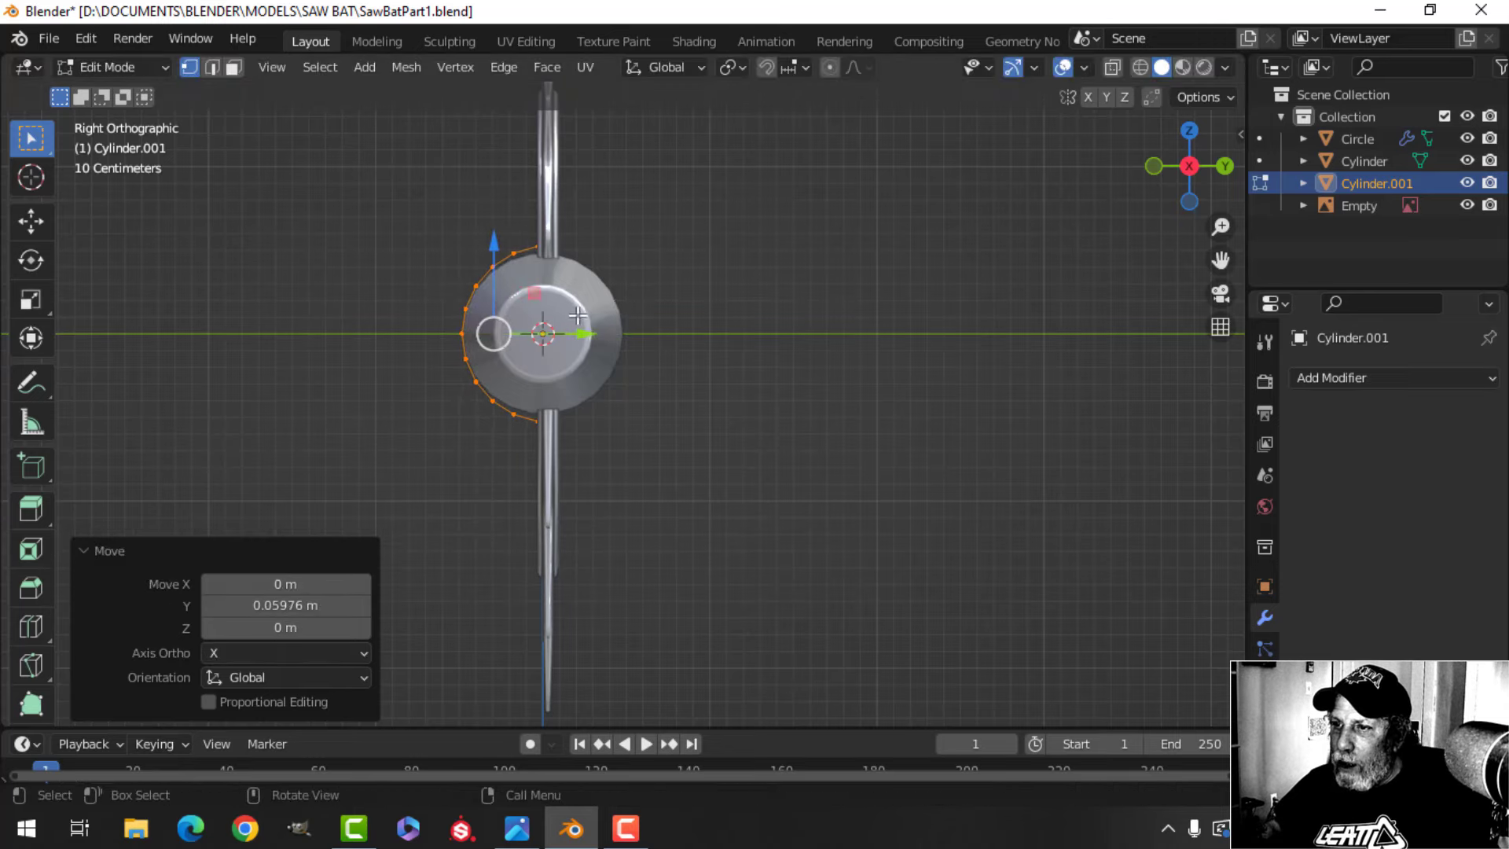
Extrude the half ring's two end vertices and scale them along Z by about 1.517 to form straight ends
{"action": "middle_click_drag", "start_coordinate": [592, 329], "coordinate": [570, 302]}
{"action": "left_click", "coordinate": [447, 272]}
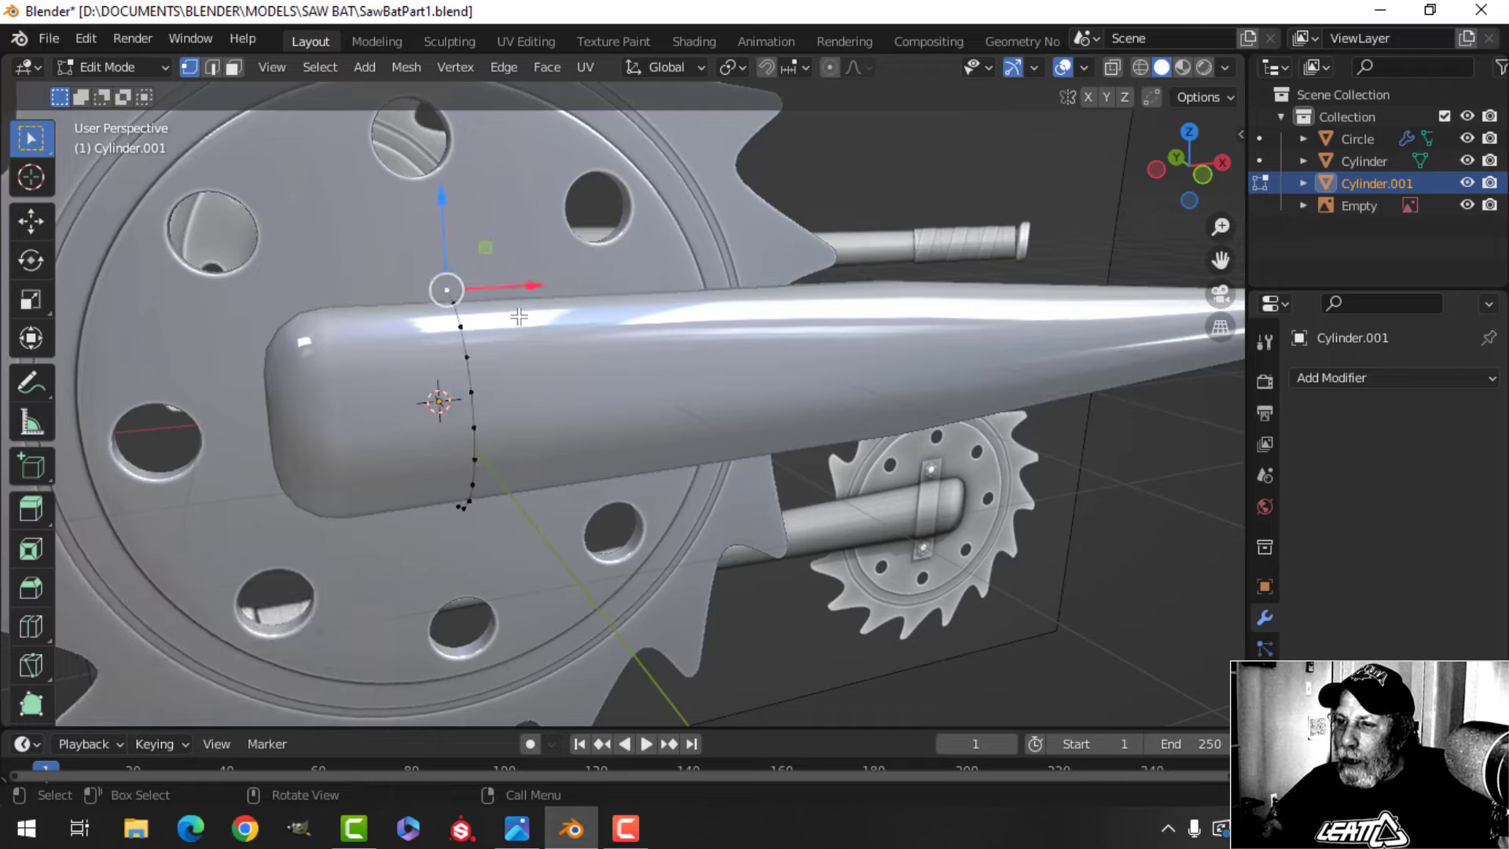
{"action": "middle_click_drag", "start_coordinate": [566, 389], "coordinate": [525, 339]}
{"action": "middle_click_drag", "start_coordinate": [458, 488], "coordinate": [728, 435]}
{"action": "key", "text": "e"}
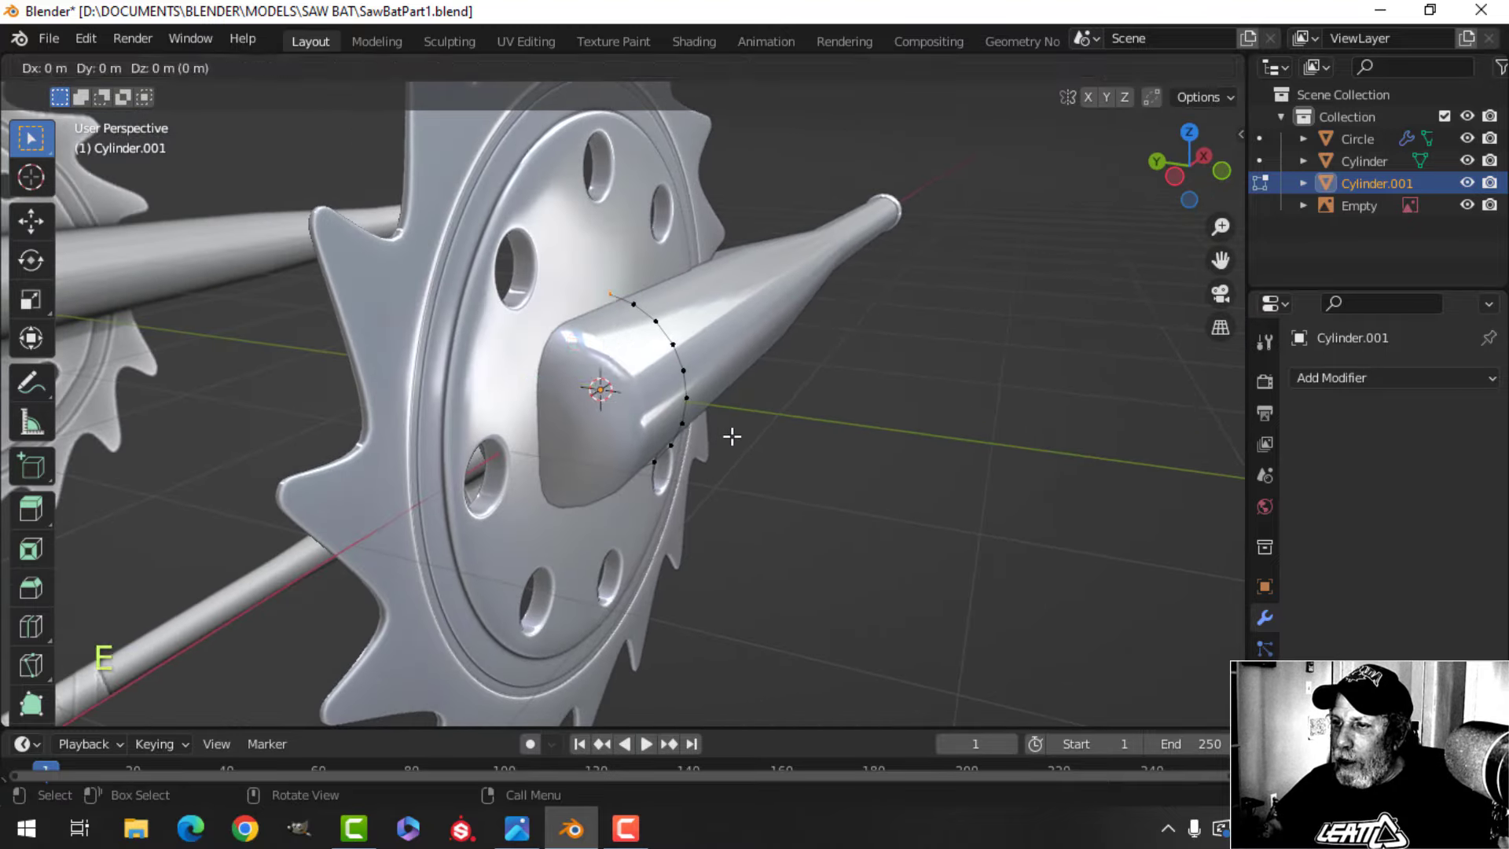
{"action": "right_click", "coordinate": [815, 422]}
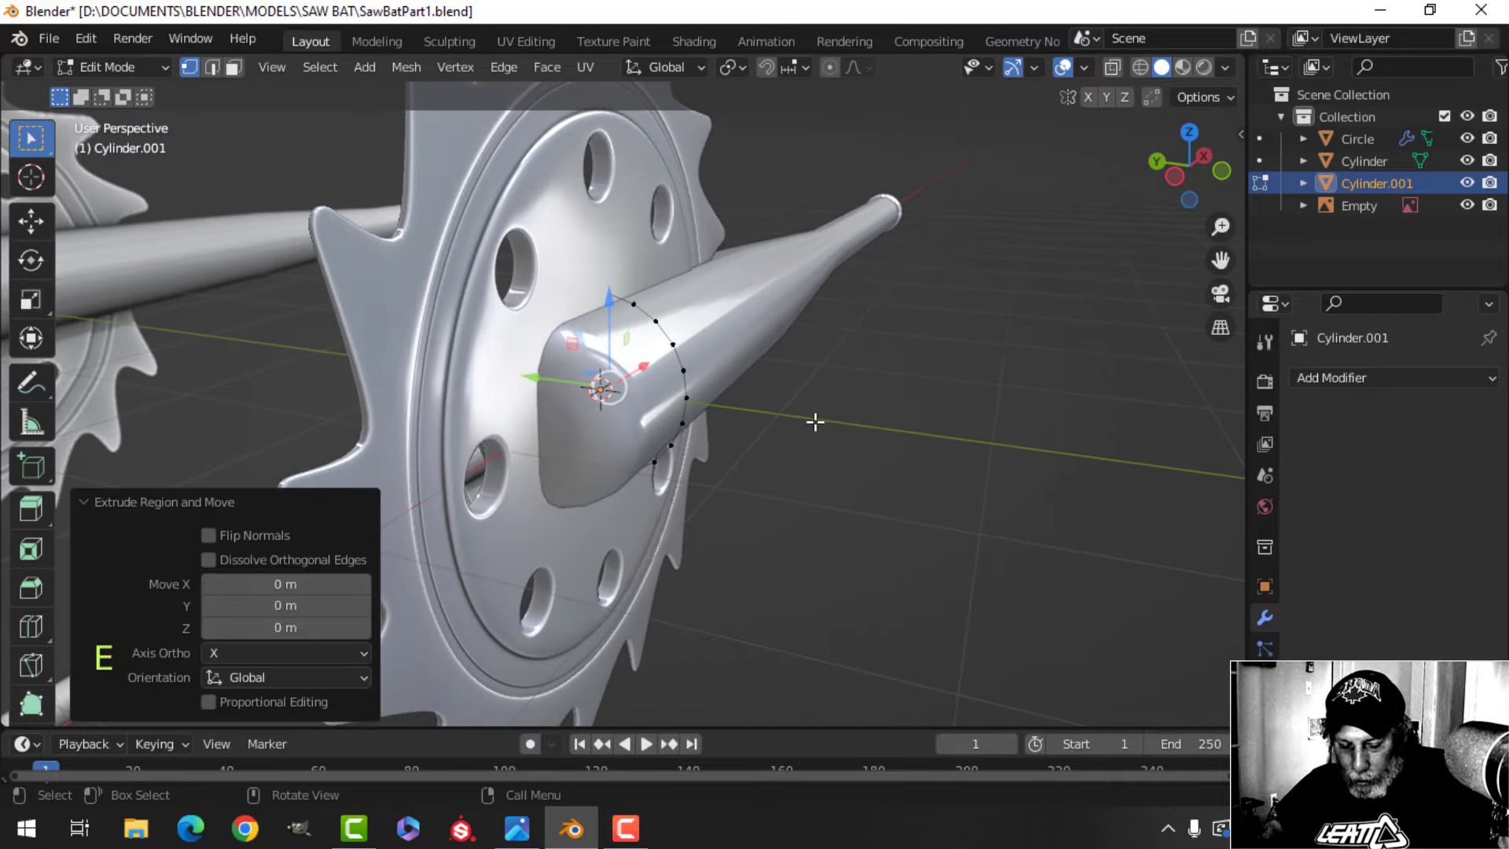
{"action": "key", "text": "s"}
{"action": "key", "text": "z"}
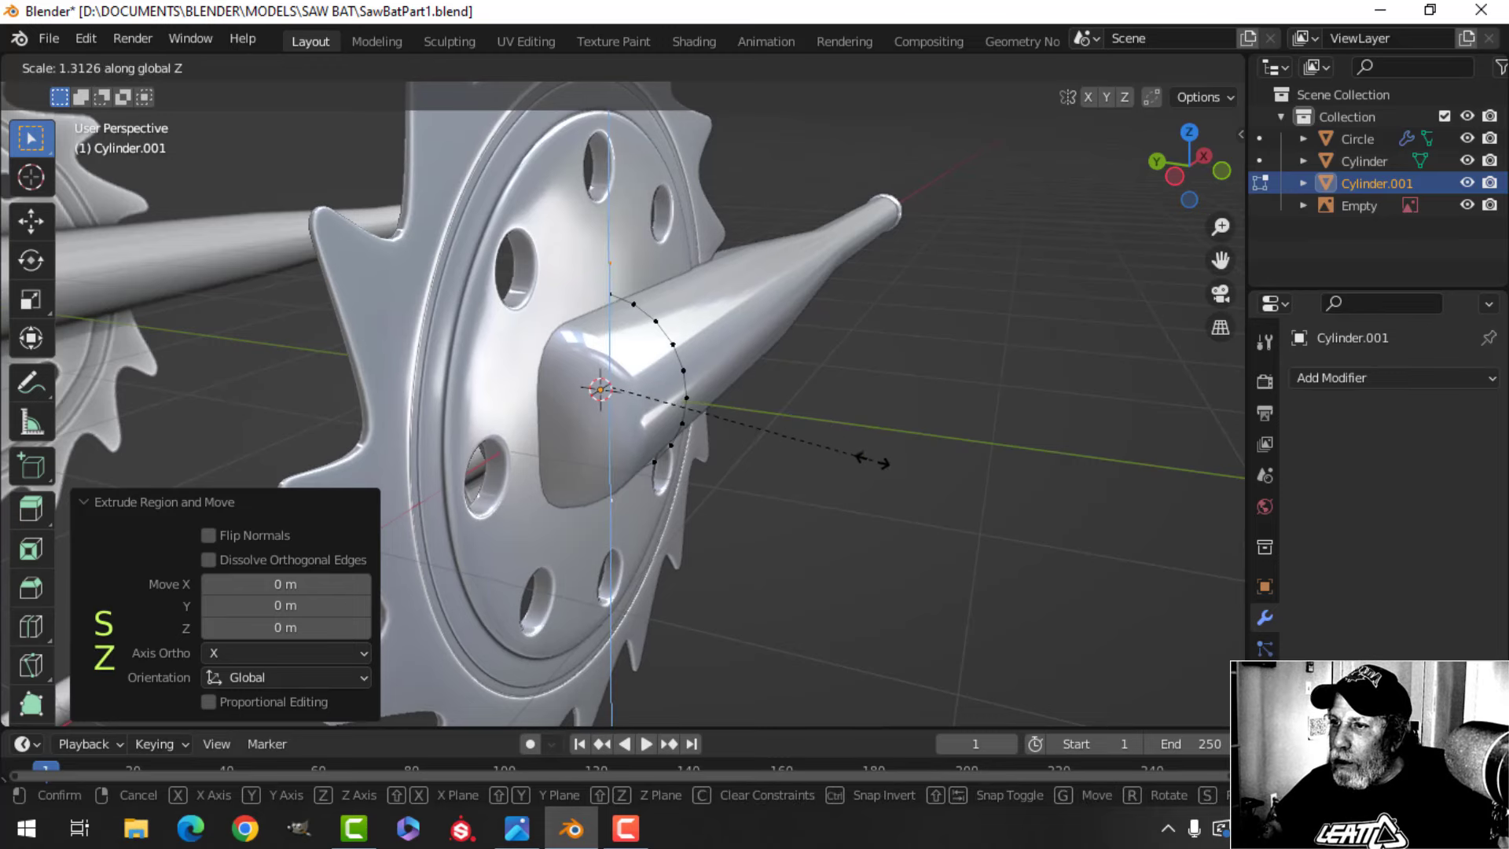
{"action": "left_click", "coordinate": [893, 481]}
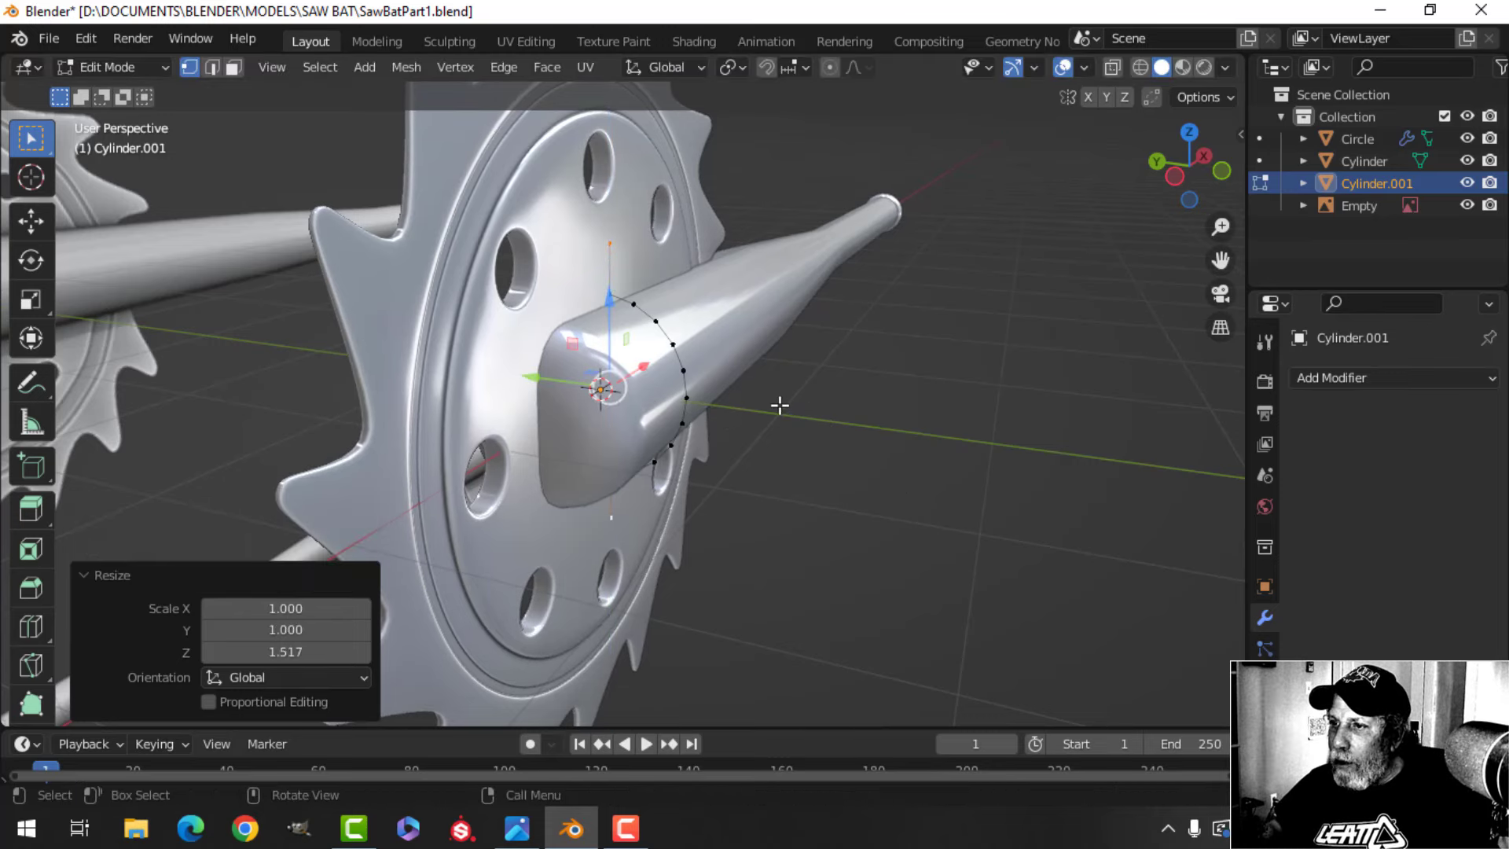
Extrude the whole profile about -0.317 m along X to turn it into a strap
{"action": "key", "text": "a"}
{"action": "middle_click_drag", "start_coordinate": [777, 407], "coordinate": [589, 408]}
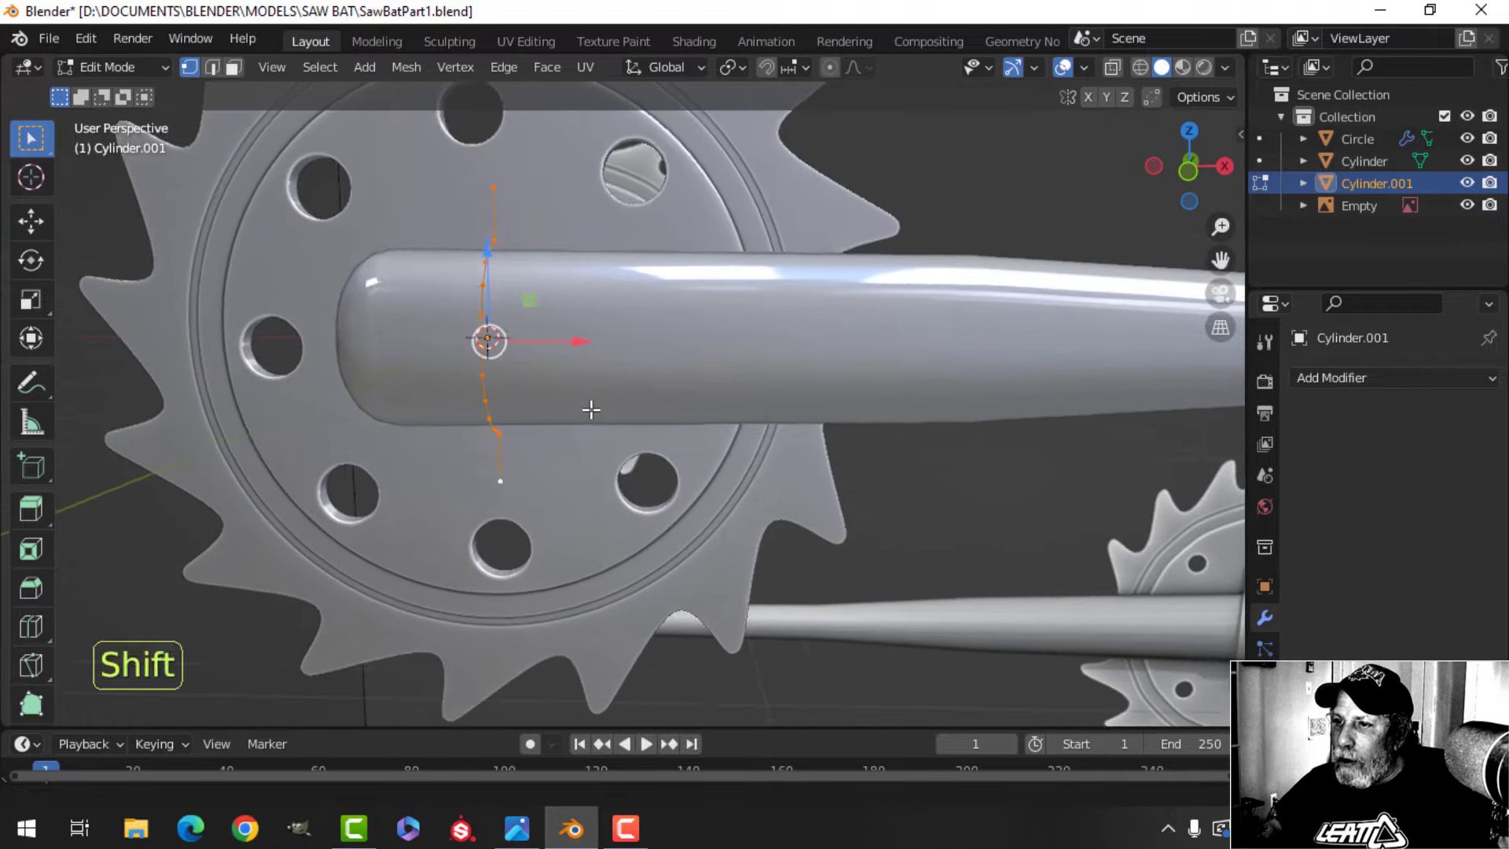
{"action": "scroll", "coordinate": [627, 410], "scroll_direction": "up", "scroll_amount": 2}
{"action": "key", "text": "e"}
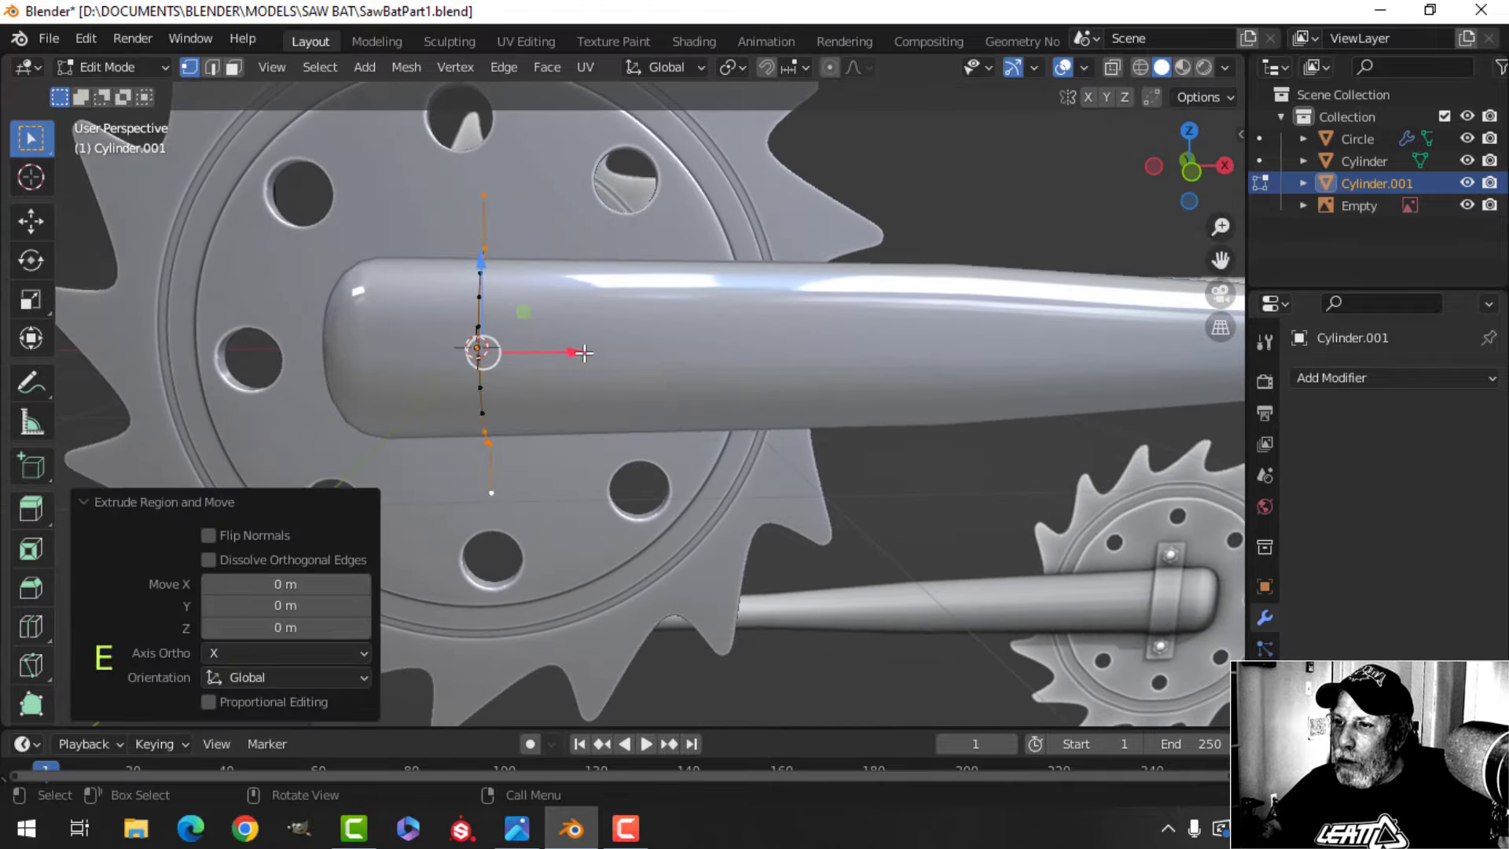
{"action": "left_click_drag", "start_coordinate": [584, 352], "coordinate": [550, 352]}
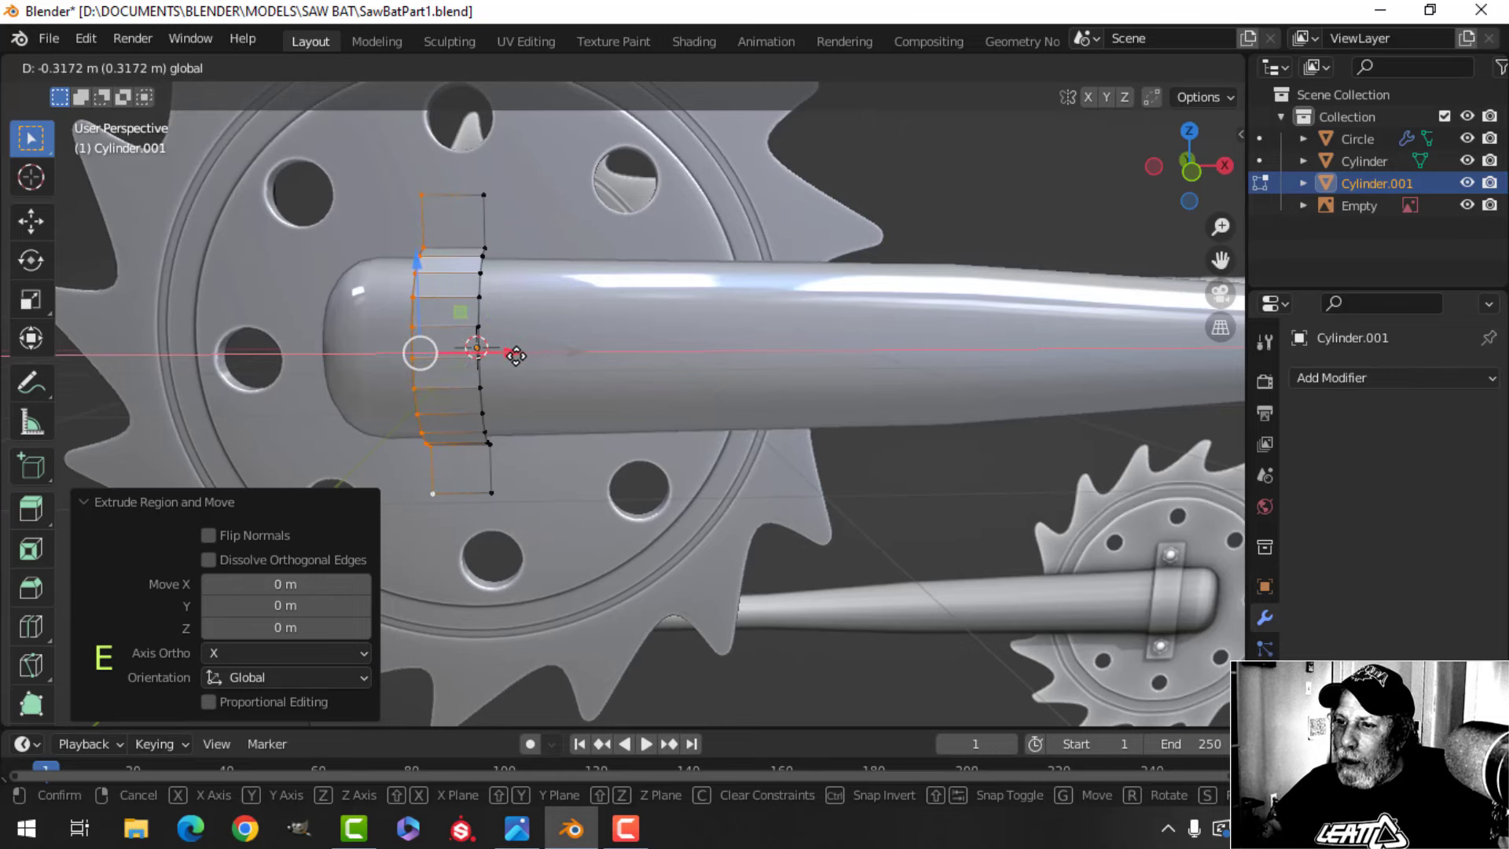
{"action": "left_click", "coordinate": [515, 355]}
Hide the saw blade in Object Mode and reopen the strap in Edit Mode from the front orthographic view
{"action": "key", "text": "a"}
{"action": "middle_click_drag", "start_coordinate": [550, 374], "coordinate": [656, 380]}
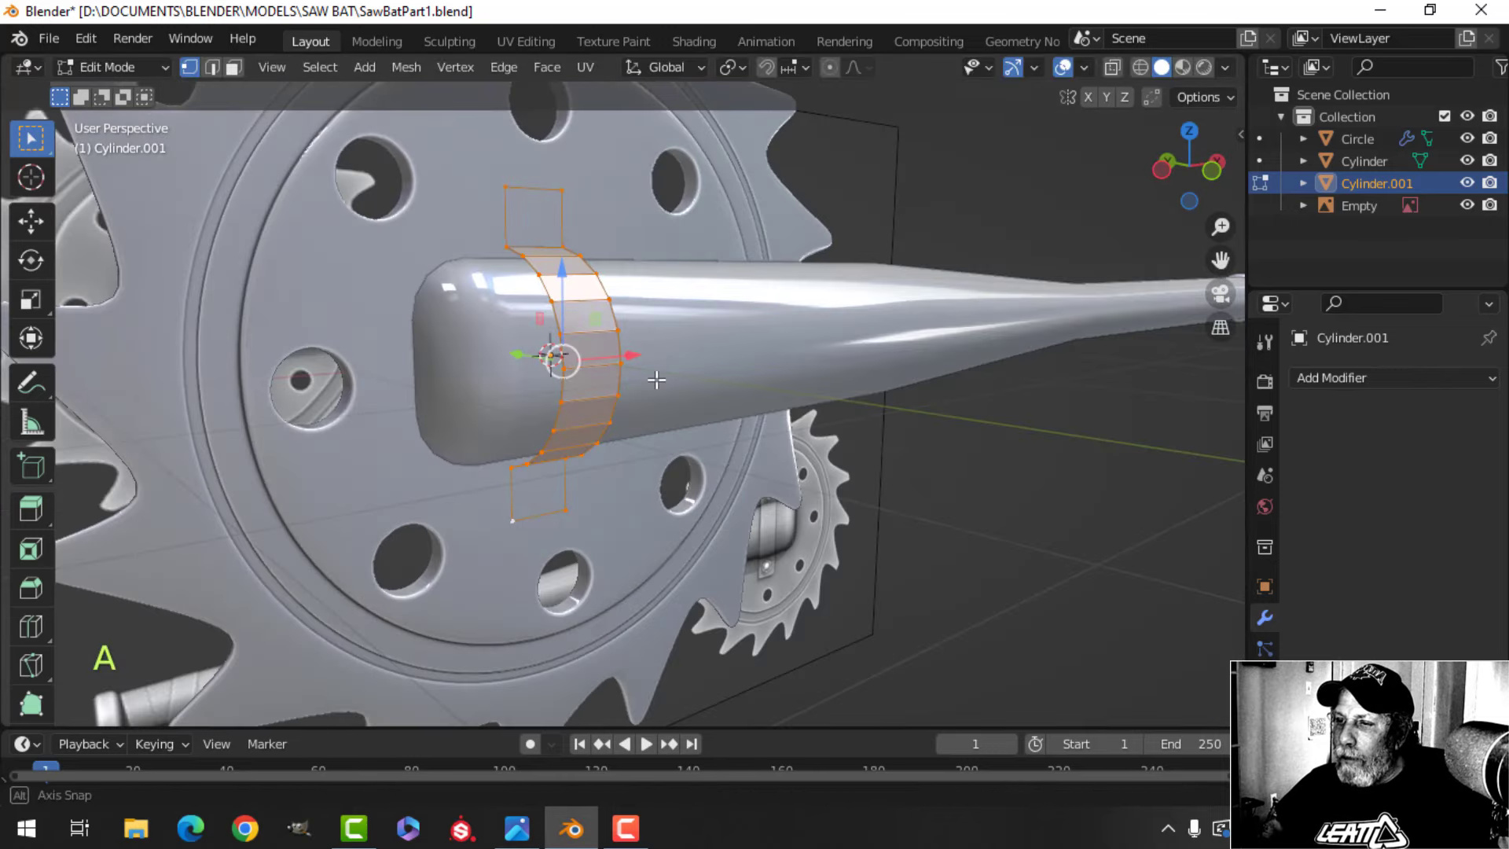
{"action": "key", "text": "Tab"}
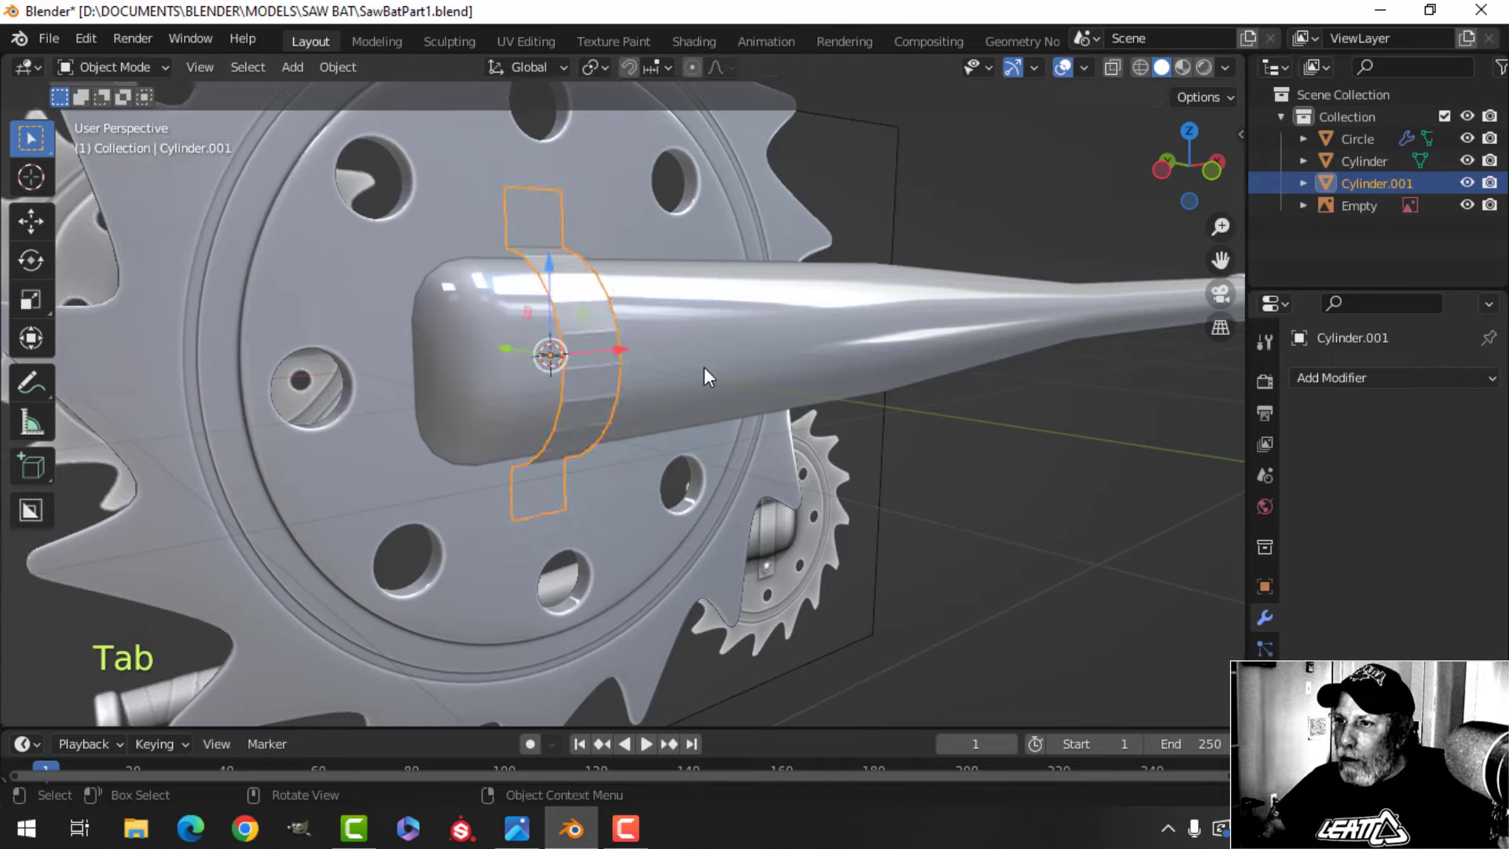
{"action": "middle_click_drag", "start_coordinate": [704, 369], "coordinate": [631, 368]}
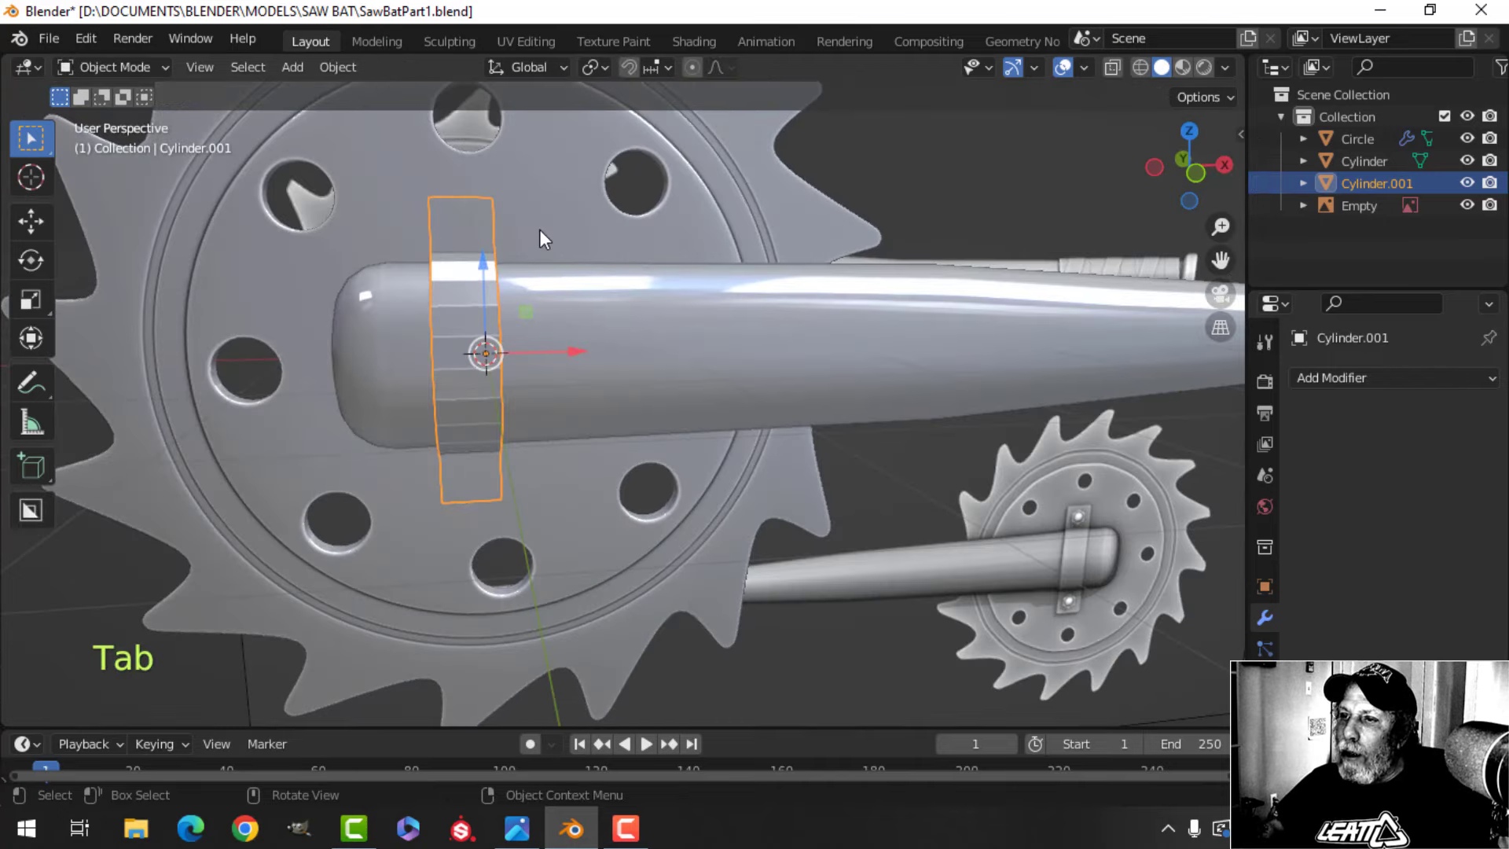
{"action": "left_click", "coordinate": [600, 333]}
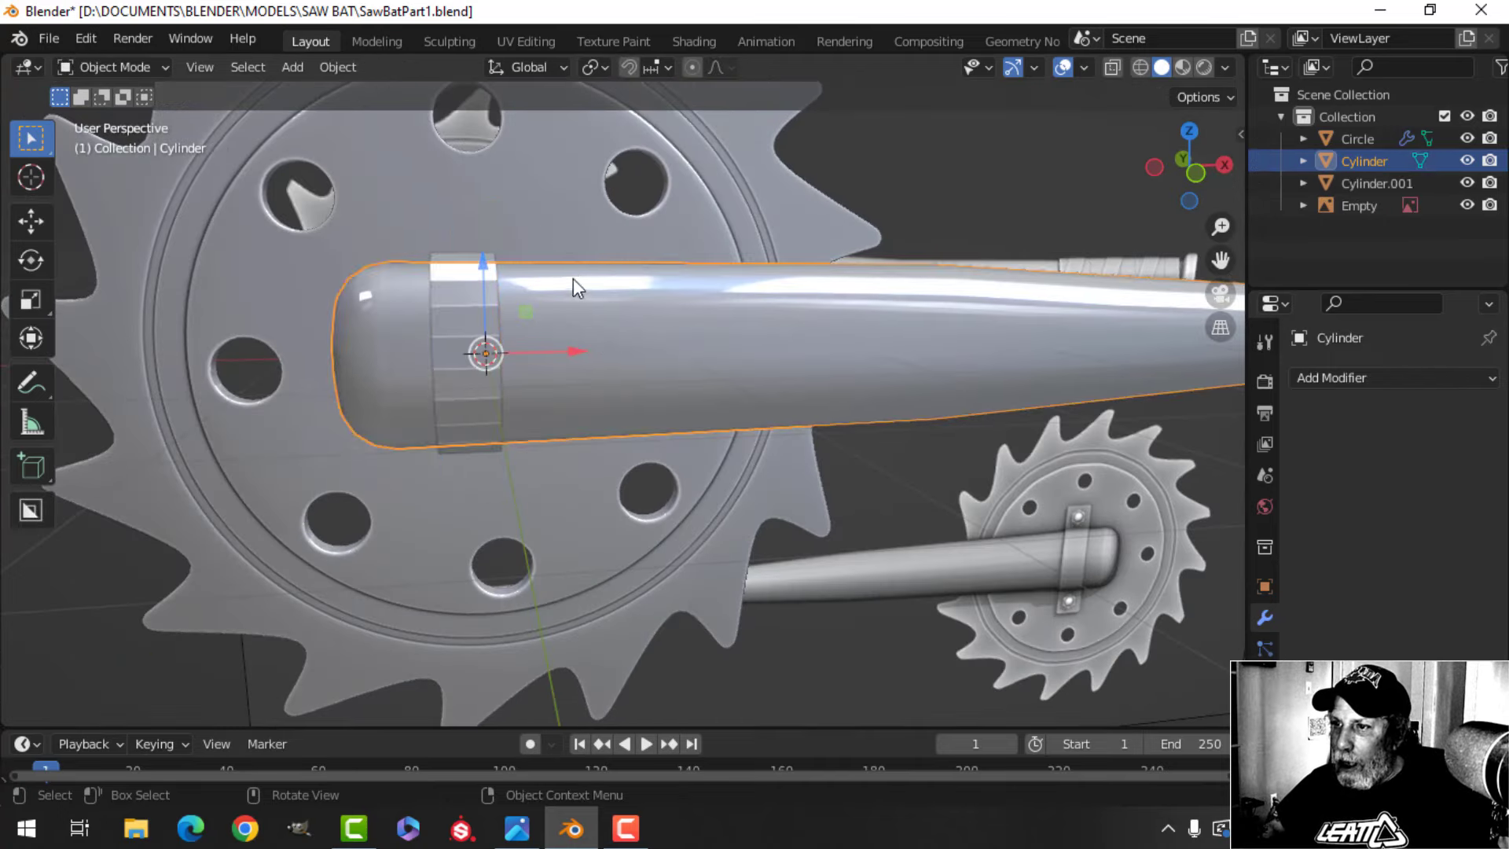
{"action": "left_click", "coordinate": [661, 235]}
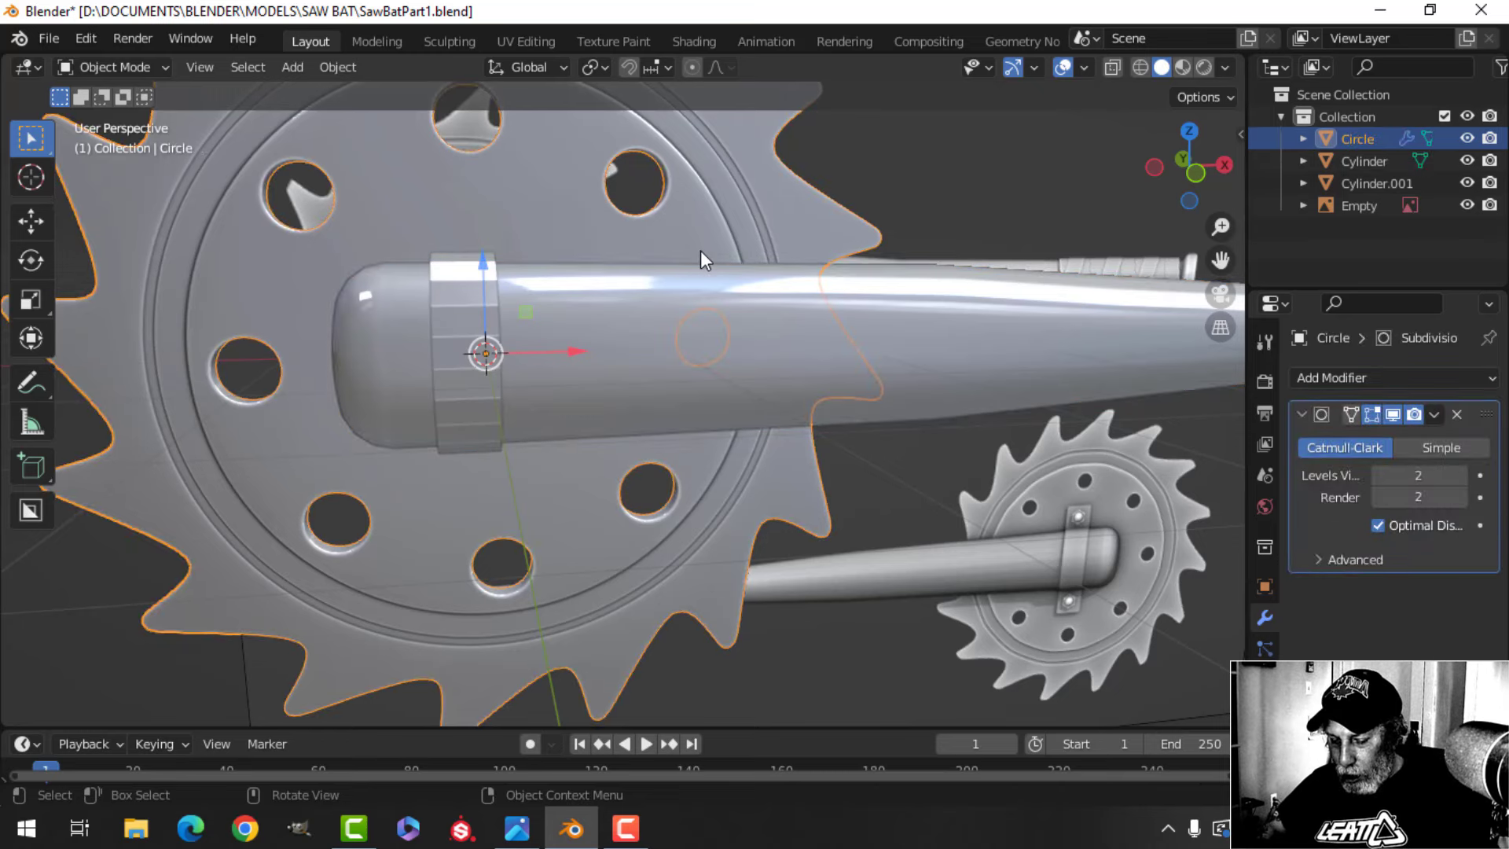
{"action": "key", "text": "h"}
{"action": "left_click", "coordinate": [480, 232]}
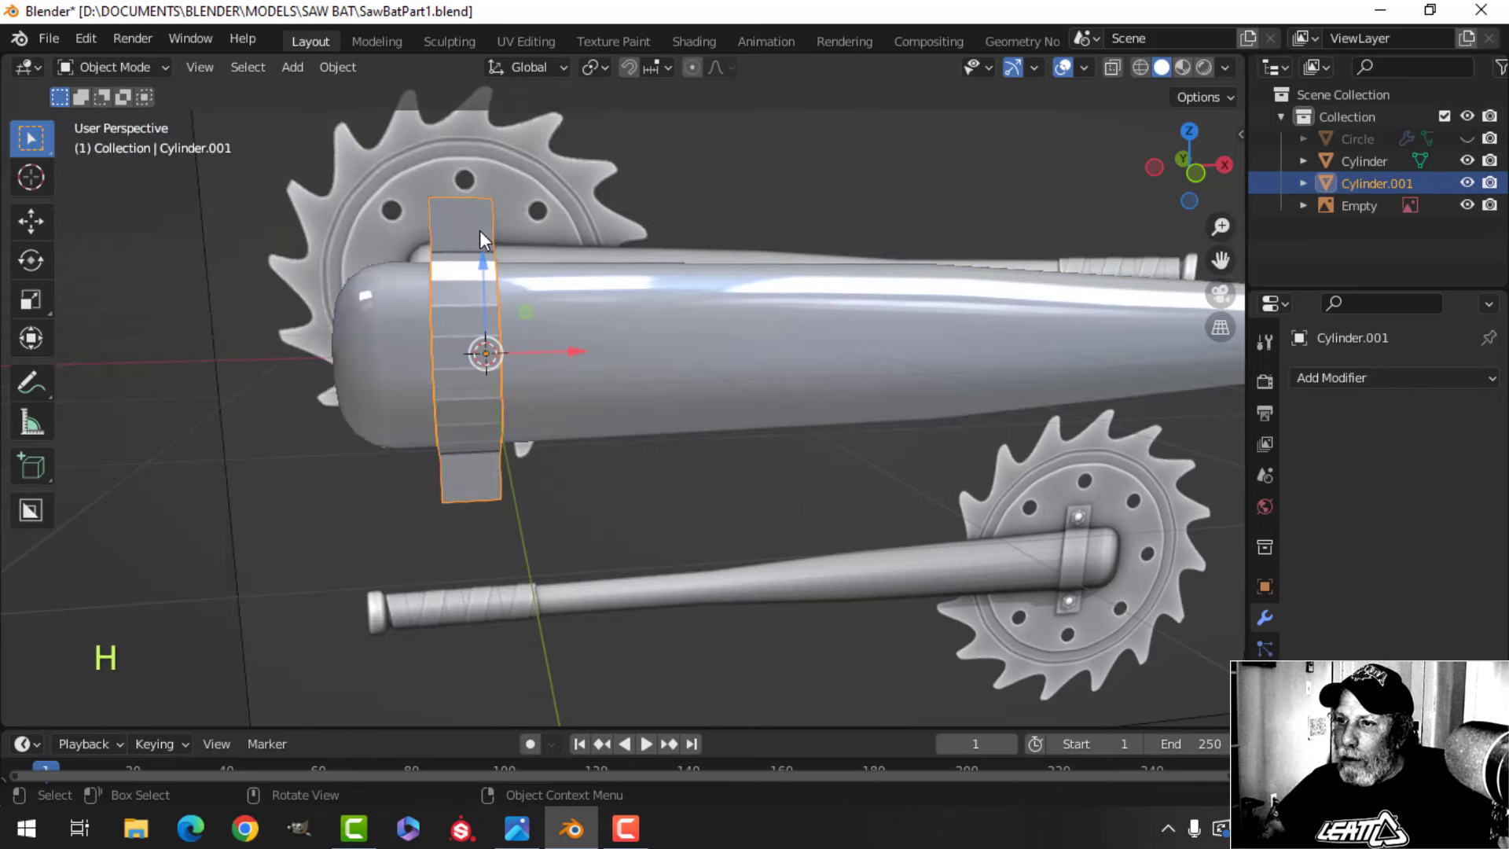
{"action": "key", "text": "KP_1"}
{"action": "key", "text": "Tab"}
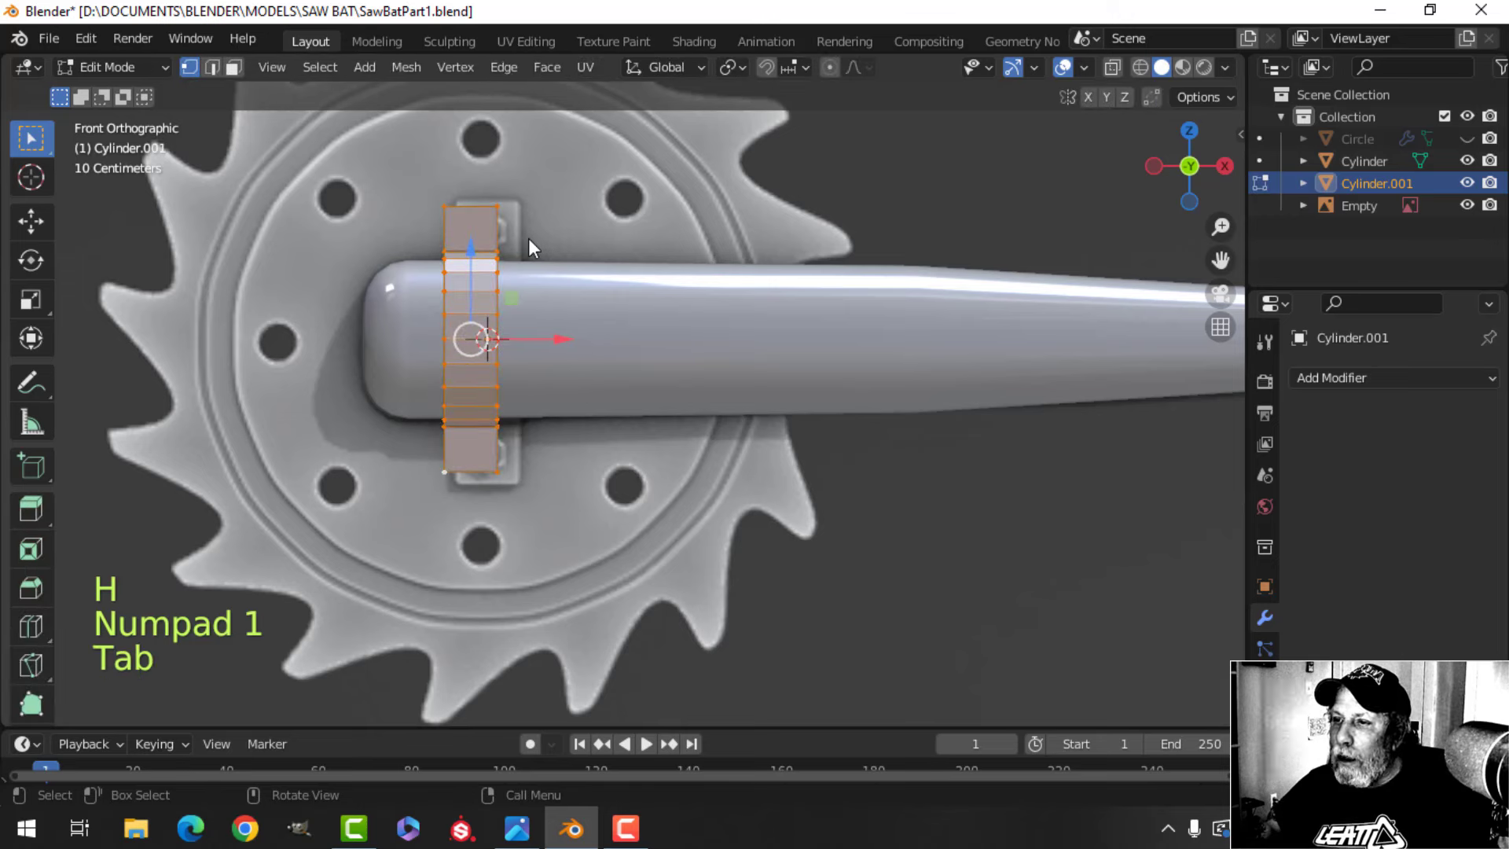
Align the whole strap with the reference by moving it about 0.1 m along X, scaling it to 1.018 and widening it along X by 1.235
{"action": "key", "text": "a"}
{"action": "left_click_drag", "start_coordinate": [561, 339], "coordinate": [573, 339]}
{"action": "key", "text": "s"}
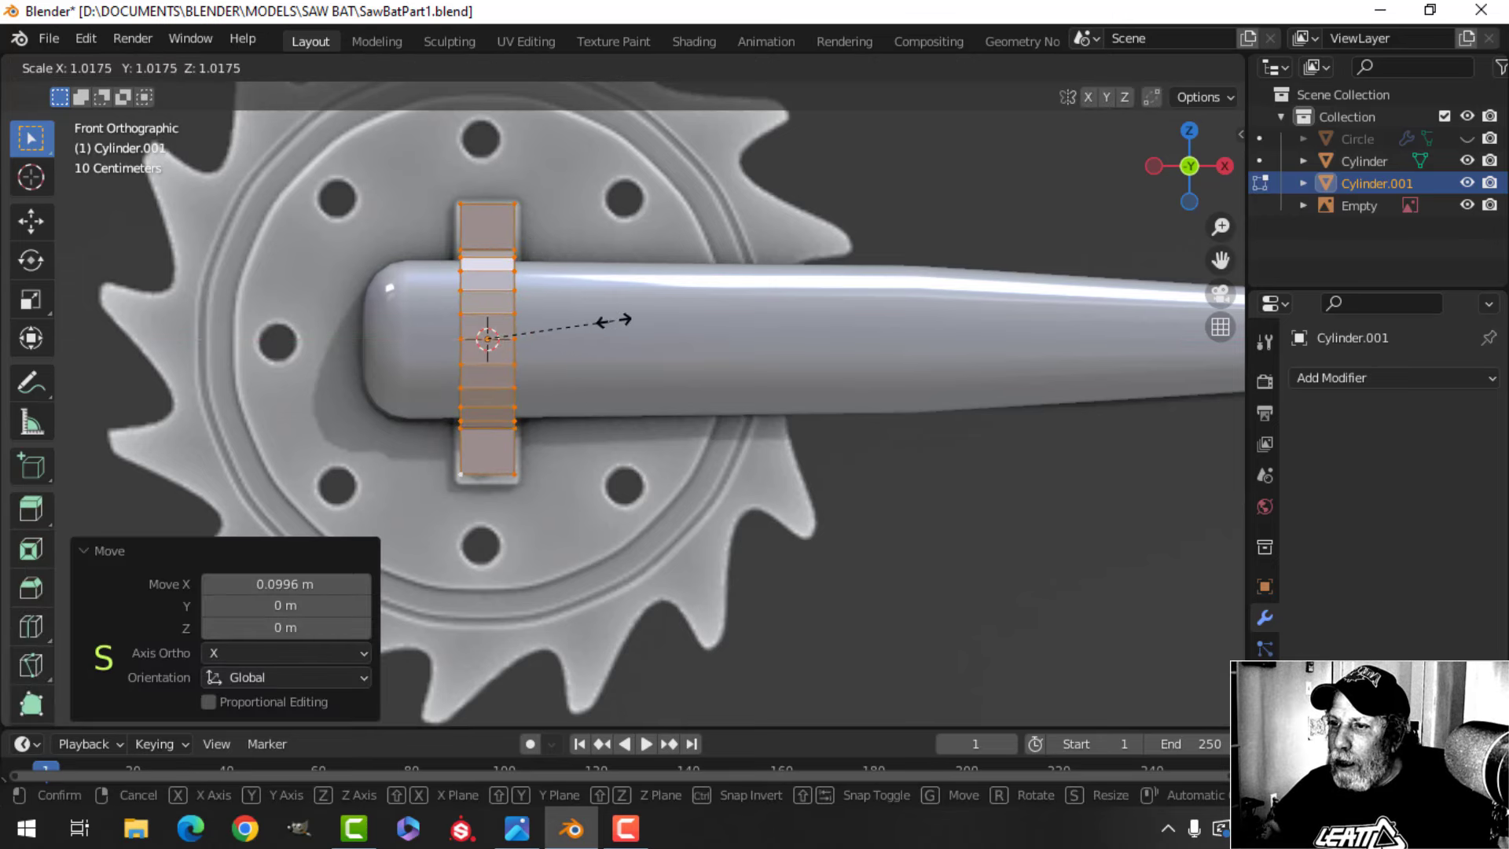
{"action": "left_click", "coordinate": [609, 322]}
{"action": "key", "text": "s"}
{"action": "key", "text": "x"}
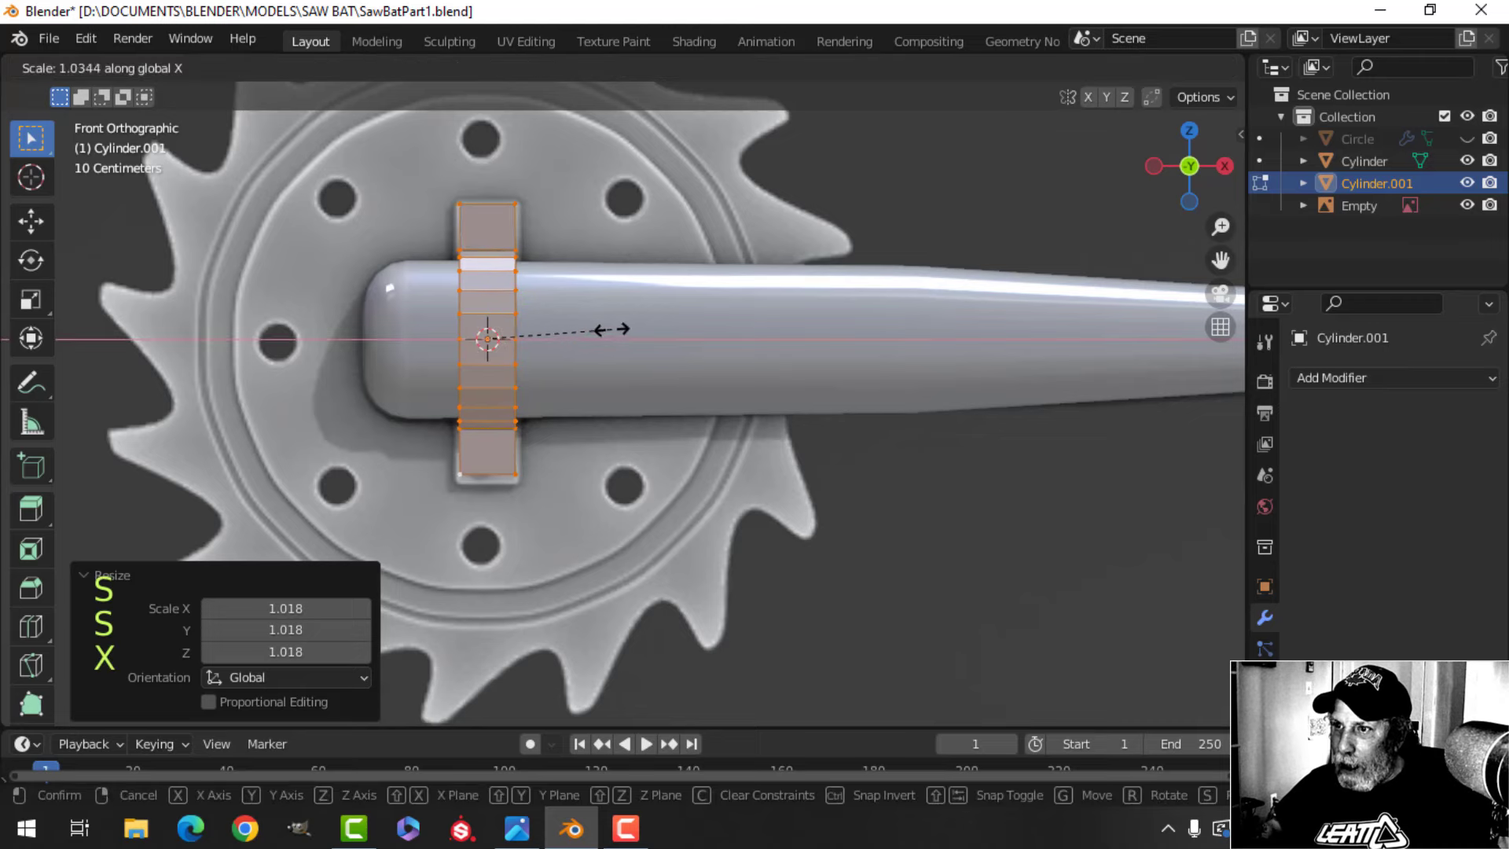
{"action": "left_click", "coordinate": [635, 335]}
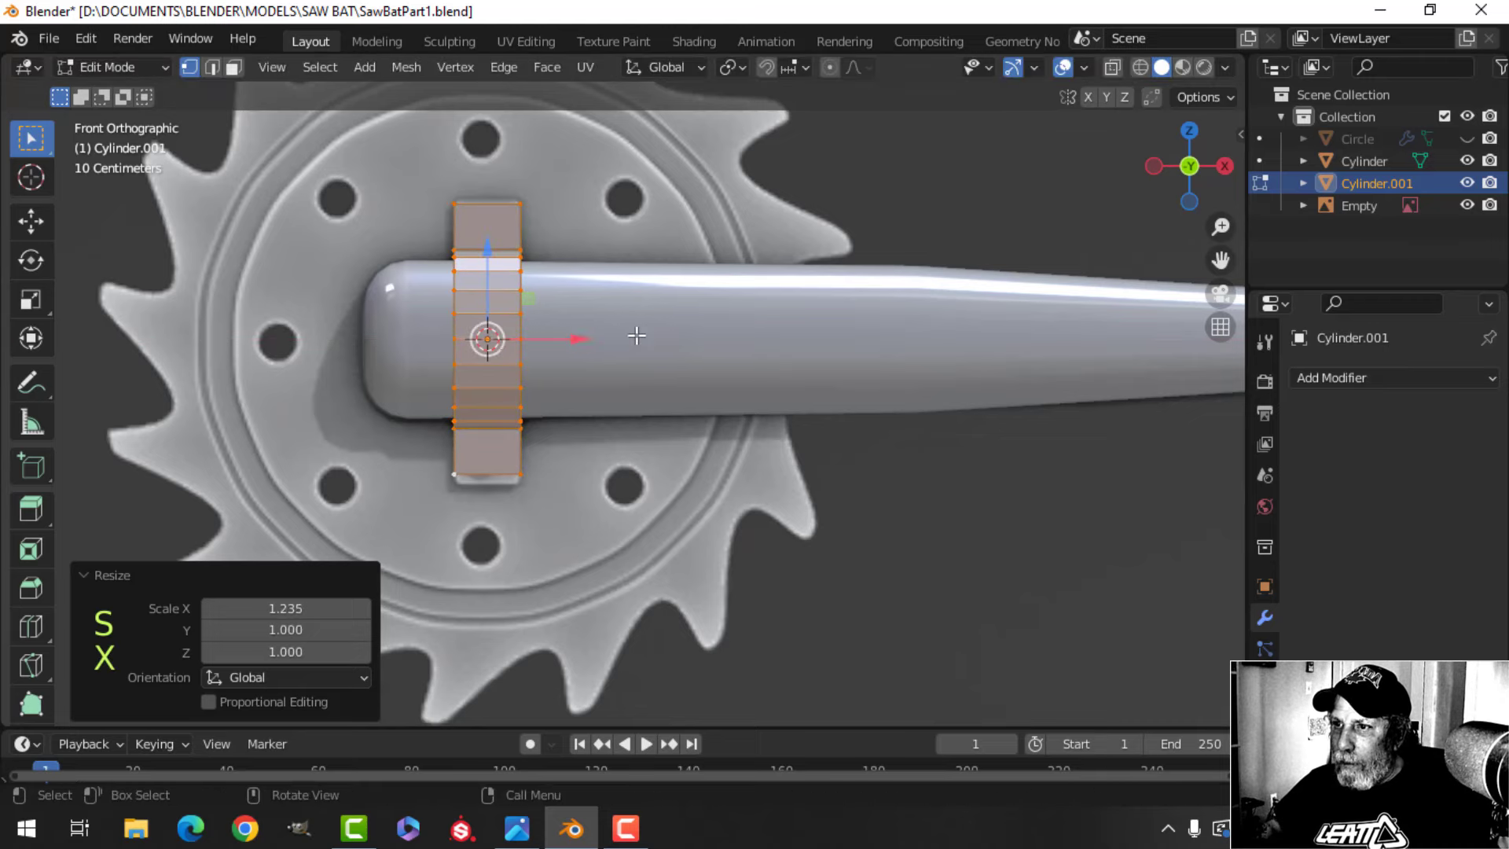
Correct the strap's normals and give it thickness by extruding its faces with a -0.0348 m Shrink/Fatten offset
{"action": "middle_click_drag", "start_coordinate": [534, 316], "coordinate": [644, 306]}
{"action": "key", "text": "alt+n"}
{"action": "left_click", "coordinate": [644, 311]}
{"action": "key", "text": "e"}
{"action": "key", "text": "alt+s"}
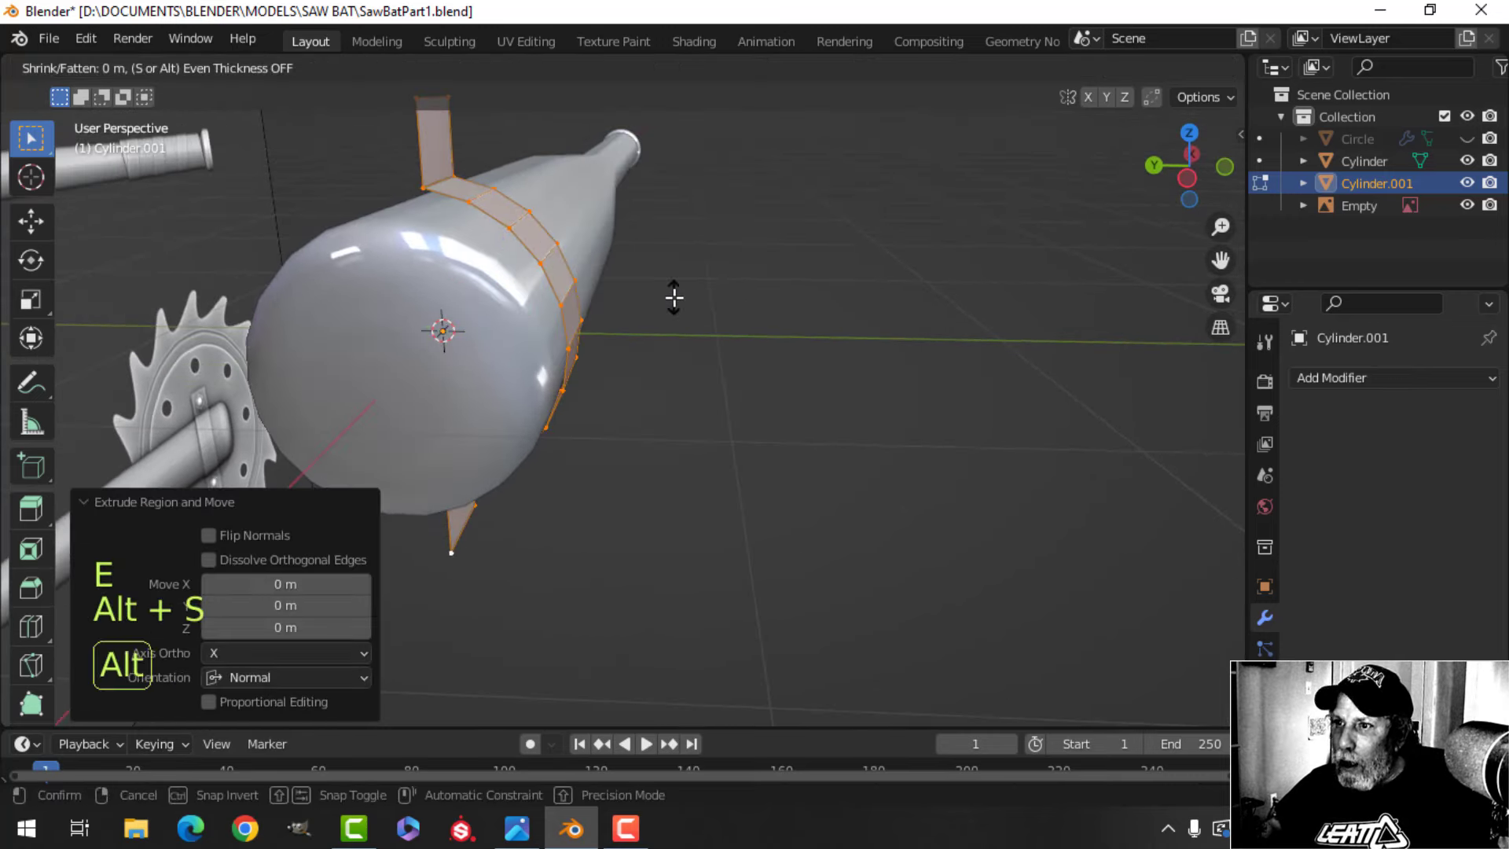
{"action": "left_click", "coordinate": [679, 343]}
Examine the strap's thickness and its fit around the barrel from the right orthographic view
{"action": "middle_click_drag", "start_coordinate": [676, 333], "coordinate": [428, 302]}
{"action": "middle_click_drag", "start_coordinate": [448, 279], "coordinate": [511, 374], "text": "shift"}
{"action": "scroll", "coordinate": [542, 337], "scroll_direction": "up", "scroll_amount": 3}
{"action": "middle_click_drag", "start_coordinate": [591, 237], "coordinate": [567, 391], "text": "shift"}
{"action": "key", "text": "KP_3"}
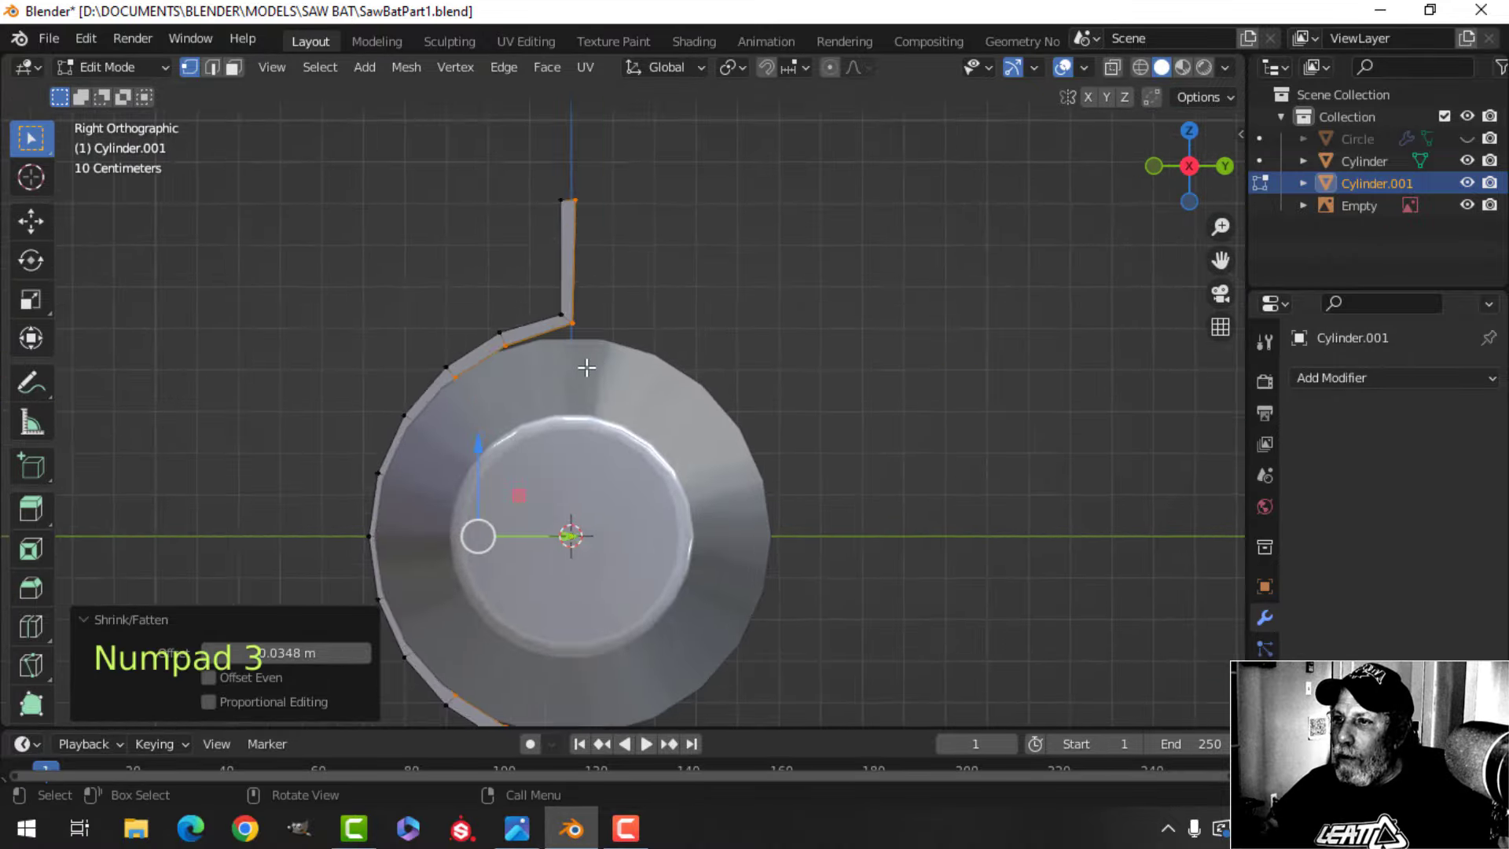
{"action": "scroll", "coordinate": [613, 393], "scroll_direction": "up", "scroll_amount": 4}
{"action": "scroll", "coordinate": [644, 409], "scroll_direction": "down", "scroll_amount": 2}
{"action": "middle_click_drag", "start_coordinate": [644, 354], "coordinate": [653, 455], "text": "shift"}
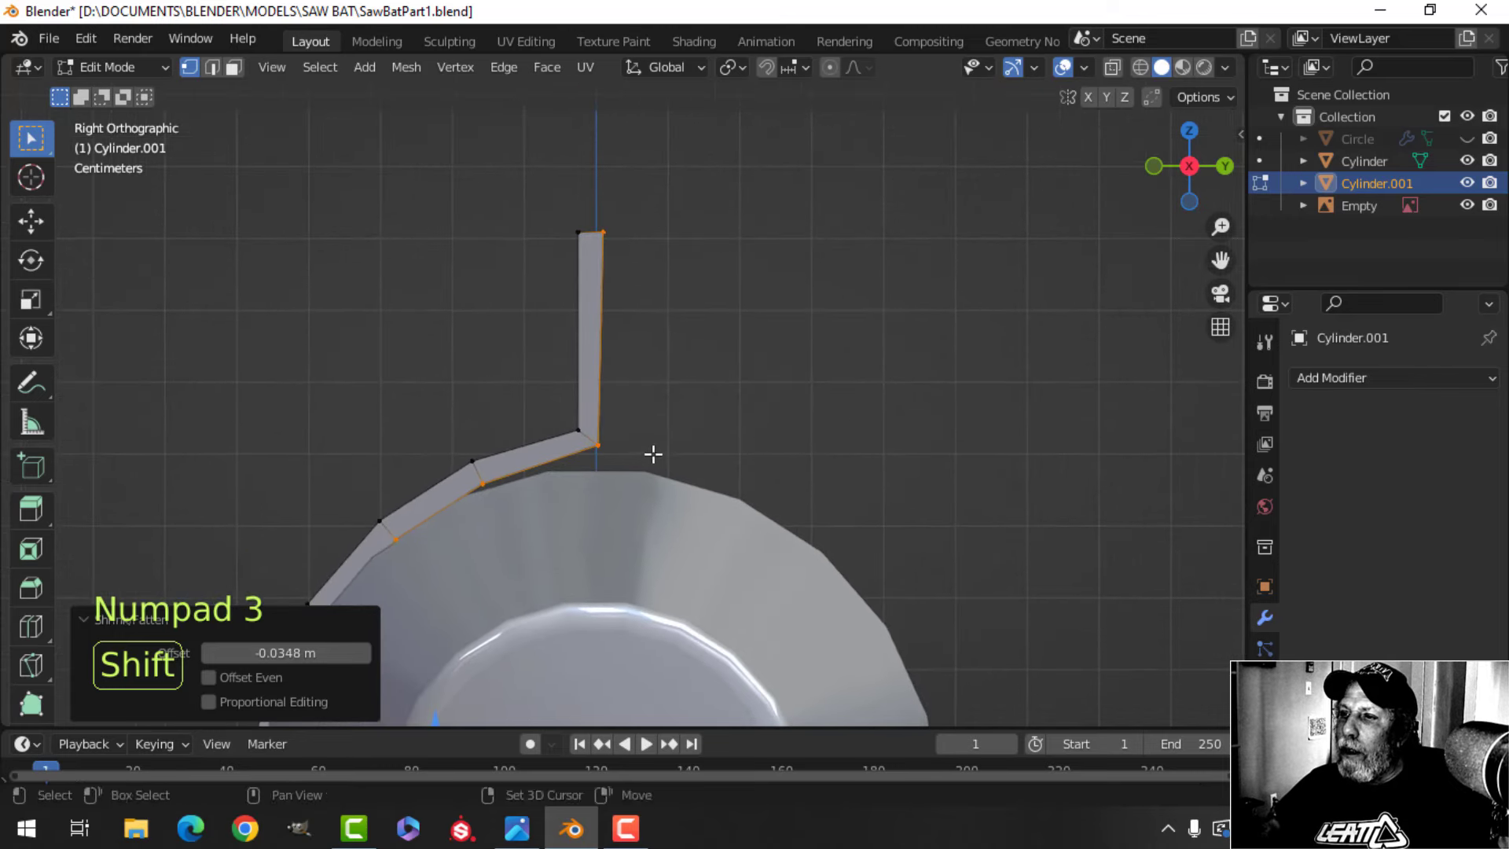
{"action": "key", "text": "alt+a"}
{"action": "key", "text": "z"}
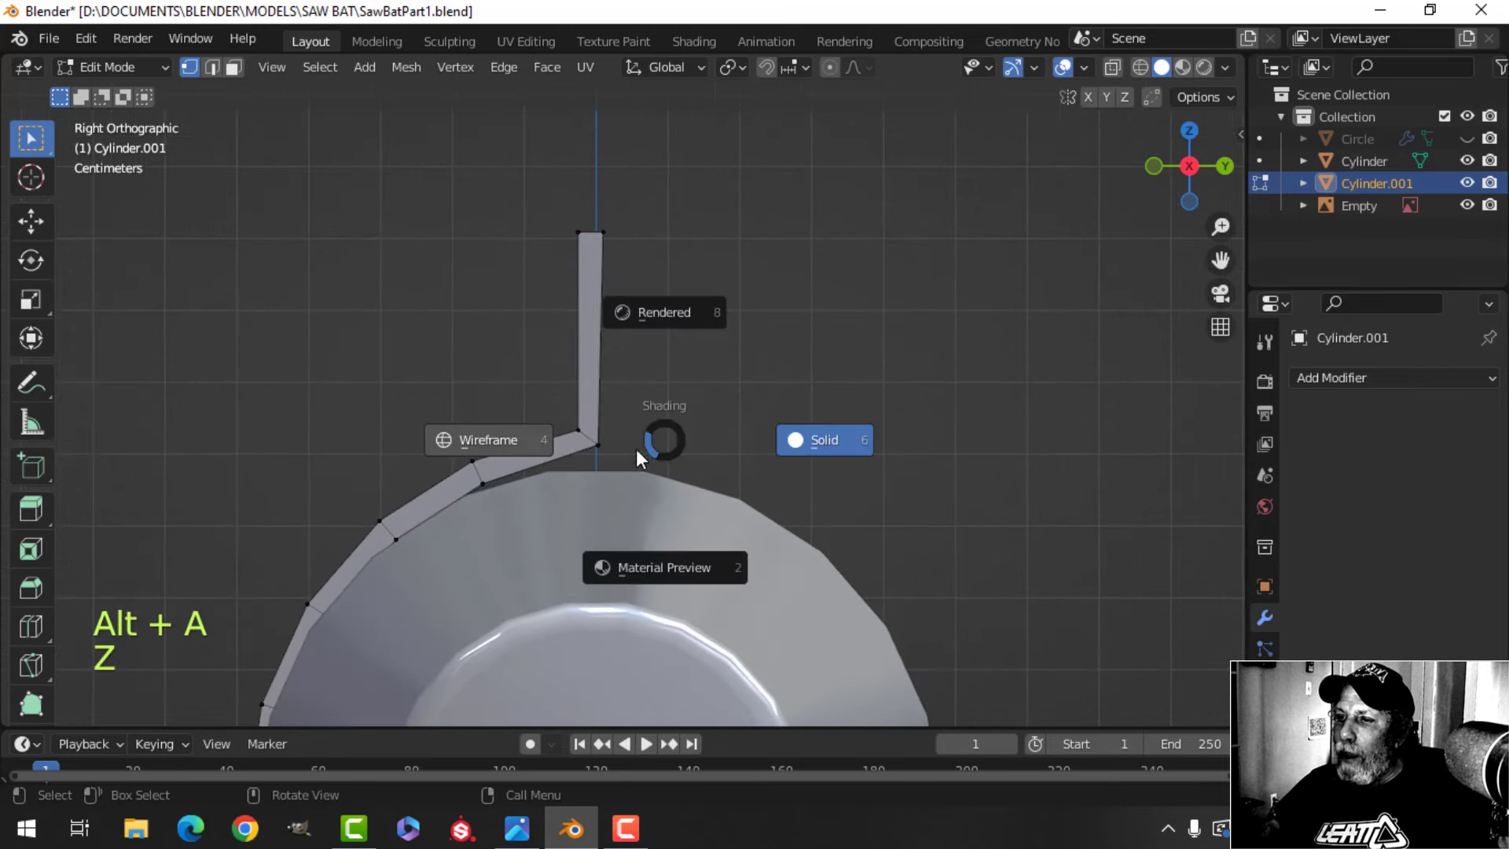
{"action": "middle_click_drag", "start_coordinate": [640, 448], "coordinate": [596, 458]}
Move the entire strap about -0.016 m along Y and return to Object Mode with nothing selected
{"action": "key", "text": "a"}
{"action": "mouse_move", "coordinate": [431, 511]}
{"action": "middle_mouse_down"}
{"action": "mouse_move", "coordinate": [578, 410]}
{"action": "mouse_move", "coordinate": [505, 482]}
{"action": "mouse_move", "coordinate": [668, 495]}
{"action": "mouse_move", "coordinate": [668, 478]}
{"action": "middle_mouse_up"}
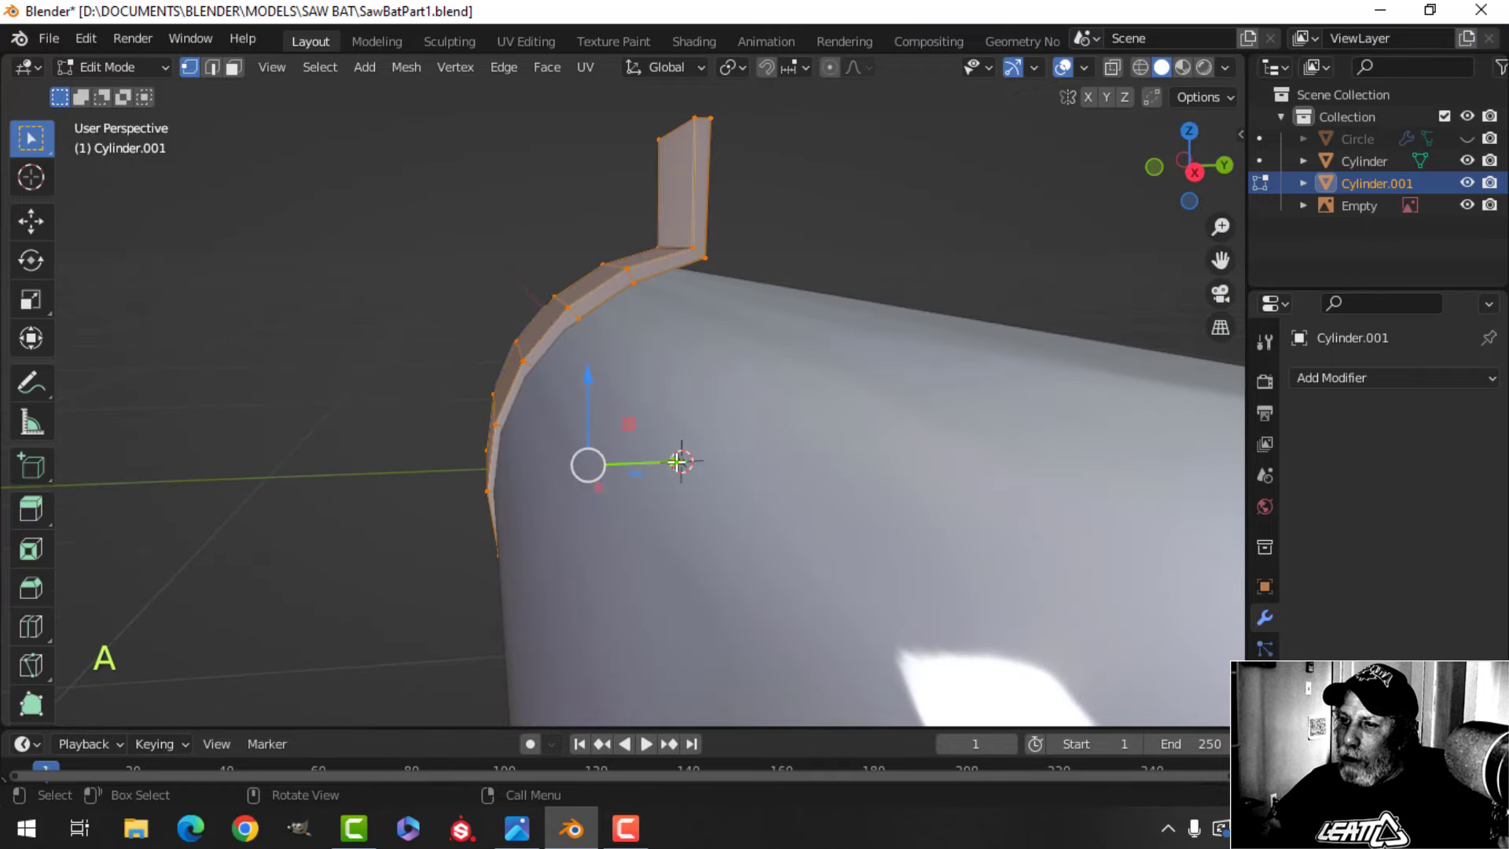
{"action": "left_click_drag", "start_coordinate": [677, 462], "coordinate": [667, 459]}
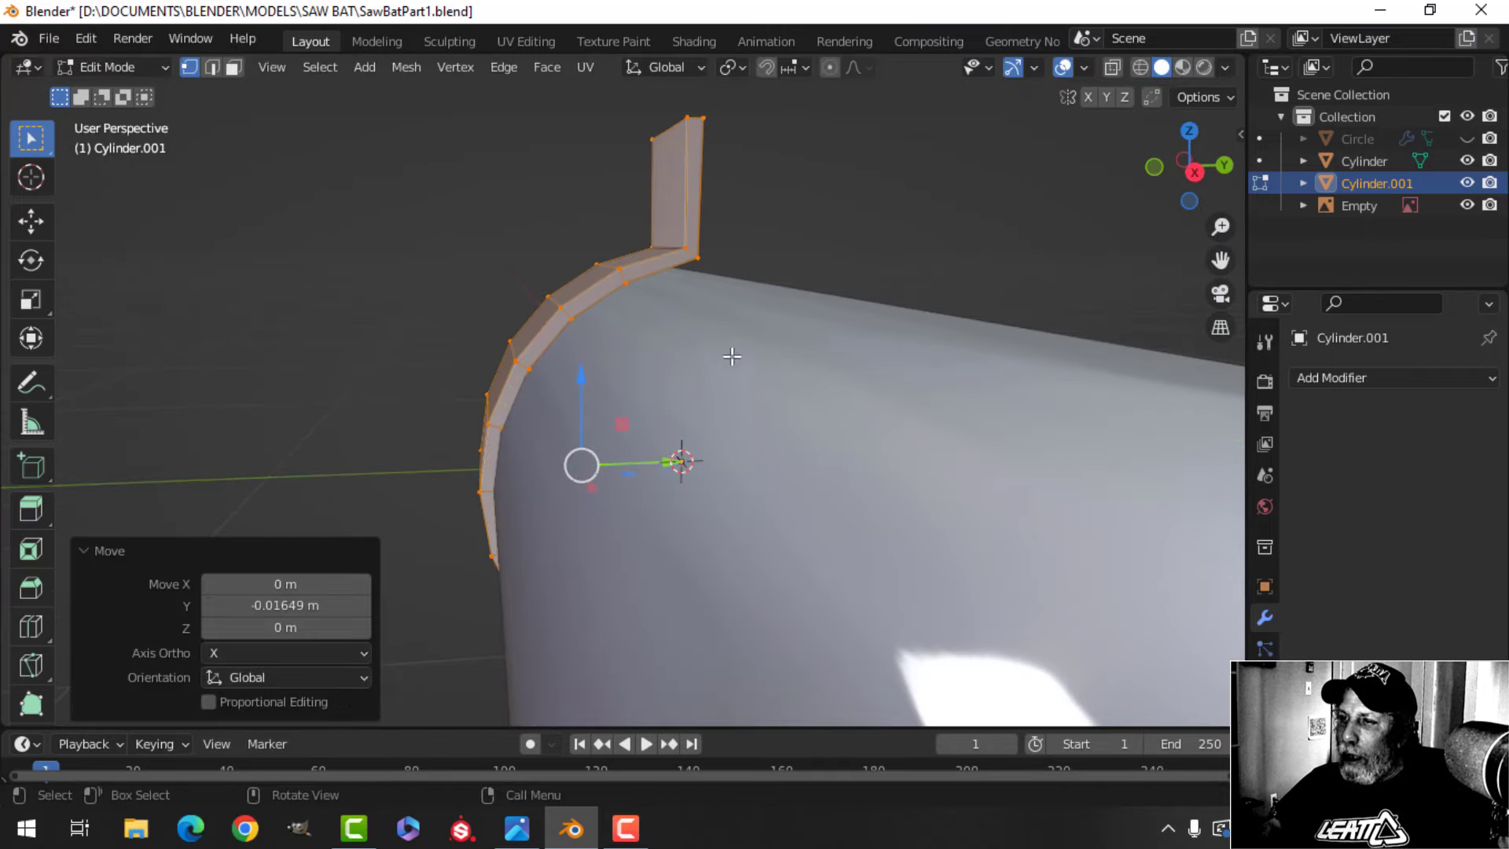
{"action": "key", "text": "Tab"}
{"action": "middle_click_drag", "start_coordinate": [731, 356], "coordinate": [803, 365]}
{"action": "key", "text": "alt+a"}
{"action": "middle_click_drag", "start_coordinate": [668, 377], "coordinate": [770, 382]}
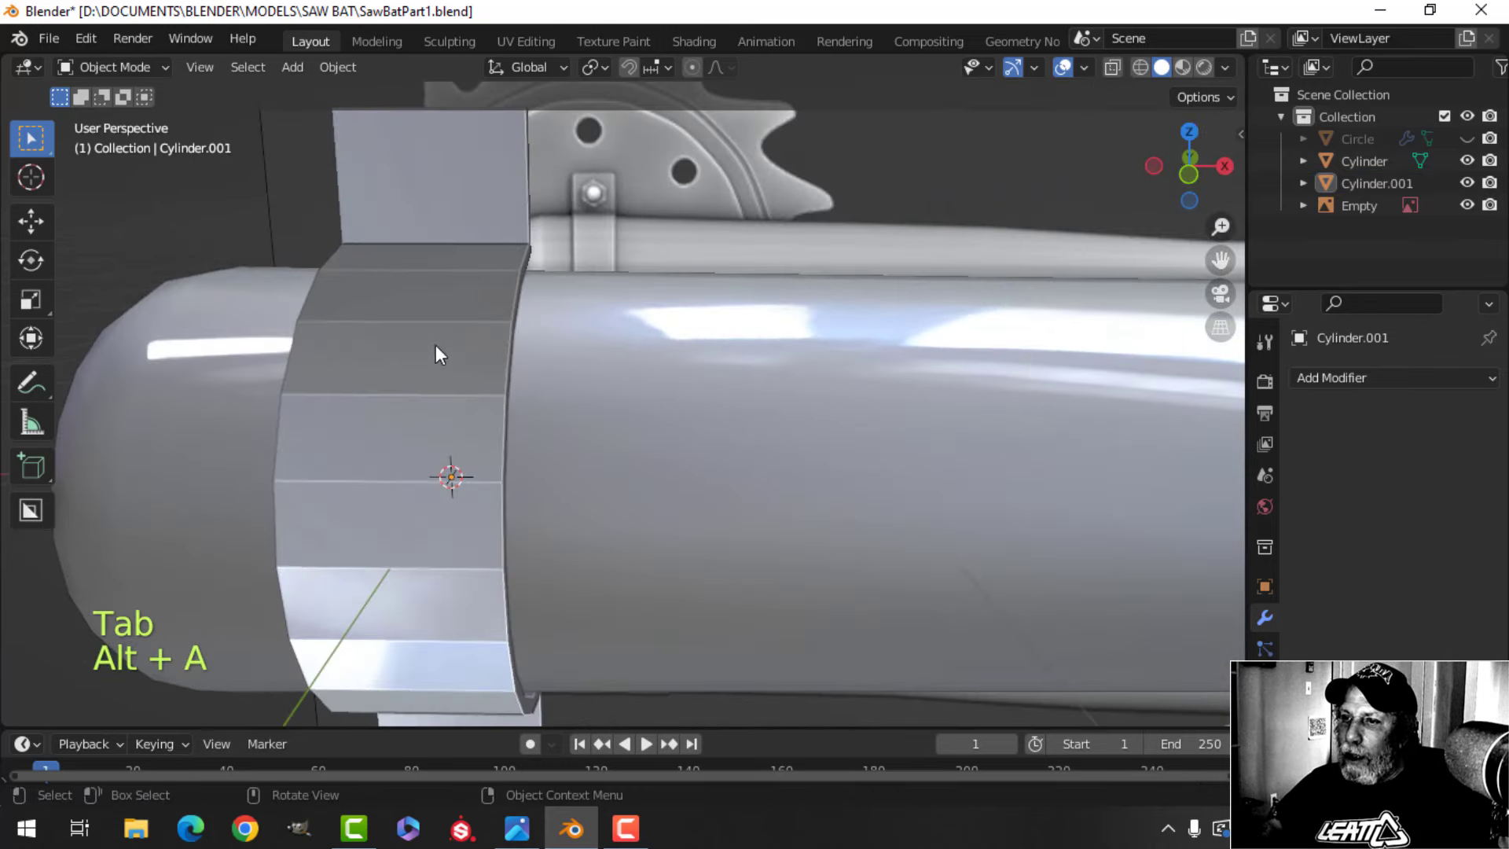
Reopen the strap in Edit Mode and correct the normals of all its faces
{"action": "key", "text": "Tab"}
{"action": "key", "text": "a"}
{"action": "middle_click_drag", "start_coordinate": [444, 471], "coordinate": [751, 430]}
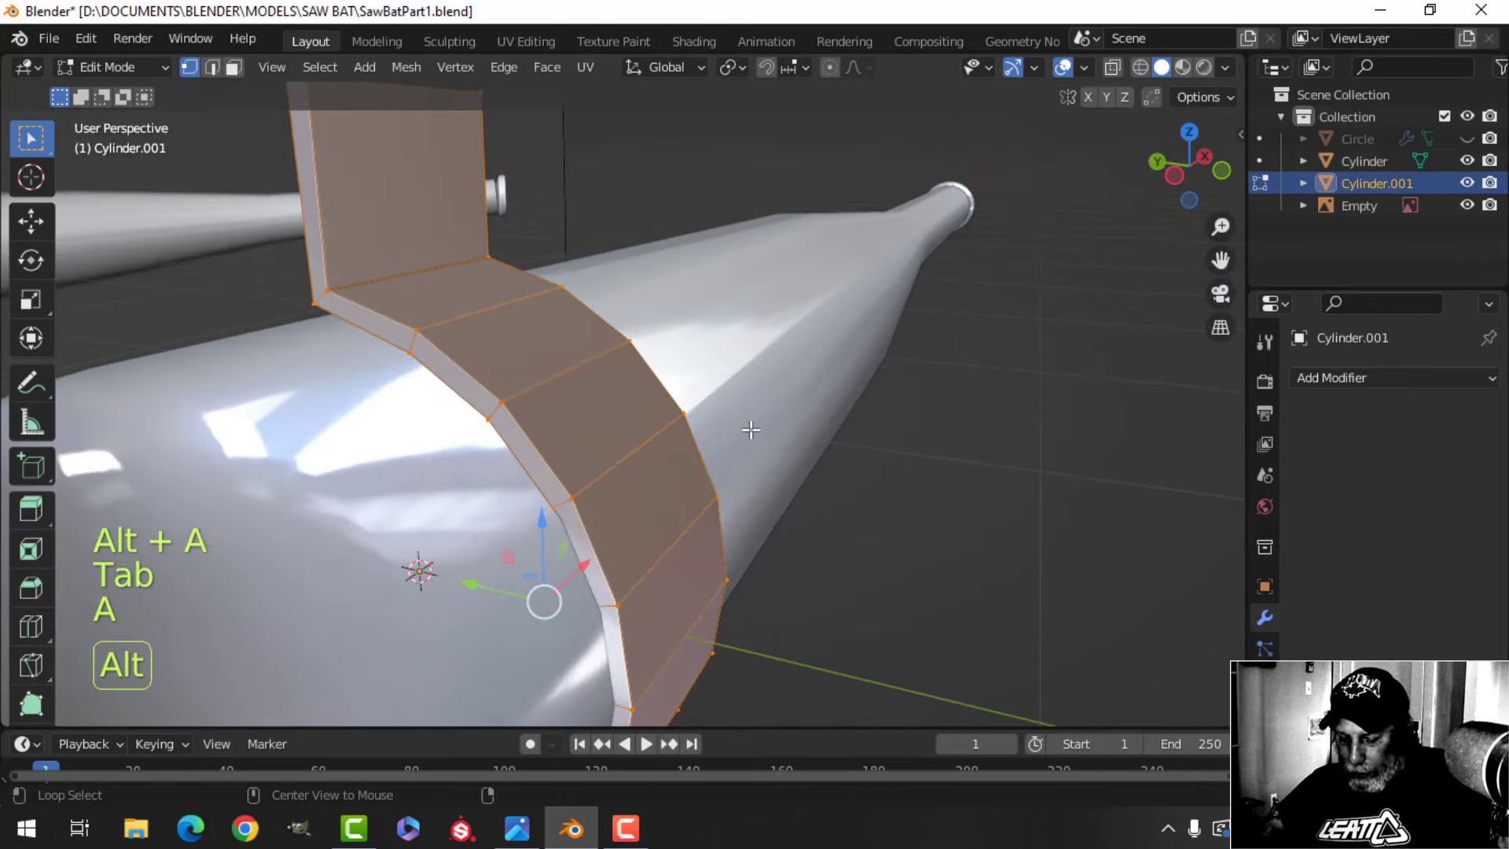
{"action": "key", "text": "alt+n"}
{"action": "left_click", "coordinate": [750, 428]}
Bevel the edges at the bends where the strap's flat end tabs meet the curved band
{"action": "key", "text": "alt+a"}
{"action": "middle_click_drag", "start_coordinate": [464, 342], "coordinate": [591, 446]}
{"action": "key", "text": "2"}
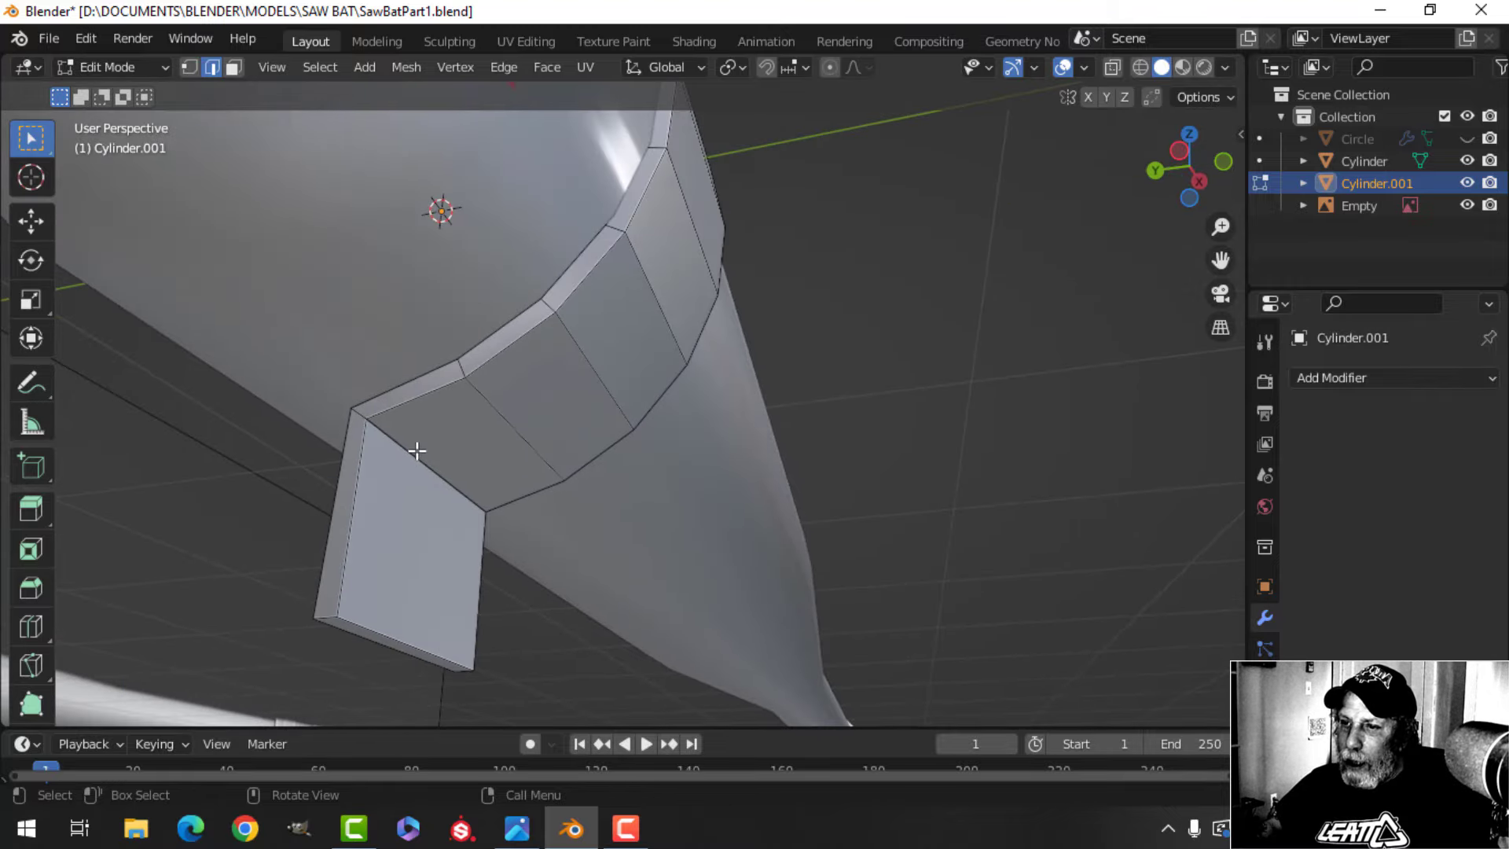
{"action": "middle_click_drag", "start_coordinate": [467, 451], "coordinate": [686, 518]}
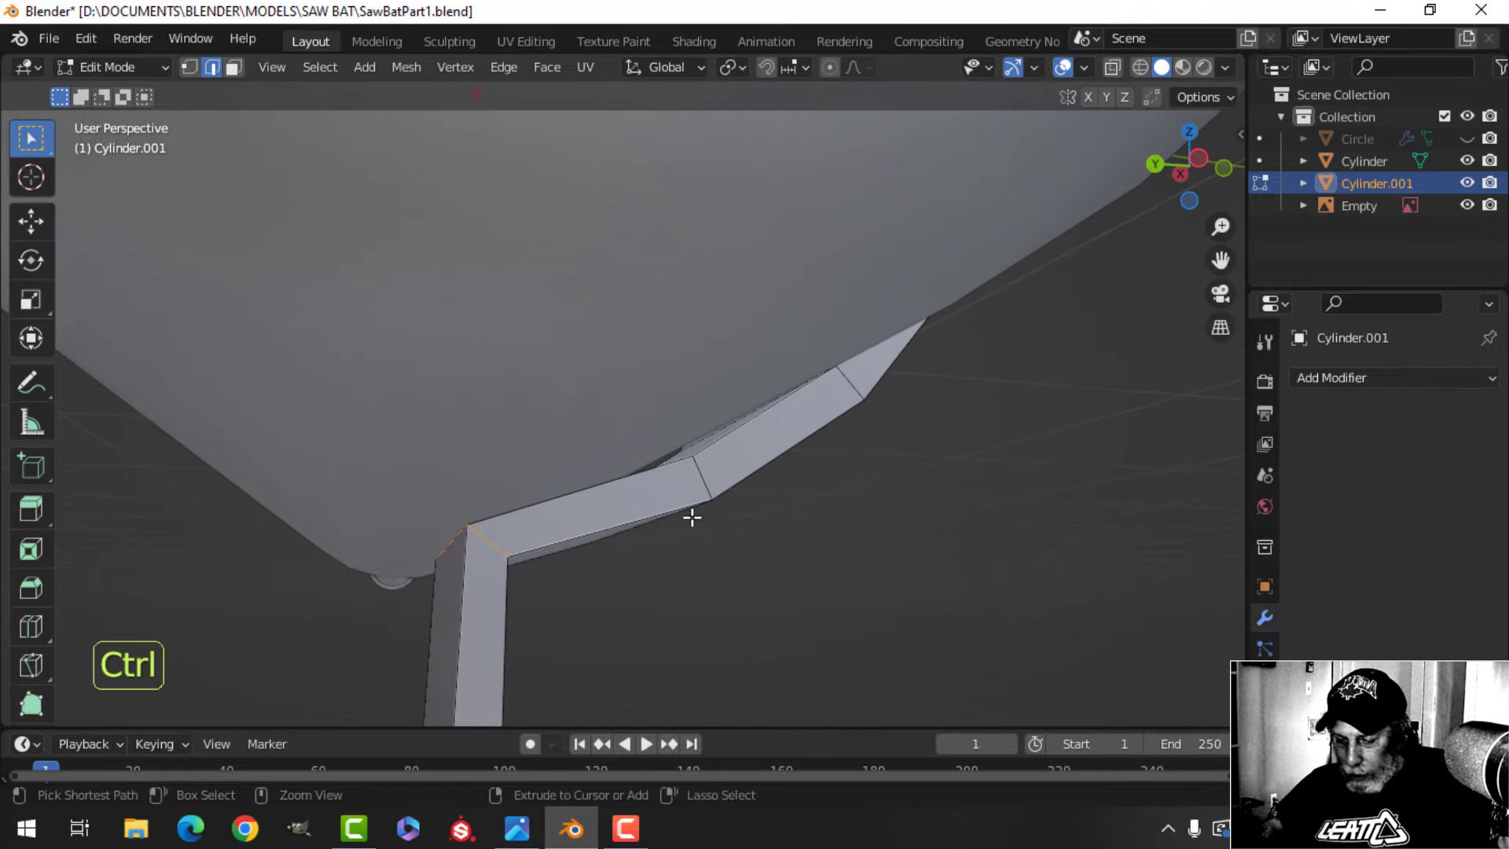
{"action": "left_click", "coordinate": [783, 597]}
Round the outer corners of the strap's end tabs with a 0.029 m bevel of 4 segments
{"action": "middle_click_drag", "start_coordinate": [664, 529], "coordinate": [627, 484]}
{"action": "key", "text": "alt+a"}
{"action": "middle_click_drag", "start_coordinate": [596, 381], "coordinate": [688, 478]}
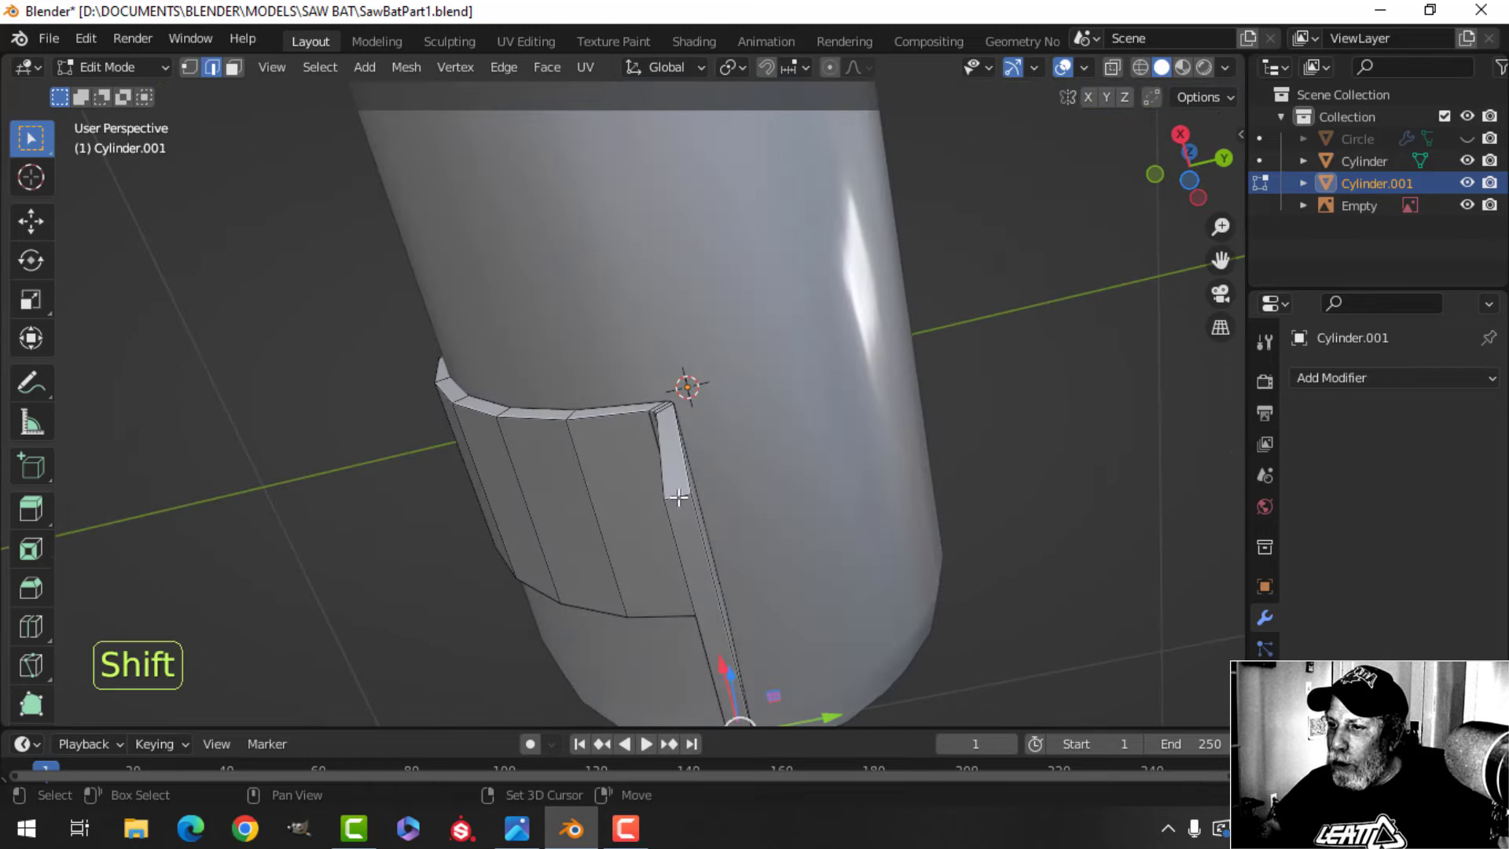
{"action": "middle_click_drag", "start_coordinate": [457, 483], "coordinate": [734, 535]}
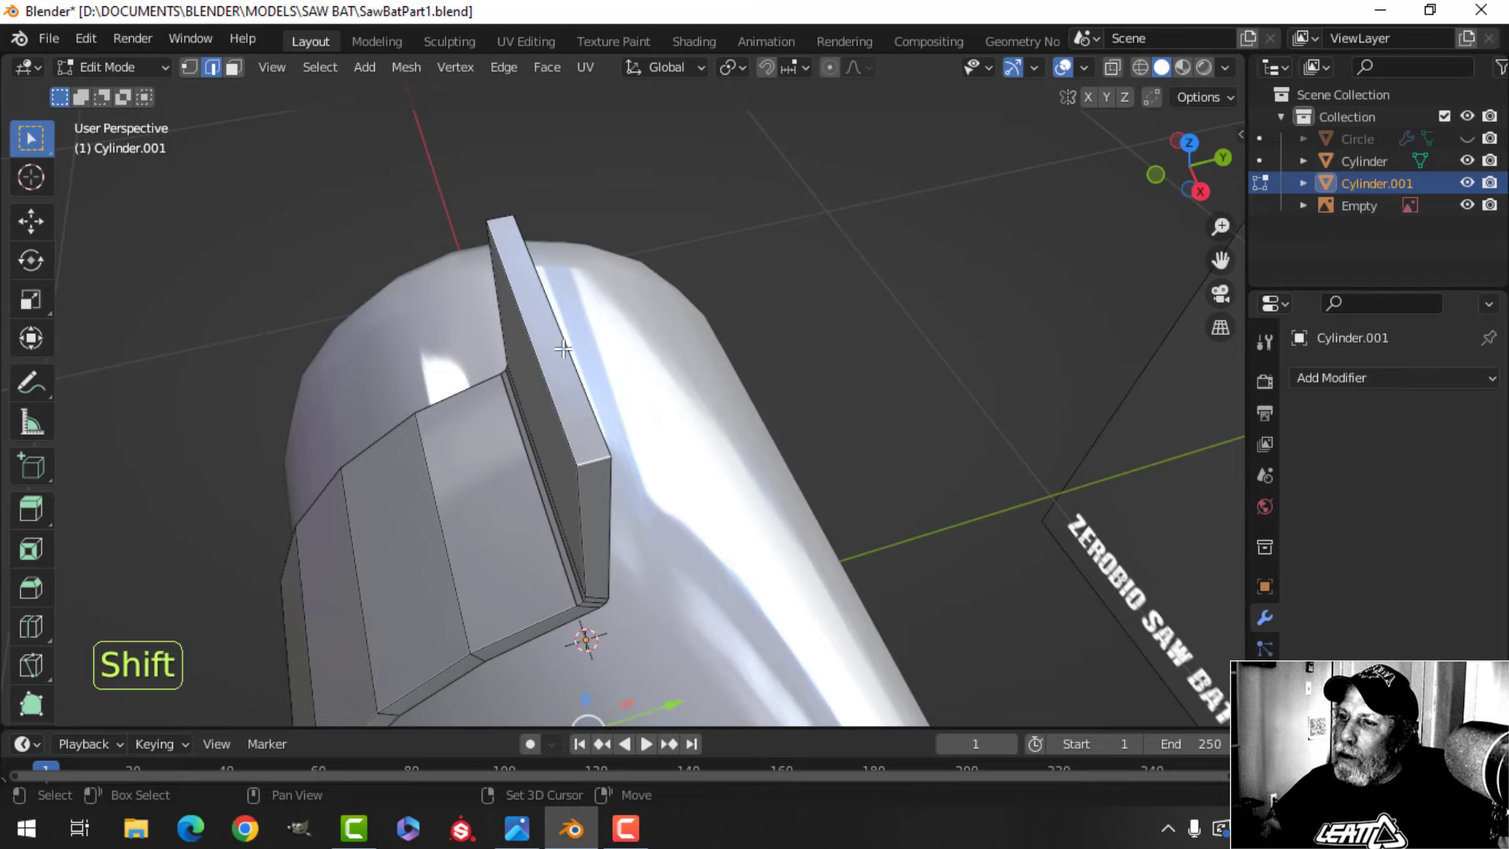
{"action": "middle_click_drag", "start_coordinate": [500, 214], "coordinate": [721, 442]}
{"action": "middle_click_drag", "start_coordinate": [1043, 452], "coordinate": [651, 412], "text": "shift"}
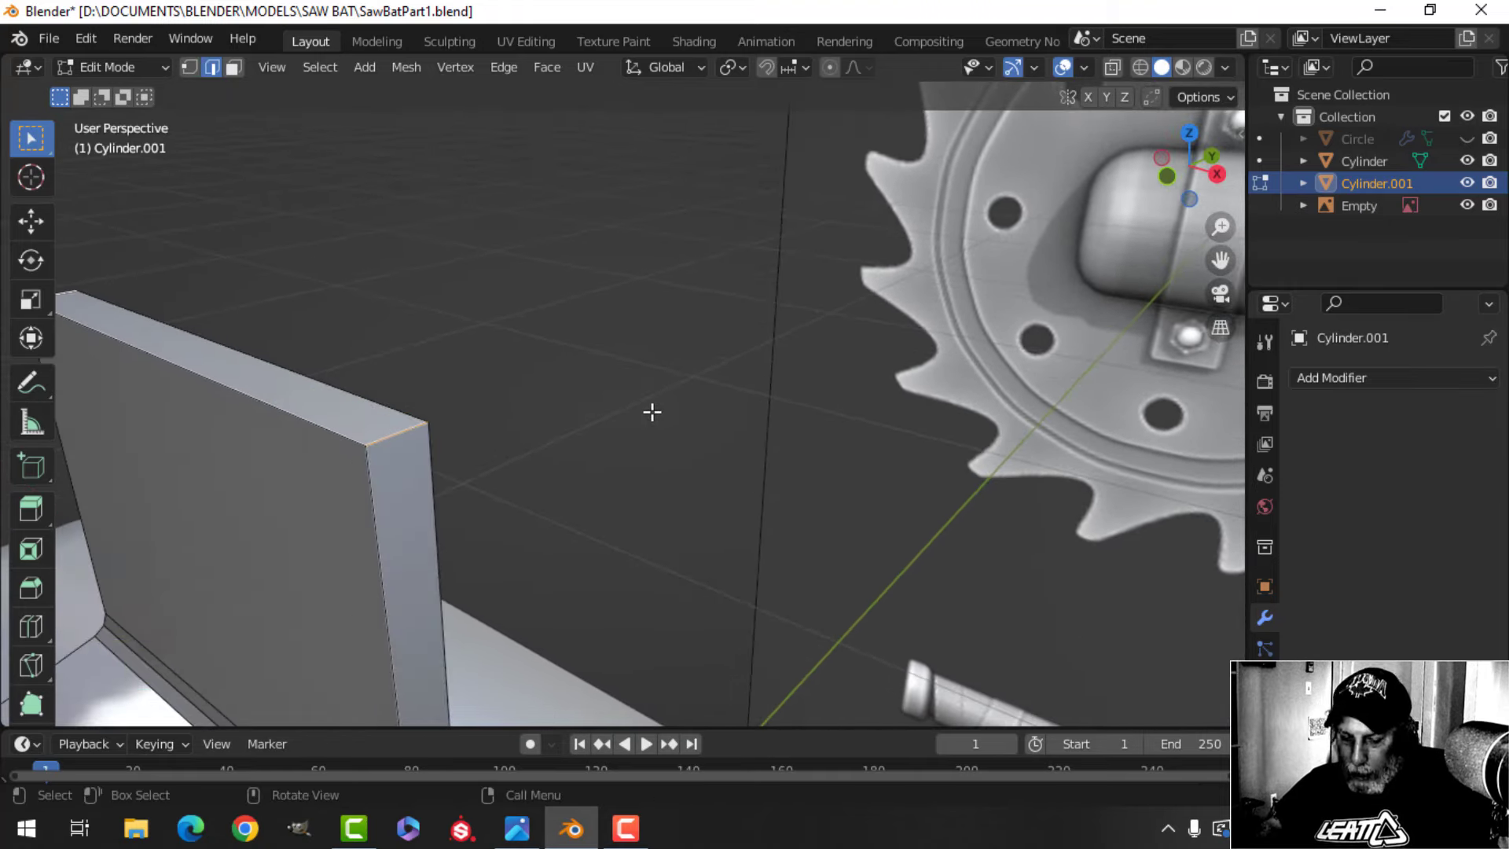
{"action": "left_click", "coordinate": [730, 406]}
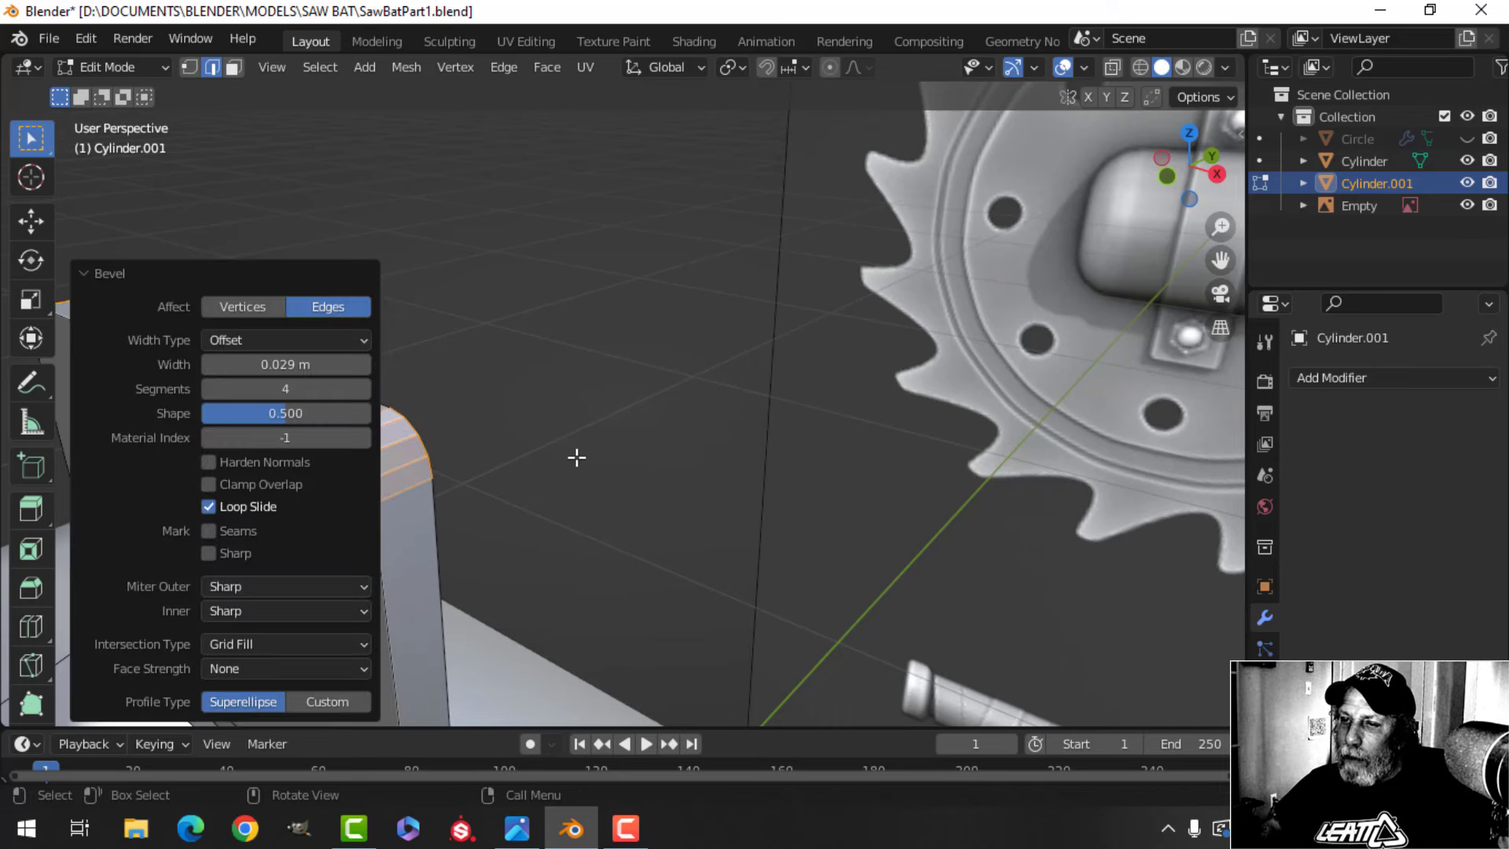
{"action": "key", "text": "alt+a"}
{"action": "middle_click_drag", "start_coordinate": [559, 455], "coordinate": [562, 434]}
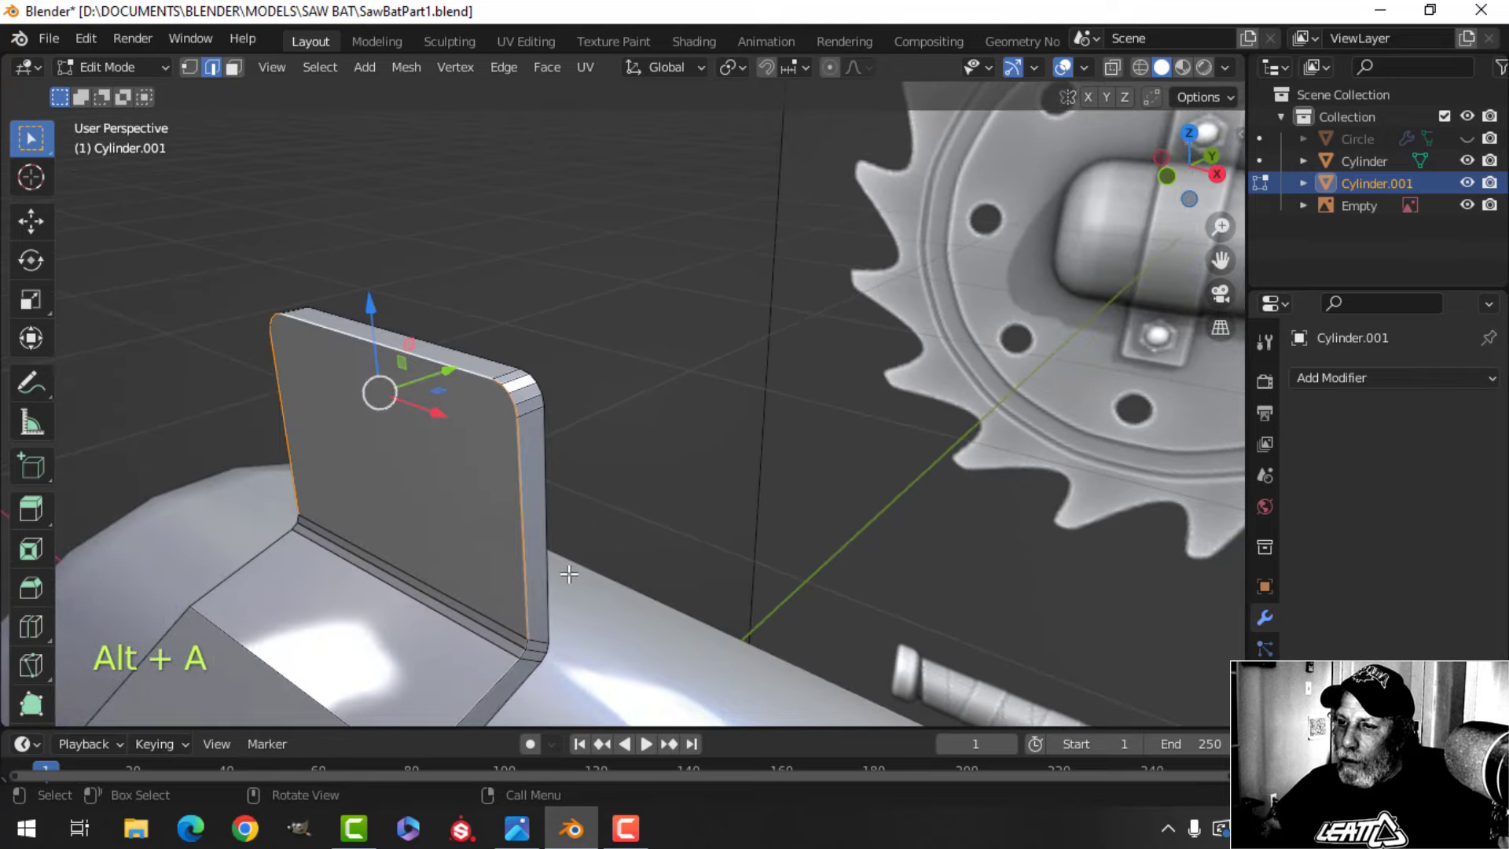
Bevel the long edge loops bordering both sides of the strap's band and end tabs, then return to Object Mode
{"action": "middle_click_drag", "start_coordinate": [569, 573], "coordinate": [539, 437], "text": "shift"}
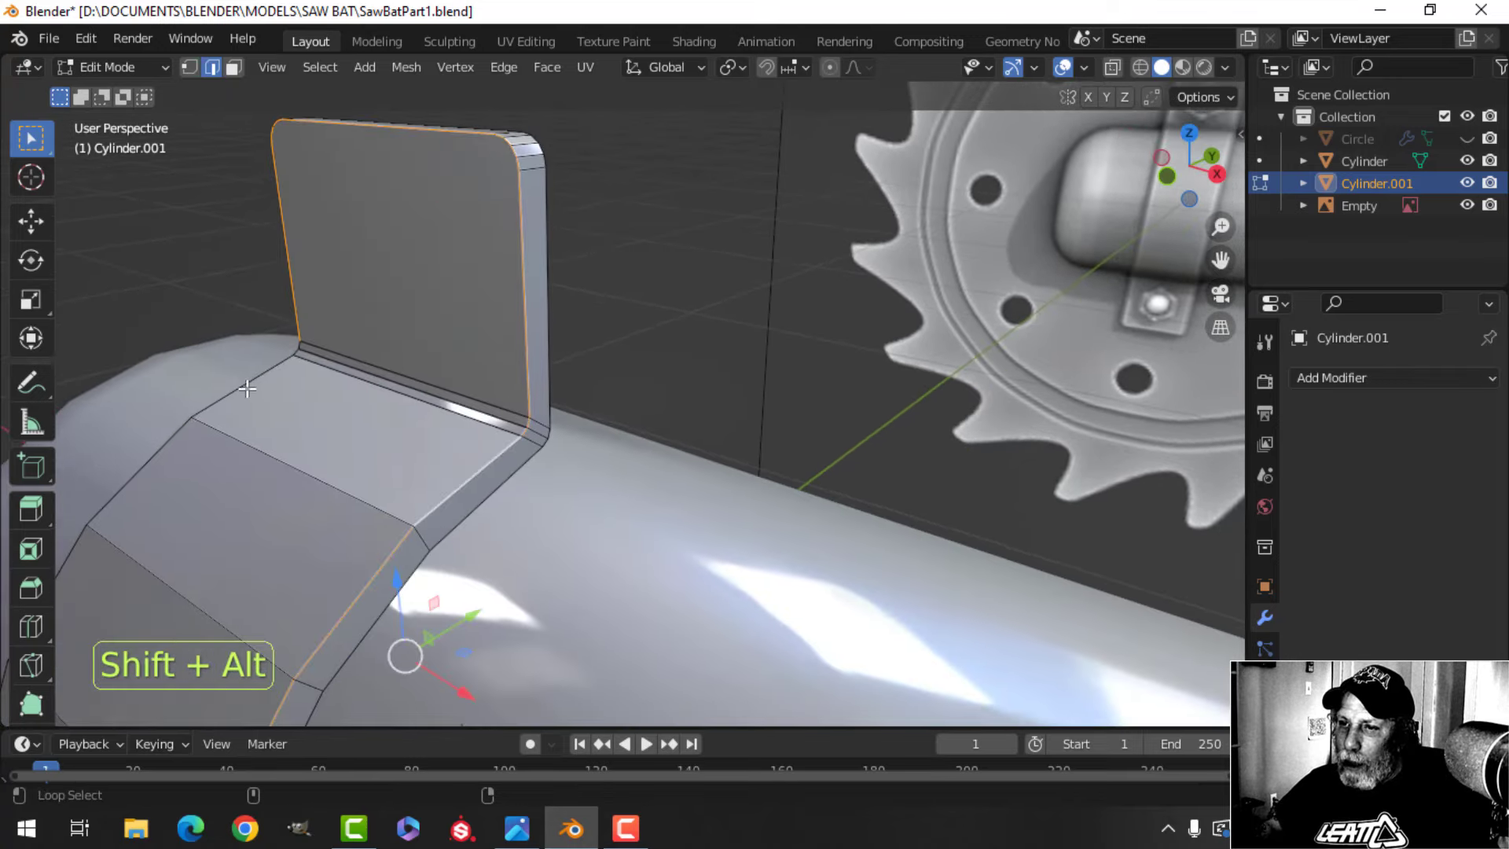
{"action": "middle_click_drag", "start_coordinate": [392, 515], "coordinate": [428, 330], "text": "shift"}
{"action": "middle_click_drag", "start_coordinate": [429, 440], "coordinate": [384, 391]}
{"action": "scroll", "coordinate": [384, 391], "scroll_direction": "down", "scroll_amount": 3}
{"action": "middle_click_drag", "start_coordinate": [384, 472], "coordinate": [559, 455], "text": "shift"}
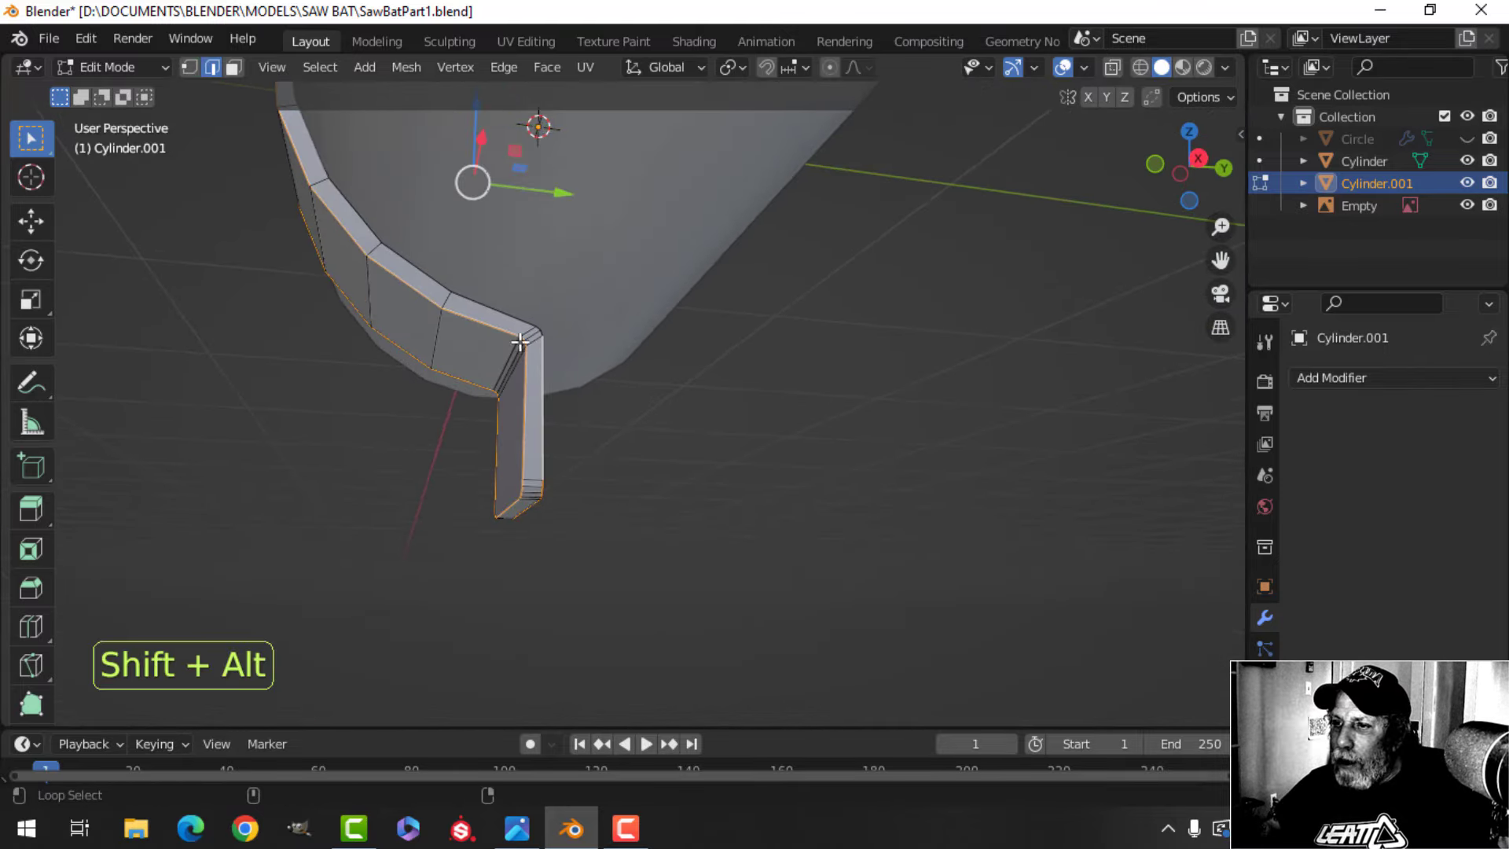
{"action": "middle_click_drag", "start_coordinate": [514, 378], "coordinate": [850, 505]}
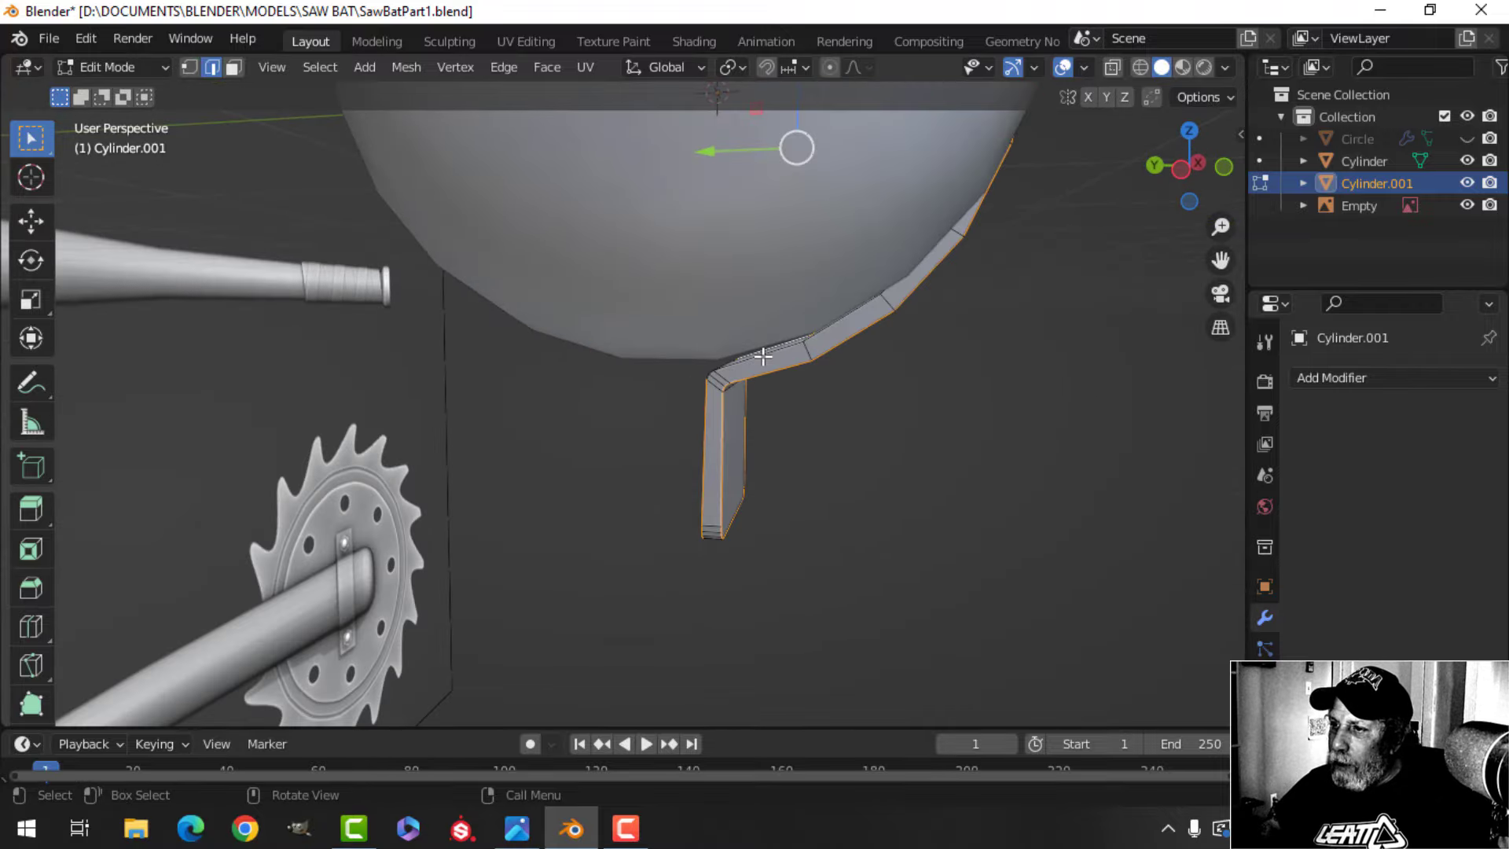
{"action": "middle_click_drag", "start_coordinate": [866, 361], "coordinate": [640, 585], "text": "shift"}
{"action": "middle_click_drag", "start_coordinate": [641, 586], "coordinate": [650, 594]}
{"action": "scroll", "coordinate": [525, 465], "scroll_direction": "up", "scroll_amount": 3}
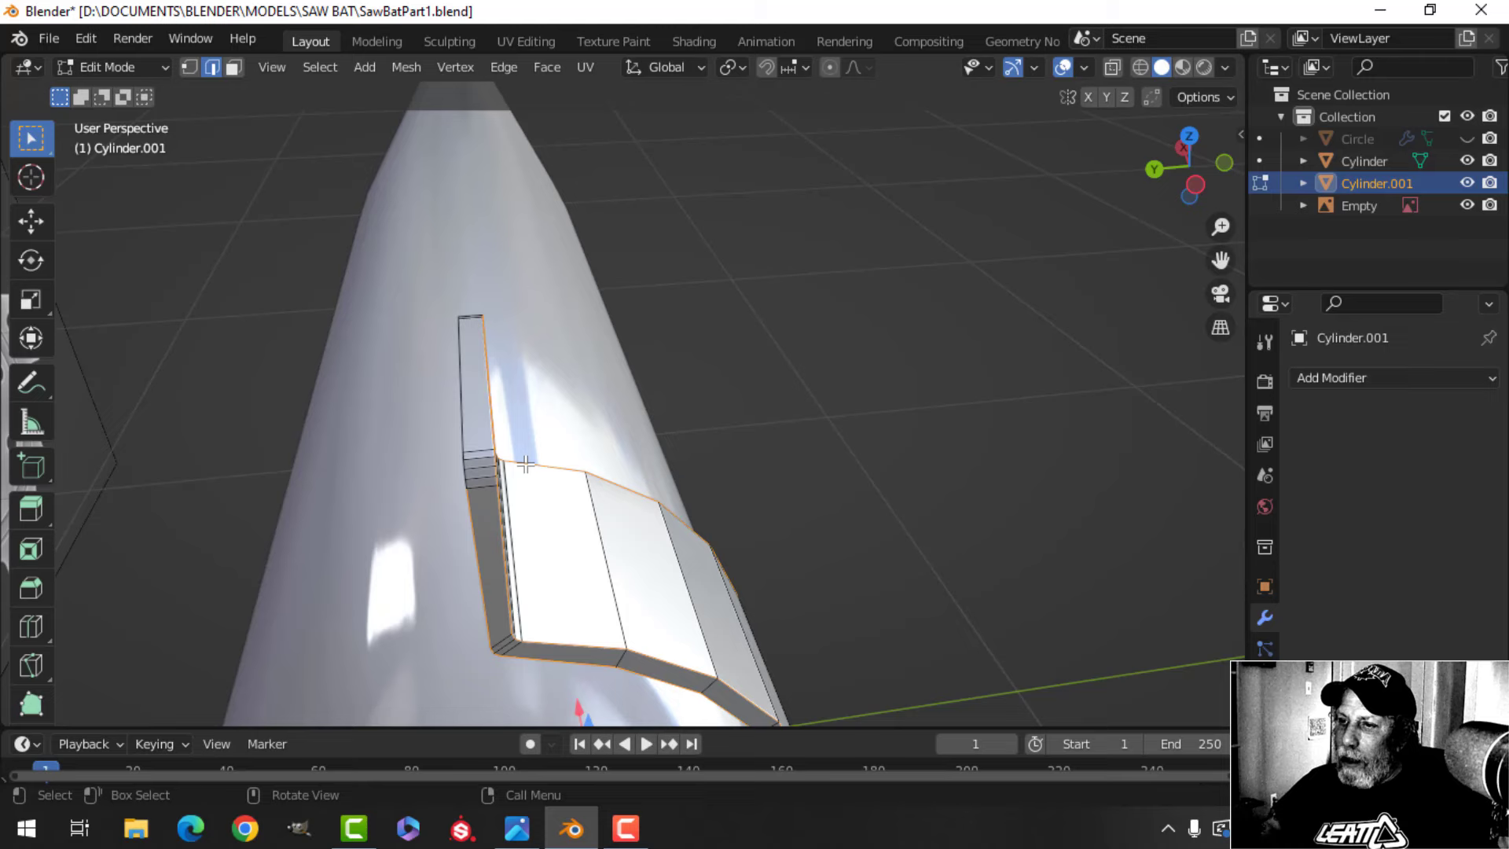
{"action": "left_click", "coordinate": [468, 412], "text": "alt+shift"}
{"action": "middle_click_drag", "start_coordinate": [468, 412], "coordinate": [714, 470]}
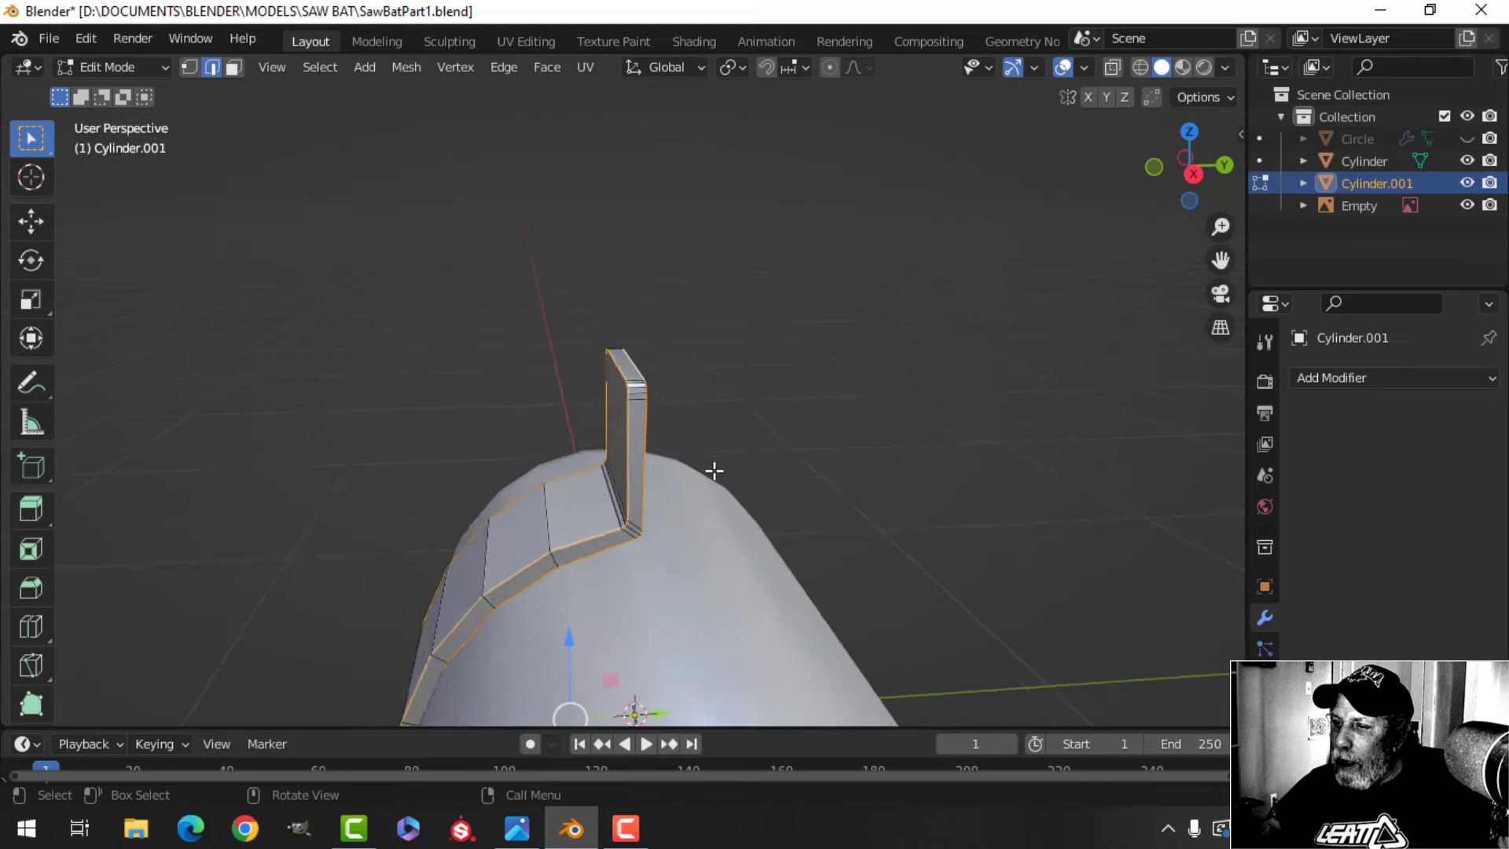
{"action": "scroll", "coordinate": [714, 471], "scroll_direction": "up", "scroll_amount": 3}
{"action": "middle_click_drag", "start_coordinate": [710, 545], "coordinate": [688, 559], "text": "shift"}
{"action": "middle_click_drag", "start_coordinate": [689, 560], "coordinate": [784, 460]}
{"action": "scroll", "coordinate": [694, 511], "scroll_direction": "up", "scroll_amount": 2}
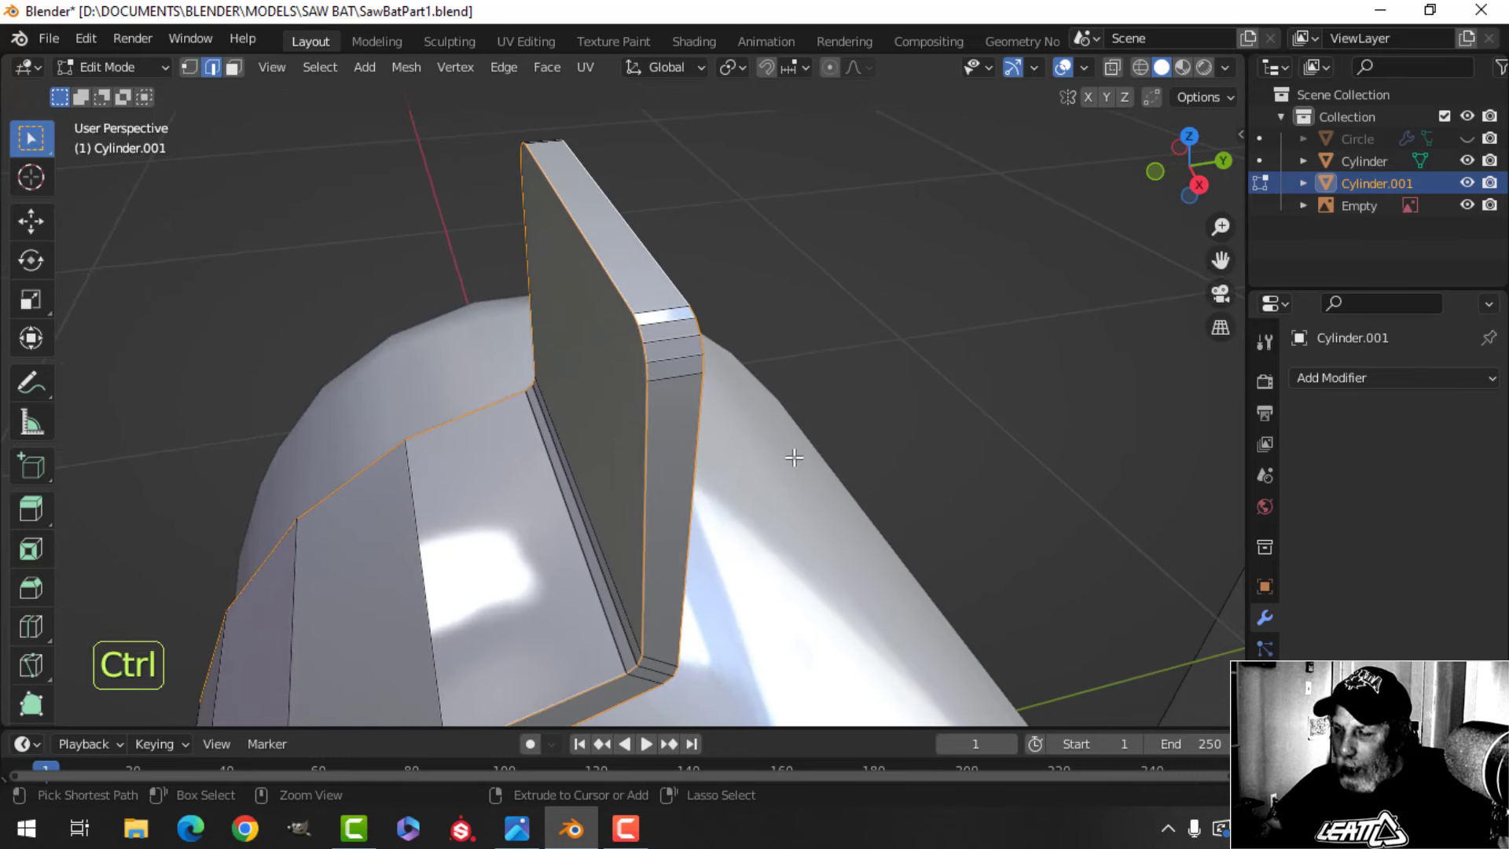
{"action": "left_click", "coordinate": [837, 414]}
{"action": "key", "text": "Tab"}
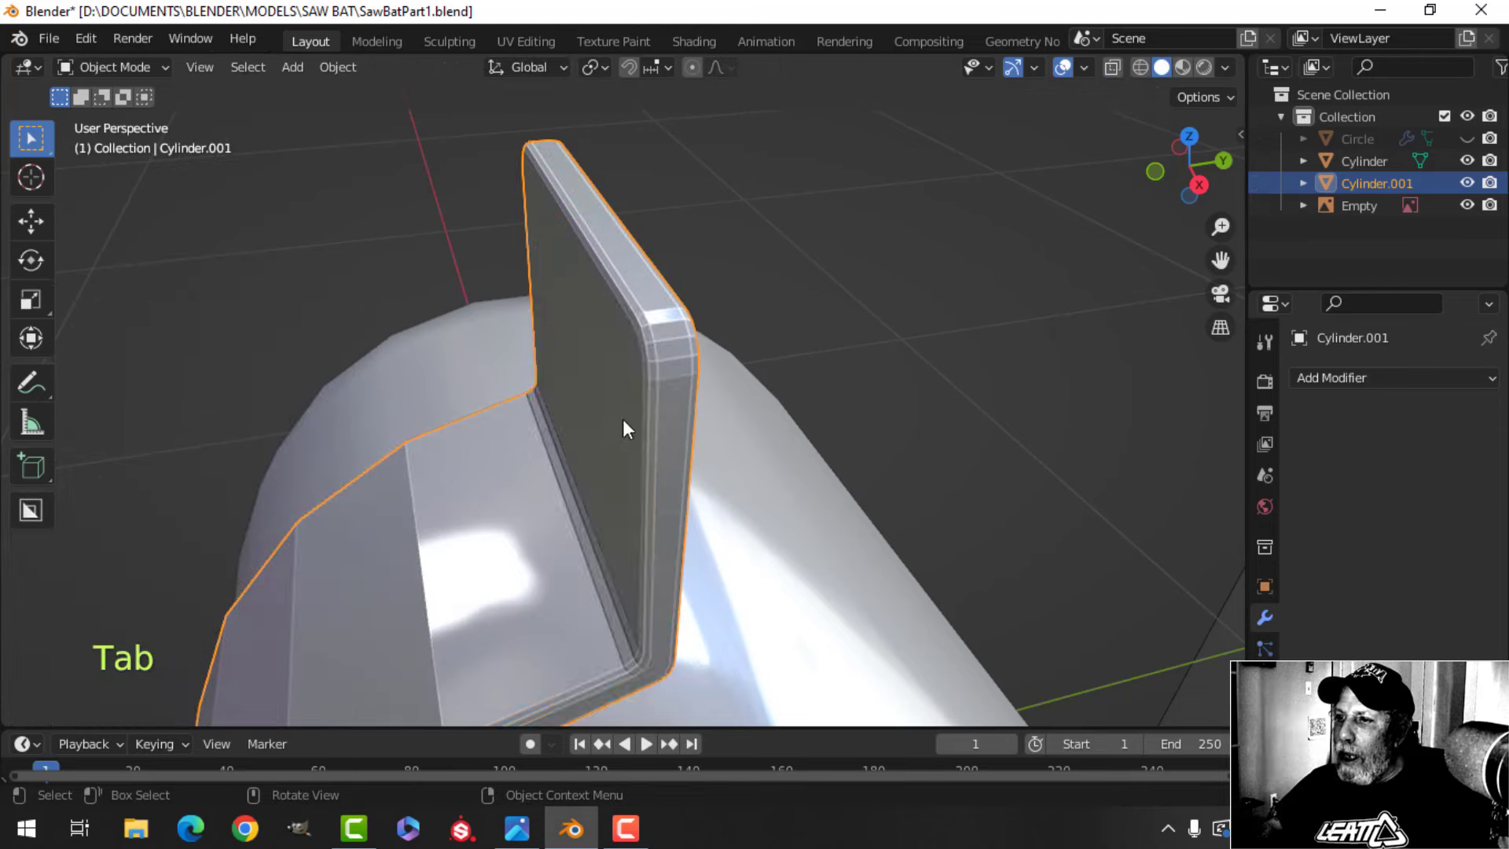
Apply smooth shading to the strap and deselect it
{"action": "right_click", "coordinate": [621, 337]}
{"action": "left_click", "coordinate": [621, 336]}
{"action": "middle_click_drag", "start_coordinate": [622, 387], "coordinate": [703, 432]}
{"action": "key", "text": "alt+a"}
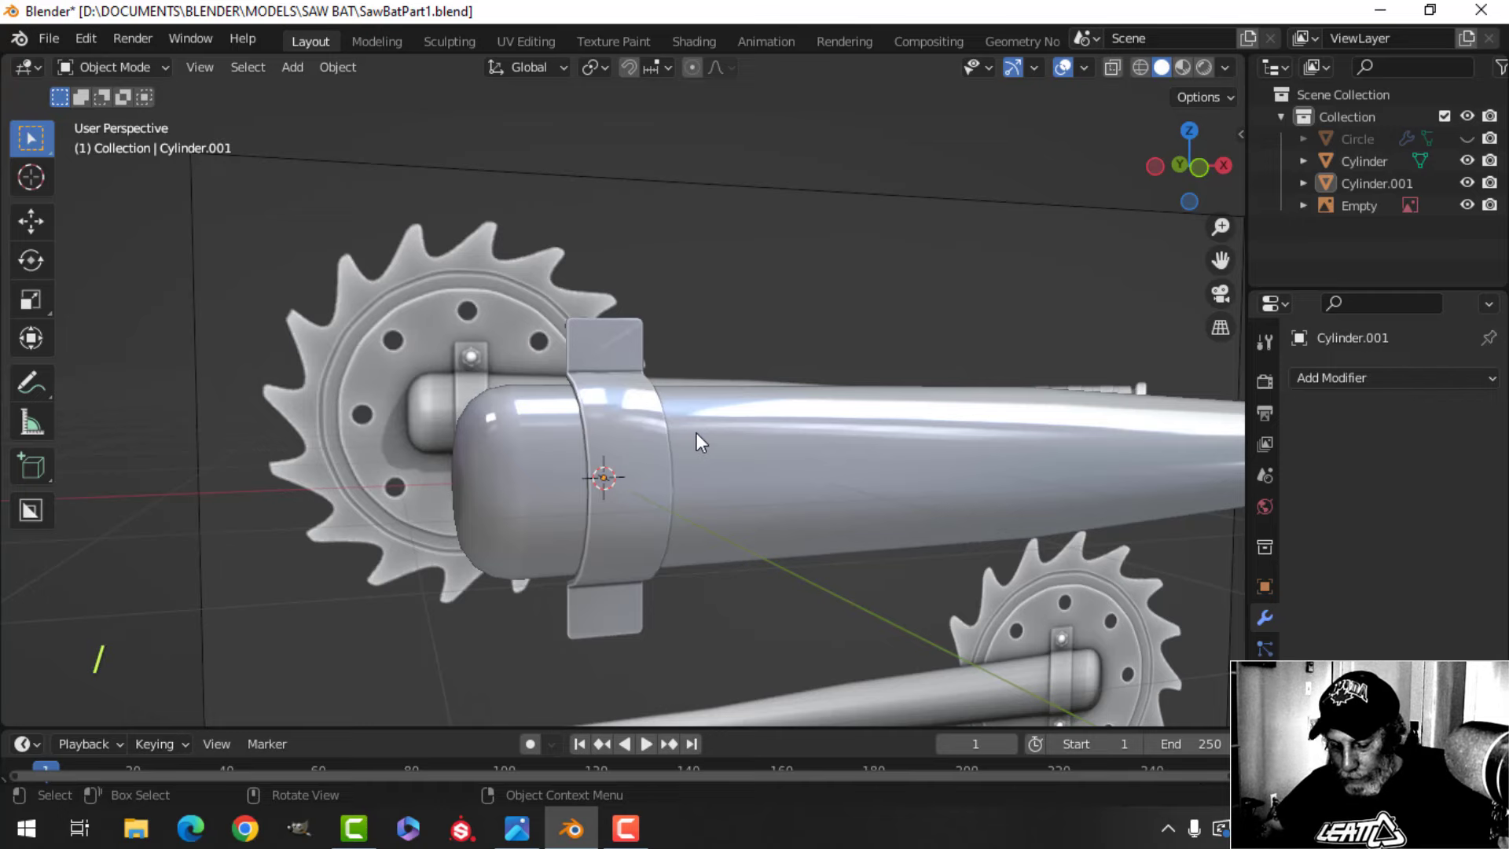
Unhide the saw blade and move the whole strap mesh about -0.017 m along Y in Edit Mode, then return to Object Mode
{"action": "key", "text": "alt+h"}
{"action": "key", "text": "alt+a"}
{"action": "middle_click_drag", "start_coordinate": [615, 413], "coordinate": [665, 317]}
{"action": "scroll", "coordinate": [710, 468], "scroll_direction": "up", "scroll_amount": 3}
{"action": "left_click", "coordinate": [665, 338]}
{"action": "key", "text": "Tab"}
{"action": "key", "text": "a"}
{"action": "middle_click_drag", "start_coordinate": [665, 338], "coordinate": [723, 330]}
{"action": "left_click_drag", "start_coordinate": [519, 364], "coordinate": [527, 366]}
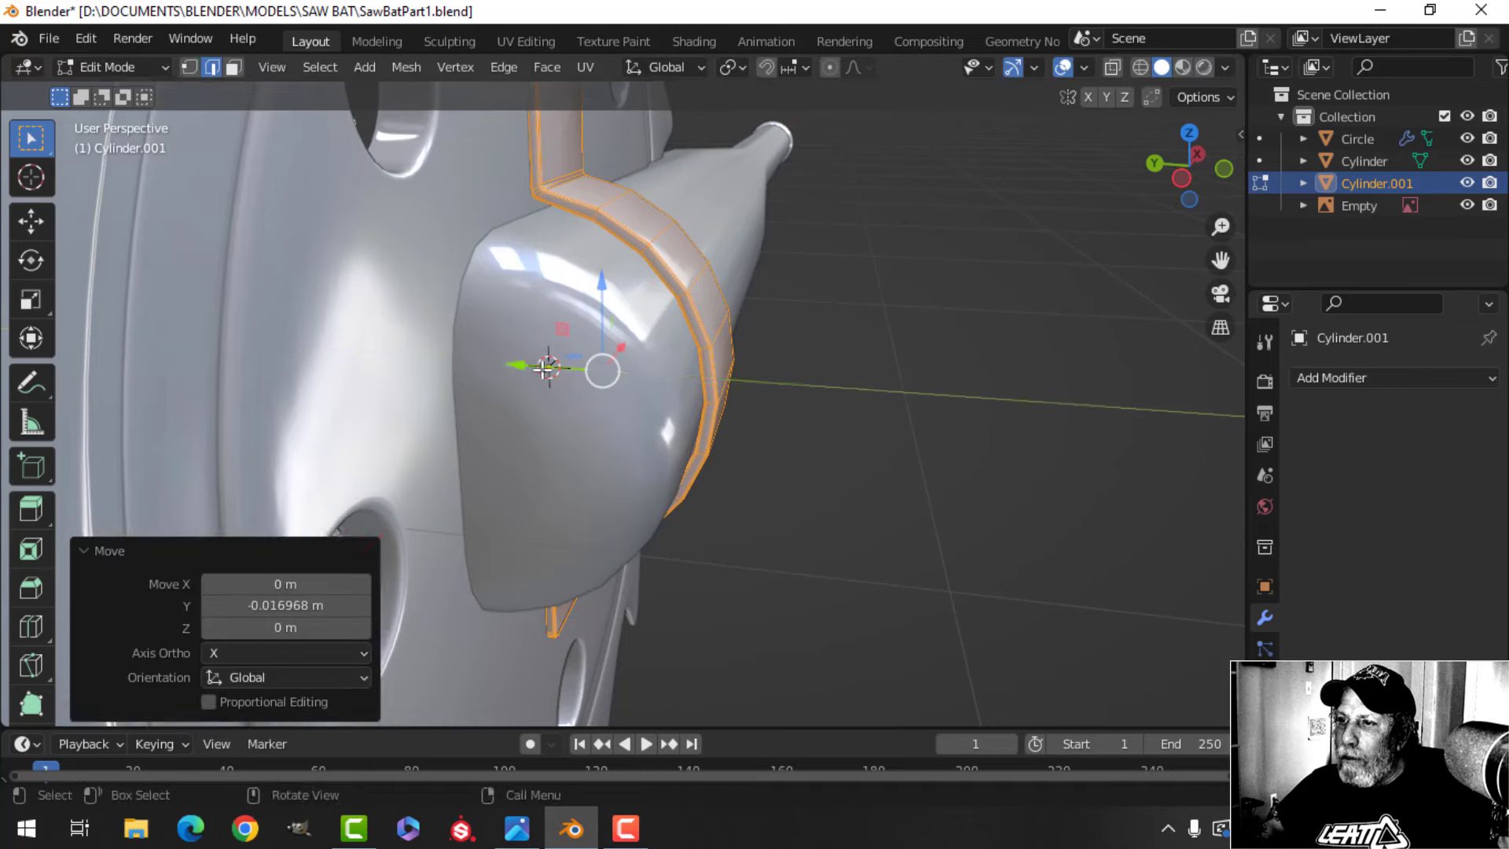
{"action": "middle_click_drag", "start_coordinate": [526, 367], "coordinate": [613, 348]}
{"action": "middle_click_drag", "start_coordinate": [720, 378], "coordinate": [654, 459]}
{"action": "key", "text": "Tab"}
{"action": "key", "text": "alt+a"}
Add a Weighted Normal modifier to the strap and enable Auto Smooth in its mesh data properties
{"action": "scroll", "coordinate": [691, 380], "scroll_direction": "up", "scroll_amount": 3}
{"action": "middle_click_drag", "start_coordinate": [696, 399], "coordinate": [690, 427]}
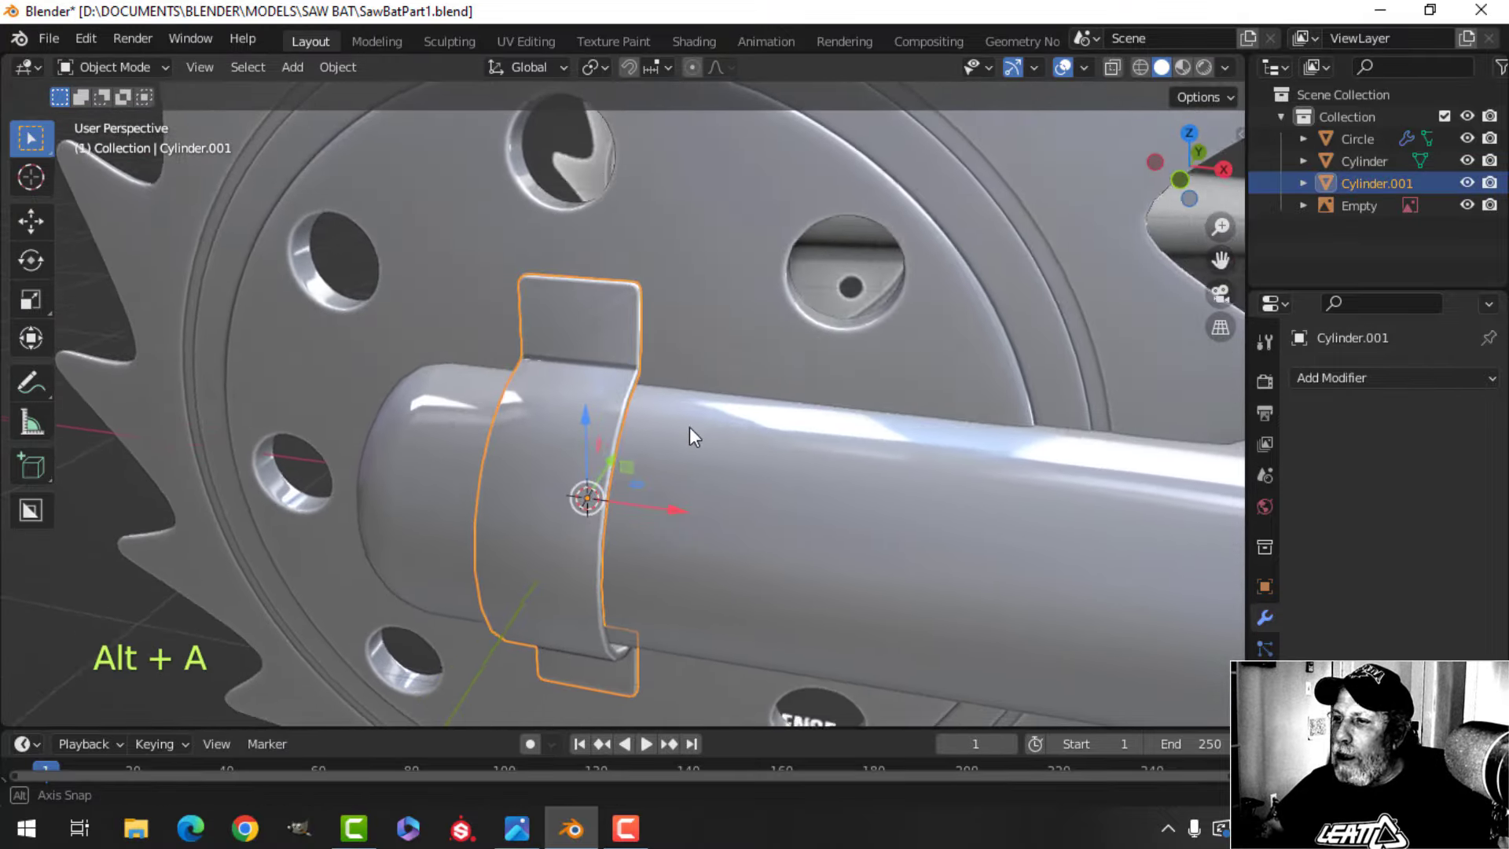
{"action": "left_click", "coordinate": [1326, 377]}
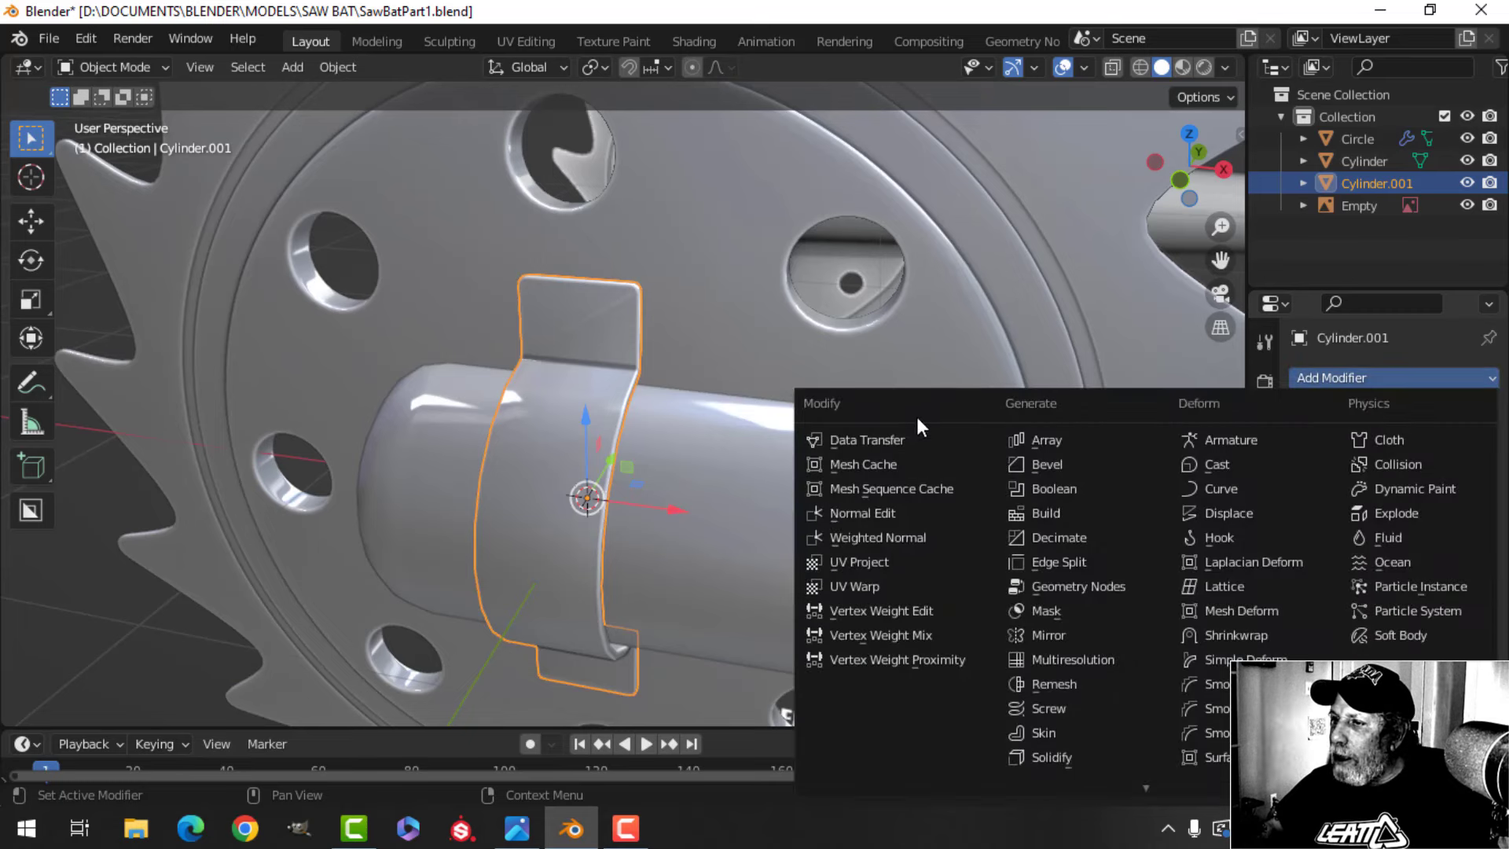
{"action": "left_click", "coordinate": [887, 537]}
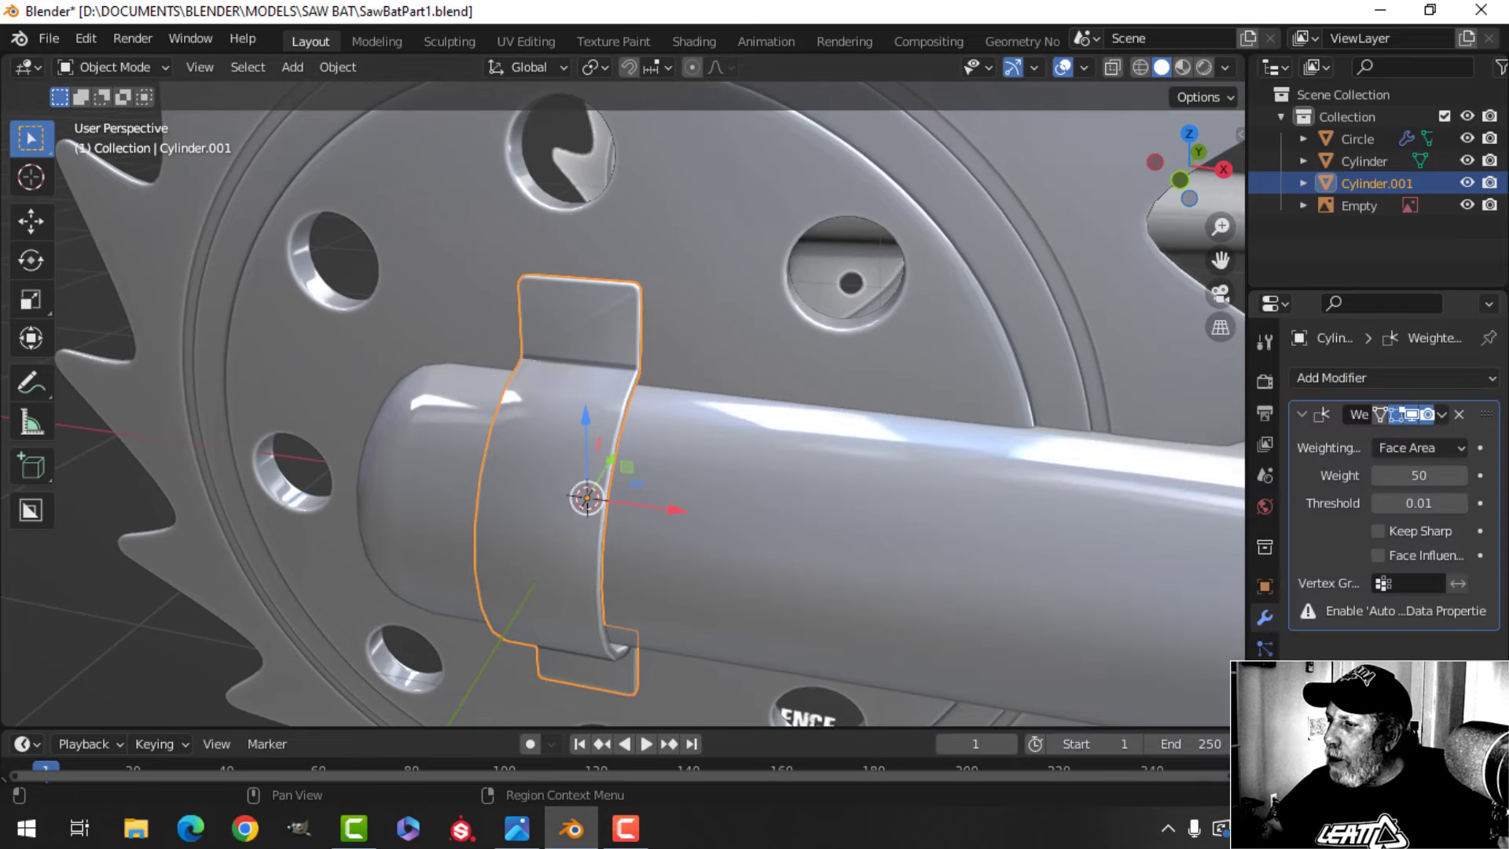
{"action": "left_click", "coordinate": [1265, 743]}
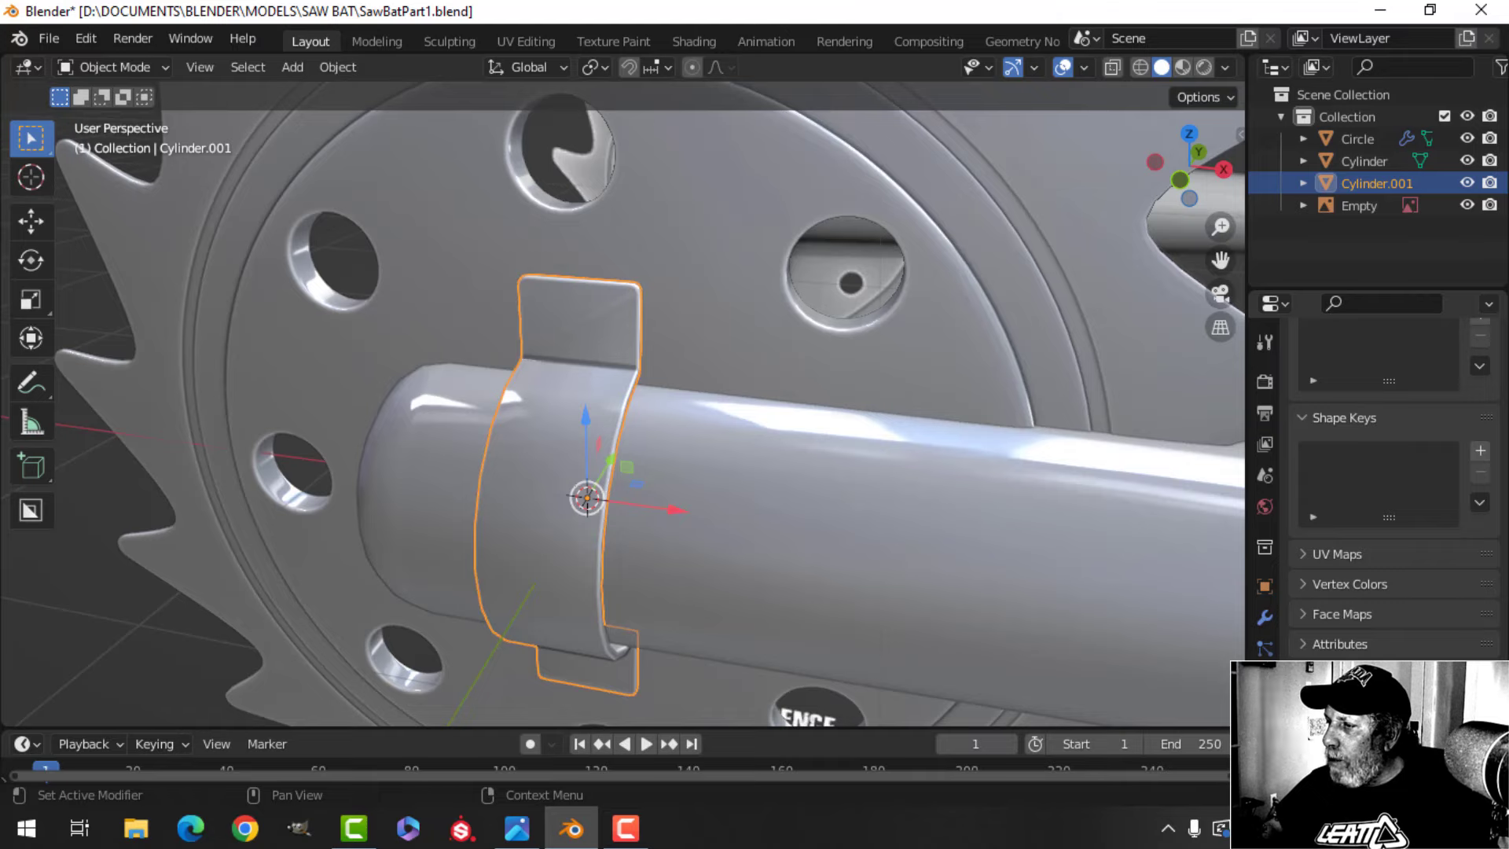
{"action": "key", "text": "alt+a"}
Set the strap's origin to the 3D cursor
{"action": "middle_click_drag", "start_coordinate": [695, 479], "coordinate": [680, 378]}
{"action": "scroll", "coordinate": [739, 432], "scroll_direction": "down", "scroll_amount": 3}
{"action": "mouse_move", "coordinate": [680, 378]}
{"action": "middle_mouse_down"}
{"action": "mouse_move", "coordinate": [645, 360]}
{"action": "mouse_move", "coordinate": [762, 366]}
{"action": "mouse_move", "coordinate": [861, 338]}
{"action": "mouse_move", "coordinate": [744, 323]}
{"action": "mouse_move", "coordinate": [677, 347]}
{"action": "mouse_move", "coordinate": [672, 379]}
{"action": "mouse_move", "coordinate": [767, 318]}
{"action": "mouse_move", "coordinate": [702, 443]}
{"action": "mouse_move", "coordinate": [635, 481]}
{"action": "mouse_move", "coordinate": [454, 387]}
{"action": "mouse_move", "coordinate": [673, 385]}
{"action": "mouse_move", "coordinate": [783, 412]}
{"action": "mouse_move", "coordinate": [803, 451]}
{"action": "mouse_move", "coordinate": [893, 426]}
{"action": "mouse_move", "coordinate": [639, 445]}
{"action": "mouse_move", "coordinate": [498, 436]}
{"action": "mouse_move", "coordinate": [464, 455]}
{"action": "mouse_move", "coordinate": [914, 456]}
{"action": "mouse_move", "coordinate": [759, 444]}
{"action": "mouse_move", "coordinate": [778, 427]}
{"action": "mouse_move", "coordinate": [714, 462]}
{"action": "mouse_move", "coordinate": [680, 376]}
{"action": "middle_mouse_up"}
{"action": "scroll", "coordinate": [771, 409], "scroll_direction": "up", "scroll_amount": 2}
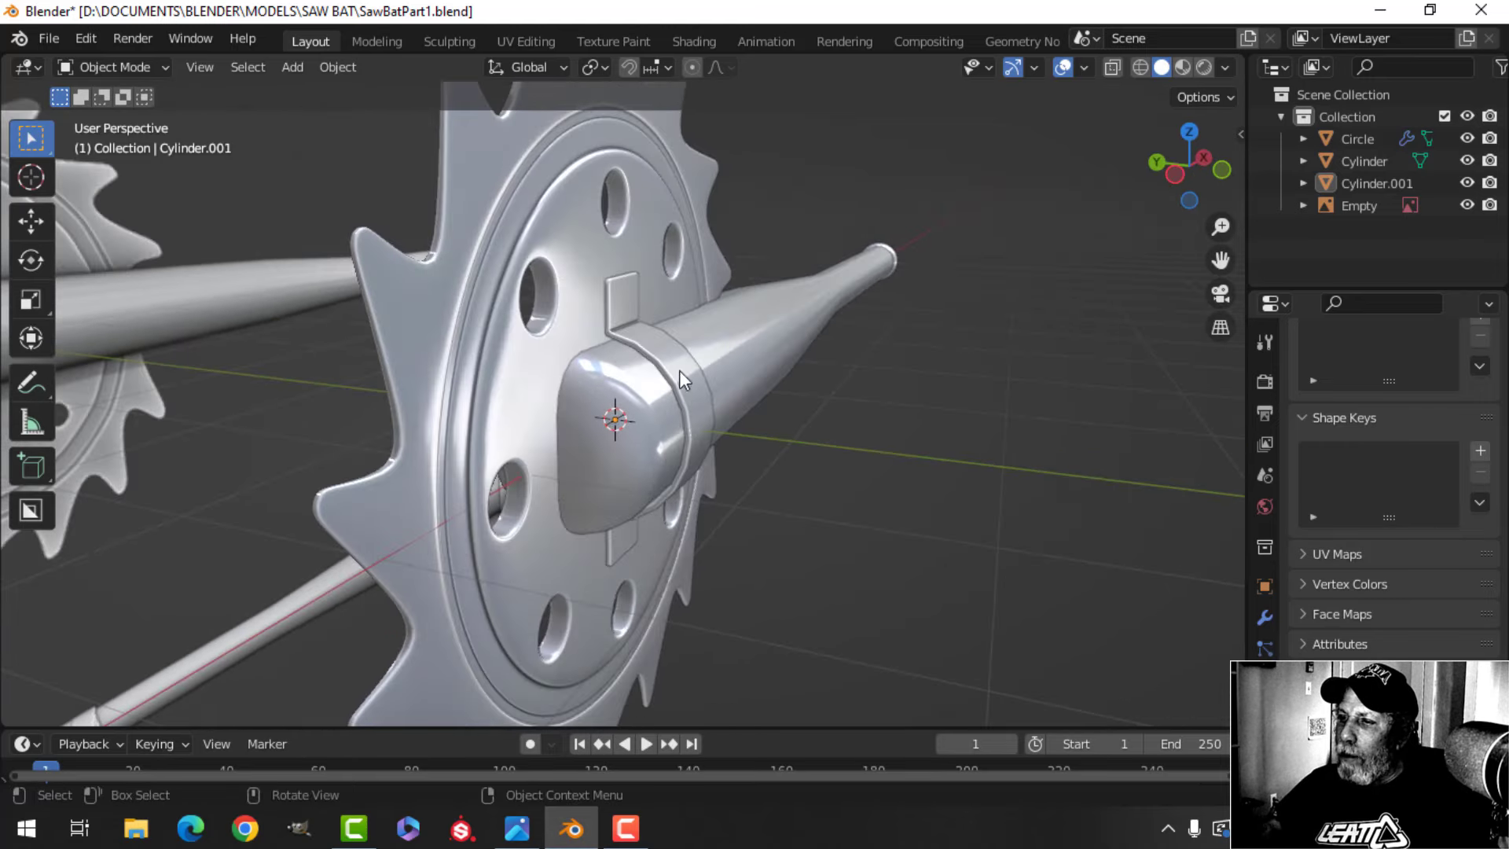
{"action": "left_click", "coordinate": [328, 64]}
{"action": "mouse_move", "coordinate": [369, 115]}
{"action": "left_click", "coordinate": [603, 162]}
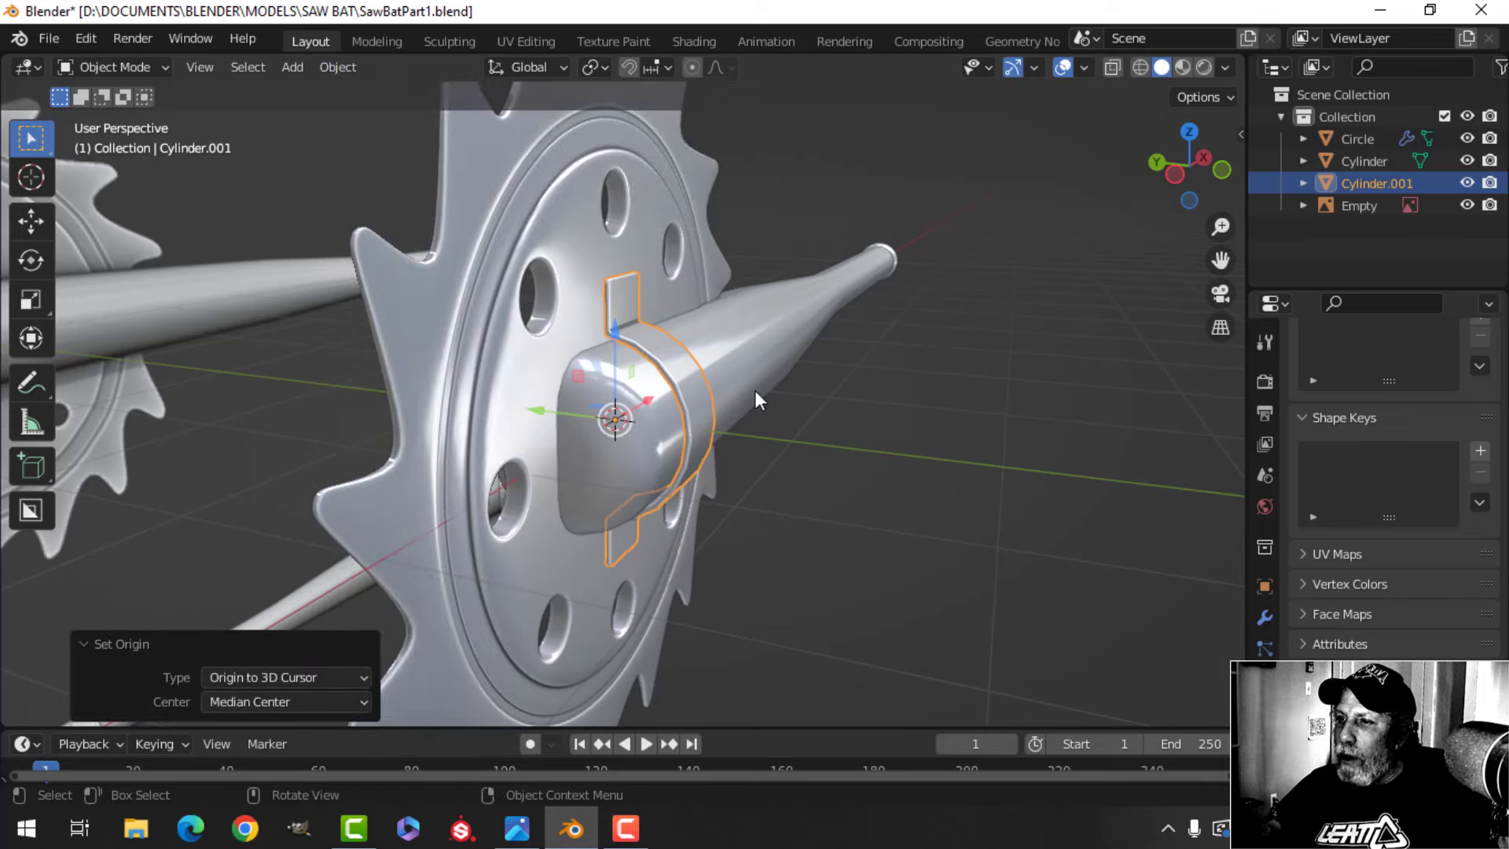
Add a Mirror modifier to the strap with only the Y axis enabled
{"action": "left_click", "coordinate": [1267, 616]}
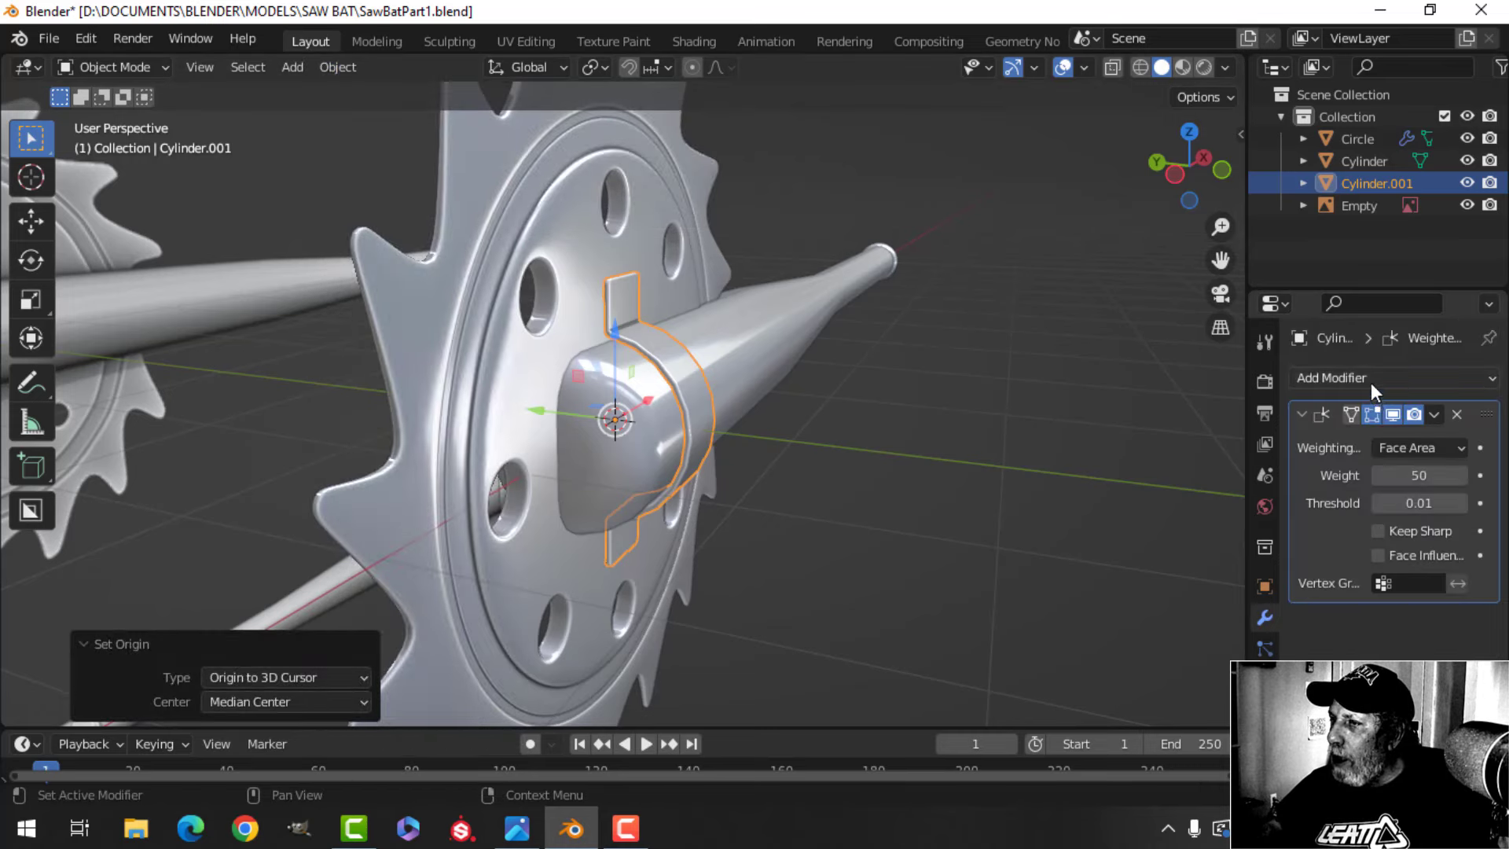
{"action": "left_click", "coordinate": [1340, 378]}
{"action": "left_click", "coordinate": [1088, 633]}
{"action": "middle_click_drag", "start_coordinate": [1069, 610], "coordinate": [865, 472]}
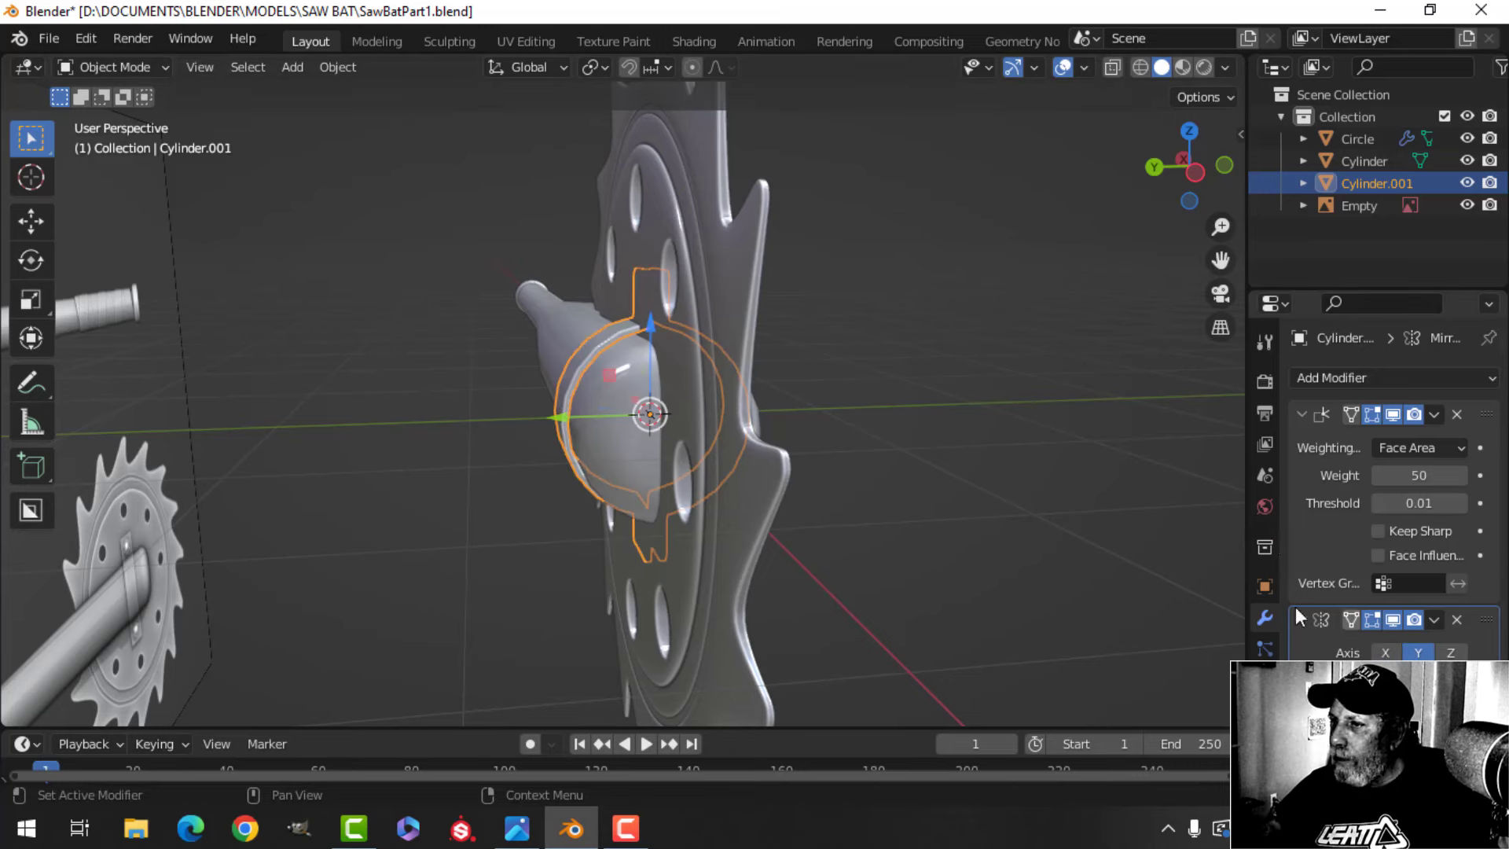
Select the bat's entire mesh in Edit Mode and snap the 3D cursor to it
{"action": "middle_click_drag", "start_coordinate": [620, 412], "coordinate": [720, 327]}
{"action": "left_click", "coordinate": [686, 319]}
{"action": "key", "text": "Tab"}
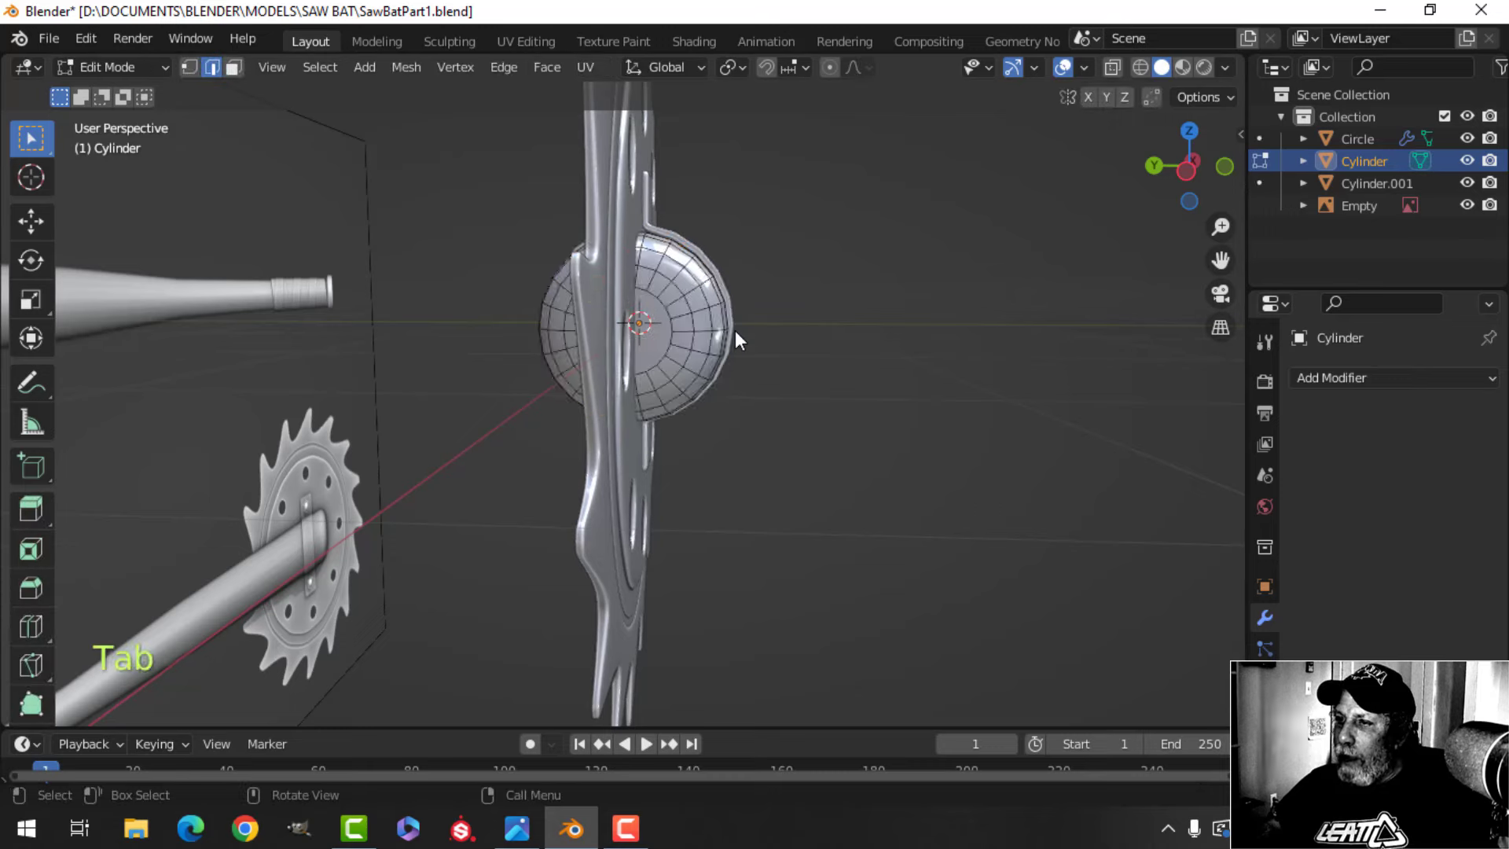
{"action": "key", "text": "a"}
{"action": "key", "text": "shift+s"}
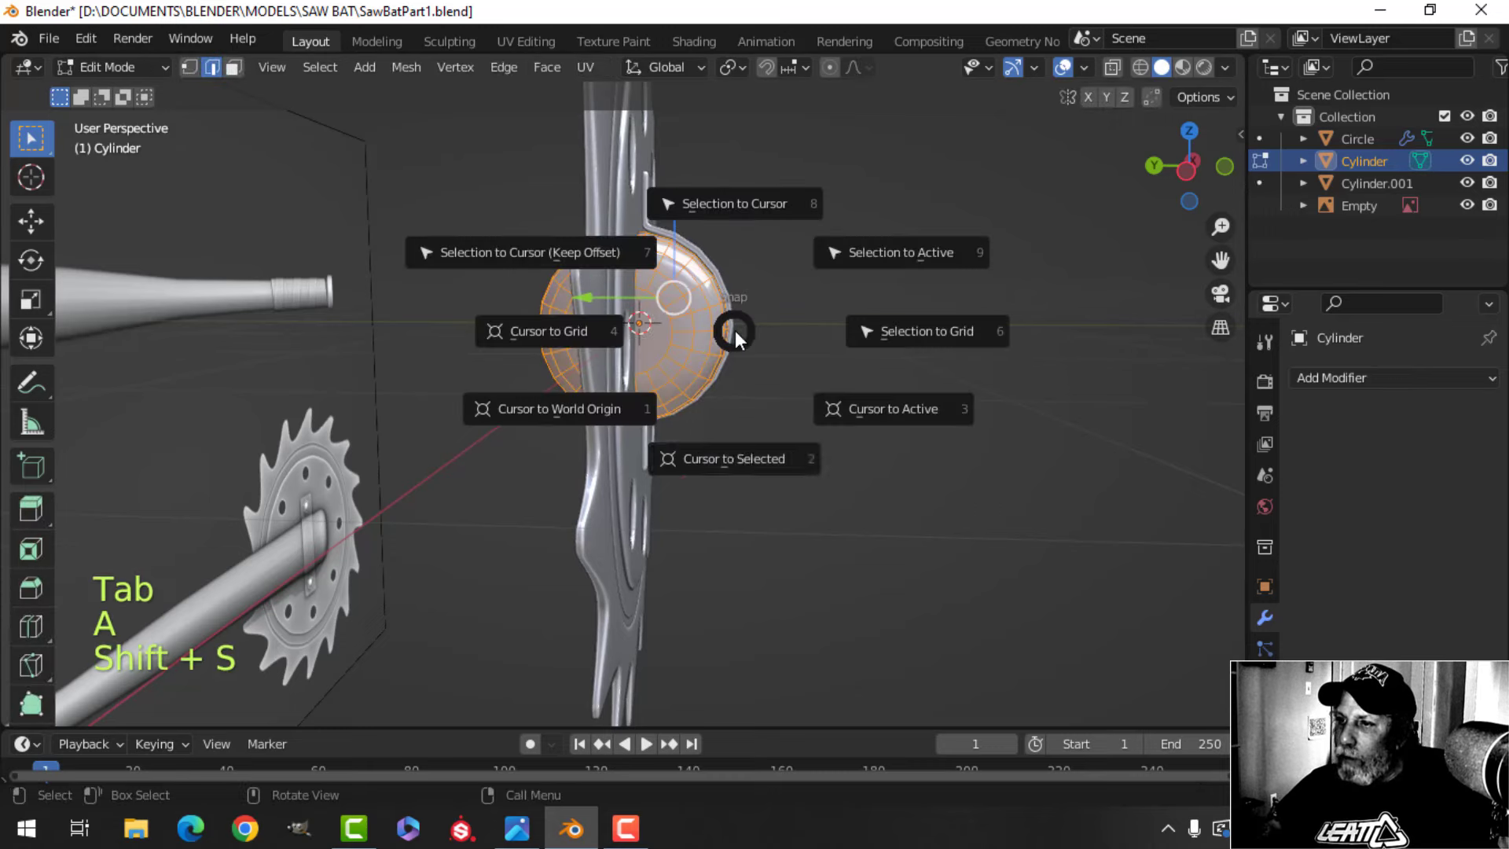
{"action": "left_click", "coordinate": [741, 457]}
{"action": "middle_click_drag", "start_coordinate": [741, 401], "coordinate": [691, 388]}
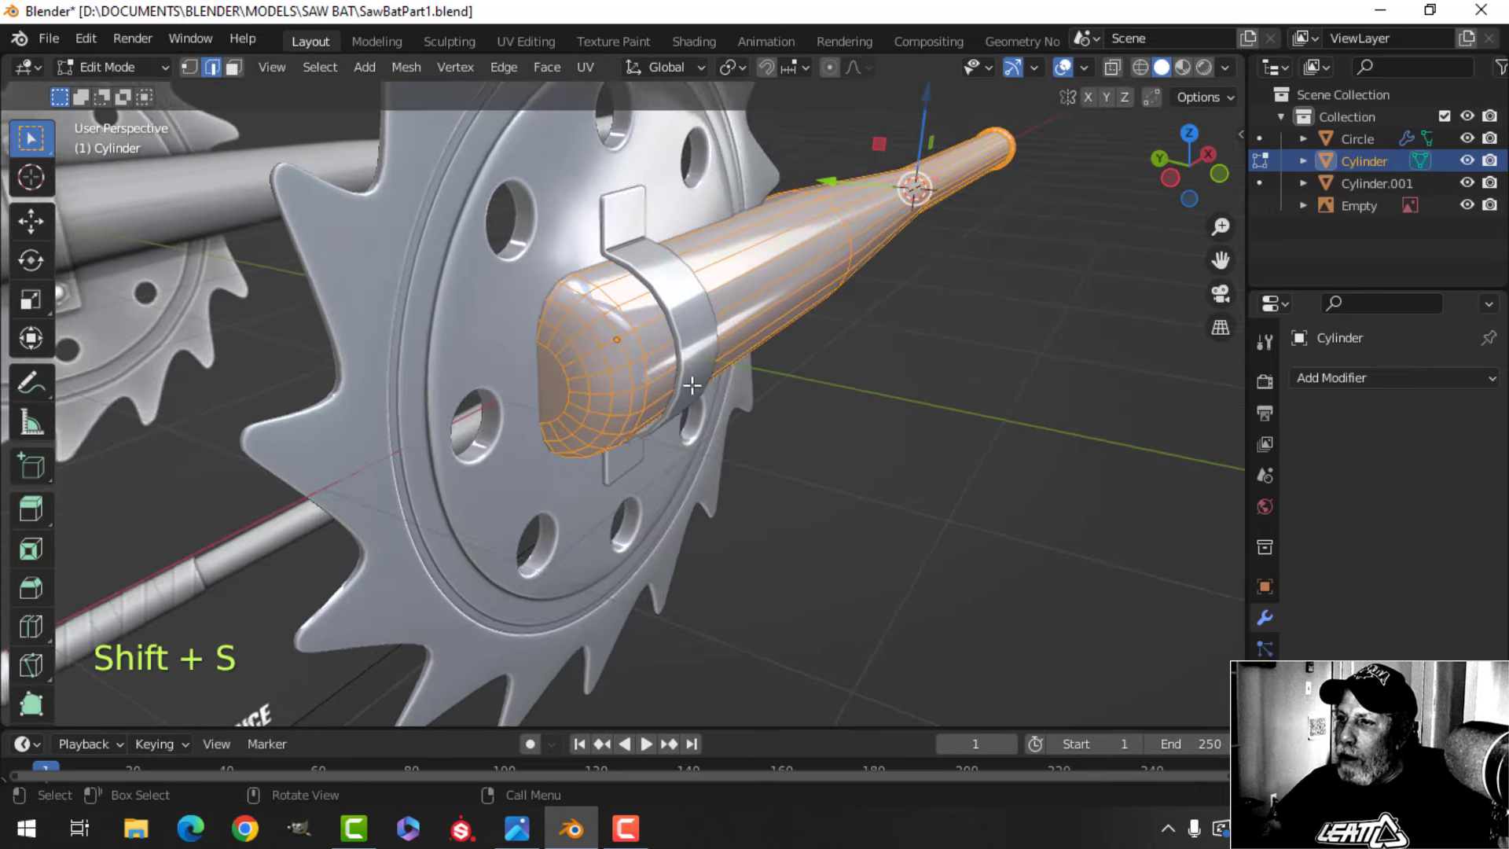
Return to Object Mode and set the strap's origin to the 3D cursor on the bat's centerline, leaving nothing selected
{"action": "key", "text": "Tab"}
{"action": "left_click", "coordinate": [681, 314]}
{"action": "left_click", "coordinate": [350, 69]}
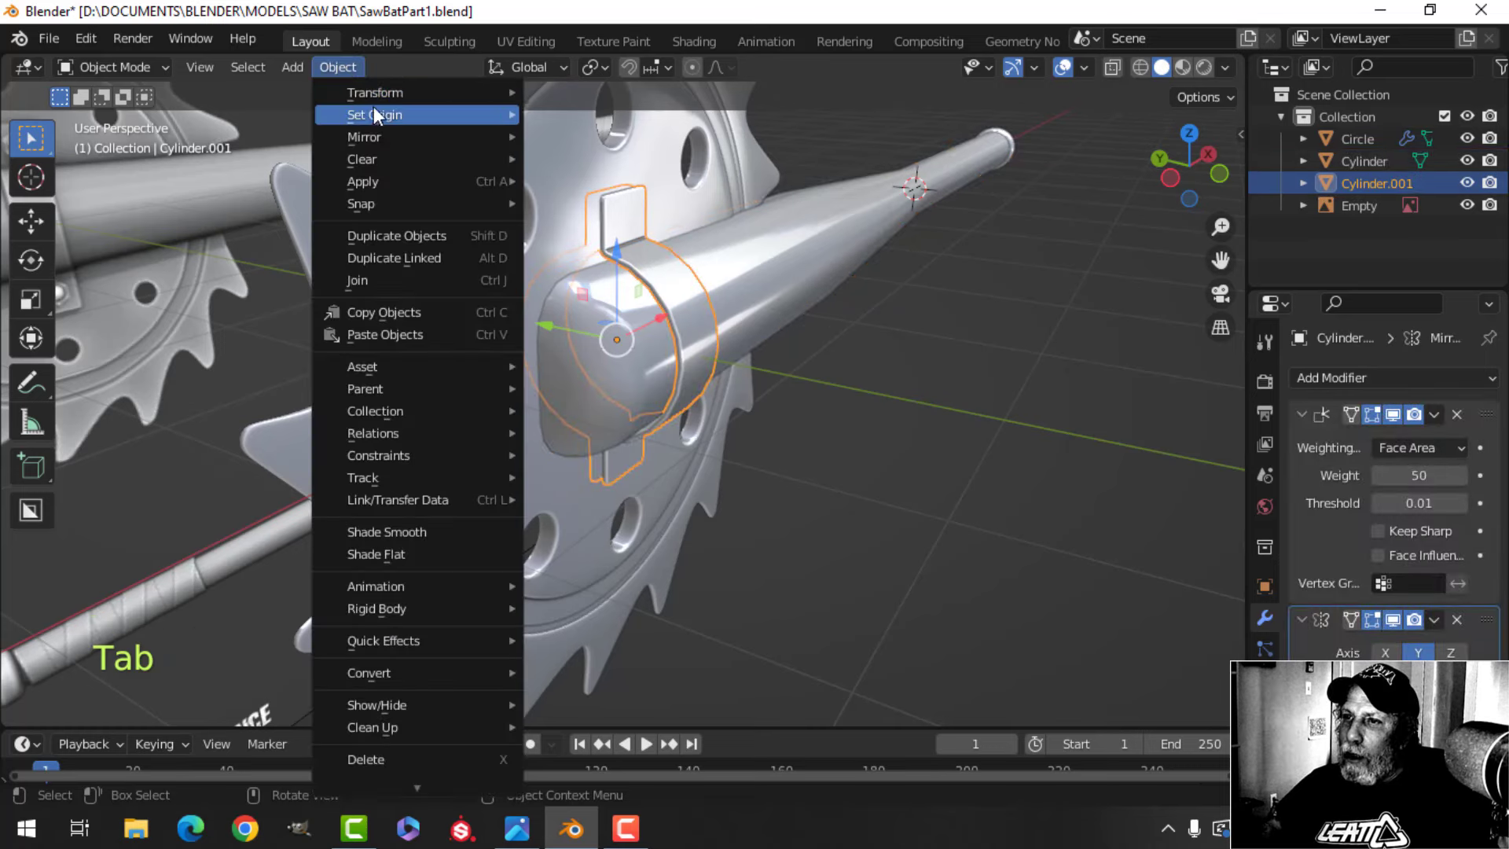
{"action": "mouse_move", "coordinate": [393, 110]}
{"action": "left_click", "coordinate": [597, 156]}
{"action": "middle_click_drag", "start_coordinate": [573, 319], "coordinate": [624, 308]}
{"action": "key", "text": "alt+a"}
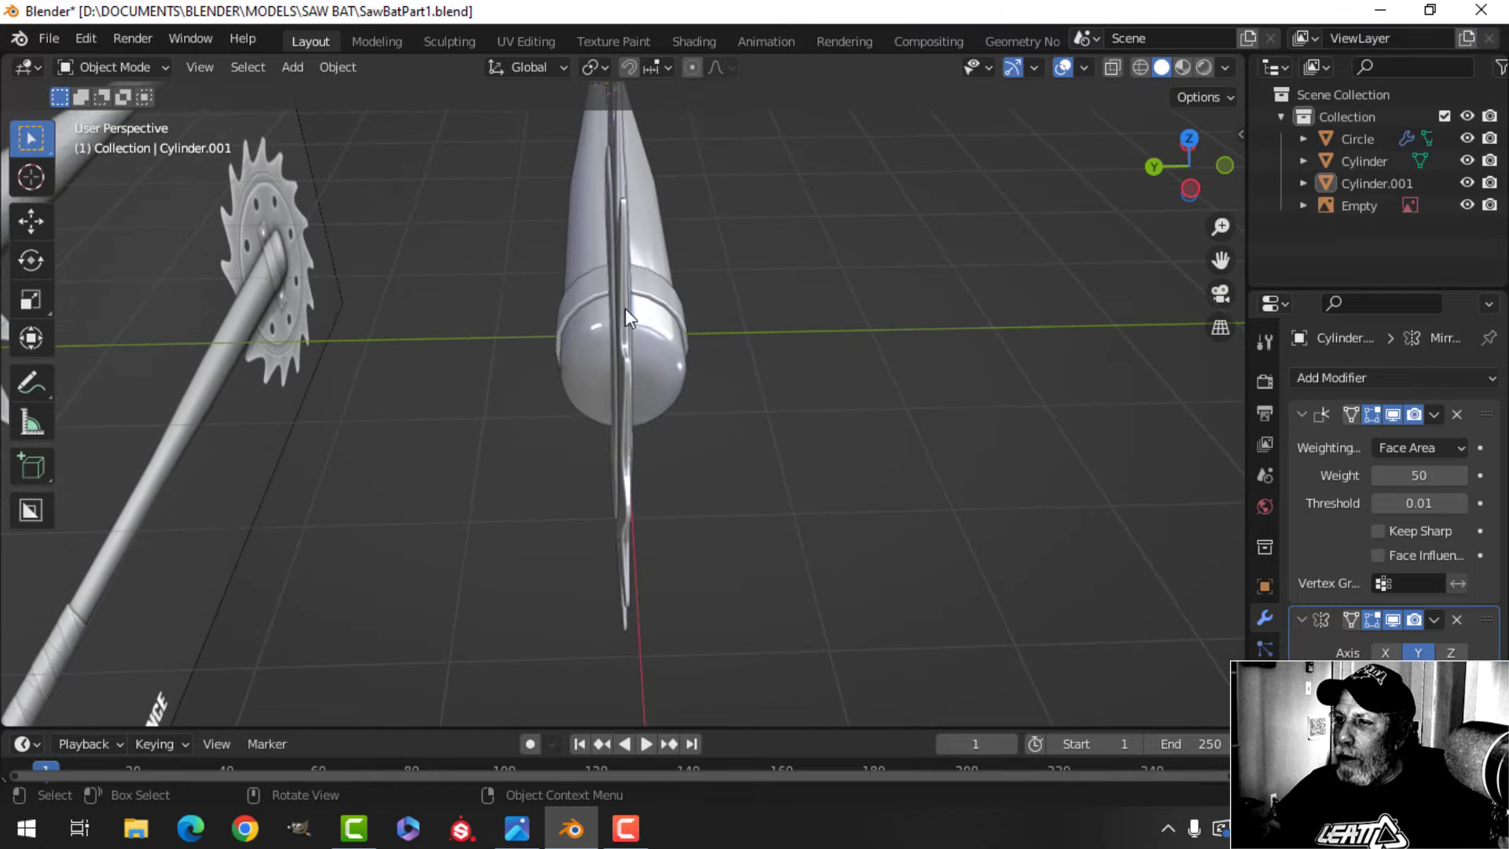
In top view, move the saw blade slightly along negative Y to center it on the bat, then deselect it
{"action": "left_click", "coordinate": [620, 257]}
{"action": "key", "text": "KP_7"}
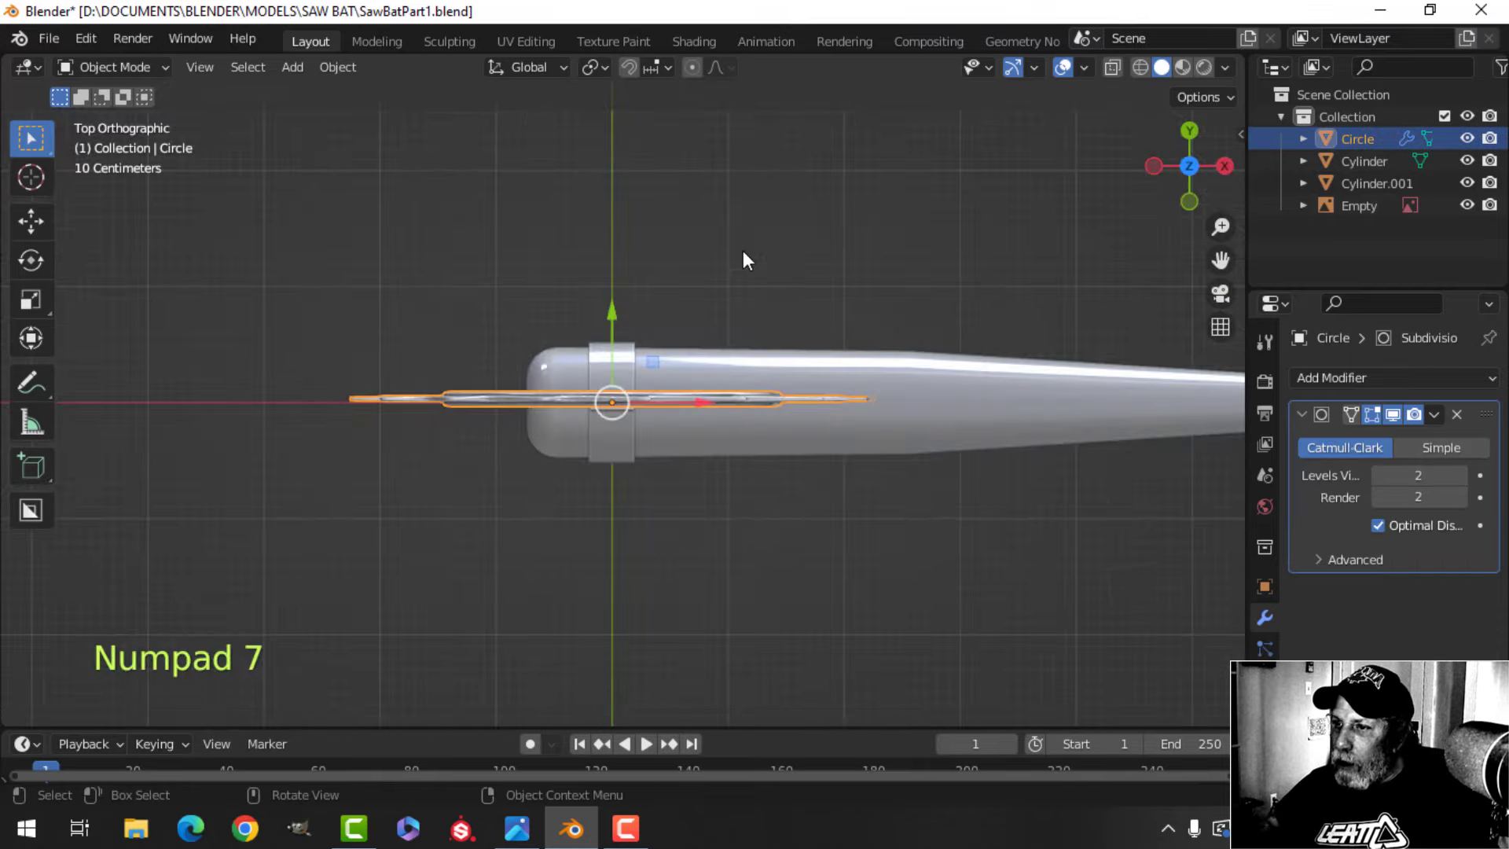
{"action": "scroll", "coordinate": [606, 346], "scroll_direction": "up", "scroll_amount": 3}
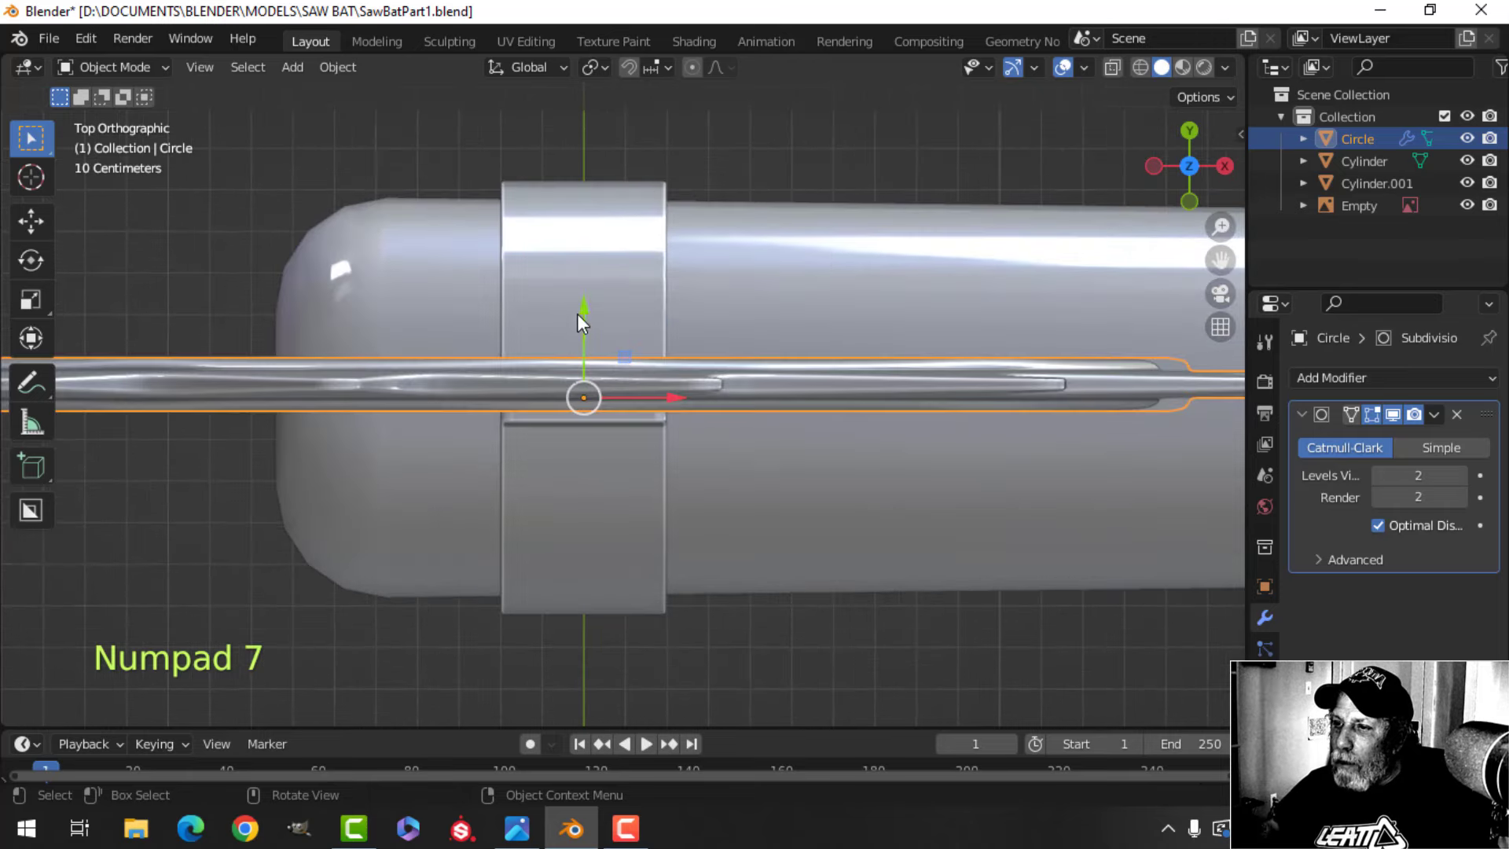
{"action": "left_click_drag", "start_coordinate": [585, 319], "coordinate": [586, 332]}
{"action": "middle_click_drag", "start_coordinate": [586, 333], "coordinate": [704, 290]}
{"action": "key", "text": "alt+a"}
Move the entire strap mesh about -0.027 m along Y in Edit Mode, then return to Object Mode with nothing selected
{"action": "left_click", "coordinate": [718, 284]}
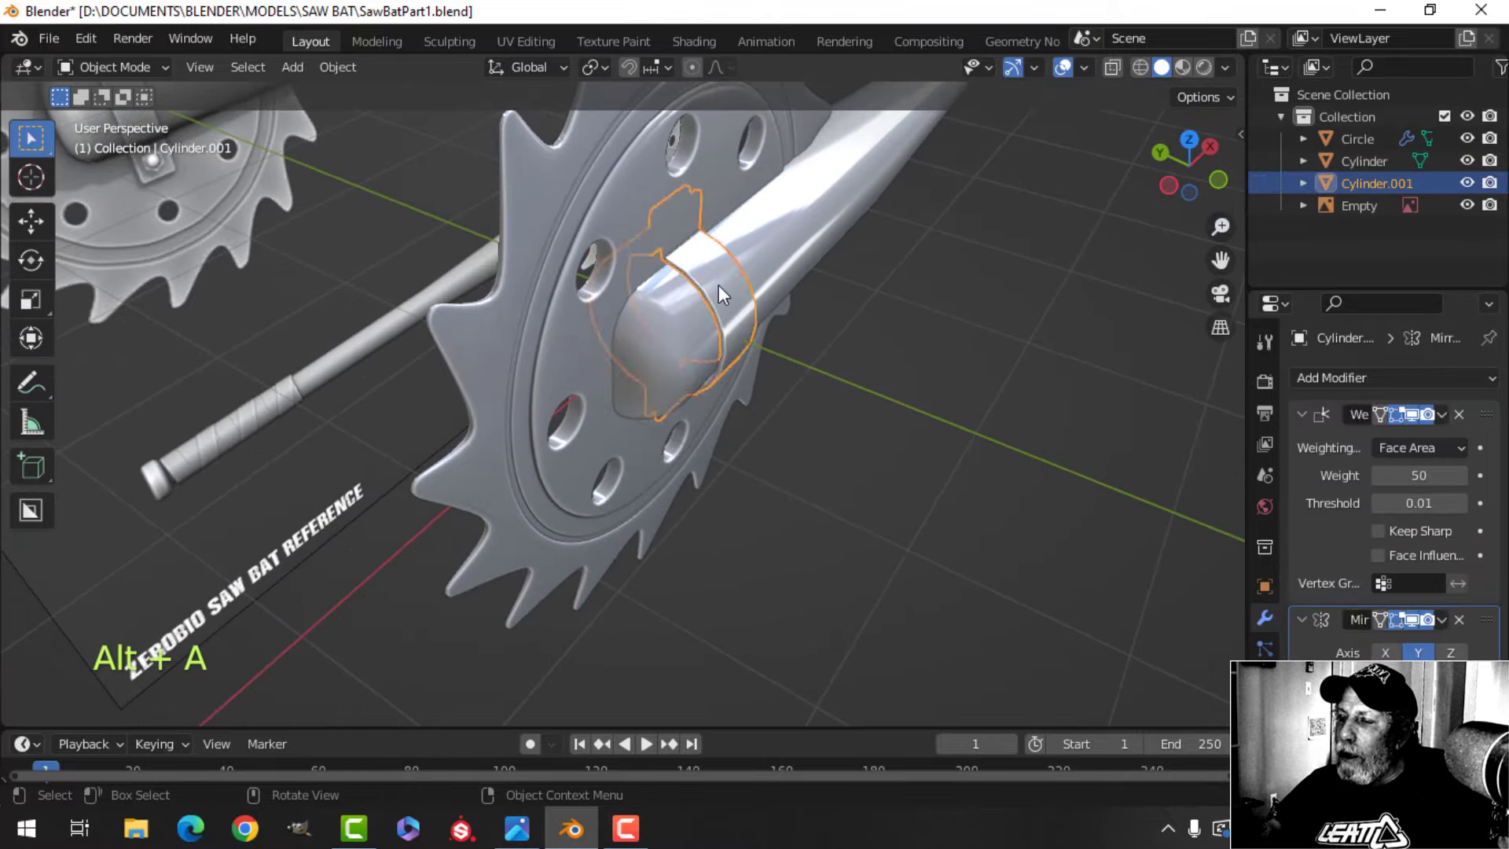
{"action": "key", "text": "Tab"}
{"action": "key", "text": "a"}
{"action": "scroll", "coordinate": [785, 350], "scroll_direction": "up", "scroll_amount": 3}
{"action": "middle_click_drag", "start_coordinate": [785, 351], "coordinate": [854, 307]}
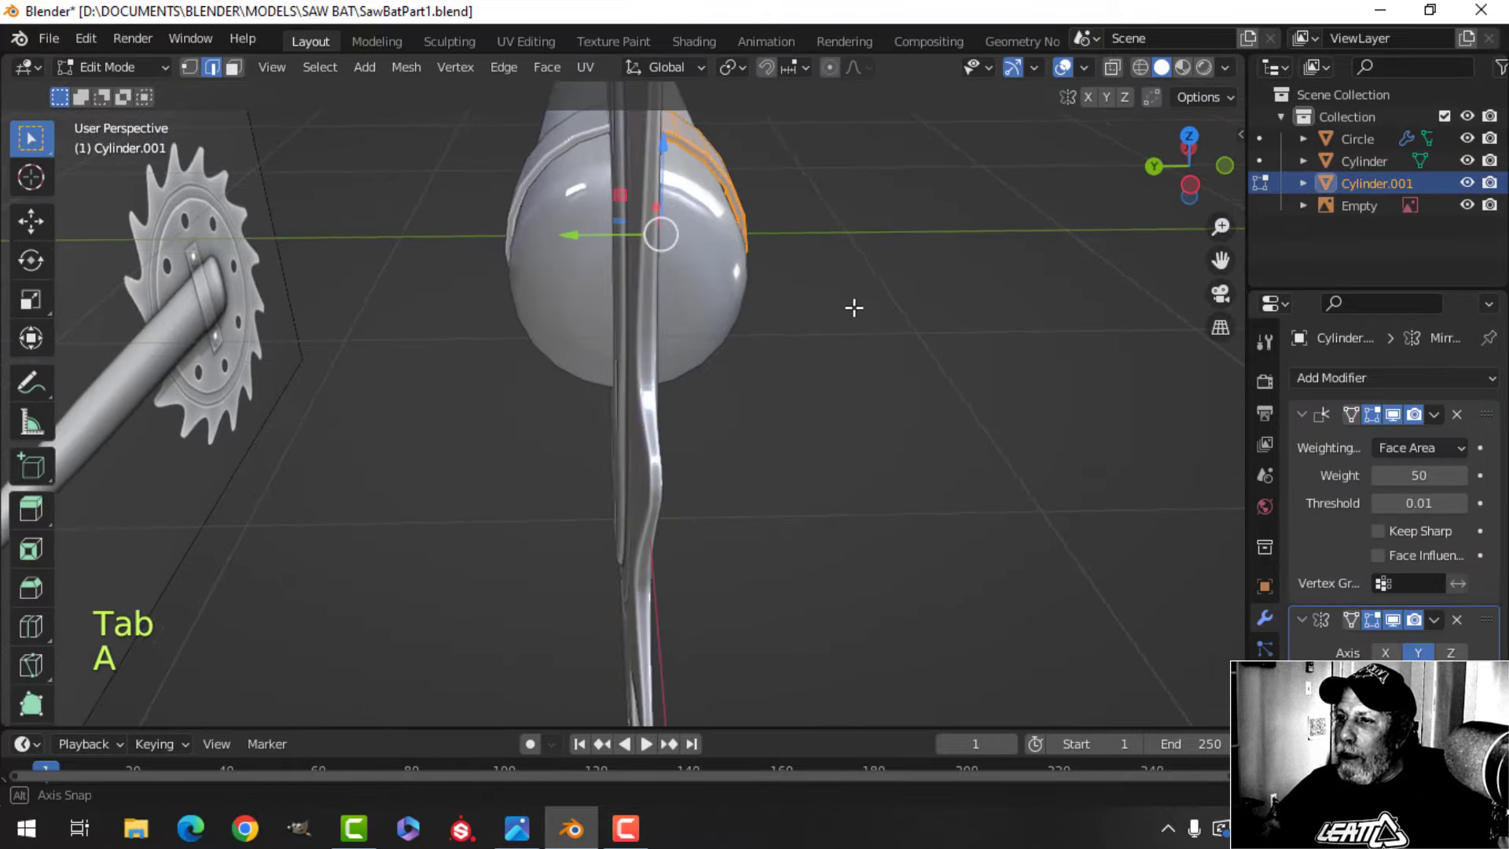
{"action": "key", "text": "KP_7"}
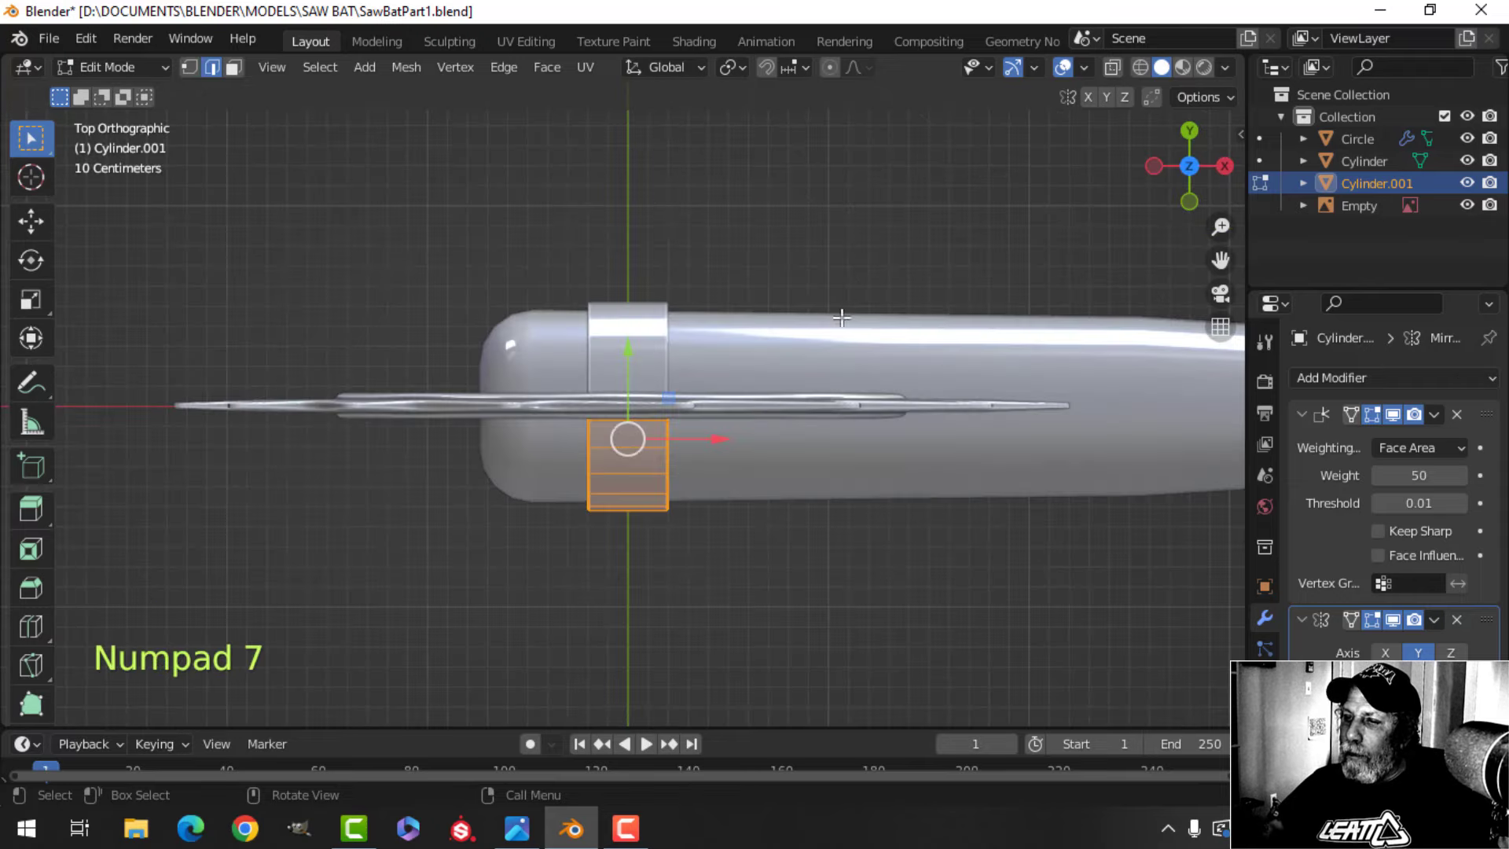
{"action": "middle_click_drag", "start_coordinate": [507, 450], "coordinate": [887, 388], "text": "shift"}
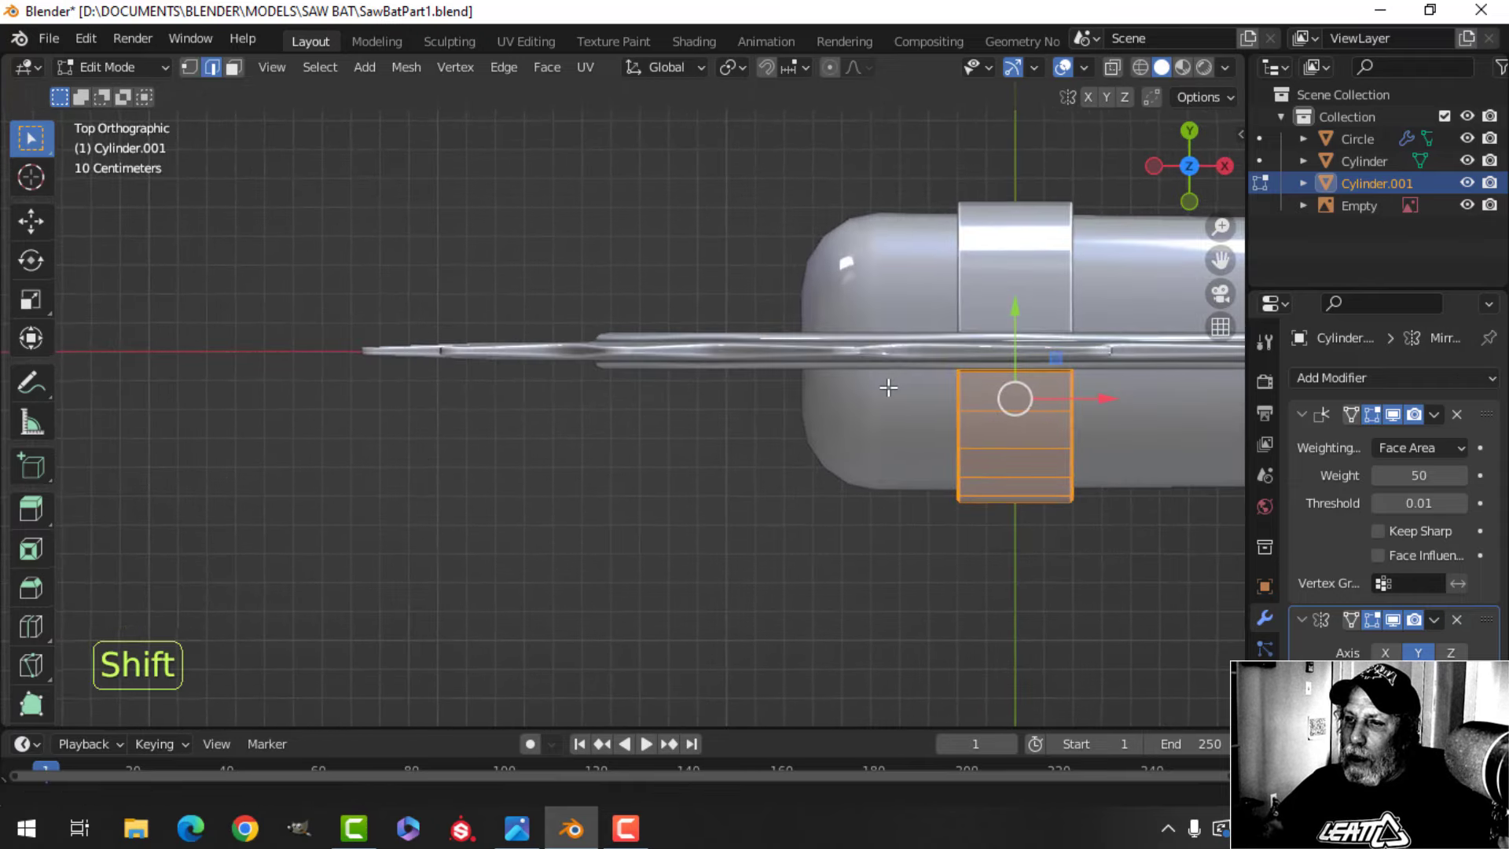
{"action": "scroll", "coordinate": [887, 387], "scroll_direction": "up", "scroll_amount": 3}
{"action": "middle_click_drag", "start_coordinate": [587, 397], "coordinate": [899, 434], "text": "shift"}
{"action": "scroll", "coordinate": [744, 417], "scroll_direction": "up", "scroll_amount": 3}
{"action": "scroll", "coordinate": [739, 414], "scroll_direction": "up", "scroll_amount": 1}
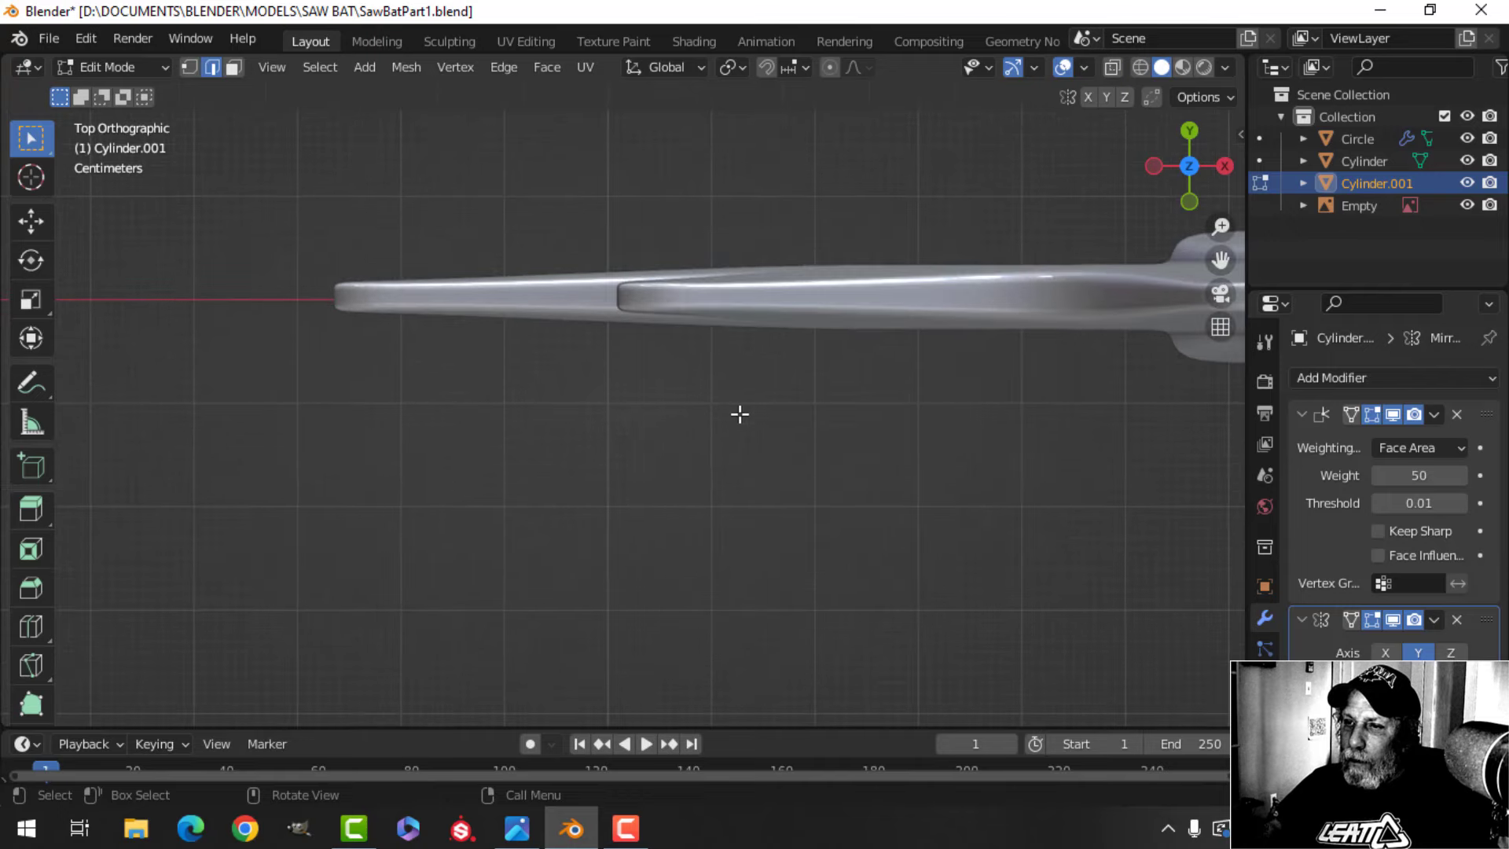
{"action": "scroll", "coordinate": [739, 414], "scroll_direction": "down", "scroll_amount": 5}
{"action": "middle_click_drag", "start_coordinate": [1010, 425], "coordinate": [594, 385], "text": "shift"}
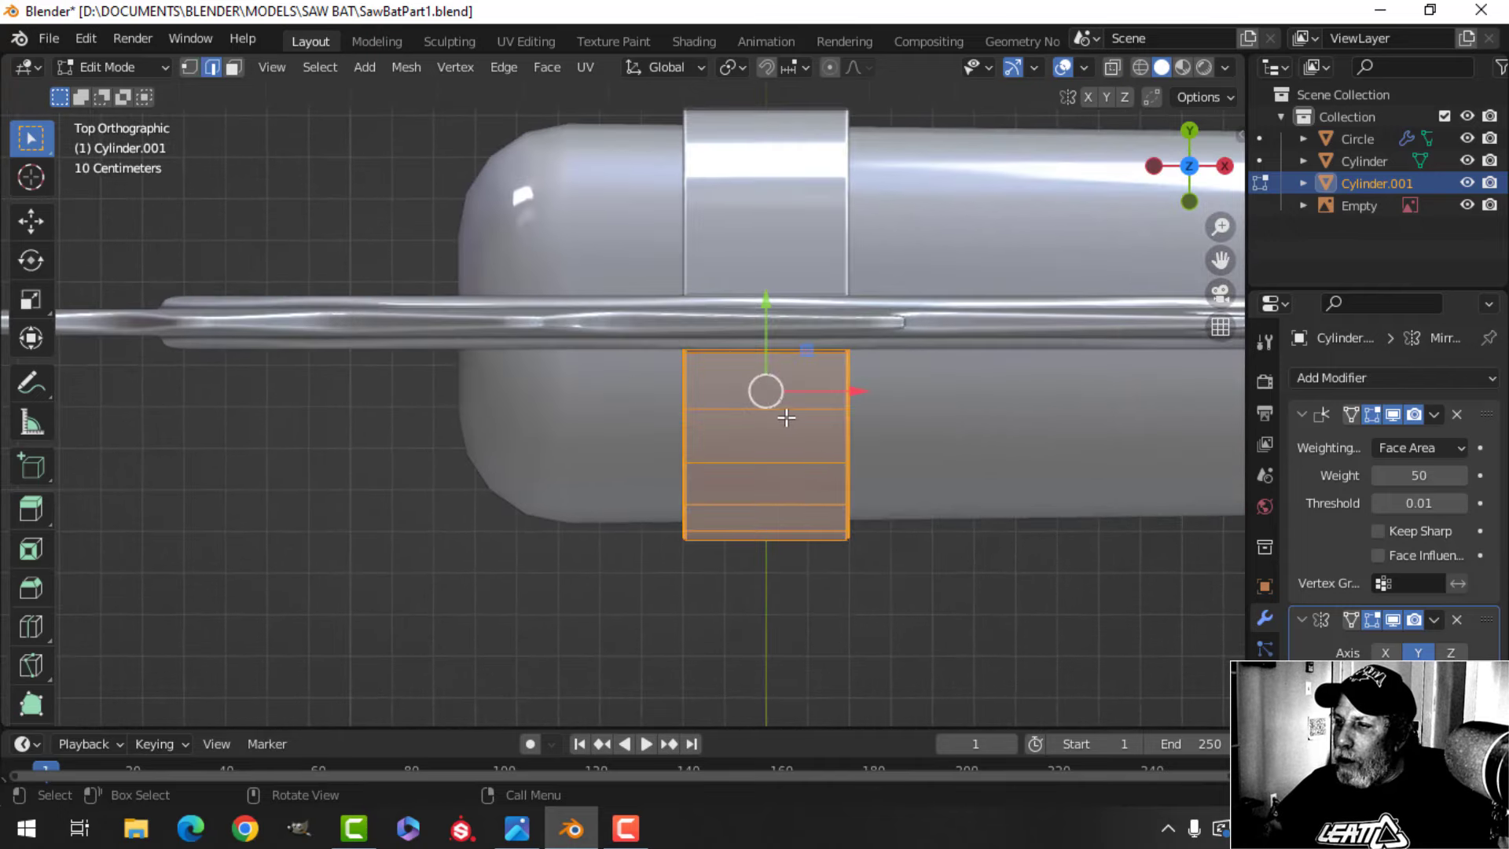
{"action": "middle_click_drag", "start_coordinate": [786, 405], "coordinate": [699, 433], "text": "shift"}
{"action": "scroll", "coordinate": [751, 387], "scroll_direction": "up", "scroll_amount": 4}
{"action": "scroll", "coordinate": [700, 437], "scroll_direction": "down", "scroll_amount": 5}
{"action": "left_click_drag", "start_coordinate": [583, 328], "coordinate": [594, 323]}
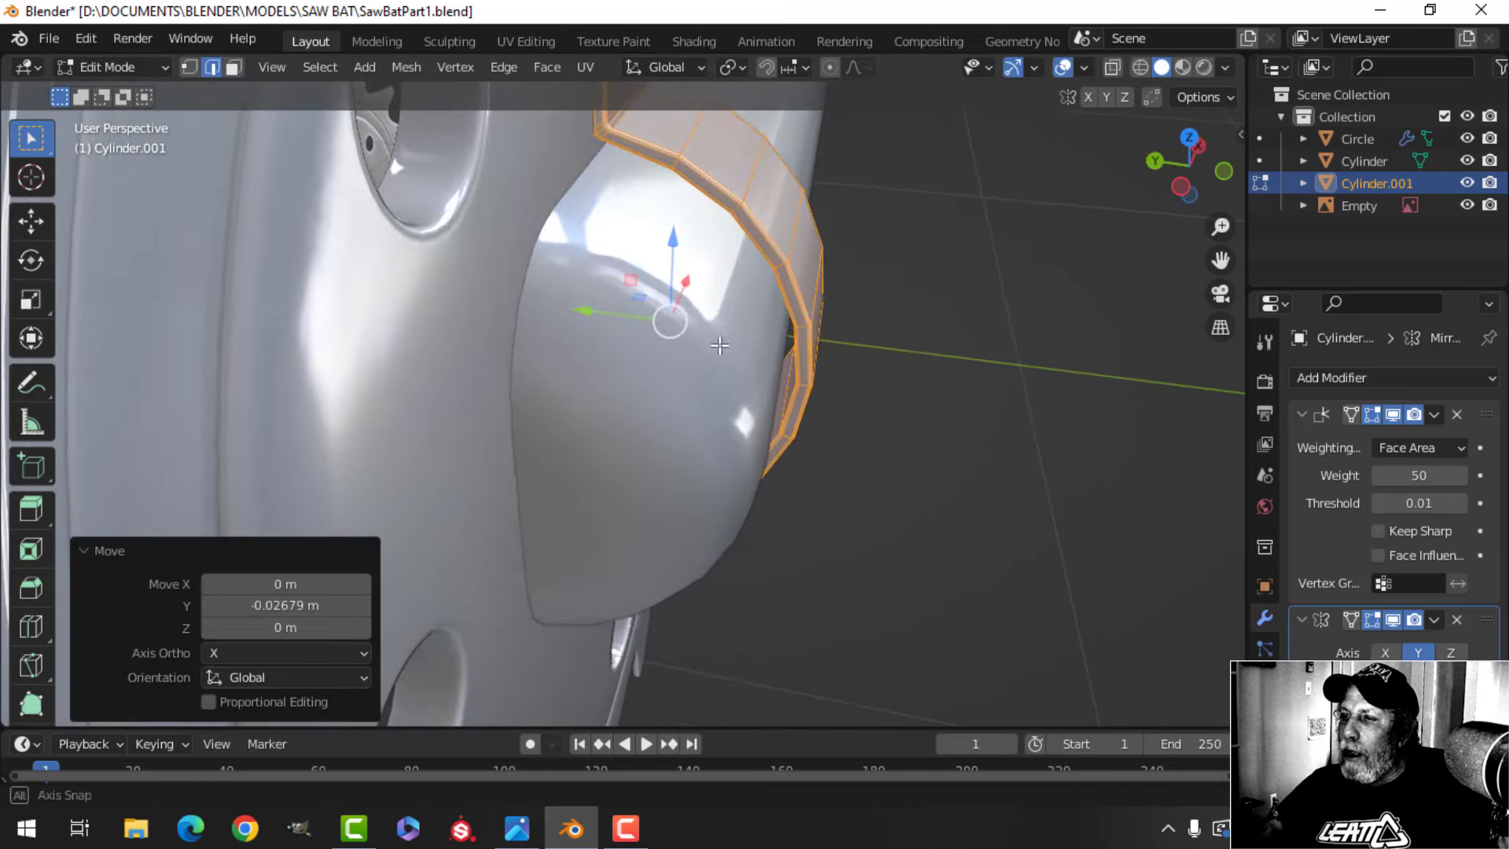
{"action": "left_click", "coordinate": [871, 343]}
{"action": "middle_click_drag", "start_coordinate": [711, 393], "coordinate": [390, 414]}
{"action": "key", "text": "Tab"}
{"action": "scroll", "coordinate": [762, 397], "scroll_direction": "down", "scroll_amount": 5}
{"action": "key", "text": "alt+a"}
{"action": "scroll", "coordinate": [665, 355], "scroll_direction": "up", "scroll_amount": 4}
{"action": "scroll", "coordinate": [615, 399], "scroll_direction": "down", "scroll_amount": 4}
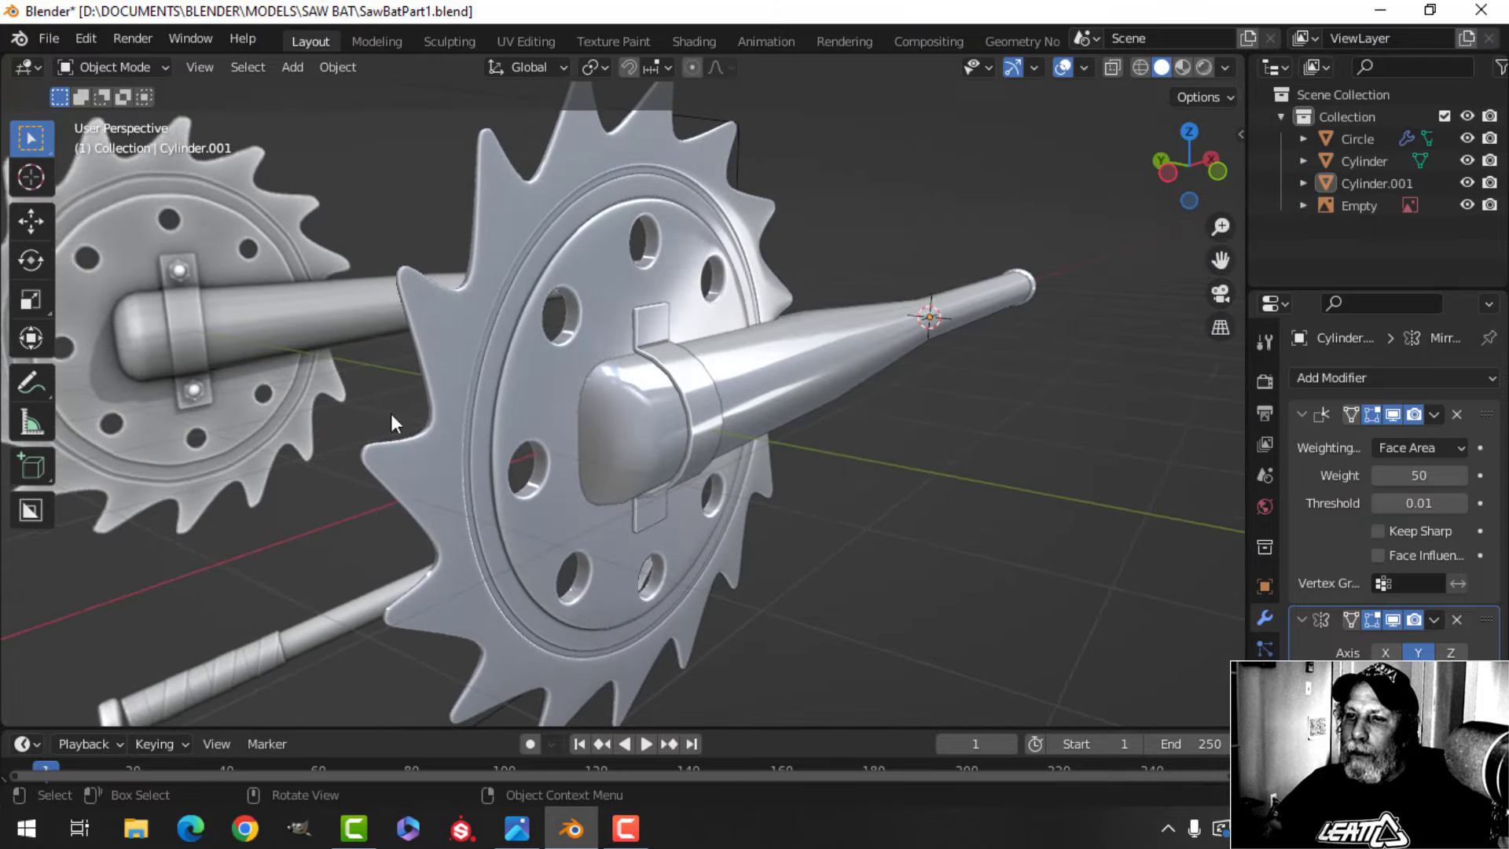
Snap the 3D cursor to the outer face of the strap's upper end tab and return to Object Mode
{"action": "middle_click_drag", "start_coordinate": [614, 346], "coordinate": [657, 393]}
{"action": "scroll", "coordinate": [668, 384], "scroll_direction": "up", "scroll_amount": 4}
{"action": "left_click", "coordinate": [635, 336]}
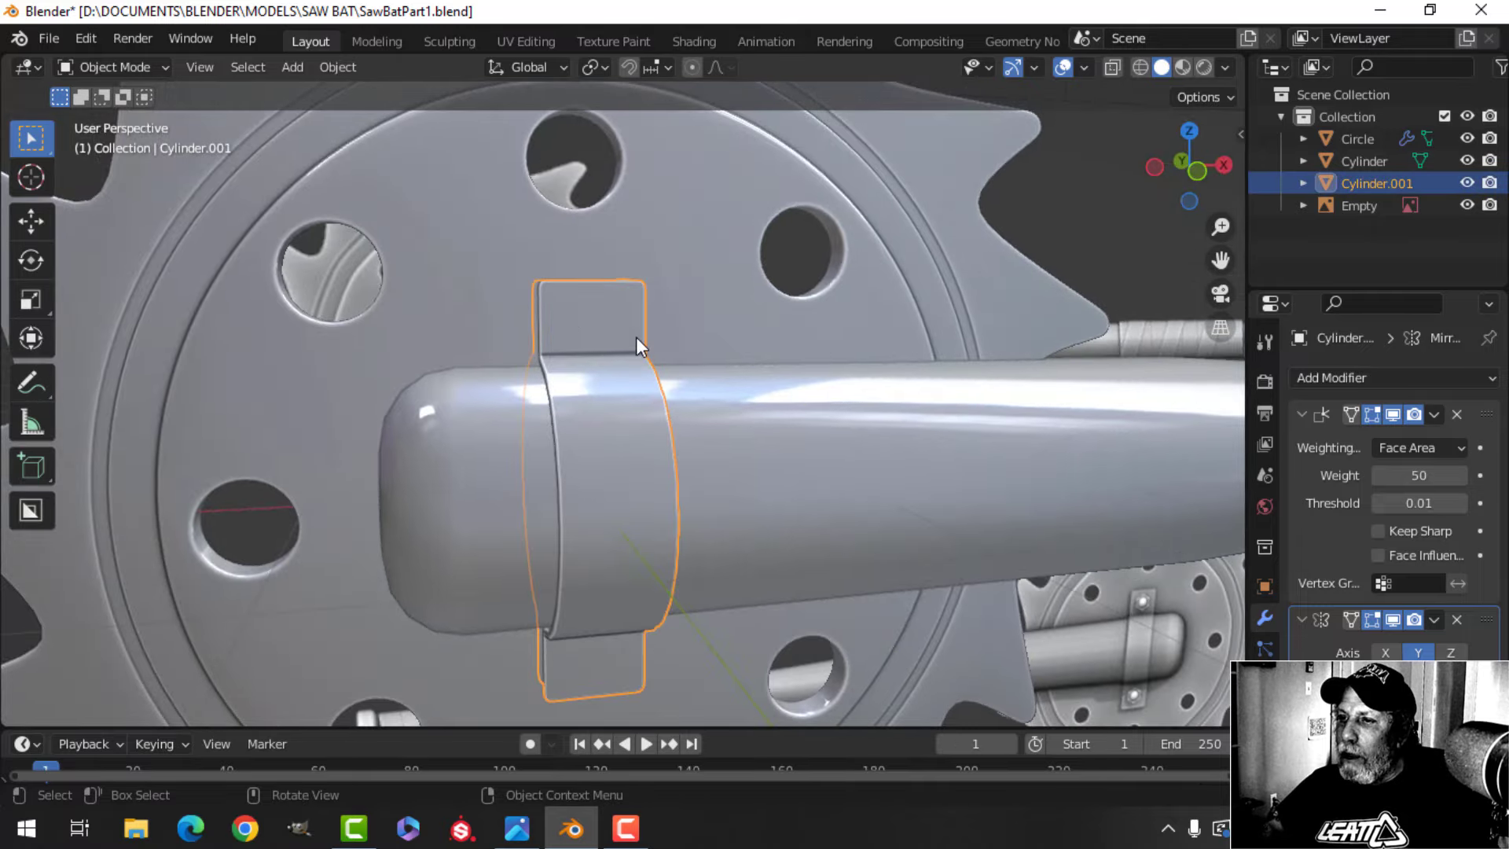
{"action": "key", "text": "Tab"}
{"action": "key", "text": "alt+a"}
{"action": "key", "text": "3"}
{"action": "left_click", "coordinate": [635, 337]}
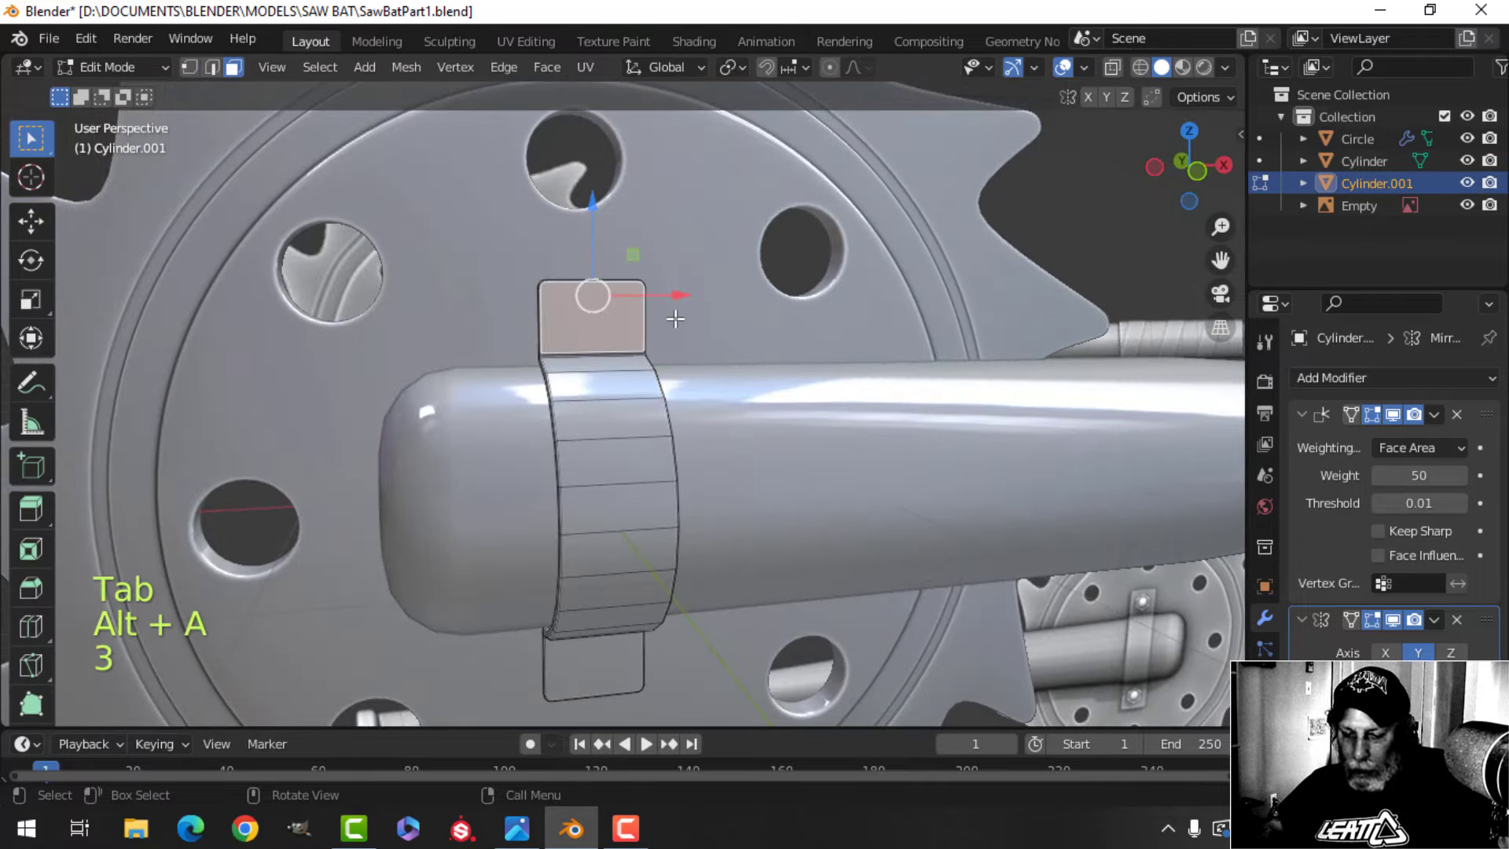
{"action": "key", "text": "shift+s"}
{"action": "left_click", "coordinate": [679, 454]}
{"action": "key", "text": "Tab"}
{"action": "middle_click_drag", "start_coordinate": [681, 454], "coordinate": [702, 433]}
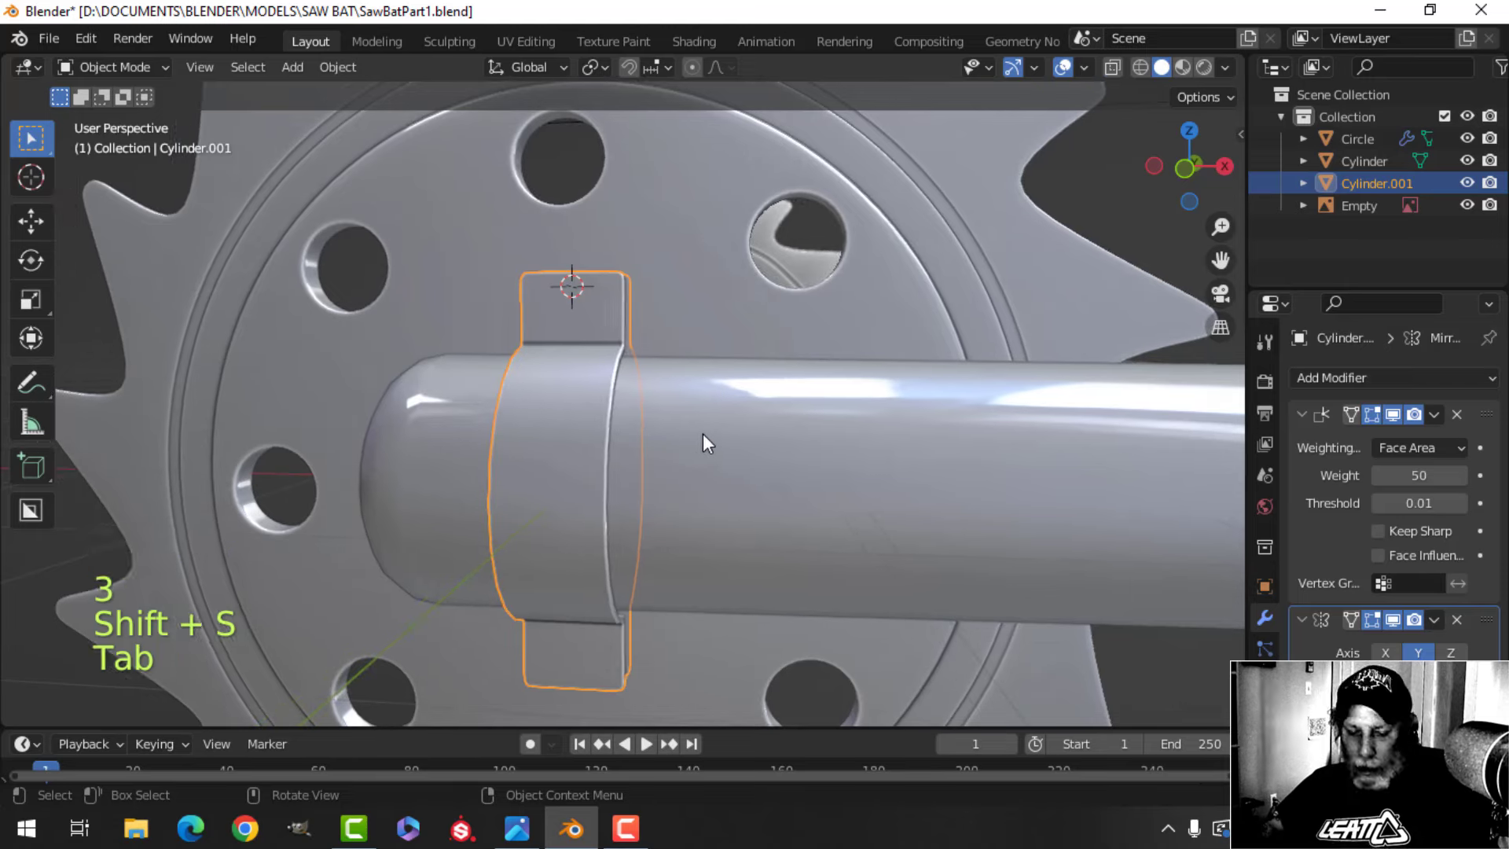
Add a mesh circle with 6 vertices at the 3D cursor on the strap's upper tab
{"action": "key", "text": "shift+a"}
{"action": "mouse_move", "coordinate": [597, 329]}
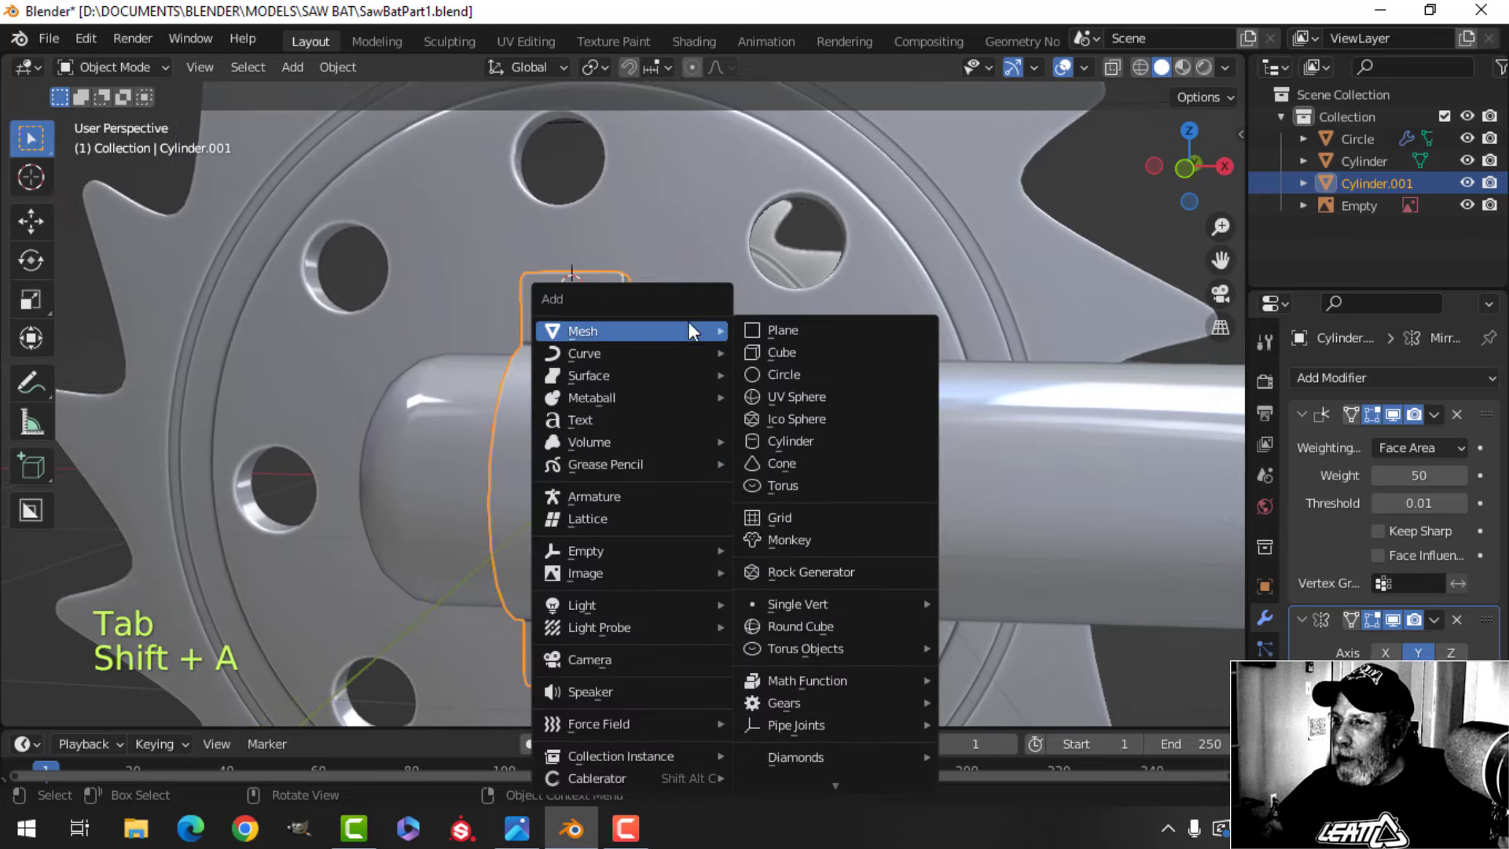
{"action": "left_click", "coordinate": [790, 374]}
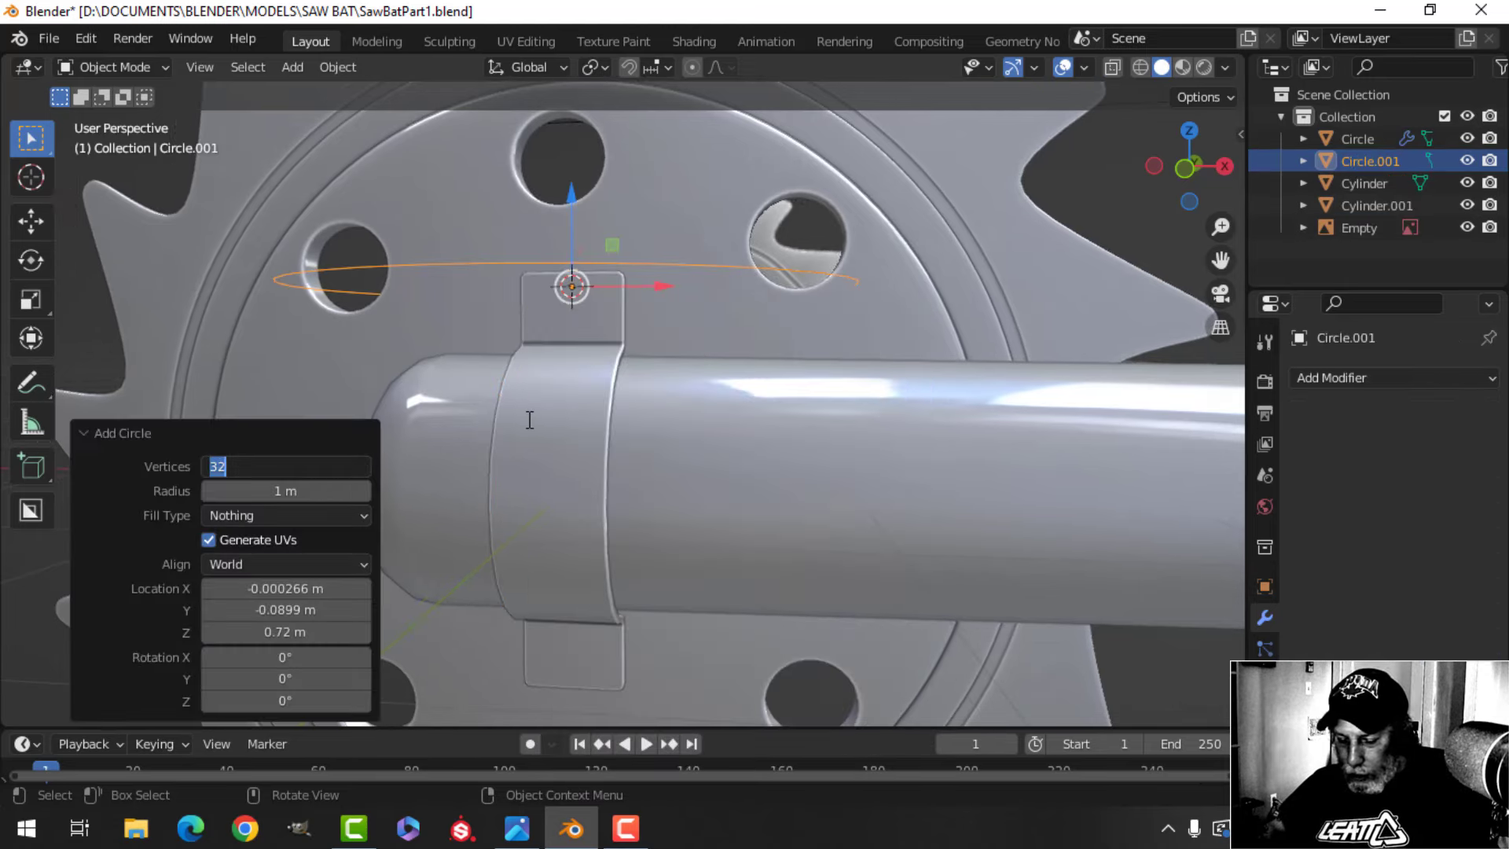
{"action": "type", "text": "6"}
{"action": "key", "text": "Return"}
{"action": "scroll", "coordinate": [534, 418], "scroll_direction": "down", "scroll_amount": 5}
In Edit Mode, scale the hexagon down, fill it with a face and rotate it 90° about X
{"action": "key", "text": "Tab"}
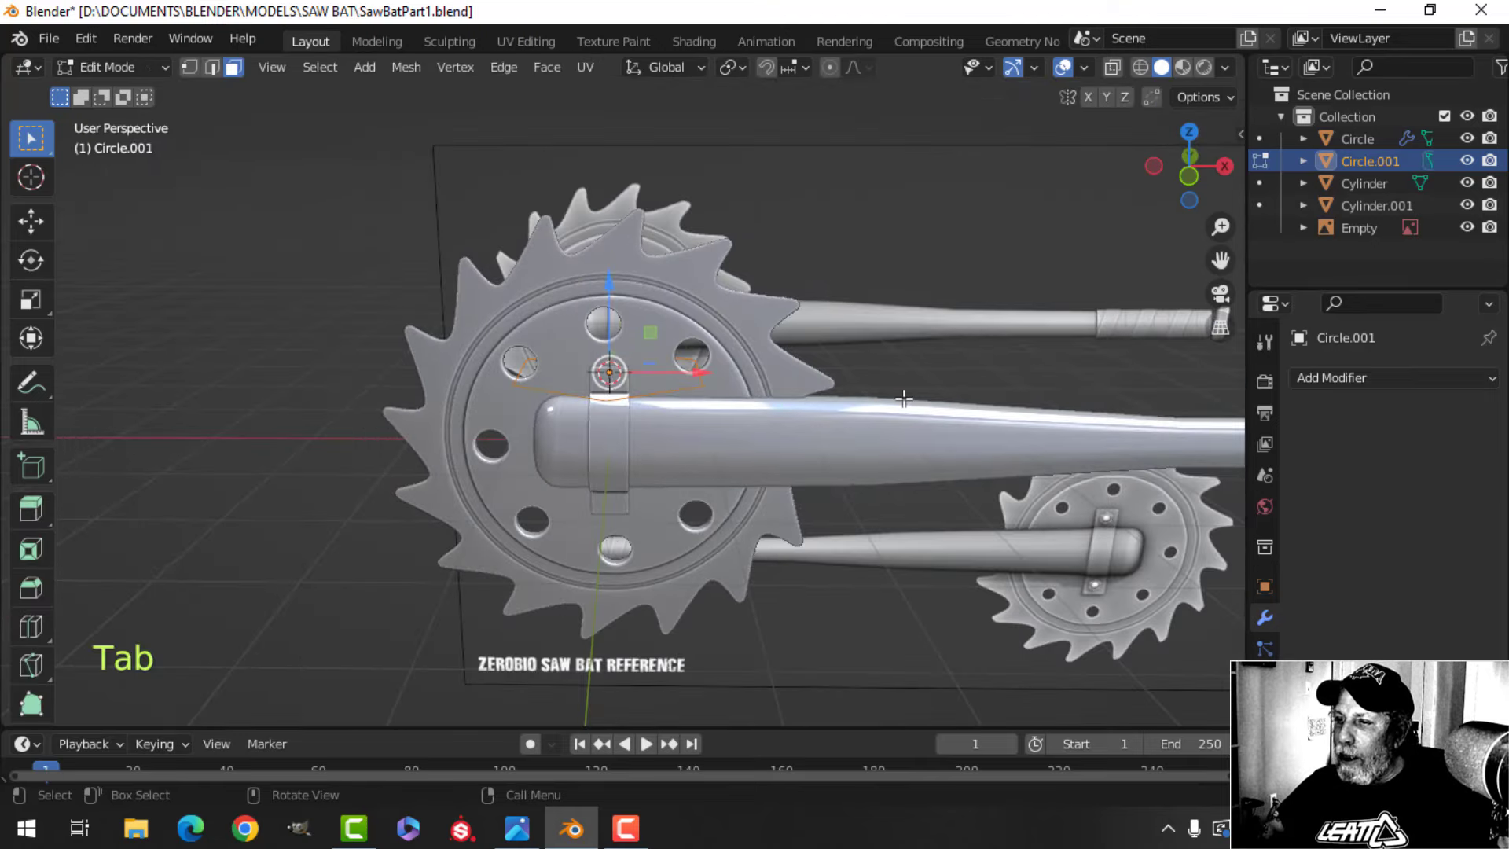
{"action": "left_click", "coordinate": [742, 387]}
{"action": "key", "text": "f"}
{"action": "scroll", "coordinate": [699, 465], "scroll_direction": "up", "scroll_amount": 4}
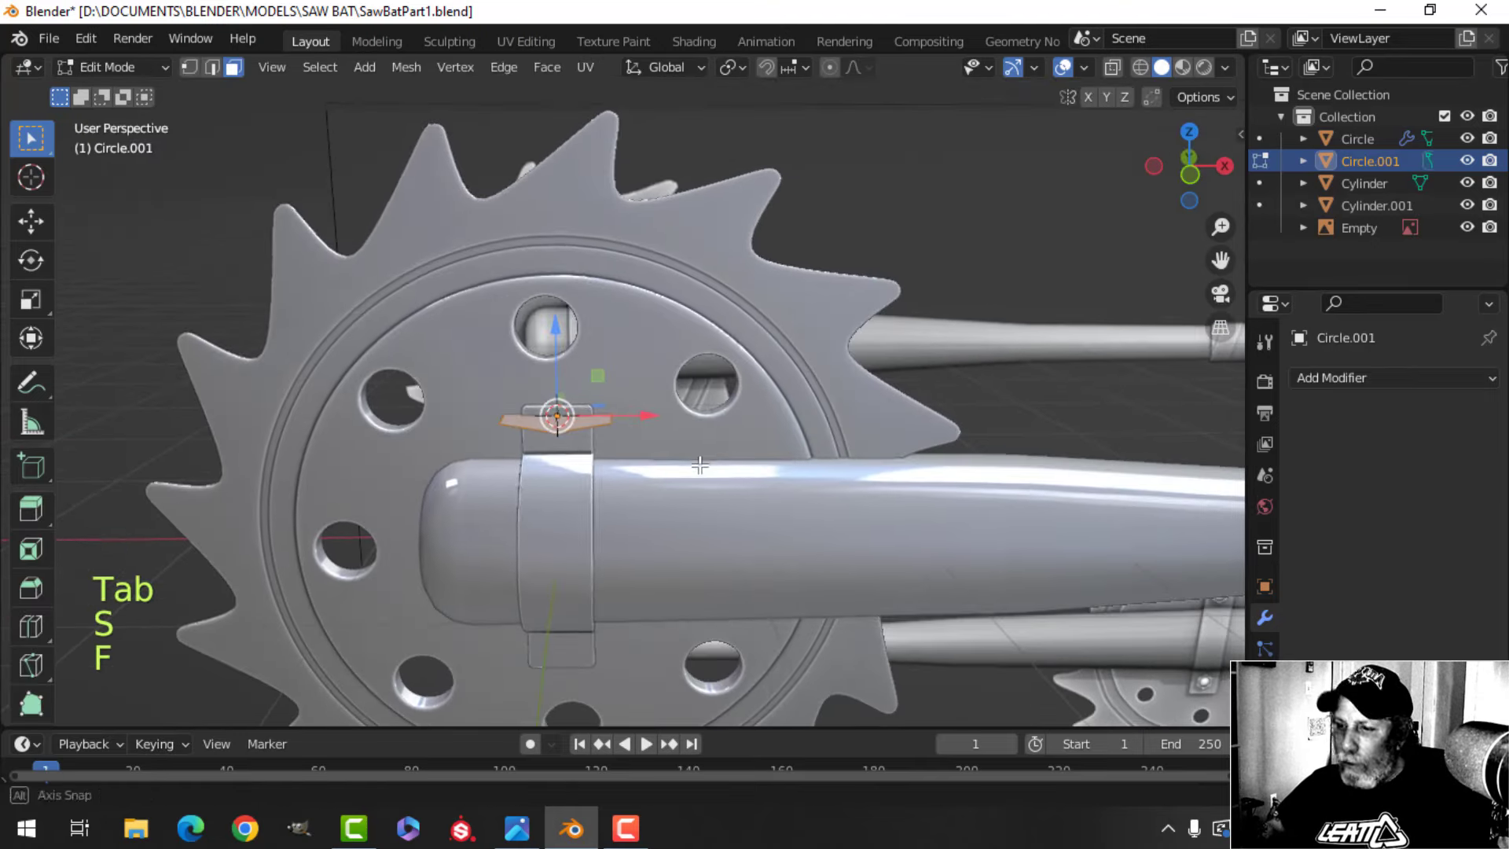
{"action": "key", "text": "0"}
{"action": "left_click", "coordinate": [699, 453]}
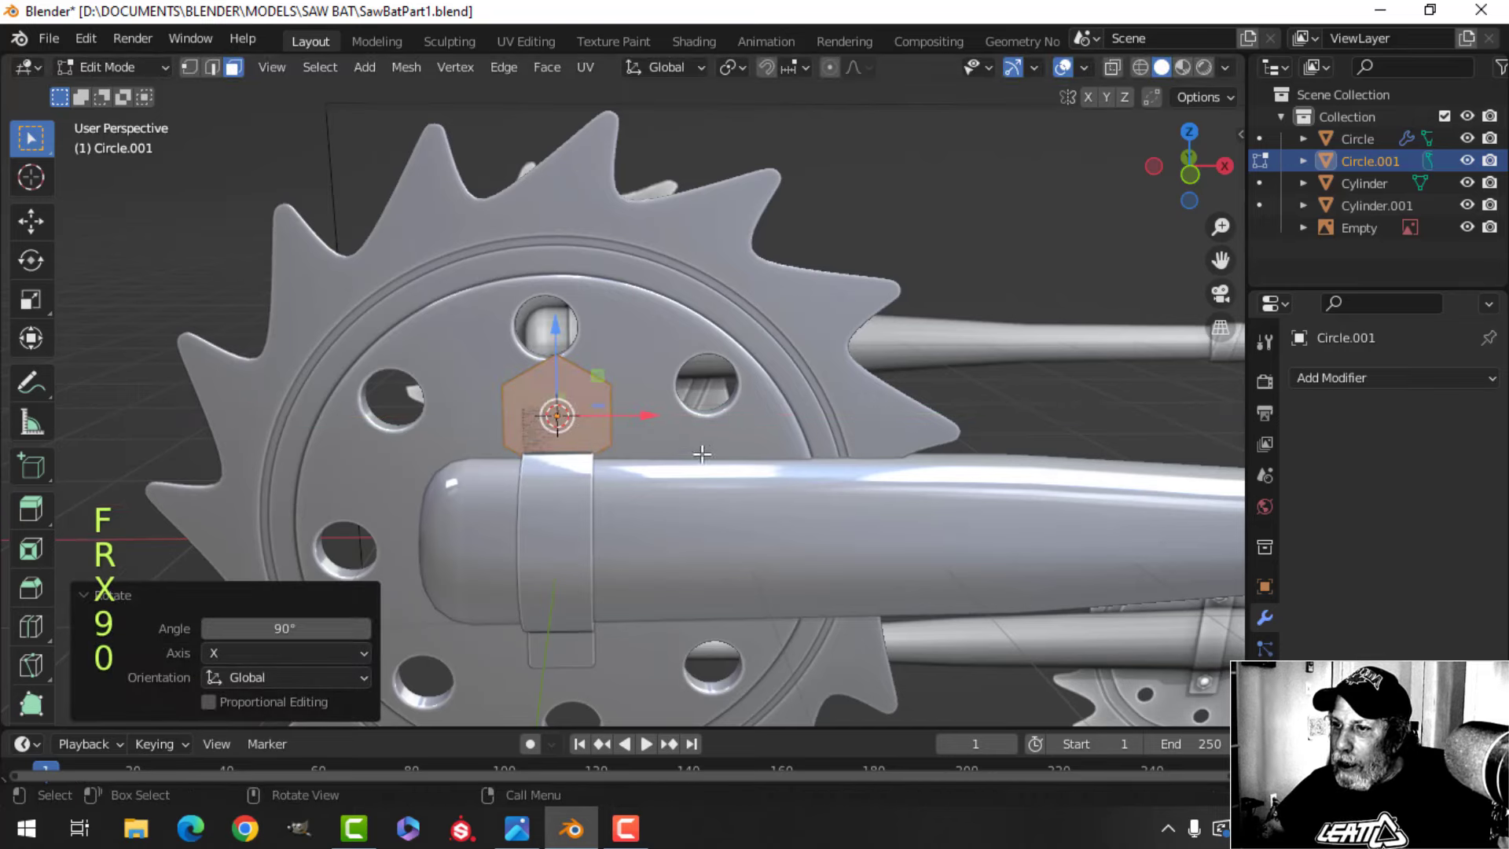
Shrink the hexagon by factors of 0.528, 0.724 and 0.787, shifting it lower on the upper tab between scalings
{"action": "key", "text": "s"}
{"action": "left_click", "coordinate": [610, 406]}
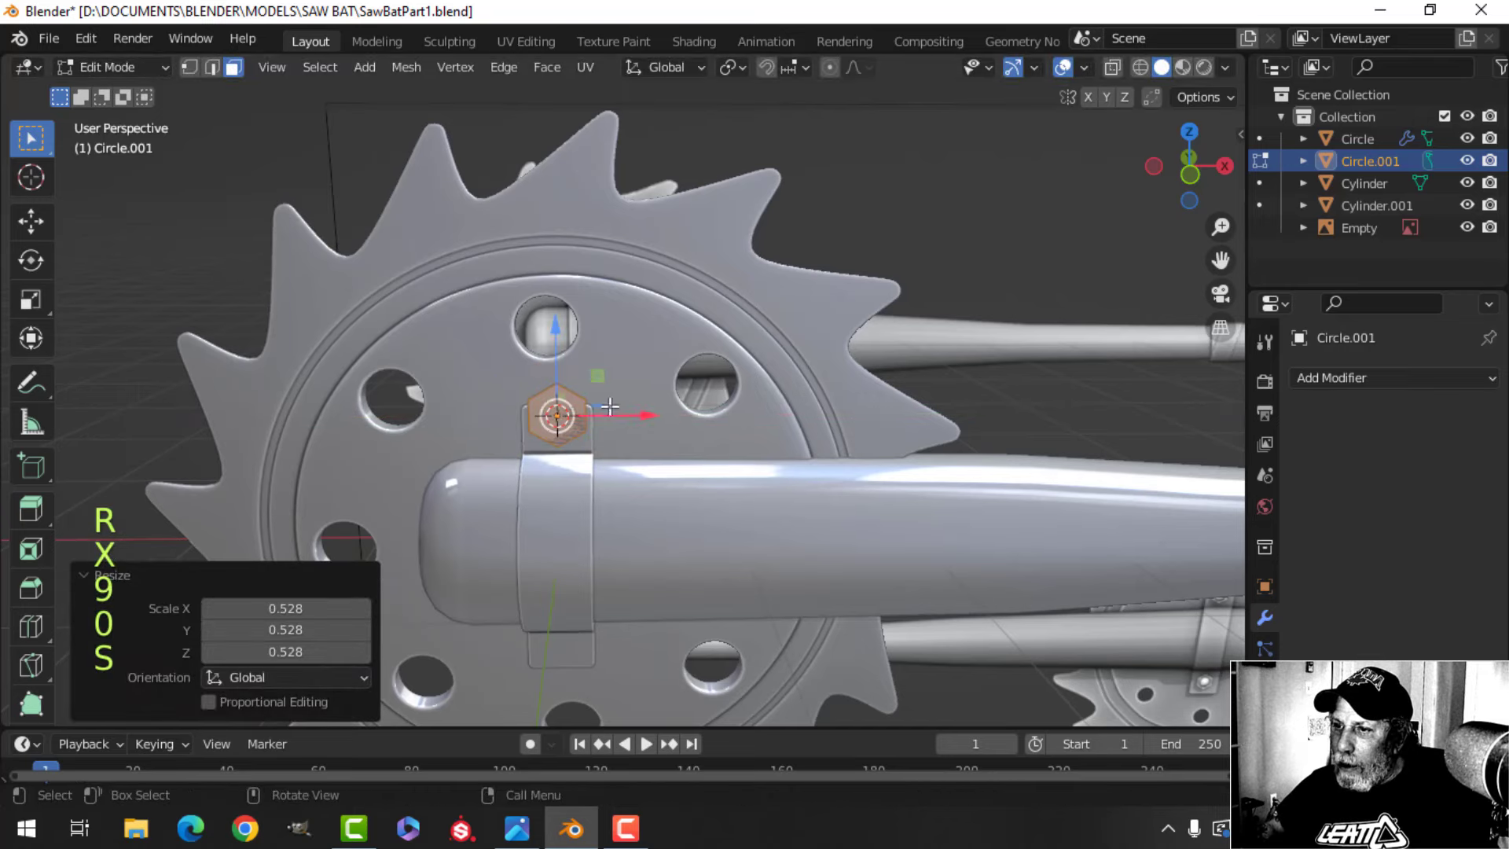
{"action": "left_click", "coordinate": [558, 343]}
{"action": "key", "text": "s"}
{"action": "left_click", "coordinate": [690, 395]}
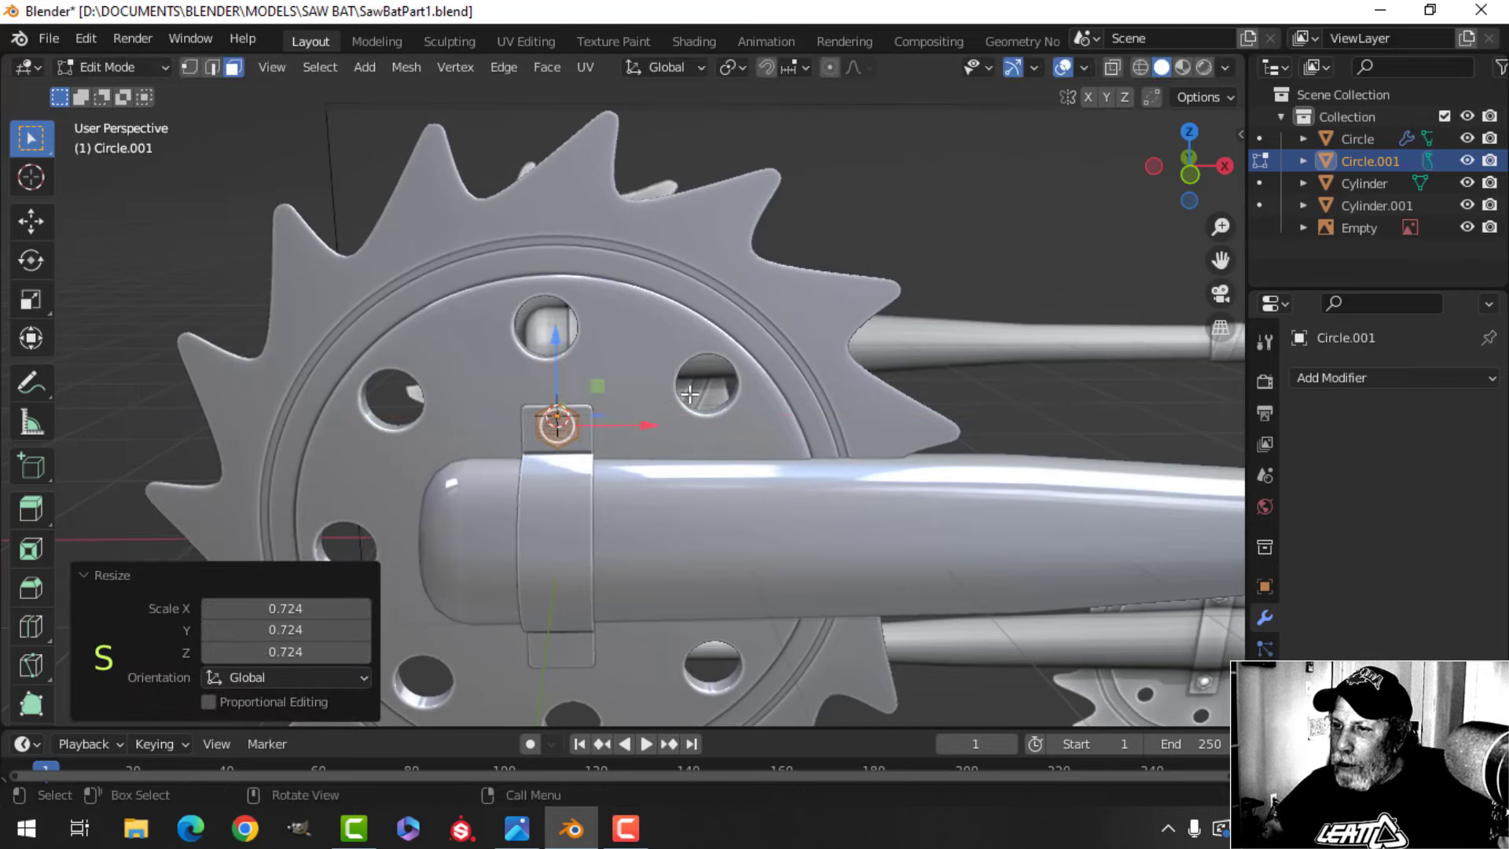
{"action": "left_click", "coordinate": [560, 356]}
{"action": "key", "text": "s"}
{"action": "left_click", "coordinate": [676, 420]}
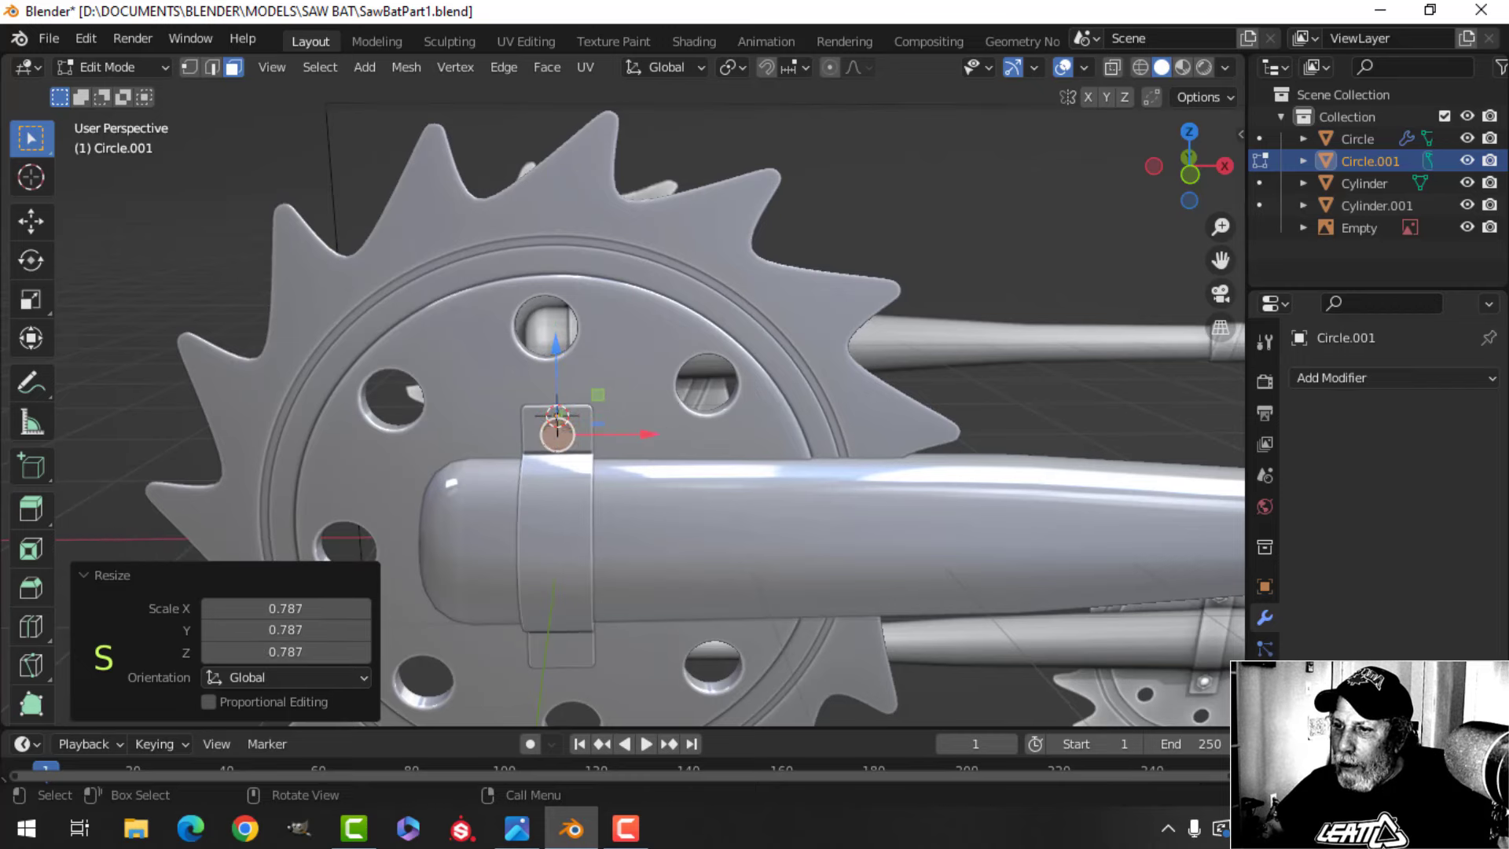
Compare the hexagon with the reference bolt in front view using wireframe shading, and return to solid shading
{"action": "scroll", "coordinate": [676, 428], "scroll_direction": "up", "scroll_amount": 5}
{"action": "key", "text": "KP_1"}
{"action": "key", "text": "z"}
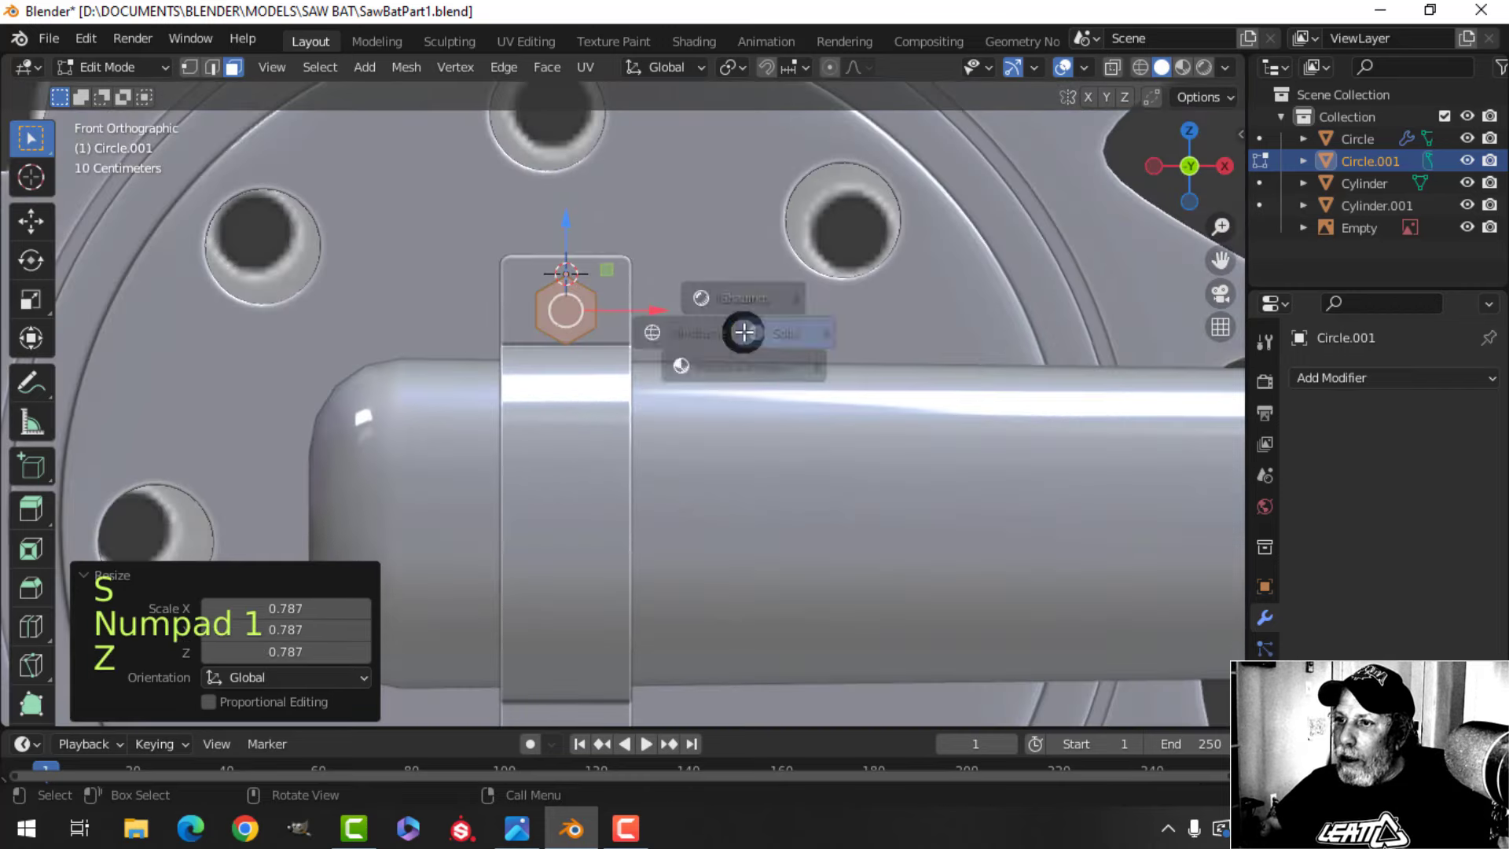
{"action": "left_click", "coordinate": [585, 337]}
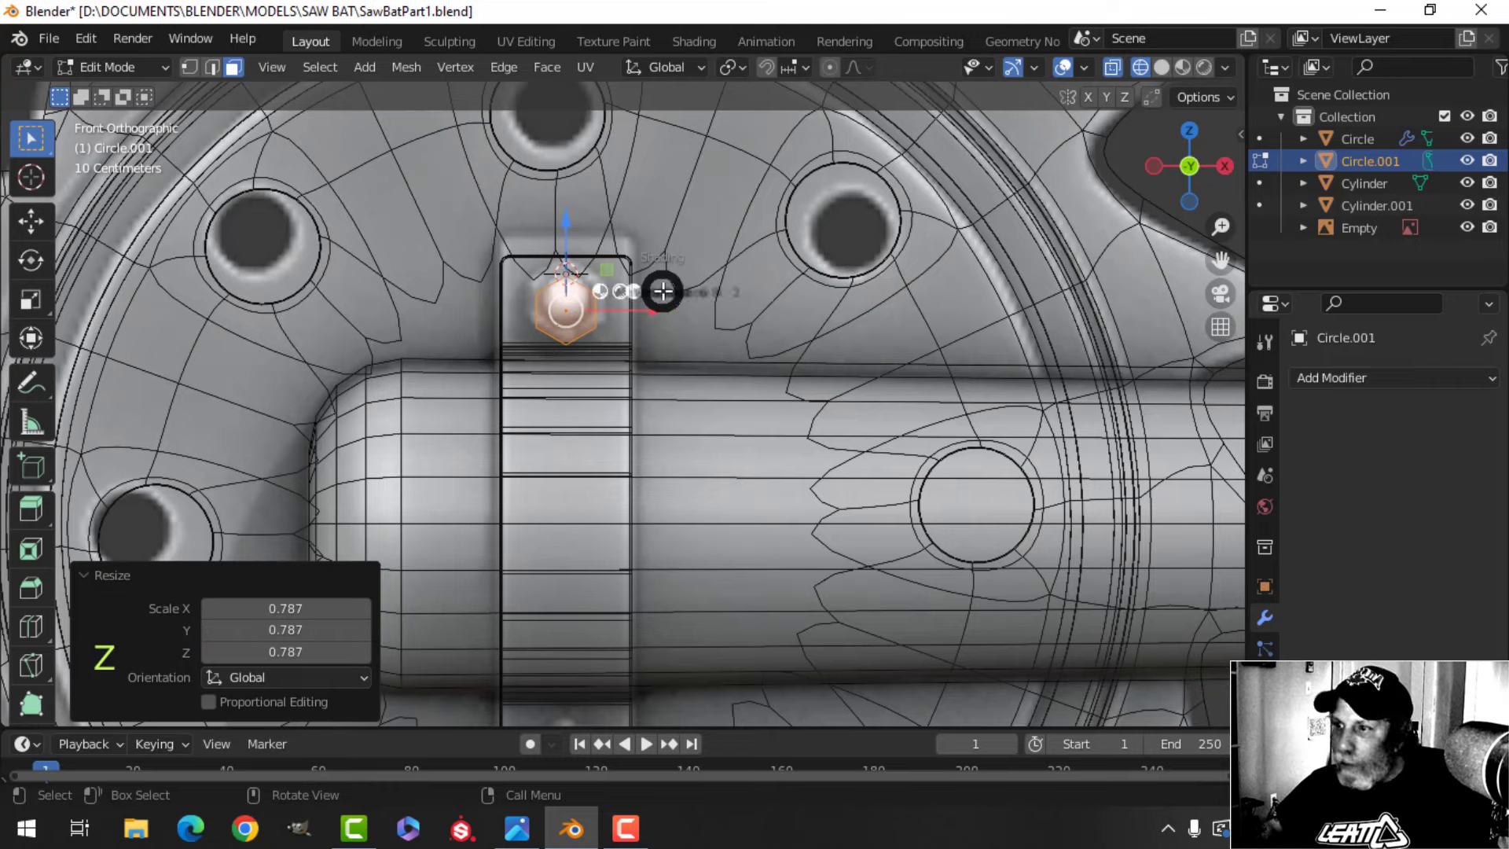
{"action": "left_click", "coordinate": [828, 292]}
Open the strap in Edit Mode with nothing selected and display it in wireframe shading
{"action": "key", "text": "Tab"}
{"action": "left_click", "coordinate": [638, 294]}
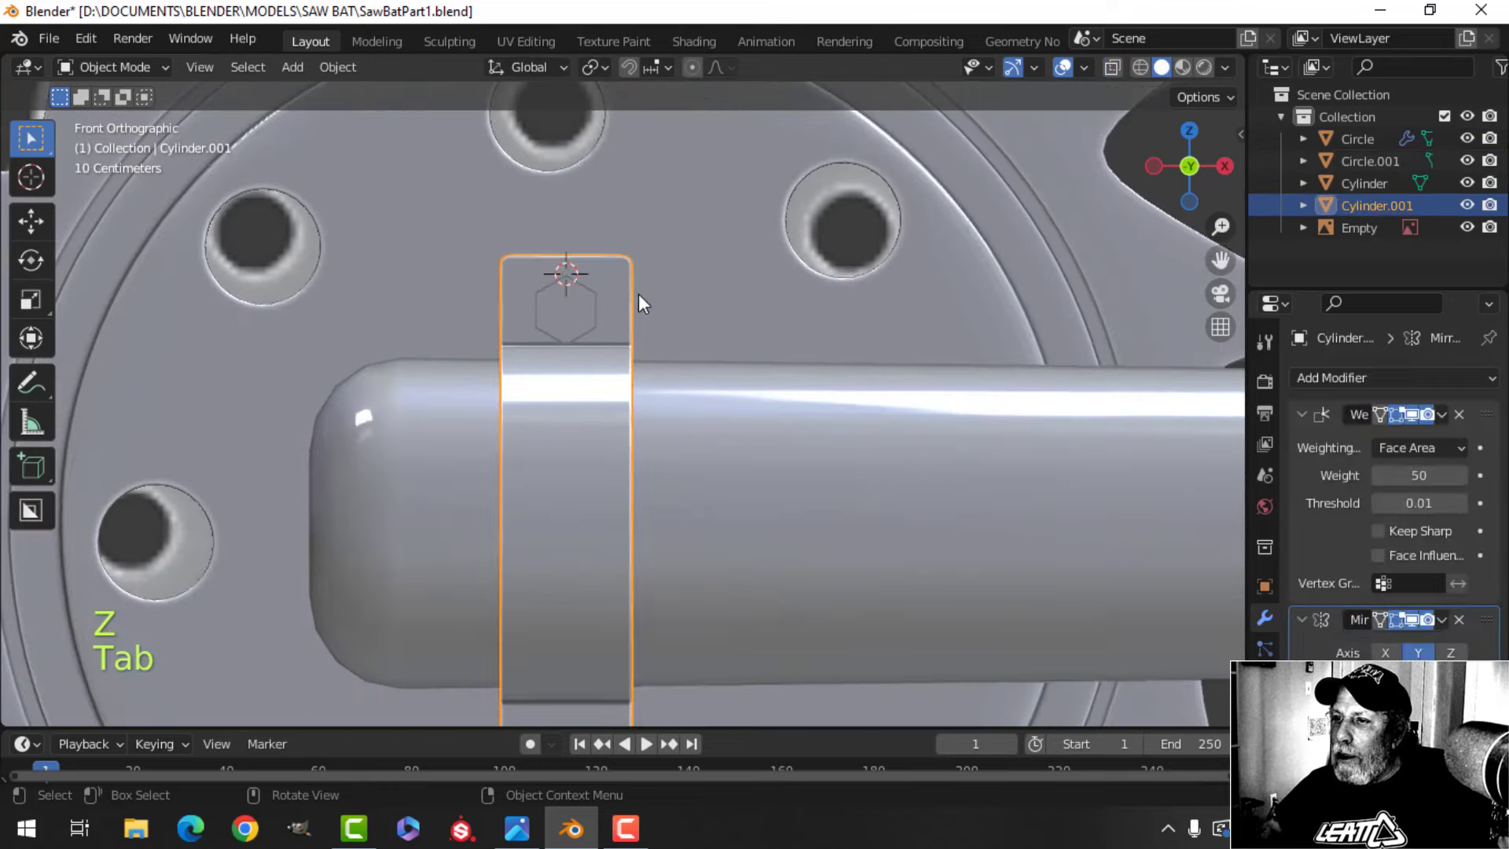
{"action": "key", "text": "Tab"}
{"action": "key", "text": "alt+a"}
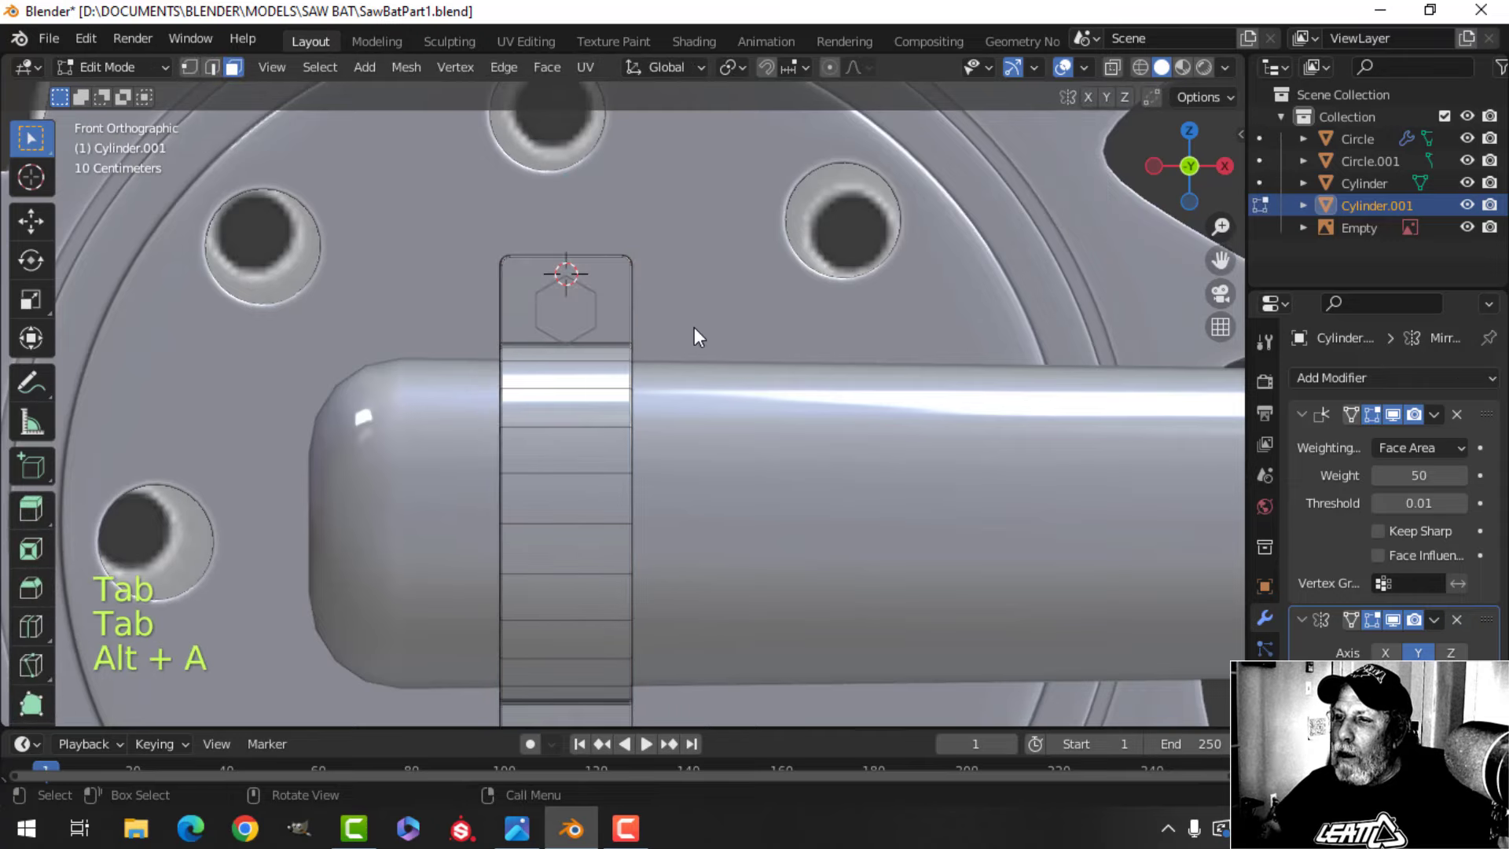
{"action": "scroll", "coordinate": [694, 327], "scroll_direction": "down", "scroll_amount": 2}
{"action": "scroll", "coordinate": [691, 253], "scroll_direction": "down", "scroll_amount": 3, "text": "shift"}
{"action": "key", "text": "z"}
{"action": "left_click", "coordinate": [516, 251]}
{"action": "key", "text": "b"}
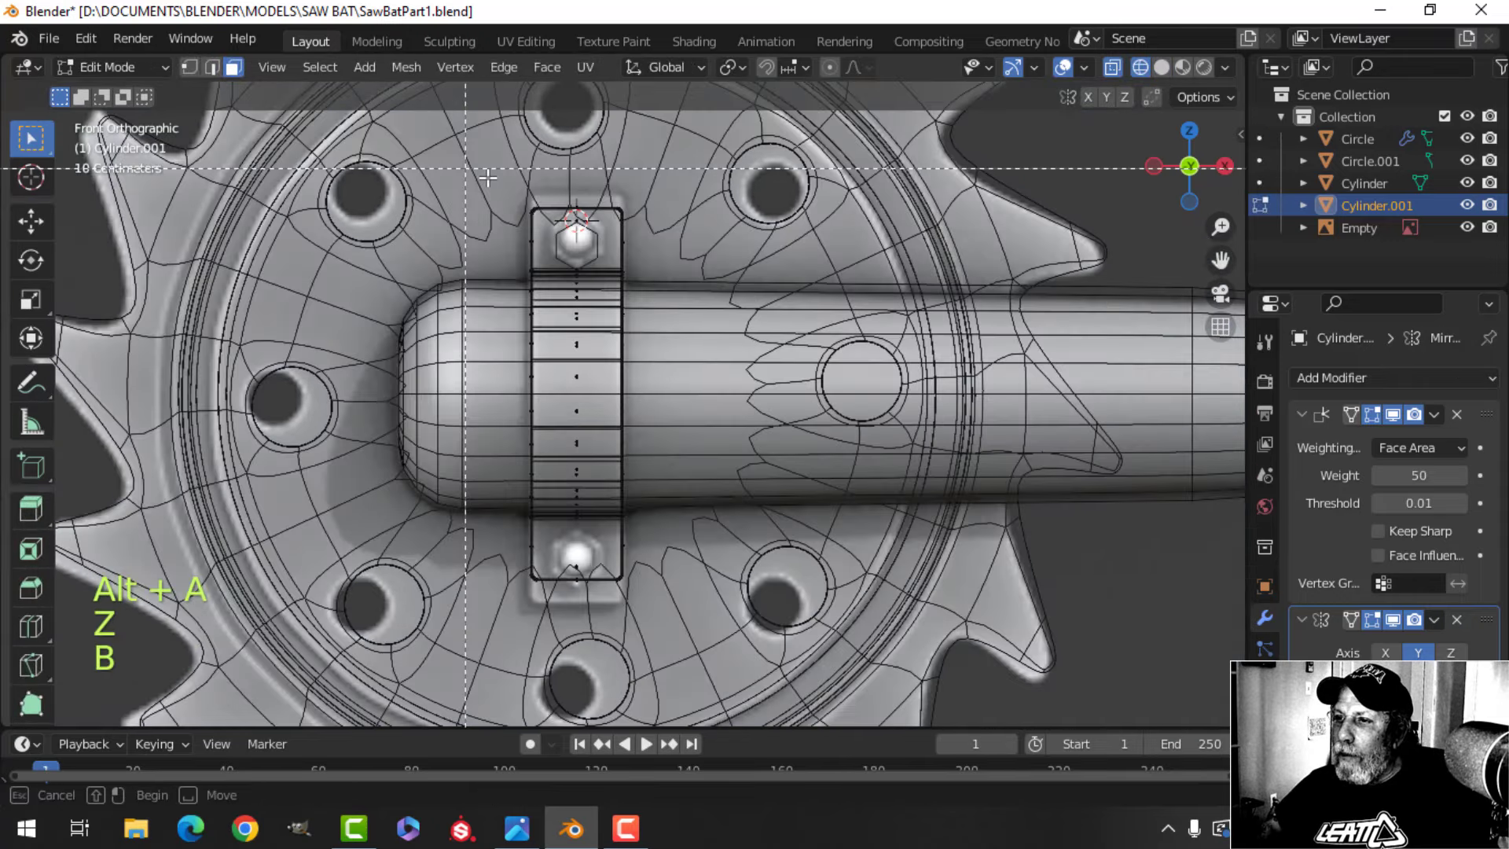
{"action": "left_click_drag", "start_coordinate": [495, 165], "coordinate": [637, 277]}
{"action": "key", "text": "b"}
{"action": "left_click_drag", "start_coordinate": [706, 617], "coordinate": [725, 596]}
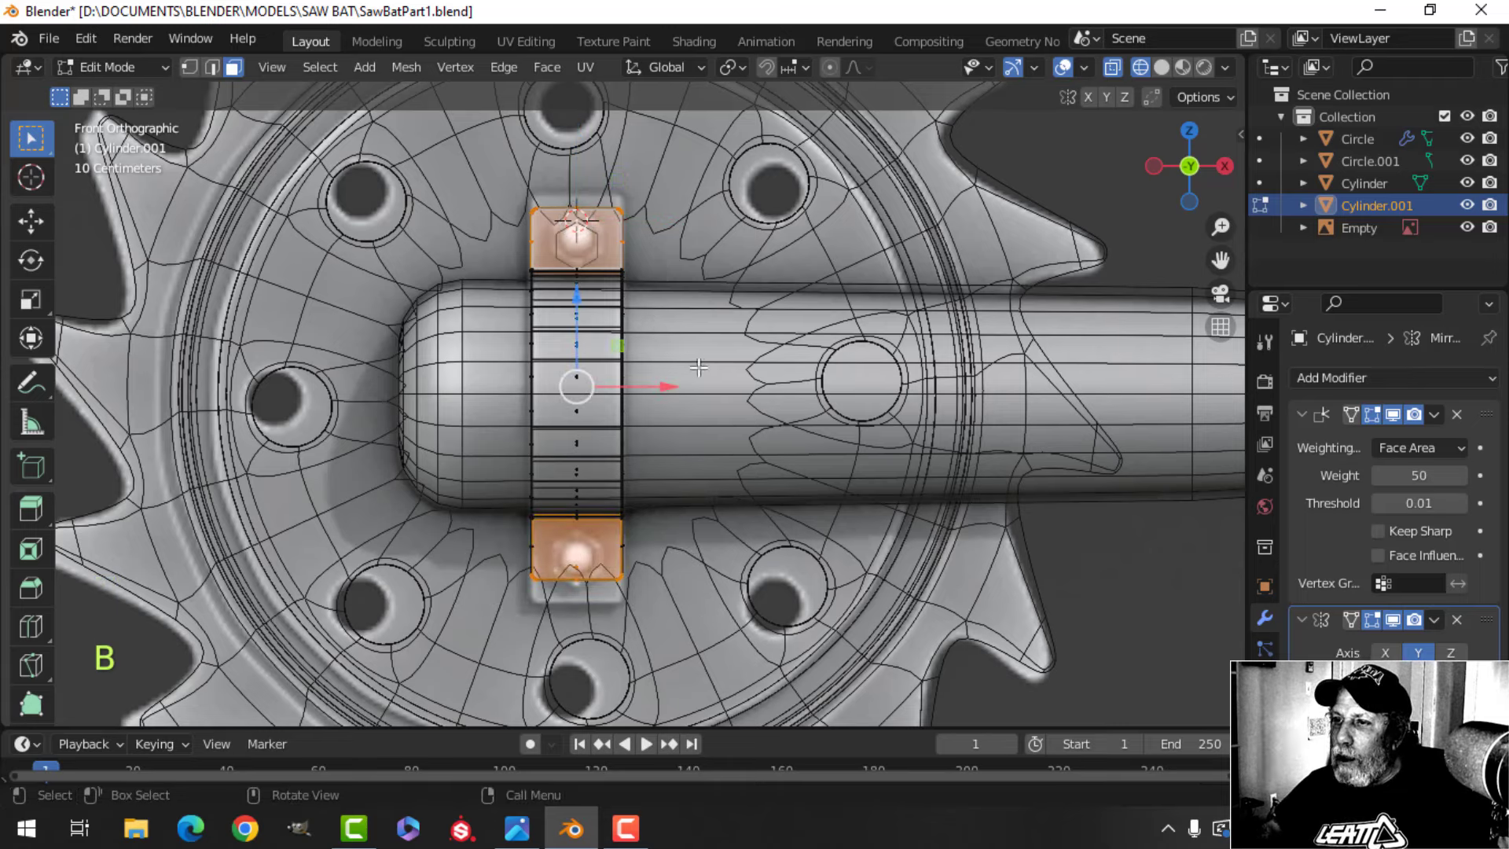
Select the outer end vertices of the strap's upper and lower tabs and scale them by 1.080 along Z
{"action": "key", "text": "1"}
{"action": "key", "text": "alt+a"}
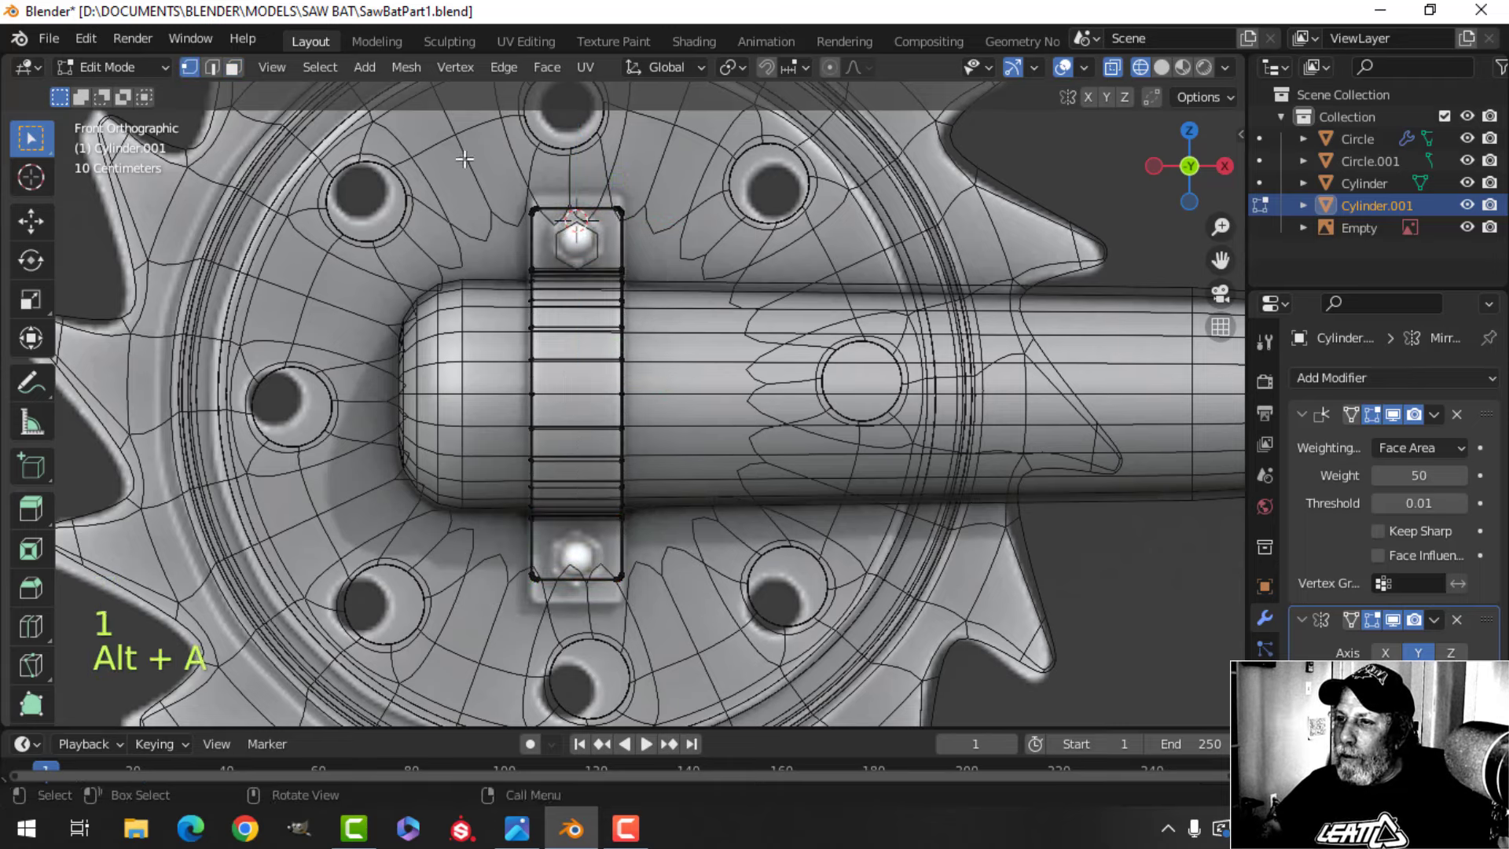
{"action": "key", "text": "b"}
{"action": "left_click_drag", "start_coordinate": [489, 171], "coordinate": [698, 236]}
{"action": "key", "text": "b"}
{"action": "left_click_drag", "start_coordinate": [484, 546], "coordinate": [707, 617]}
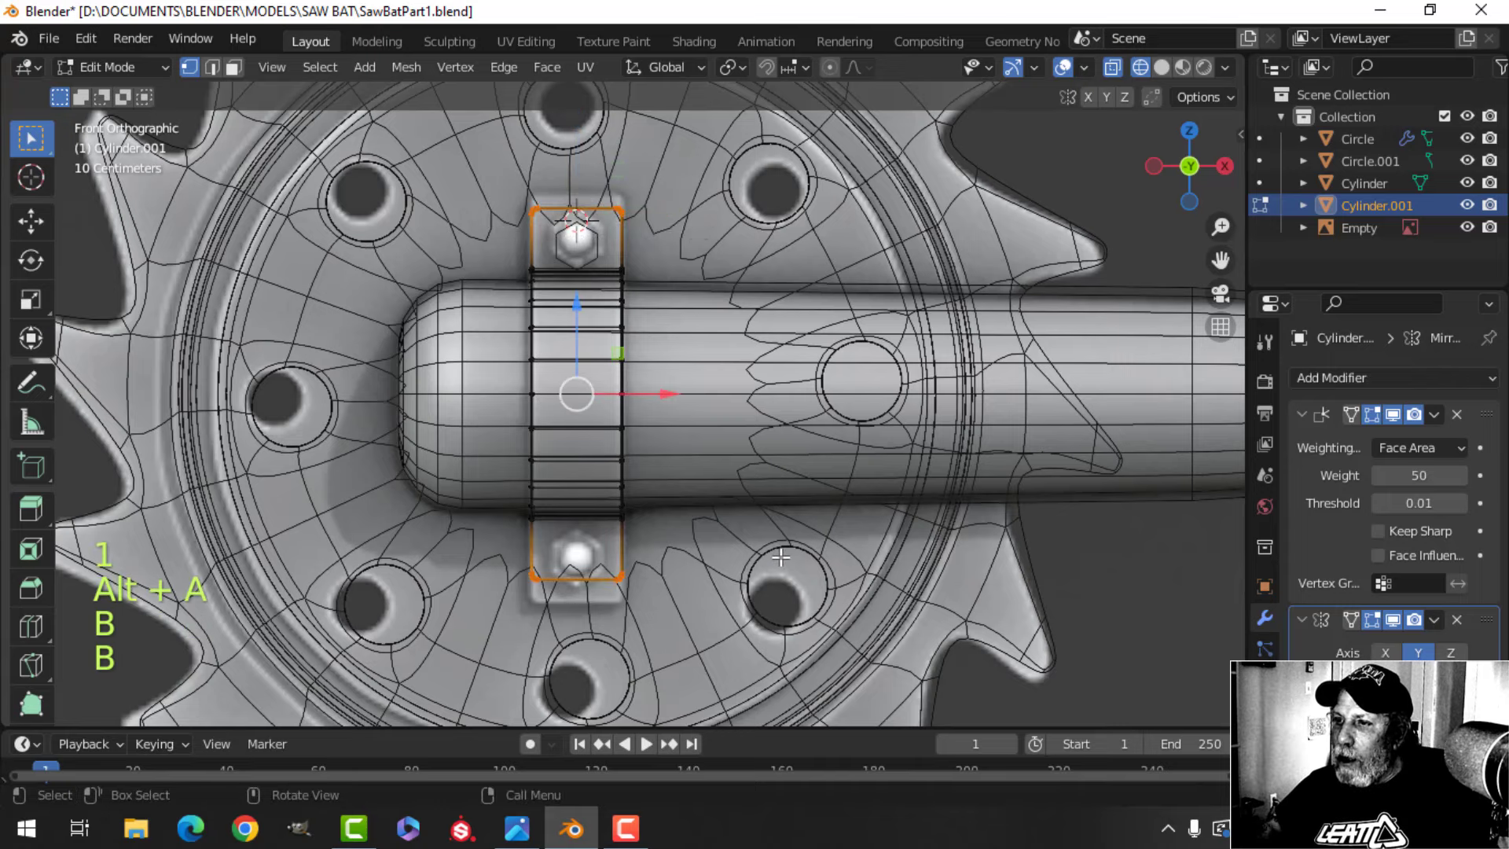
{"action": "key", "text": "s"}
{"action": "key", "text": "z"}
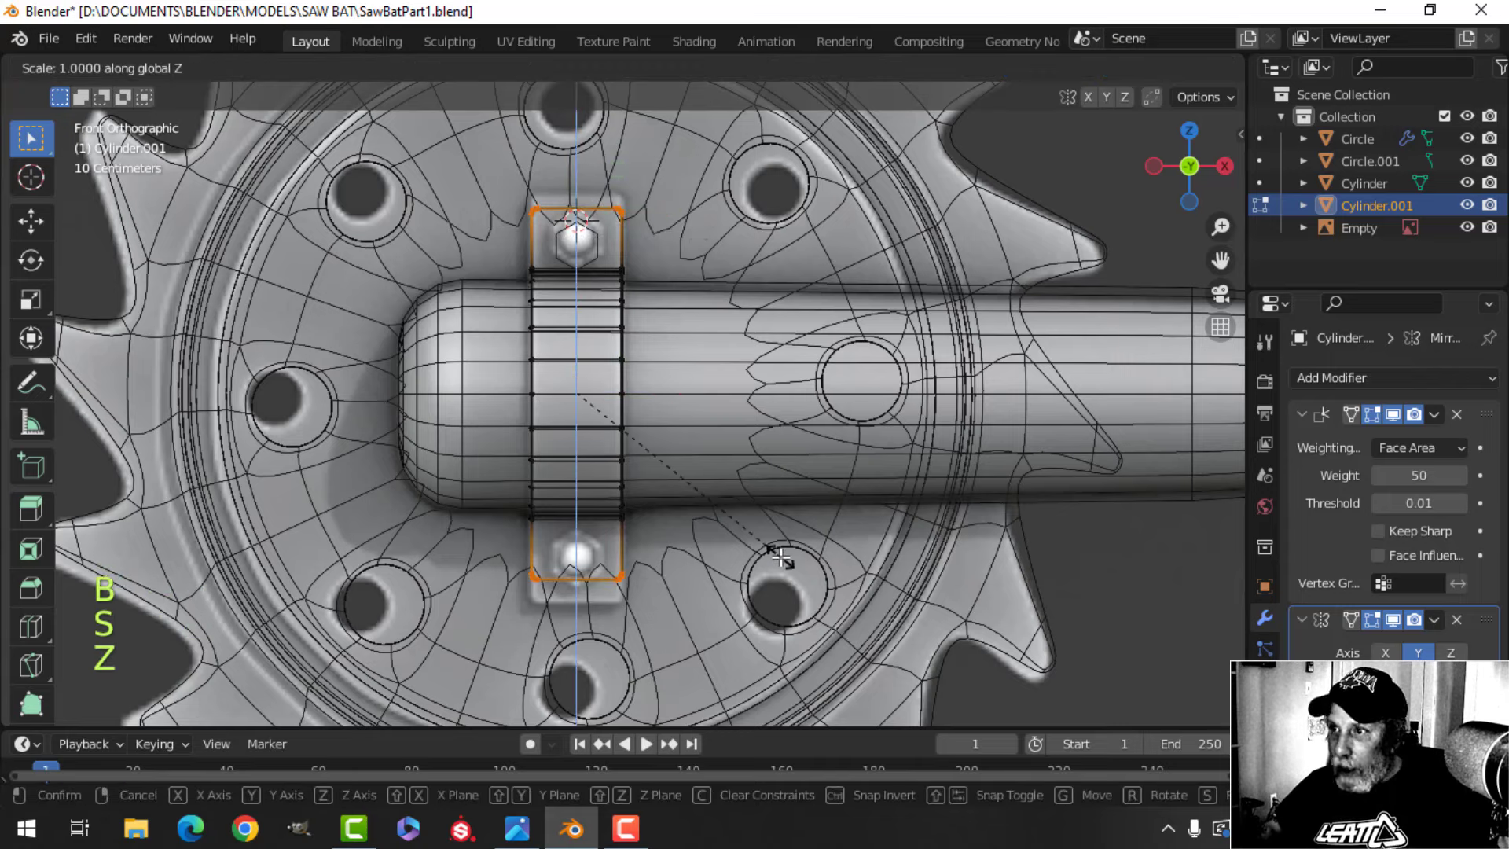
{"action": "left_click", "coordinate": [802, 562]}
Return to solid shading, open the hexagon in Edit Mode and move its whole mesh about 0.054 m along Z
{"action": "key", "text": "z"}
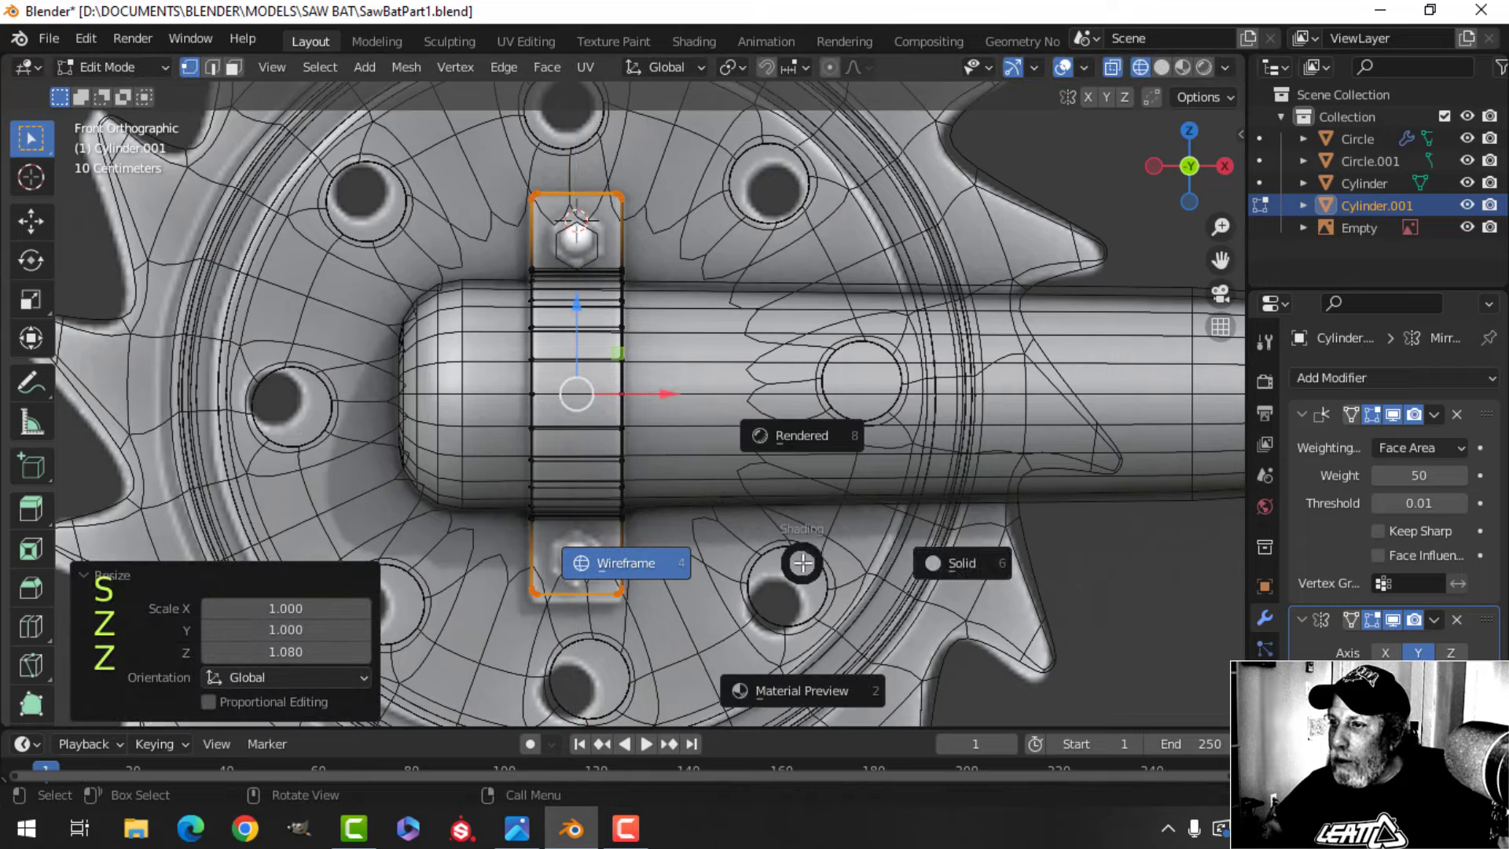
{"action": "left_click", "coordinate": [882, 541]}
{"action": "key", "text": "Tab"}
{"action": "left_click", "coordinate": [598, 252]}
{"action": "key", "text": "Tab"}
{"action": "key", "text": "a"}
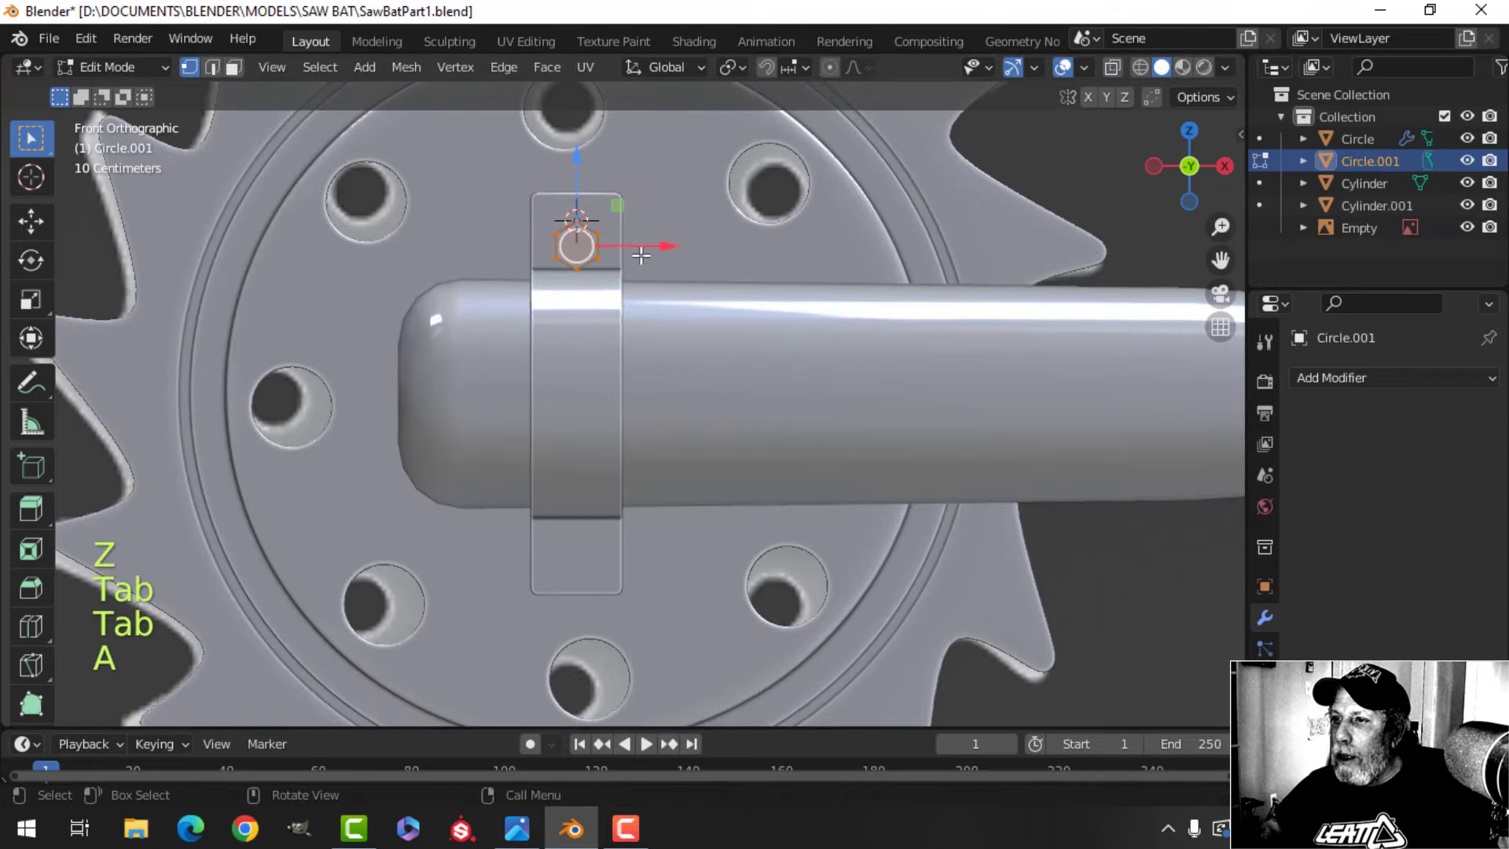
{"action": "scroll", "coordinate": [631, 265], "scroll_direction": "up", "scroll_amount": 2}
{"action": "left_click_drag", "start_coordinate": [581, 183], "coordinate": [583, 178]}
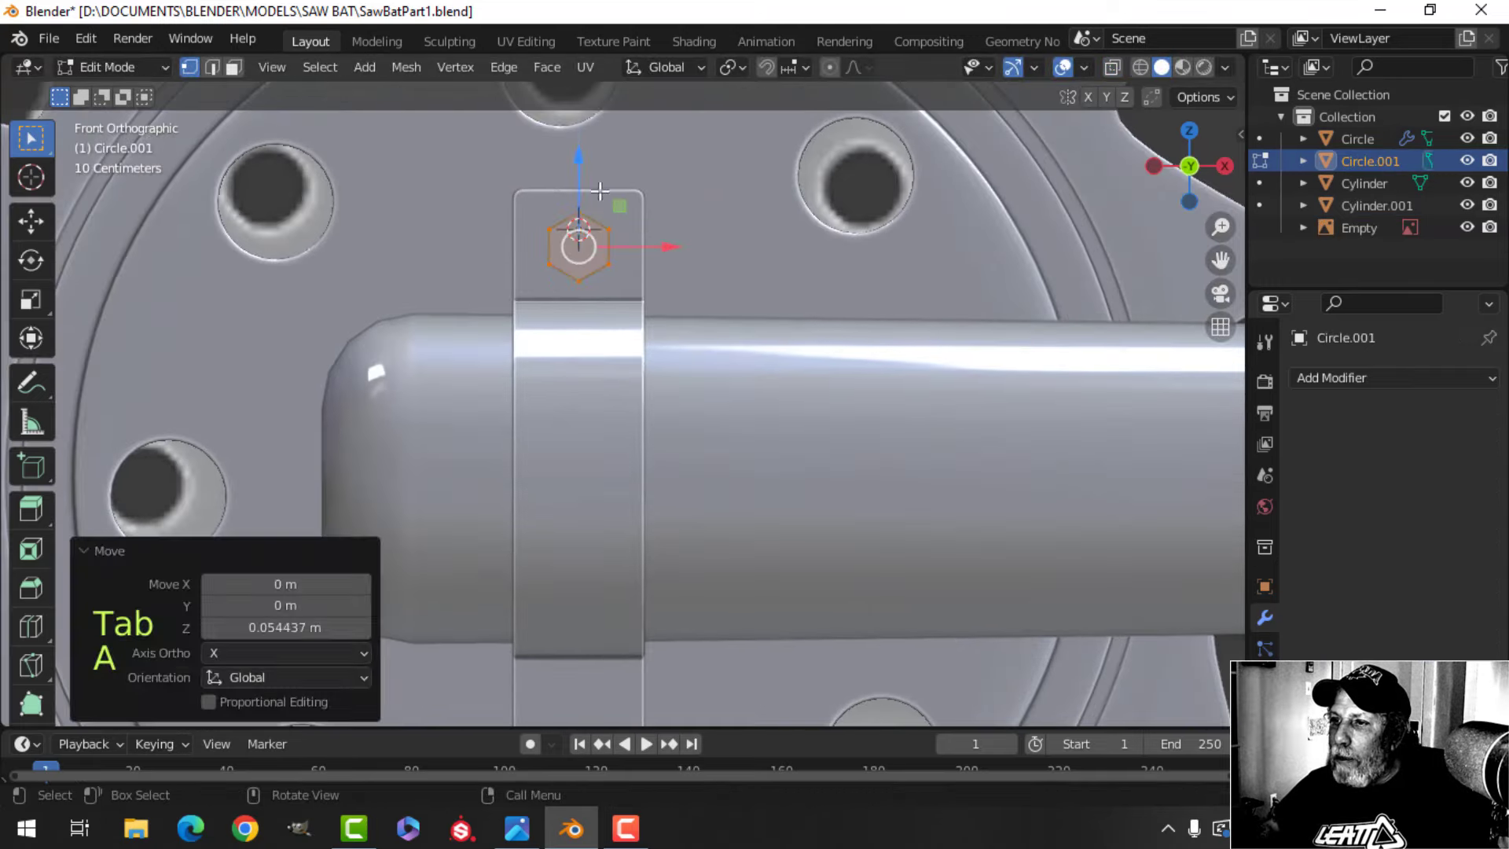
Enlarge the hexagon slightly and move it about -0.034 m along Y, out from the strap tab
{"action": "key", "text": "s"}
{"action": "left_click", "coordinate": [801, 255]}
{"action": "middle_click_drag", "start_coordinate": [707, 285], "coordinate": [721, 434]}
{"action": "left_click_drag", "start_coordinate": [521, 312], "coordinate": [554, 322]}
{"action": "middle_click_drag", "start_coordinate": [554, 322], "coordinate": [731, 440]}
Extrude the hexagon about -0.045 m toward the tab and delete the resulting back face
{"action": "key", "text": "e"}
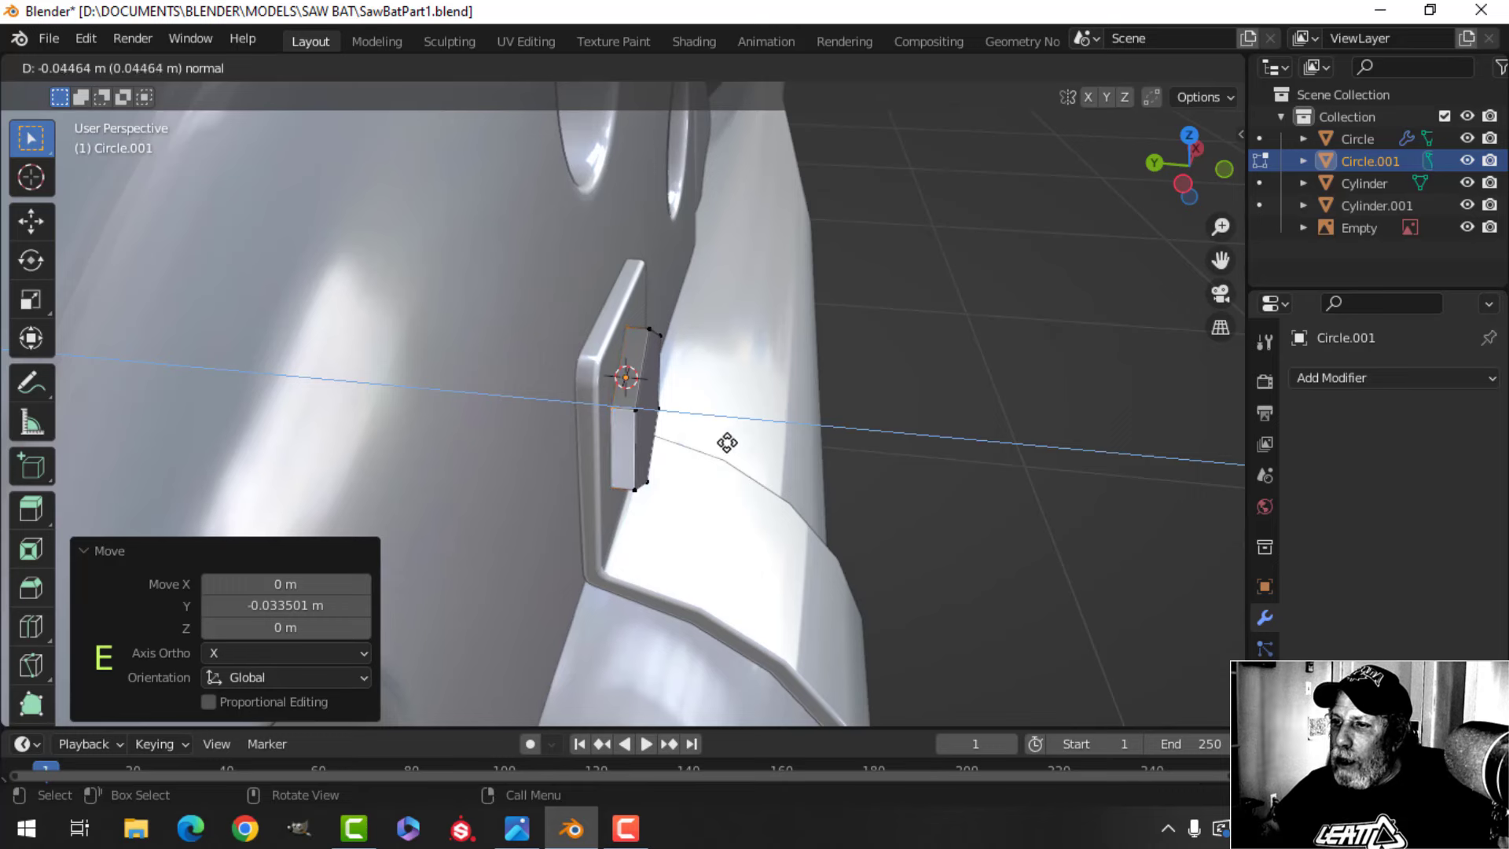
{"action": "left_click", "coordinate": [727, 443]}
{"action": "key", "text": "x"}
{"action": "left_click", "coordinate": [677, 492]}
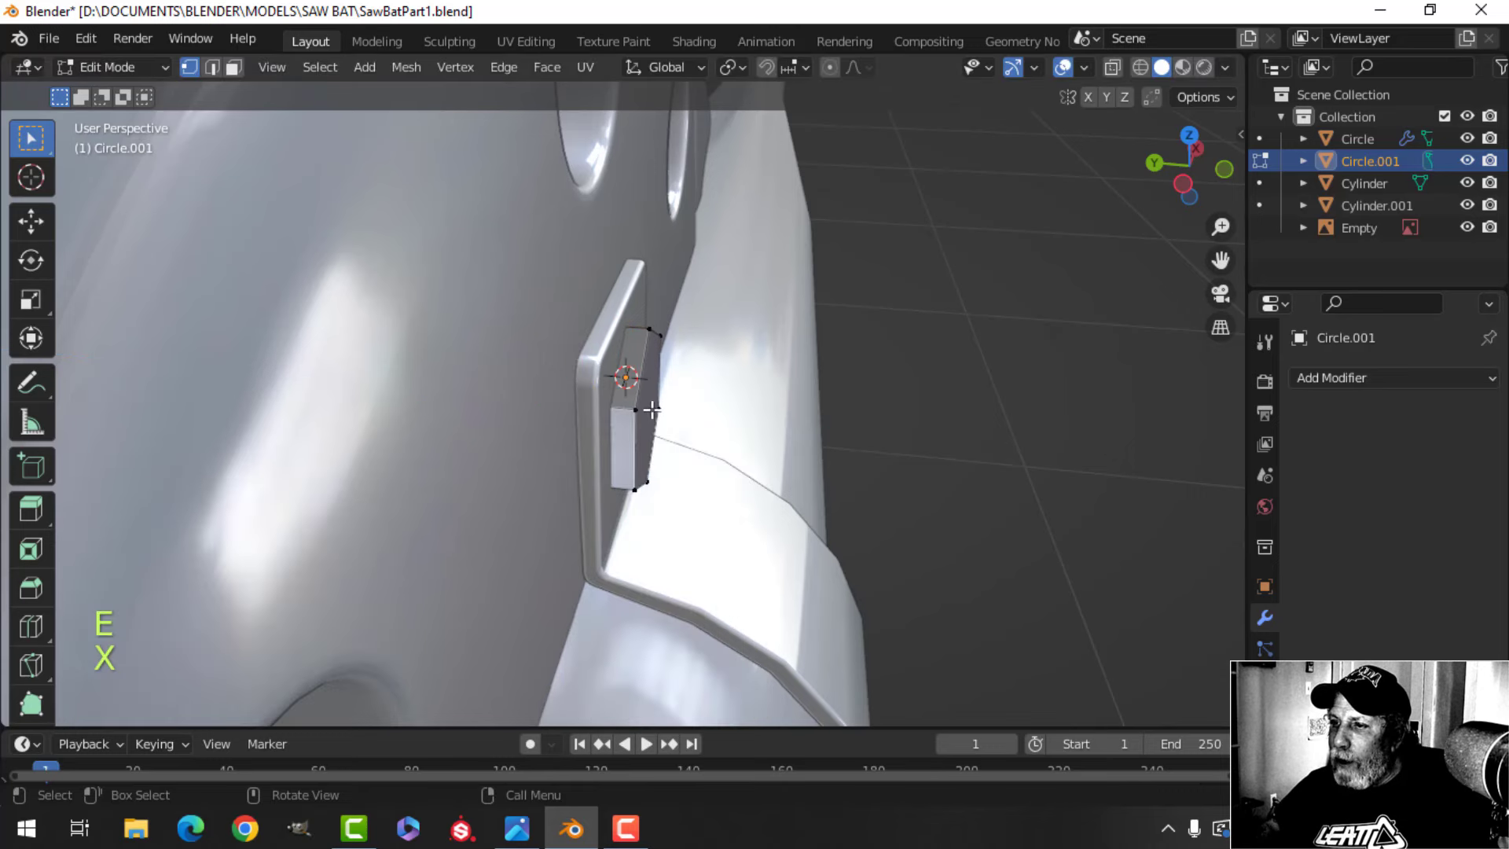
Select the front face of the hexagonal bolt head and move it slightly along Y
{"action": "left_click", "coordinate": [651, 409]}
{"action": "key", "text": "3"}
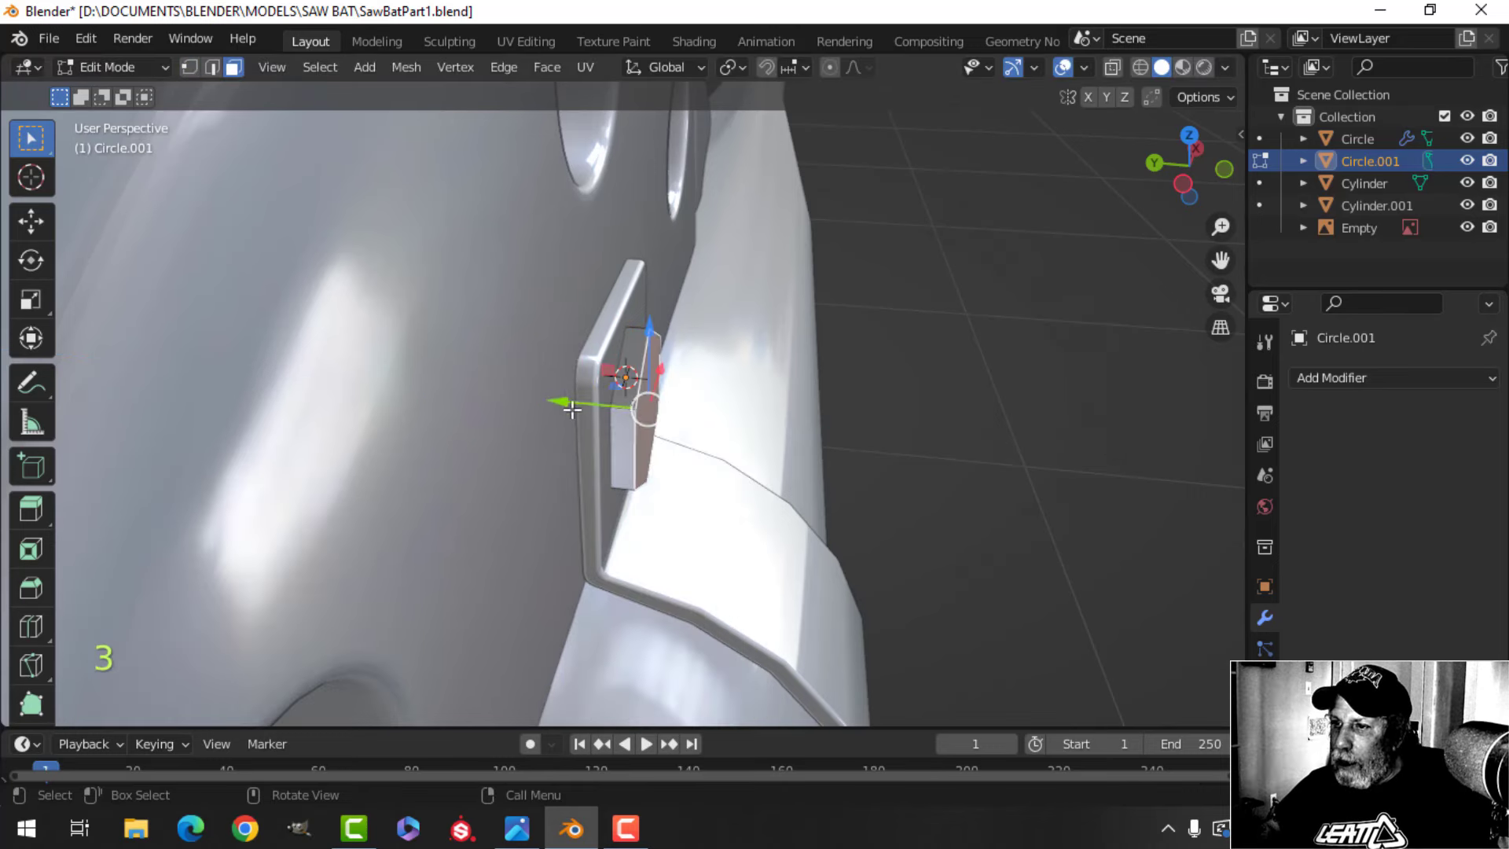
{"action": "left_click_drag", "start_coordinate": [572, 409], "coordinate": [579, 411]}
Correct the normals of the entire bolt head mesh and return to Object Mode with nothing selected
{"action": "key", "text": "a"}
{"action": "middle_click_drag", "start_coordinate": [579, 411], "coordinate": [792, 371]}
{"action": "scroll", "coordinate": [682, 421], "scroll_direction": "down", "scroll_amount": 2}
{"action": "middle_click_drag", "start_coordinate": [792, 370], "coordinate": [789, 469]}
{"action": "key", "text": "alt+n"}
{"action": "left_click", "coordinate": [797, 371]}
{"action": "key", "text": "alt+a"}
{"action": "key", "text": "Tab"}
{"action": "key", "text": "alt+a"}
Select all edges of the bolt head in Edit Mode and bevel them slightly with 2 segments
{"action": "left_click", "coordinate": [661, 379]}
{"action": "key", "text": "Tab"}
{"action": "key", "text": "a"}
{"action": "scroll", "coordinate": [794, 434], "scroll_direction": "up", "scroll_amount": 3}
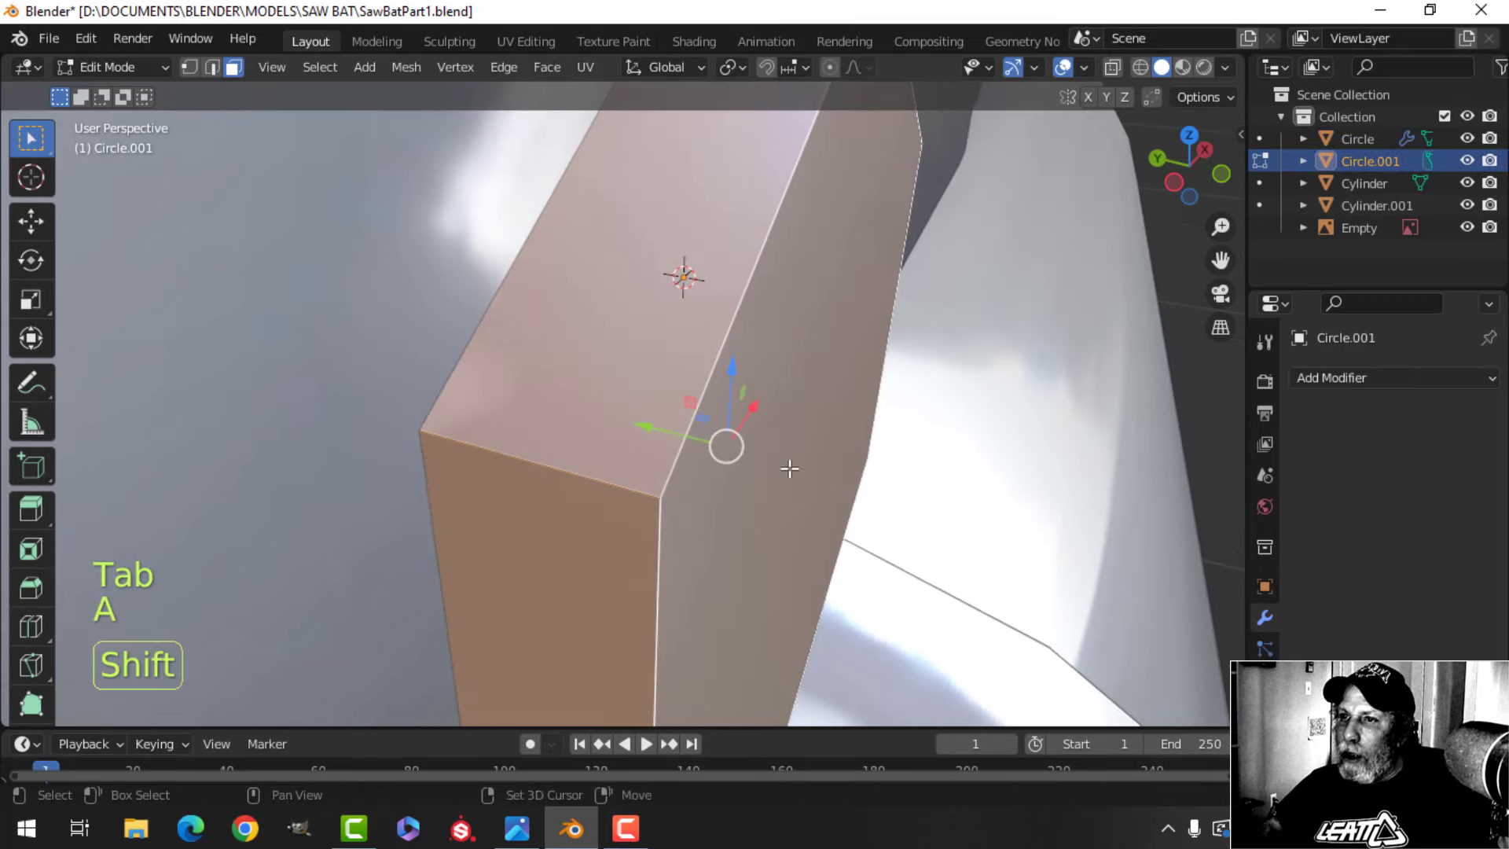
{"action": "left_click", "coordinate": [212, 68]}
{"action": "scroll", "coordinate": [785, 529], "scroll_direction": "down", "scroll_amount": 3}
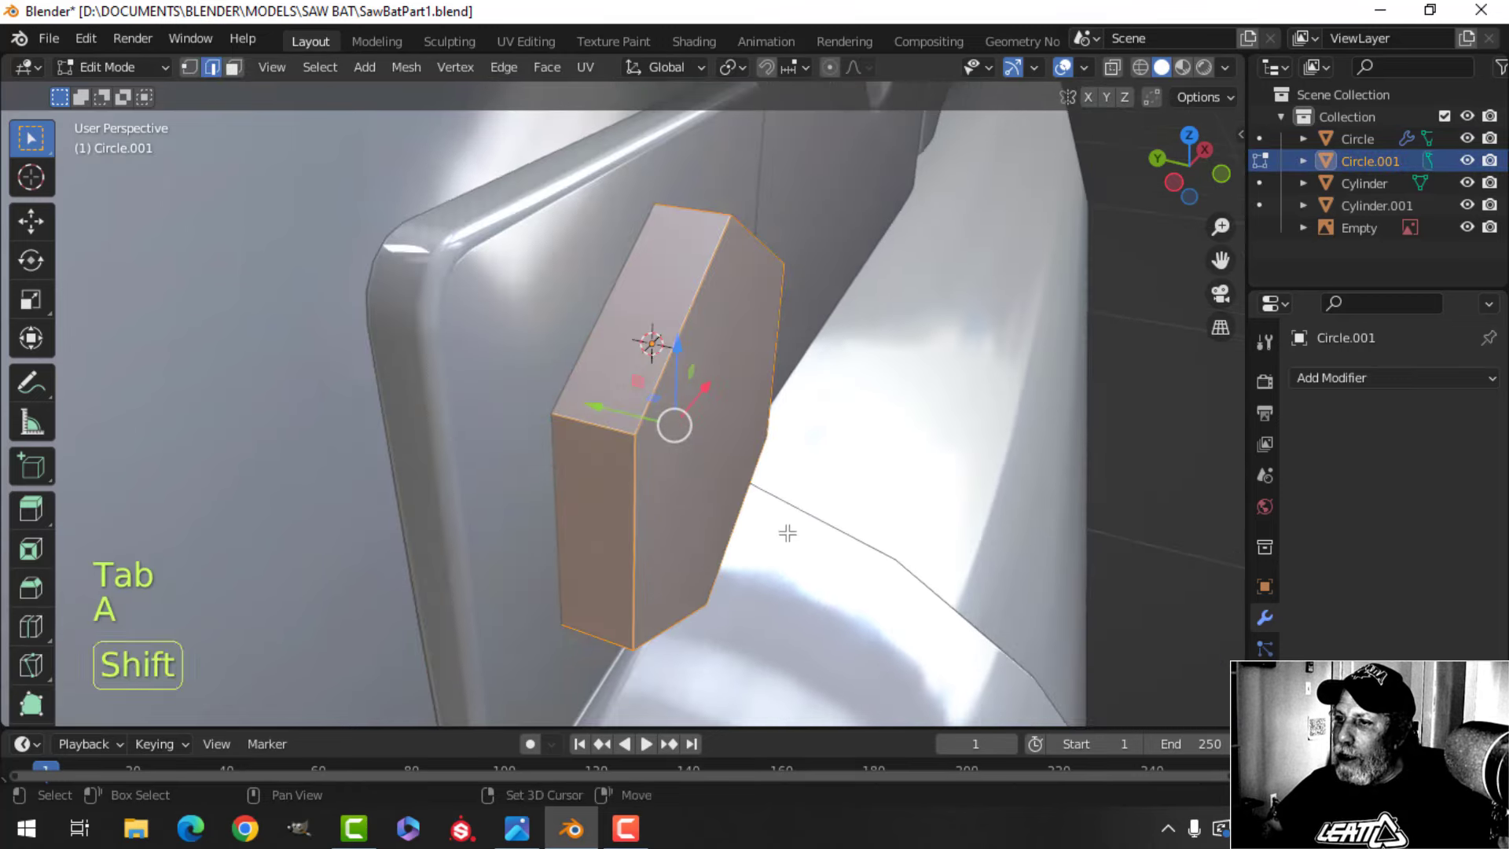
{"action": "middle_click_drag", "start_coordinate": [785, 528], "coordinate": [774, 495], "text": "shift"}
{"action": "key", "text": "ctrl+b"}
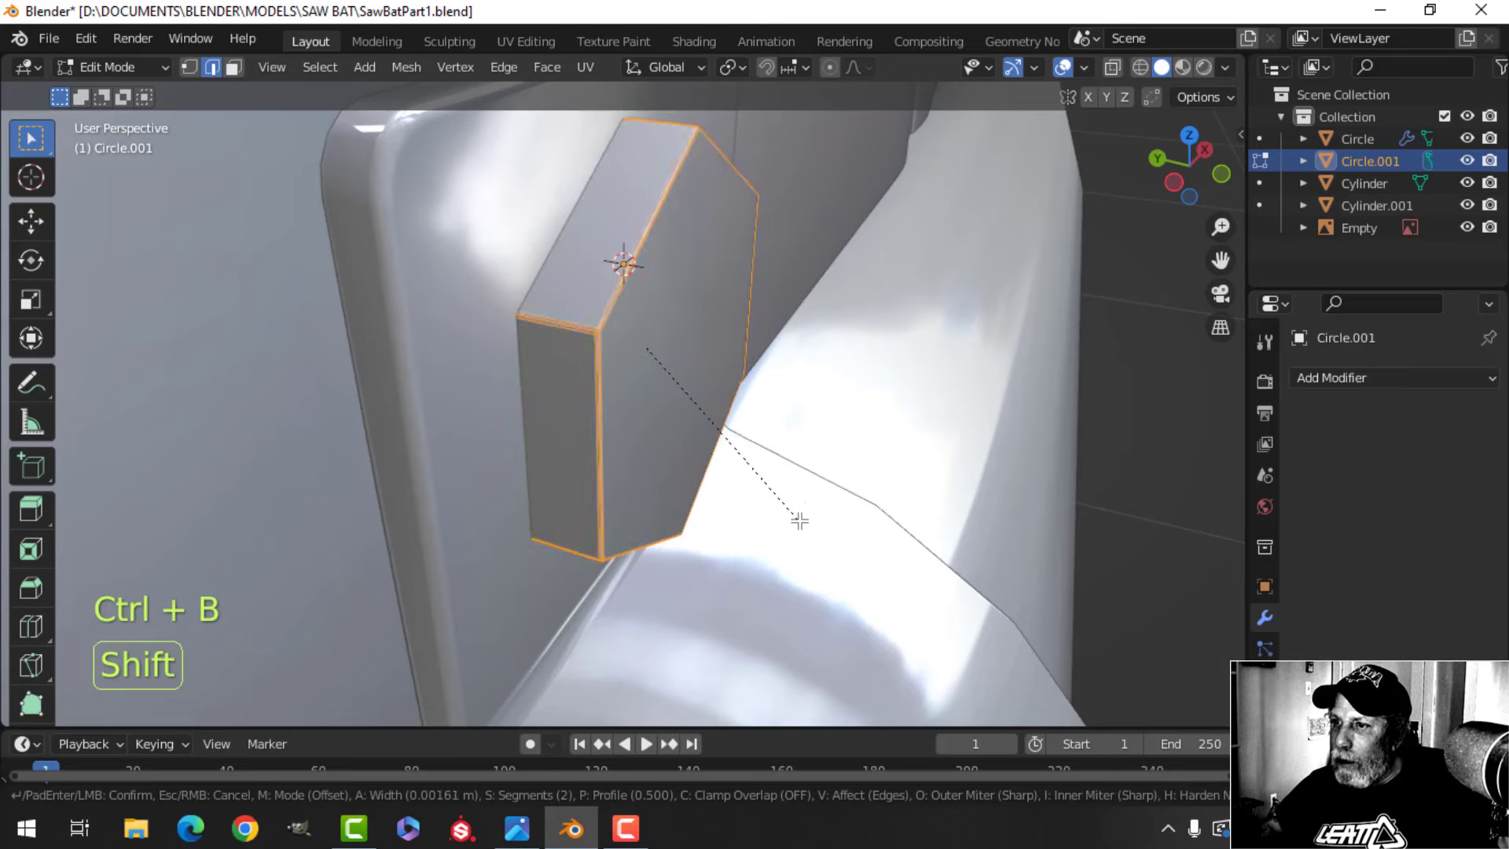
{"action": "left_click", "coordinate": [850, 535]}
Return to Object Mode, shade the bolt head smooth and deselect it
{"action": "key", "text": "Tab"}
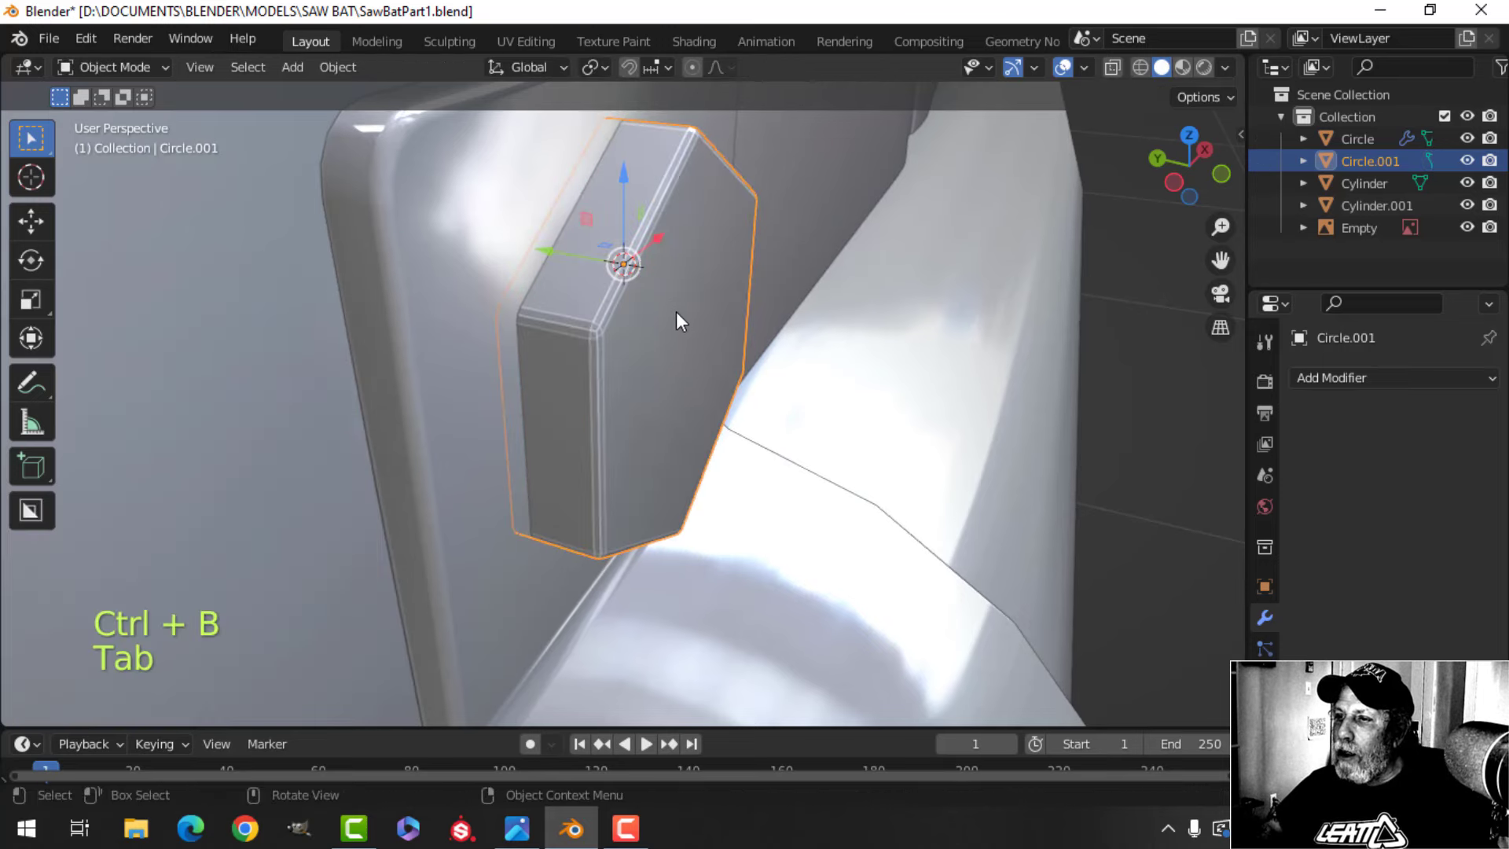
{"action": "right_click", "coordinate": [671, 300]}
{"action": "left_click", "coordinate": [672, 300]}
{"action": "key", "text": "alt+a"}
Examine the bolt head on the strap and compare it with the bolts in the reference image
{"action": "scroll", "coordinate": [852, 444], "scroll_direction": "down", "scroll_amount": 3}
{"action": "middle_click_drag", "start_coordinate": [852, 444], "coordinate": [648, 440]}
{"action": "scroll", "coordinate": [638, 322], "scroll_direction": "down", "scroll_amount": 3}
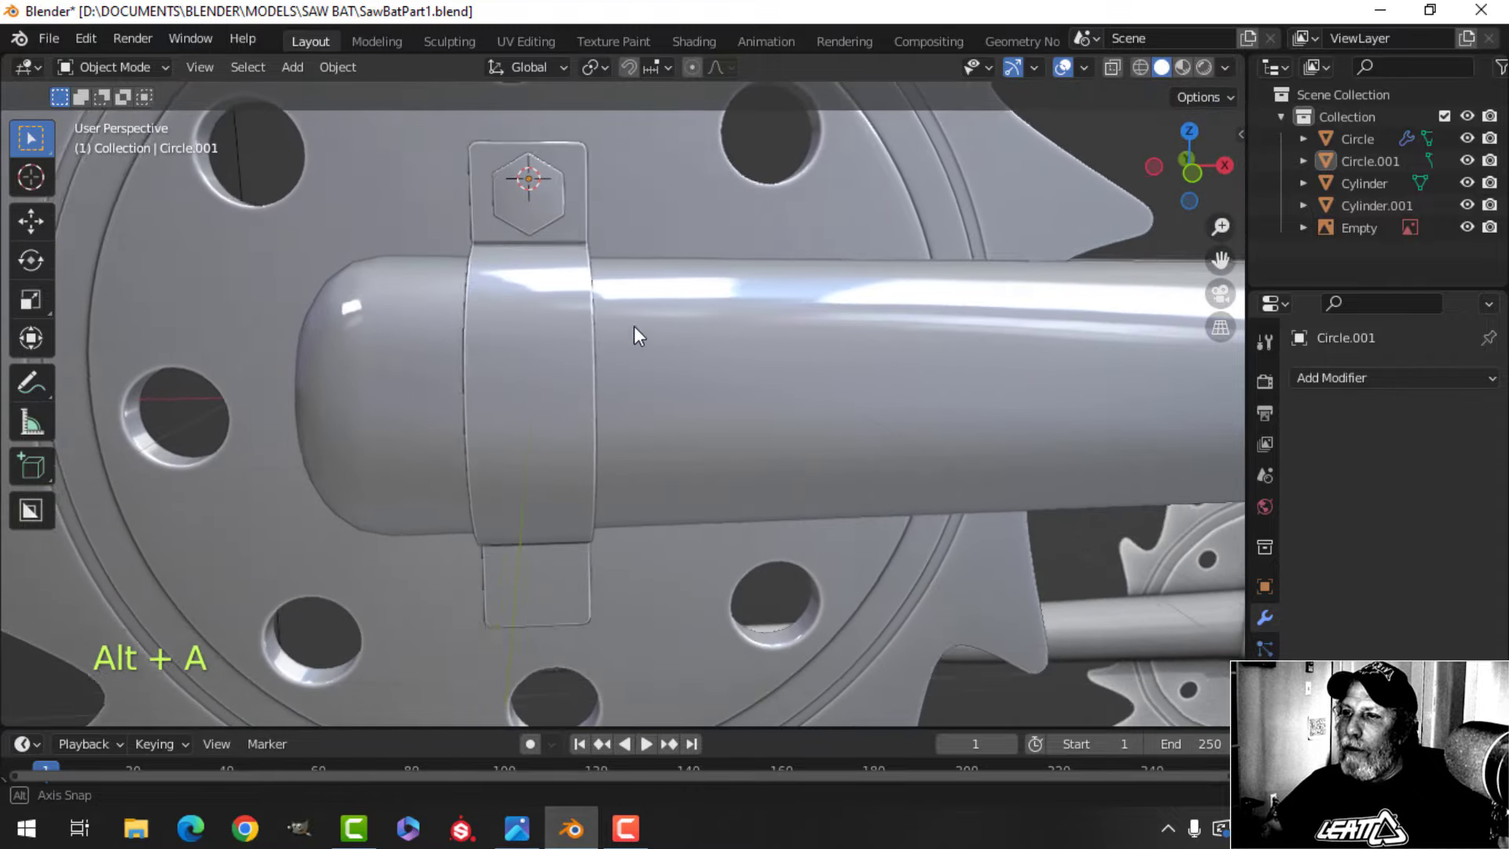
{"action": "scroll", "coordinate": [566, 343], "scroll_direction": "down", "scroll_amount": 2}
{"action": "middle_click_drag", "start_coordinate": [566, 342], "coordinate": [604, 386]}
{"action": "scroll", "coordinate": [526, 179], "scroll_direction": "up", "scroll_amount": 2}
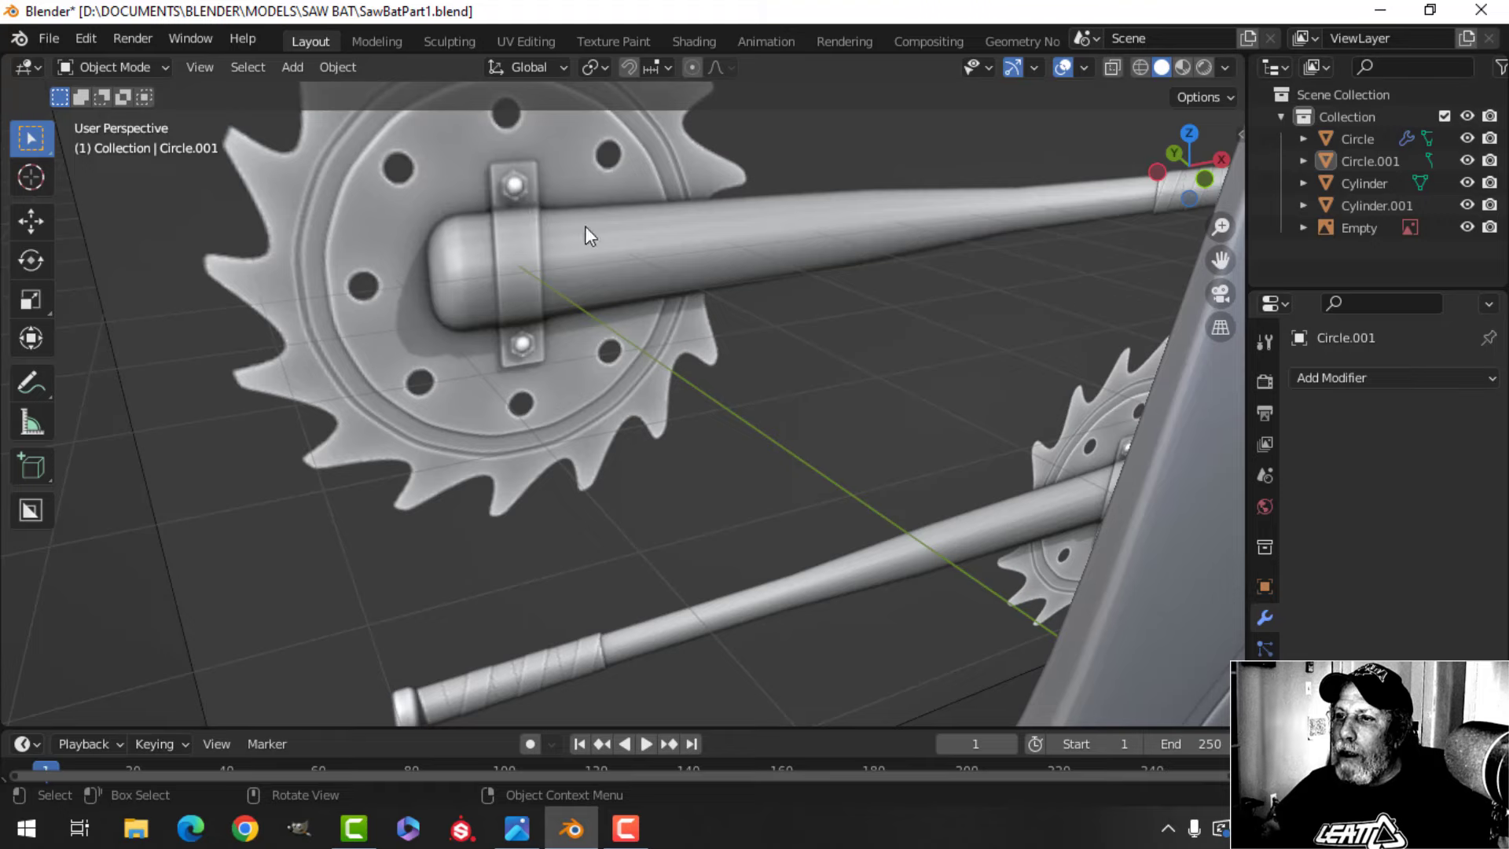
{"action": "middle_click_drag", "start_coordinate": [586, 232], "coordinate": [839, 377]}
{"action": "scroll", "coordinate": [910, 413], "scroll_direction": "up", "scroll_amount": 2}
{"action": "middle_click_drag", "start_coordinate": [910, 413], "coordinate": [761, 179]}
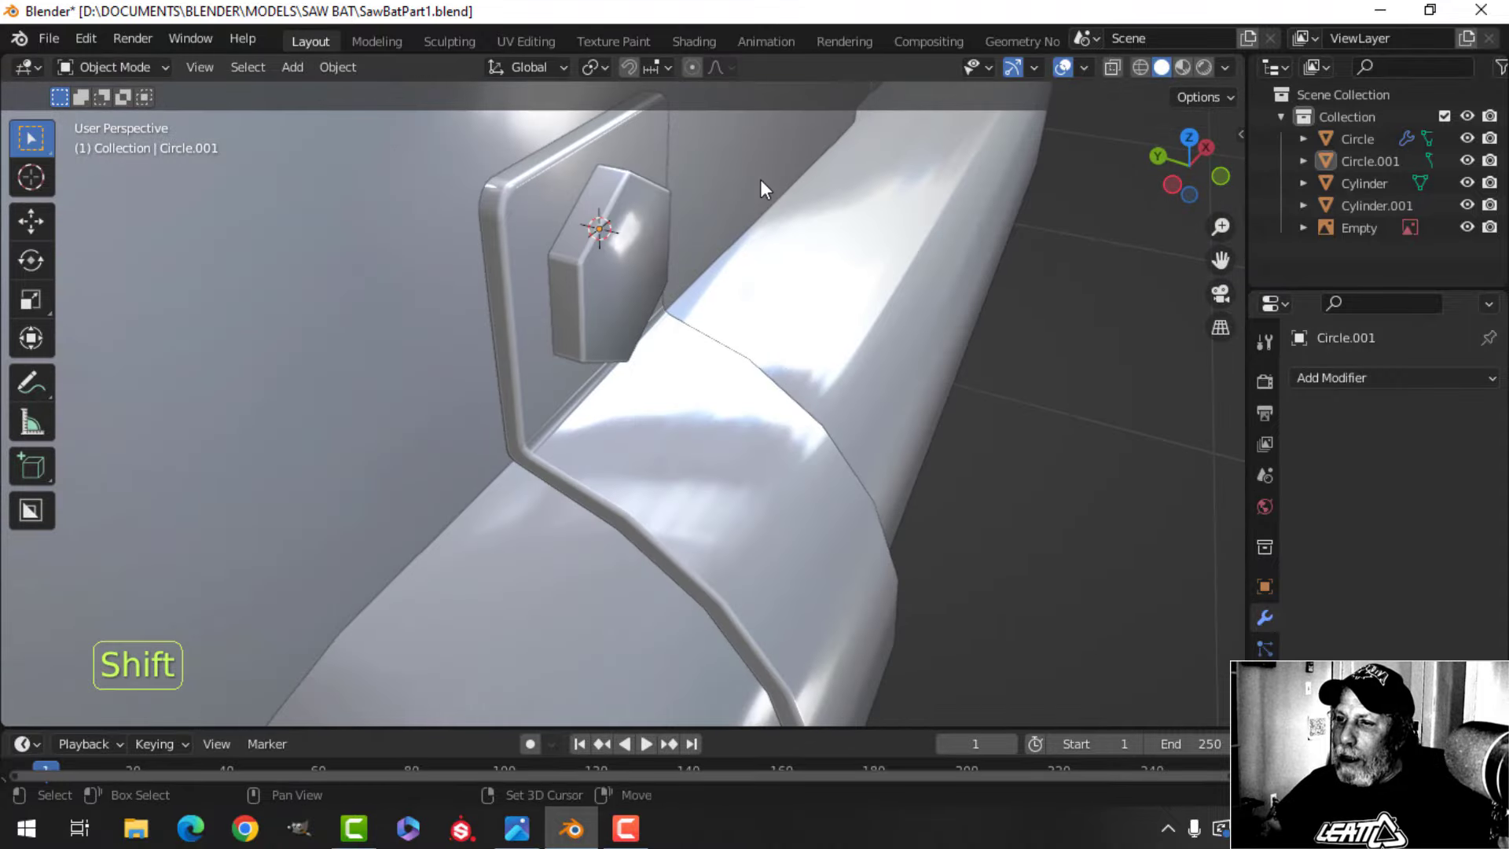
Adjust the bolt head's thickness and position along Y in Edit Mode, and return to Object Mode with nothing selected
{"action": "left_click", "coordinate": [602, 259]}
{"action": "key", "text": "Tab"}
{"action": "key", "text": "a"}
{"action": "middle_click_drag", "start_coordinate": [624, 270], "coordinate": [657, 304]}
{"action": "key", "text": "s"}
{"action": "key", "text": "y"}
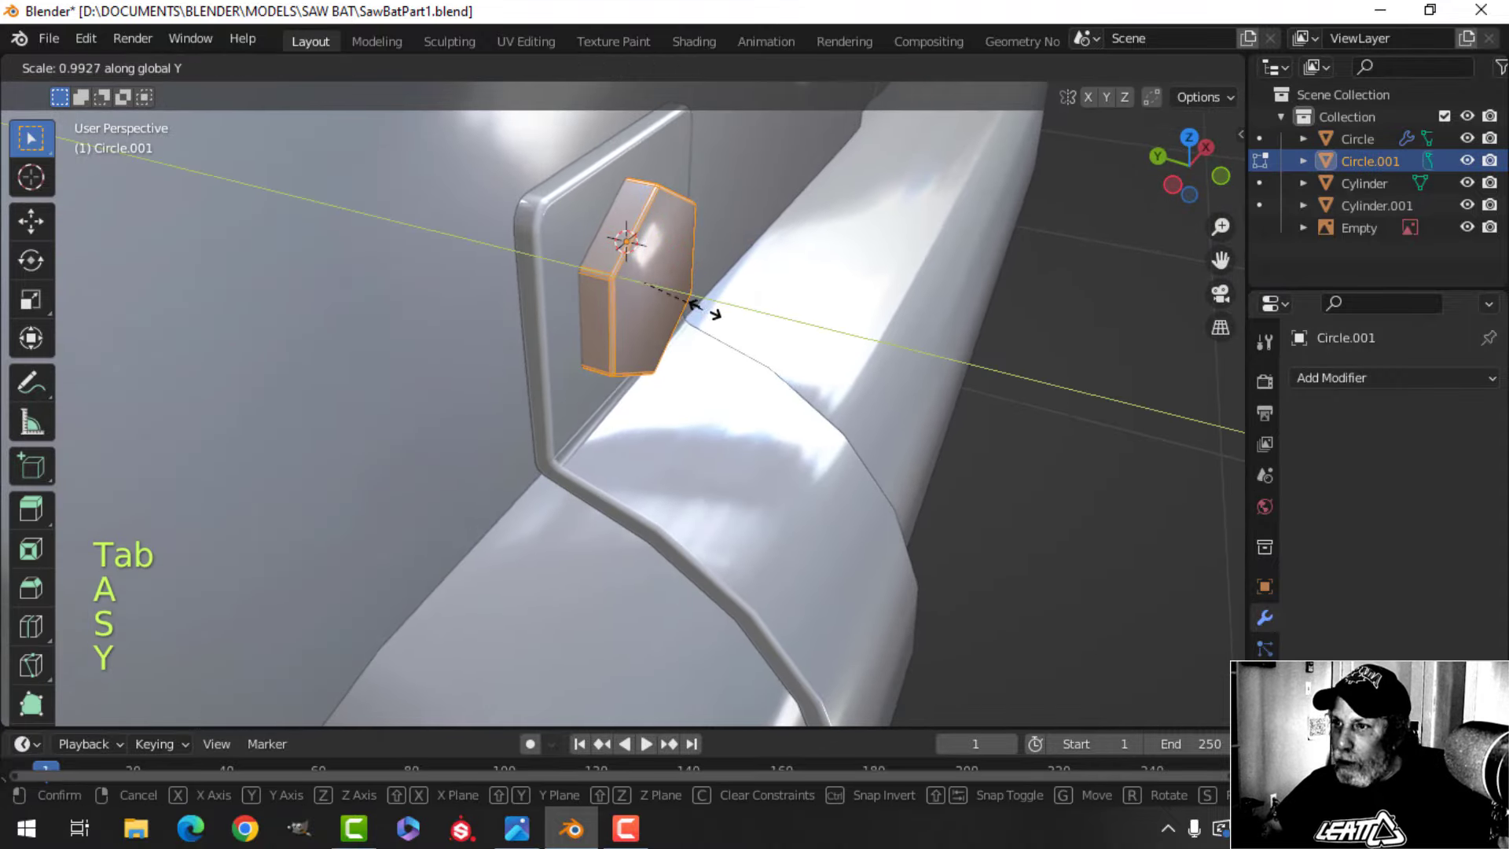
{"action": "left_click", "coordinate": [723, 318]}
{"action": "left_click_drag", "start_coordinate": [582, 270], "coordinate": [588, 288]}
{"action": "key", "text": "Tab"}
{"action": "middle_click_drag", "start_coordinate": [739, 285], "coordinate": [650, 281]}
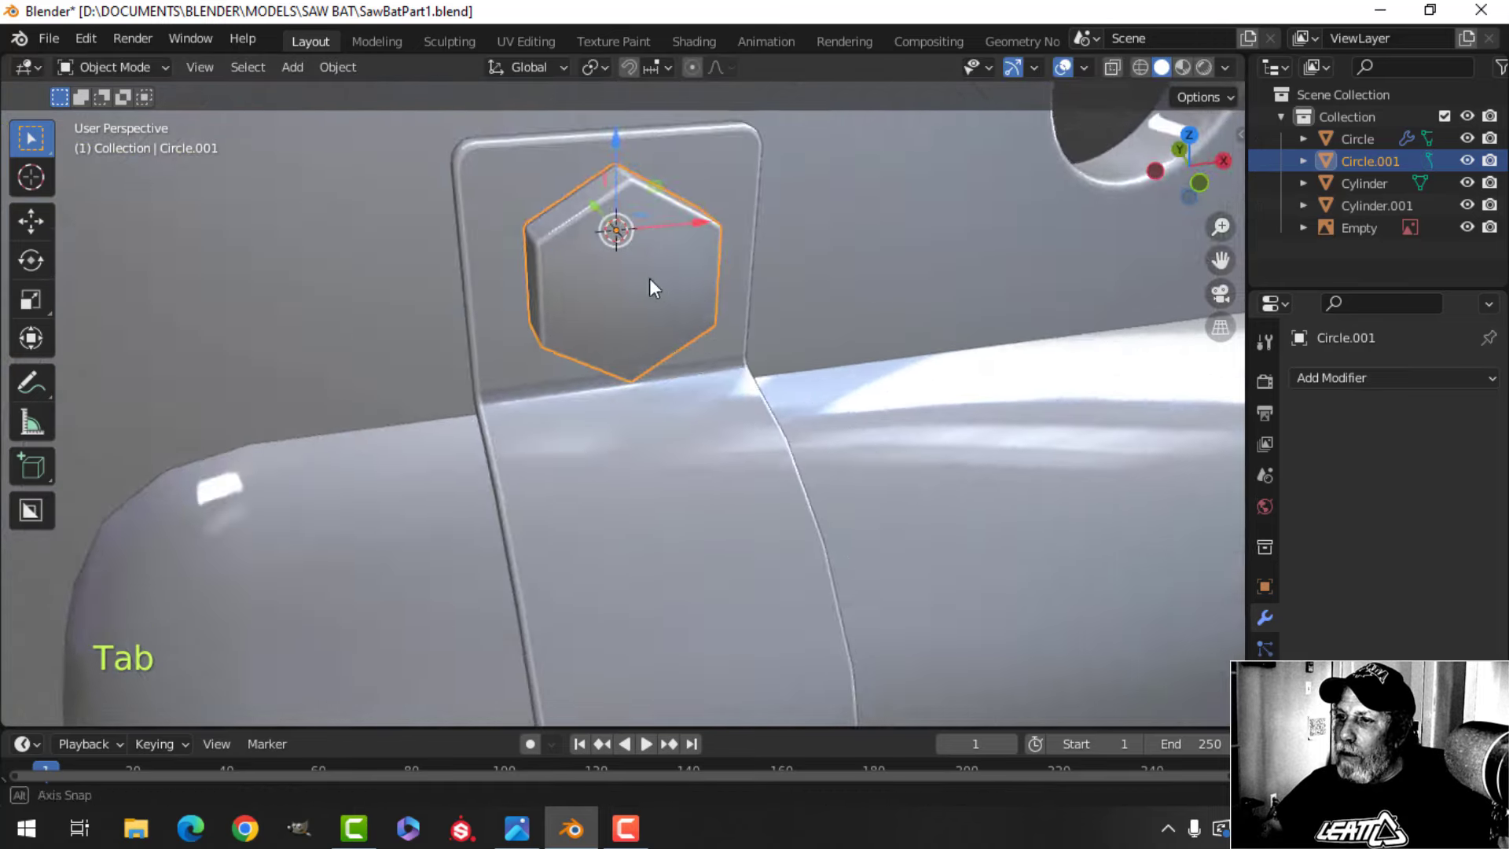
{"action": "scroll", "coordinate": [650, 281], "scroll_direction": "down", "scroll_amount": 4}
{"action": "key", "text": "alt+a"}
Snap the 3D cursor to the center of the bolt head mesh and return to Object Mode
{"action": "middle_click_drag", "start_coordinate": [751, 327], "coordinate": [667, 251]}
{"action": "scroll", "coordinate": [660, 327], "scroll_direction": "up", "scroll_amount": 3}
{"action": "middle_click_drag", "start_coordinate": [716, 295], "coordinate": [639, 225]}
{"action": "key", "text": "Tab"}
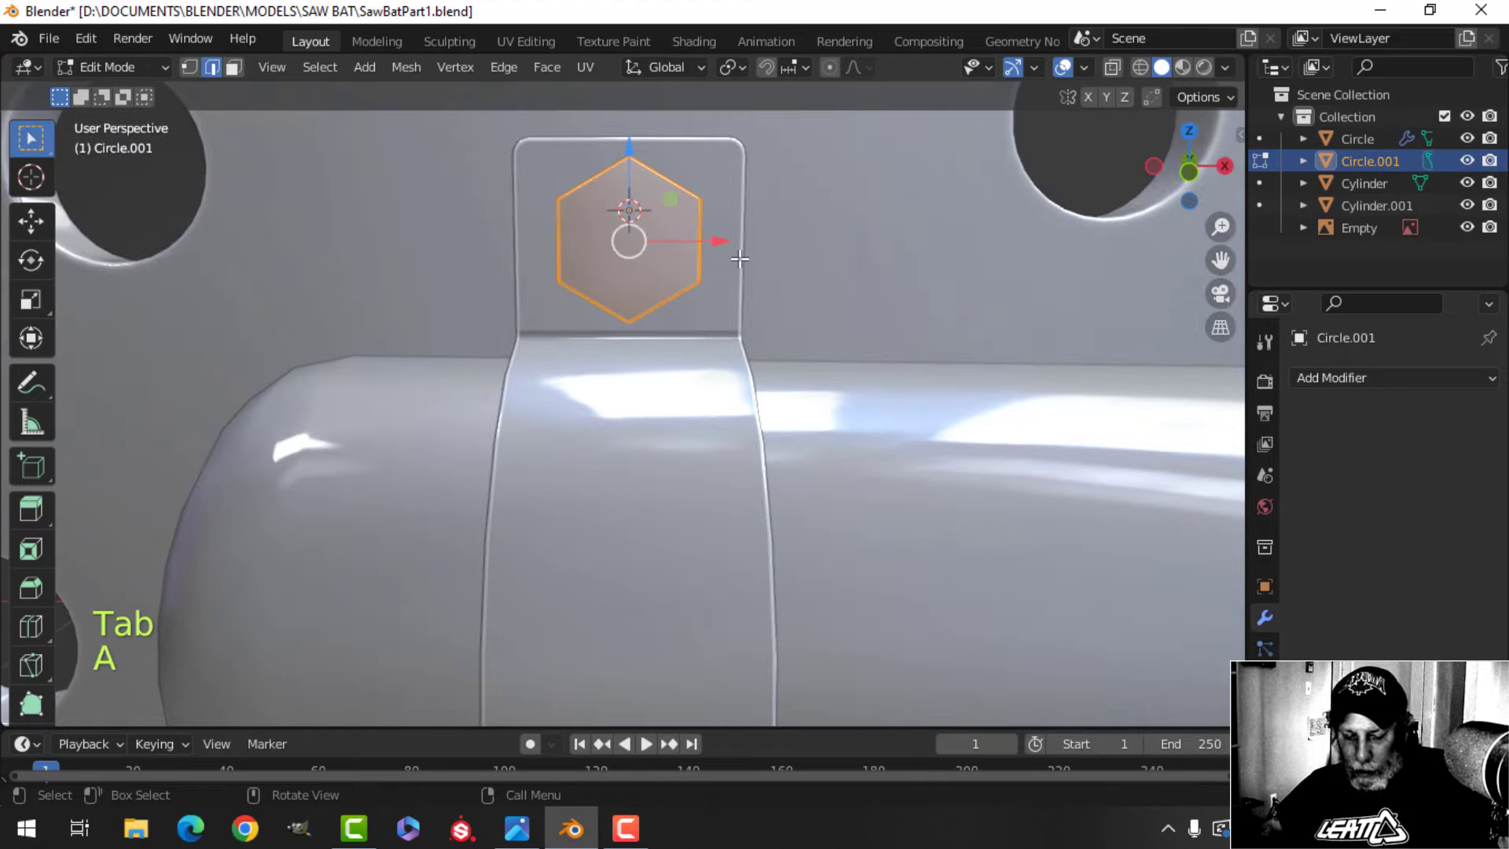
{"action": "key", "text": "shift+s"}
{"action": "left_click", "coordinate": [753, 385]}
{"action": "key", "text": "Tab"}
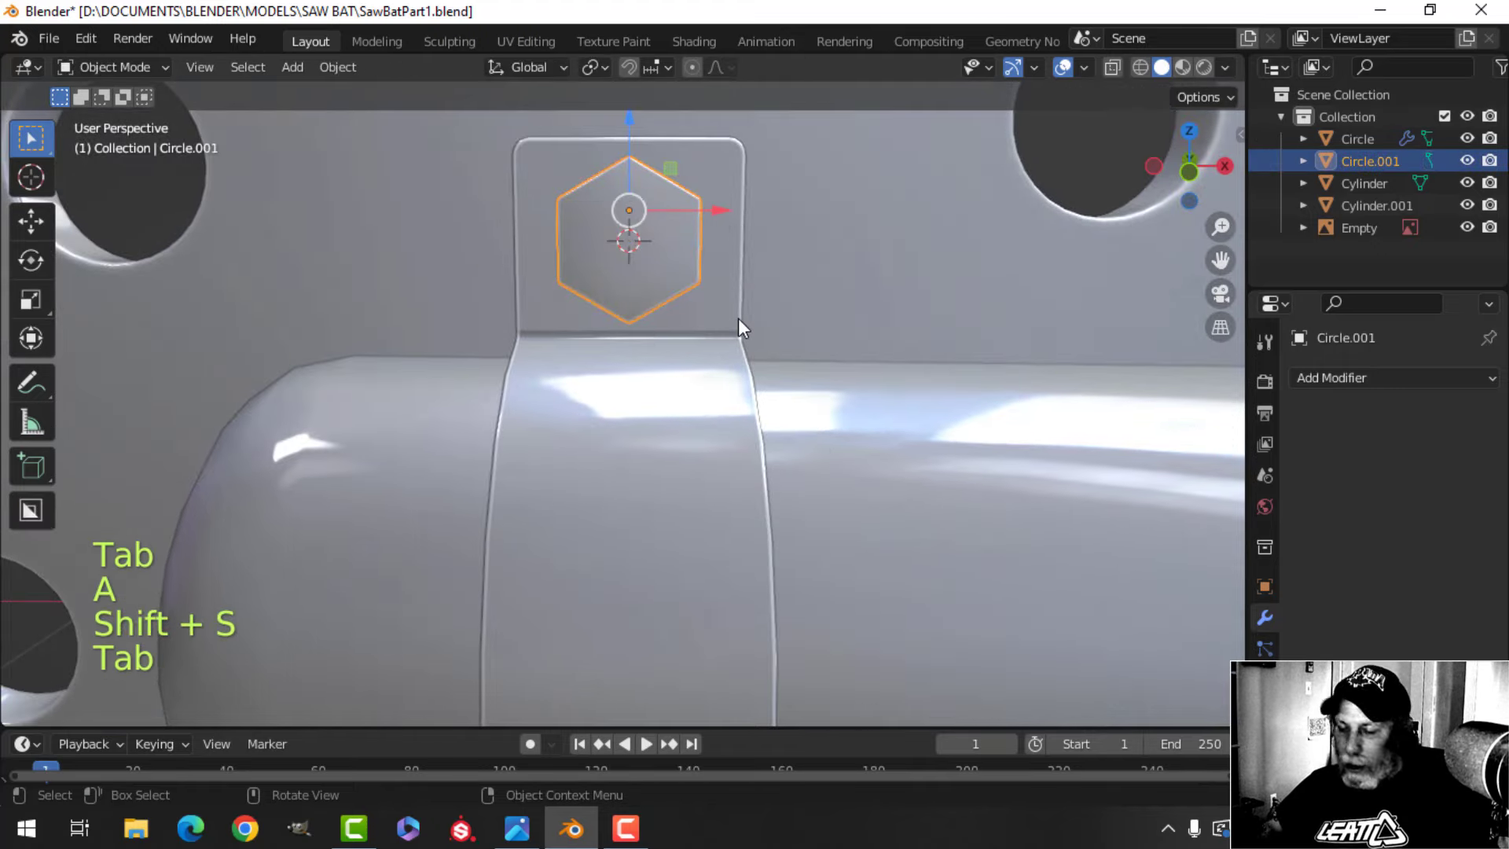
Add a UV sphere at the 3D cursor on the bolt head and reduce its number of segments
{"action": "key", "text": "shift+a"}
{"action": "mouse_move", "coordinate": [709, 314]}
{"action": "left_click", "coordinate": [837, 383]}
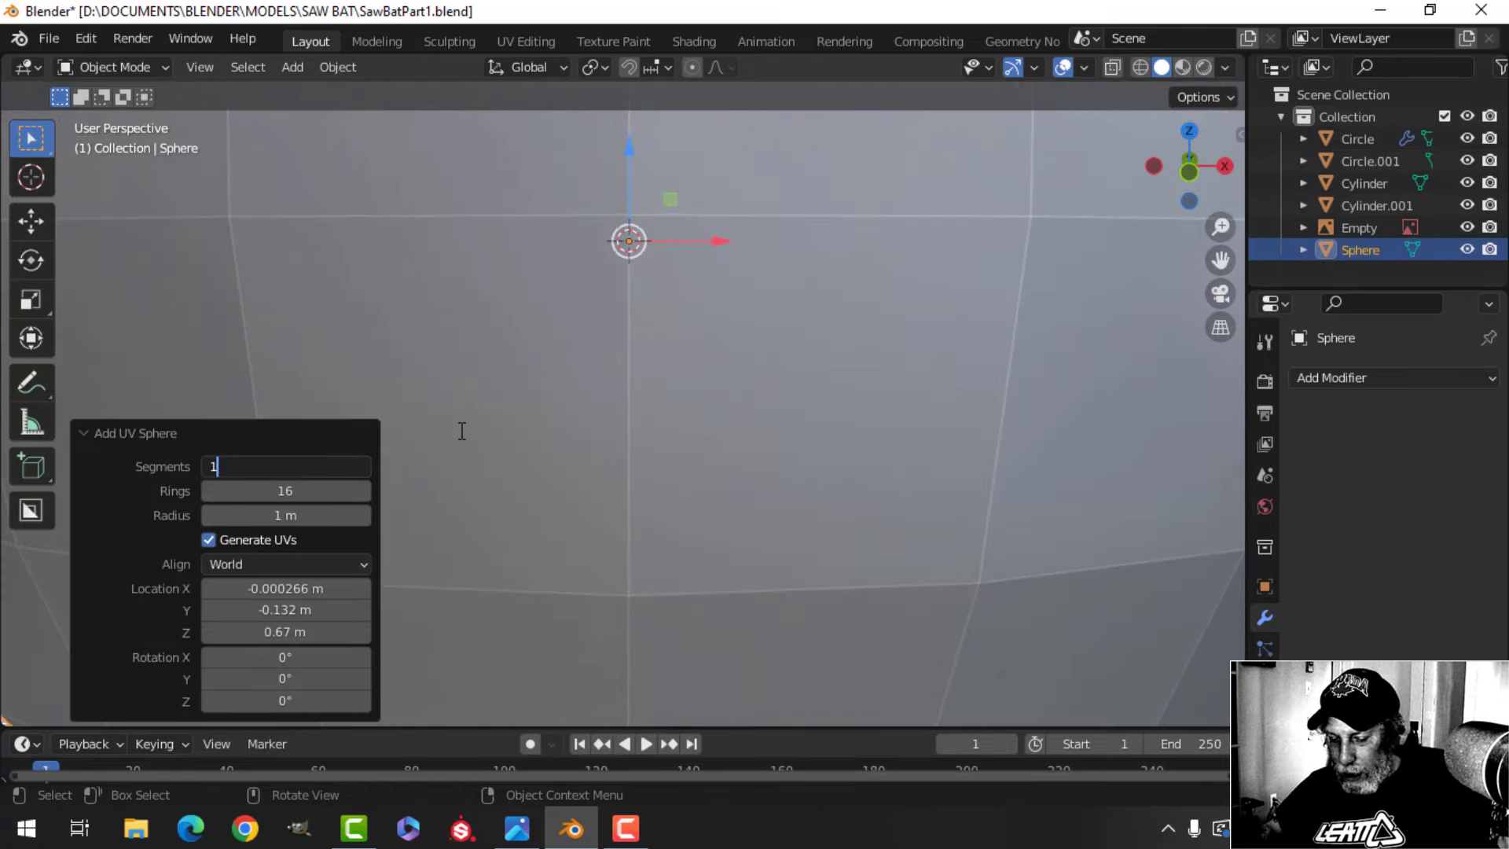
{"action": "key", "text": "Return"}
Scale the sphere's mesh down in Edit Mode by about 0.112 and again by 0.924 to fit within the hexagonal bolt head
{"action": "key", "text": "Tab"}
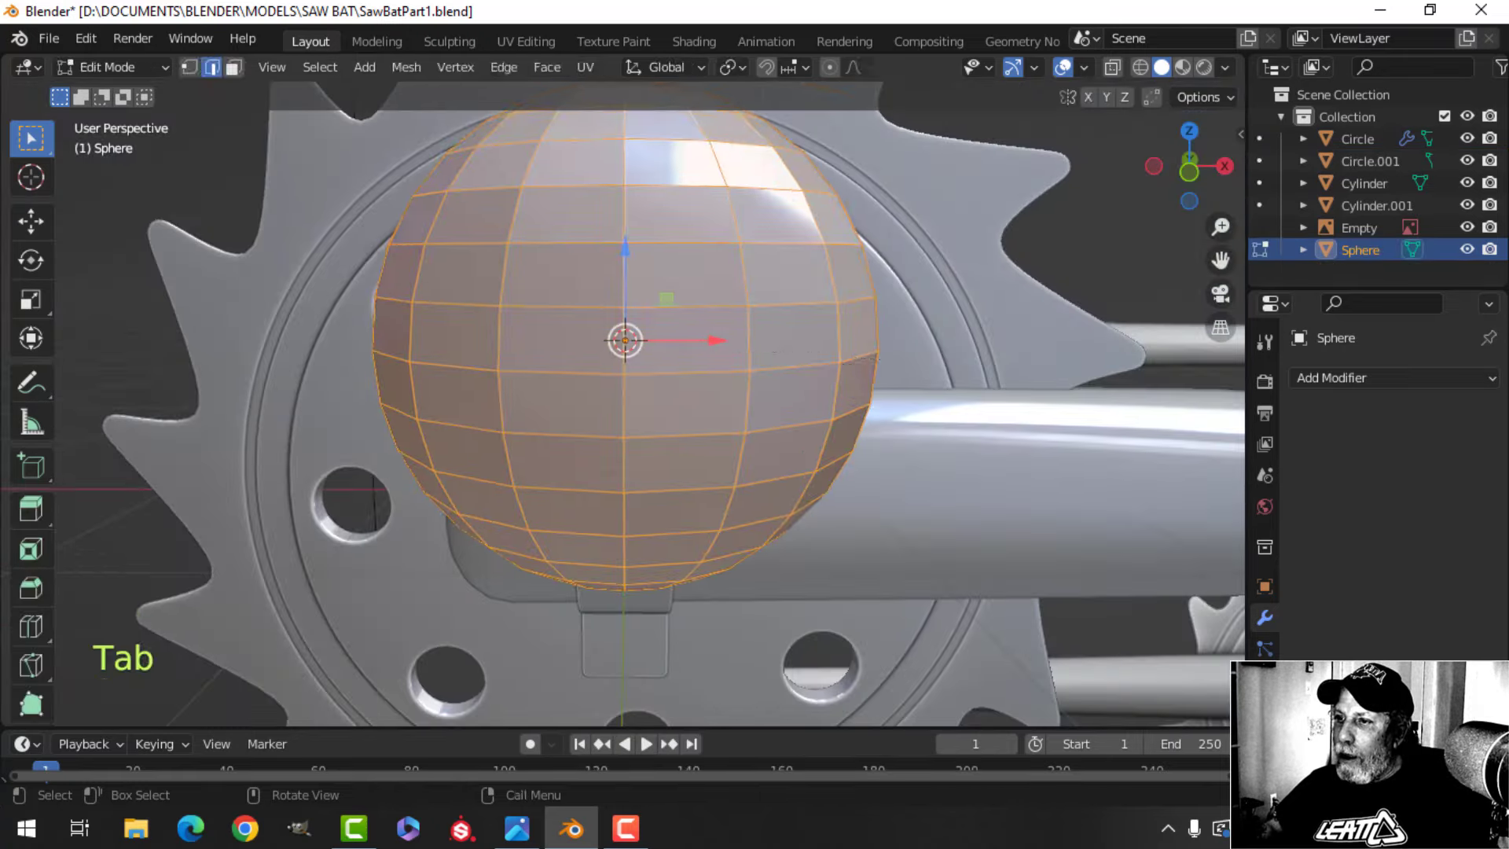
{"action": "key", "text": "s"}
{"action": "left_click", "coordinate": [643, 385]}
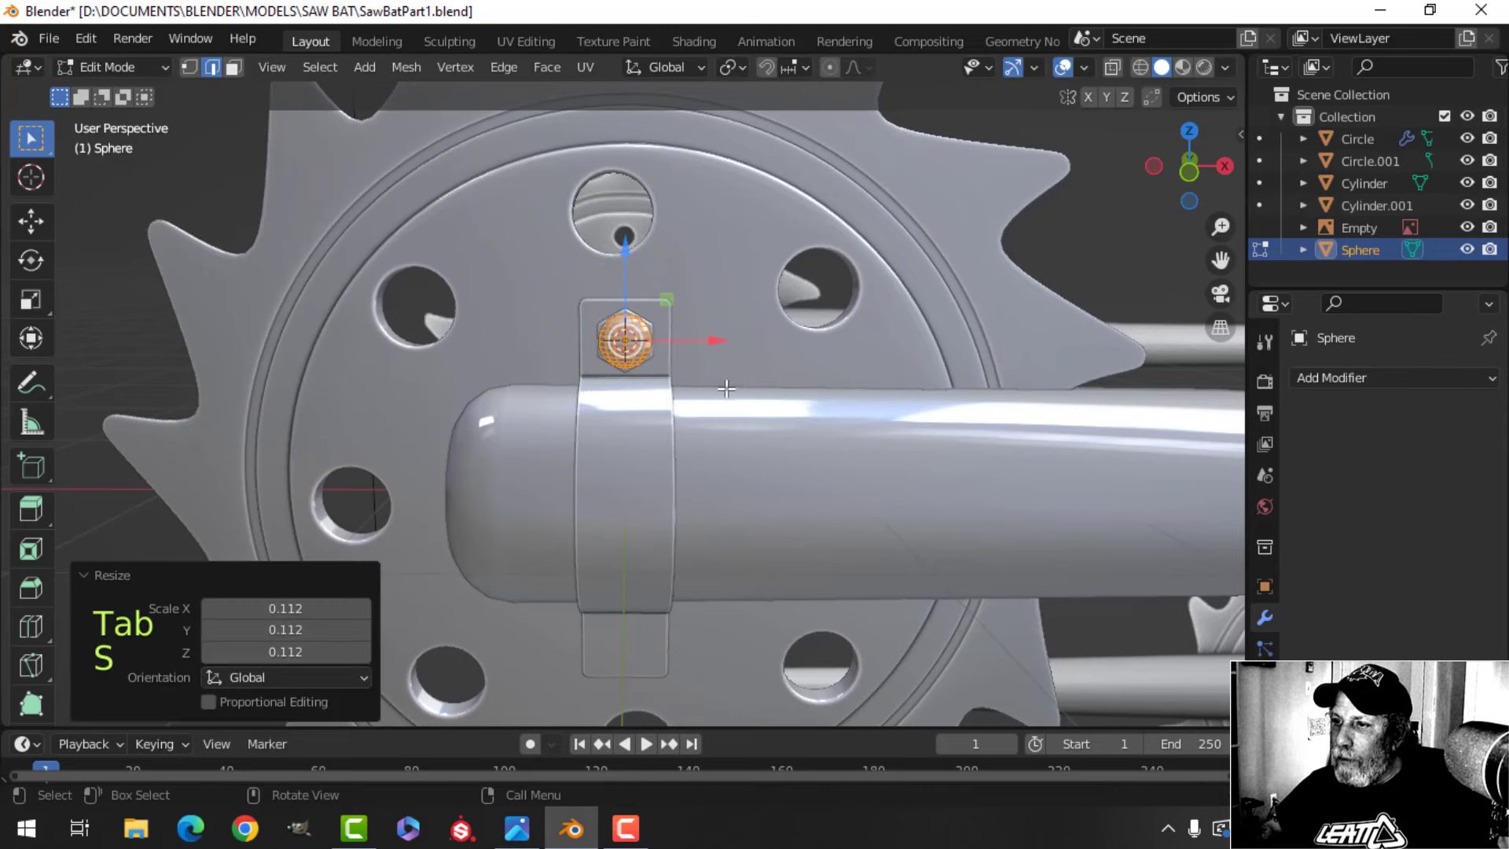
{"action": "scroll", "coordinate": [725, 380], "scroll_direction": "up", "scroll_amount": 3}
{"action": "key", "text": "s"}
{"action": "left_click", "coordinate": [731, 378]}
Rotate the sphere's mesh 90° around the X axis so its pole faces outward from the bolt head
{"action": "mouse_move", "coordinate": [664, 371]}
{"action": "middle_mouse_down"}
{"action": "mouse_move", "coordinate": [516, 386]}
{"action": "mouse_move", "coordinate": [686, 364]}
{"action": "middle_mouse_up"}
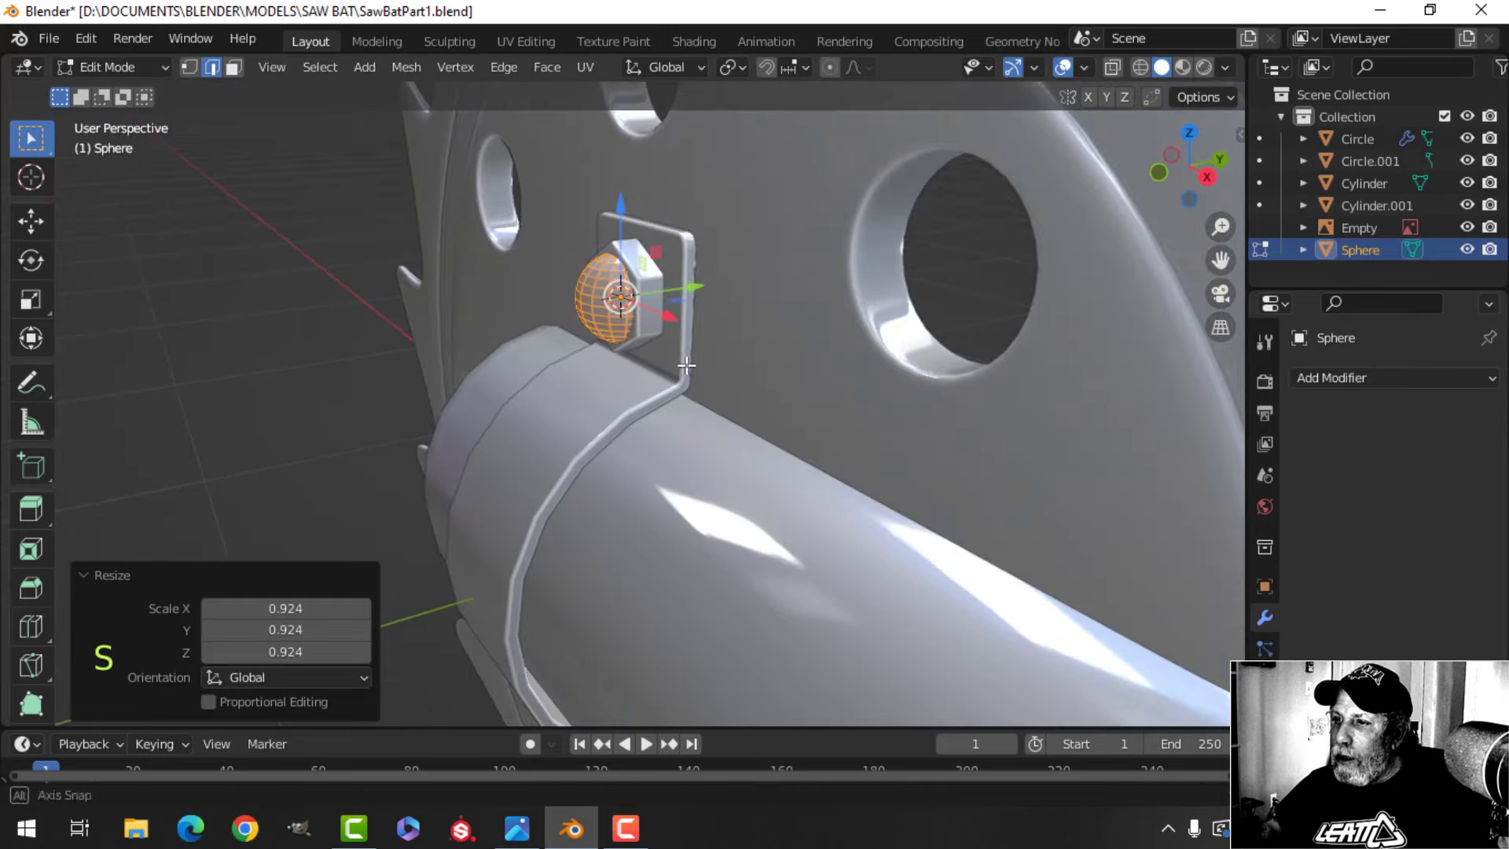
{"action": "key", "text": "r"}
{"action": "key", "text": "x"}
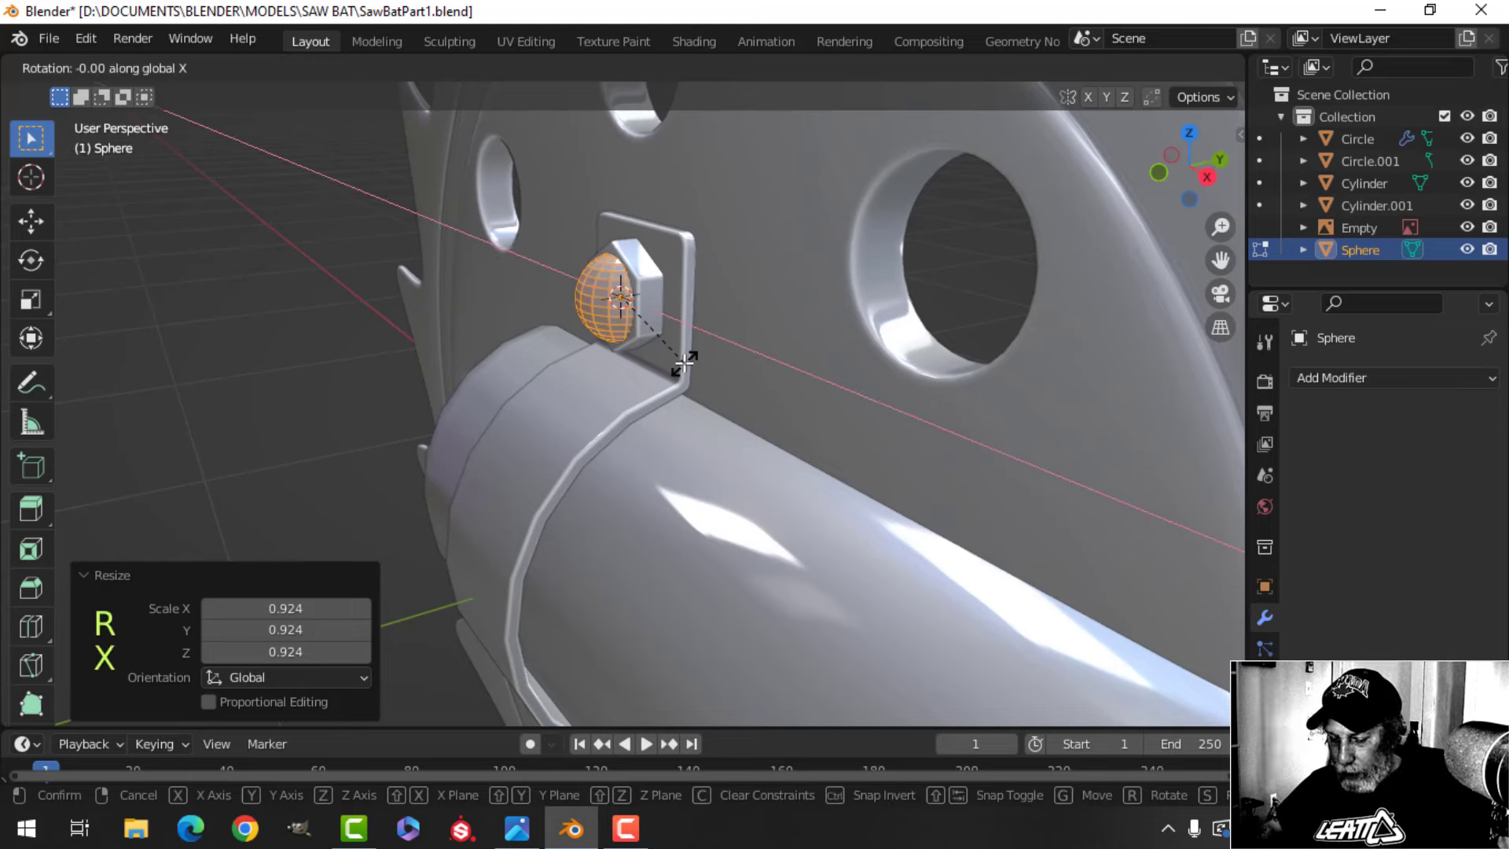
{"action": "left_click", "coordinate": [683, 363]}
{"action": "middle_click_drag", "start_coordinate": [725, 343], "coordinate": [670, 353]}
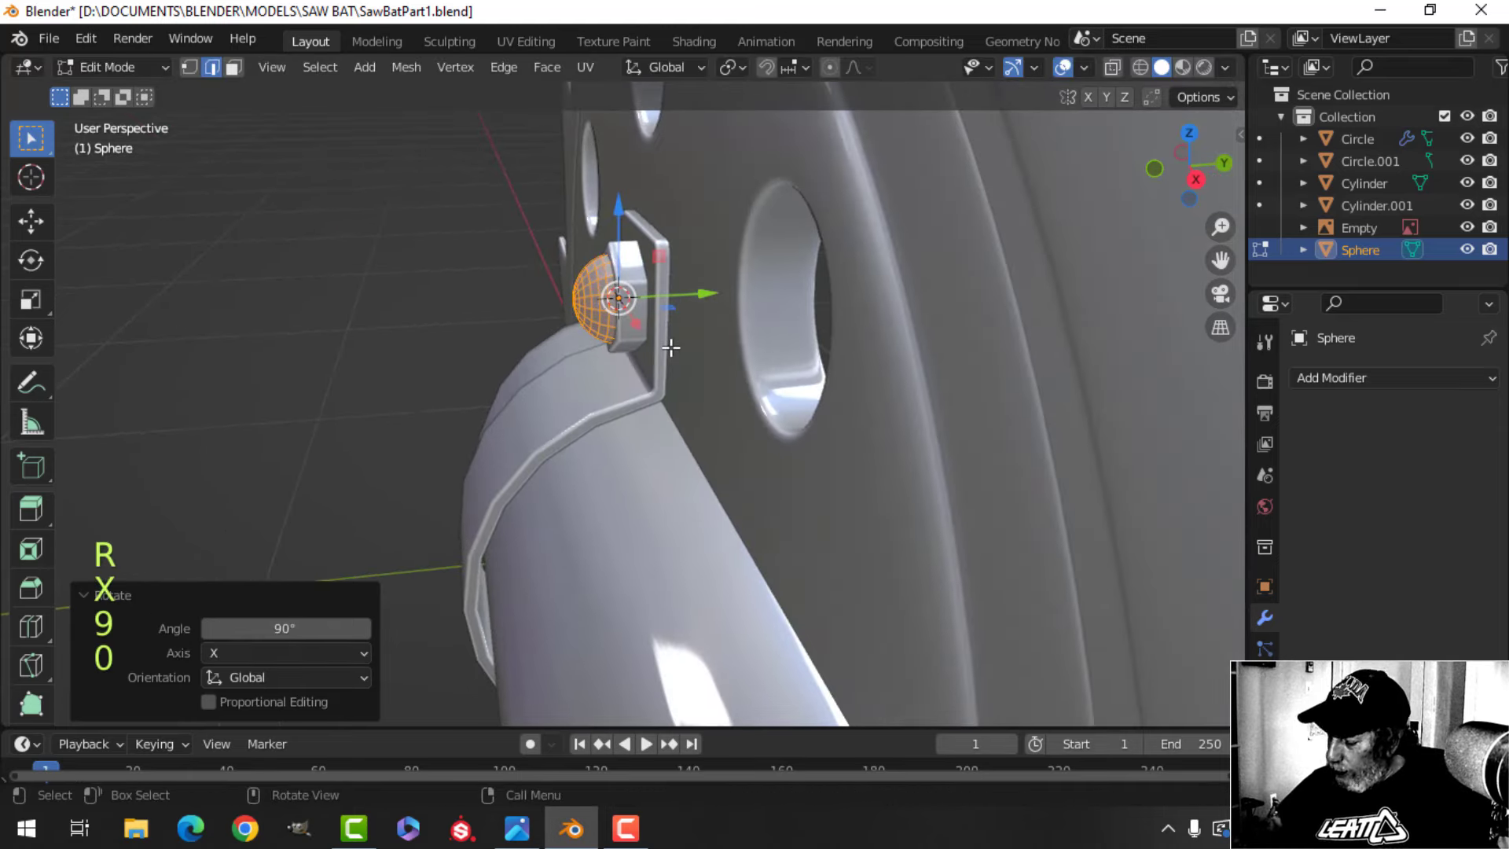
Delete the sphere's inner half of vertices in the wireframe right view, leaving a dome outside the bolt head
{"action": "key", "text": "KP_3"}
{"action": "key", "text": "z"}
{"action": "left_click", "coordinate": [550, 347]}
{"action": "scroll", "coordinate": [723, 229], "scroll_direction": "up", "scroll_amount": 3}
{"action": "key", "text": "alt+a"}
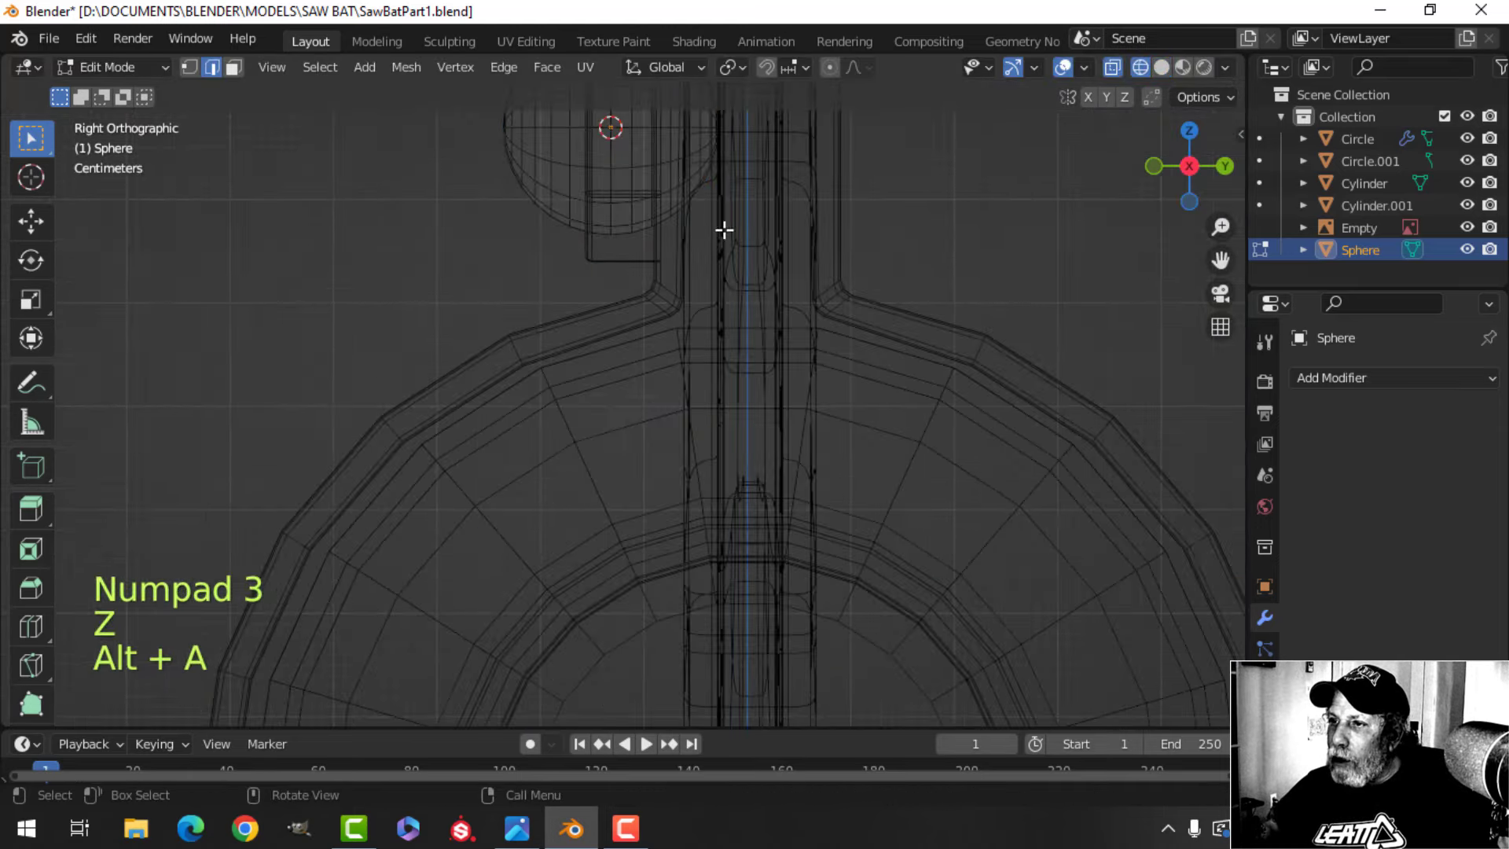
{"action": "middle_click_drag", "start_coordinate": [724, 230], "coordinate": [715, 347], "text": "shift"}
{"action": "key", "text": "1"}
{"action": "key", "text": "b"}
{"action": "left_click_drag", "start_coordinate": [818, 487], "coordinate": [594, 79]}
{"action": "key", "text": "x"}
{"action": "left_click", "coordinate": [595, 81]}
Move the whole dome slightly along Y into the bolt head and restore solid shading
{"action": "key", "text": "a"}
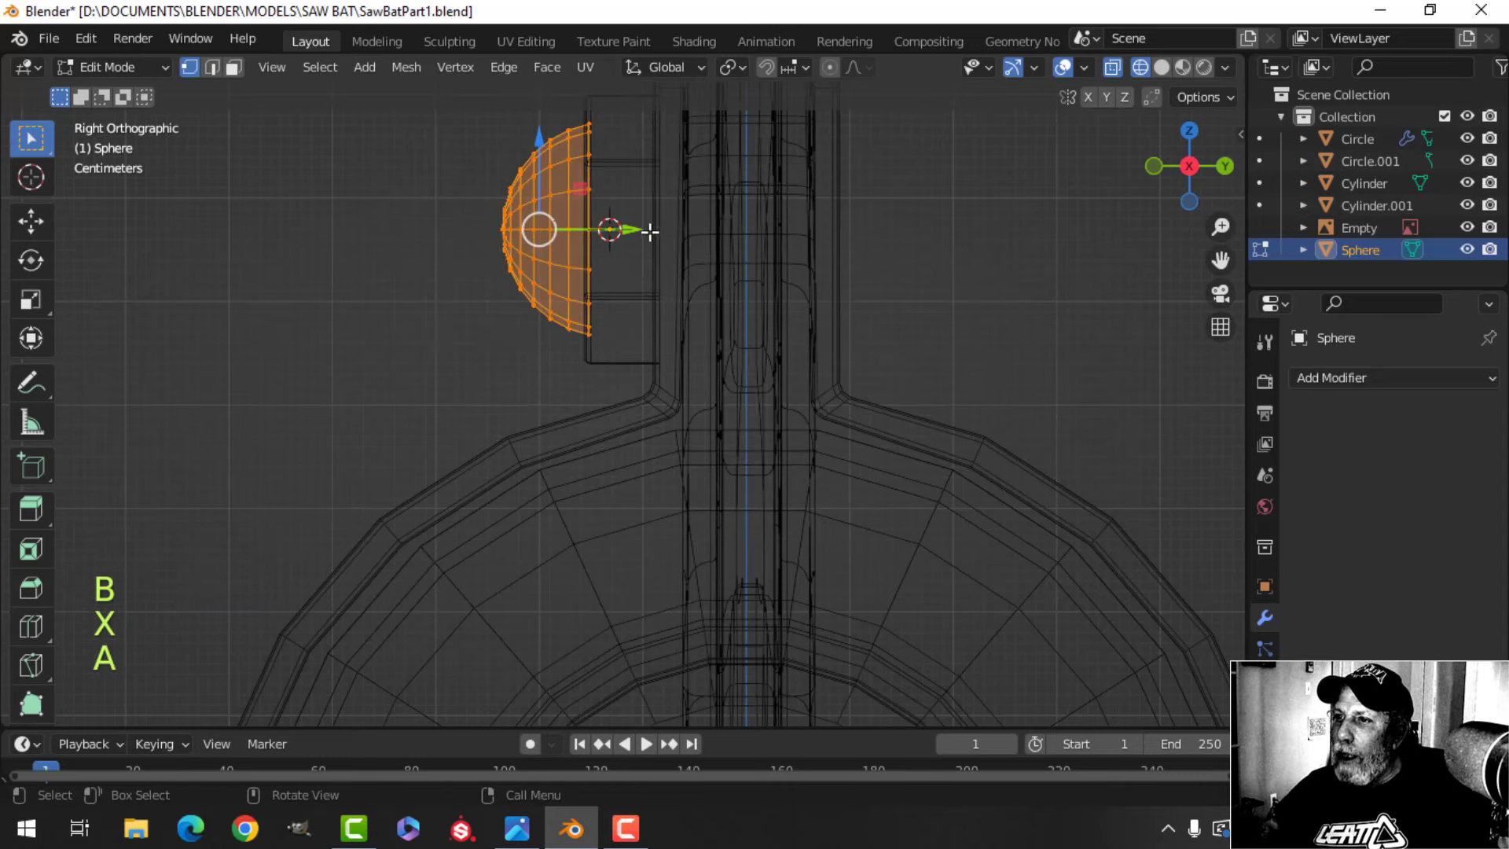
{"action": "mouse_move", "coordinate": [650, 230]}
{"action": "left_mouse_down"}
{"action": "mouse_move", "coordinate": [624, 228]}
{"action": "mouse_move", "coordinate": [650, 229]}
{"action": "left_mouse_up"}
{"action": "key", "text": "Tab"}
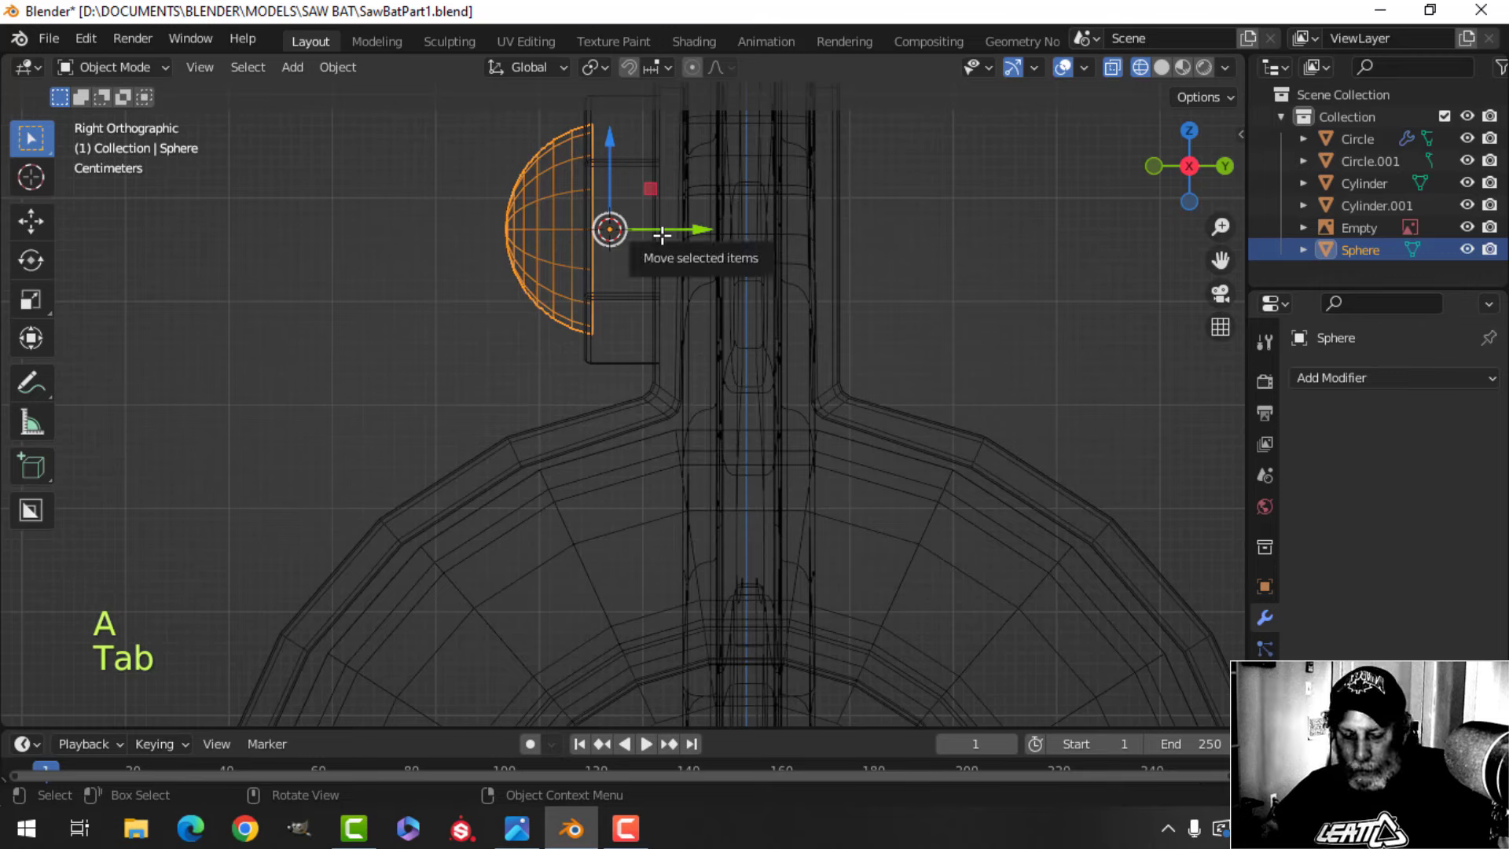
{"action": "key", "text": "z"}
{"action": "key", "text": "Tab"}
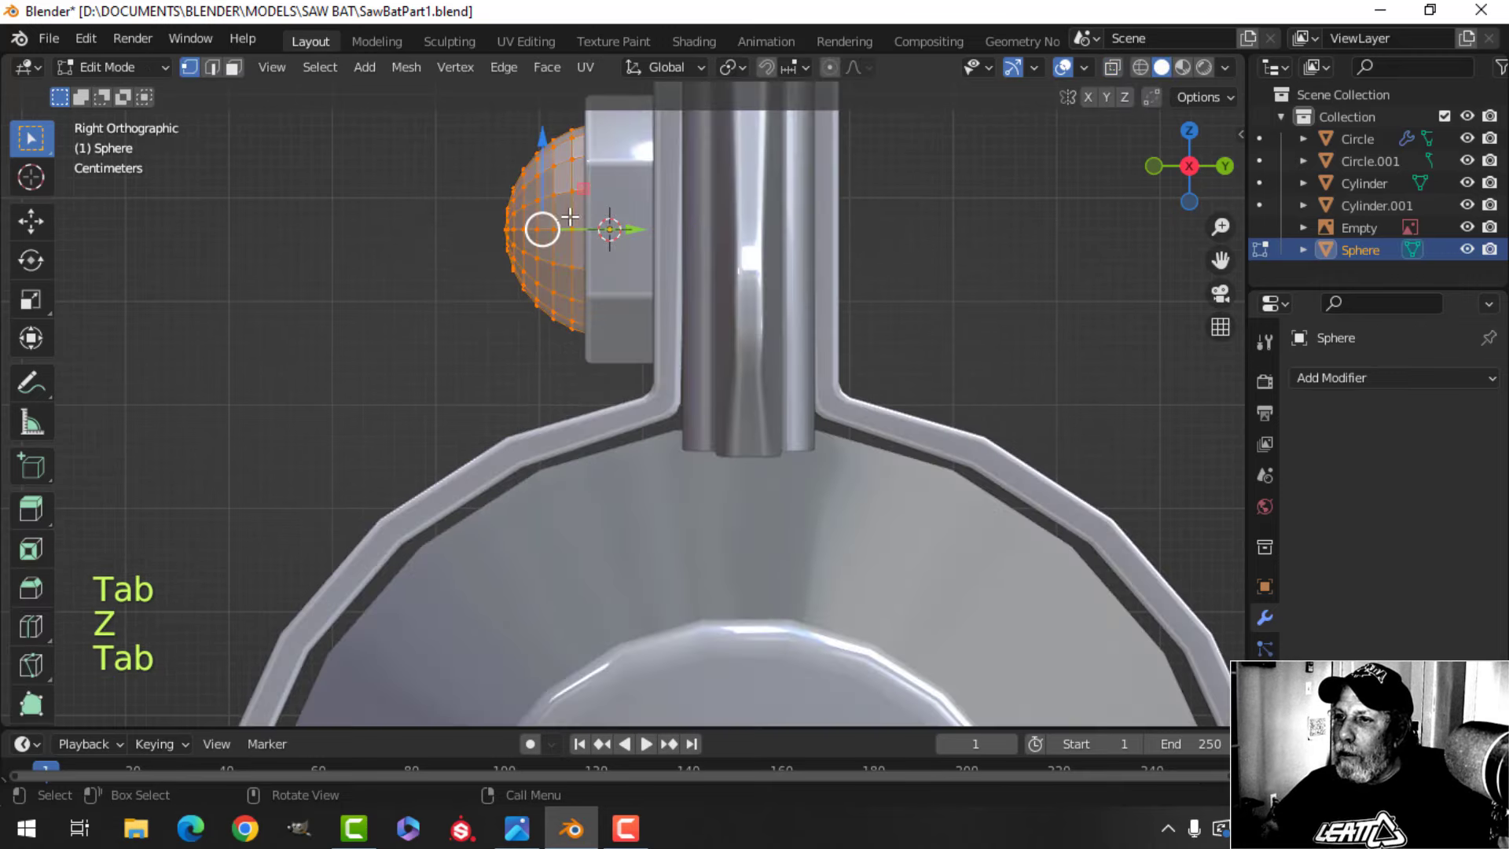
Return to Object Mode, shade the dome smooth and deselect it
{"action": "key", "text": "Tab"}
{"action": "right_click", "coordinate": [555, 198]}
{"action": "left_click", "coordinate": [555, 198]}
{"action": "key", "text": "alt+a"}
{"action": "middle_click_drag", "start_coordinate": [556, 227], "coordinate": [697, 261]}
{"action": "scroll", "coordinate": [697, 261], "scroll_direction": "down", "scroll_amount": 5}
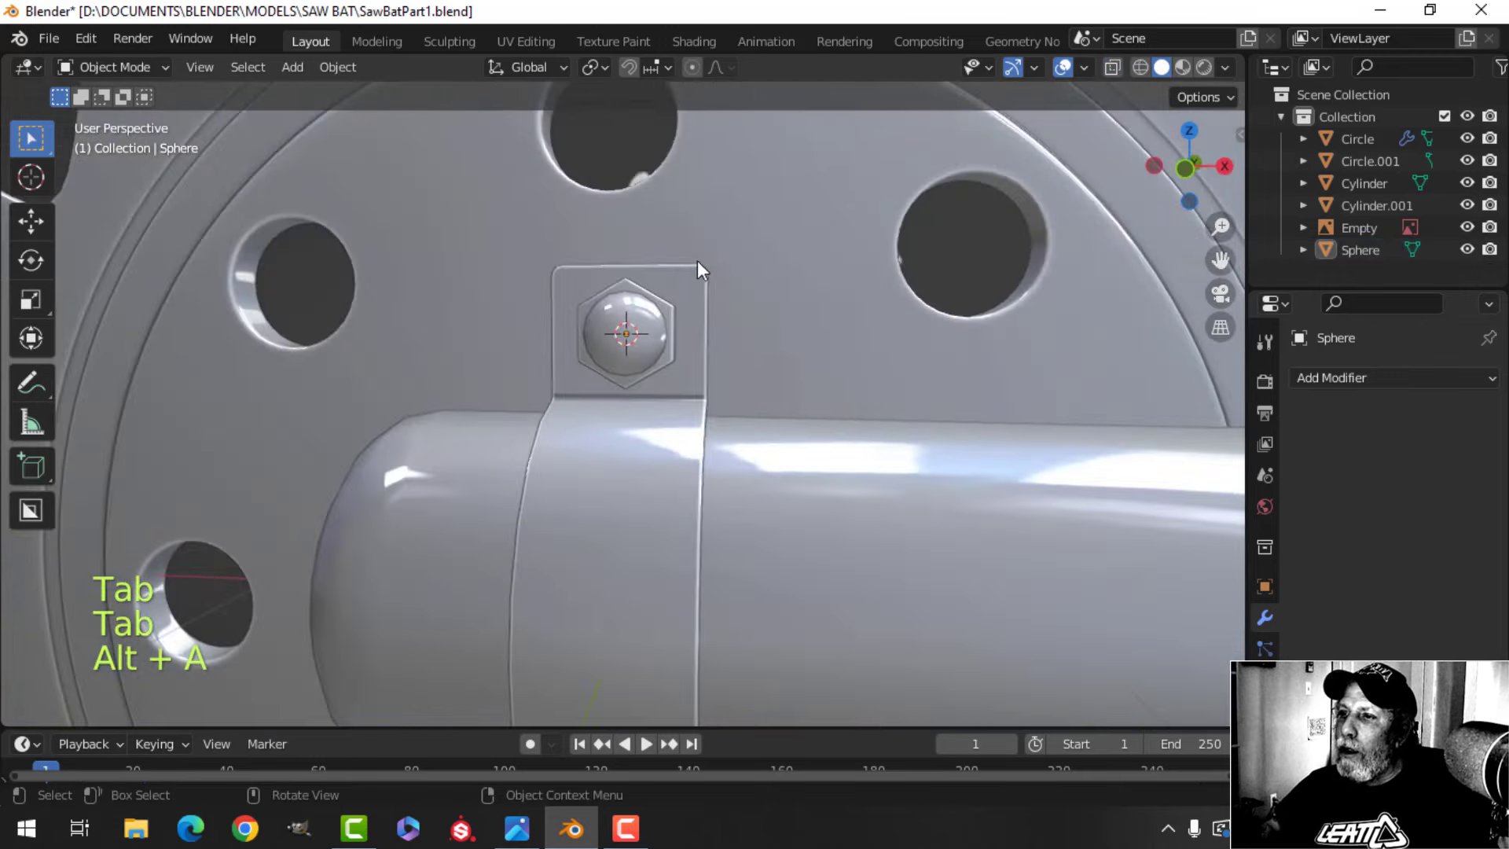
Scale the dome's mesh down slightly in Edit Mode, and return to Object Mode with nothing selected
{"action": "scroll", "coordinate": [633, 258], "scroll_direction": "up", "scroll_amount": 3}
{"action": "key", "text": "Tab"}
{"action": "key", "text": "a"}
{"action": "key", "text": "s"}
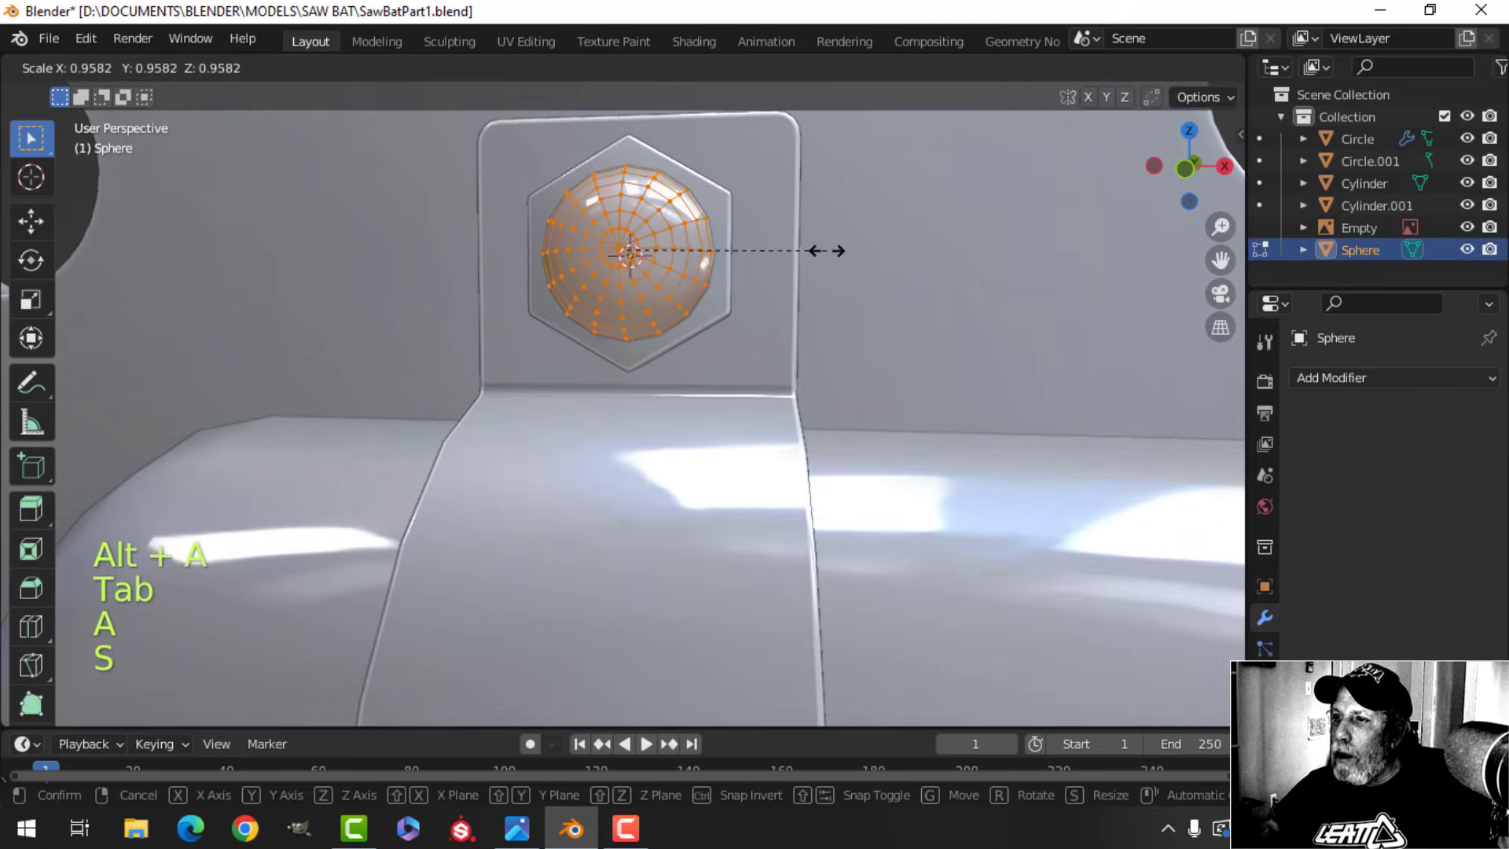
{"action": "left_click", "coordinate": [820, 254]}
{"action": "key", "text": "Tab"}
{"action": "key", "text": "alt+a"}
Join the dome and the hexagonal head into one bolt object and deselect it
{"action": "middle_click_drag", "start_coordinate": [638, 308], "coordinate": [530, 212]}
{"action": "left_click", "coordinate": [602, 303]}
{"action": "left_click", "coordinate": [531, 211], "text": "shift"}
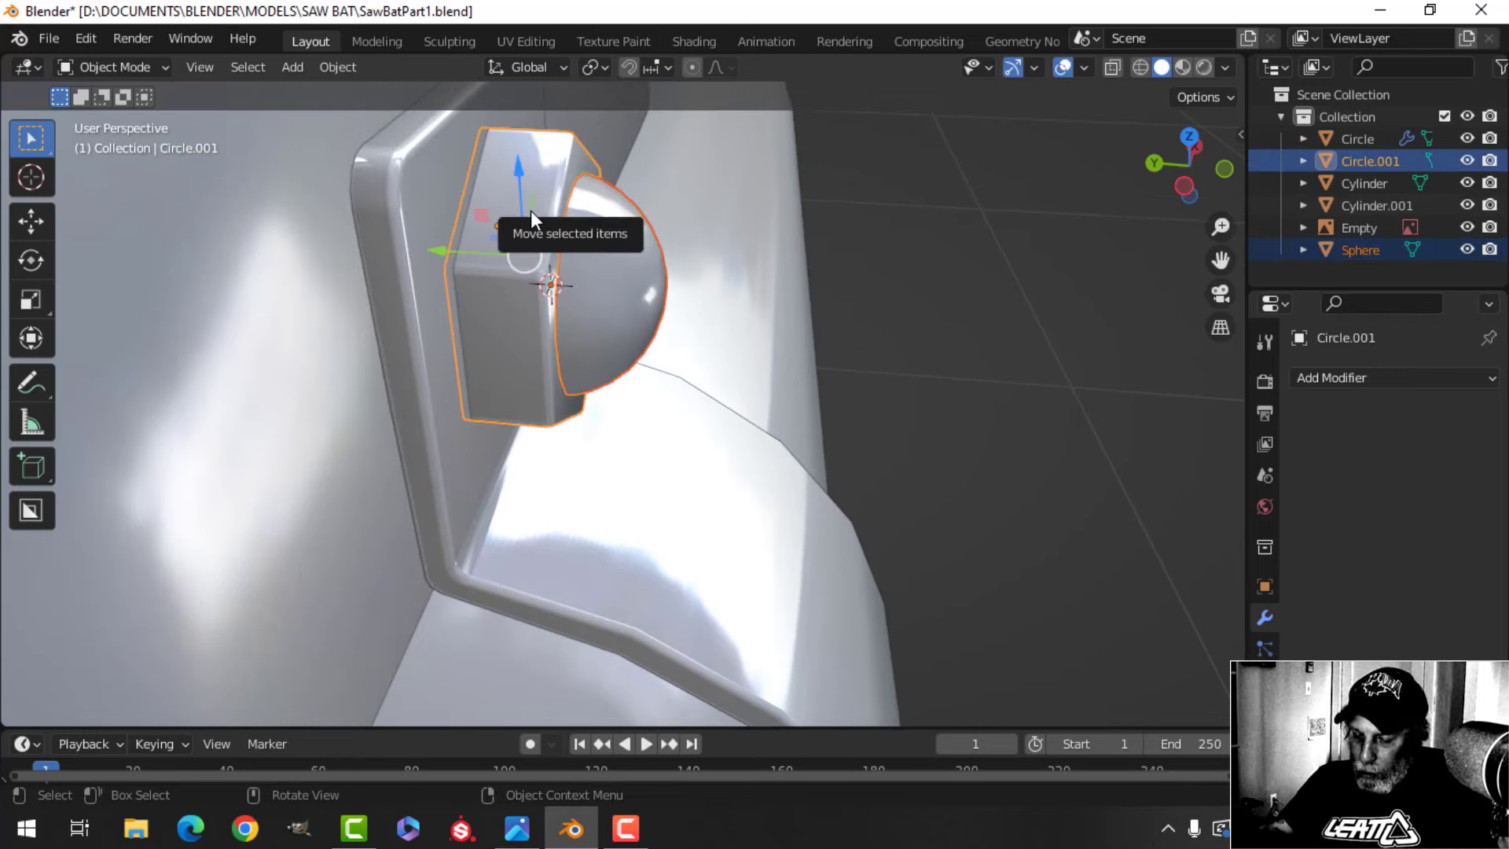
{"action": "key", "text": "ctrl+j"}
{"action": "scroll", "coordinate": [533, 224], "scroll_direction": "down", "scroll_amount": 5}
{"action": "key", "text": "alt+a"}
Duplicate the bolt in the front view and move the copy down along Z onto the strap's lower tab
{"action": "middle_click_drag", "start_coordinate": [686, 347], "coordinate": [567, 262]}
{"action": "left_click", "coordinate": [542, 249]}
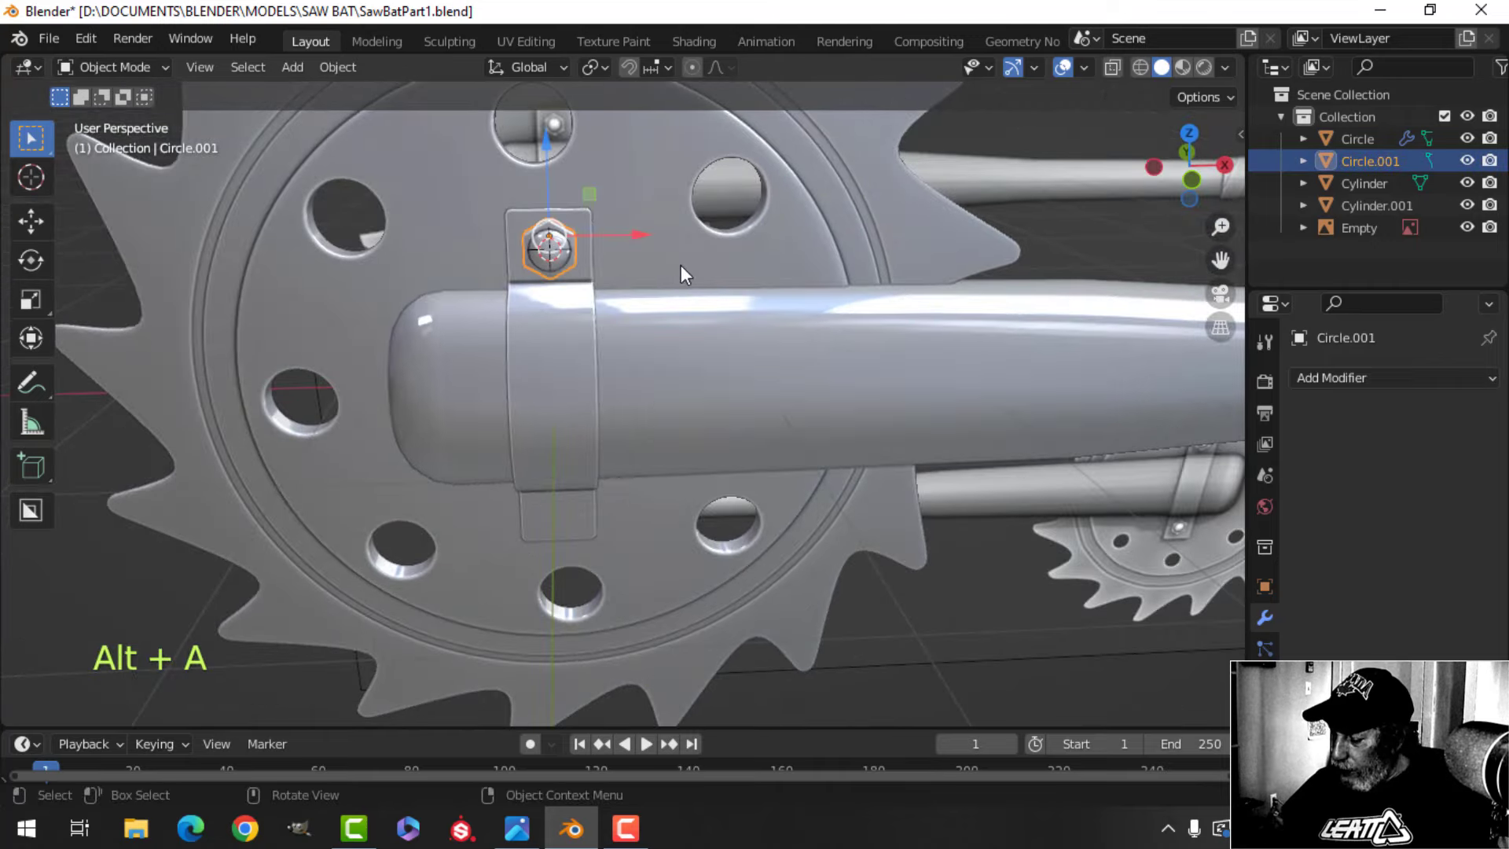
{"action": "key", "text": "KP_1"}
{"action": "scroll", "coordinate": [681, 266], "scroll_direction": "down", "scroll_amount": 4}
{"action": "scroll", "coordinate": [658, 286], "scroll_direction": "down", "scroll_amount": 3, "text": "shift"}
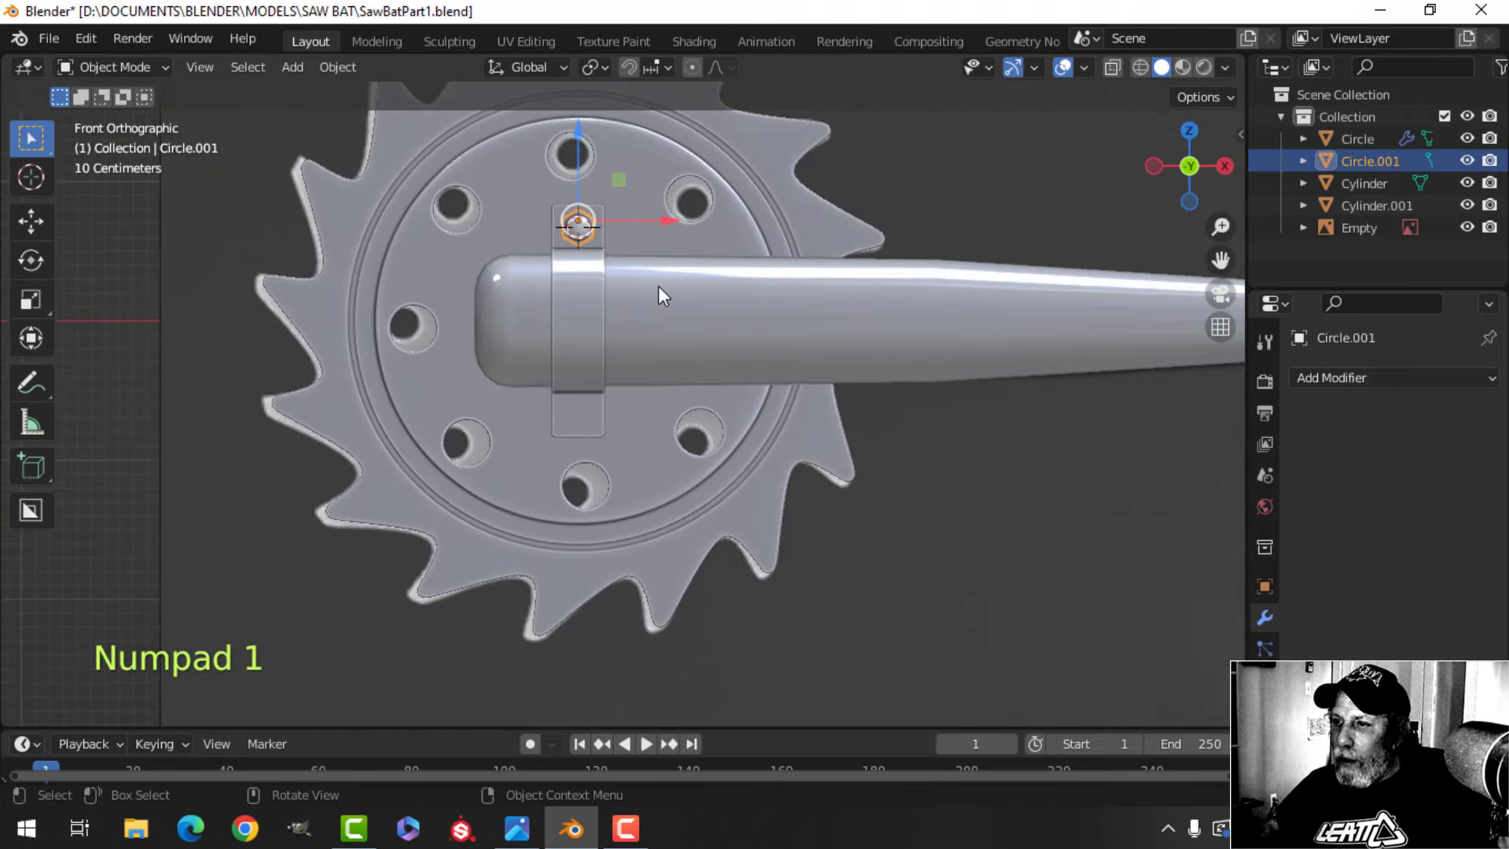
{"action": "key", "text": "shift+d"}
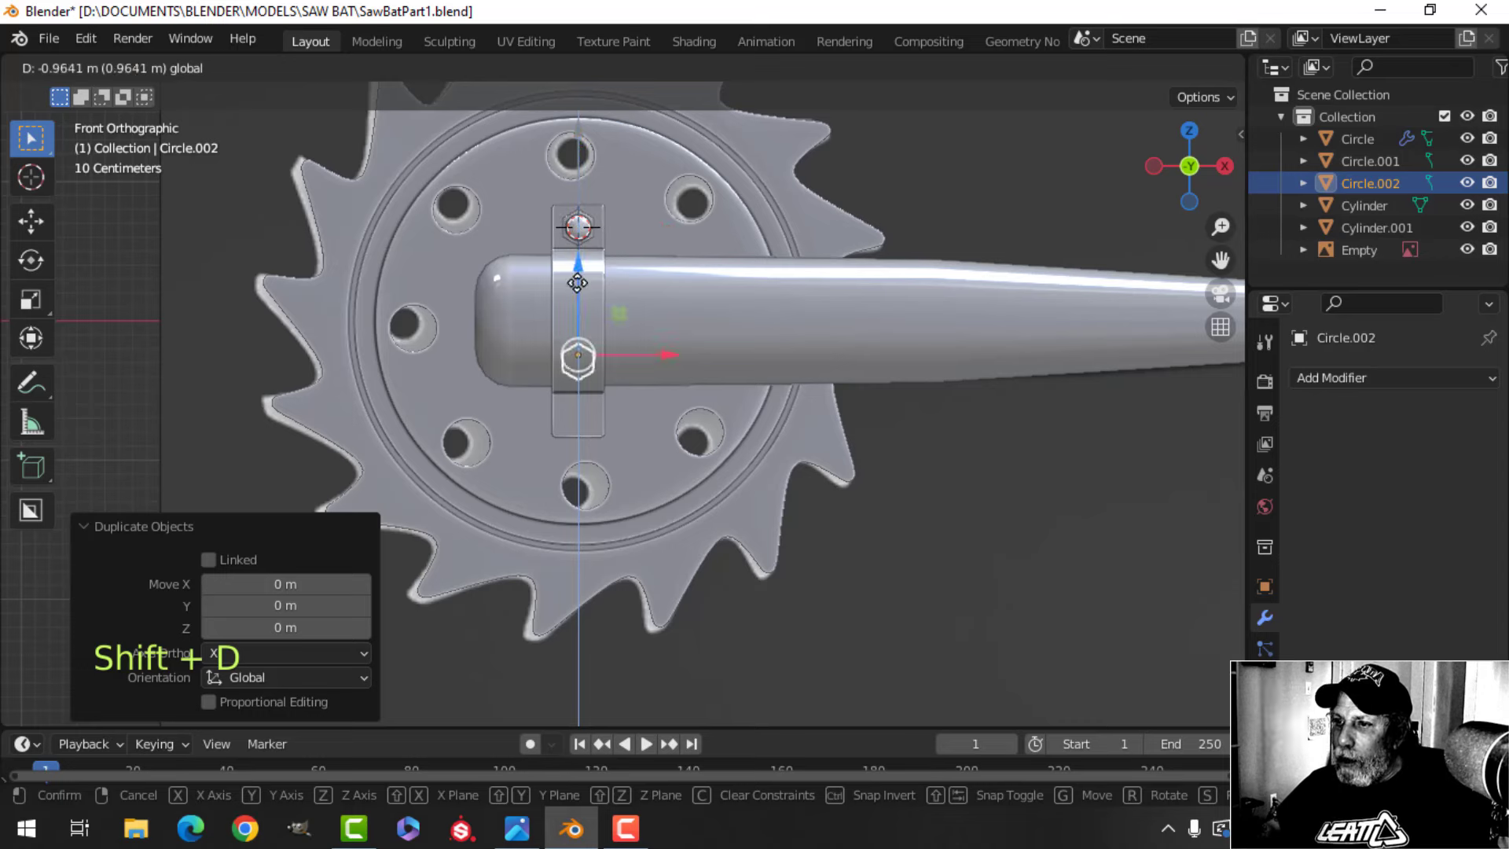
{"action": "scroll", "coordinate": [700, 400], "scroll_direction": "up", "scroll_amount": 4}
{"action": "left_click_drag", "start_coordinate": [578, 338], "coordinate": [536, 332]}
Rotate the lower bolt's mesh slightly in Edit Mode and return to Object Mode
{"action": "key", "text": "Tab"}
{"action": "key", "text": "a"}
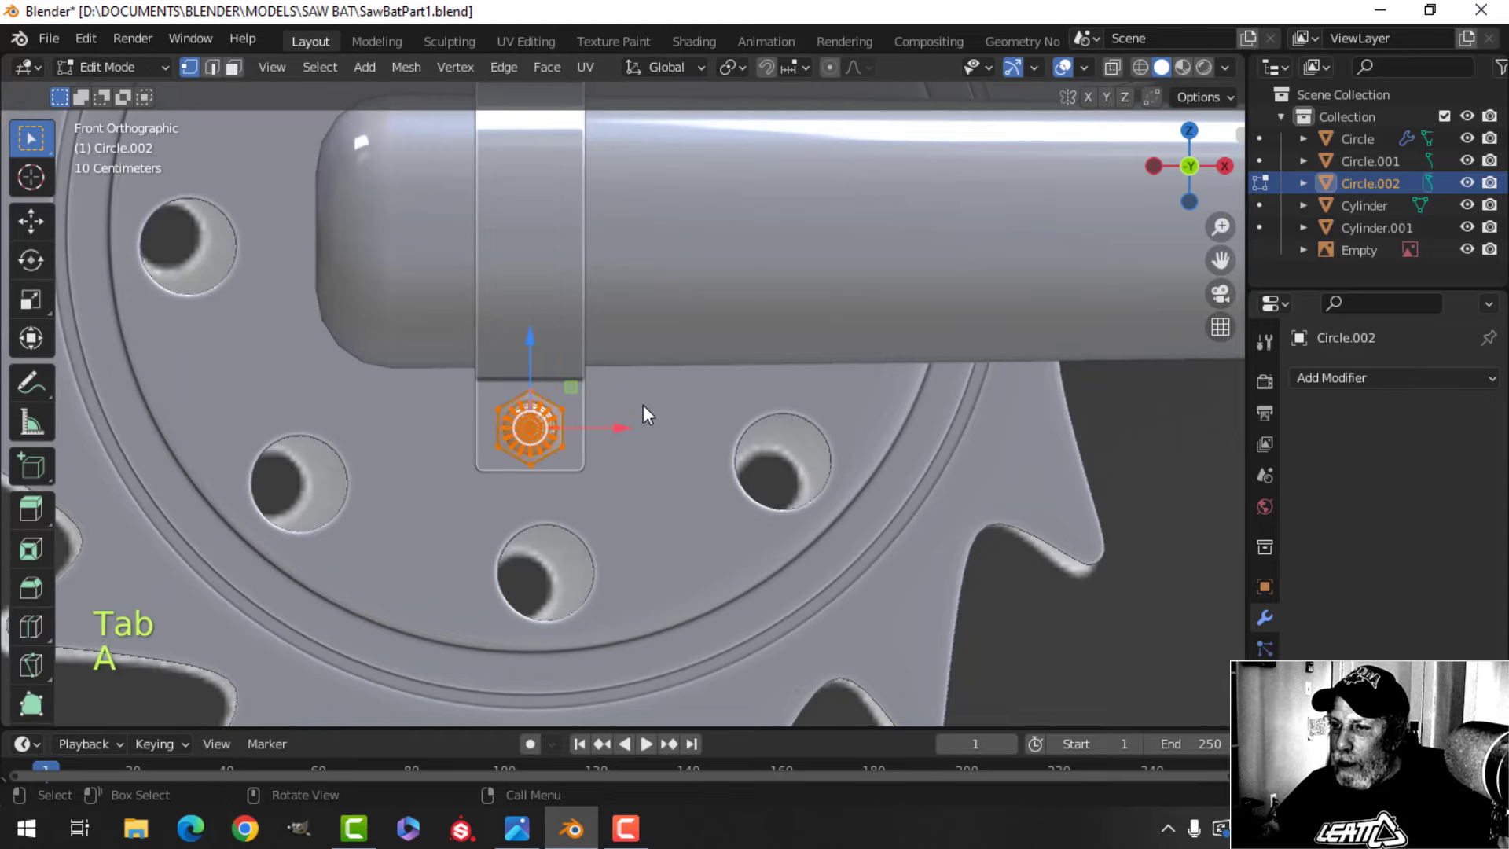
{"action": "key", "text": "r"}
{"action": "left_click", "coordinate": [646, 420]}
{"action": "scroll", "coordinate": [666, 356], "scroll_direction": "down", "scroll_amount": 2}
{"action": "middle_click_drag", "start_coordinate": [653, 300], "coordinate": [726, 453], "text": "shift"}
{"action": "key", "text": "Tab"}
Rotate the upper bolt's mesh slightly in Edit Mode, and return to Object Mode with nothing selected
{"action": "left_click", "coordinate": [558, 280]}
{"action": "key", "text": "Tab"}
{"action": "key", "text": "a"}
{"action": "scroll", "coordinate": [668, 346], "scroll_direction": "up", "scroll_amount": 3}
{"action": "key", "text": "r"}
{"action": "left_click", "coordinate": [636, 289]}
{"action": "key", "text": "Tab"}
{"action": "scroll", "coordinate": [654, 343], "scroll_direction": "down", "scroll_amount": 5}
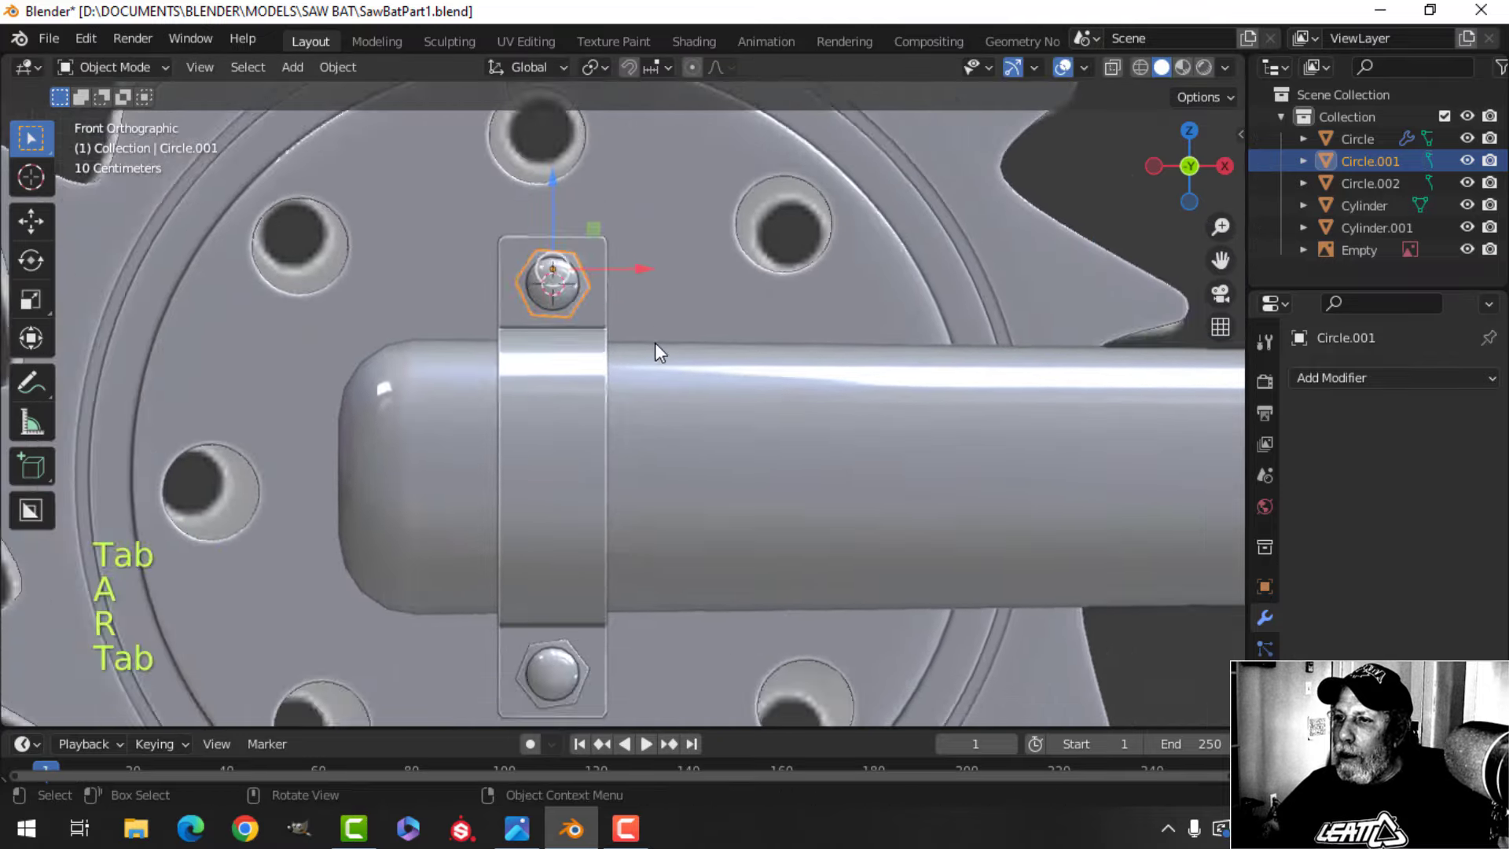
{"action": "key", "text": "alt+a"}
Join the upper and lower bolts into one object
{"action": "scroll", "coordinate": [679, 452], "scroll_direction": "up", "scroll_amount": 3}
{"action": "middle_click_drag", "start_coordinate": [681, 457], "coordinate": [662, 411], "text": "shift"}
{"action": "middle_click_drag", "start_coordinate": [661, 412], "coordinate": [783, 448]}
{"action": "middle_click_drag", "start_coordinate": [673, 423], "coordinate": [654, 497], "text": "shift"}
{"action": "left_click", "coordinate": [541, 236]}
{"action": "left_click", "coordinate": [530, 549], "text": "shift"}
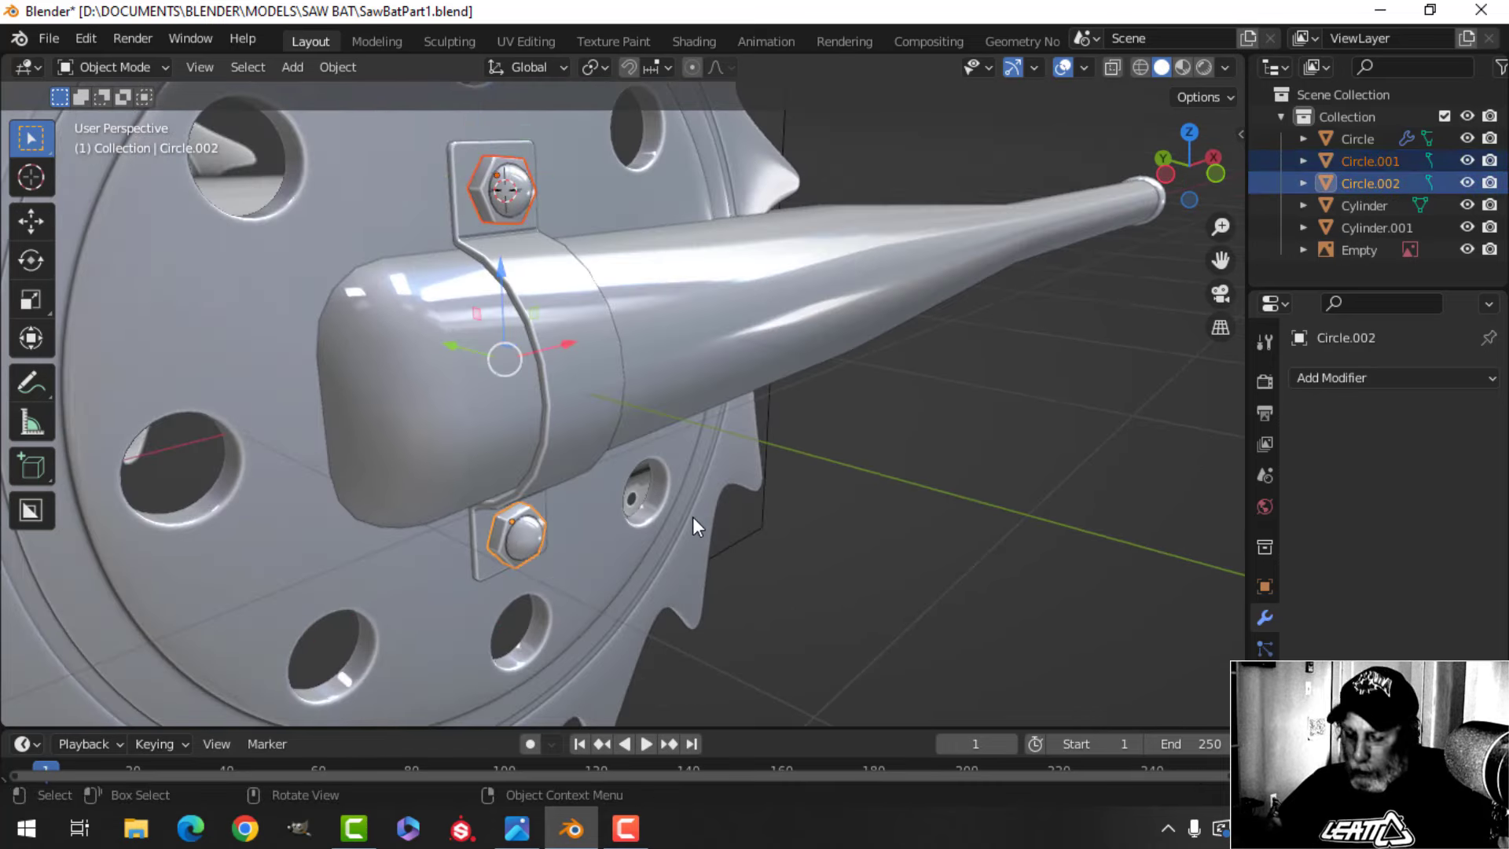
{"action": "key", "text": "ctrl+j"}
Join the bolts to the metal strap, deselect everything and save the file
{"action": "left_click", "coordinate": [555, 286], "text": "shift"}
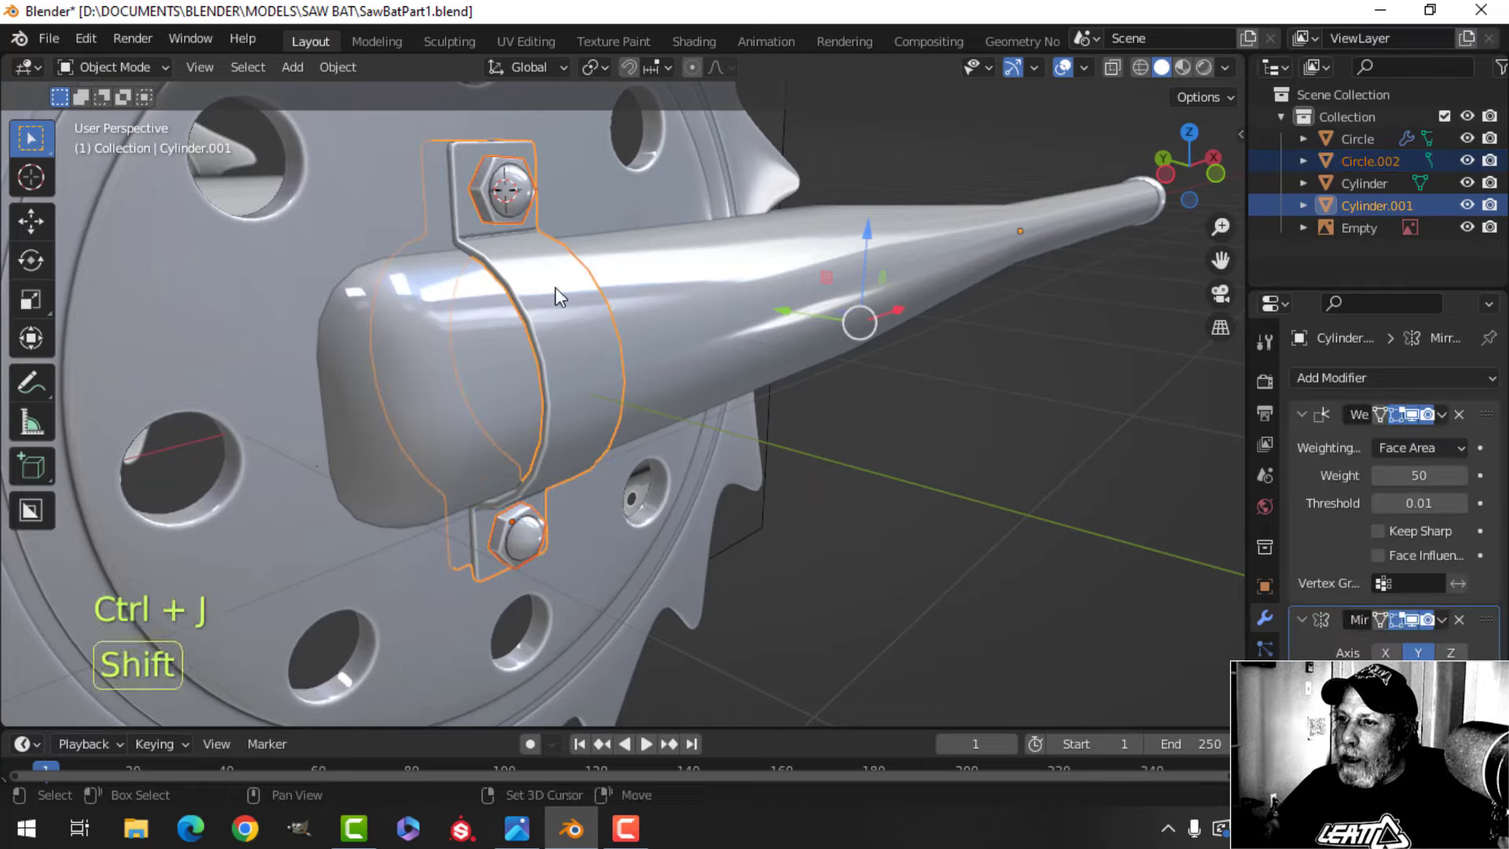
{"action": "key", "text": "ctrl+j"}
{"action": "middle_click_drag", "start_coordinate": [695, 319], "coordinate": [535, 300]}
{"action": "key", "text": "alt+a"}
{"action": "key", "text": "ctrl+s"}
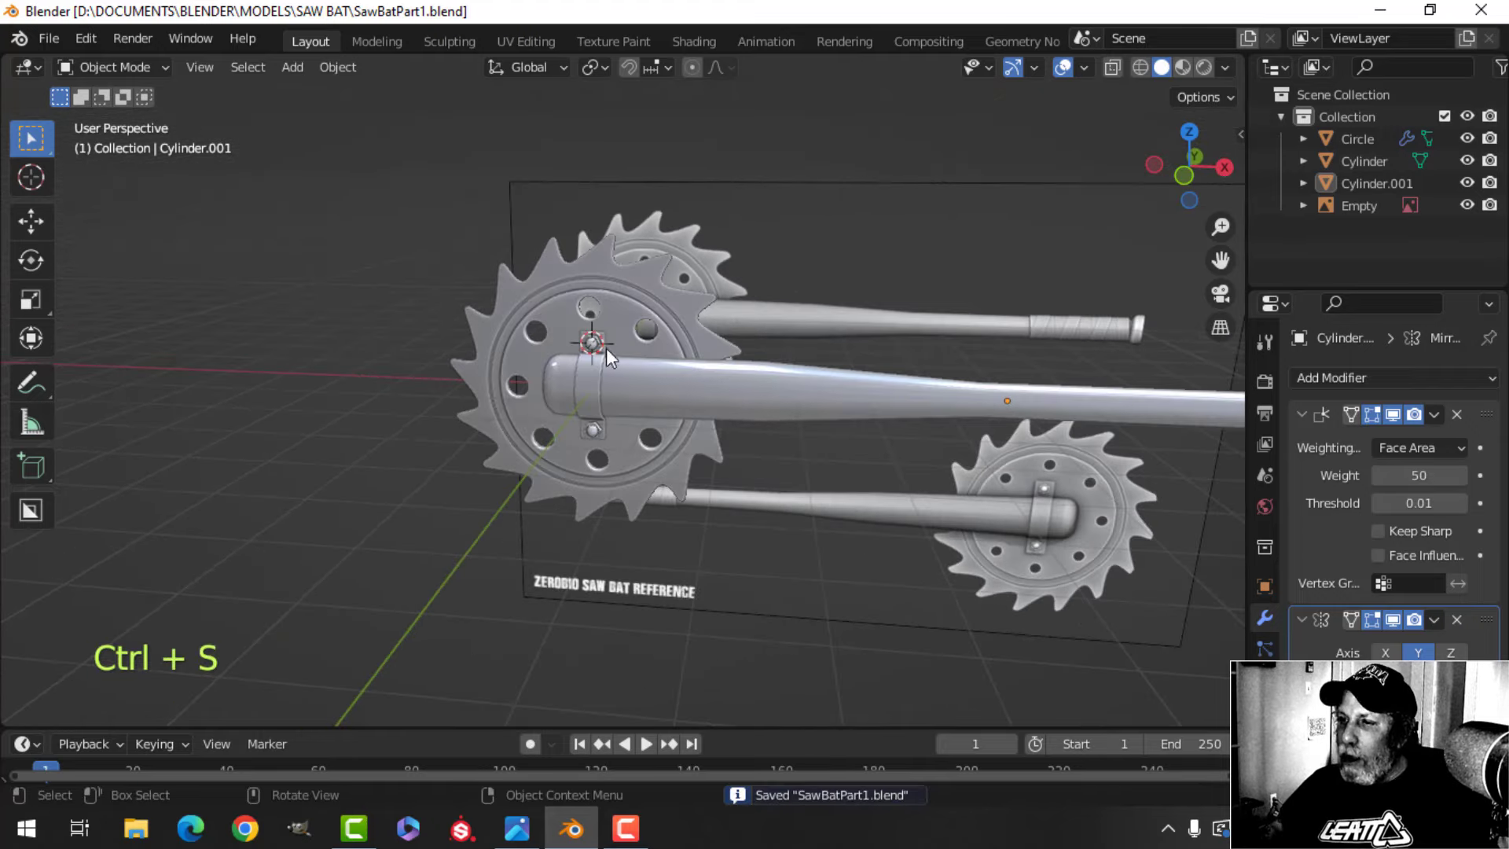
Check the model's face normals by turning the Face Orientation overlay on and off again
{"action": "left_click", "coordinate": [1084, 68]}
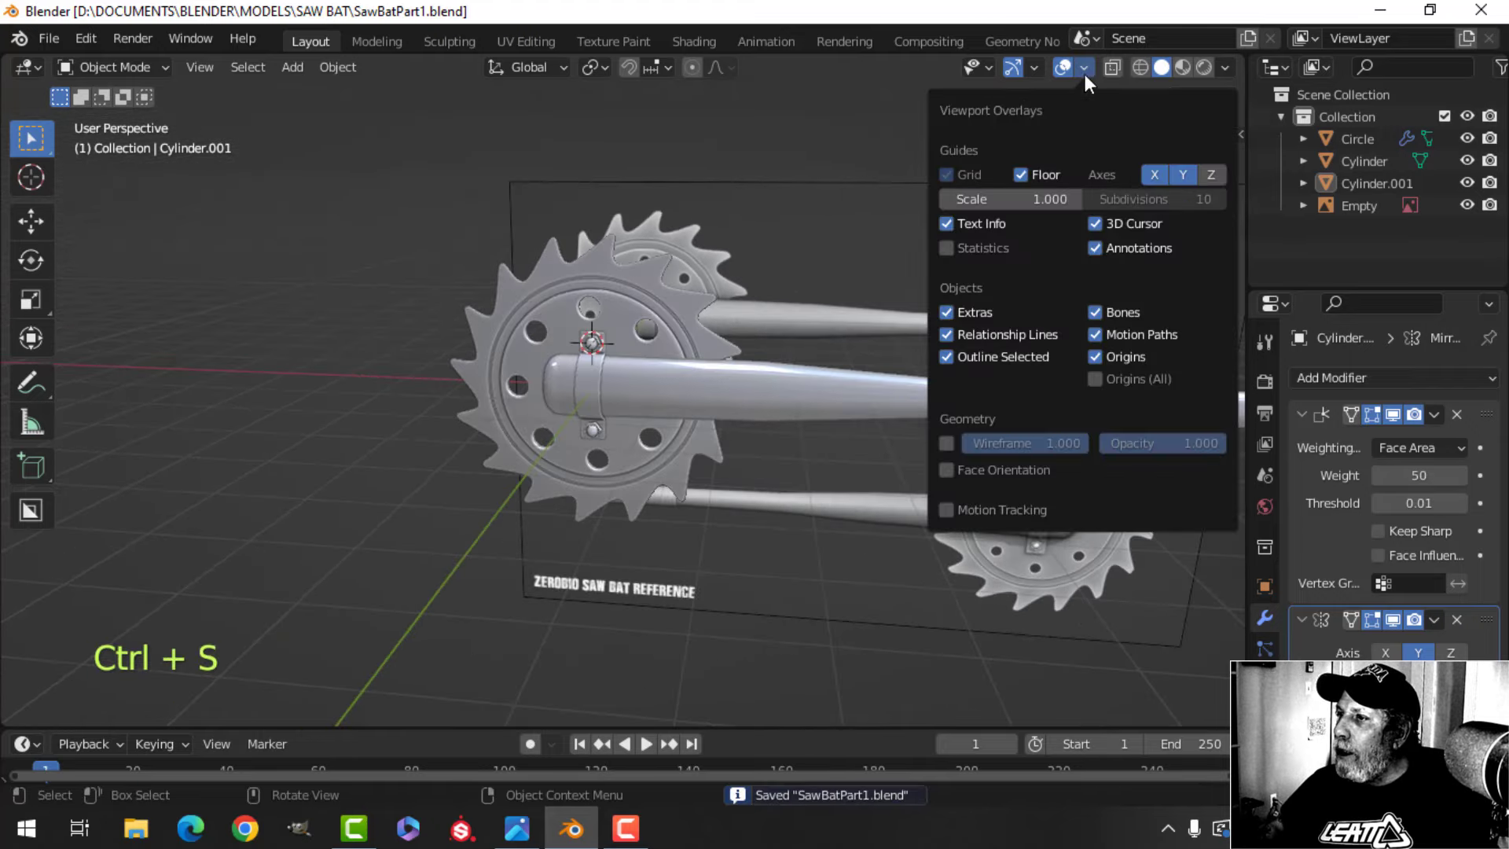
{"action": "left_click", "coordinate": [982, 466]}
{"action": "left_click", "coordinate": [982, 467]}
{"action": "scroll", "coordinate": [616, 372], "scroll_direction": "up", "scroll_amount": 3}
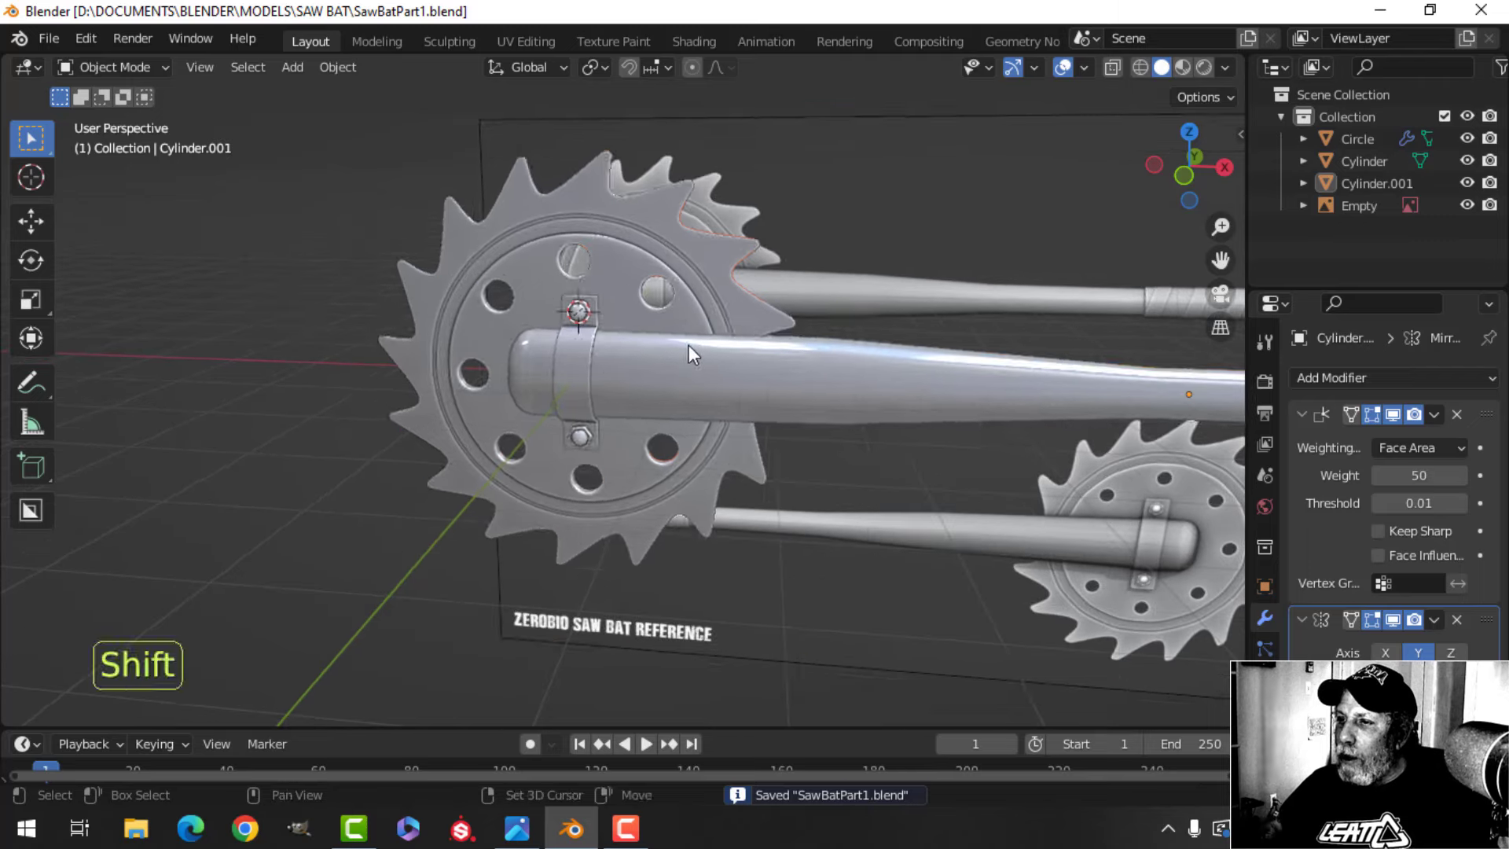
{"action": "key", "text": "a"}
{"action": "scroll", "coordinate": [774, 367], "scroll_direction": "down", "scroll_amount": 5}
{"action": "scroll", "coordinate": [613, 377], "scroll_direction": "up", "scroll_amount": 5}
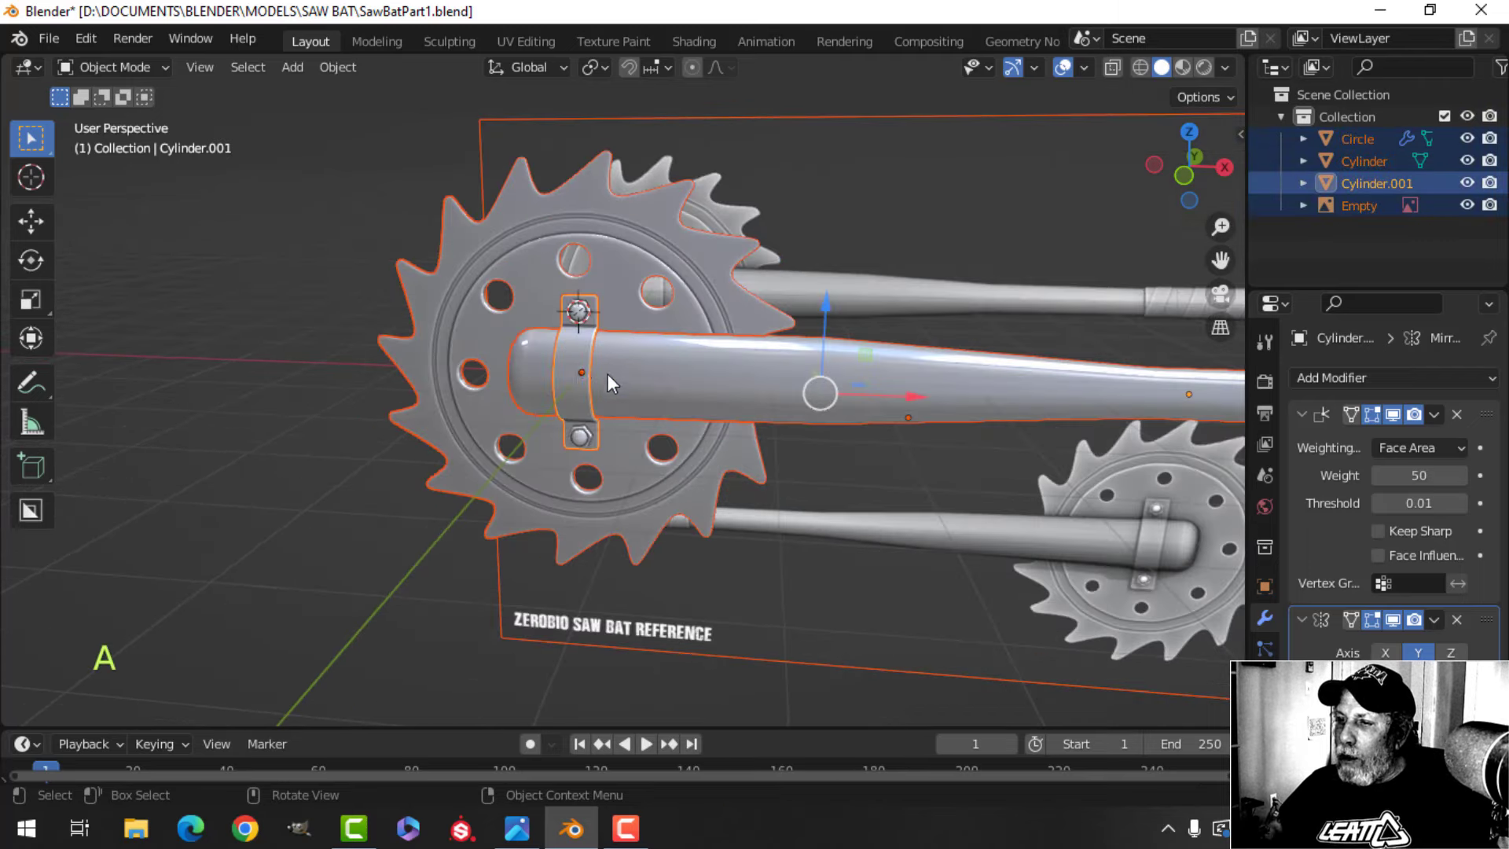
{"action": "left_click", "coordinate": [671, 357]}
{"action": "key", "text": "Tab"}
{"action": "key", "text": "Tab"}
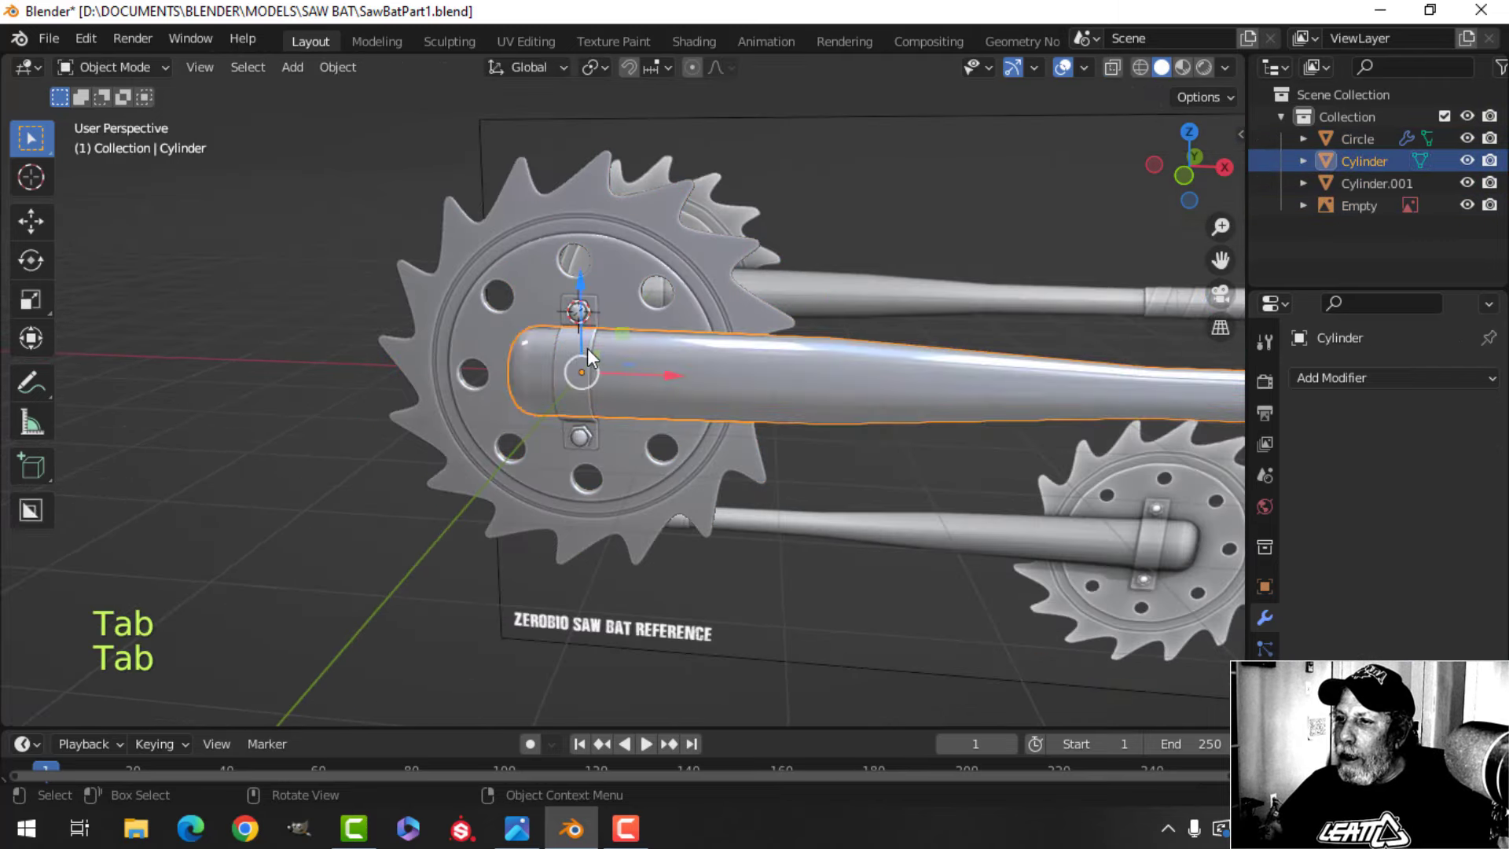
Merge all vertices of the strap and bolts by distance, and return to Object Mode with nothing selected
{"action": "left_click", "coordinate": [587, 348]}
{"action": "key", "text": "Tab"}
{"action": "key", "text": "a"}
{"action": "key", "text": "m"}
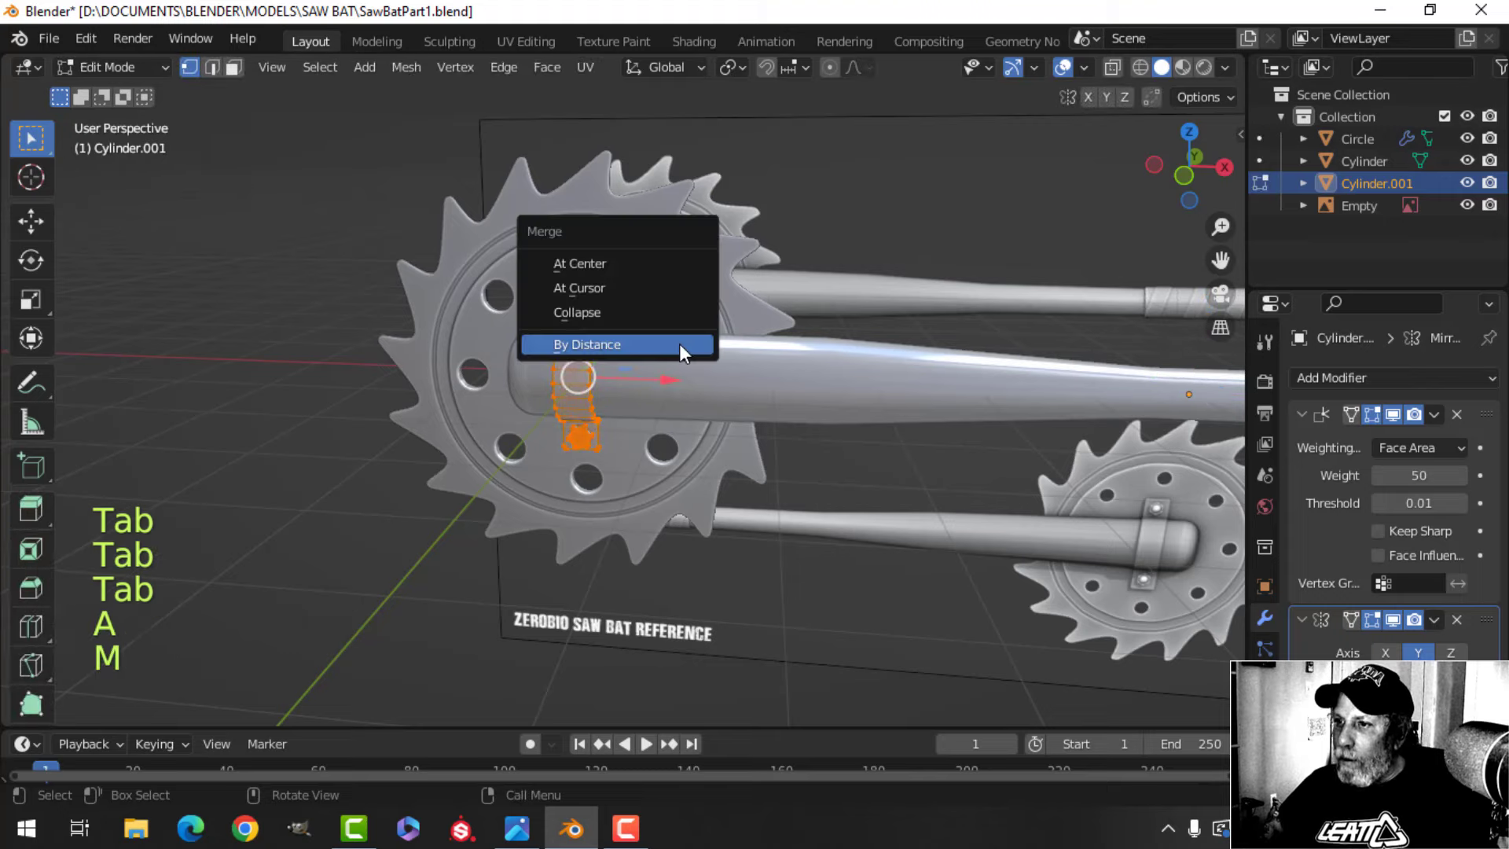
{"action": "left_click", "coordinate": [679, 343]}
{"action": "key", "text": "alt+a"}
{"action": "key", "text": "Tab"}
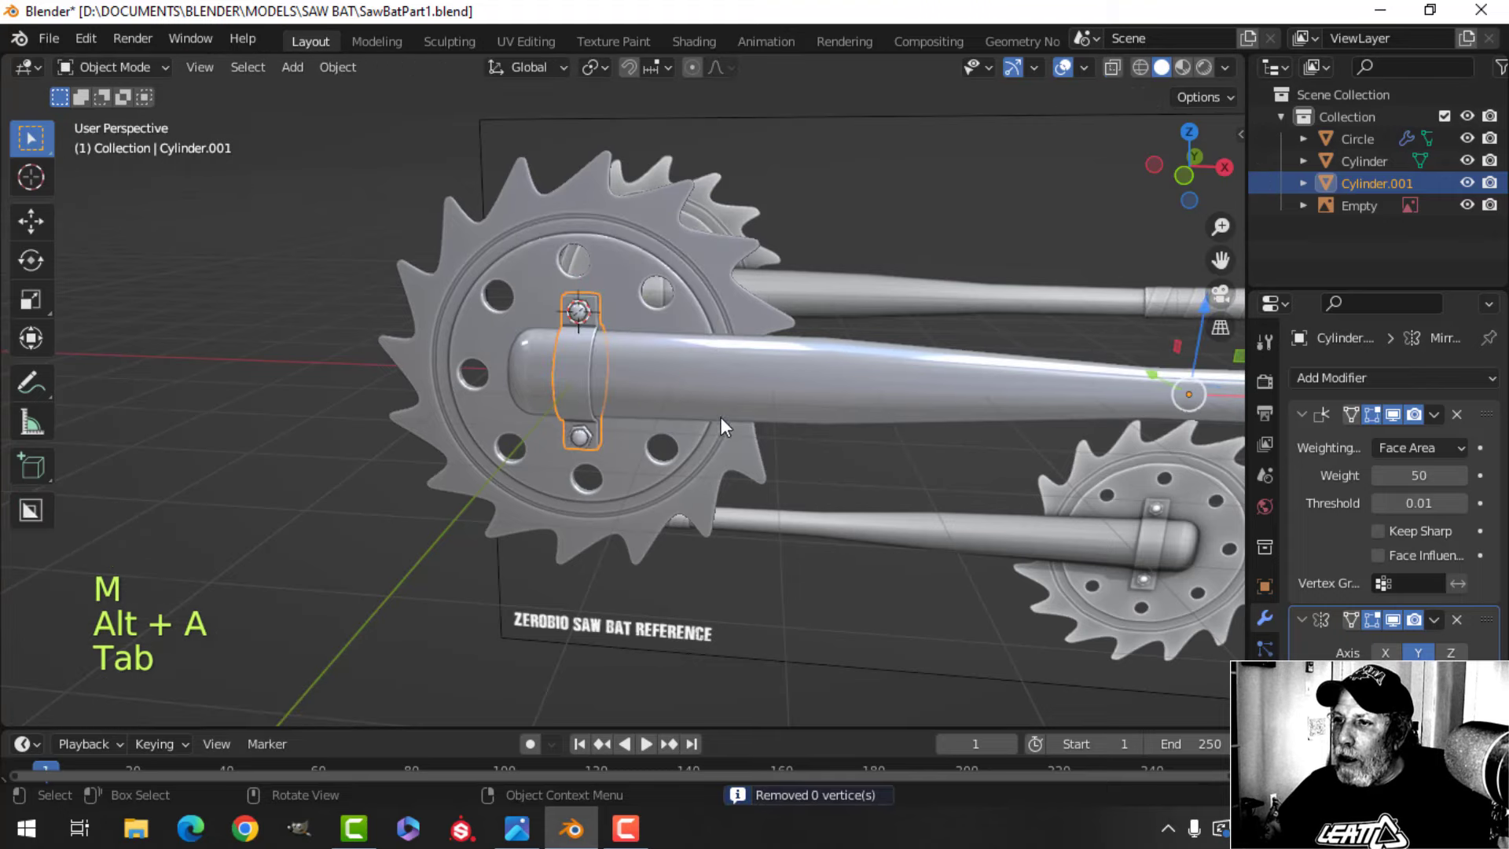
{"action": "key", "text": "alt+a"}
Merge all vertices of the saw blade by distance, return to Object Mode with nothing selected and save the file
{"action": "middle_click_drag", "start_coordinate": [720, 416], "coordinate": [616, 249], "text": "shift"}
{"action": "left_click", "coordinate": [617, 248]}
{"action": "key", "text": "Tab"}
{"action": "key", "text": "a"}
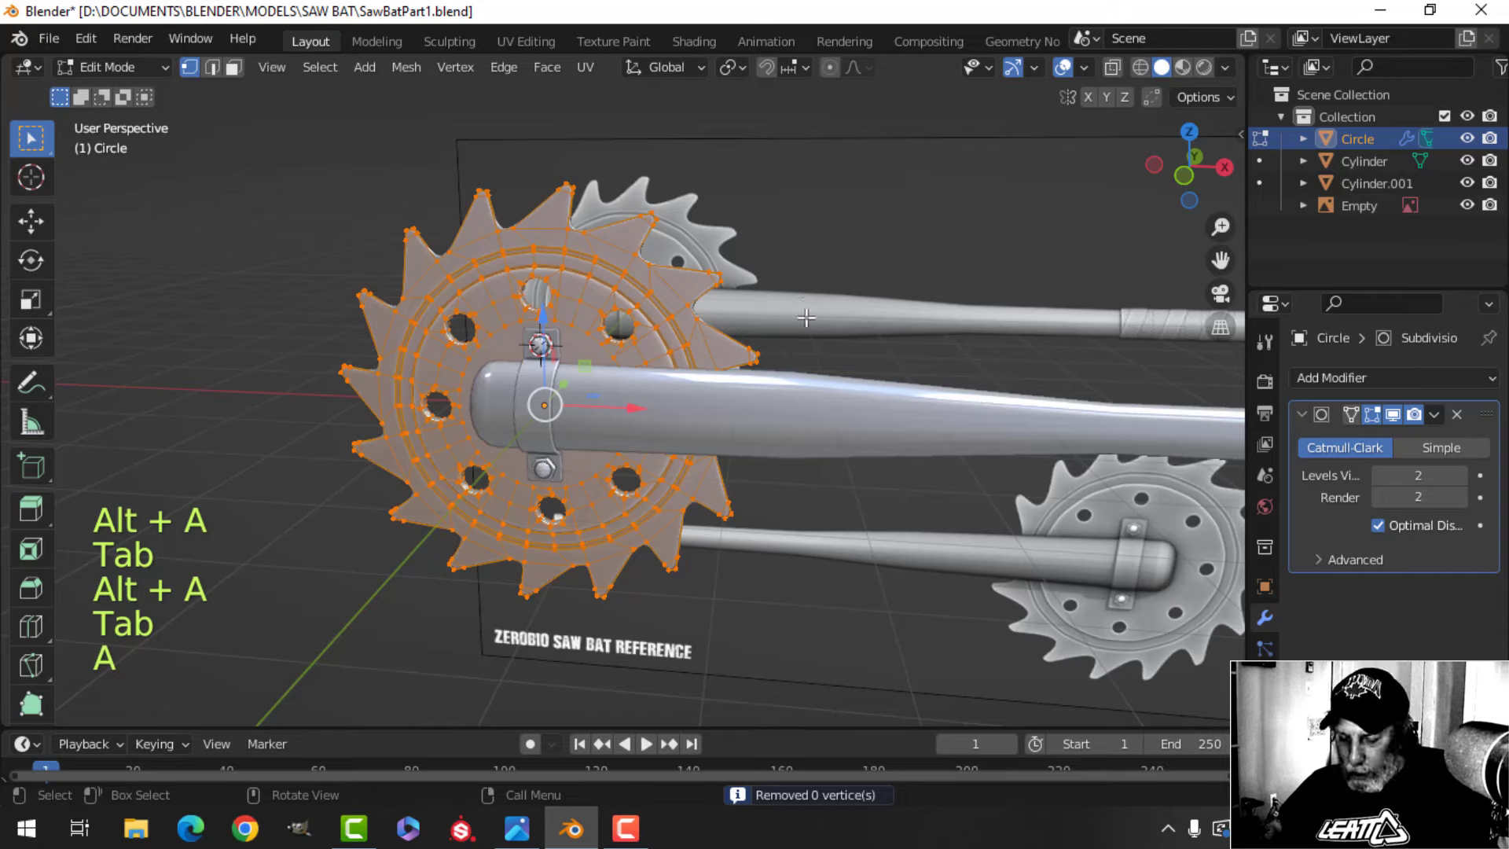
{"action": "key", "text": "m"}
{"action": "left_click", "coordinate": [808, 317]}
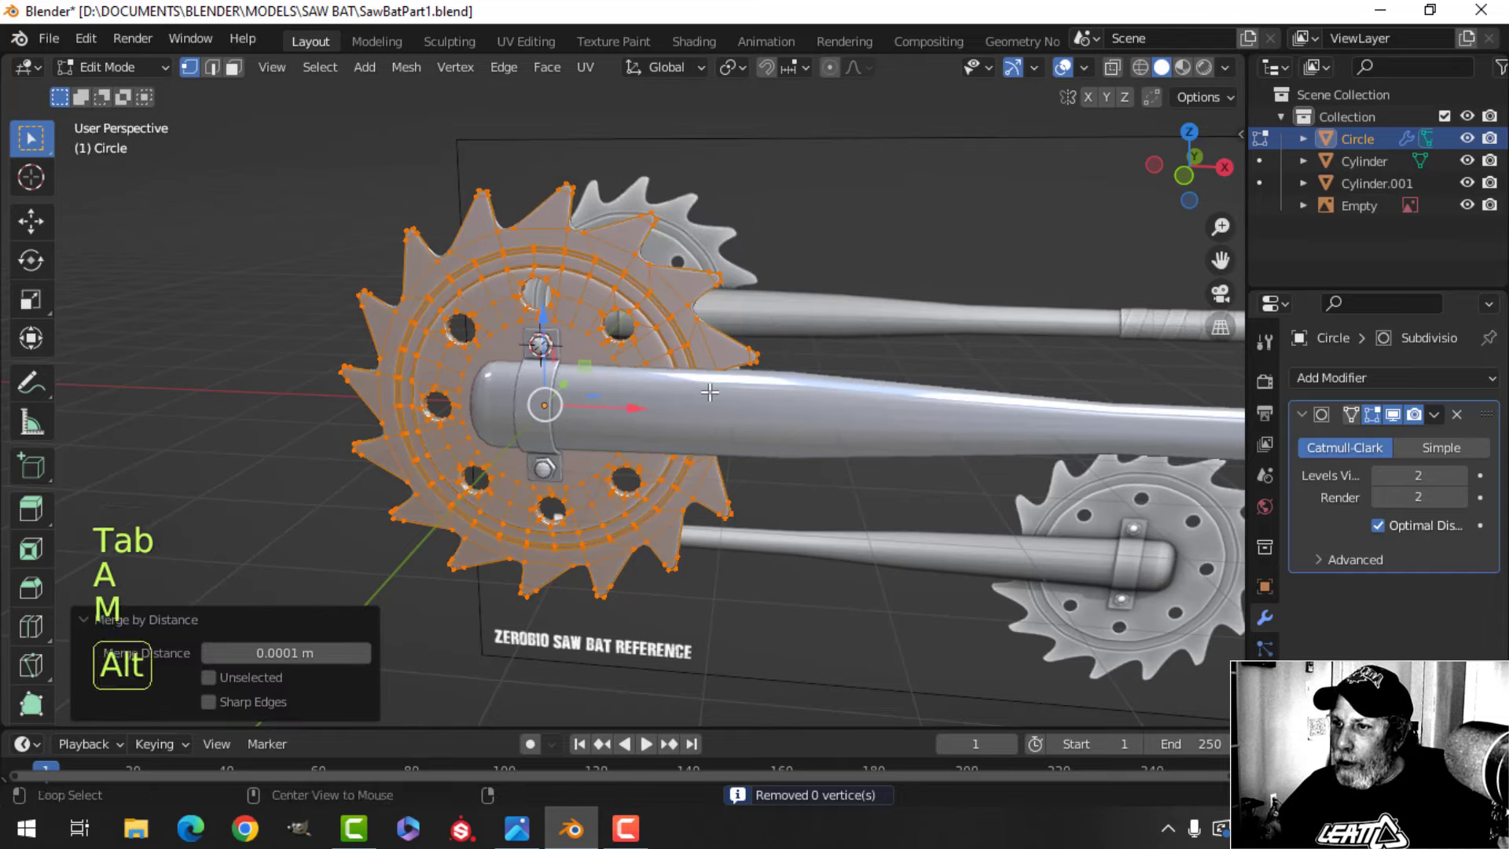
{"action": "key", "text": "alt+a"}
{"action": "key", "text": "Tab"}
{"action": "key", "text": "alt+a"}
{"action": "middle_click_drag", "start_coordinate": [664, 387], "coordinate": [826, 436], "text": "shift"}
{"action": "key", "text": "ctrl+s"}
Open the bat's mesh in Edit Mode with nothing selected
{"action": "scroll", "coordinate": [675, 425], "scroll_direction": "up", "scroll_amount": 3}
{"action": "scroll", "coordinate": [686, 421], "scroll_direction": "up", "scroll_amount": 1}
{"action": "scroll", "coordinate": [822, 436], "scroll_direction": "up", "scroll_amount": 2}
{"action": "middle_click_drag", "start_coordinate": [723, 436], "coordinate": [439, 437], "text": "shift"}
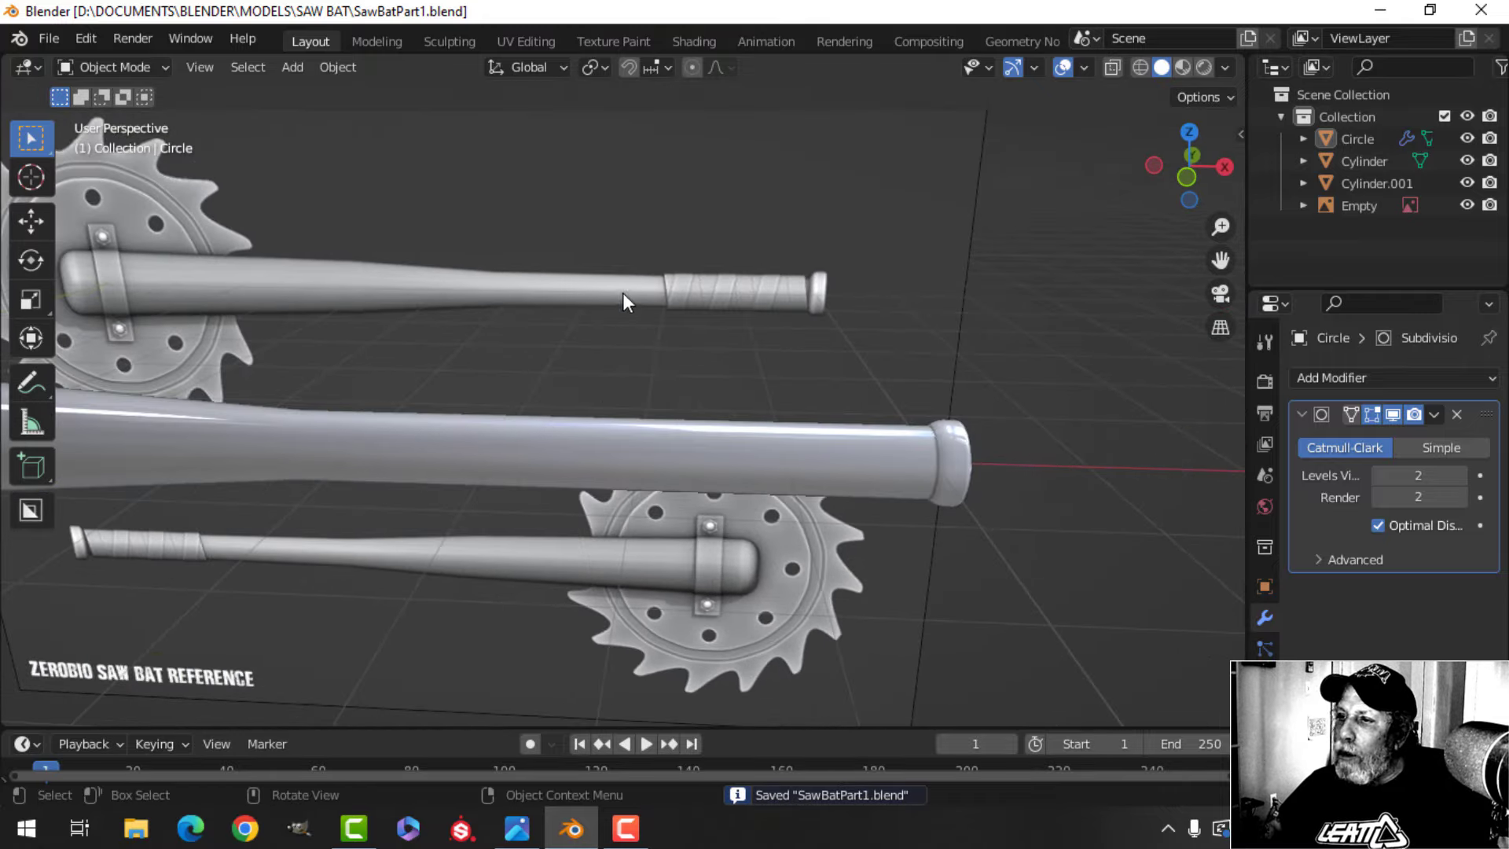
{"action": "middle_click_drag", "start_coordinate": [747, 323], "coordinate": [701, 427], "text": "shift"}
{"action": "left_click", "coordinate": [701, 426]}
{"action": "key", "text": "Tab"}
{"action": "key", "text": "alt+a"}
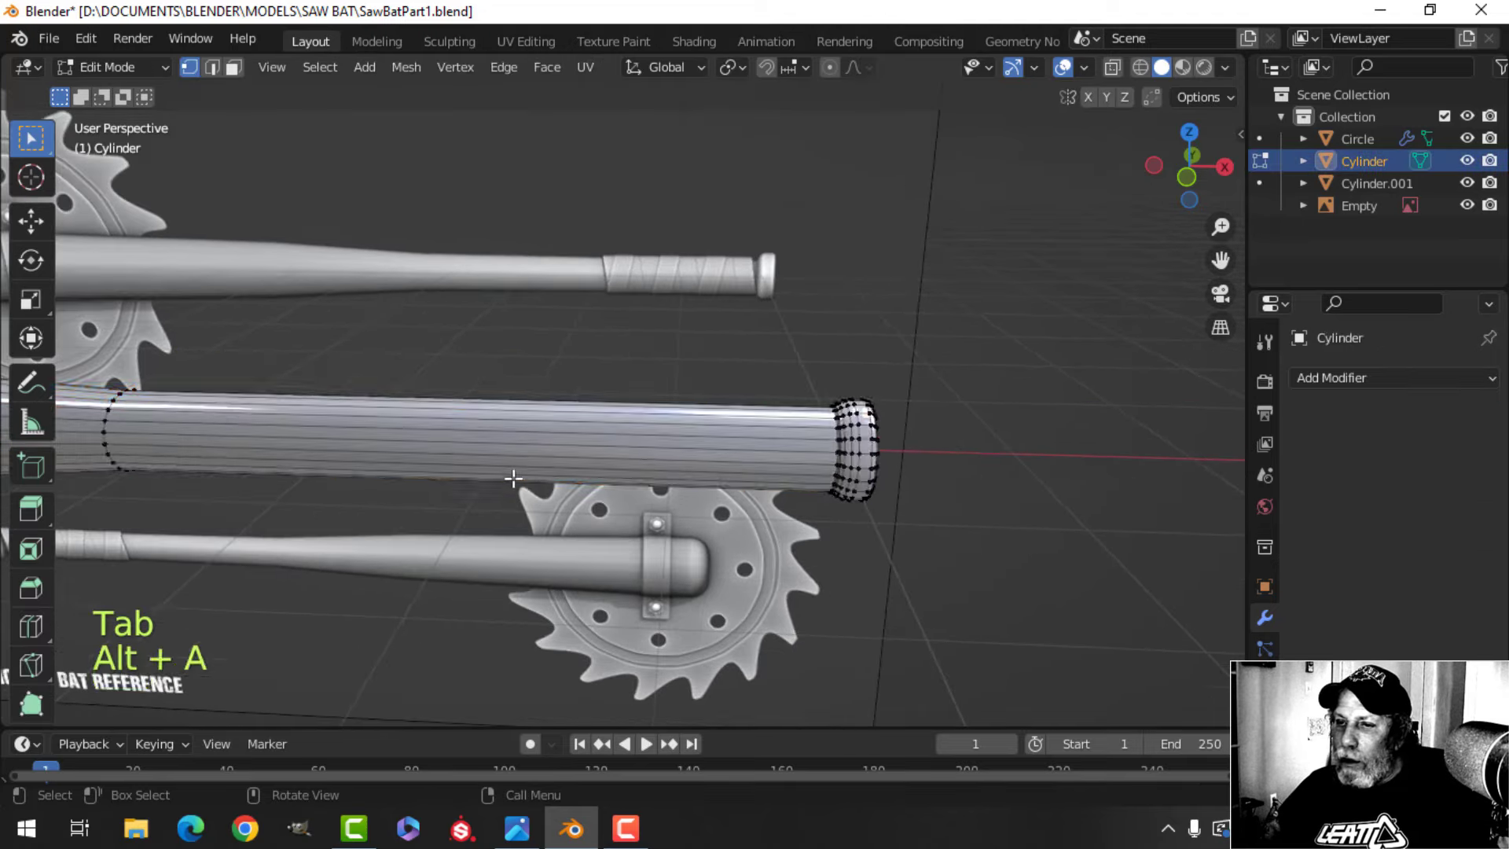
Switch to edge selection and select the bat's edge loop where the handle meets the knob
{"action": "middle_click_drag", "start_coordinate": [513, 475], "coordinate": [456, 462], "text": "shift"}
{"action": "scroll", "coordinate": [744, 454], "scroll_direction": "up", "scroll_amount": 1}
{"action": "middle_click_drag", "start_coordinate": [744, 454], "coordinate": [630, 445], "text": "shift"}
{"action": "scroll", "coordinate": [721, 479], "scroll_direction": "up", "scroll_amount": 2}
{"action": "middle_click_drag", "start_coordinate": [721, 487], "coordinate": [705, 440], "text": "shift"}
{"action": "middle_click_drag", "start_coordinate": [705, 431], "coordinate": [725, 422]}
{"action": "scroll", "coordinate": [725, 422], "scroll_direction": "up", "scroll_amount": 1}
{"action": "key", "text": "2"}
{"action": "scroll", "coordinate": [688, 419], "scroll_direction": "up", "scroll_amount": 2}
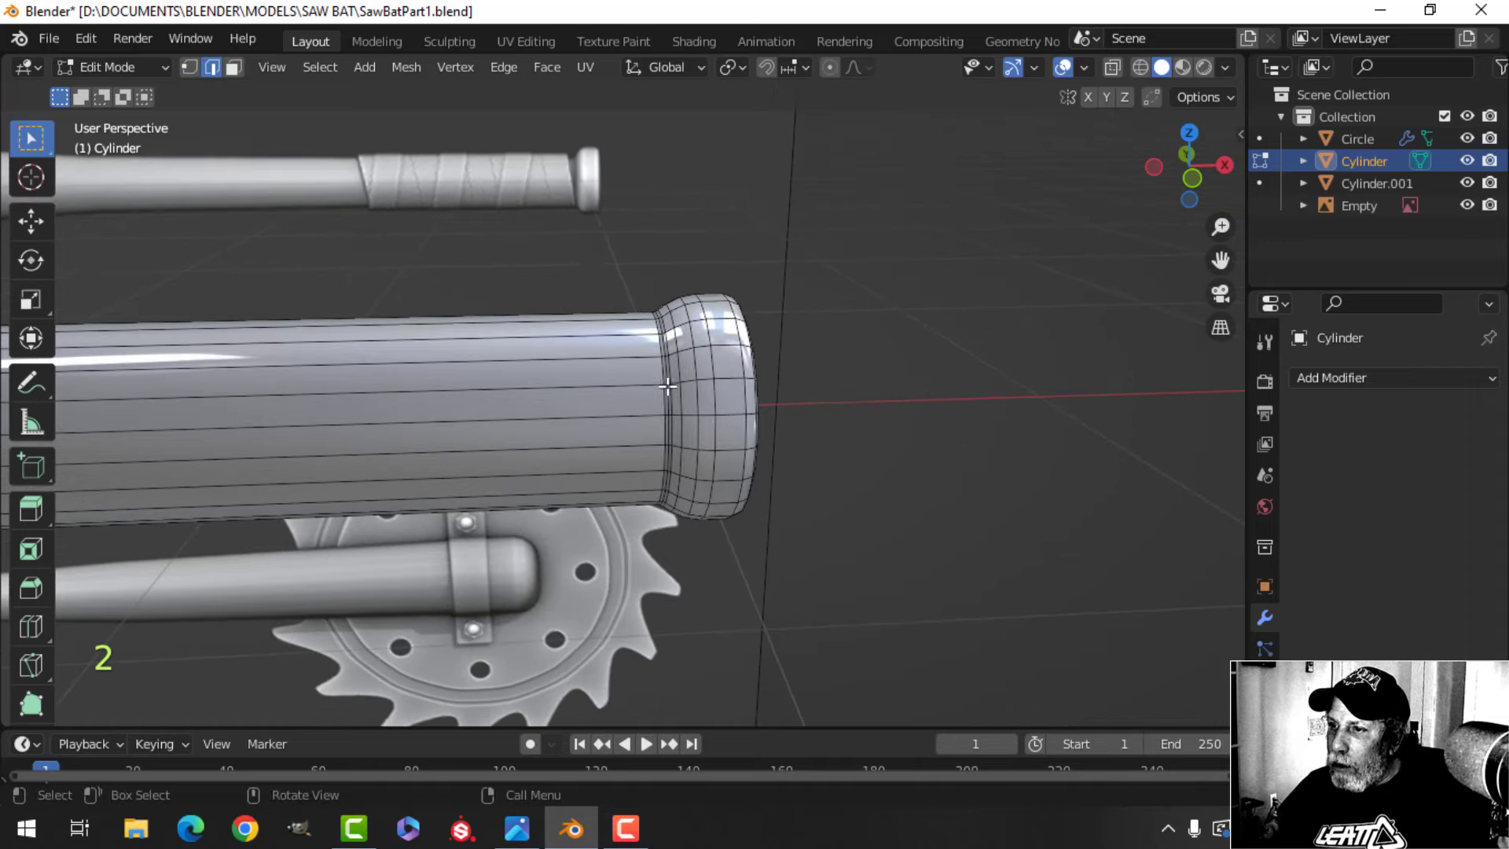
{"action": "scroll", "coordinate": [693, 432], "scroll_direction": "down", "scroll_amount": 1}
{"action": "middle_click_drag", "start_coordinate": [693, 432], "coordinate": [778, 434], "text": "shift"}
{"action": "middle_click_drag", "start_coordinate": [778, 435], "coordinate": [766, 432]}
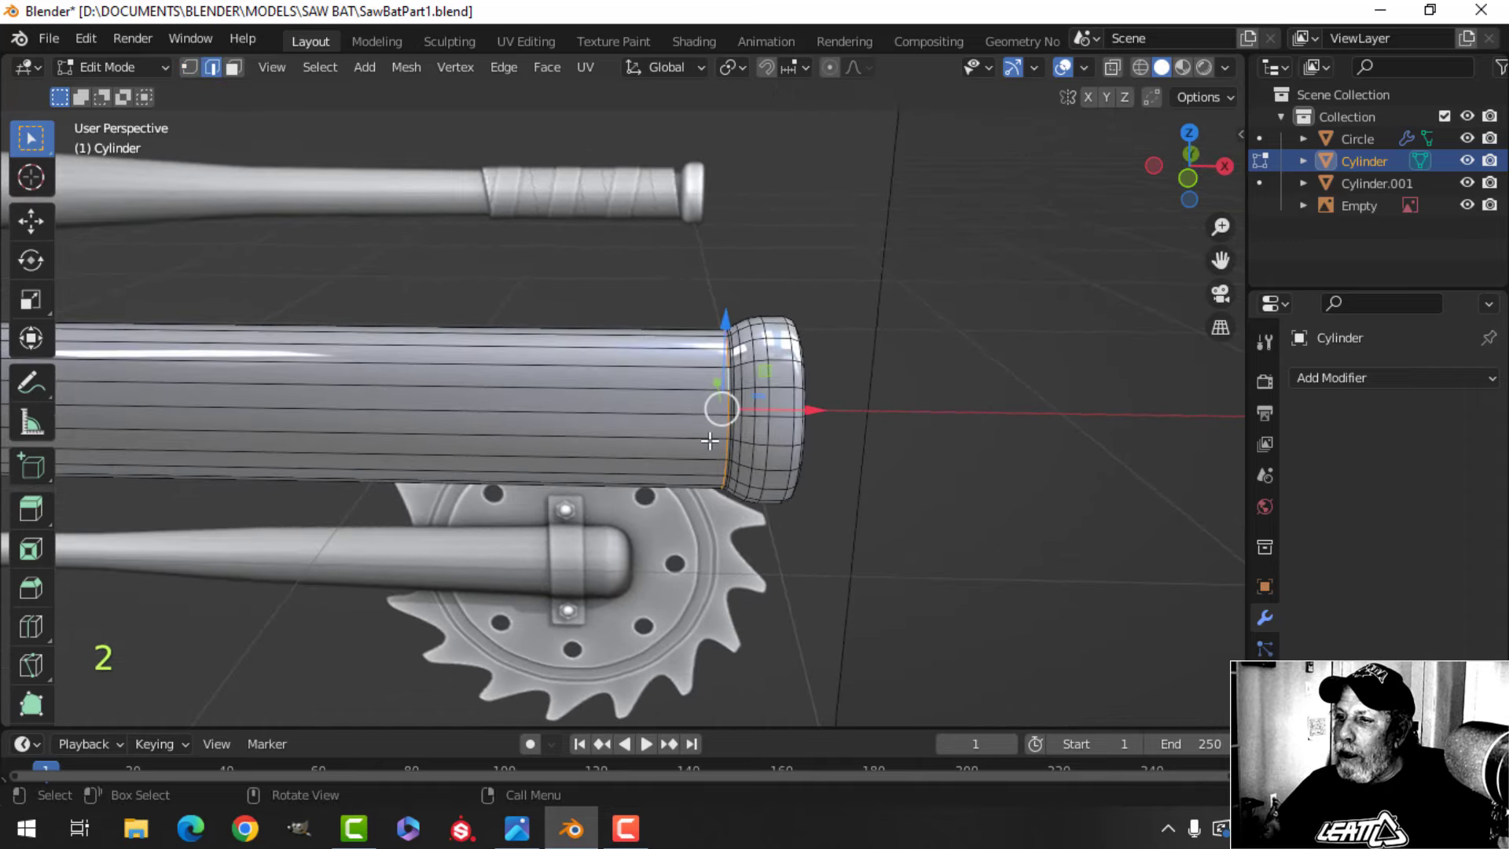
Duplicate the edge loop, move the copy along X down the handle and scale it up by about 1.113
{"action": "scroll", "coordinate": [765, 432], "scroll_direction": "down", "scroll_amount": 1}
{"action": "key", "text": "shift+d"}
{"action": "right_click", "coordinate": [766, 432]}
{"action": "left_click_drag", "start_coordinate": [780, 410], "coordinate": [668, 411]}
{"action": "key", "text": "s"}
{"action": "left_click", "coordinate": [738, 426]}
Separate the duplicated edge loop into its own object and select it in Object Mode
{"action": "key", "text": "p"}
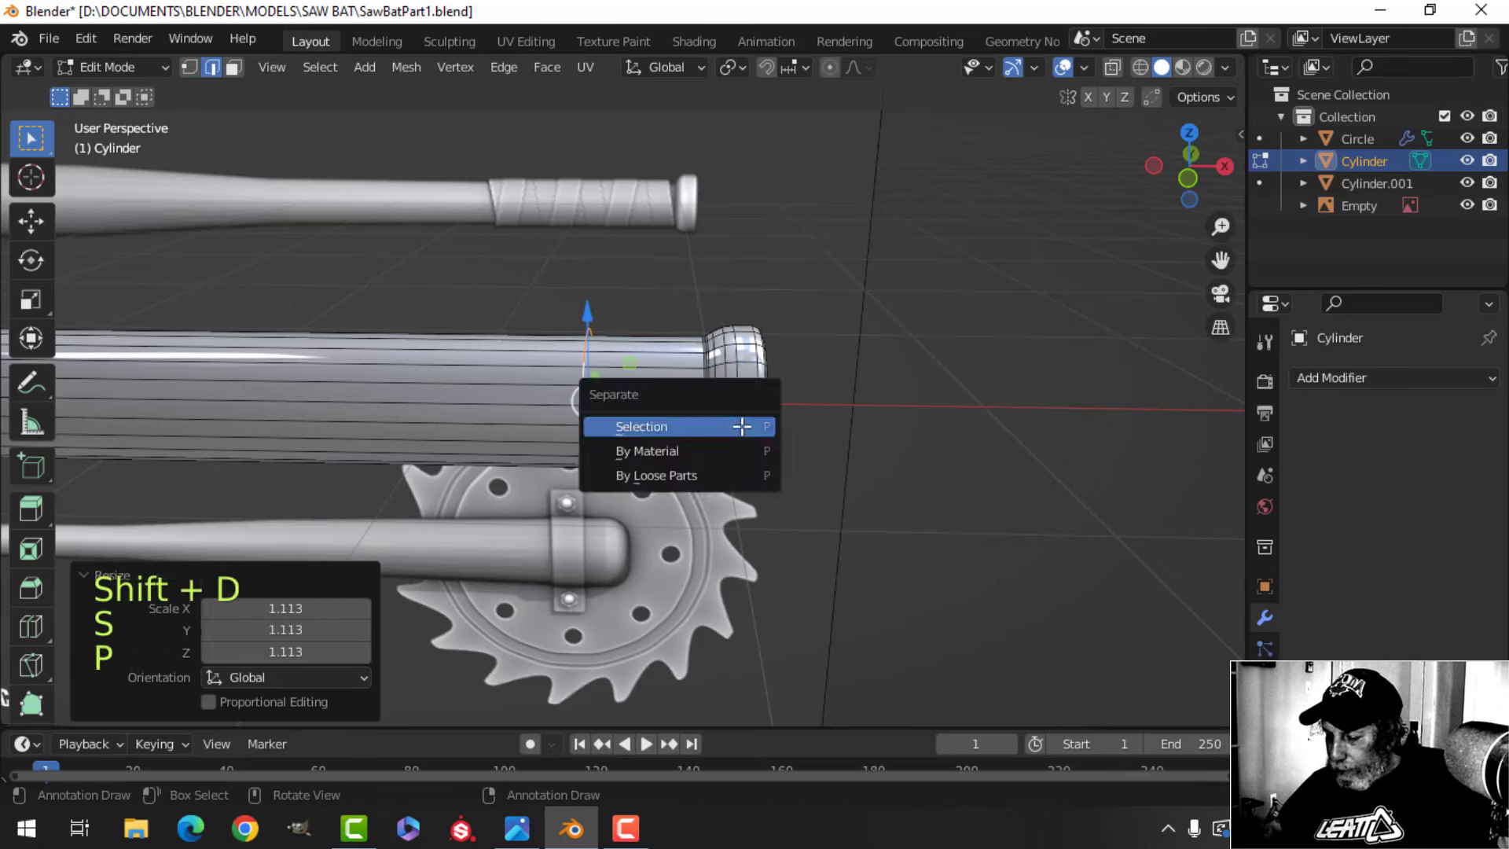
{"action": "left_click", "coordinate": [741, 424]}
{"action": "key", "text": "Tab"}
{"action": "left_click", "coordinate": [586, 381]}
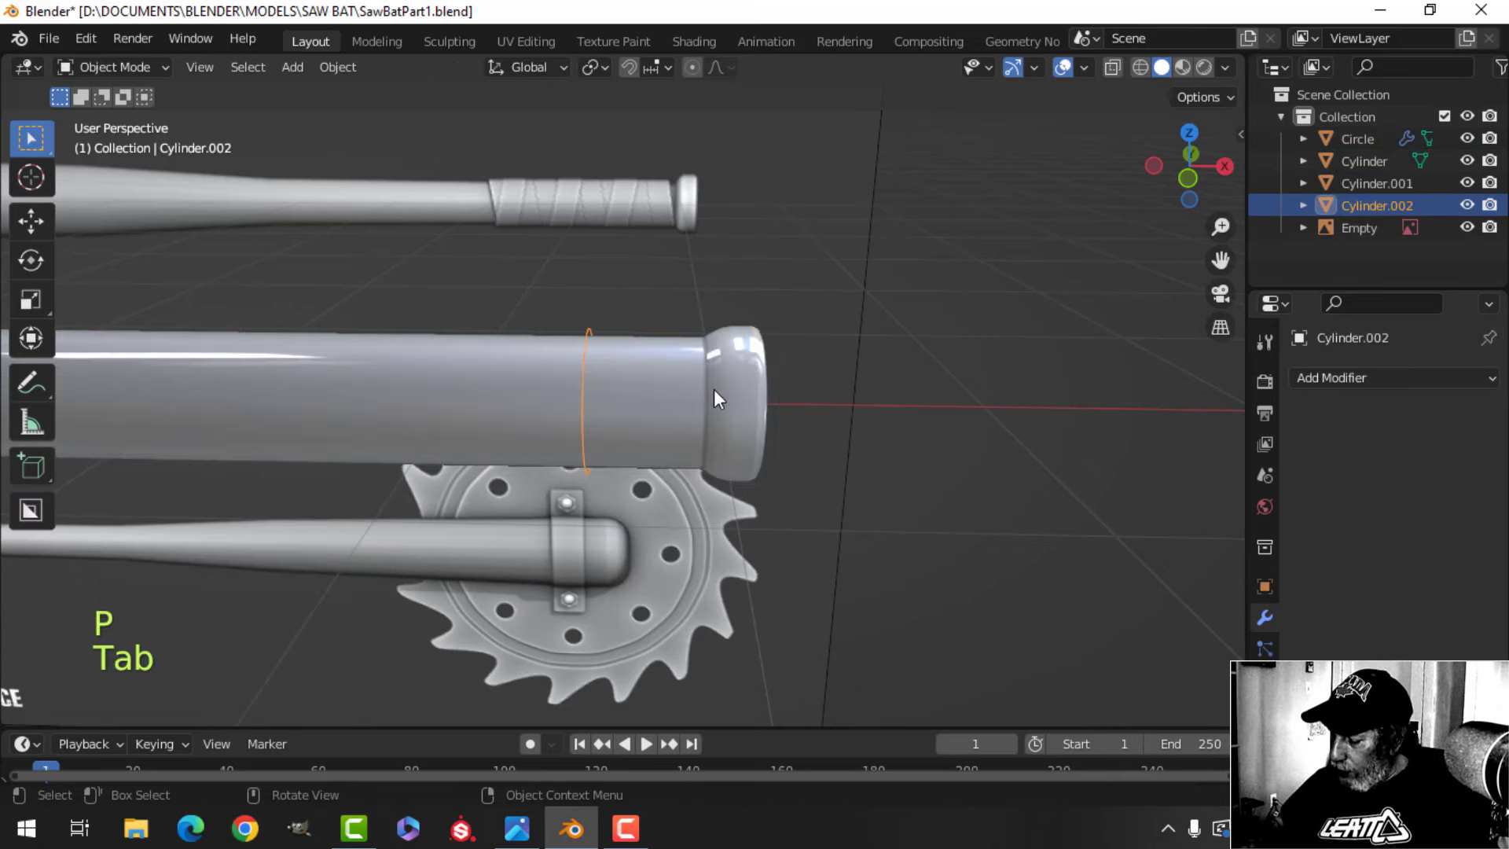
Move the separated edge loop along X closer to the knob and extrude it into a short band around the handle
{"action": "key", "text": "KP_1"}
{"action": "scroll", "coordinate": [693, 579], "scroll_direction": "down", "scroll_amount": 4}
{"action": "middle_click_drag", "start_coordinate": [694, 579], "coordinate": [694, 401], "text": "shift"}
{"action": "key", "text": "Tab"}
{"action": "key", "text": "a"}
{"action": "left_click_drag", "start_coordinate": [725, 369], "coordinate": [781, 370]}
{"action": "key", "text": "e"}
{"action": "left_click", "coordinate": [800, 371]}
{"action": "key", "text": "a"}
{"action": "middle_click_drag", "start_coordinate": [781, 370], "coordinate": [590, 488]}
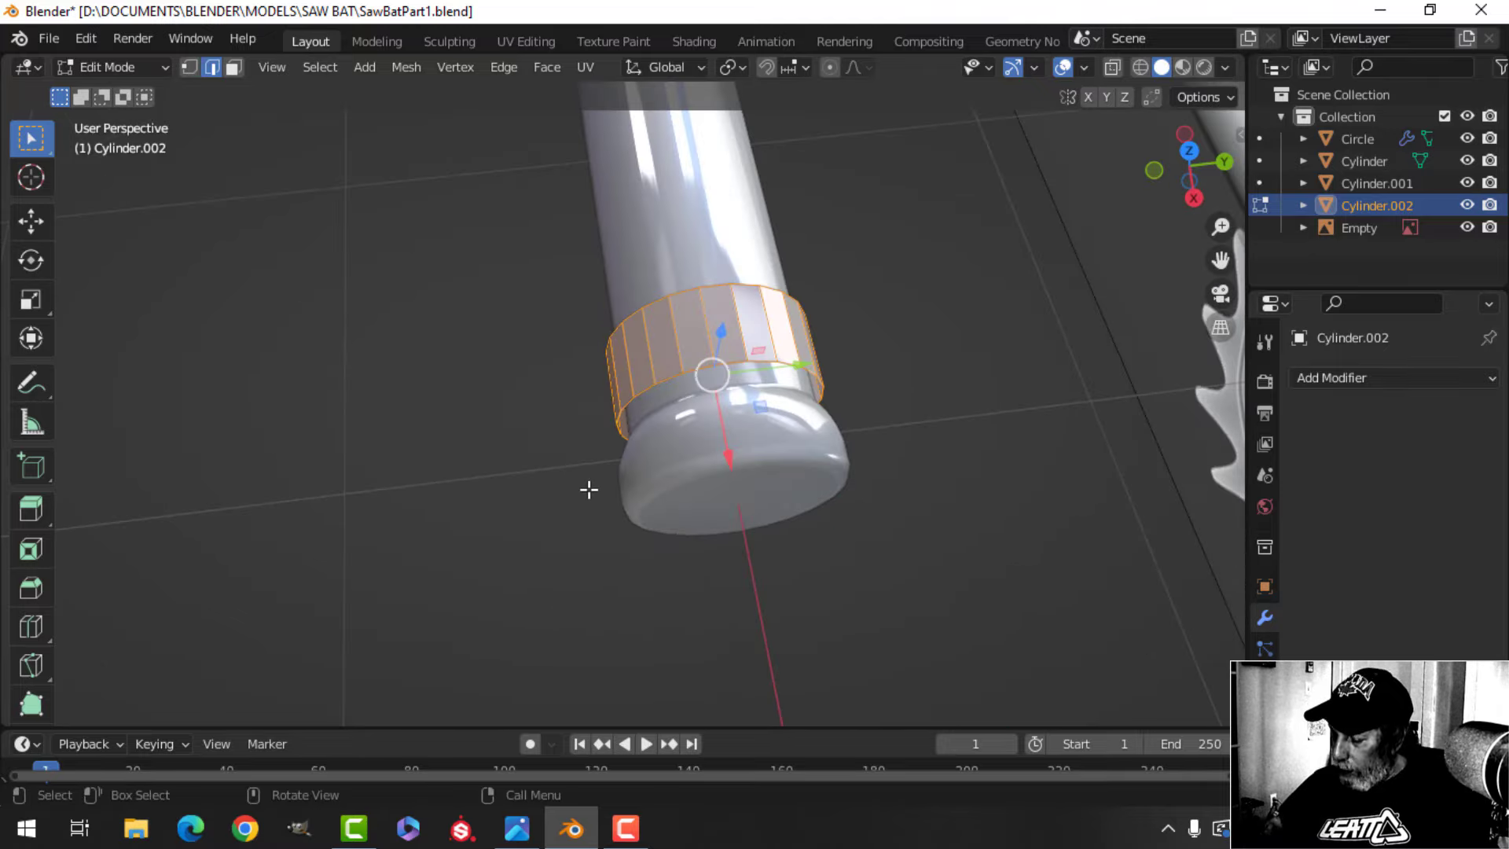
Shear the whole band by about -0.178 in the front view so that it slants around the handle
{"action": "key", "text": "KP_7"}
{"action": "scroll", "coordinate": [642, 428], "scroll_direction": "down", "scroll_amount": 5}
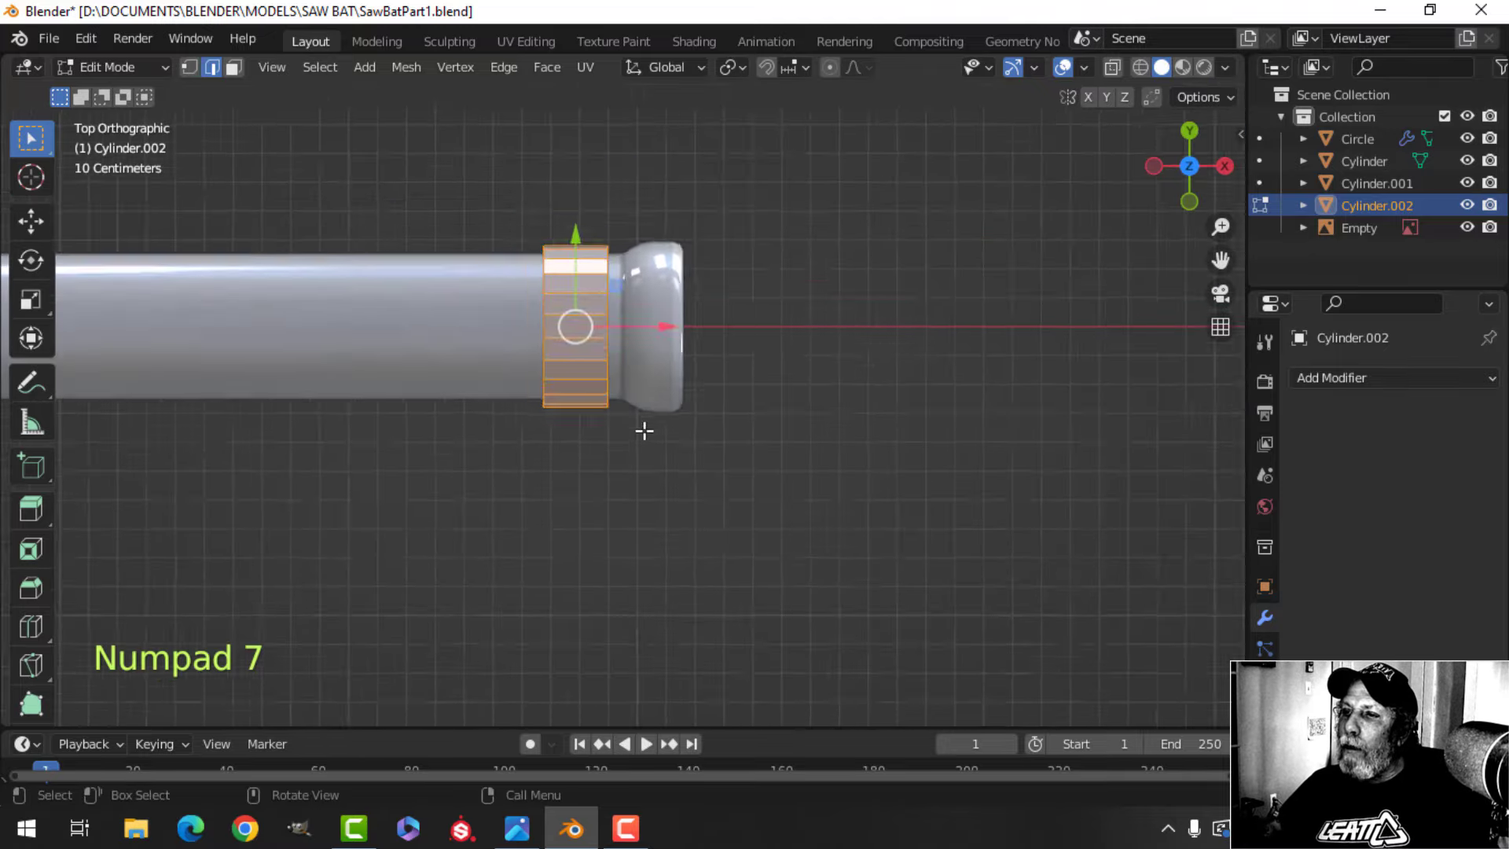
{"action": "scroll", "coordinate": [643, 432], "scroll_direction": "up", "scroll_amount": 4}
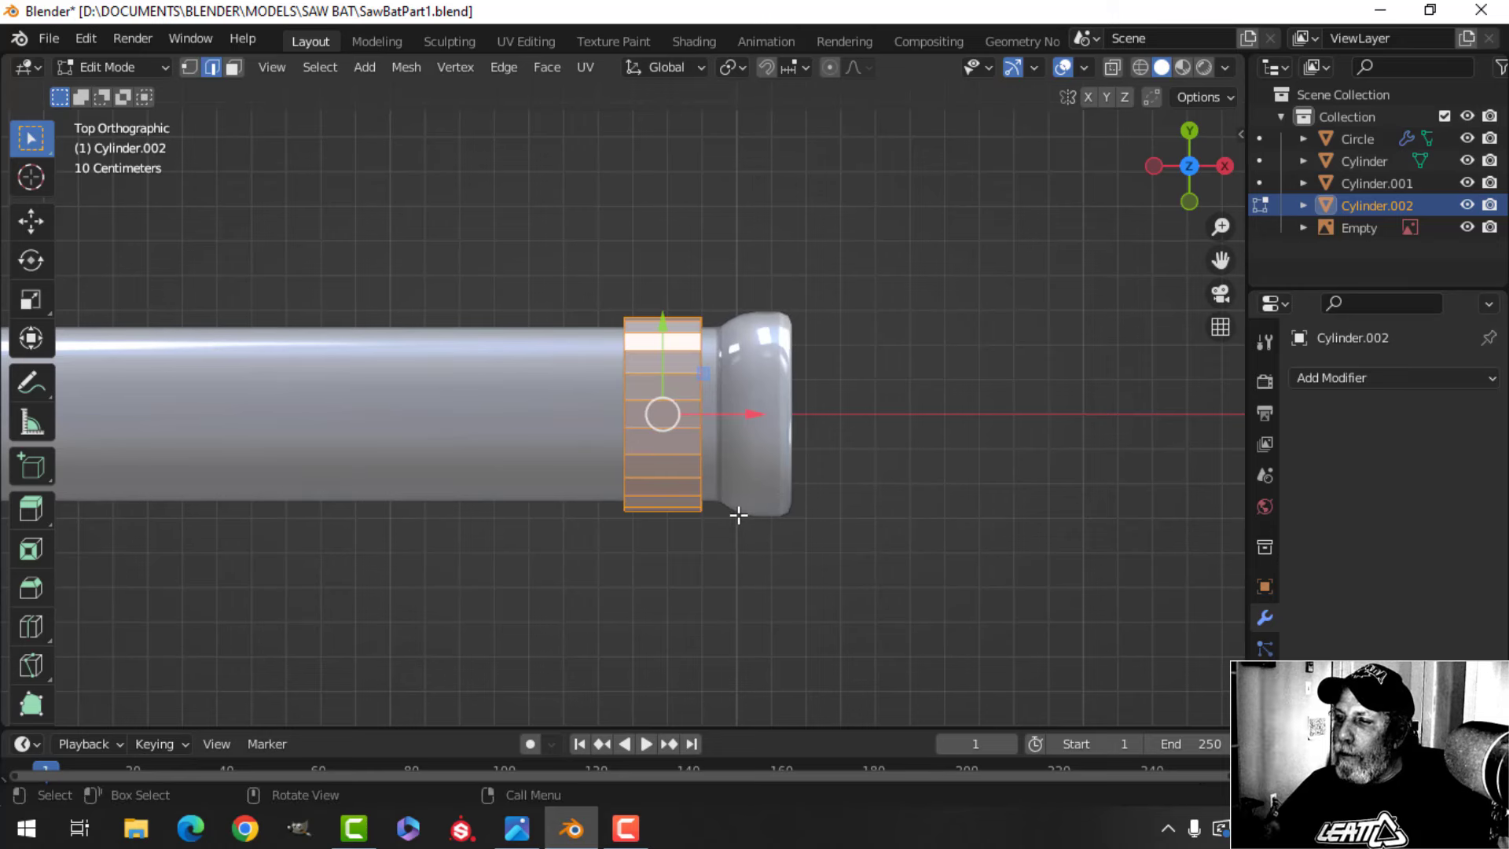
{"action": "key", "text": "KP_1"}
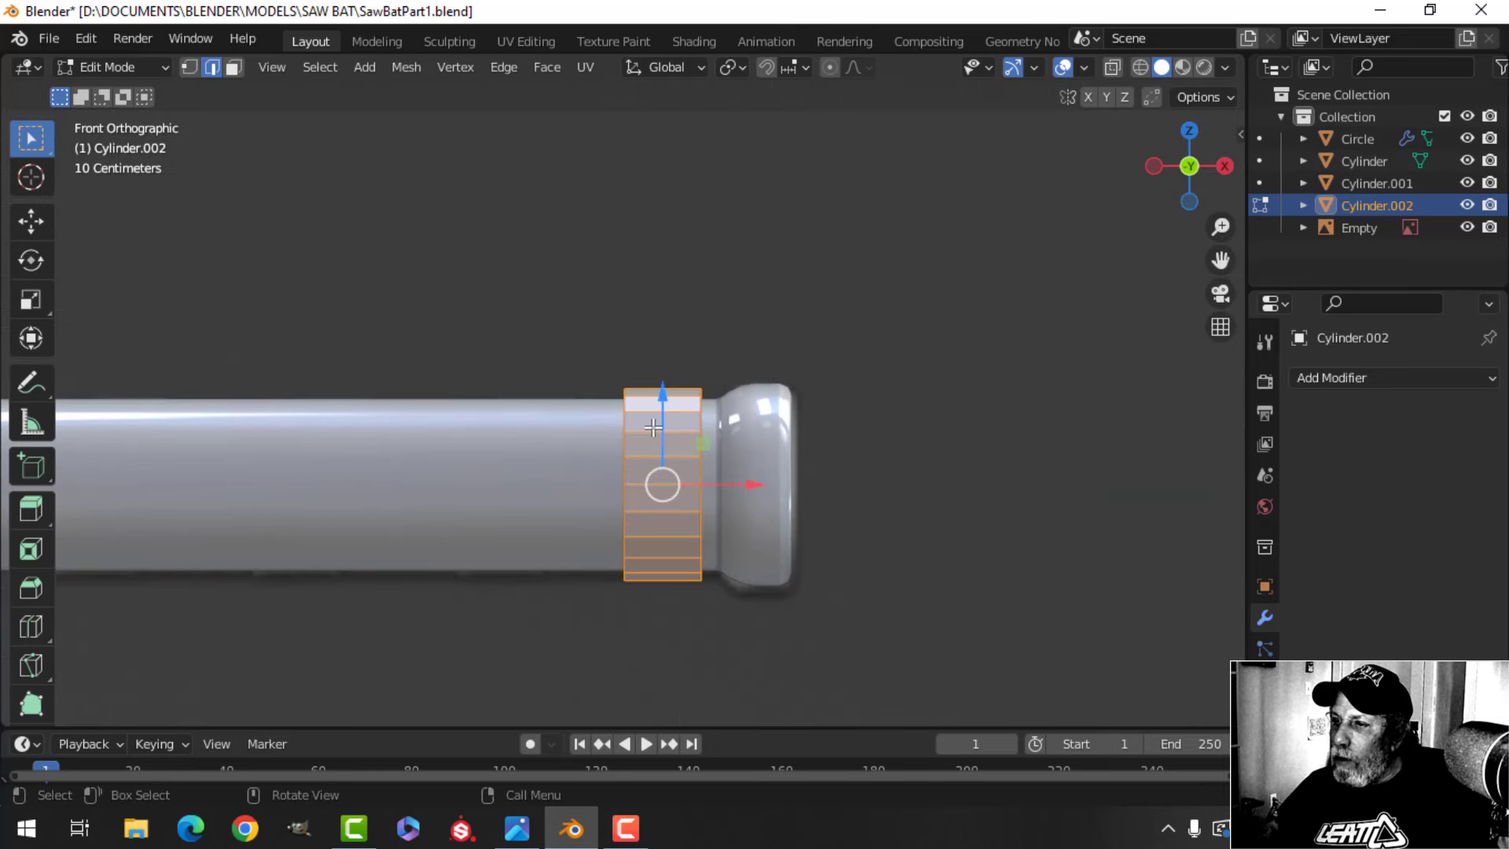
{"action": "scroll", "coordinate": [37, 487], "scroll_direction": "down", "scroll_amount": 5}
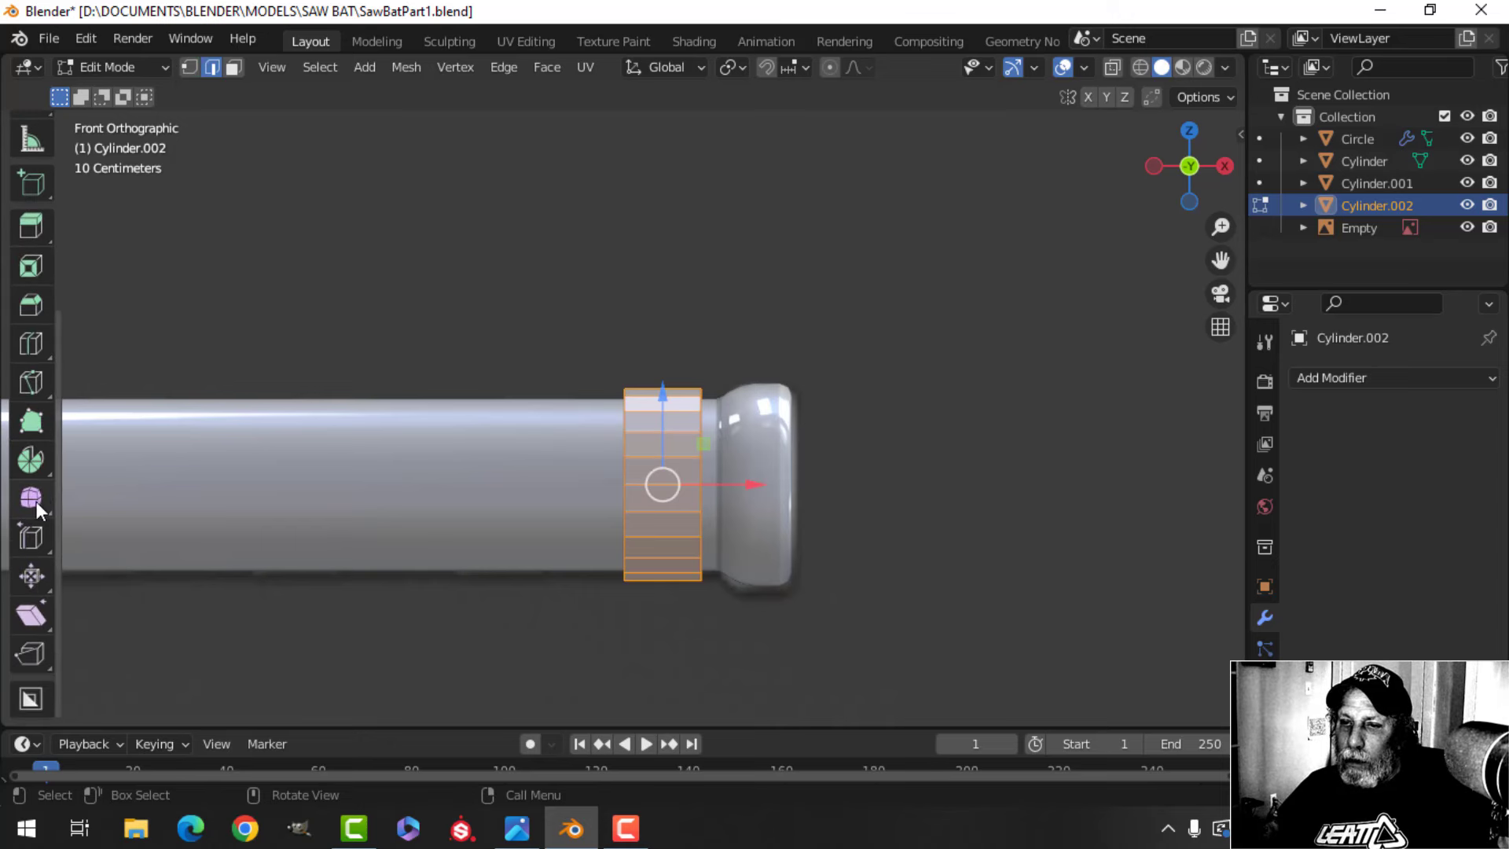
{"action": "left_click", "coordinate": [32, 615]}
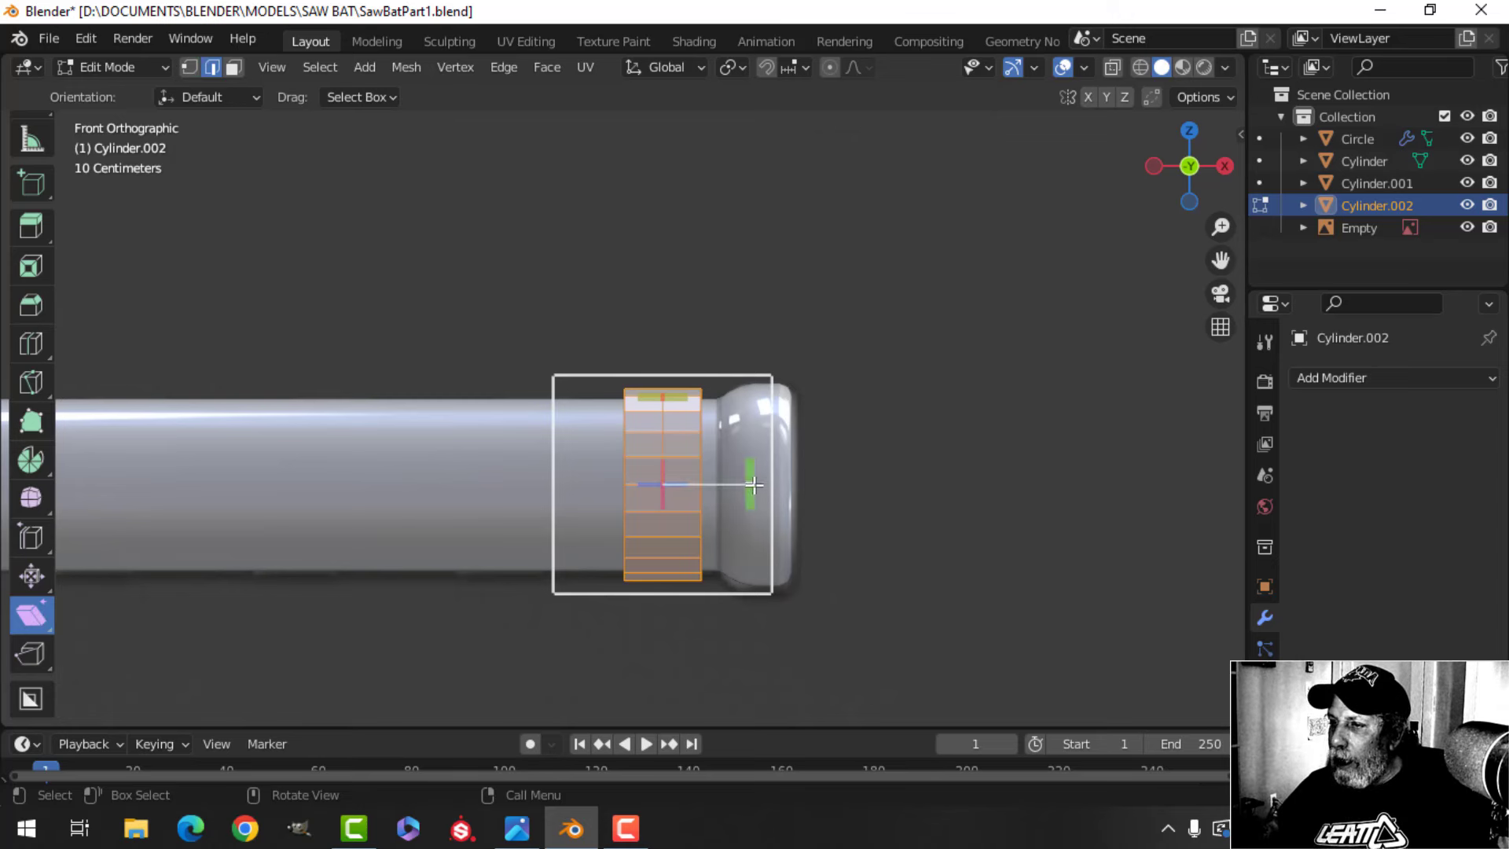
{"action": "left_click_drag", "start_coordinate": [750, 477], "coordinate": [747, 428]}
{"action": "key", "text": "ctrl+z"}
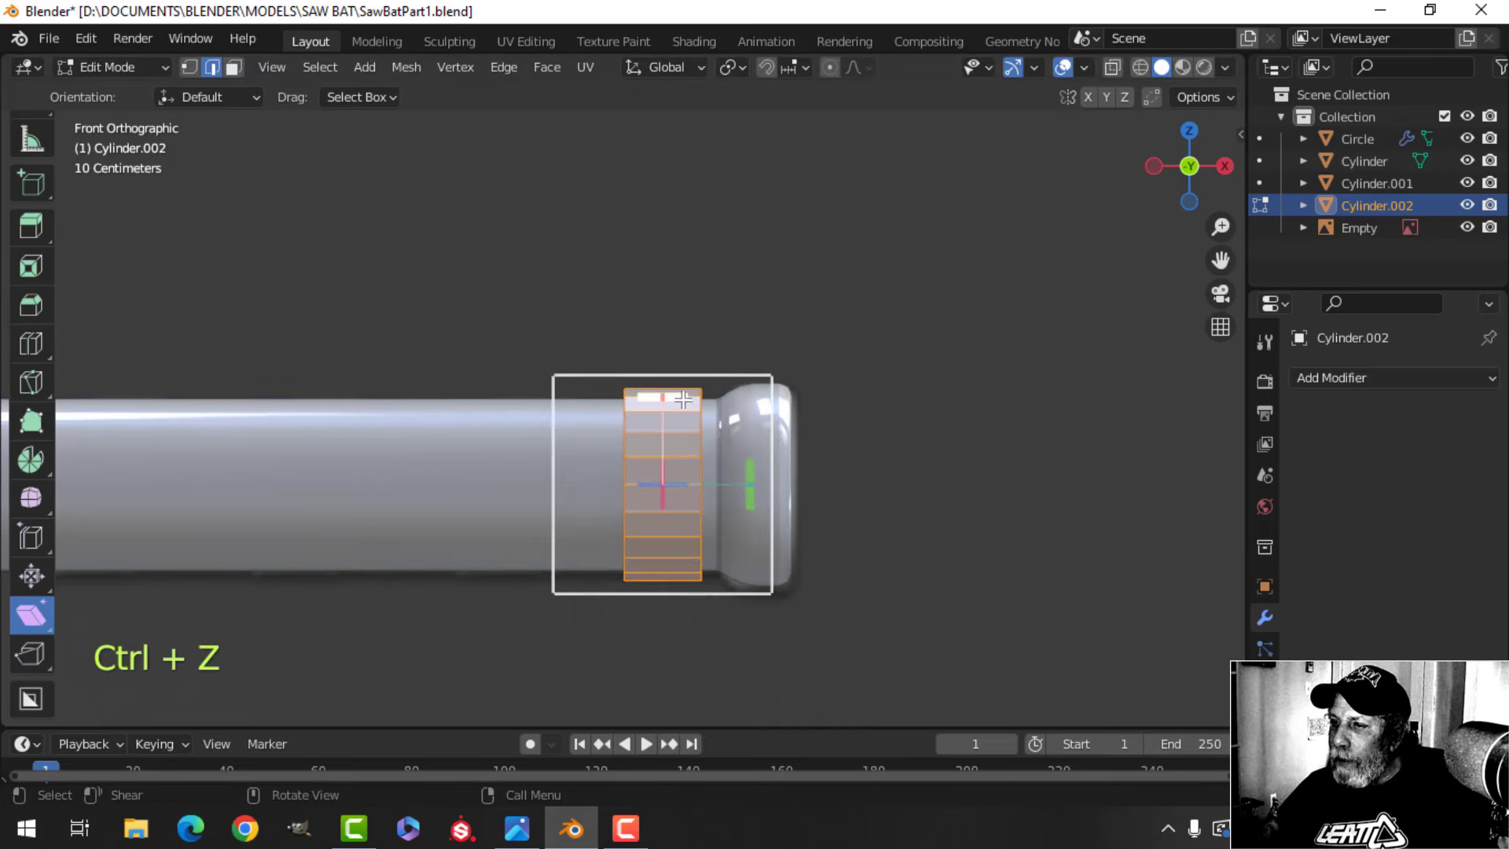
{"action": "left_click_drag", "start_coordinate": [664, 398], "coordinate": [650, 396]}
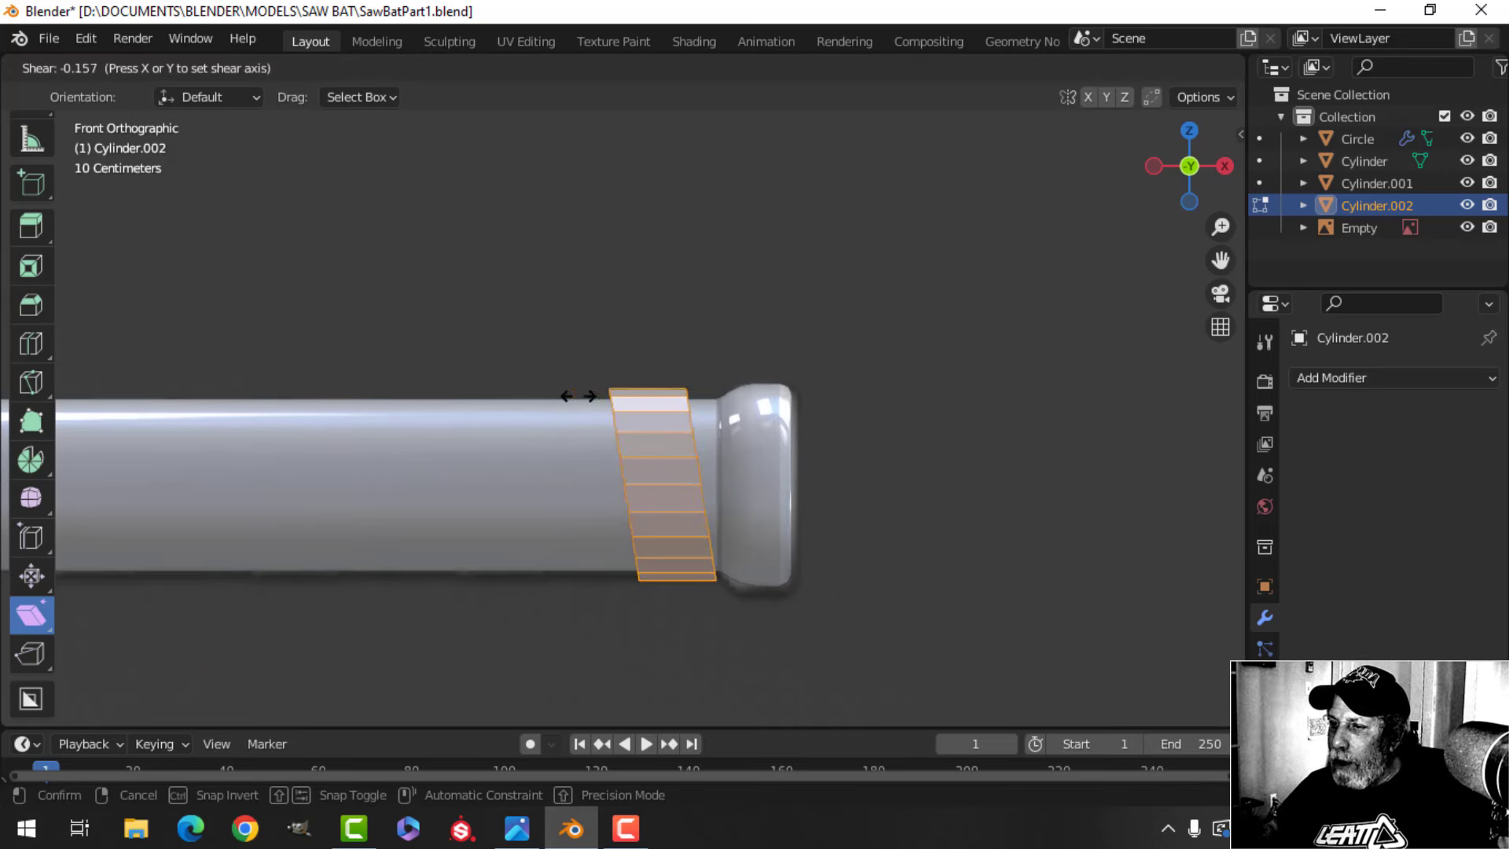
{"action": "left_click_drag", "start_coordinate": [565, 396], "coordinate": [565, 396]}
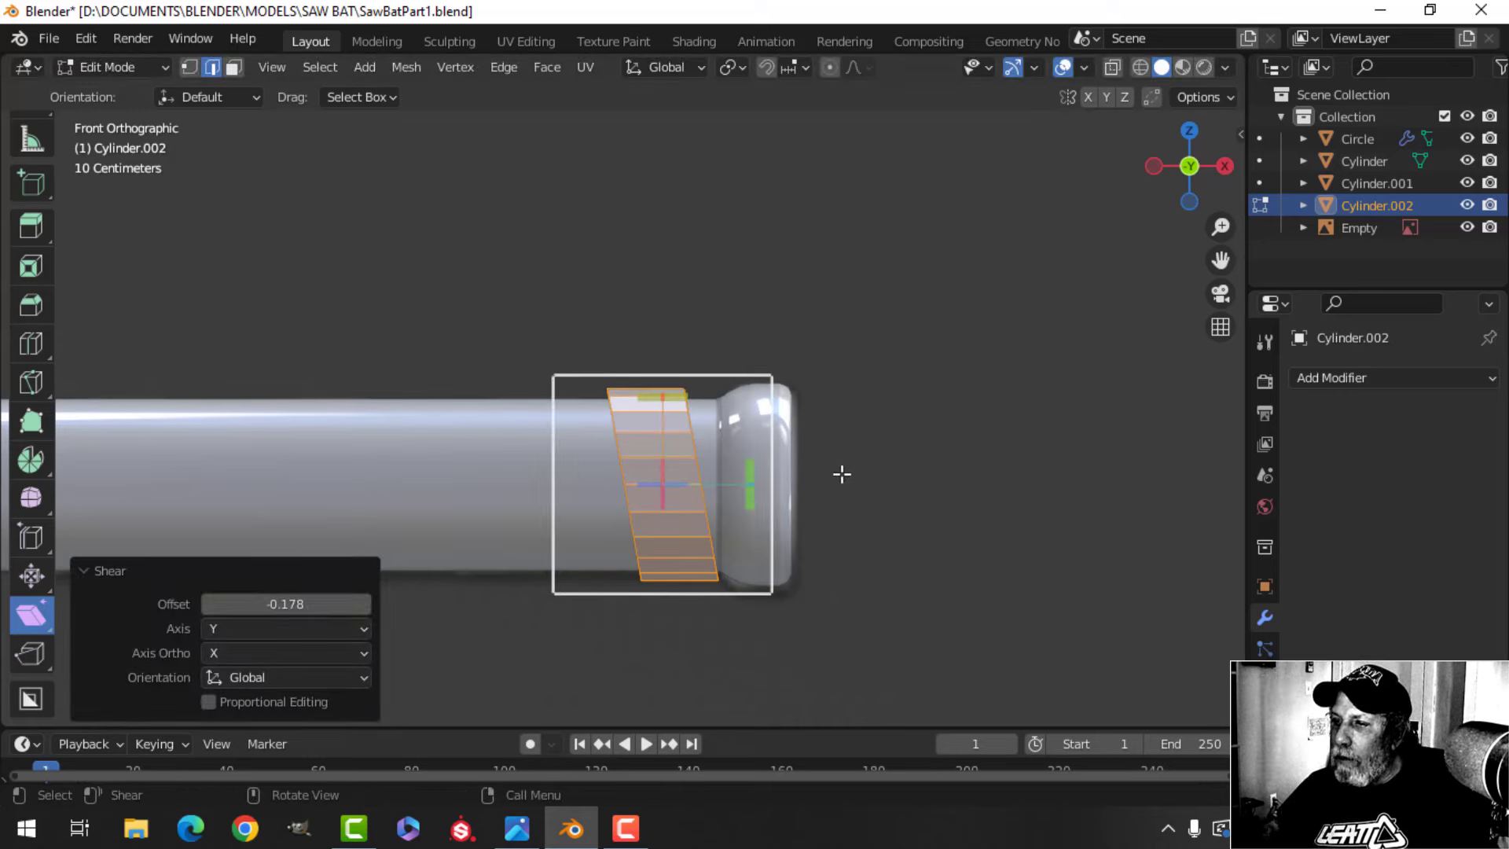
{"action": "scroll", "coordinate": [46, 161], "scroll_direction": "up", "scroll_amount": 5}
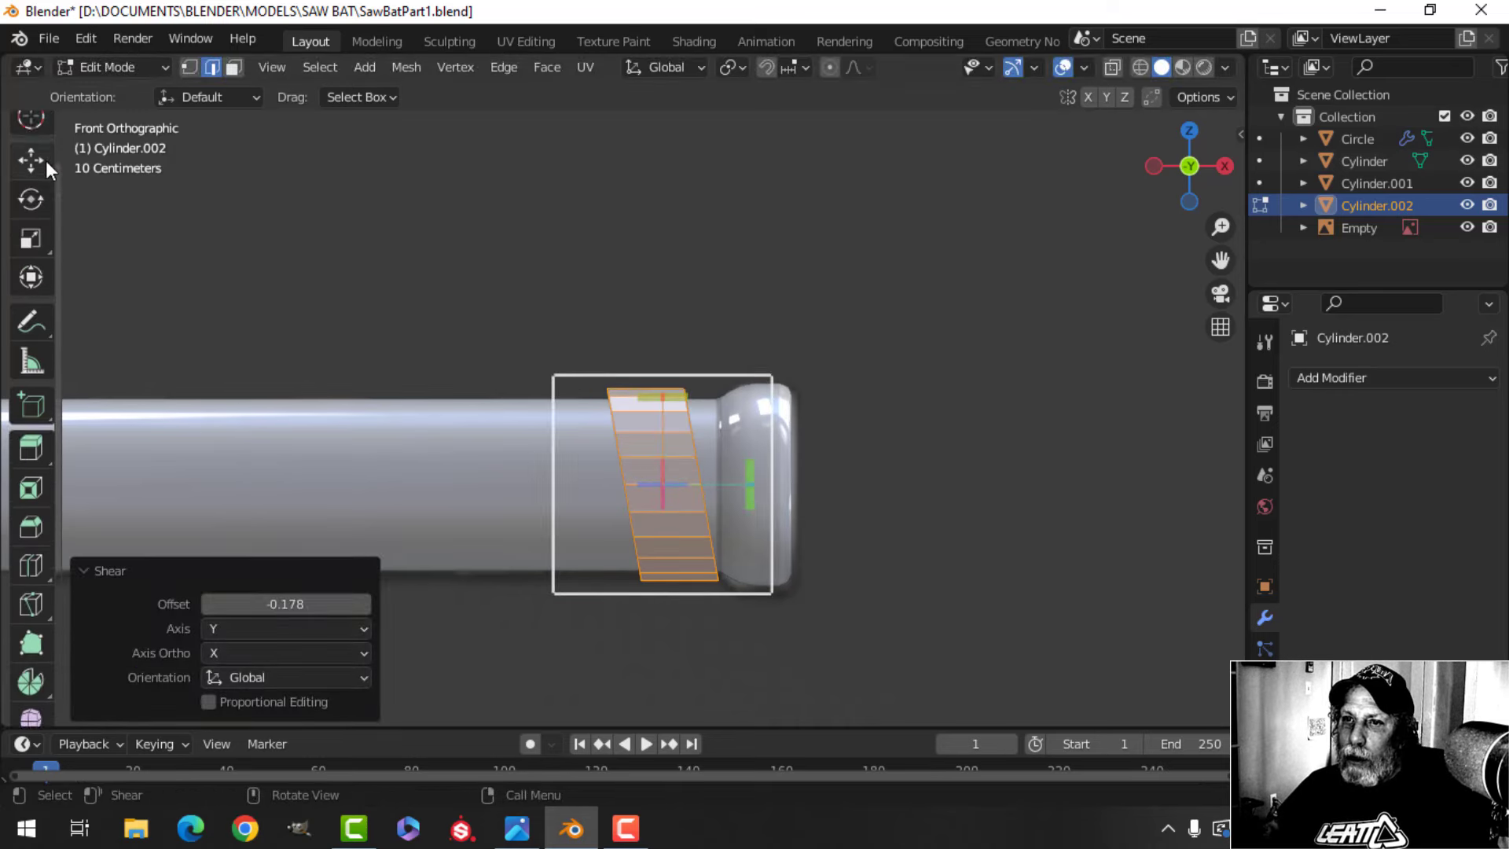
{"action": "left_click", "coordinate": [29, 232]}
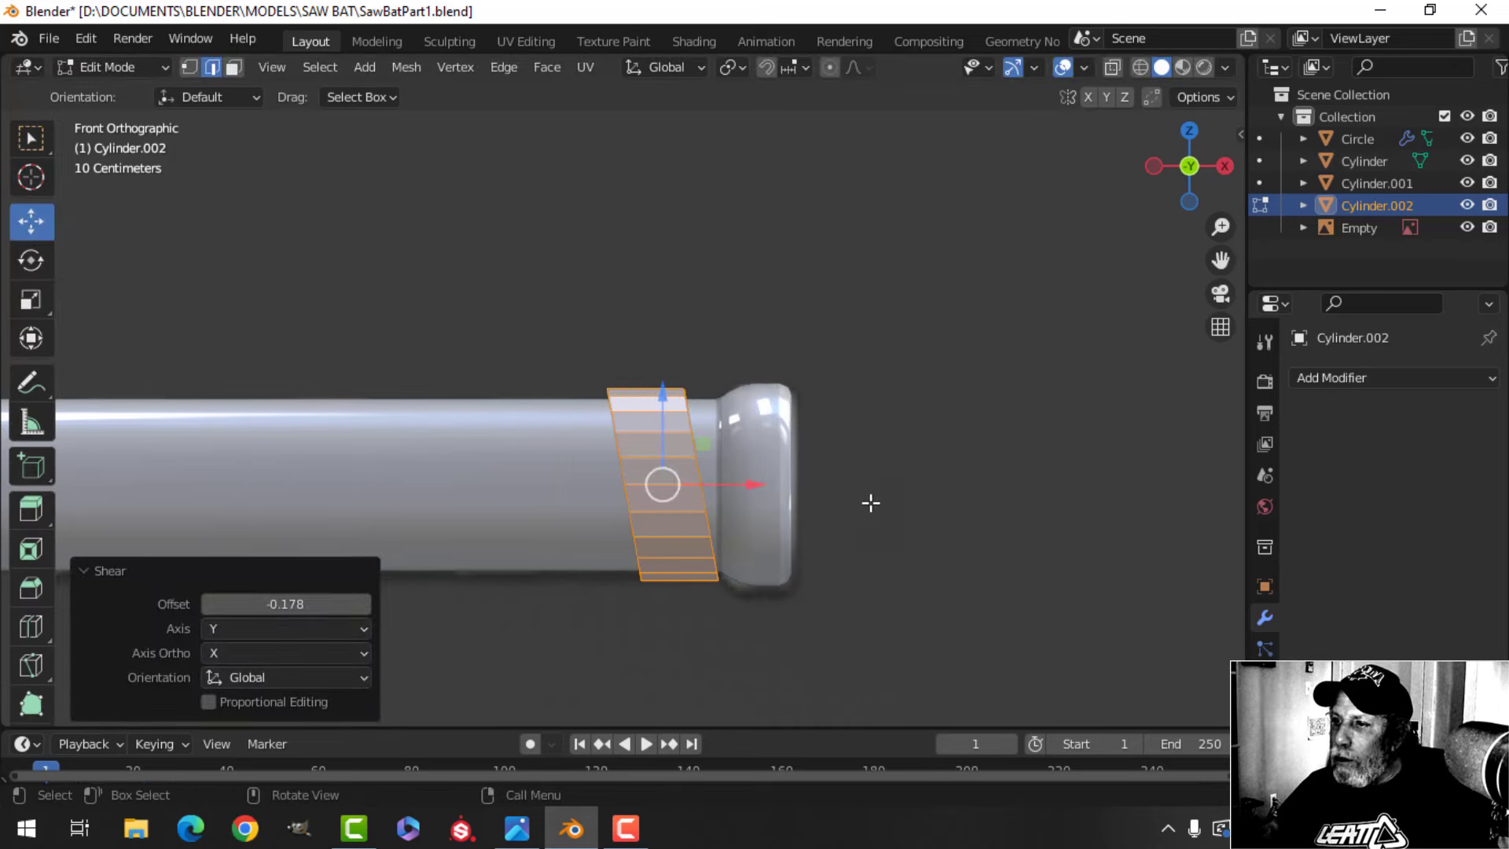
Extrude the whole band inward by about 0.0249 m and delete the inner faces, keeping the lips at its ends
{"action": "middle_click_drag", "start_coordinate": [869, 498], "coordinate": [784, 495]}
{"action": "key", "text": "e"}
{"action": "key", "text": "alt+s"}
{"action": "key", "text": "shift"}
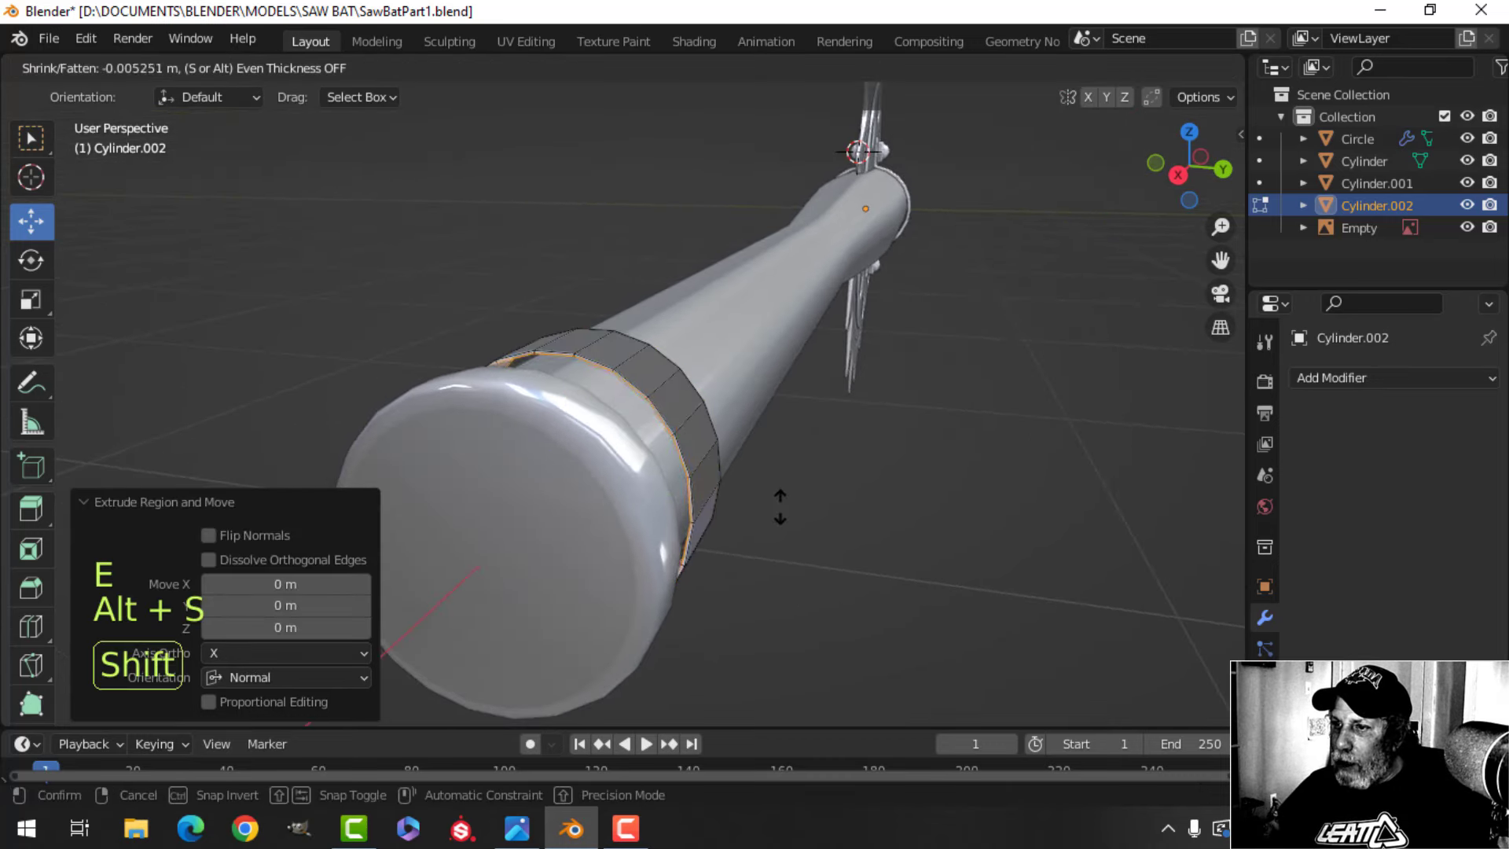
{"action": "left_click", "coordinate": [785, 555]}
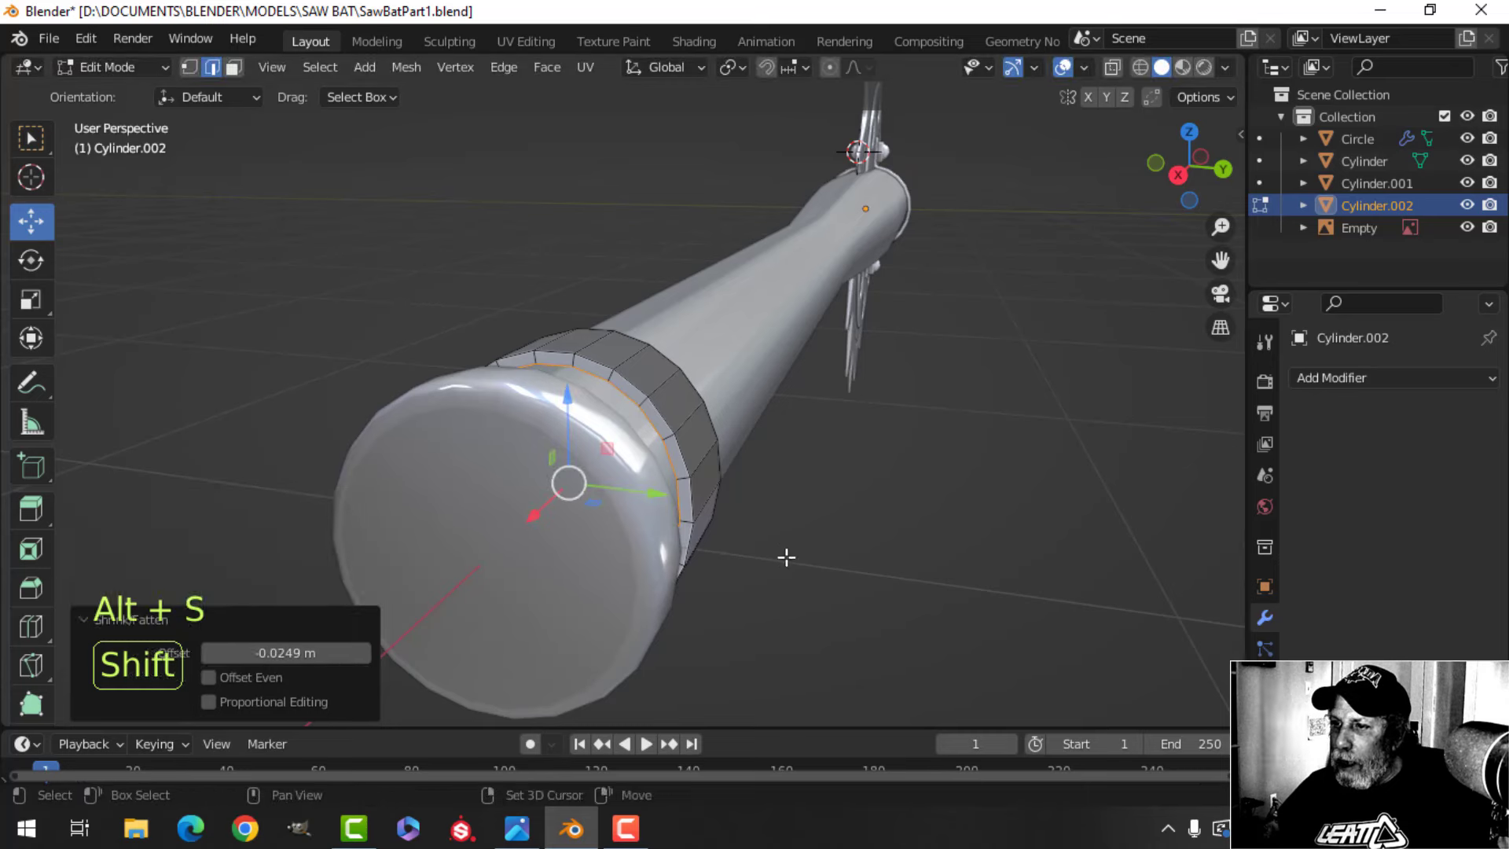
{"action": "key", "text": "x"}
{"action": "left_click", "coordinate": [710, 569]}
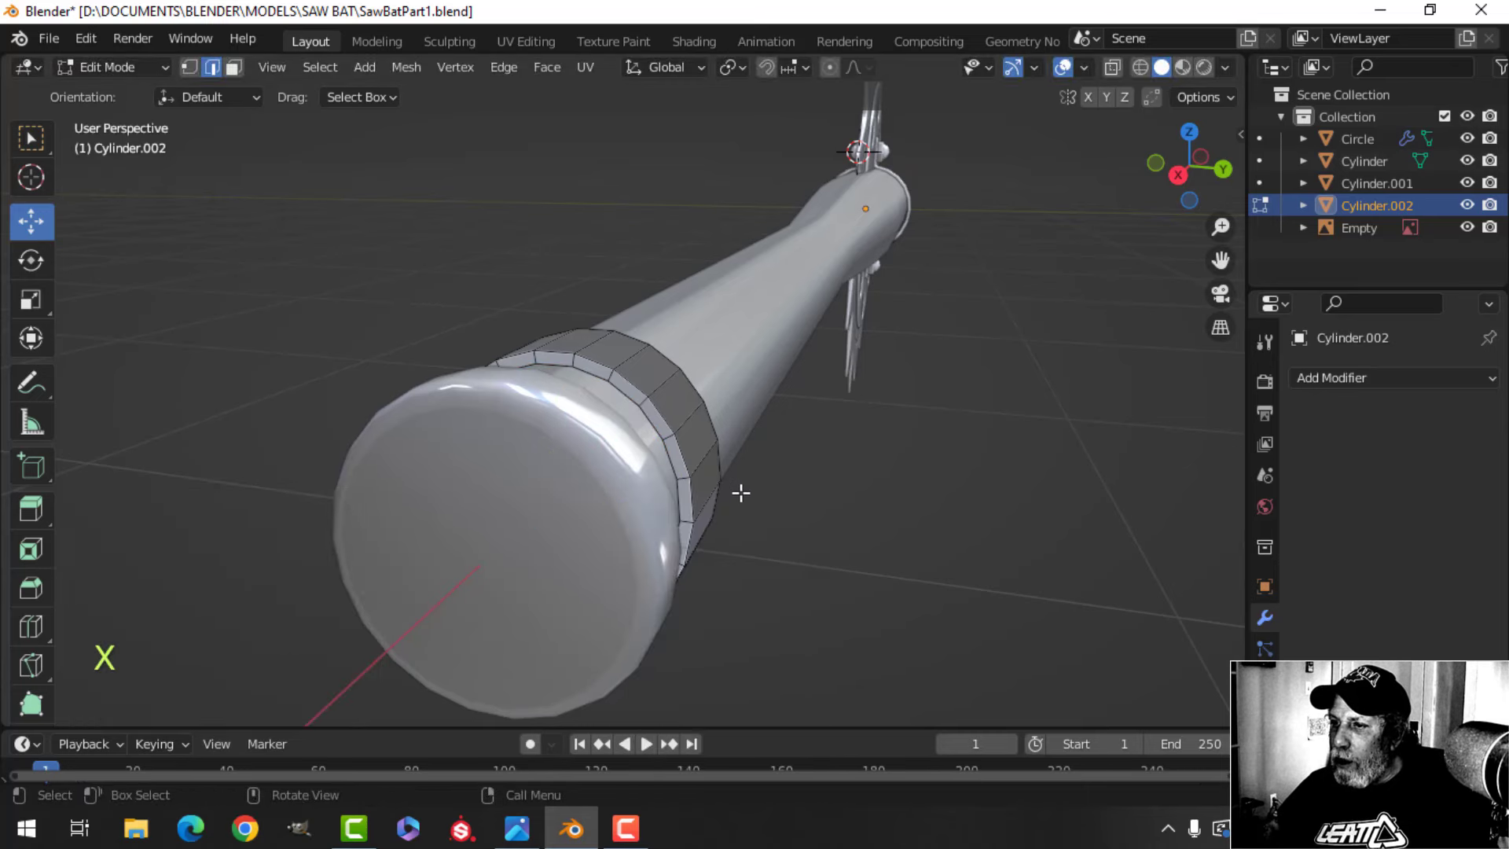
Correct the normals of all the band's faces so that they point outward
{"action": "key", "text": "a"}
{"action": "mouse_move", "coordinate": [742, 492]}
{"action": "middle_mouse_down"}
{"action": "mouse_move", "coordinate": [704, 499]}
{"action": "mouse_move", "coordinate": [728, 481]}
{"action": "mouse_move", "coordinate": [699, 439]}
{"action": "mouse_move", "coordinate": [684, 448]}
{"action": "middle_mouse_up"}
{"action": "scroll", "coordinate": [707, 495], "scroll_direction": "up", "scroll_amount": 2}
{"action": "key", "text": "alt+n"}
{"action": "left_click", "coordinate": [710, 456]}
{"action": "key", "text": "alt+a"}
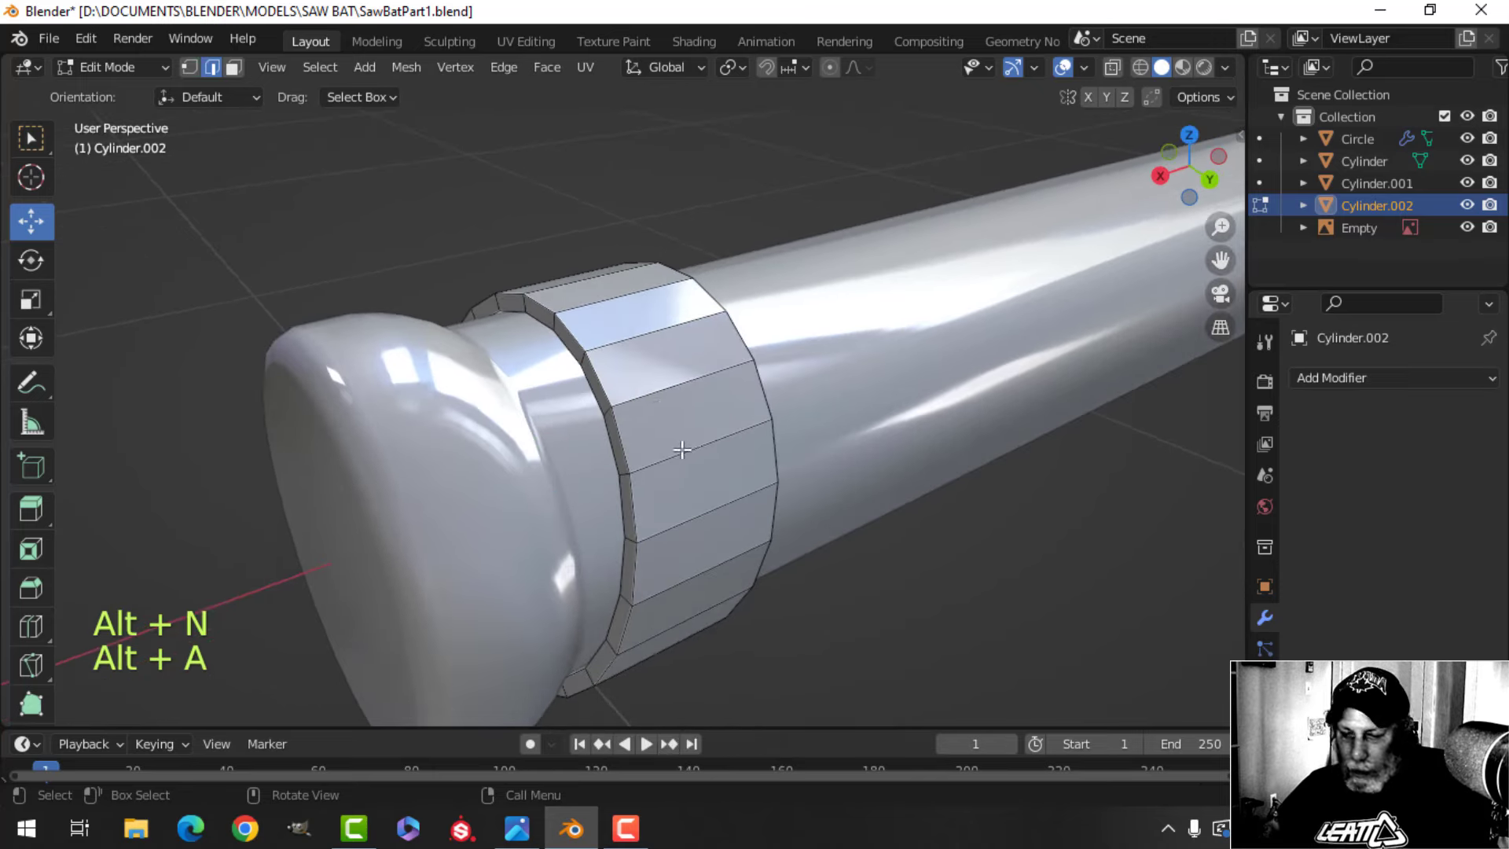
Bevel both outer edge loops of the band by about 0.00619 m with 2 segments
{"action": "key", "text": "2"}
{"action": "left_click", "coordinate": [688, 355], "text": "alt+shift"}
{"action": "left_click", "coordinate": [726, 325], "text": "alt+shift"}
{"action": "mouse_move", "coordinate": [761, 405]}
{"action": "middle_mouse_down"}
{"action": "mouse_move", "coordinate": [723, 421]}
{"action": "mouse_move", "coordinate": [741, 434]}
{"action": "mouse_move", "coordinate": [748, 388]}
{"action": "middle_mouse_up"}
{"action": "scroll", "coordinate": [724, 422], "scroll_direction": "up", "scroll_amount": 2}
{"action": "scroll", "coordinate": [736, 421], "scroll_direction": "up", "scroll_amount": 2}
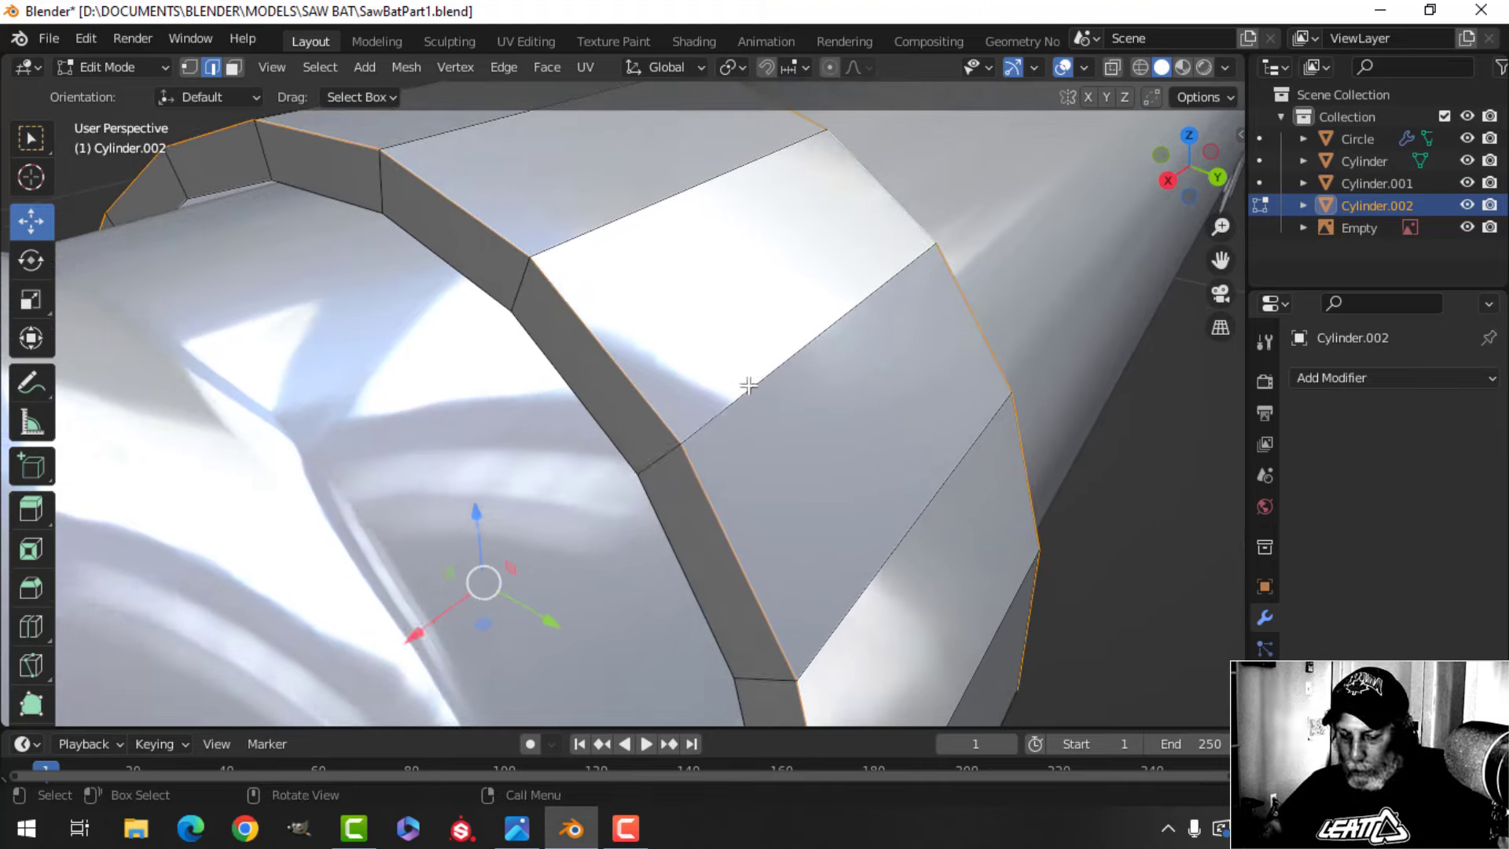
{"action": "key", "text": "ctrl+b"}
{"action": "left_click", "coordinate": [830, 337], "text": "shift"}
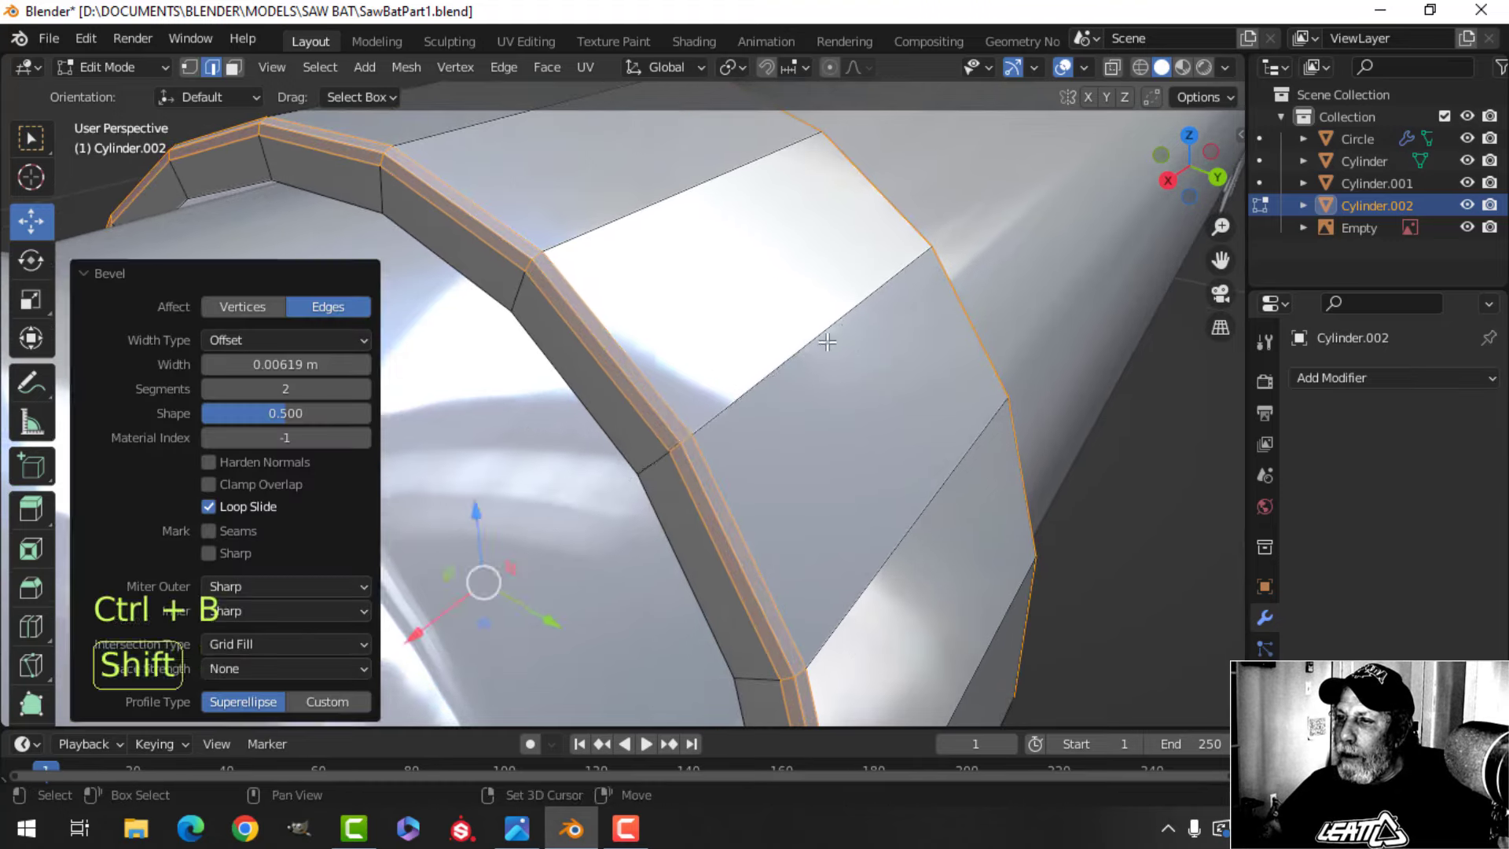
{"action": "scroll", "coordinate": [817, 350], "scroll_direction": "down", "scroll_amount": 2}
{"action": "key", "text": "alt+a"}
Return to Object Mode and shade the band smooth
{"action": "key", "text": "Tab"}
{"action": "scroll", "coordinate": [776, 387], "scroll_direction": "down", "scroll_amount": 2}
{"action": "key", "text": "alt+a"}
{"action": "middle_click_drag", "start_coordinate": [777, 386], "coordinate": [711, 379]}
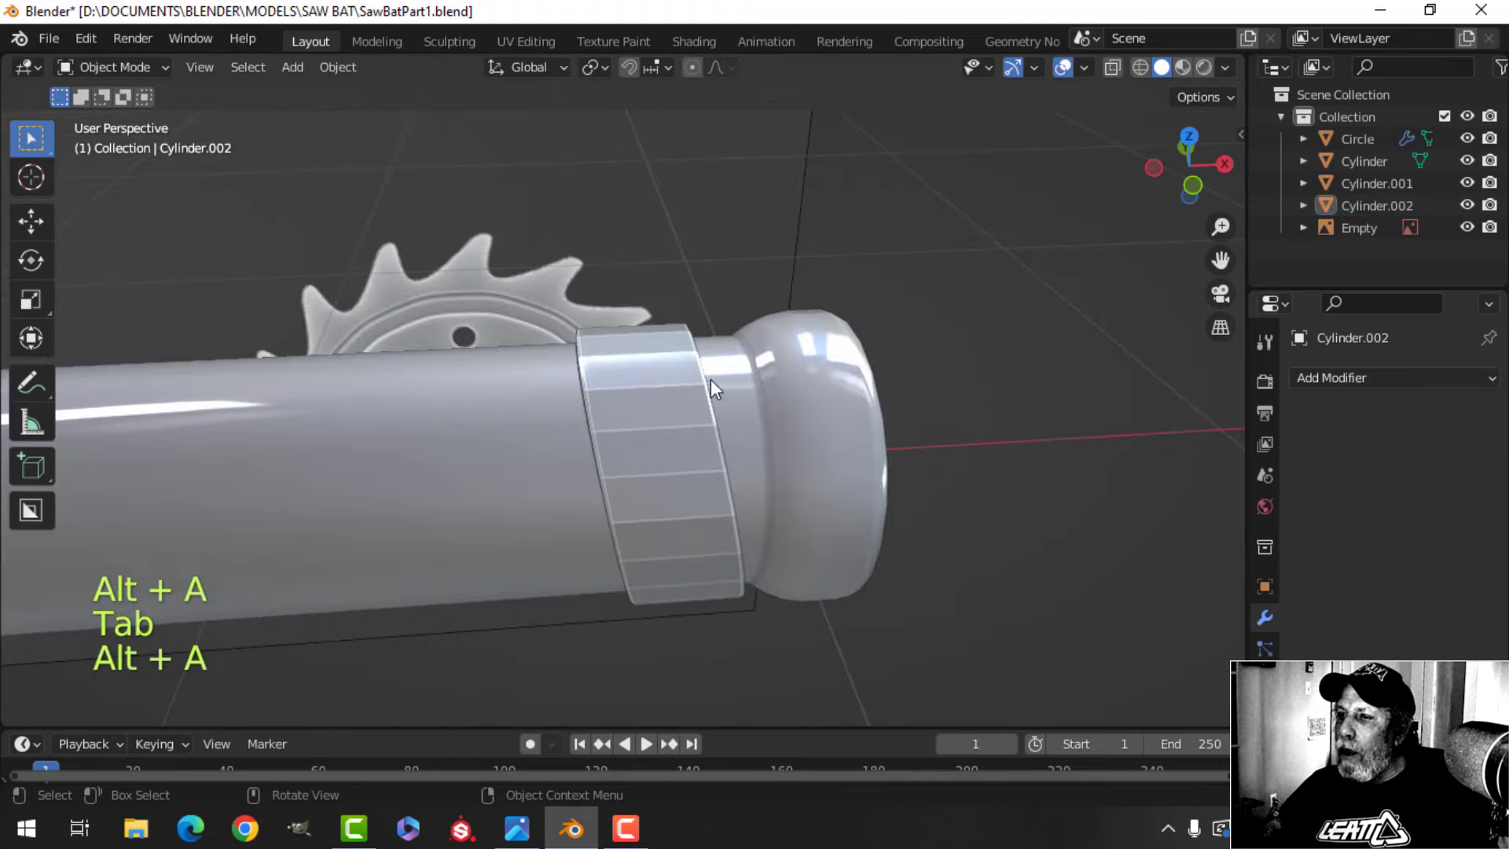
{"action": "left_click", "coordinate": [656, 364]}
{"action": "right_click", "coordinate": [657, 365]}
{"action": "left_click", "coordinate": [658, 364]}
{"action": "scroll", "coordinate": [699, 414], "scroll_direction": "down", "scroll_amount": 3}
{"action": "key", "text": "alt+a"}
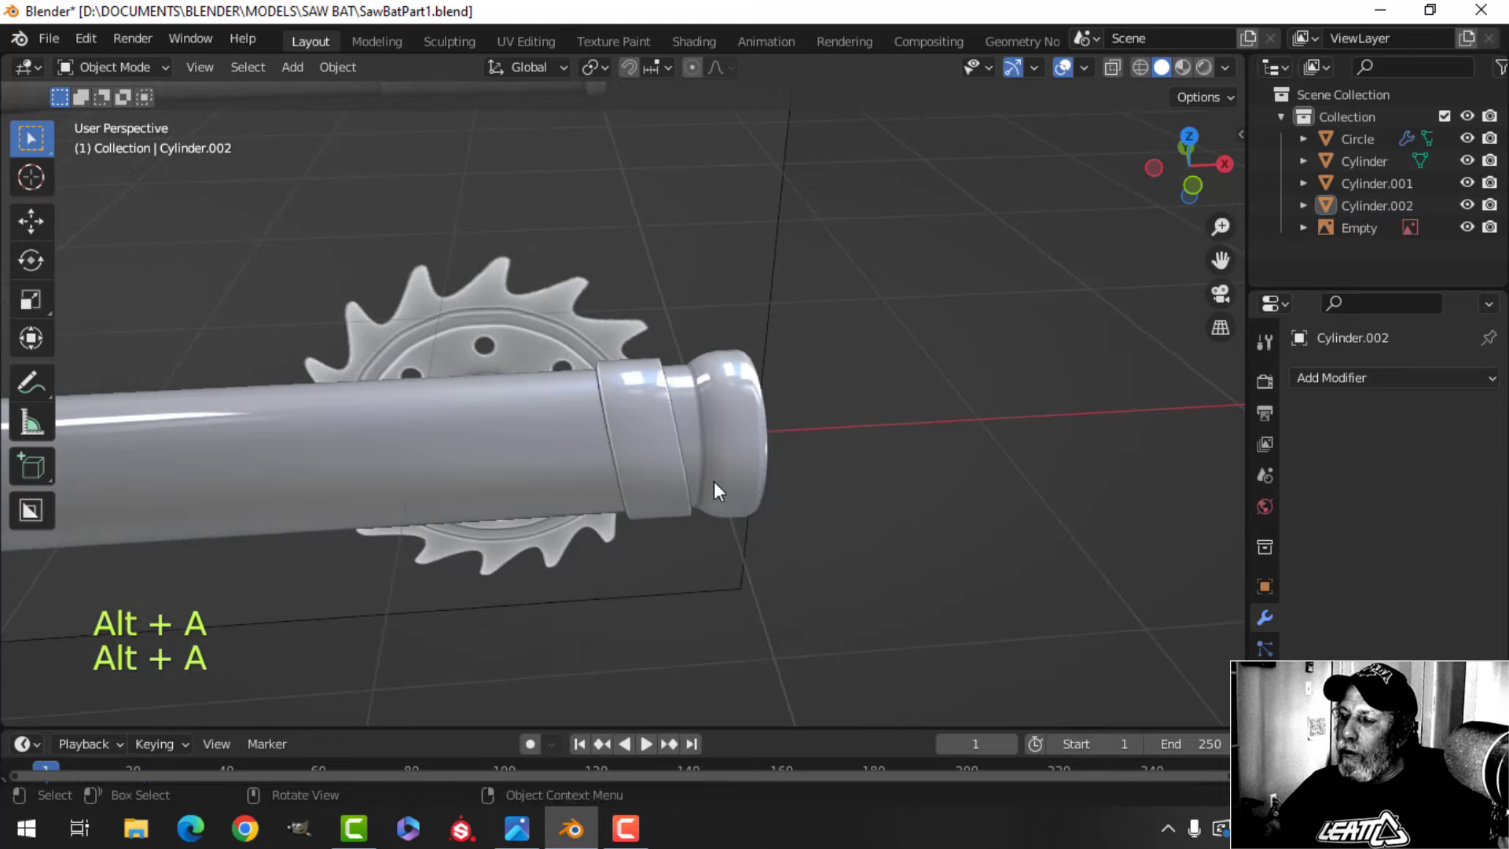
Move the band's whole mesh slightly along X towards the knob and return to Object Mode
{"action": "middle_click_drag", "start_coordinate": [714, 481], "coordinate": [667, 443]}
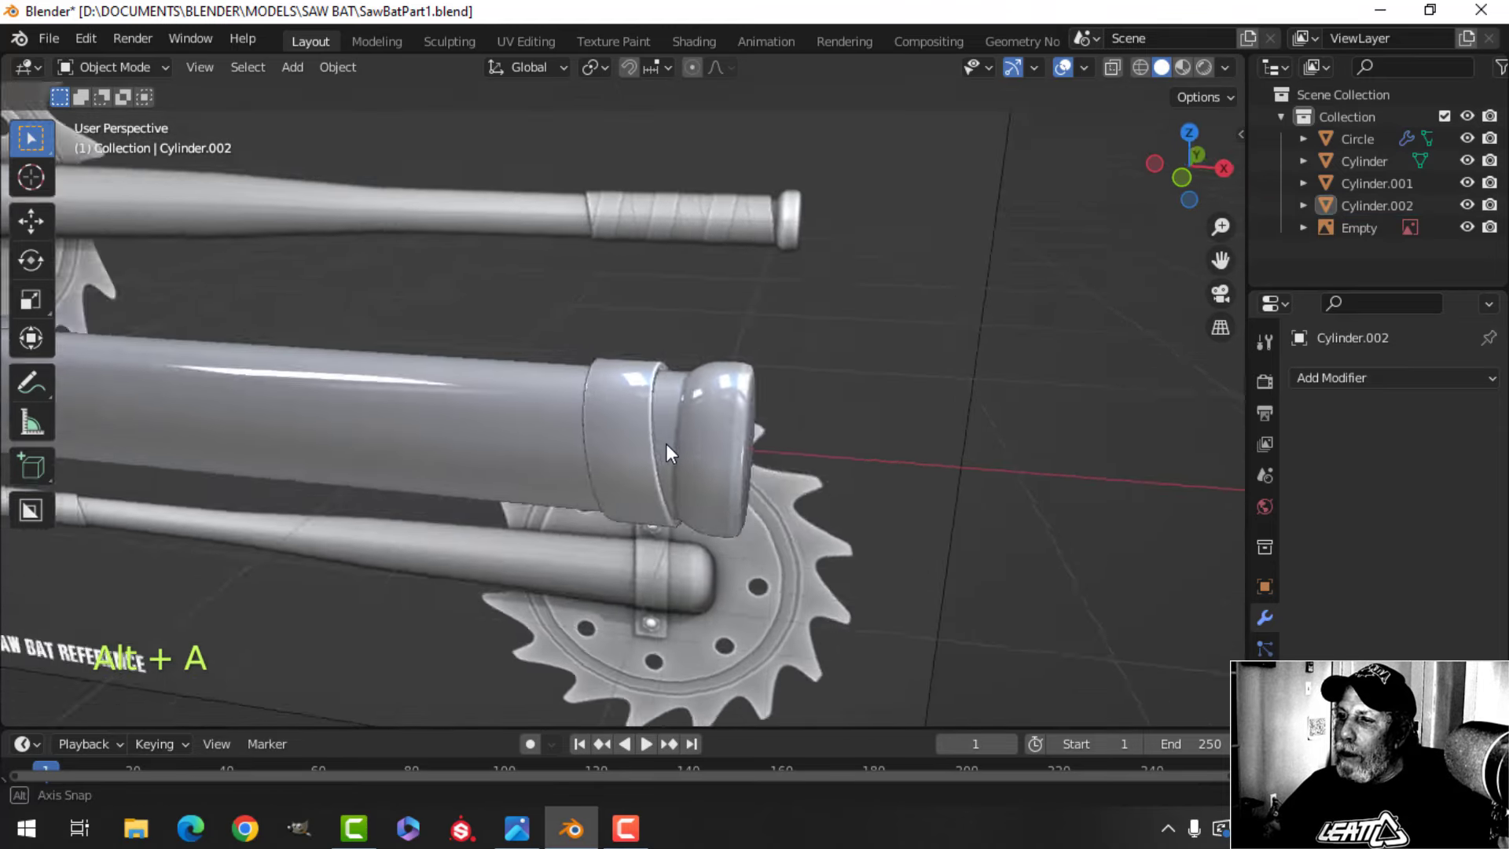
{"action": "scroll", "coordinate": [668, 445], "scroll_direction": "down", "scroll_amount": 1}
{"action": "left_click", "coordinate": [671, 446]}
{"action": "key", "text": "Tab"}
{"action": "key", "text": "a"}
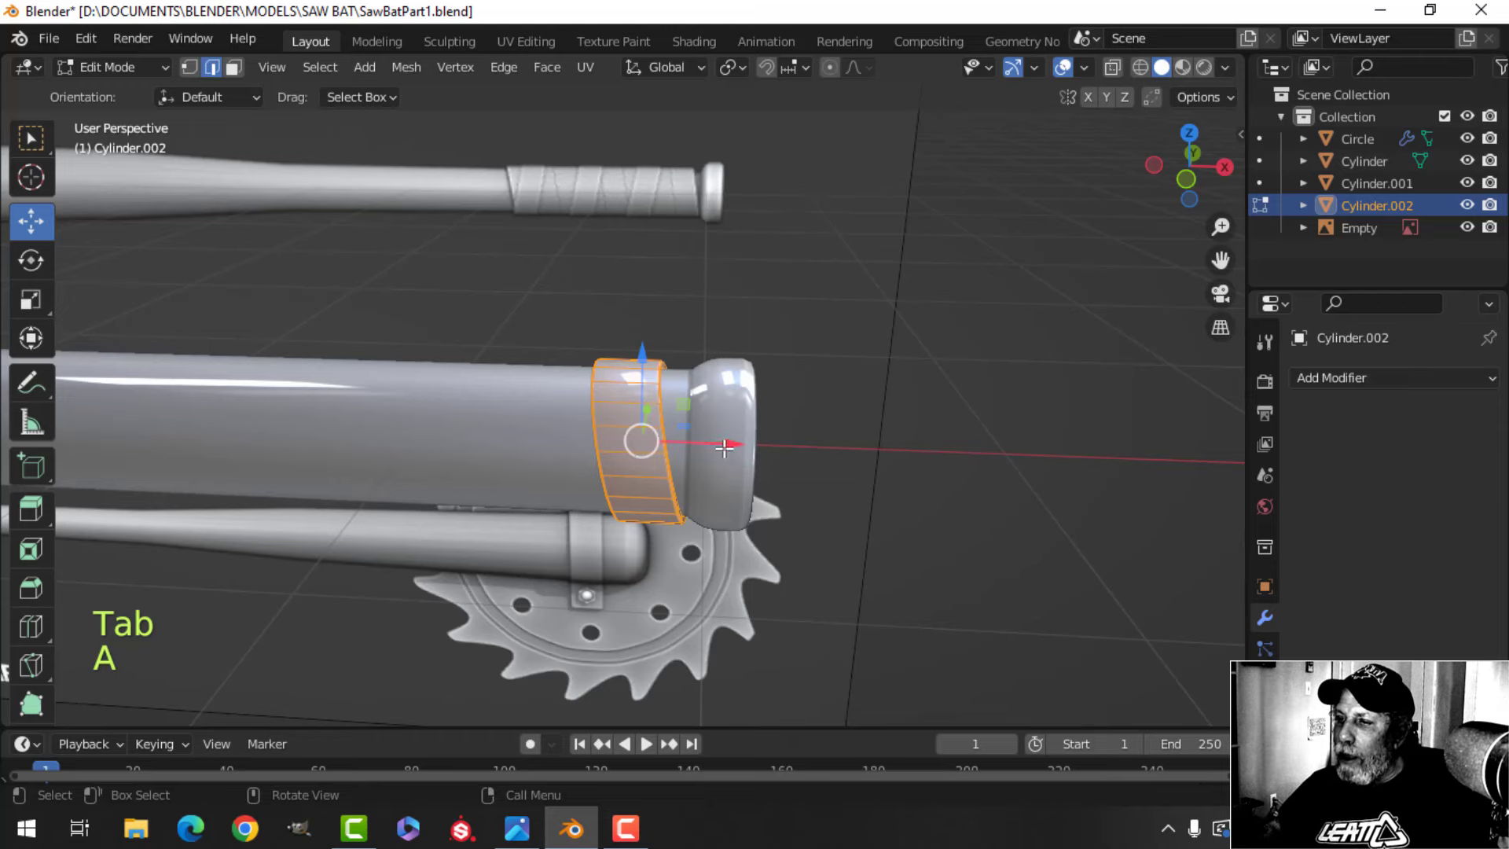
{"action": "left_click", "coordinate": [729, 444]}
{"action": "key", "text": "Tab"}
{"action": "scroll", "coordinate": [715, 460], "scroll_direction": "down", "scroll_amount": 2}
{"action": "key", "text": "alt+a"}
Add an Array modifier to the band with a relative offset X factor of -0.720
{"action": "middle_click_drag", "start_coordinate": [716, 459], "coordinate": [775, 483]}
{"action": "scroll", "coordinate": [776, 481], "scroll_direction": "up", "scroll_amount": 1}
{"action": "left_click", "coordinate": [783, 404], "text": "shift"}
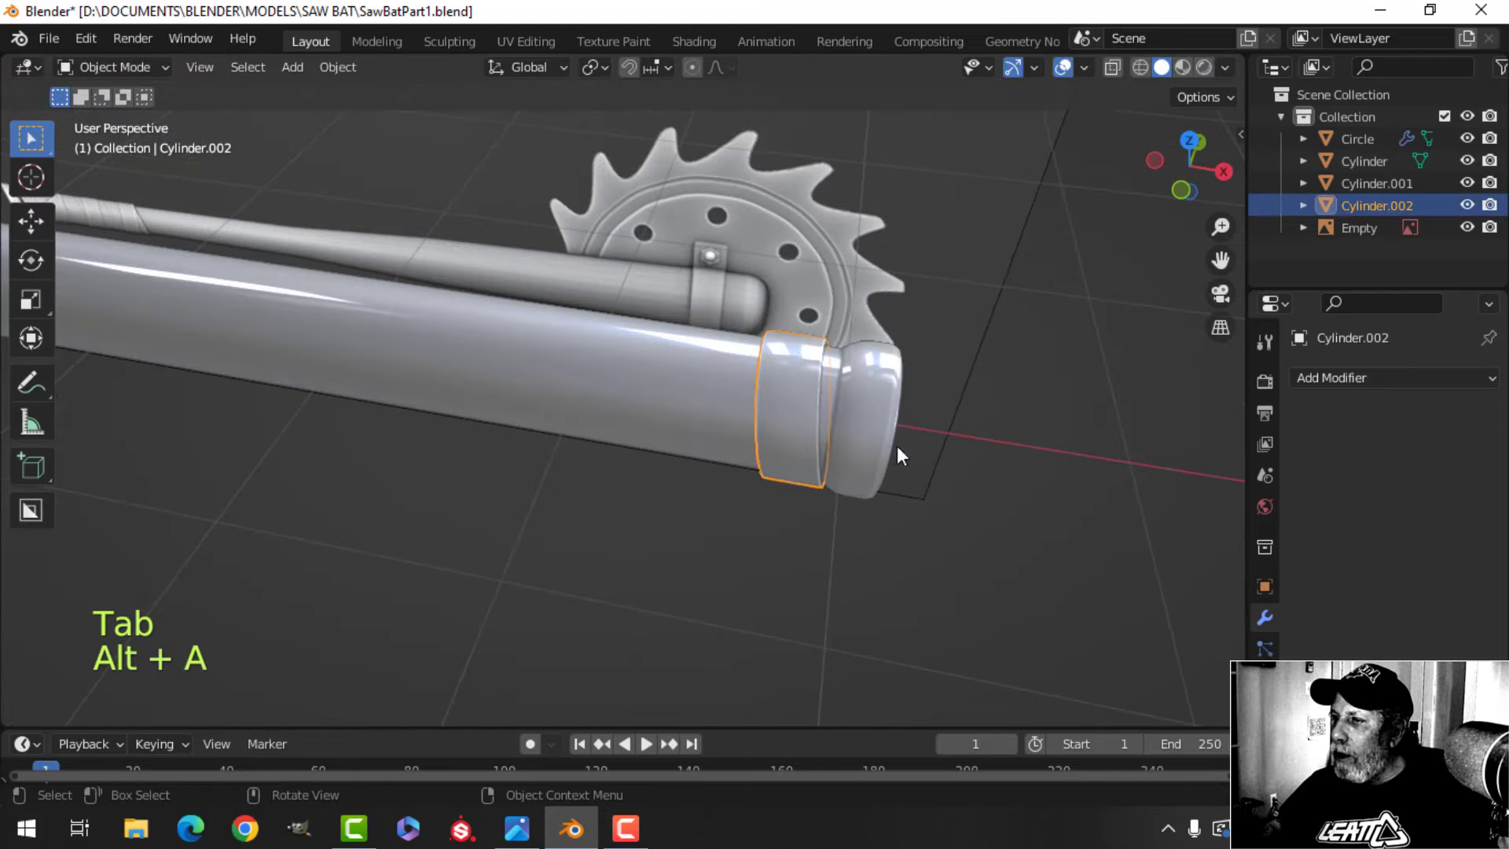
{"action": "middle_click_drag", "start_coordinate": [898, 445], "coordinate": [927, 491]}
{"action": "left_click", "coordinate": [1329, 378]}
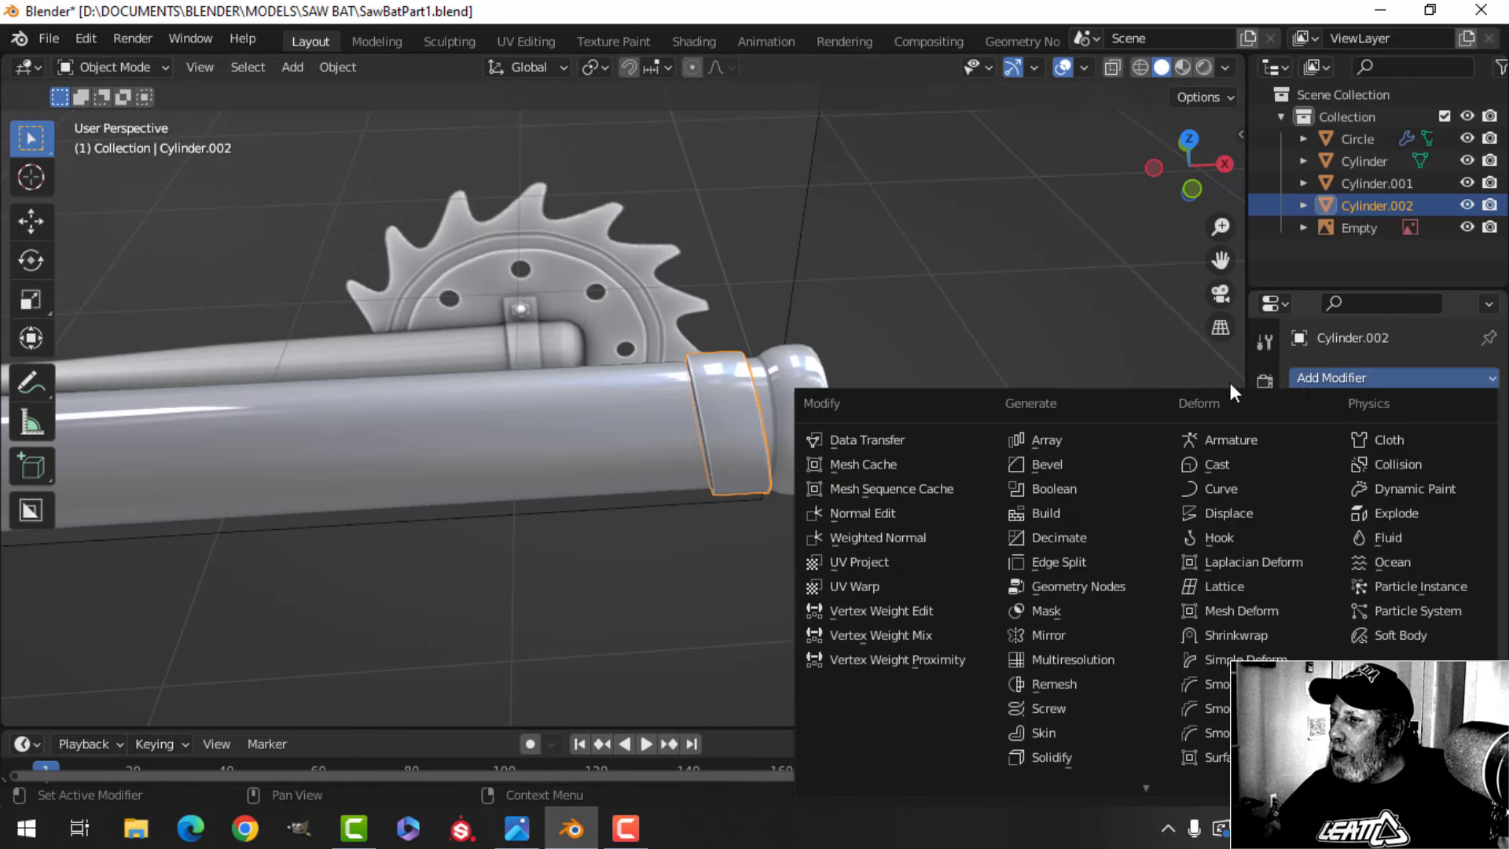
{"action": "left_click", "coordinate": [1066, 442]}
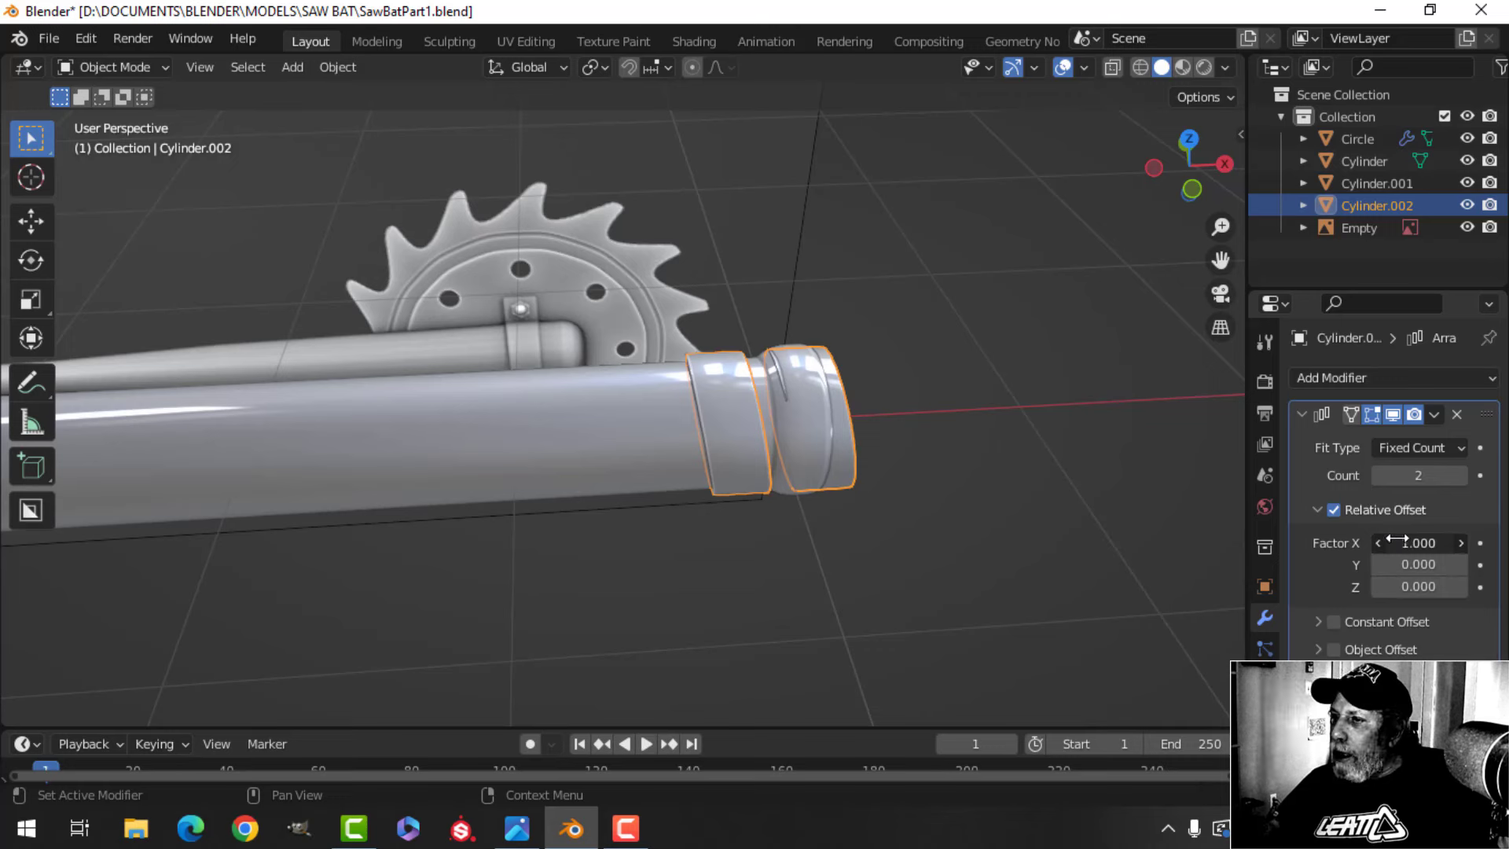
{"action": "left_click_drag", "start_coordinate": [1407, 542], "coordinate": [1297, 542]}
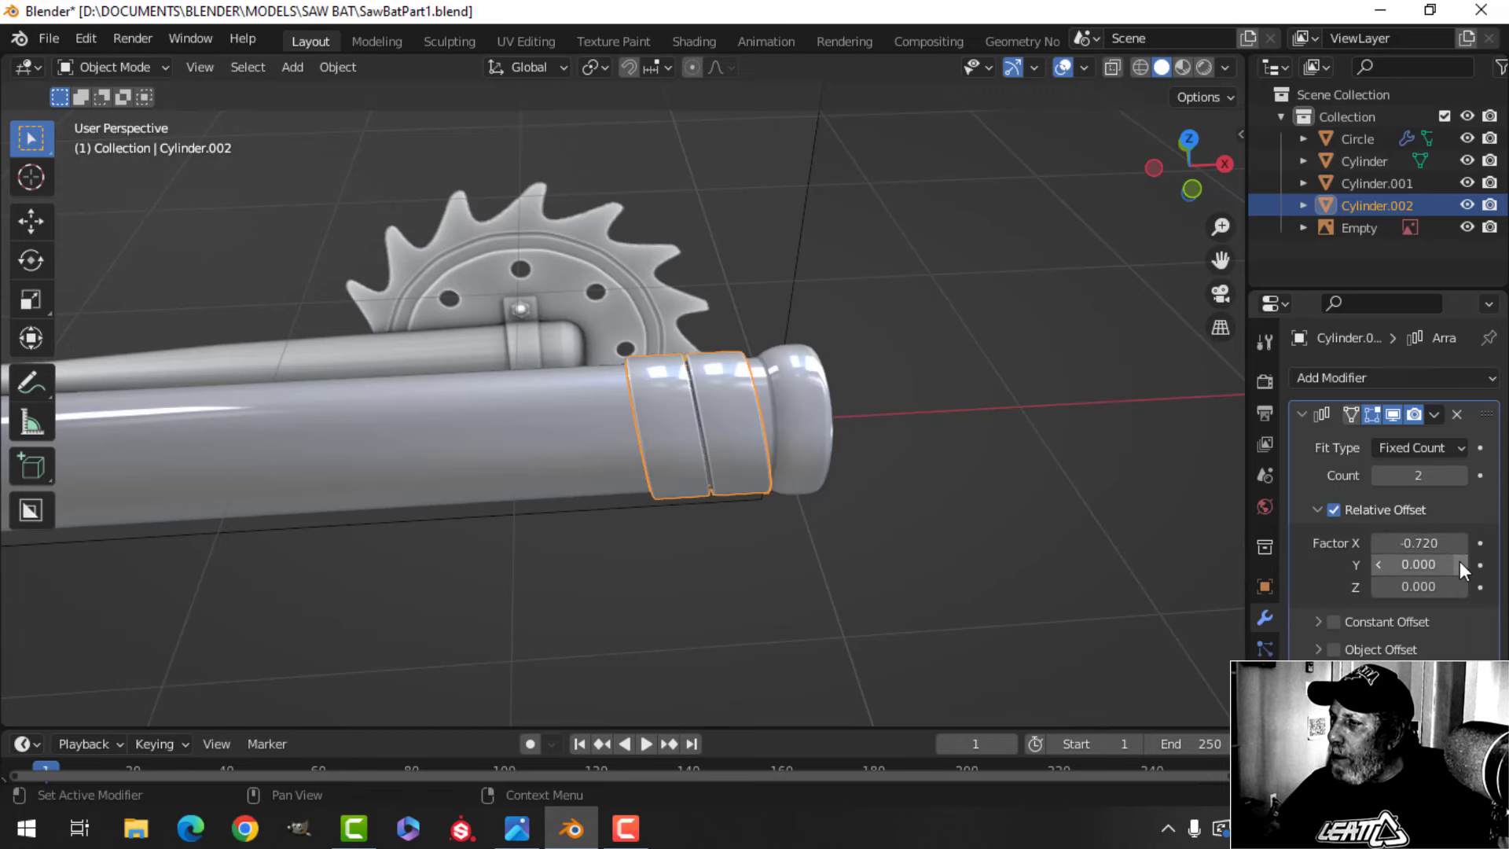
Set the array's count to 6 to extend the wrap along the handle
{"action": "left_click", "coordinate": [1461, 475]}
{"action": "left_click", "coordinate": [1461, 474]}
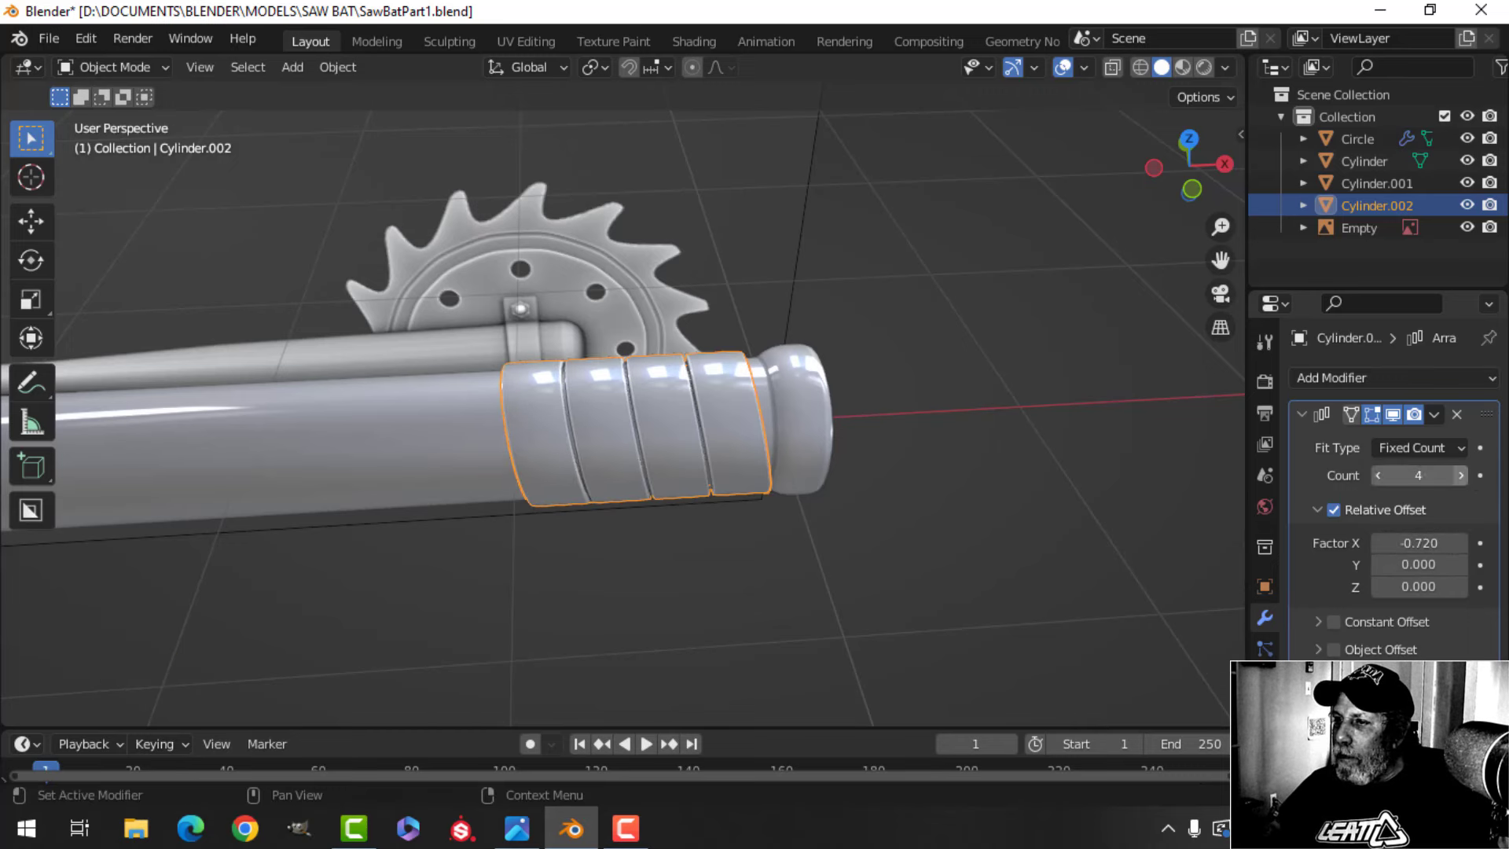
{"action": "left_click", "coordinate": [1462, 474]}
{"action": "left_click", "coordinate": [1461, 475]}
{"action": "scroll", "coordinate": [917, 486], "scroll_direction": "down", "scroll_amount": 2}
{"action": "key", "text": "alt+a"}
{"action": "middle_click_drag", "start_coordinate": [917, 486], "coordinate": [789, 523]}
{"action": "scroll", "coordinate": [713, 528], "scroll_direction": "up", "scroll_amount": 2}
Set the wrap's origin to its geometry in the front view
{"action": "left_click", "coordinate": [734, 425]}
{"action": "key", "text": "KP_1"}
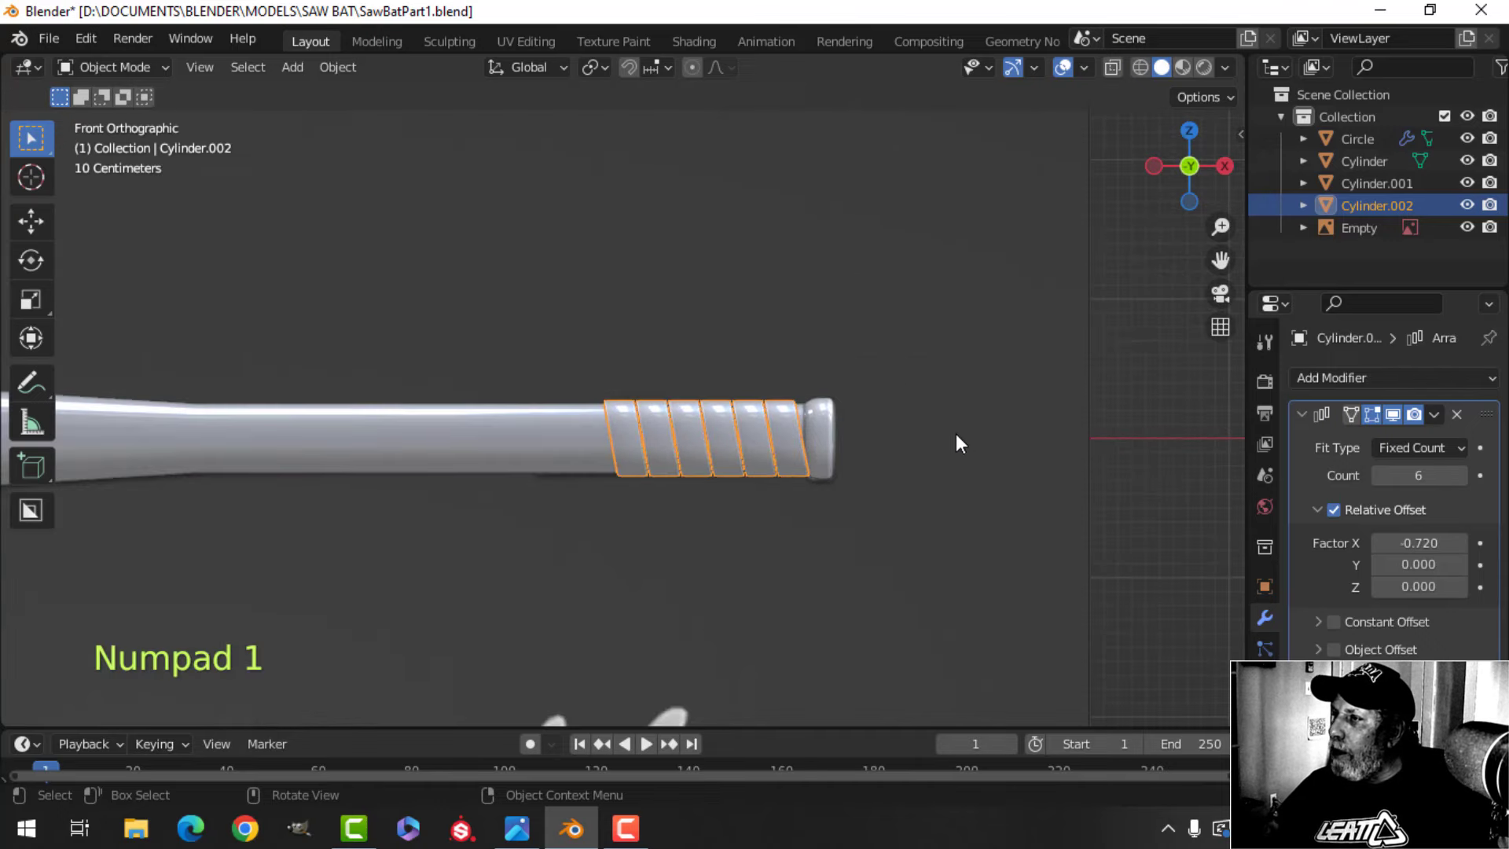
{"action": "right_click", "coordinate": [711, 423]}
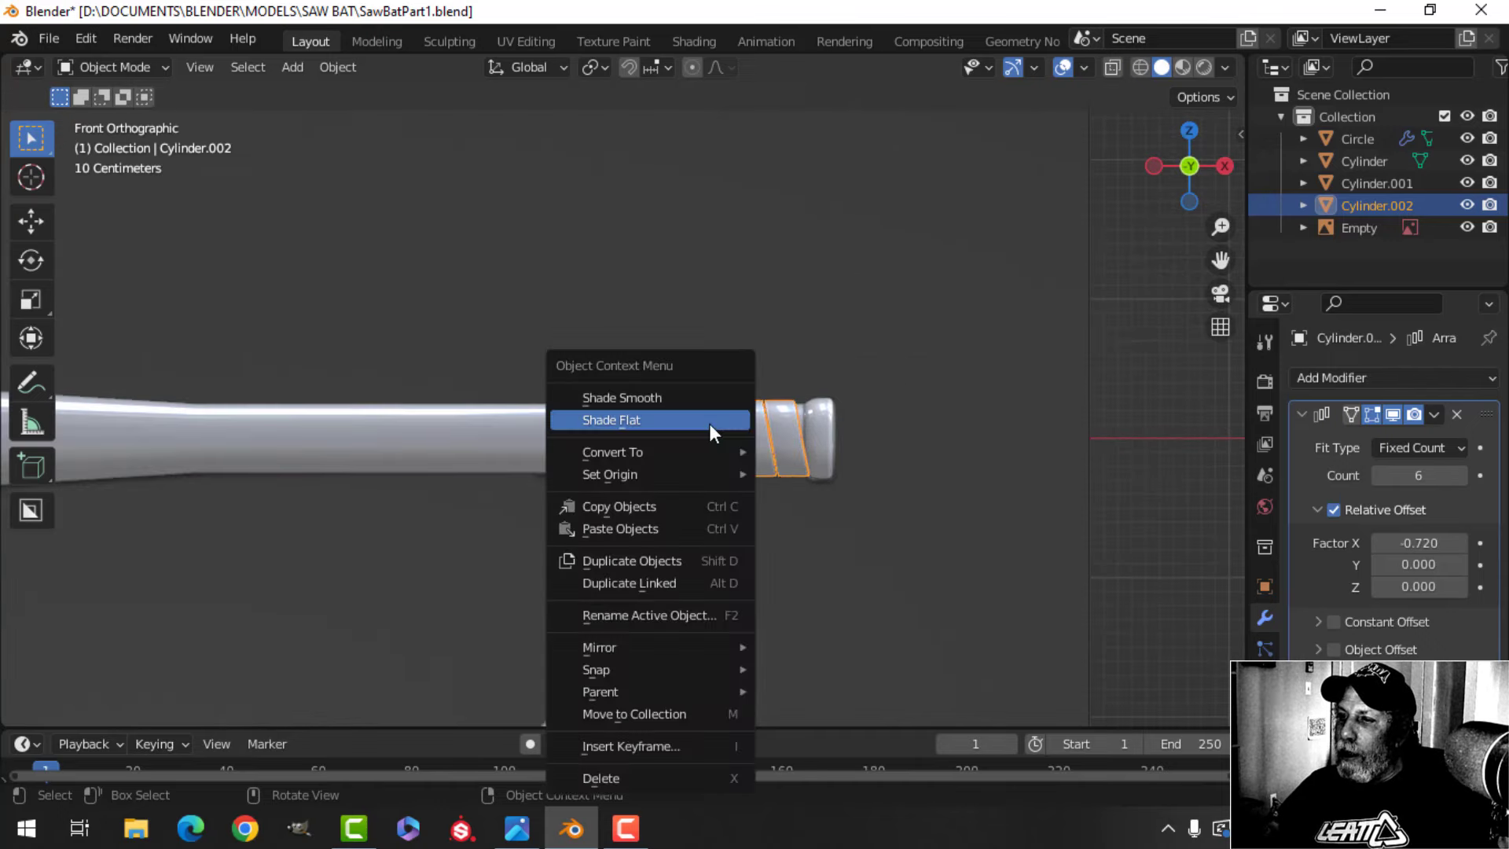
{"action": "mouse_move", "coordinate": [742, 471]}
{"action": "left_click", "coordinate": [870, 498]}
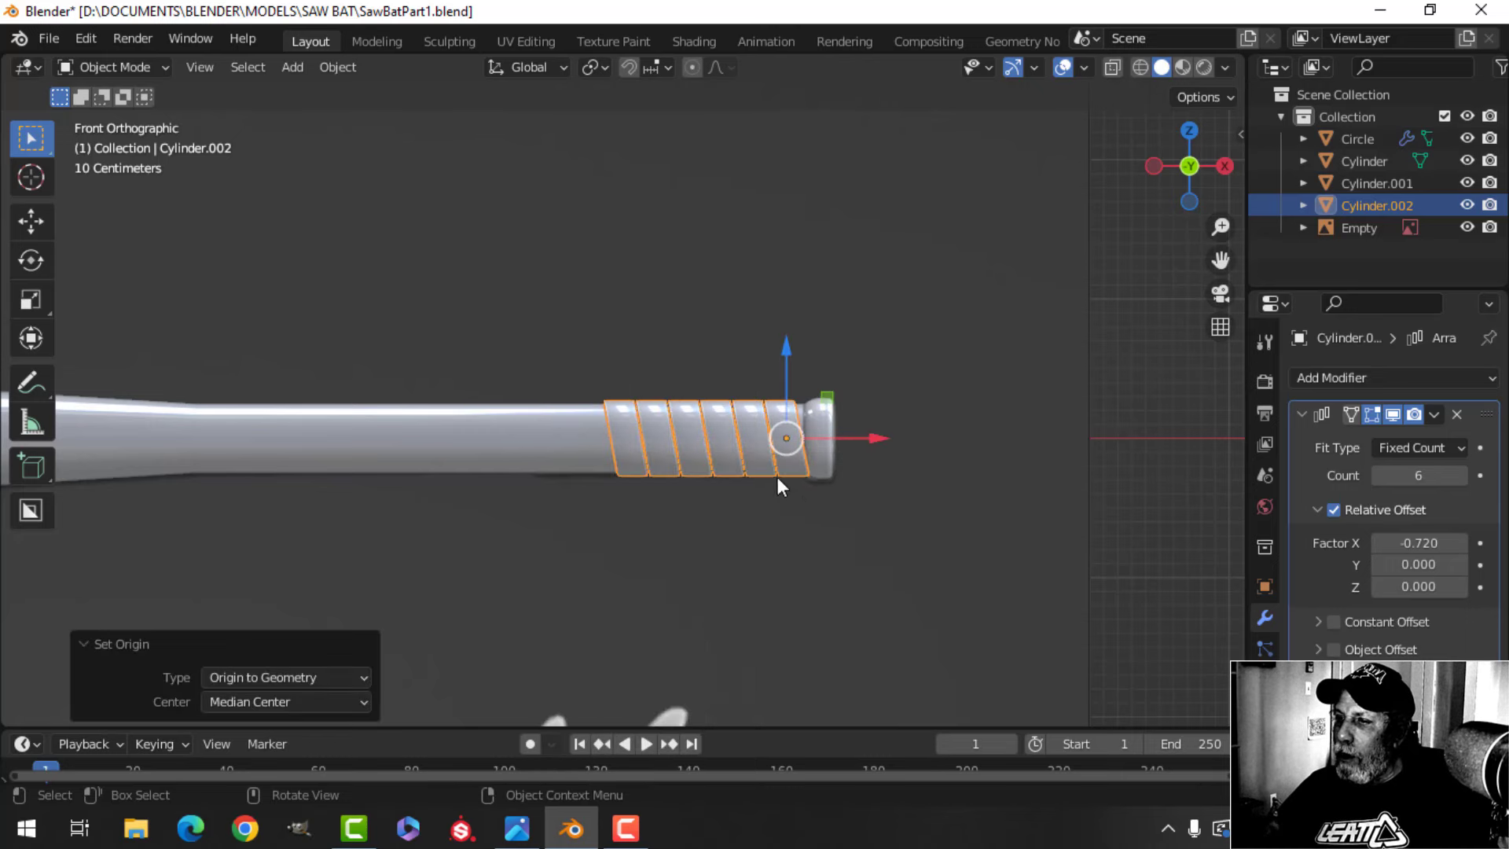
Duplicate the wrap, move the copy along X farther up the handle away from the knob and scale it by about 1.065
{"action": "key", "text": "shift+d"}
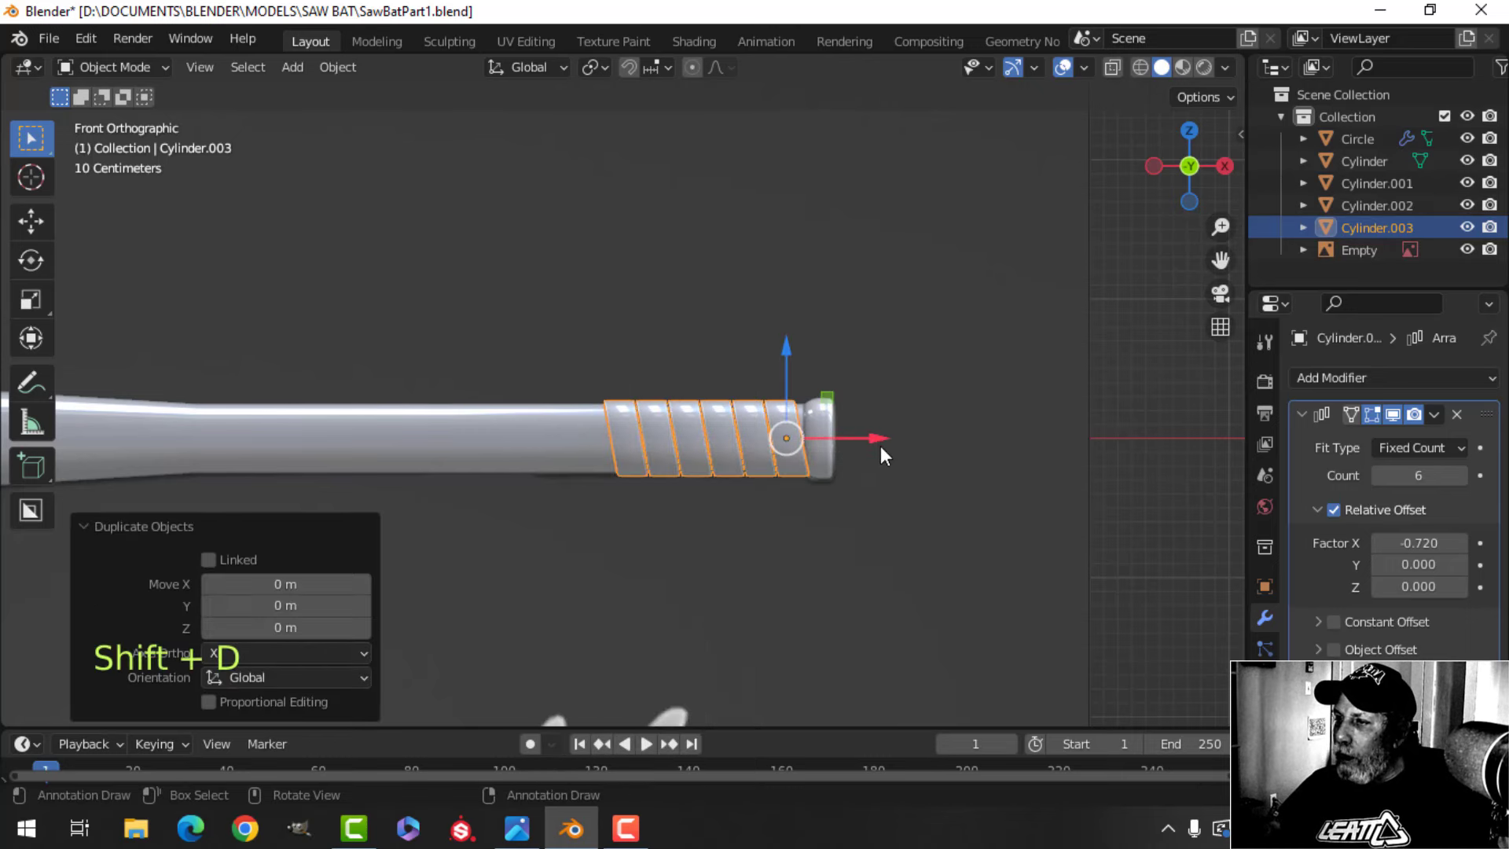
{"action": "key", "text": "x"}
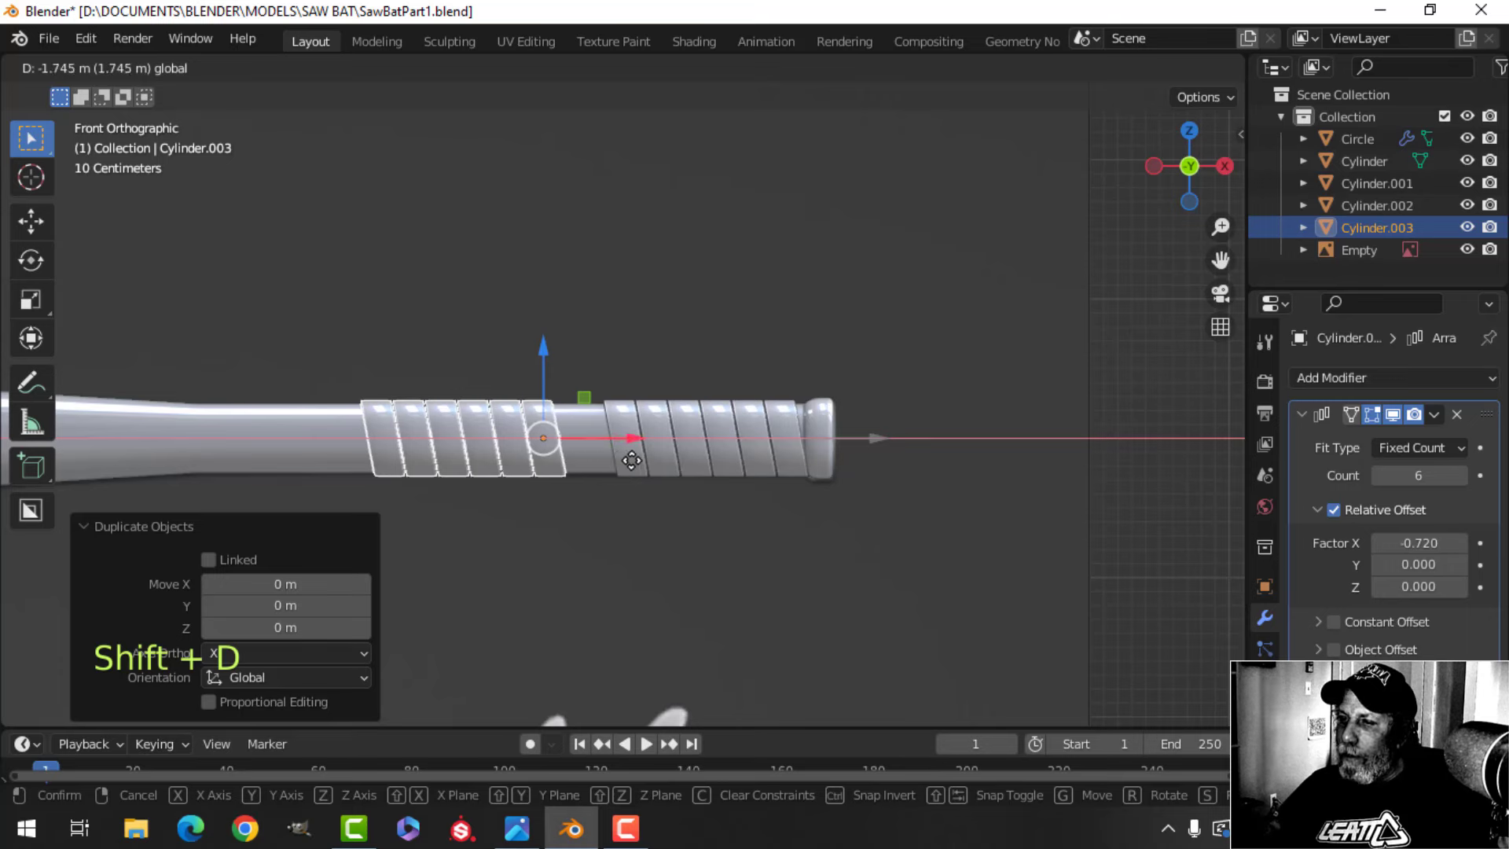
{"action": "left_click", "coordinate": [640, 461]}
{"action": "key", "text": "s"}
{"action": "left_click", "coordinate": [666, 477]}
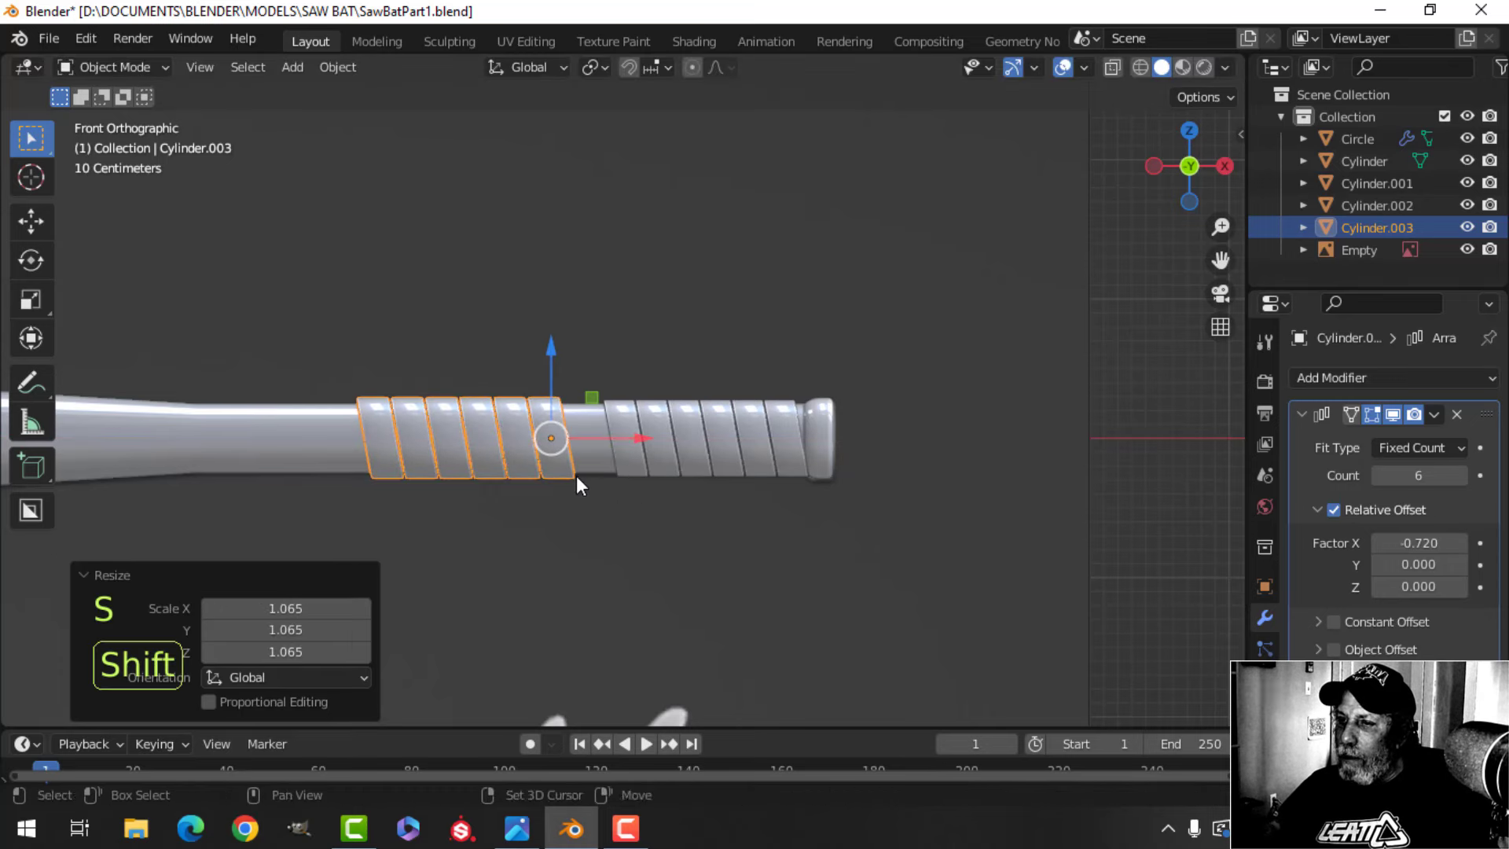
{"action": "middle_click_drag", "start_coordinate": [577, 474], "coordinate": [659, 479], "text": "shift"}
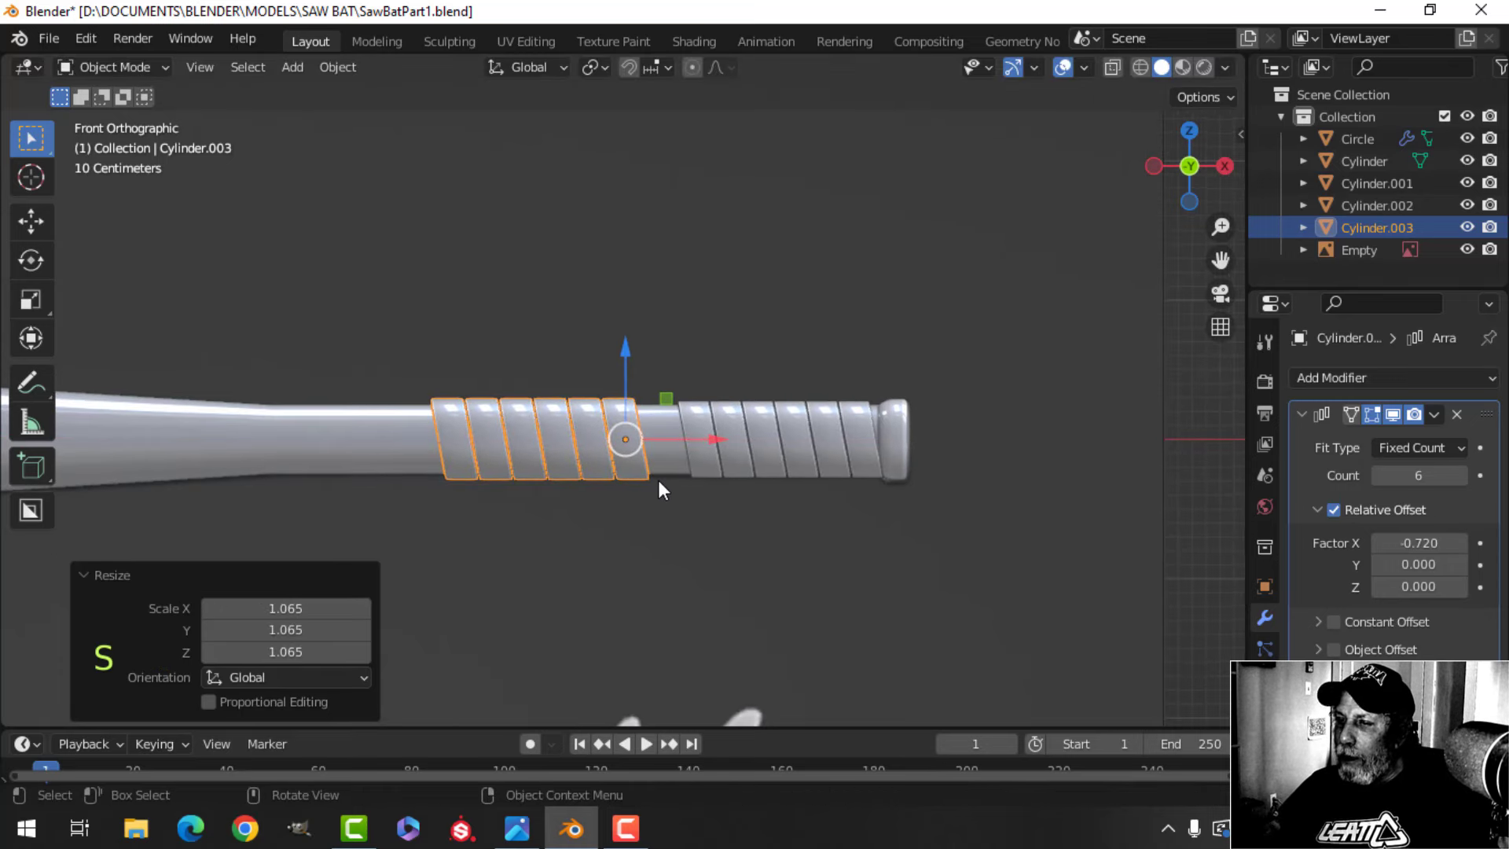
Shear the copied wrap's base band by an offset of about 0.362 to slant it the opposite way, hiding its array display during the edit
{"action": "left_click", "coordinate": [1389, 410]}
{"action": "key", "text": "Tab"}
{"action": "key", "text": "a"}
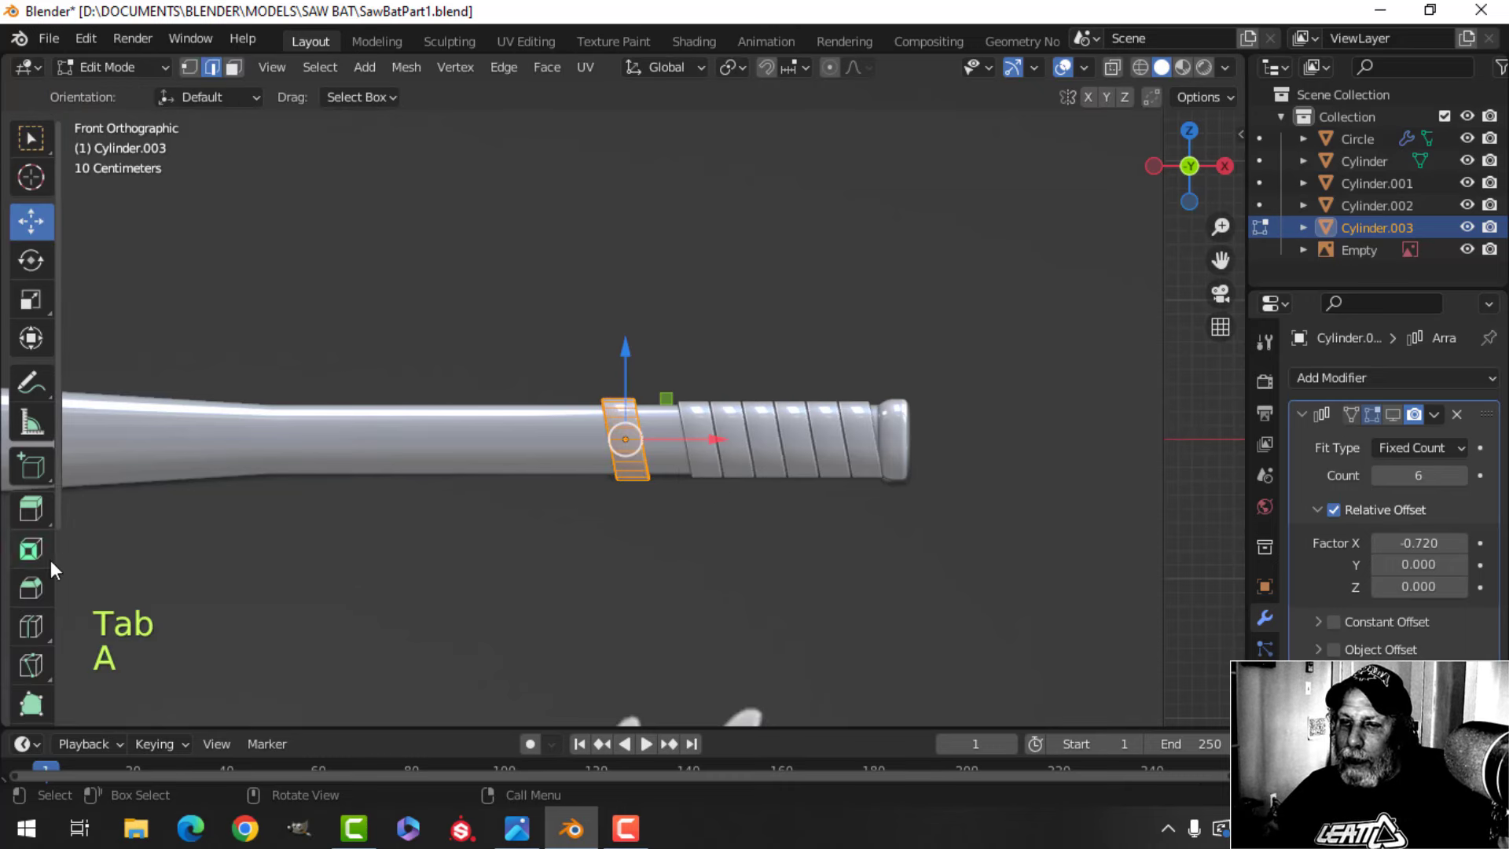
{"action": "scroll", "coordinate": [36, 553], "scroll_direction": "down", "scroll_amount": 5}
{"action": "left_click", "coordinate": [32, 615]}
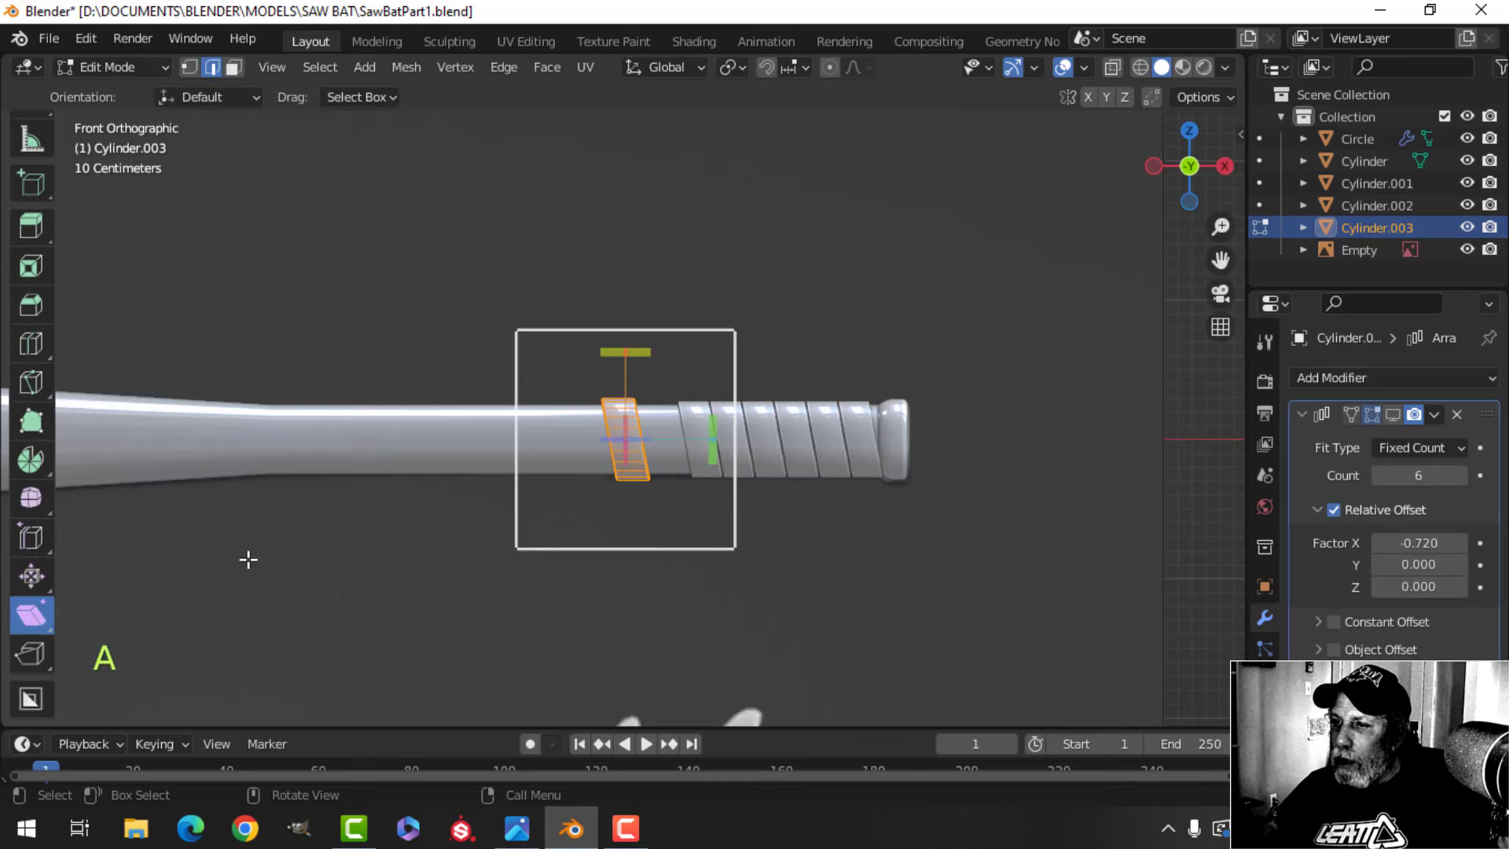
{"action": "left_click_drag", "start_coordinate": [636, 355], "coordinate": [707, 359]}
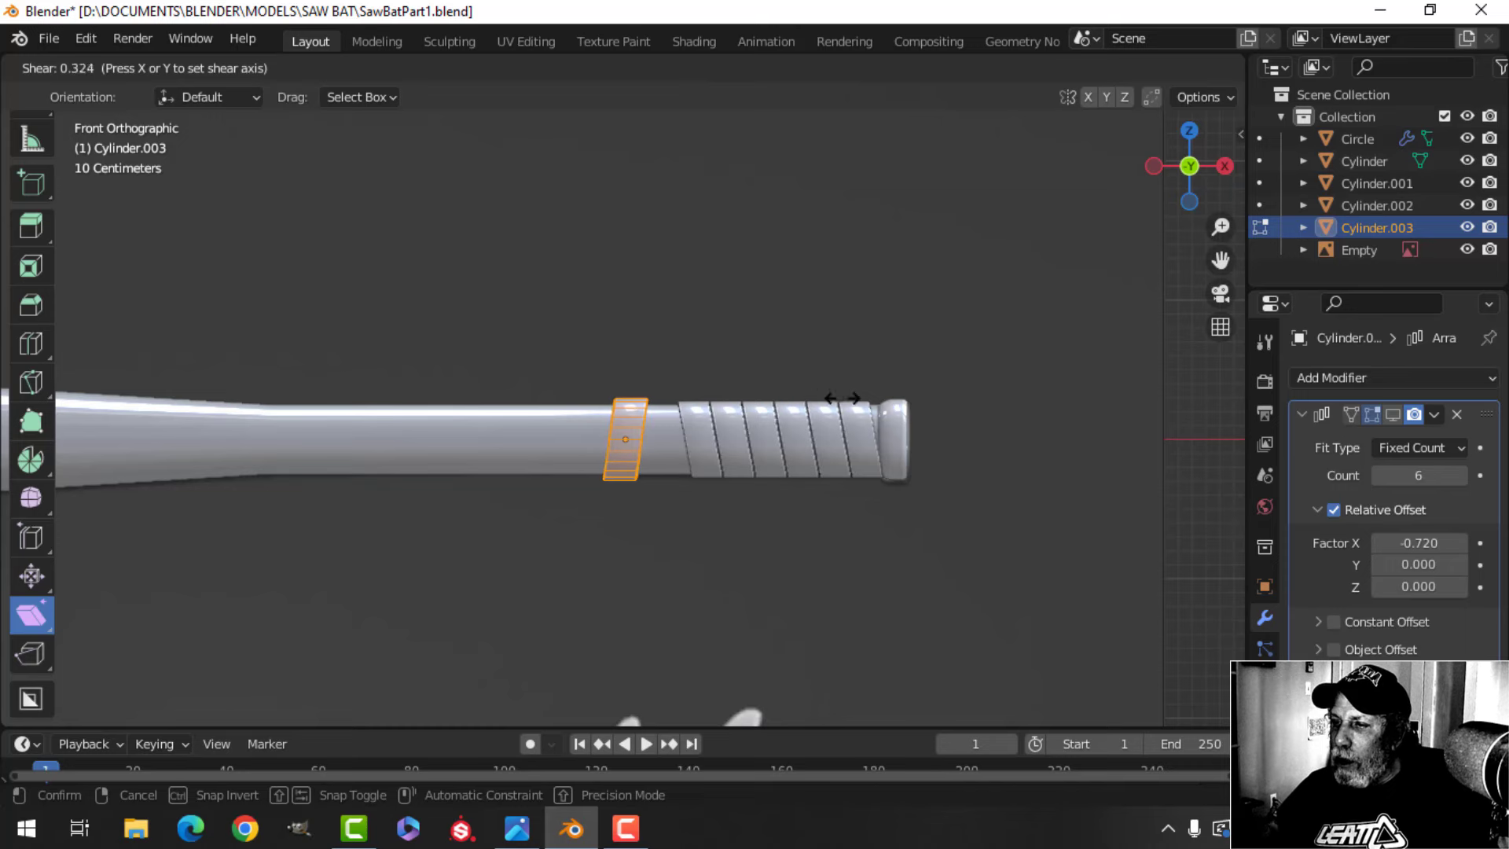
{"action": "left_click_drag", "start_coordinate": [865, 407], "coordinate": [865, 407]}
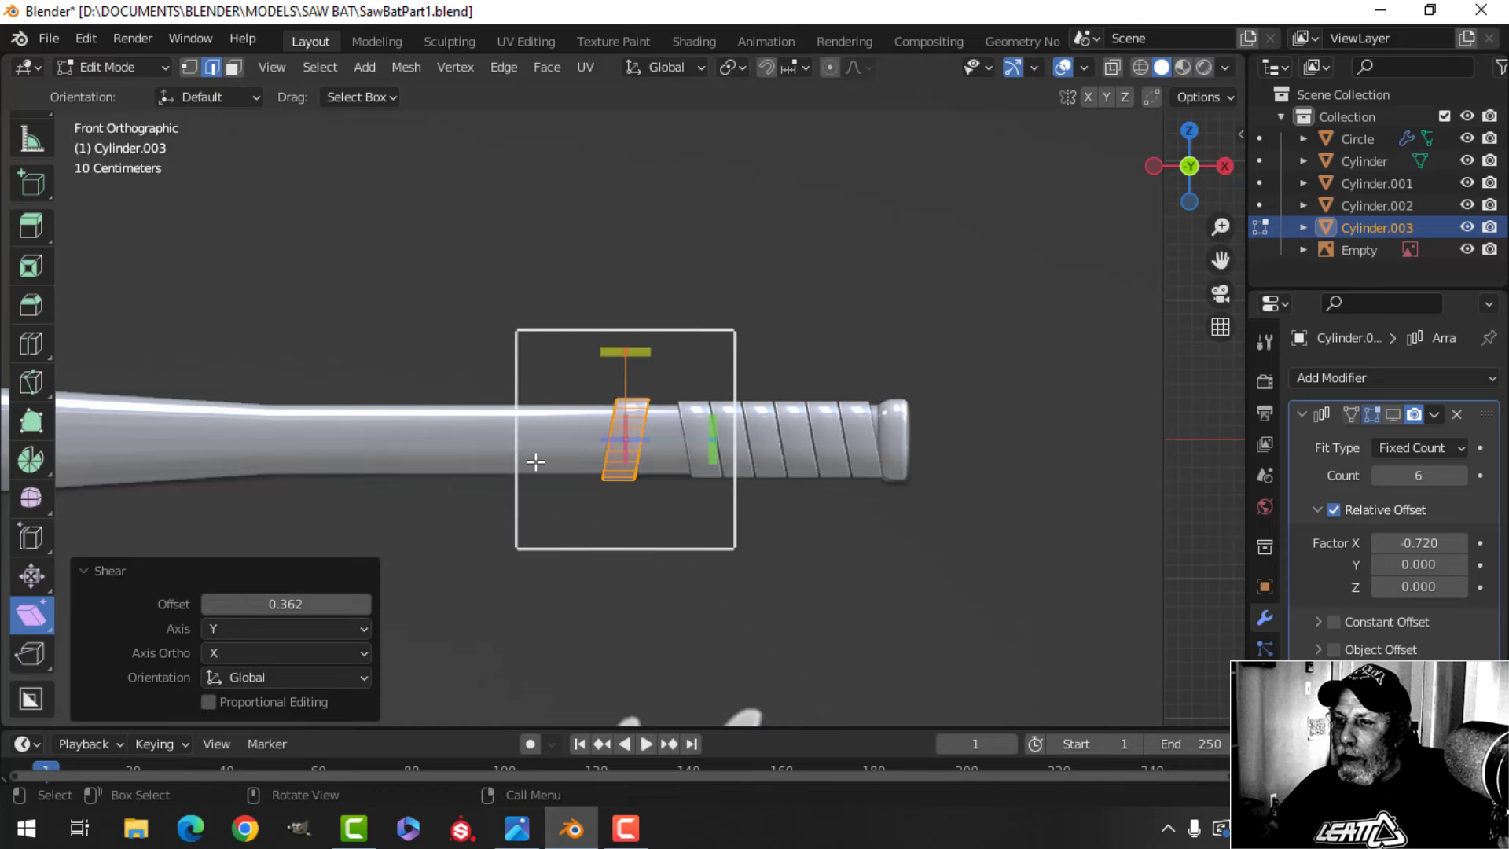
{"action": "key", "text": "Tab"}
{"action": "left_click", "coordinate": [1394, 415]}
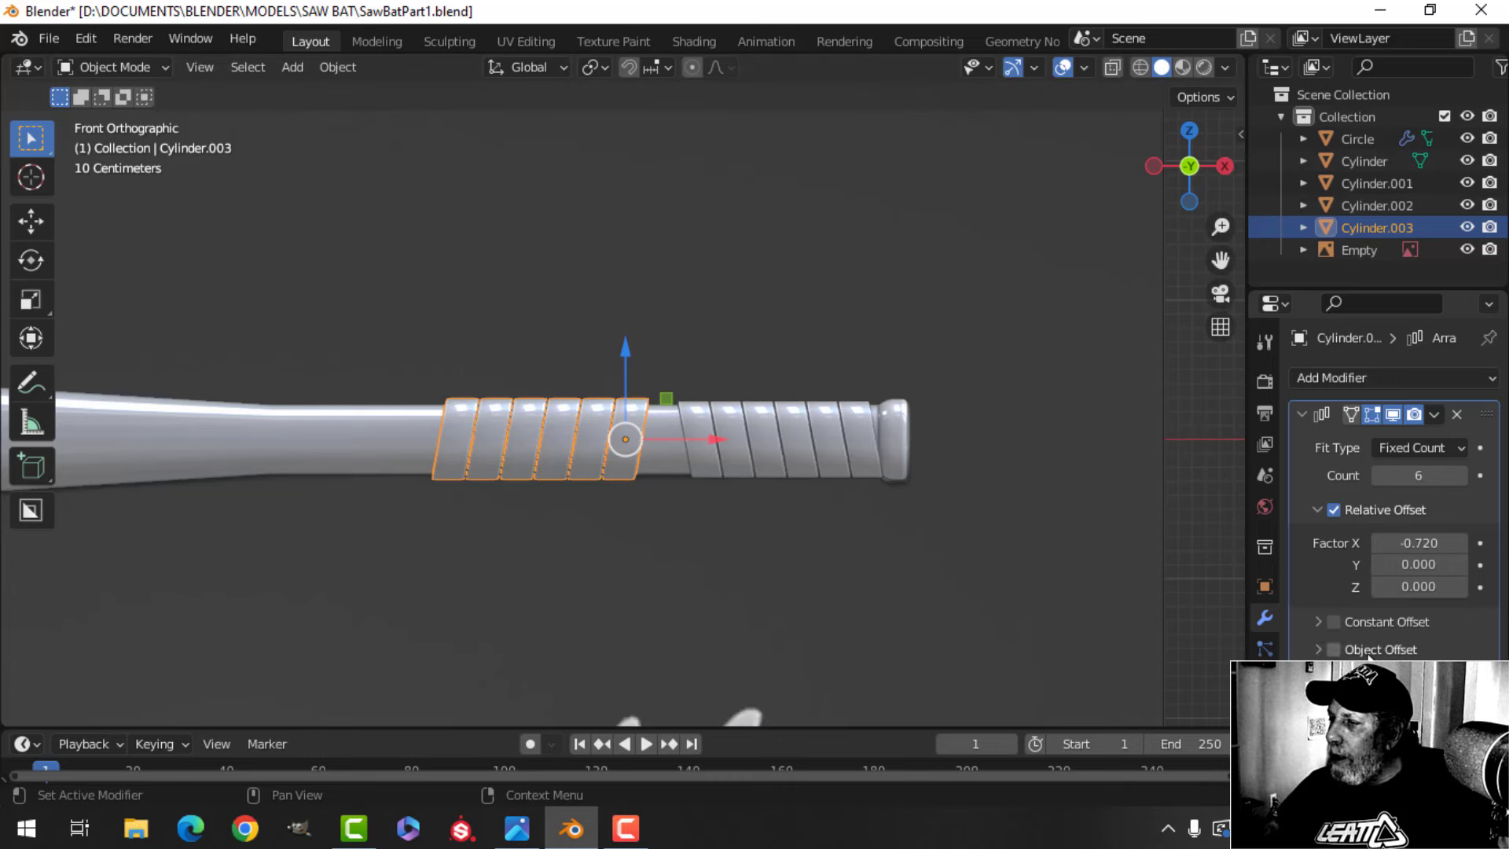
Set the copied wrap's array factor X to -0.810 and count to 4, and move it along X over the original wrap near the knob
{"action": "left_click_drag", "start_coordinate": [1424, 554], "coordinate": [1387, 554], "text": "shift"}
{"action": "left_click_drag", "start_coordinate": [725, 432], "coordinate": [930, 426]}
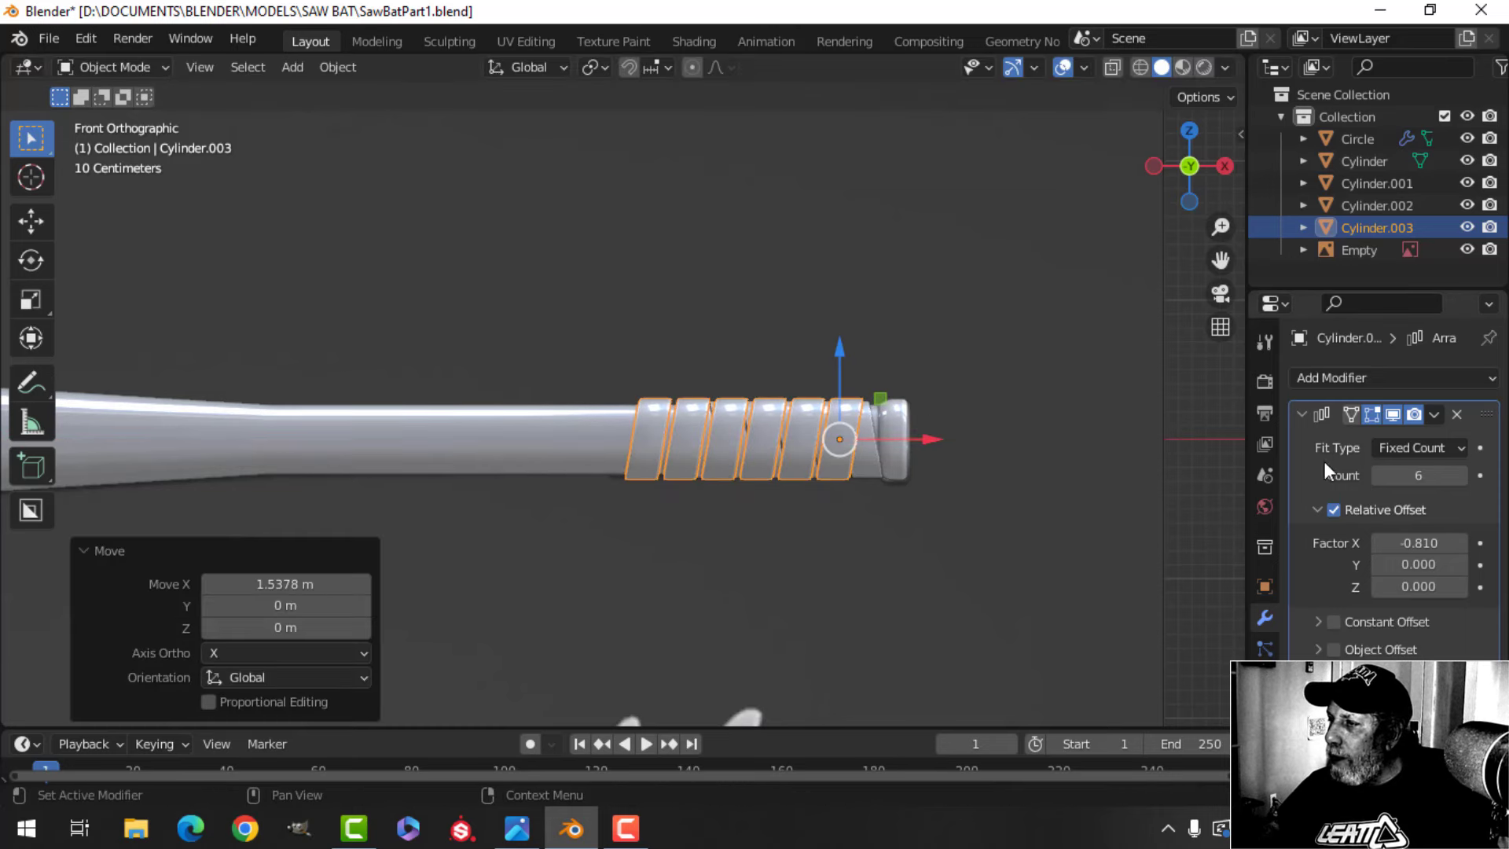
{"action": "left_click", "coordinate": [1380, 475]}
{"action": "left_click", "coordinate": [1381, 475]}
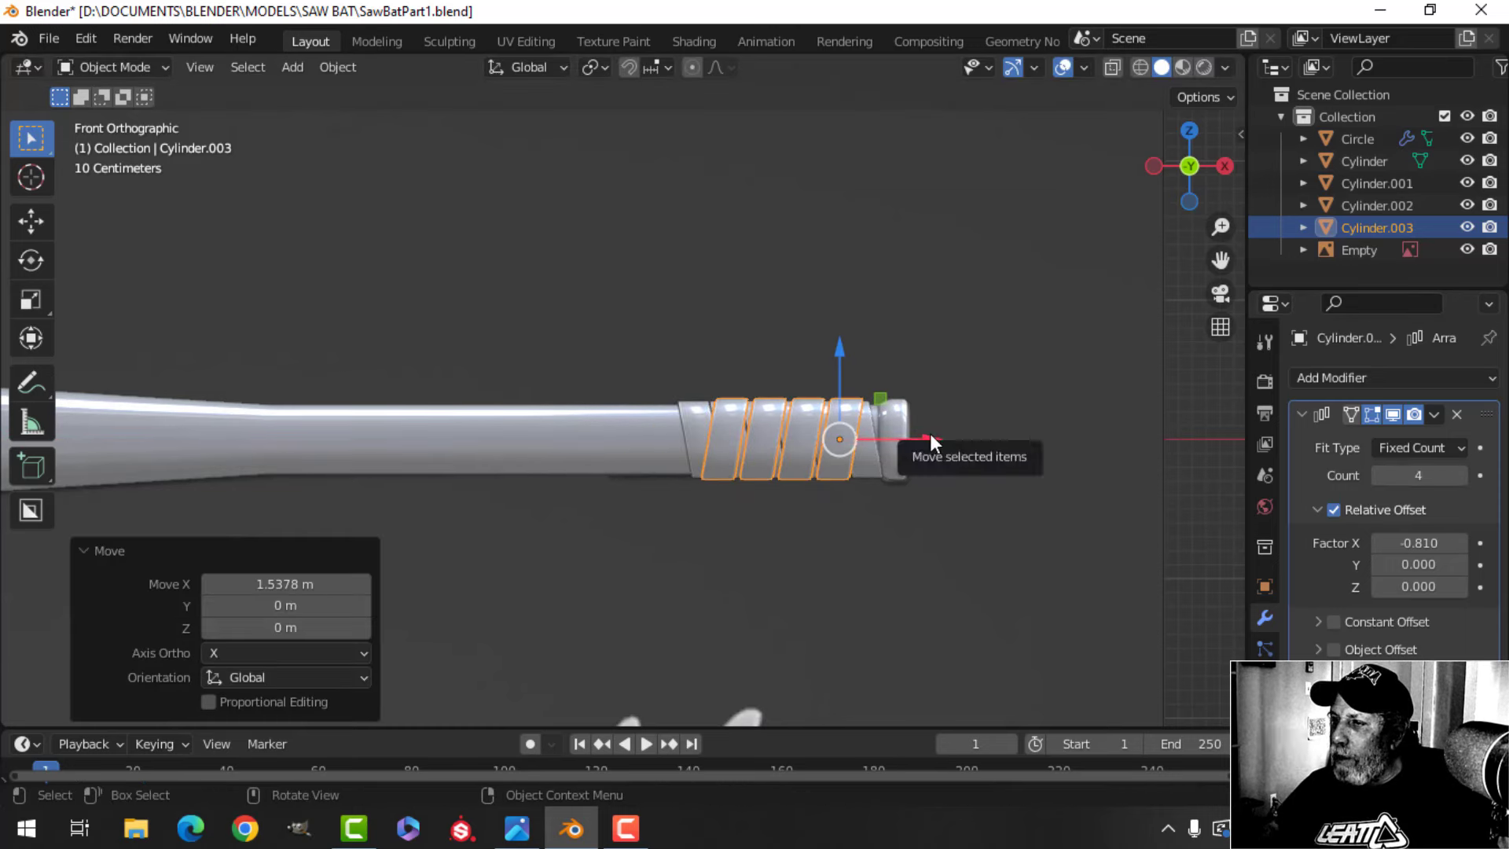
{"action": "left_click_drag", "start_coordinate": [931, 436], "coordinate": [953, 438]}
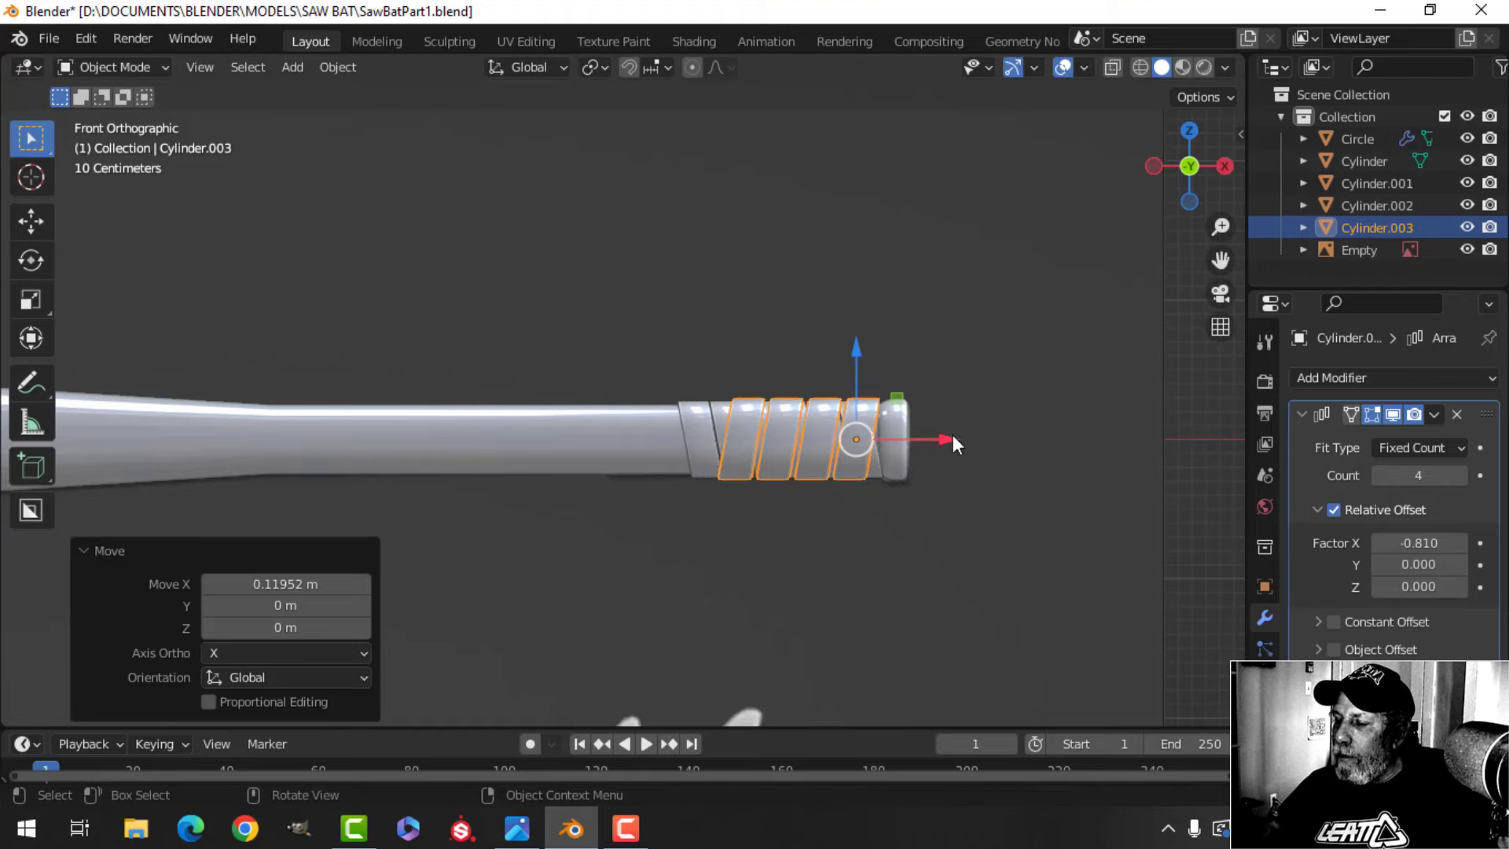
Apply the Array modifier on both the crossing wrap and the original wrap
{"action": "key", "text": "alt+a"}
{"action": "middle_click_drag", "start_coordinate": [925, 450], "coordinate": [792, 403]}
{"action": "scroll", "coordinate": [795, 428], "scroll_direction": "down", "scroll_amount": 6}
{"action": "middle_click_drag", "start_coordinate": [801, 460], "coordinate": [734, 486], "text": "shift"}
{"action": "scroll", "coordinate": [640, 513], "scroll_direction": "down", "scroll_amount": 4}
{"action": "mouse_move", "coordinate": [639, 512]}
{"action": "middle_mouse_down", "text": "shift"}
{"action": "mouse_move", "coordinate": [711, 450]}
{"action": "mouse_move", "coordinate": [659, 559]}
{"action": "mouse_move", "coordinate": [662, 516]}
{"action": "middle_mouse_up", "text": "shift"}
{"action": "scroll", "coordinate": [711, 450], "scroll_direction": "up", "scroll_amount": 2}
{"action": "left_click", "coordinate": [662, 501]}
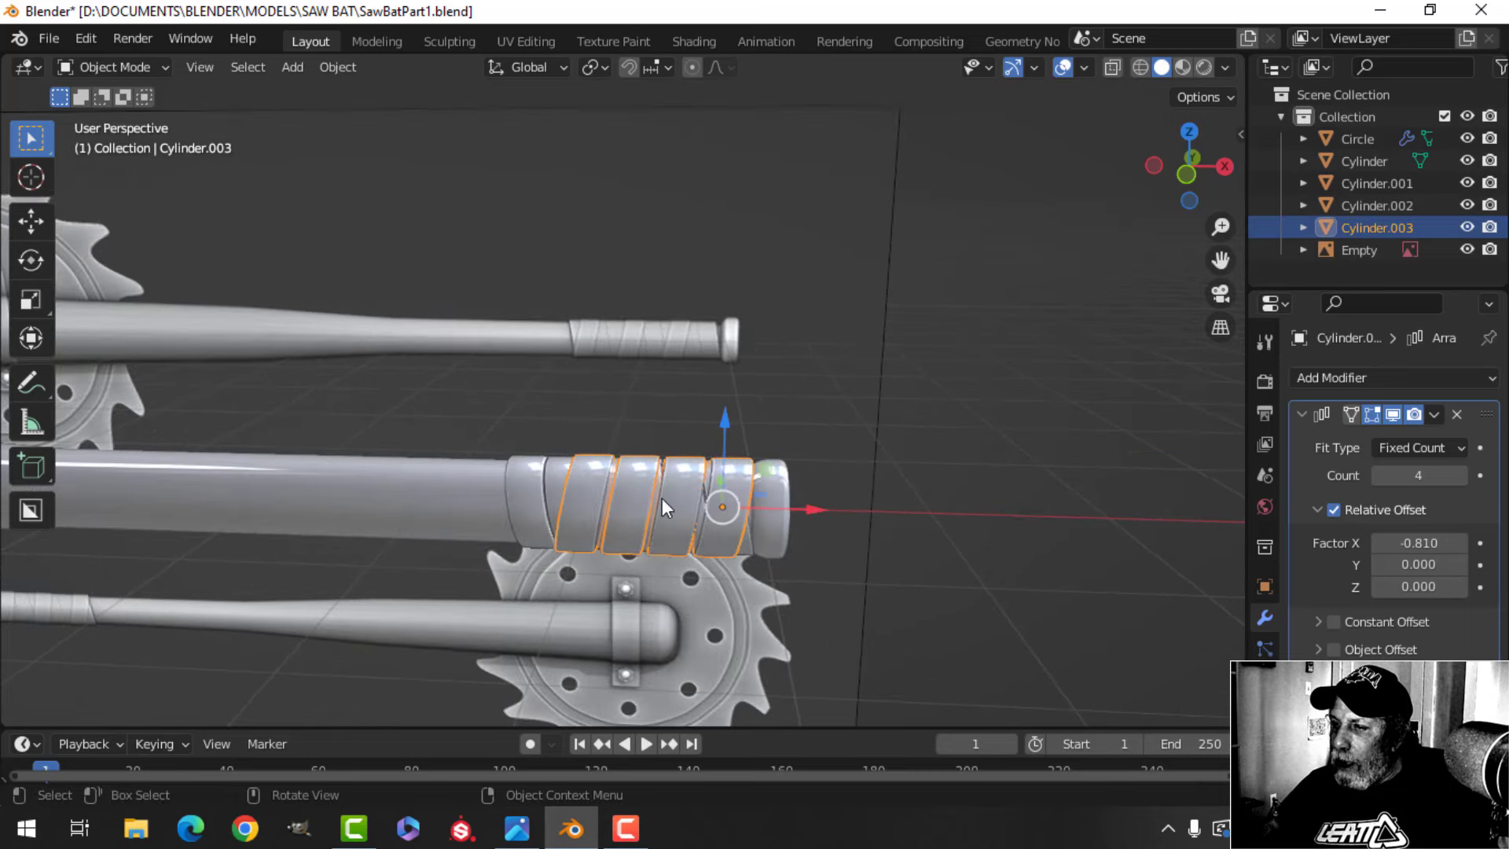
{"action": "left_click", "coordinate": [1435, 413]}
{"action": "left_click", "coordinate": [1409, 440]}
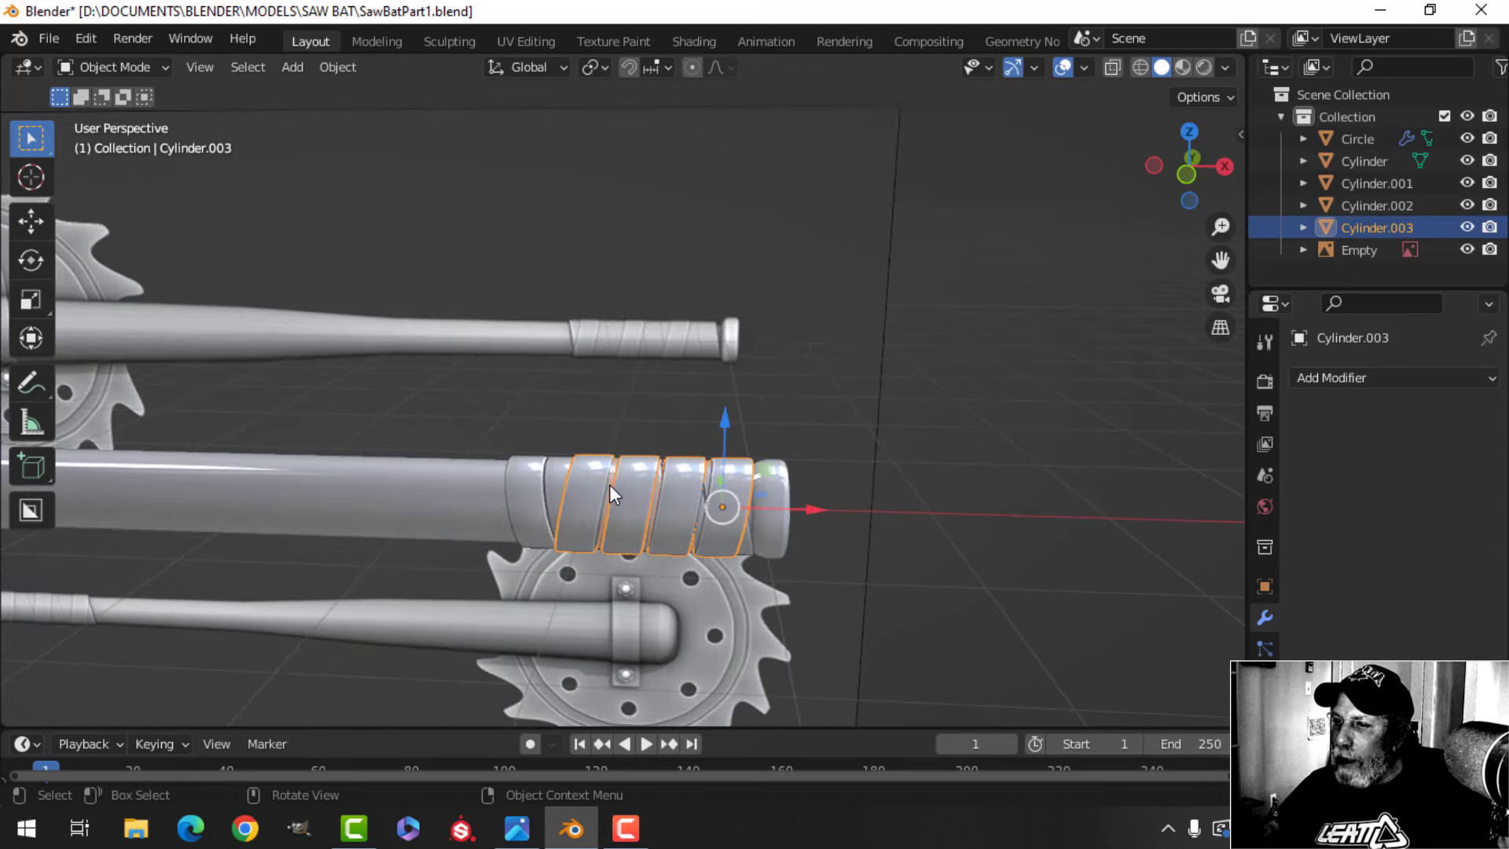
{"action": "left_click", "coordinate": [516, 477]}
{"action": "left_click", "coordinate": [1434, 414]}
{"action": "left_click", "coordinate": [1403, 439]}
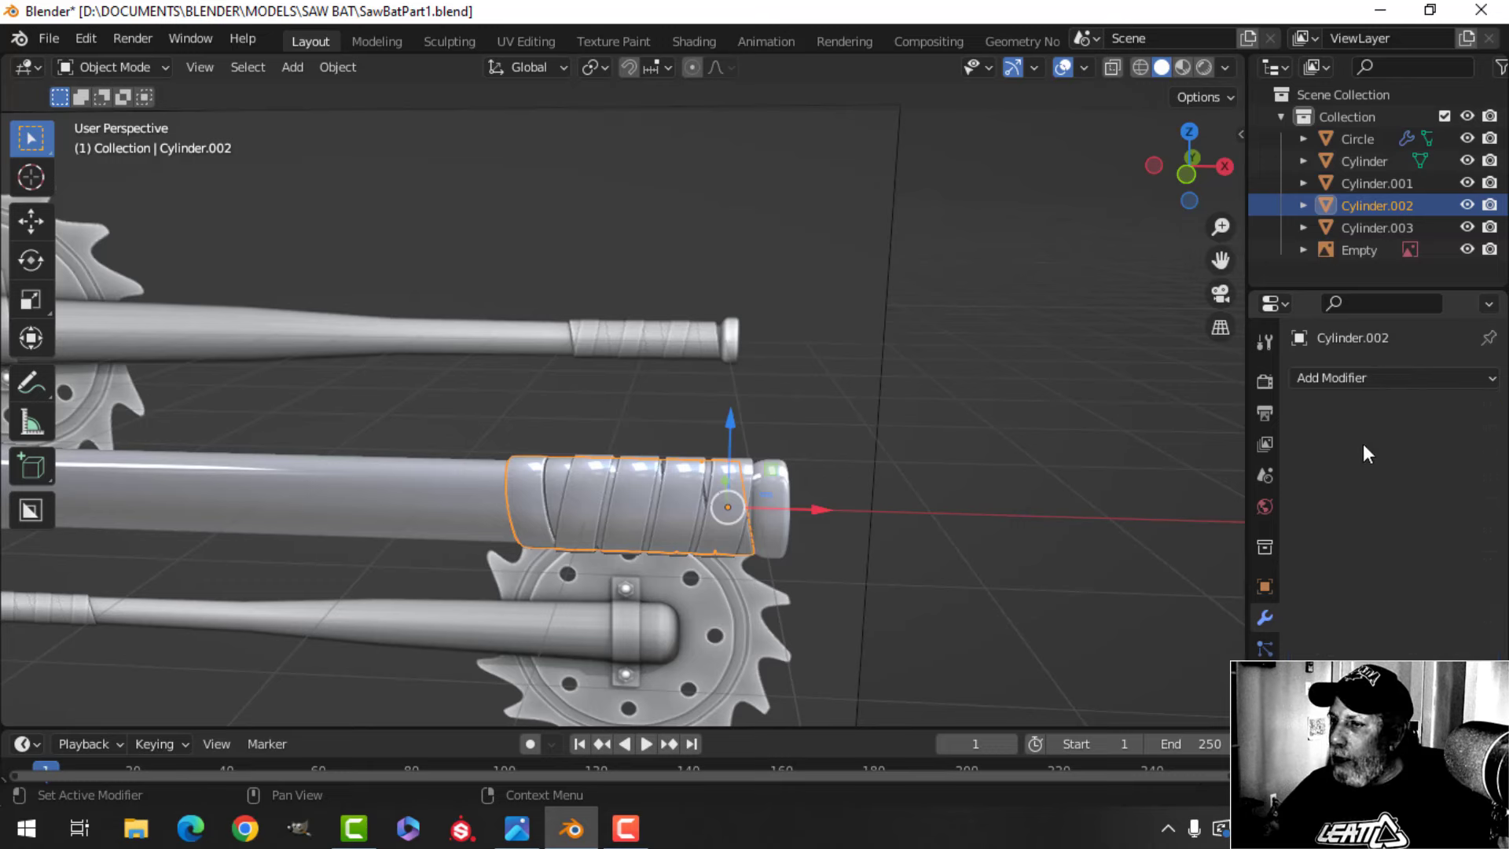
{"action": "key", "text": "alt+a"}
{"action": "left_click", "coordinate": [601, 500]}
{"action": "scroll", "coordinate": [605, 487], "scroll_direction": "up", "scroll_amount": 3}
{"action": "middle_click_drag", "start_coordinate": [618, 454], "coordinate": [619, 408], "text": "shift"}
{"action": "key", "text": "Tab"}
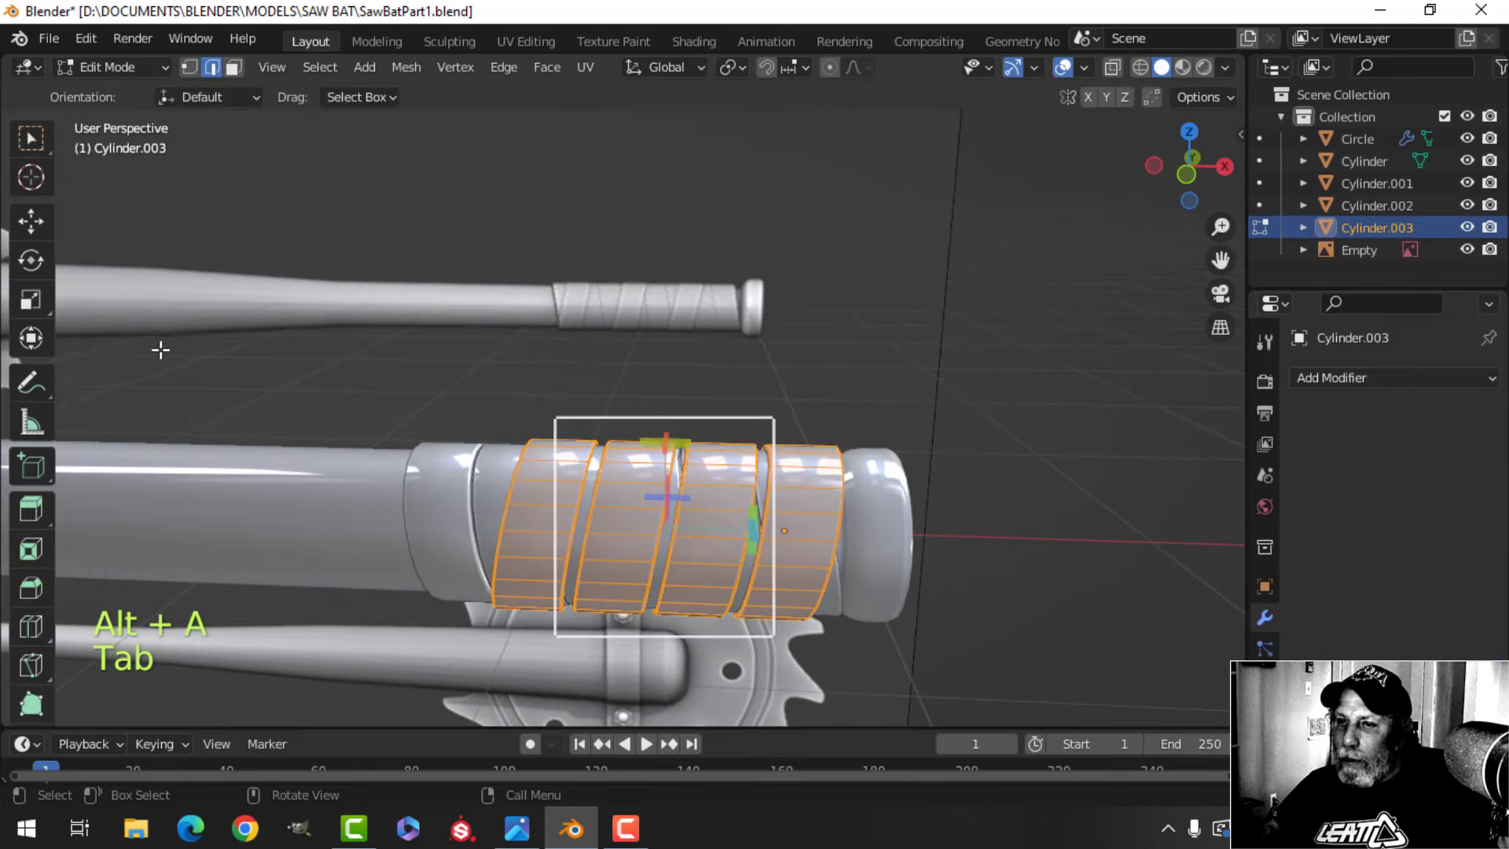
{"action": "left_click", "coordinate": [31, 221]}
{"action": "key", "text": "alt+a"}
{"action": "left_click_drag", "start_coordinate": [620, 507], "coordinate": [609, 505]}
{"action": "key", "text": "ctrl+z"}
{"action": "scroll", "coordinate": [695, 513], "scroll_direction": "down", "scroll_amount": 2}
{"action": "key", "text": "Tab"}
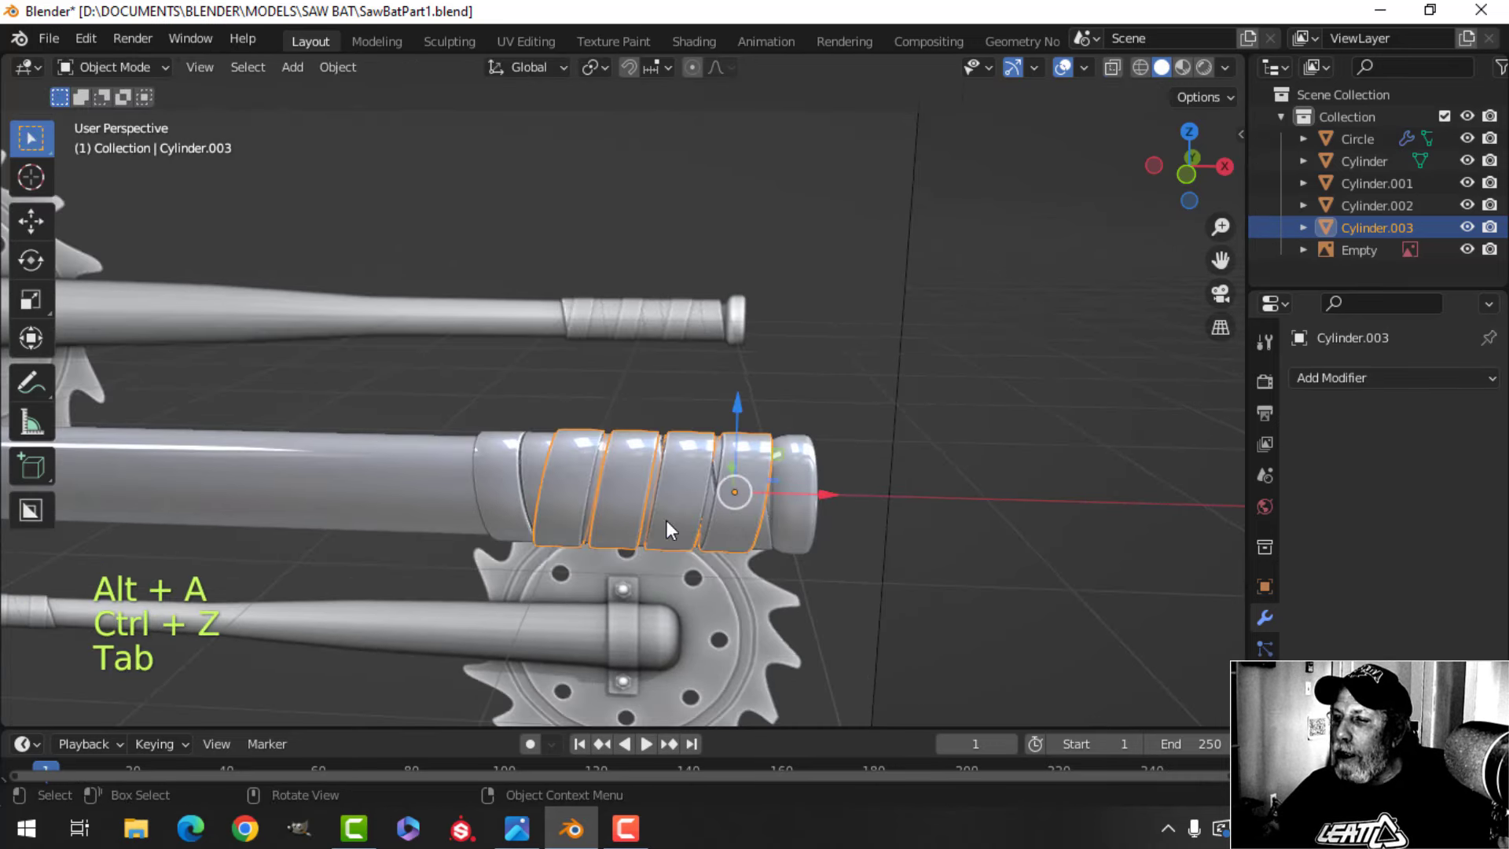
Join the crossing wrap and the original wrap into one object
{"action": "left_click", "coordinate": [525, 474], "text": "shift"}
{"action": "key", "text": "ctrl+j"}
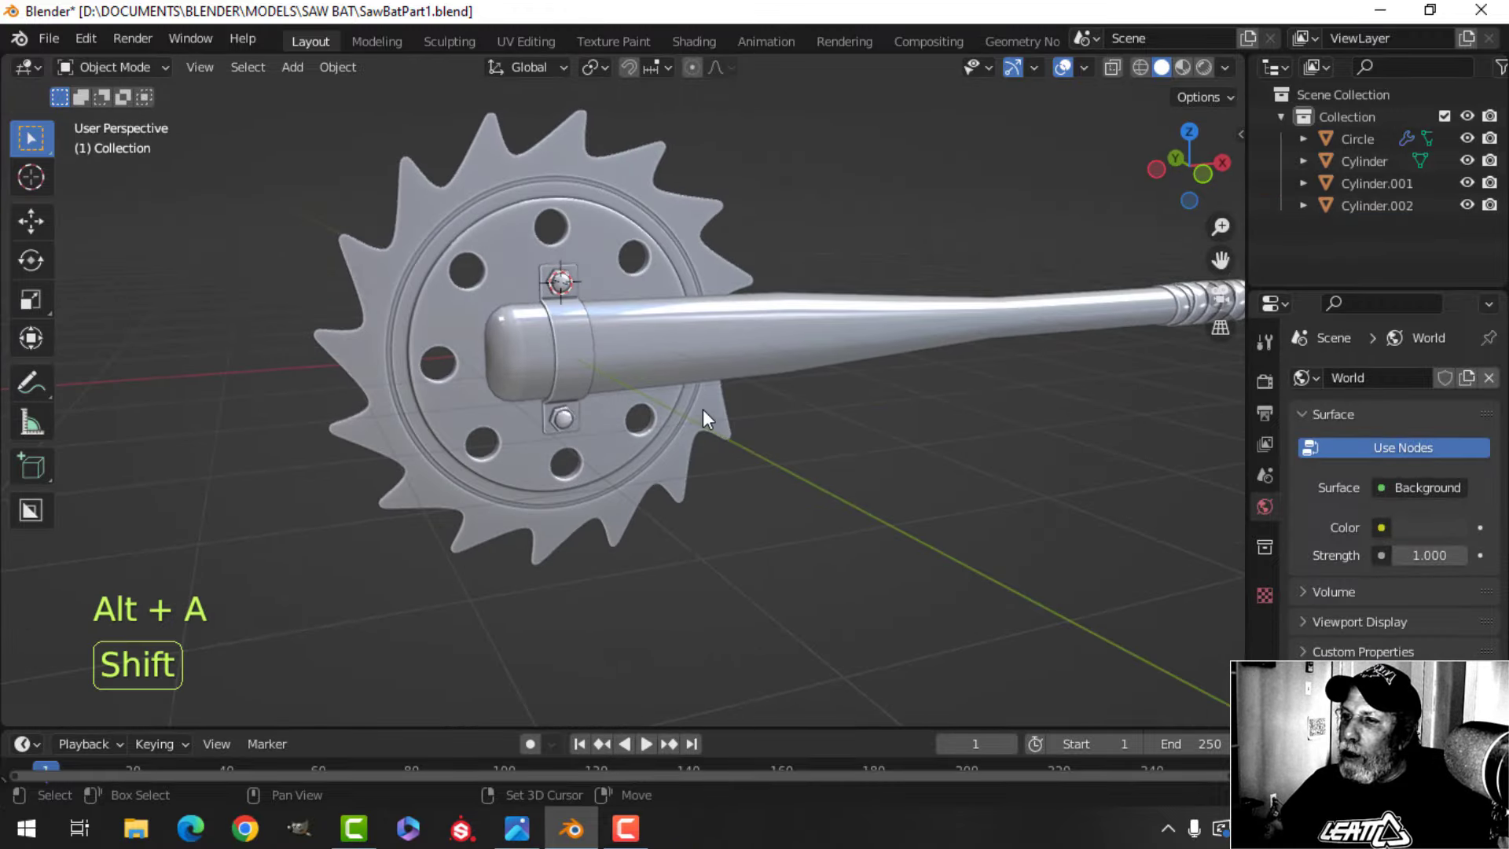
Examine the materials assigned to the saw blade, the strap, the bat and the grip wrap
{"action": "middle_click_drag", "start_coordinate": [702, 409], "coordinate": [700, 443]}
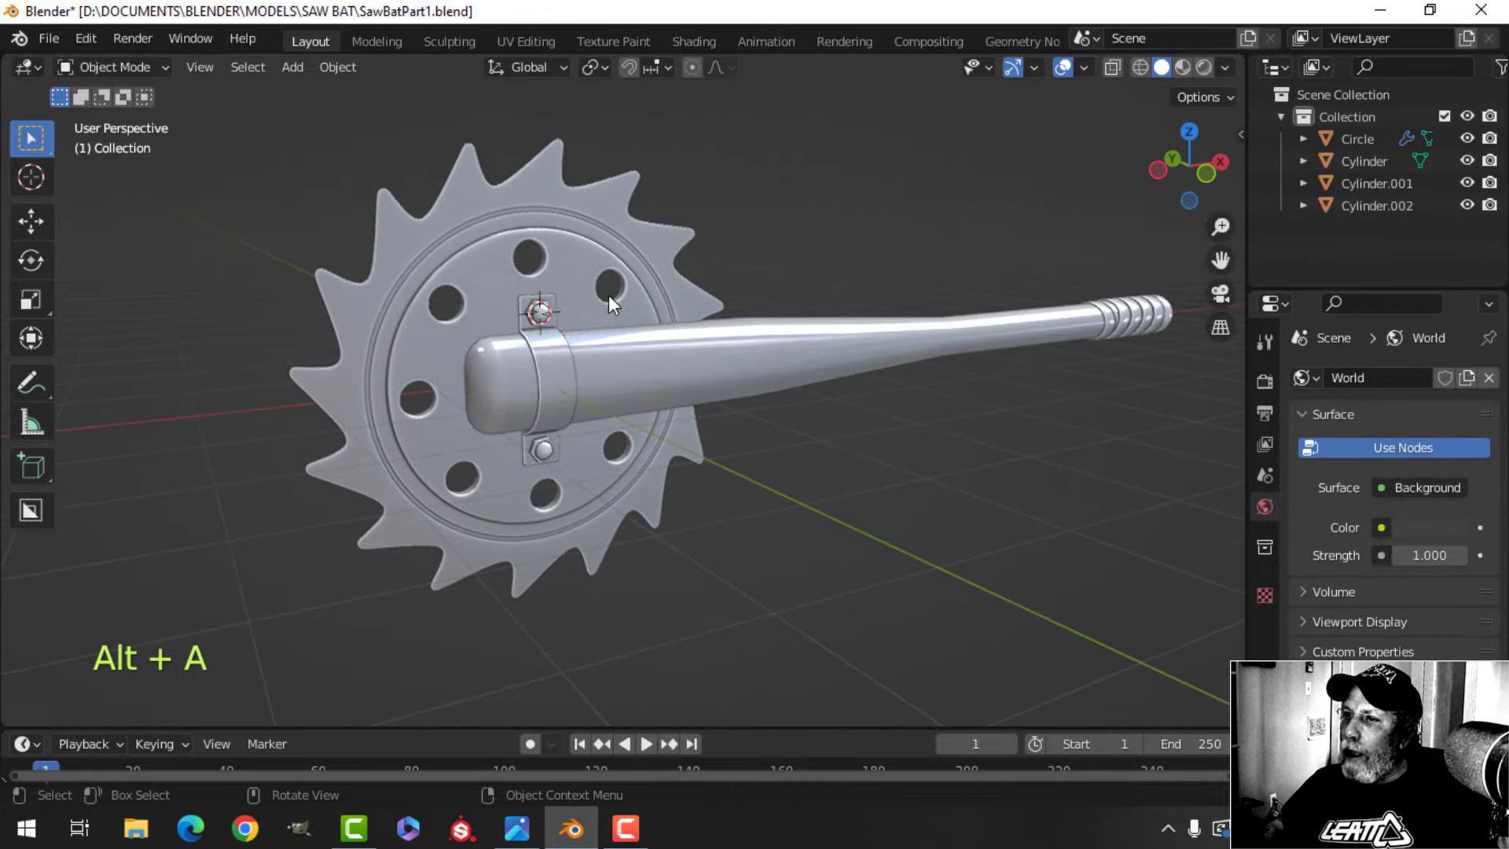
{"action": "left_click", "coordinate": [593, 272]}
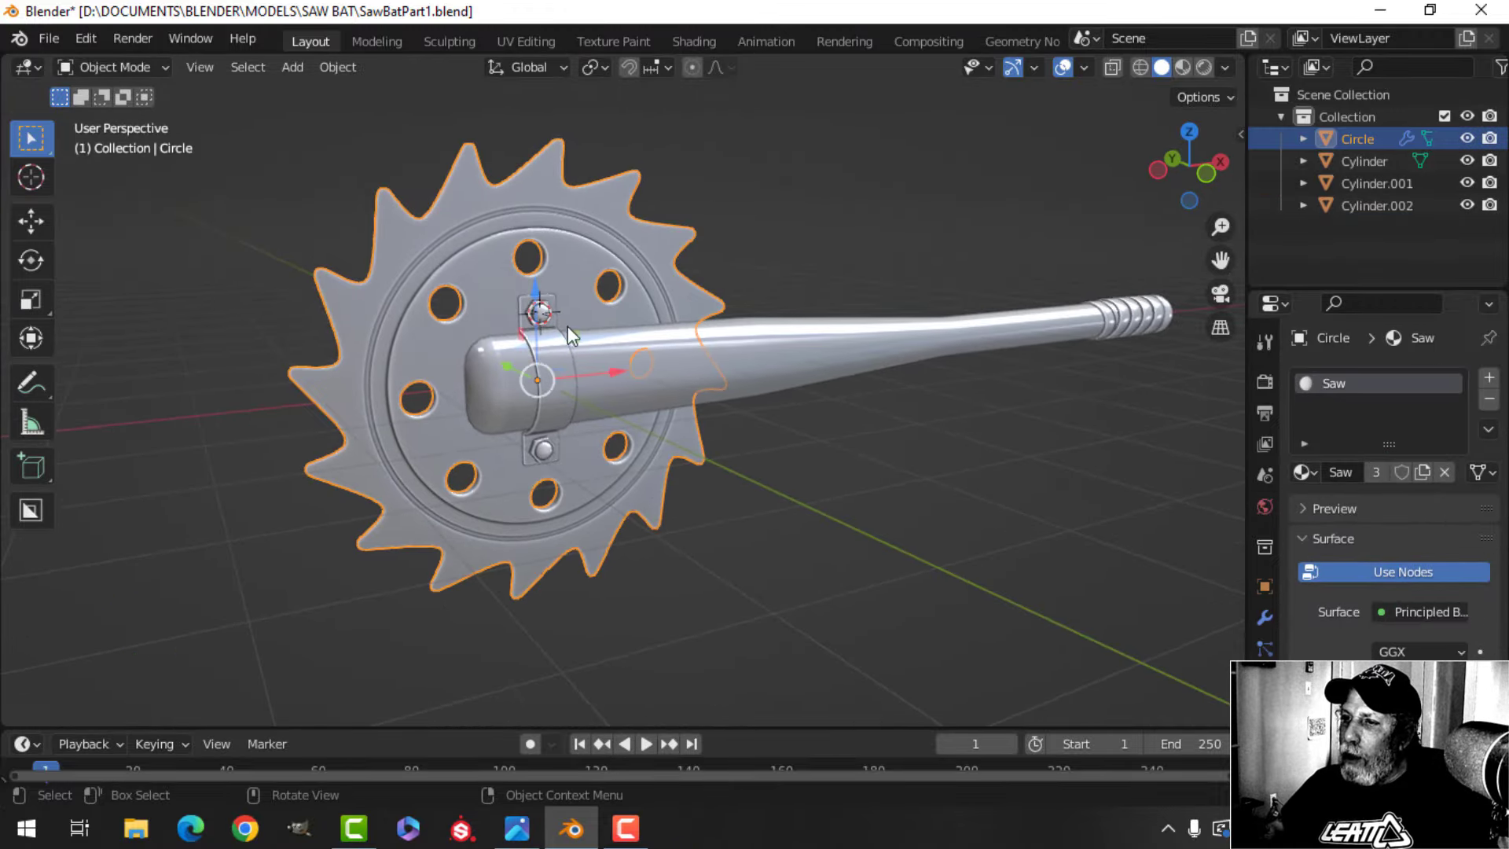
{"action": "left_click", "coordinate": [554, 365]}
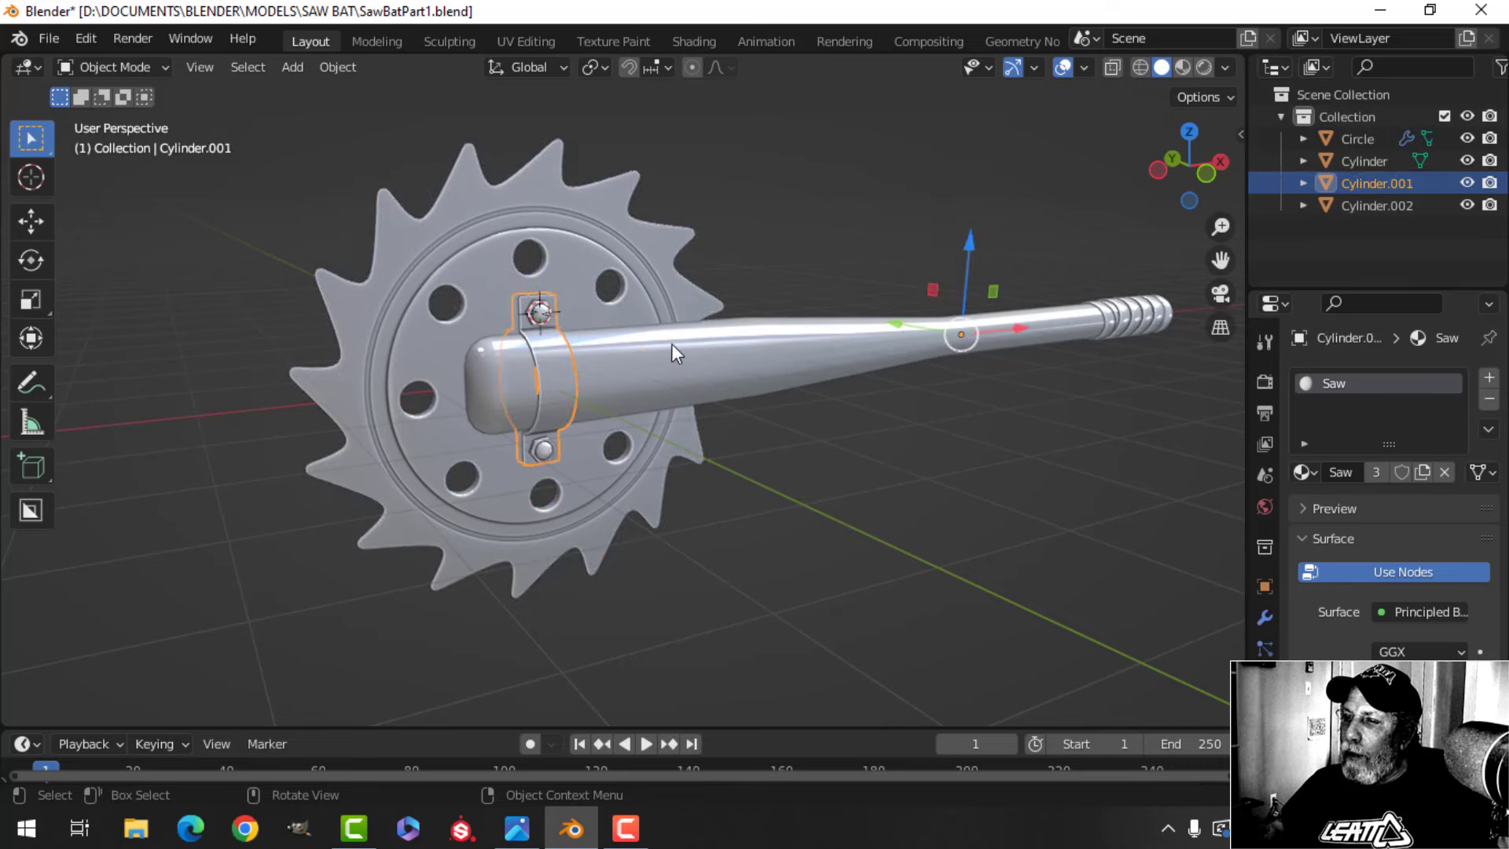
{"action": "left_click", "coordinate": [668, 375]}
{"action": "middle_click_drag", "start_coordinate": [802, 389], "coordinate": [907, 379]}
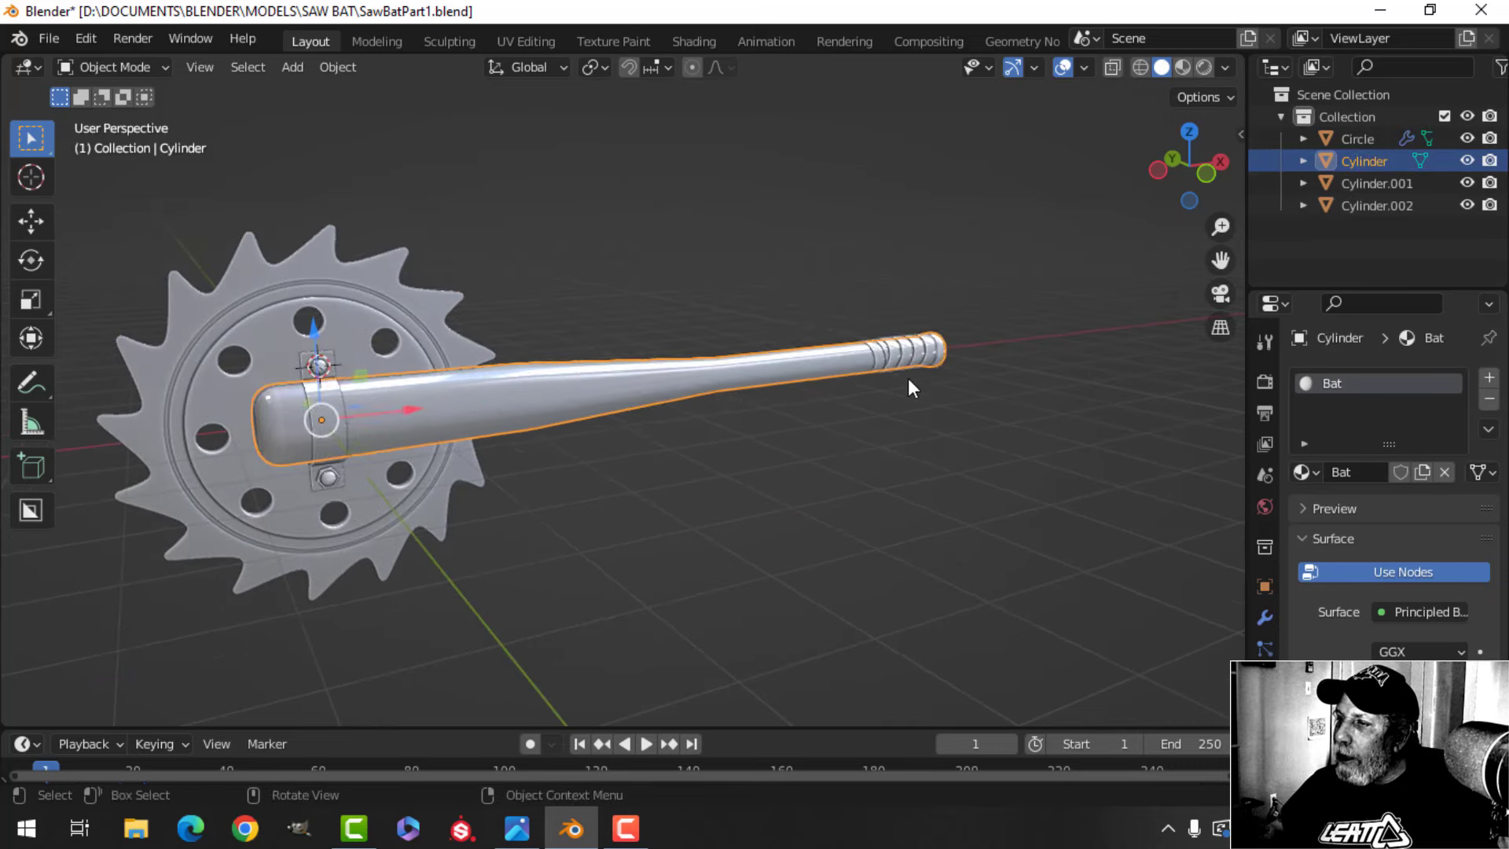
{"action": "key", "text": "alt+a"}
{"action": "left_click", "coordinate": [914, 350]}
{"action": "middle_click_drag", "start_coordinate": [765, 450], "coordinate": [1026, 276], "text": "shift"}
{"action": "key", "text": "alt+a"}
Change the viewport MatCap to the dark bluish-grey metallic sphere and view the whole saw bat with it
{"action": "left_click", "coordinate": [1232, 65]}
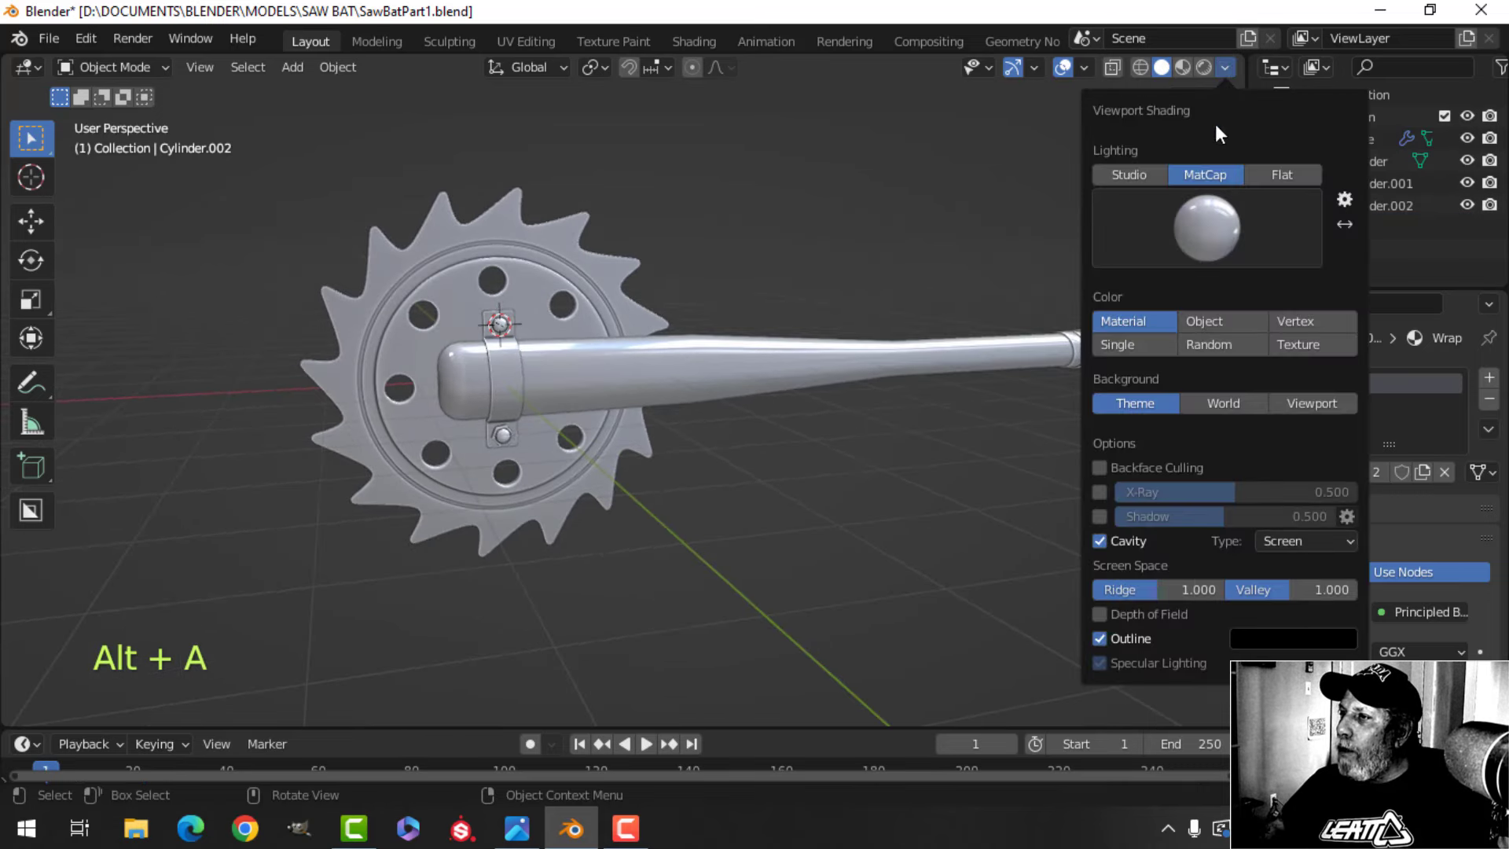
{"action": "left_click", "coordinate": [1204, 234]}
{"action": "left_click", "coordinate": [1093, 299]}
{"action": "mouse_move", "coordinate": [903, 368]}
{"action": "middle_mouse_down"}
{"action": "mouse_move", "coordinate": [809, 412]}
{"action": "mouse_move", "coordinate": [850, 253]}
{"action": "mouse_move", "coordinate": [803, 342]}
{"action": "mouse_move", "coordinate": [967, 435]}
{"action": "mouse_move", "coordinate": [828, 424]}
{"action": "mouse_move", "coordinate": [748, 385]}
{"action": "mouse_move", "coordinate": [813, 405]}
{"action": "mouse_move", "coordinate": [718, 411]}
{"action": "mouse_move", "coordinate": [869, 411]}
{"action": "mouse_move", "coordinate": [597, 455]}
{"action": "mouse_move", "coordinate": [436, 386]}
{"action": "mouse_move", "coordinate": [361, 326]}
{"action": "mouse_move", "coordinate": [806, 333]}
{"action": "mouse_move", "coordinate": [912, 424]}
{"action": "middle_mouse_up"}
{"action": "middle_click_drag", "start_coordinate": [756, 388], "coordinate": [815, 375], "text": "shift"}
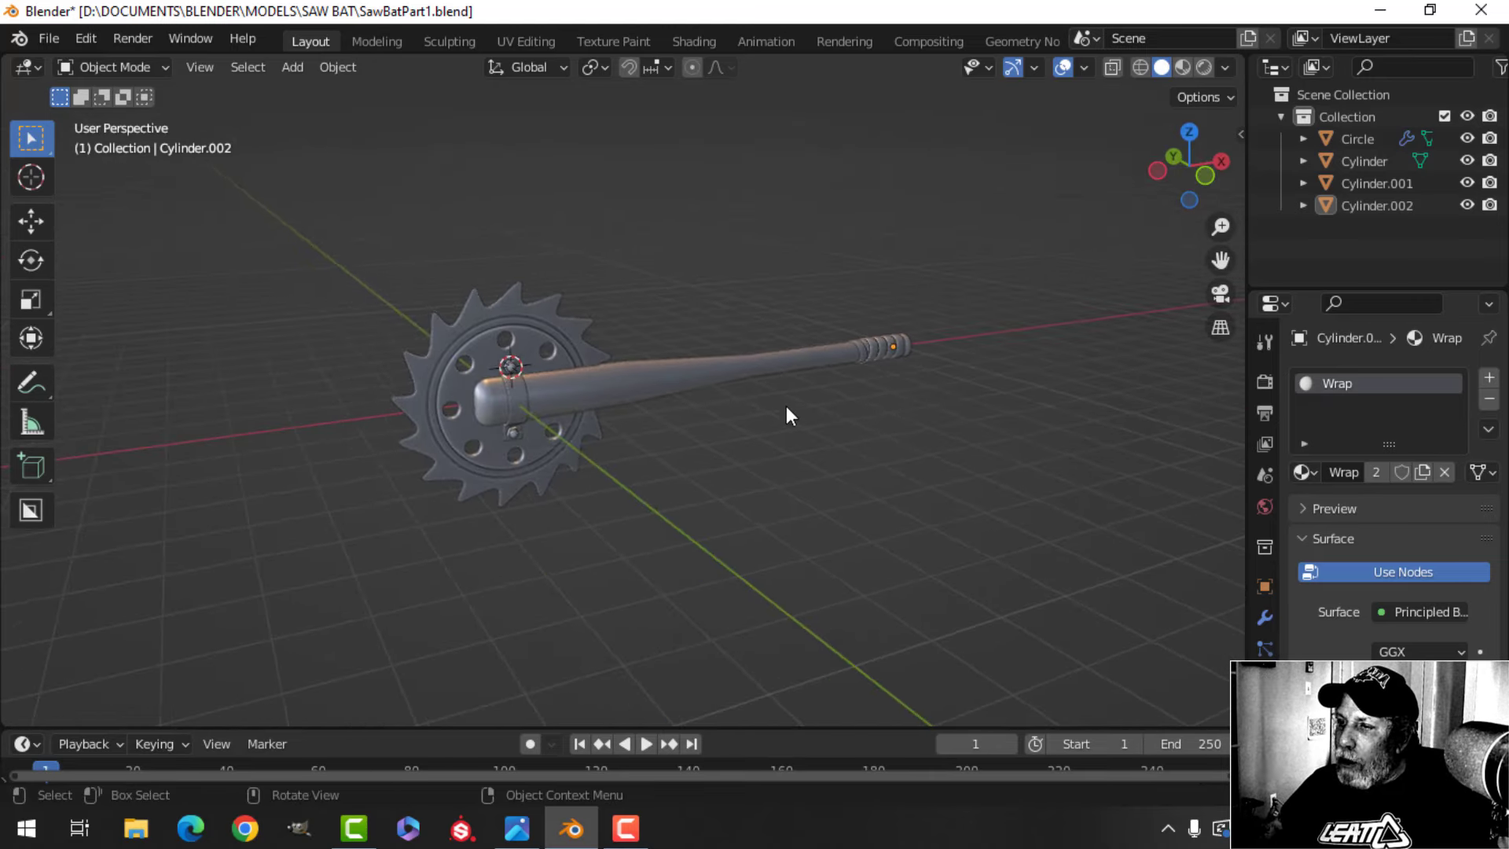
{"action": "scroll", "coordinate": [786, 406], "scroll_direction": "up", "scroll_amount": 2}
{"action": "middle_click_drag", "start_coordinate": [718, 421], "coordinate": [756, 418], "text": "shift"}
{"action": "middle_click_drag", "start_coordinate": [756, 418], "coordinate": [774, 408]}
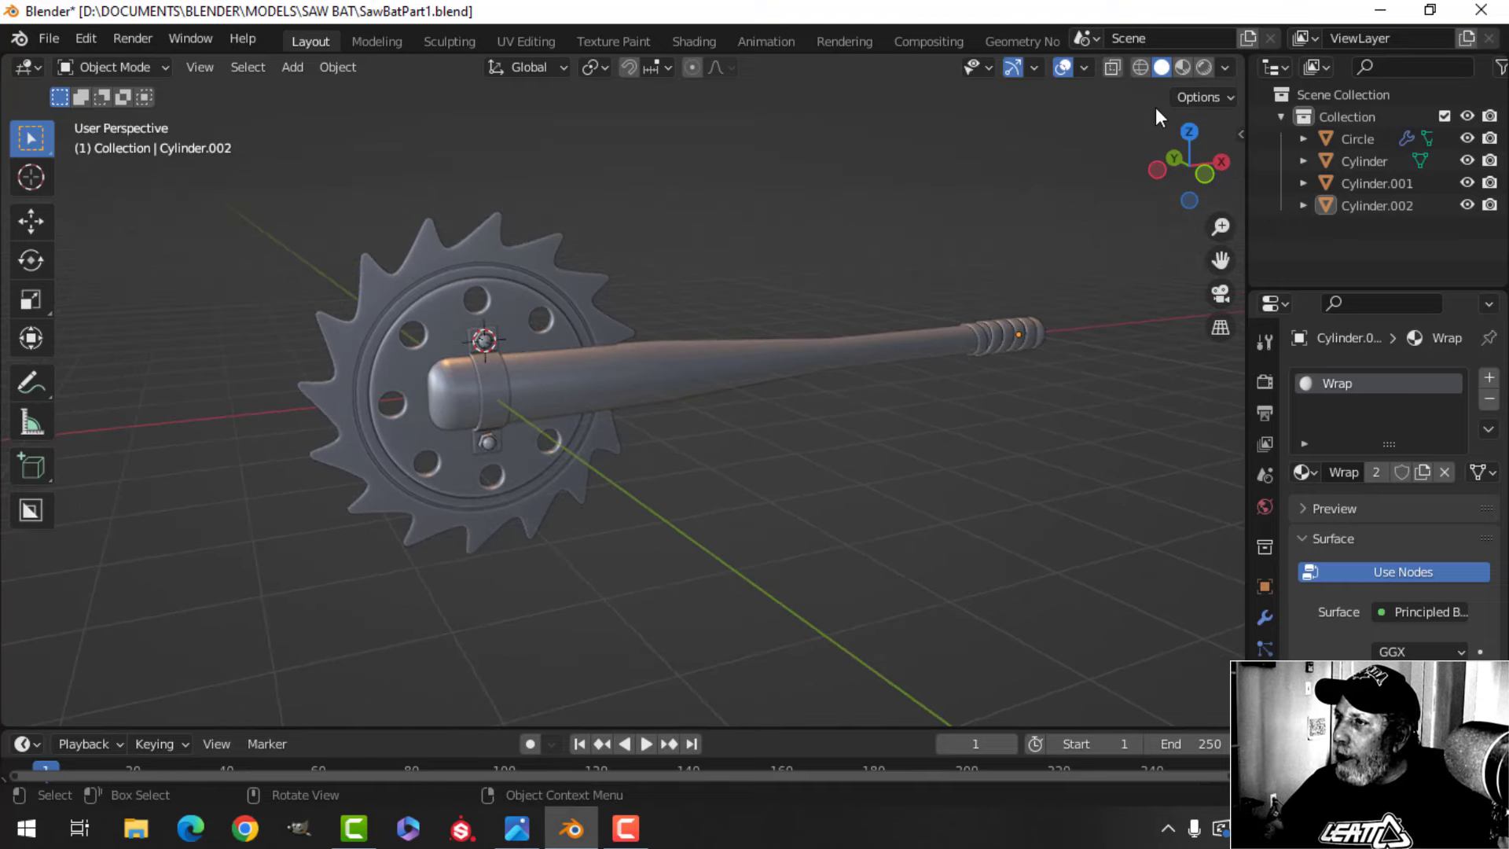
Open the MatCap selection for the viewport shading
{"action": "left_click", "coordinate": [1224, 67]}
{"action": "left_click", "coordinate": [1208, 218]}
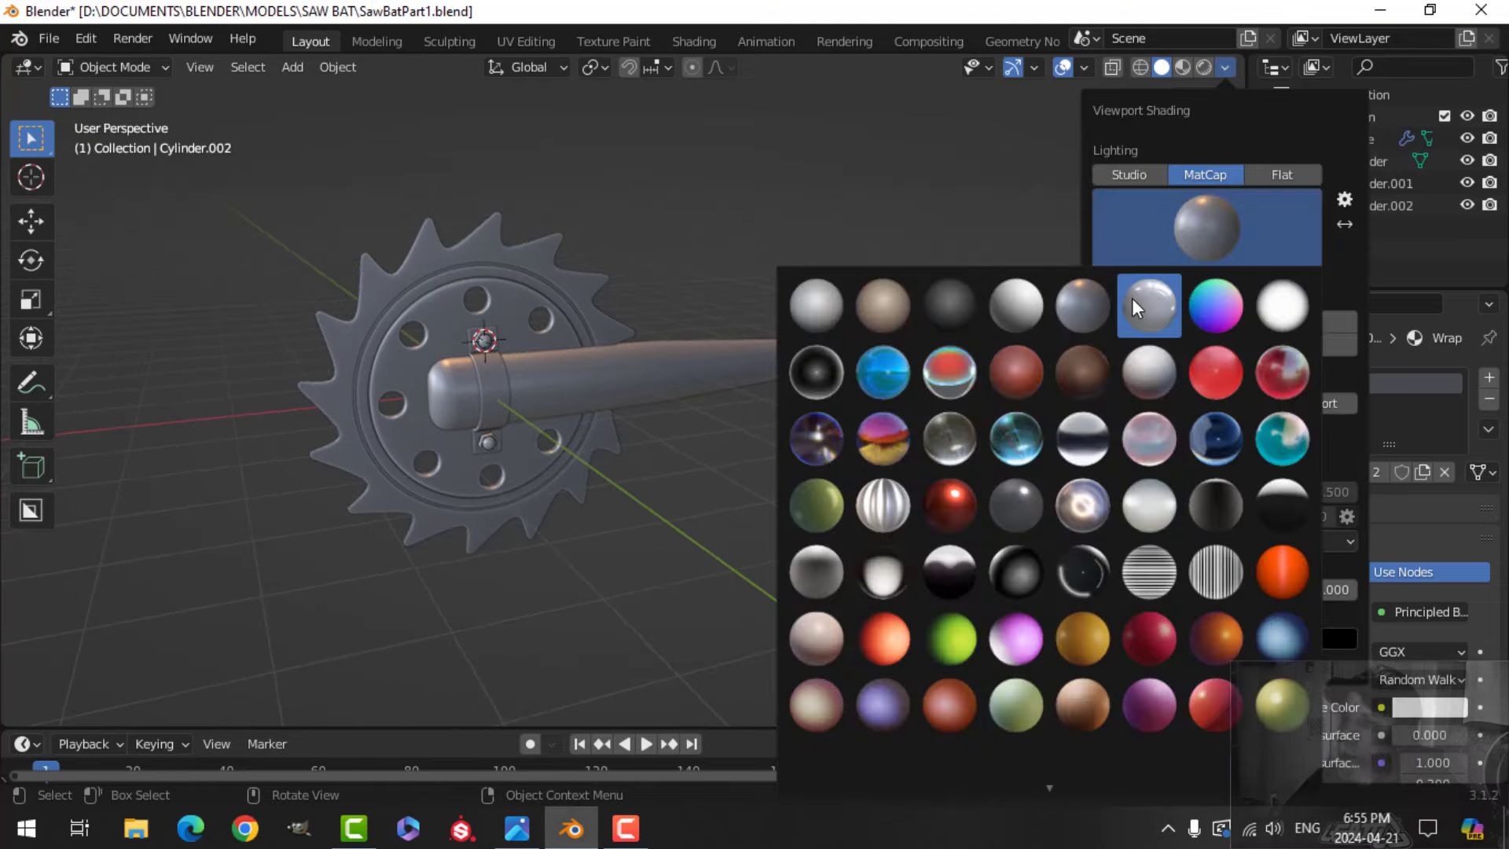